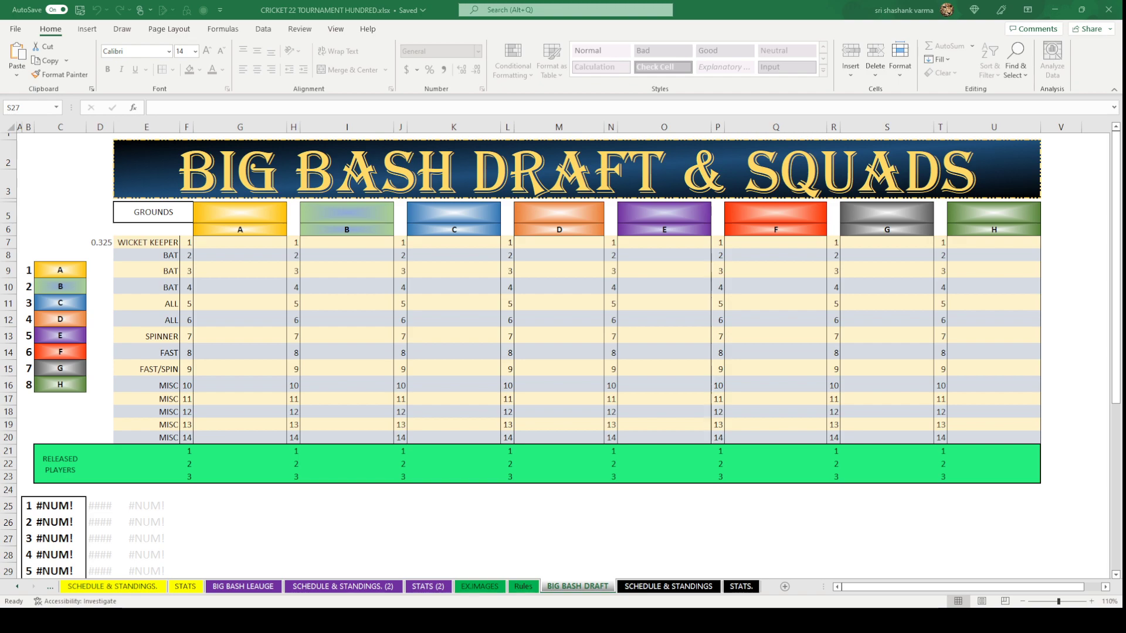
Replace team D's placeholder letter with its owner's full name.
{"action": "left_click", "coordinate": [69, 320]}
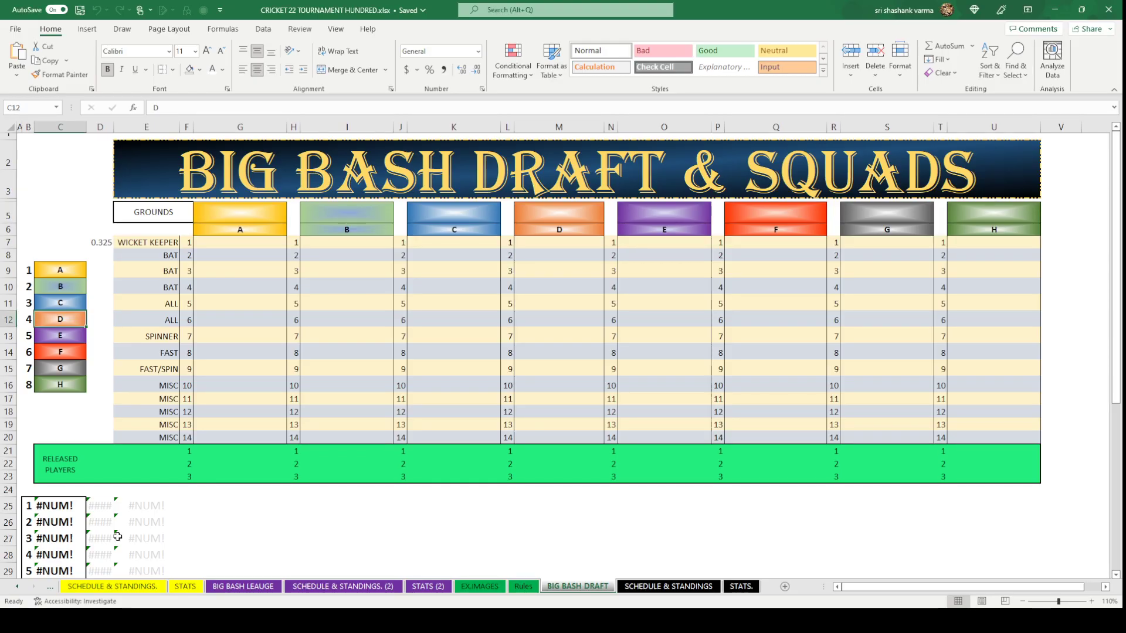
{"action": "type", "text": "ra"}
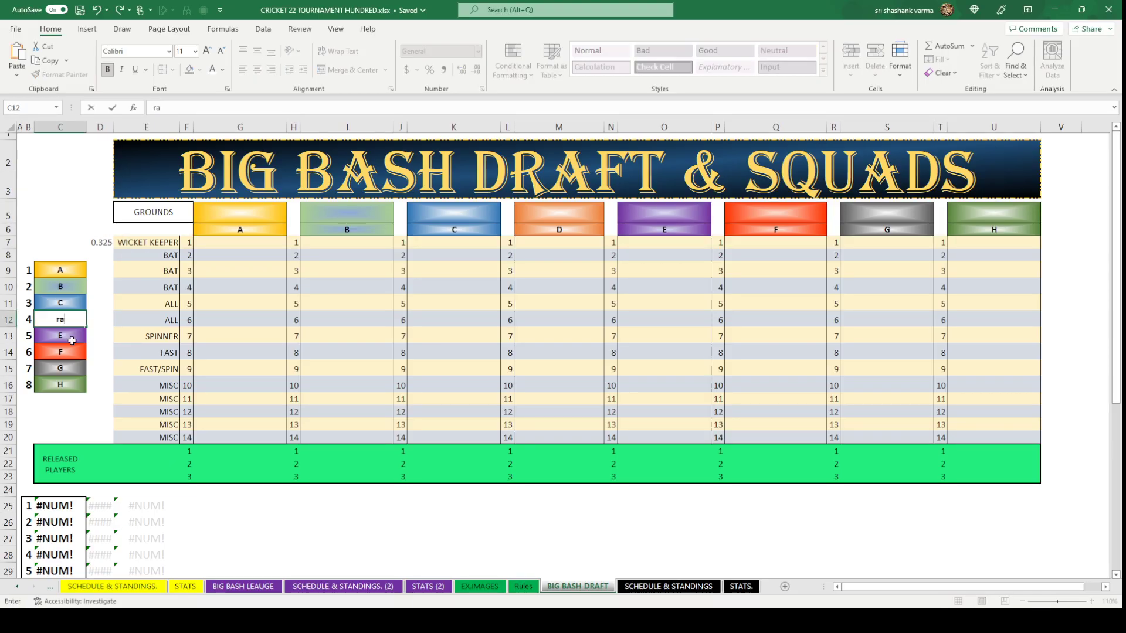
{"action": "type", "text": "vi"}
{"action": "key", "text": "BackSpace"}
{"action": "key", "text": "BackSpace"}
{"action": "key", "text": "BackSpace"}
{"action": "key", "text": "BackSpace"}
{"action": "left_click", "coordinate": [71, 341]}
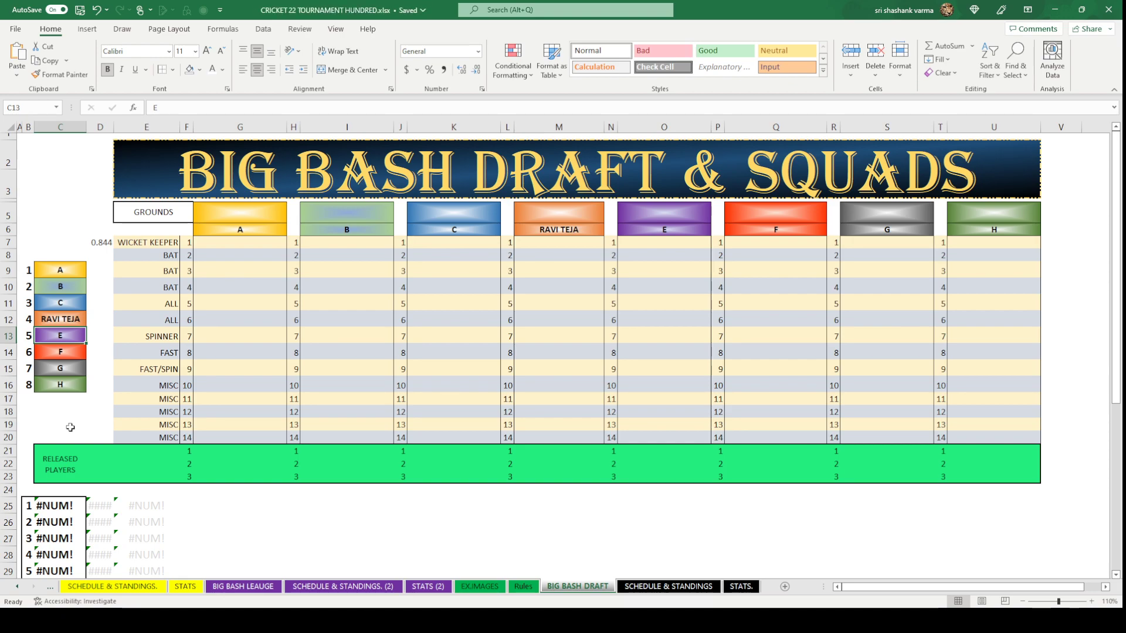
{"action": "left_click", "coordinate": [70, 427]}
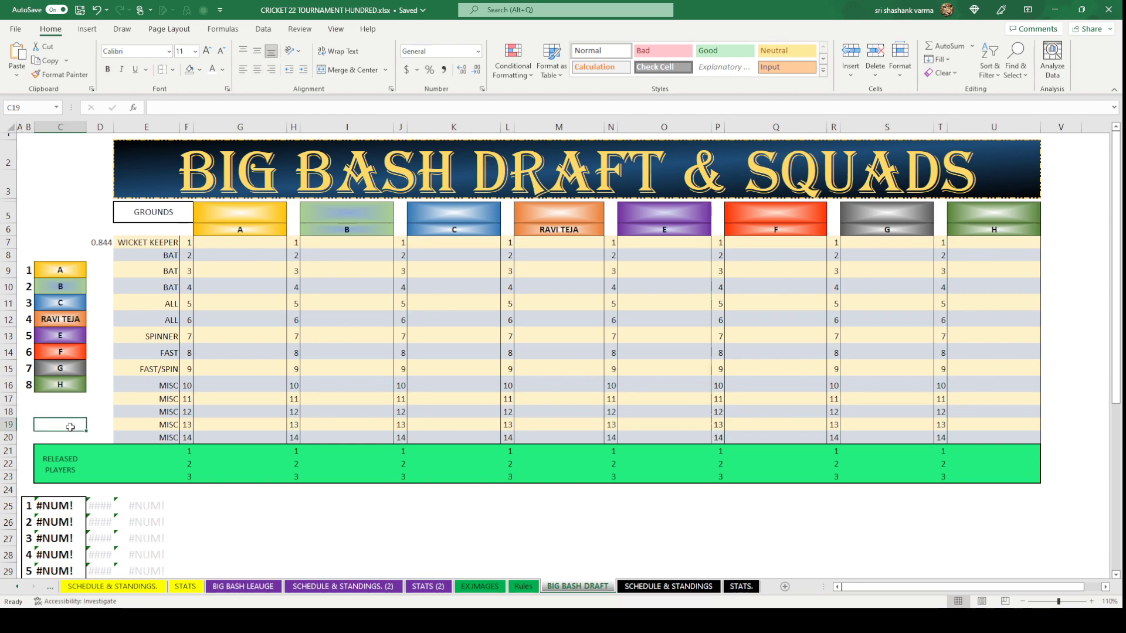
Replace team C's placeholder letter with its owner's name.
{"action": "left_click", "coordinate": [74, 306]}
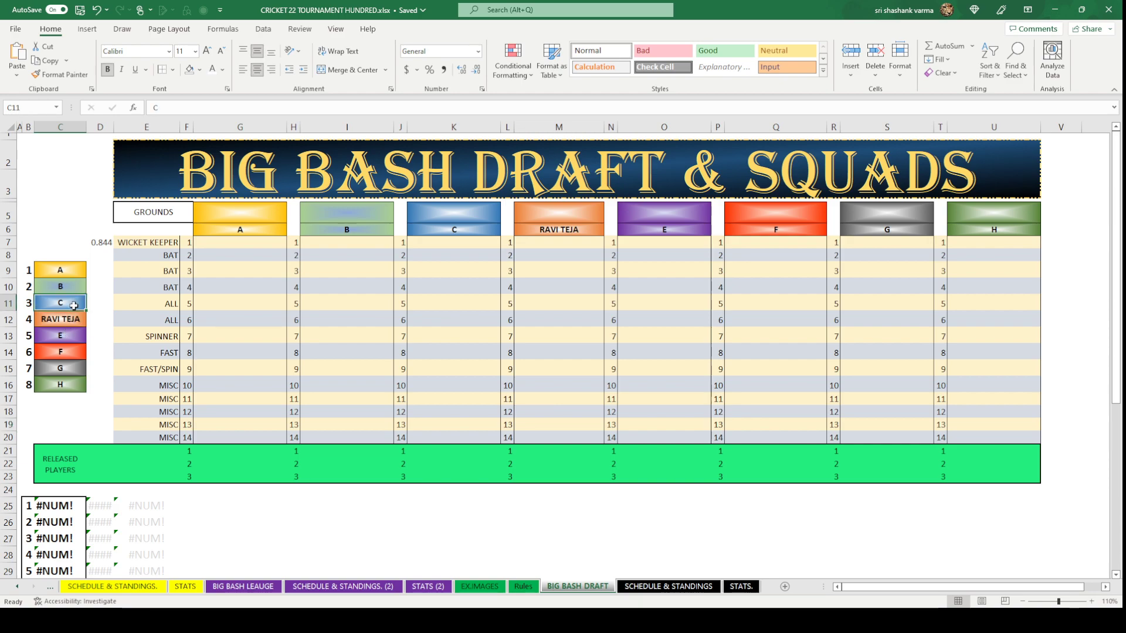
{"action": "type", "text": "SAI"}
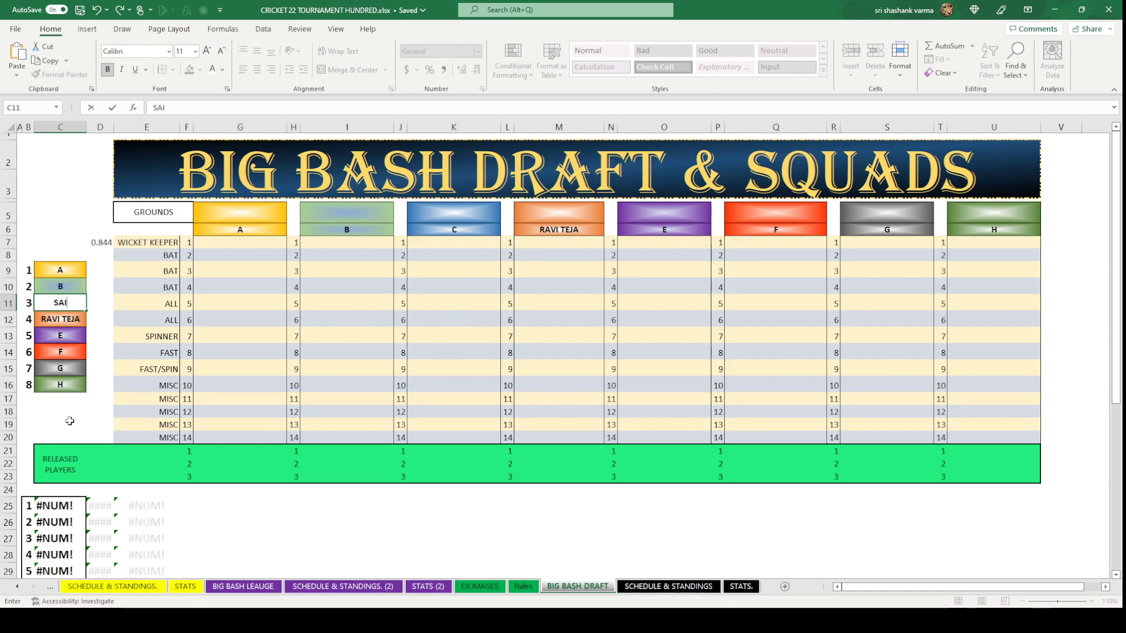
{"action": "left_click", "coordinate": [85, 409]}
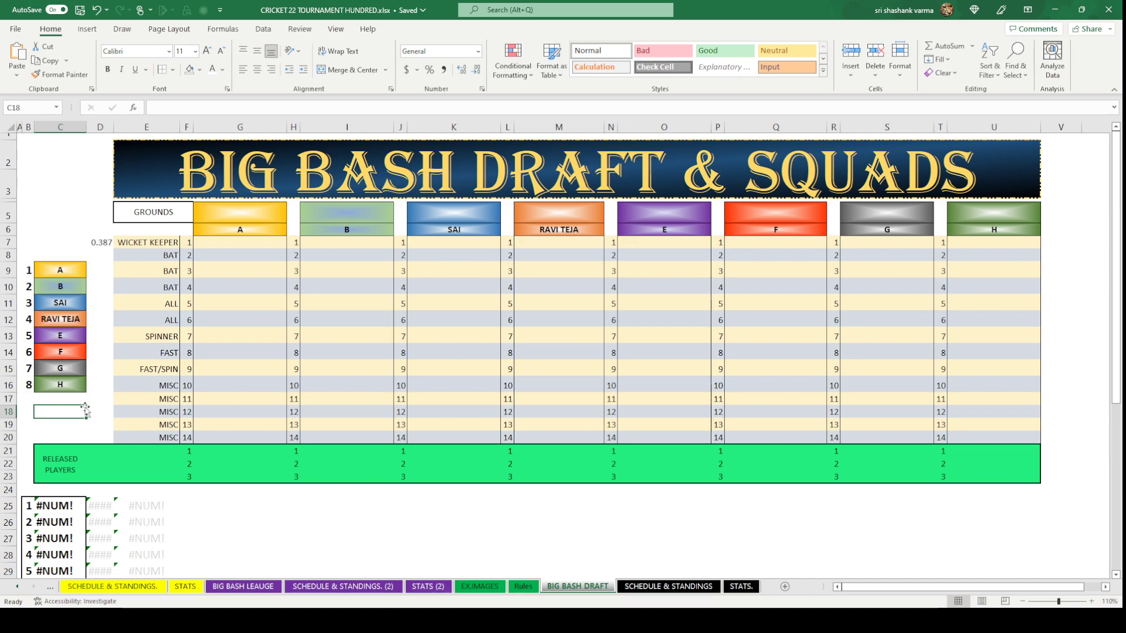
Rename teams F and E after their owners.
{"action": "left_click", "coordinate": [75, 349]}
{"action": "key", "text": "BackSpace"}
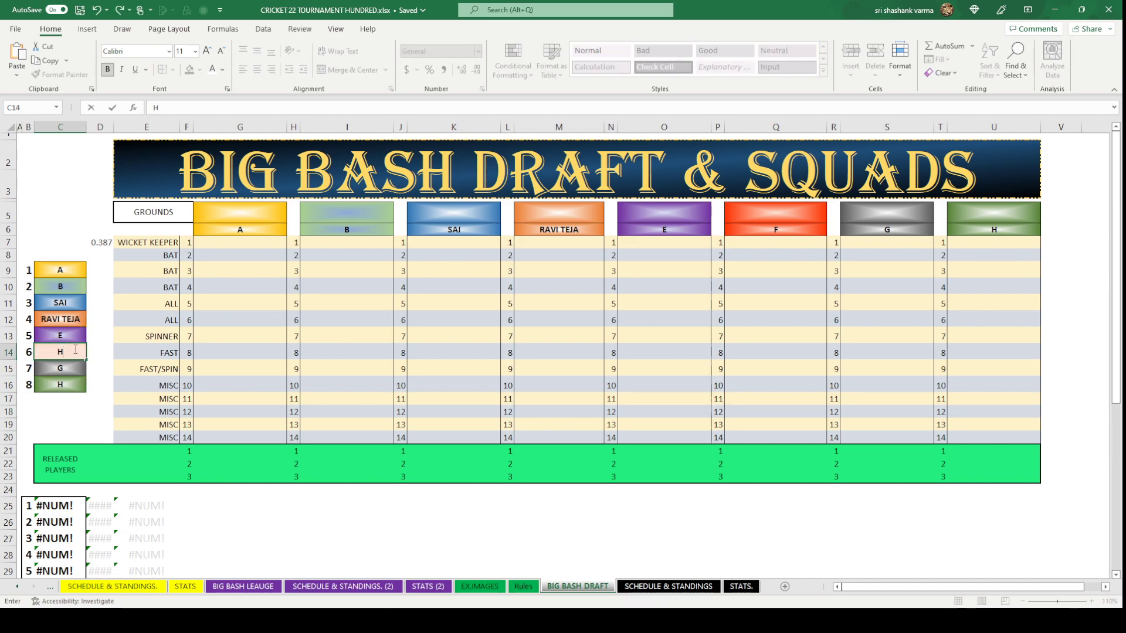
{"action": "key", "text": "Return"}
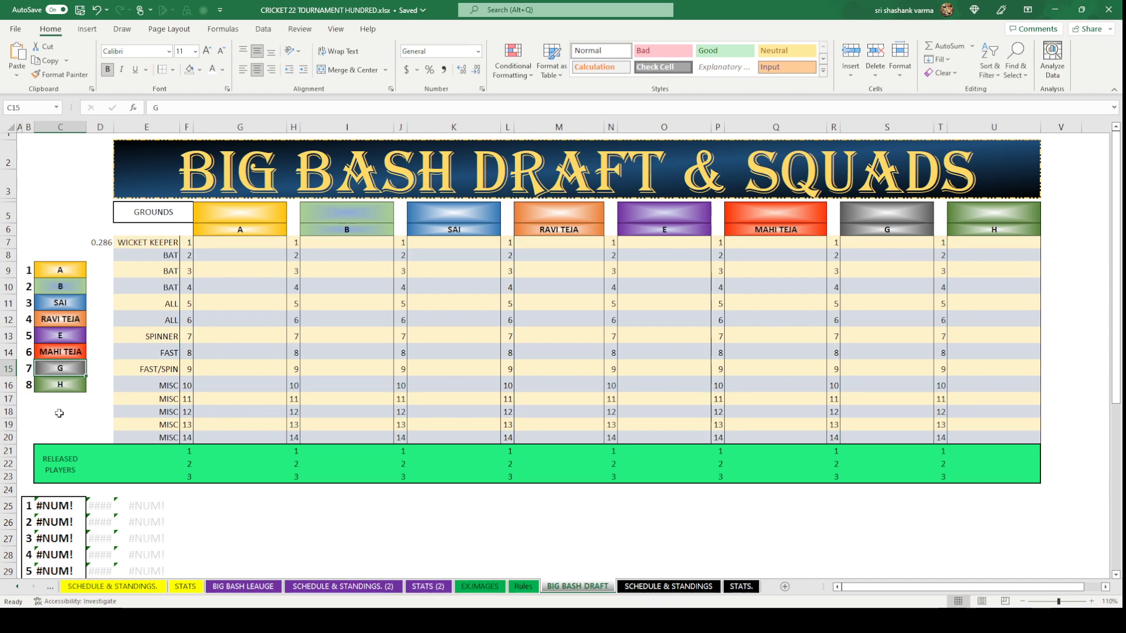
{"action": "left_click", "coordinate": [75, 343]}
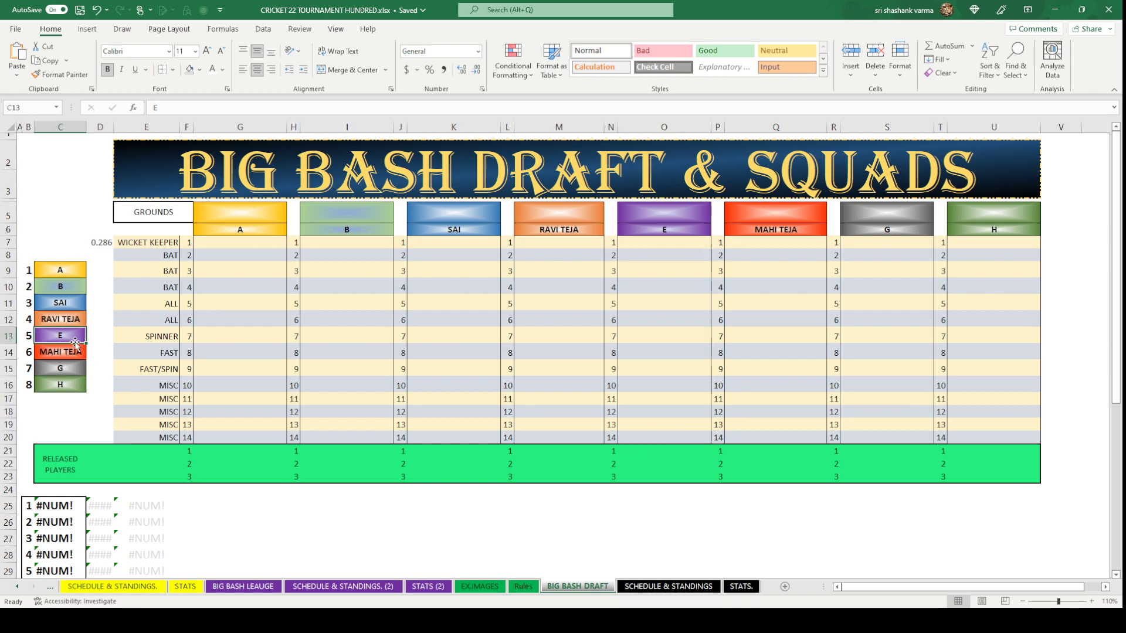
{"action": "type", "text": "SANDEE"}
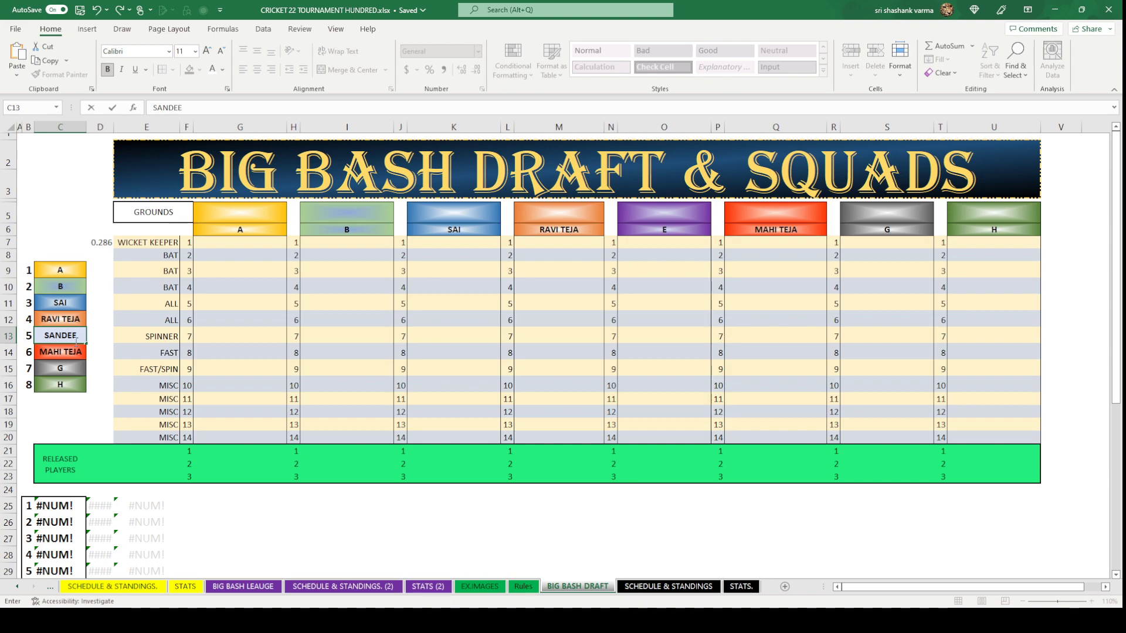
{"action": "type", "text": "P"}
{"action": "key", "text": "Return"}
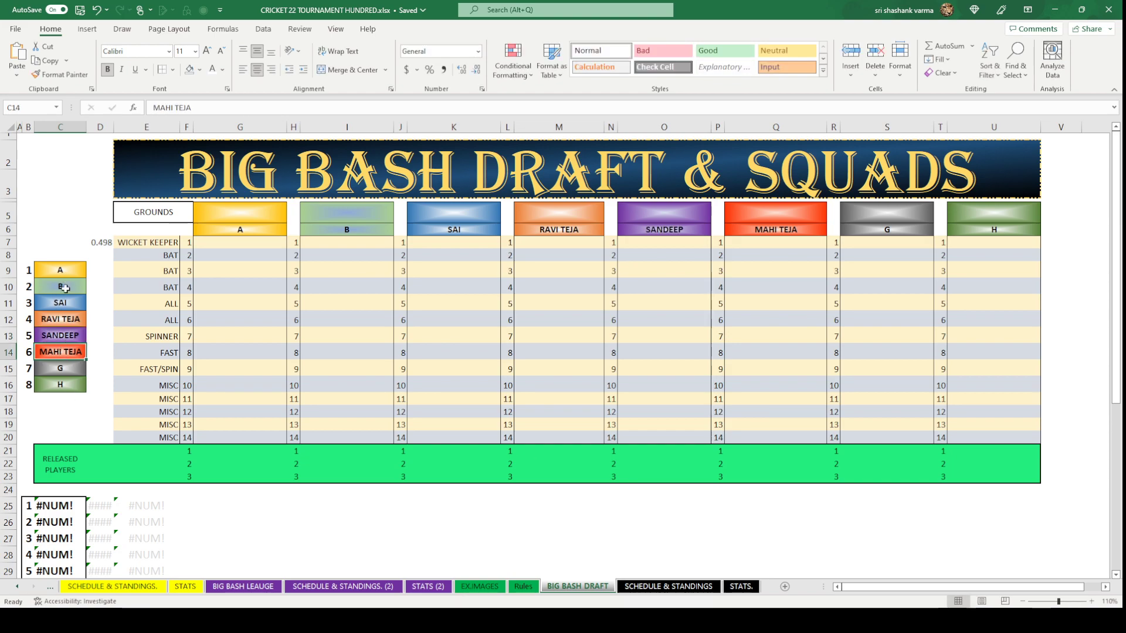
{"action": "left_click", "coordinate": [71, 427]}
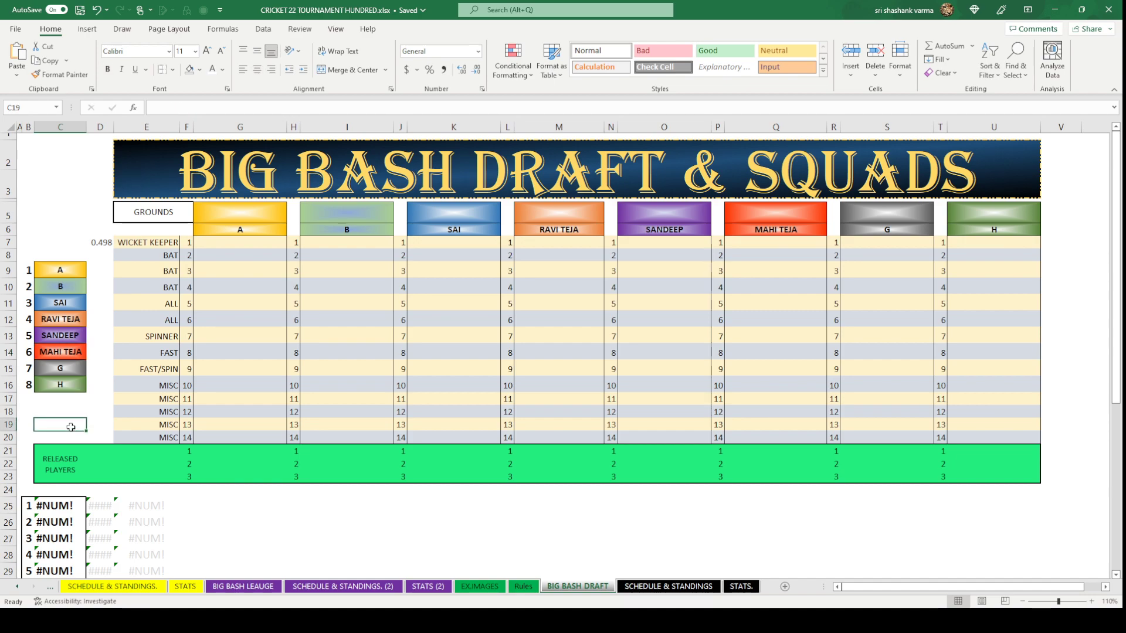
Rename teams A, B and H after their owners.
{"action": "left_click", "coordinate": [70, 267]}
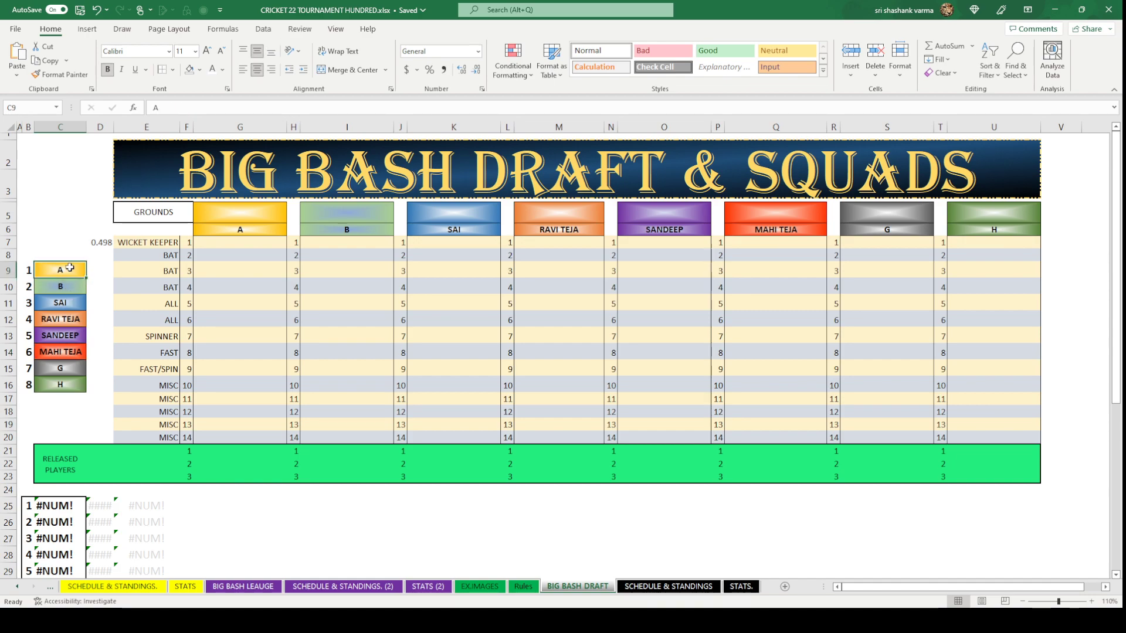
{"action": "type", "text": "AVI"}
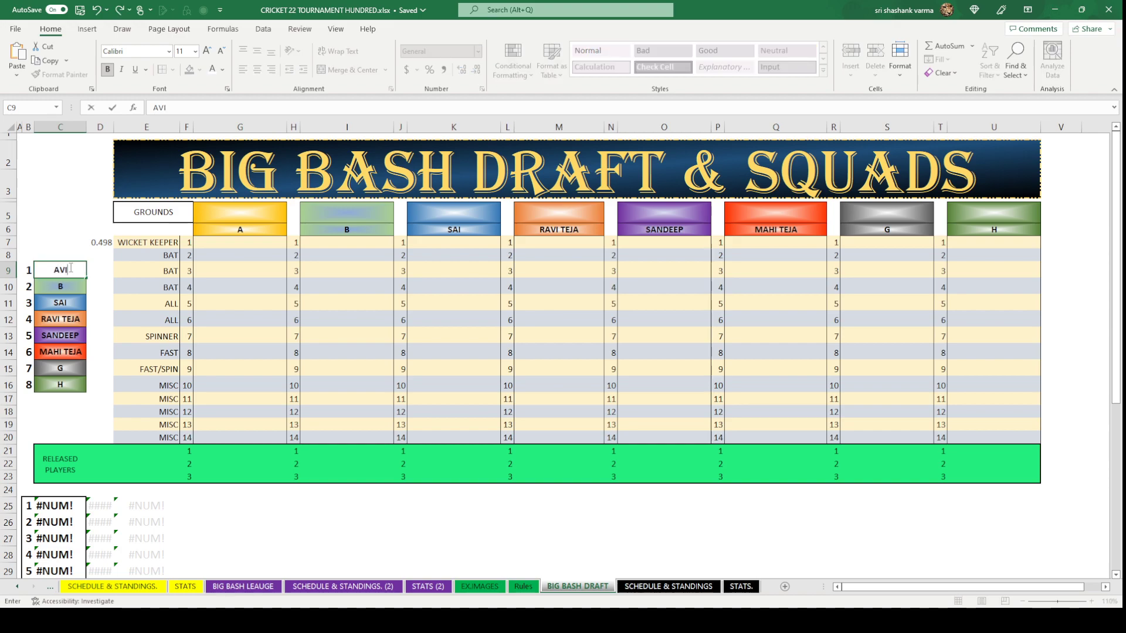
{"action": "type", "text": "NASH"}
{"action": "key", "text": "Return"}
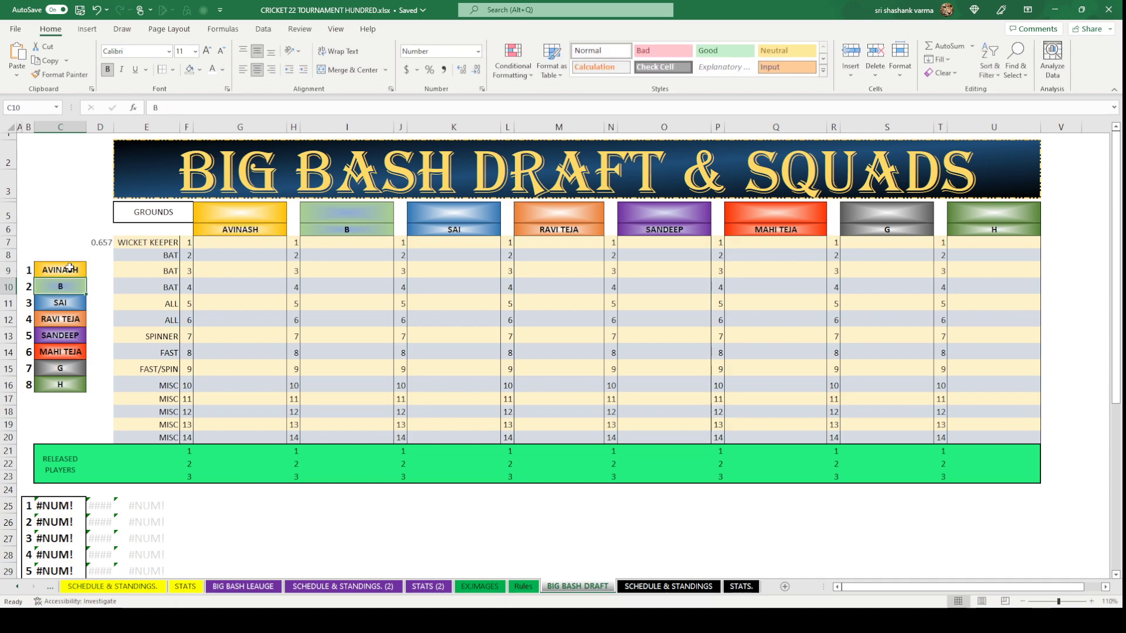
{"action": "type", "text": "SHAS"}
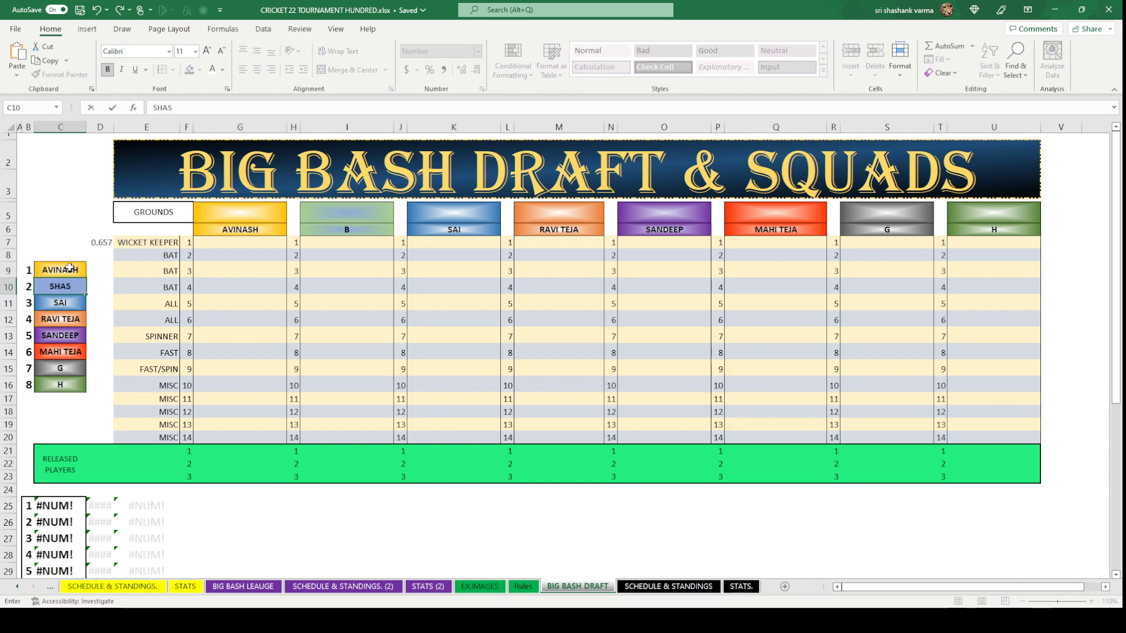
{"action": "type", "text": "HANK"}
{"action": "left_click", "coordinate": [88, 416]}
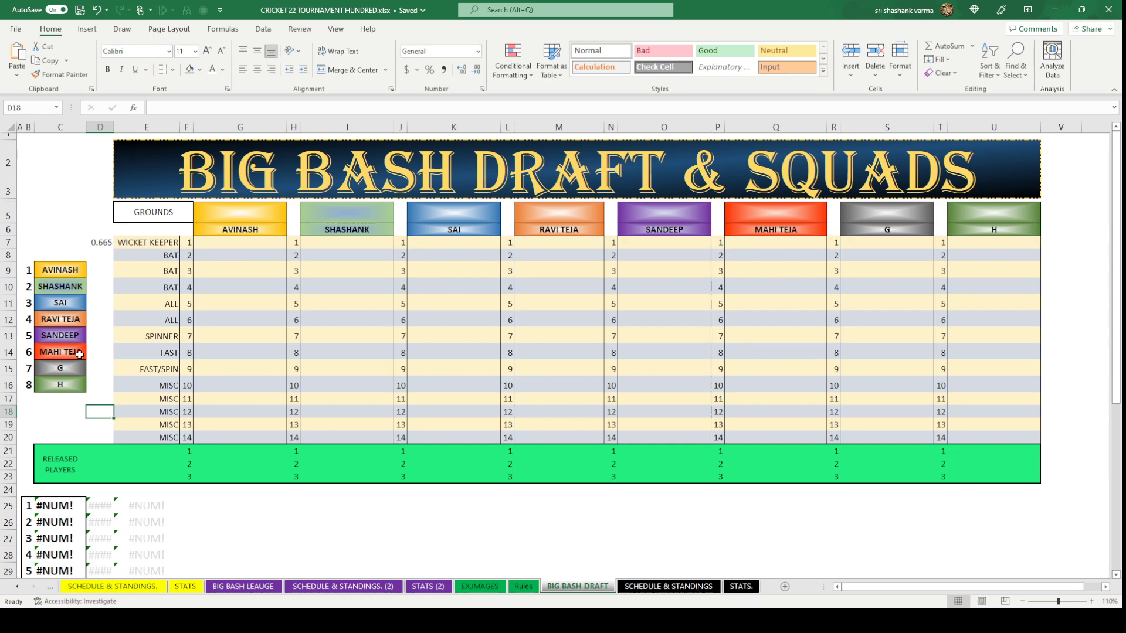
{"action": "left_click", "coordinate": [66, 385]}
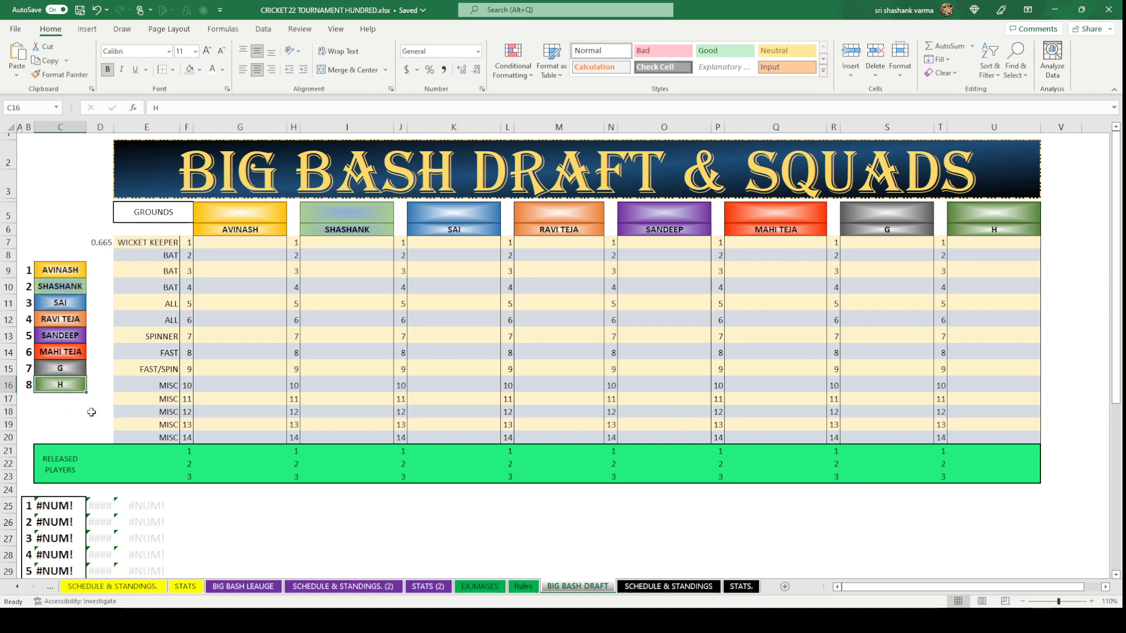
{"action": "type", "text": "AD"}
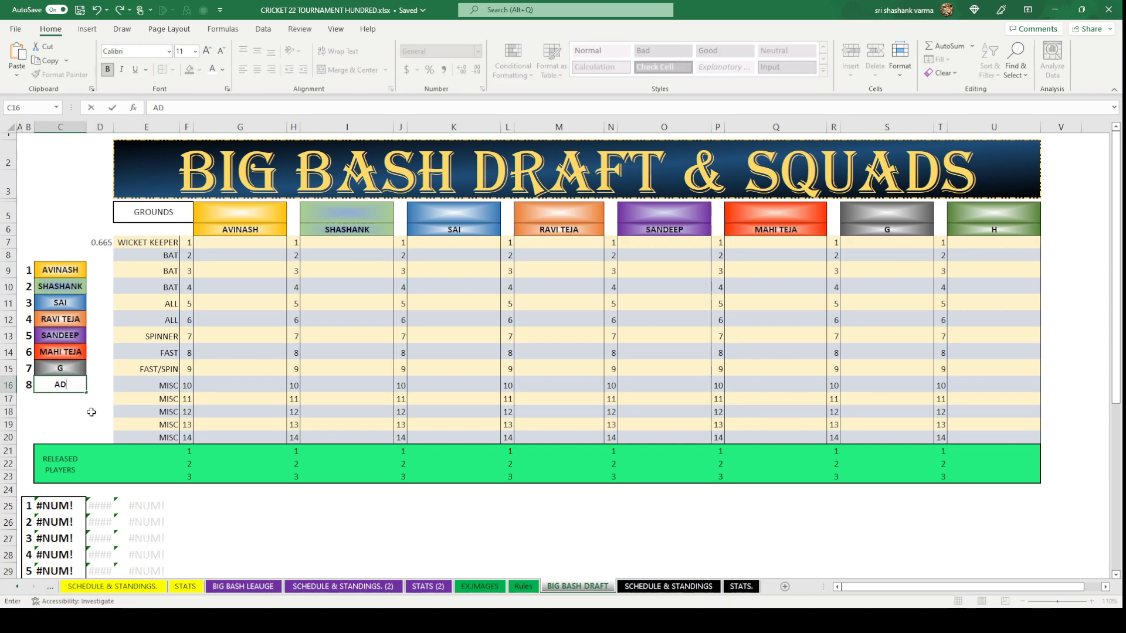
{"action": "type", "text": "ITYA"}
{"action": "key", "text": "Return"}
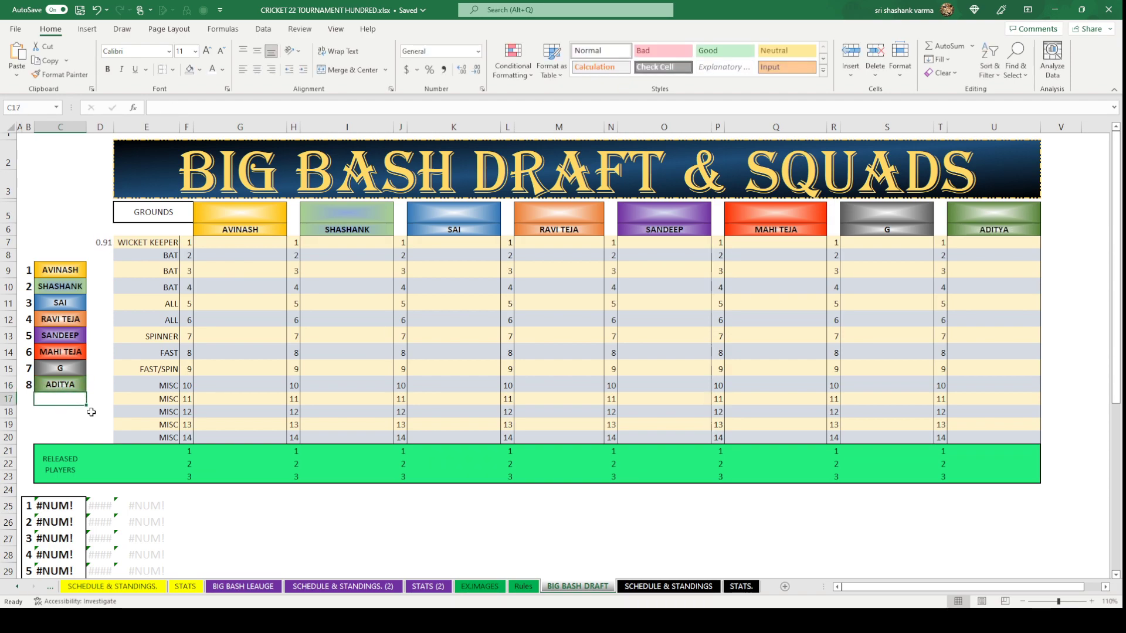
{"action": "left_click", "coordinate": [84, 415]}
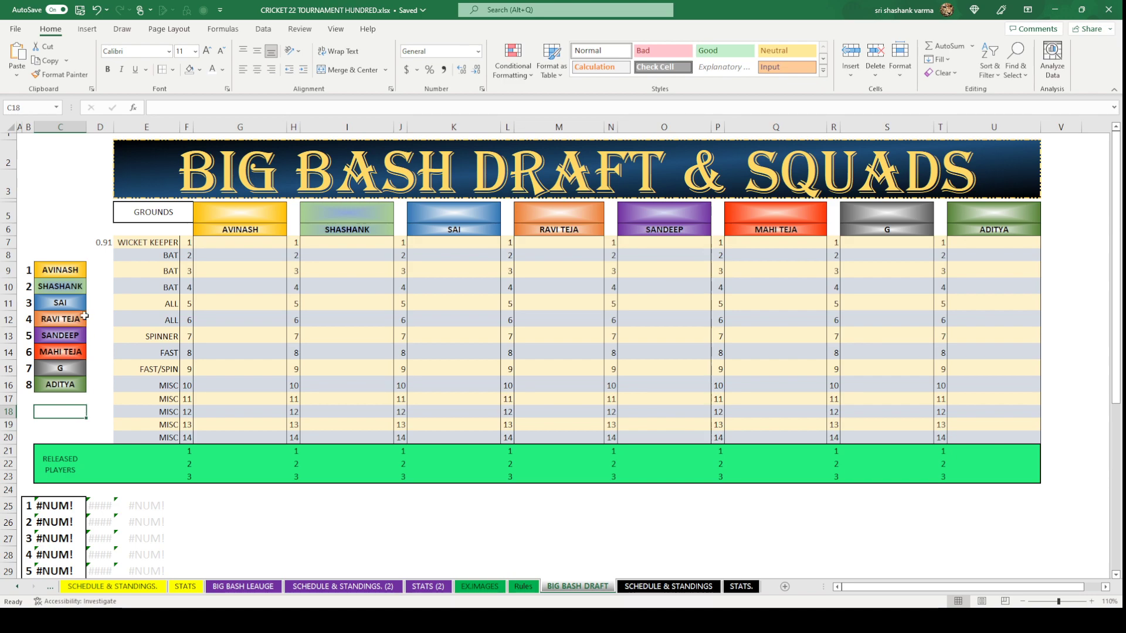
{"action": "left_click", "coordinate": [101, 241]}
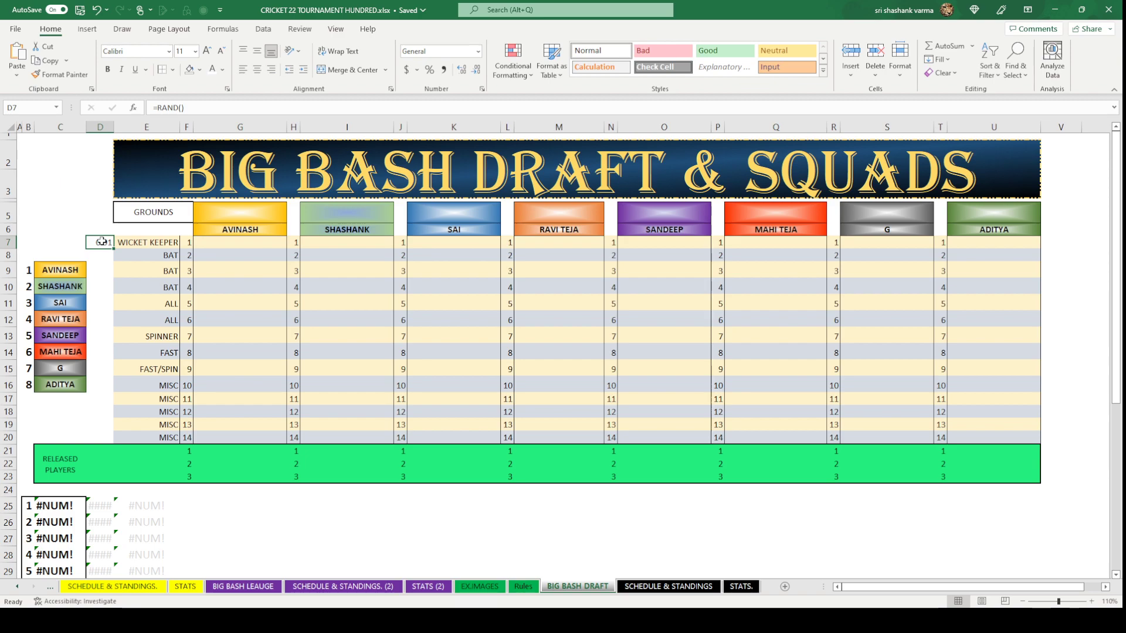
Fill D9:D16 with the =RAND() formula from D7, one random number per team.
{"action": "key", "text": "ctrl+c"}
{"action": "left_click_drag", "start_coordinate": [97, 272], "coordinate": [90, 378]}
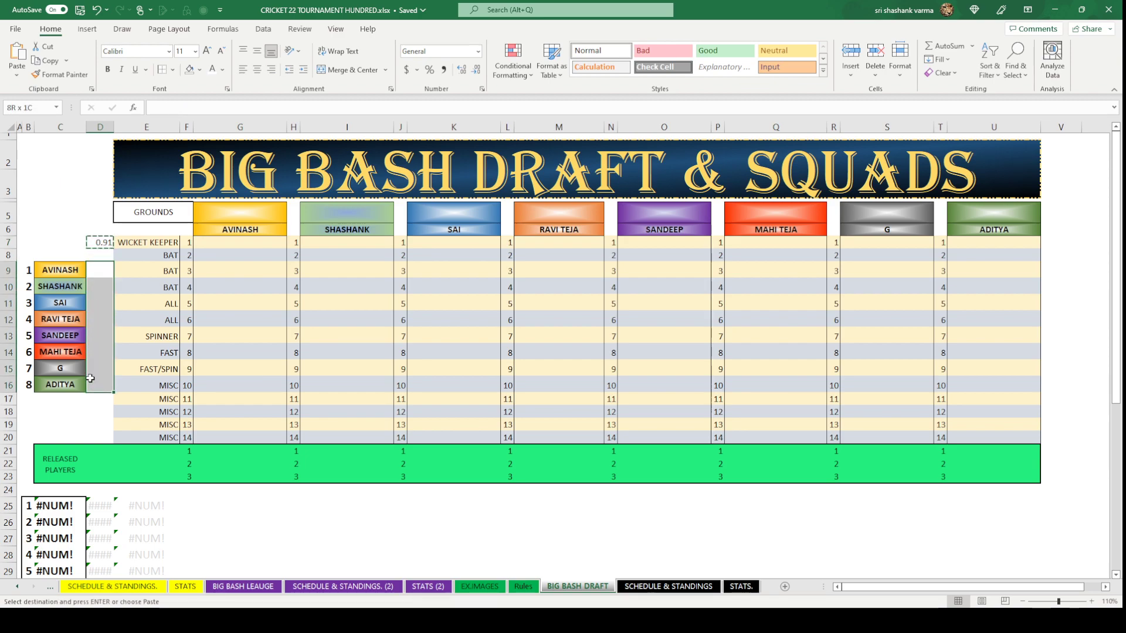
{"action": "key", "text": "ctrl+v"}
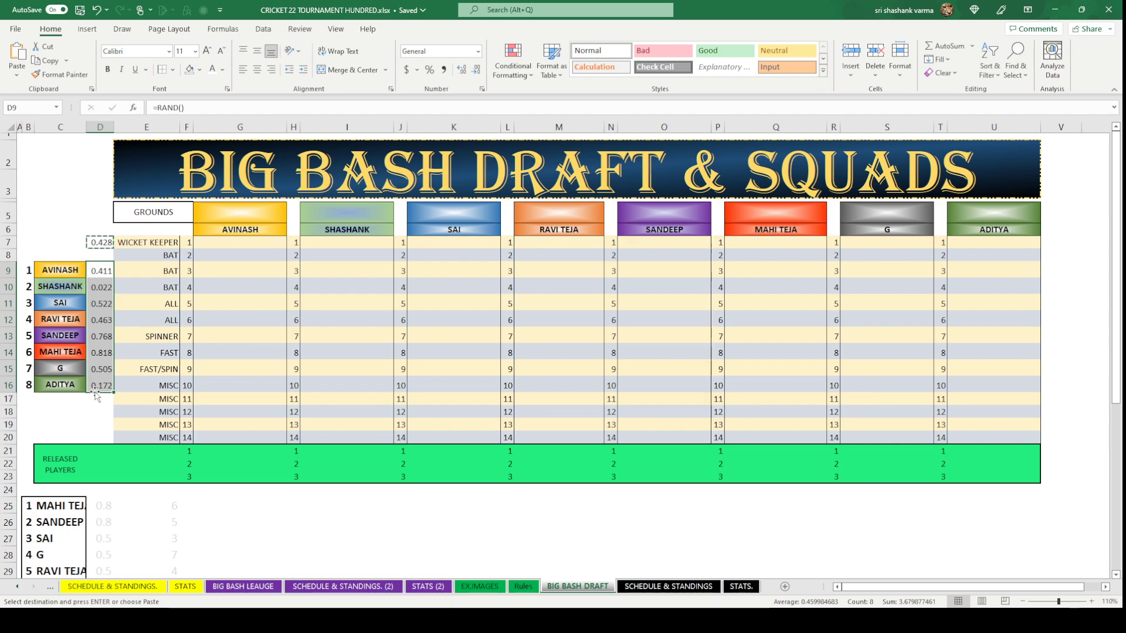
{"action": "scroll", "coordinate": [96, 397], "scroll_direction": "down", "scroll_amount": 2}
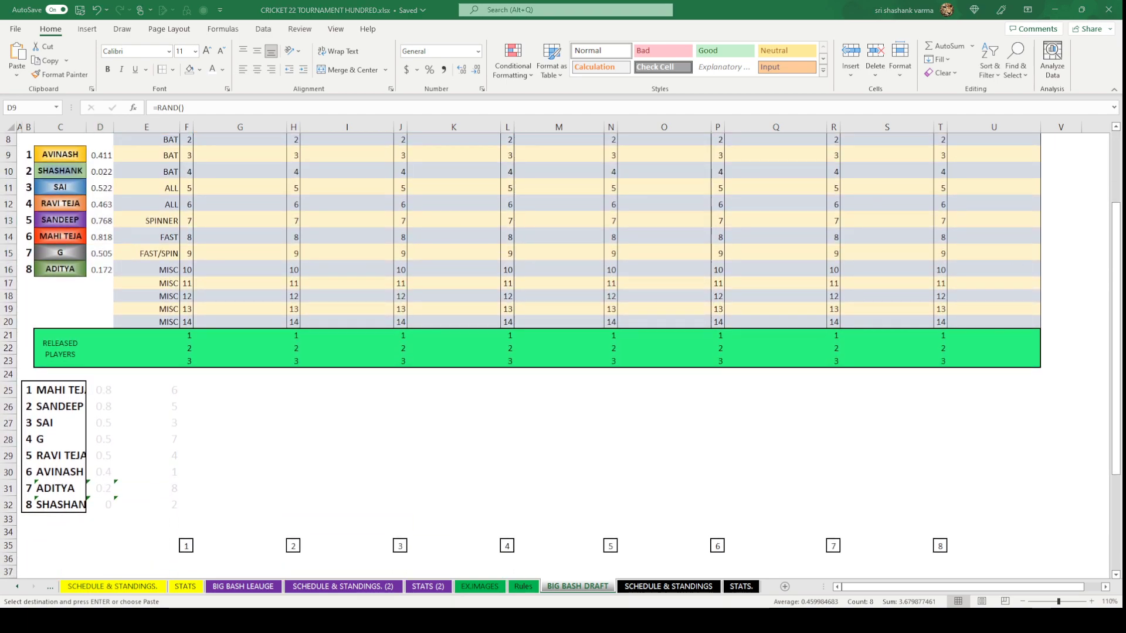
{"action": "key", "text": "Escape"}
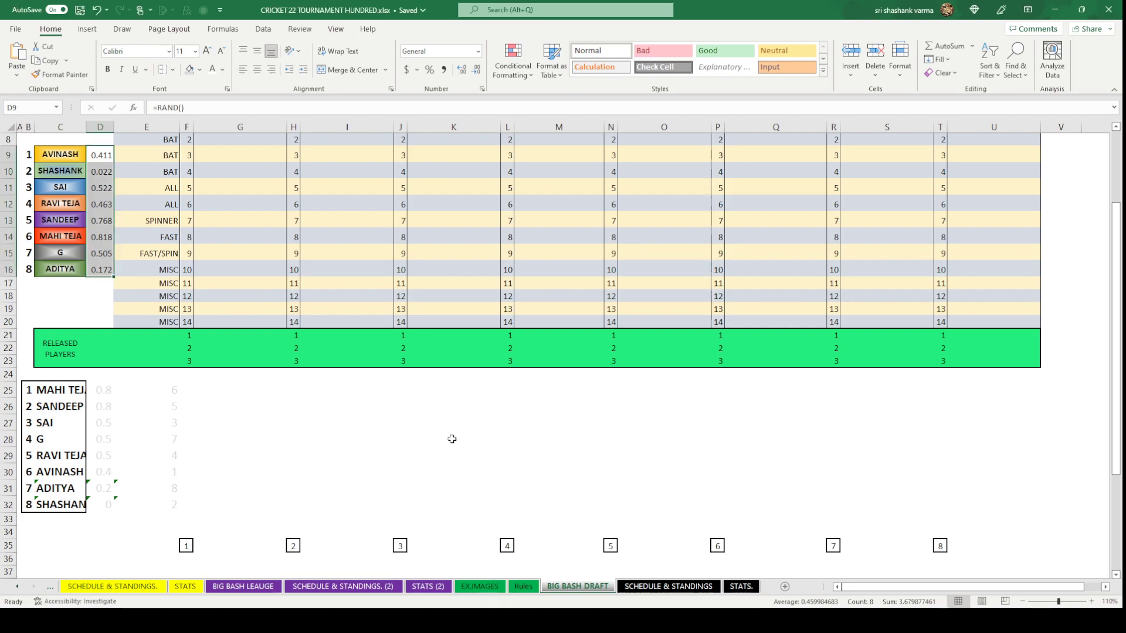
Paste a picture of the ranked draft order at L25.
{"action": "left_click", "coordinate": [510, 384]}
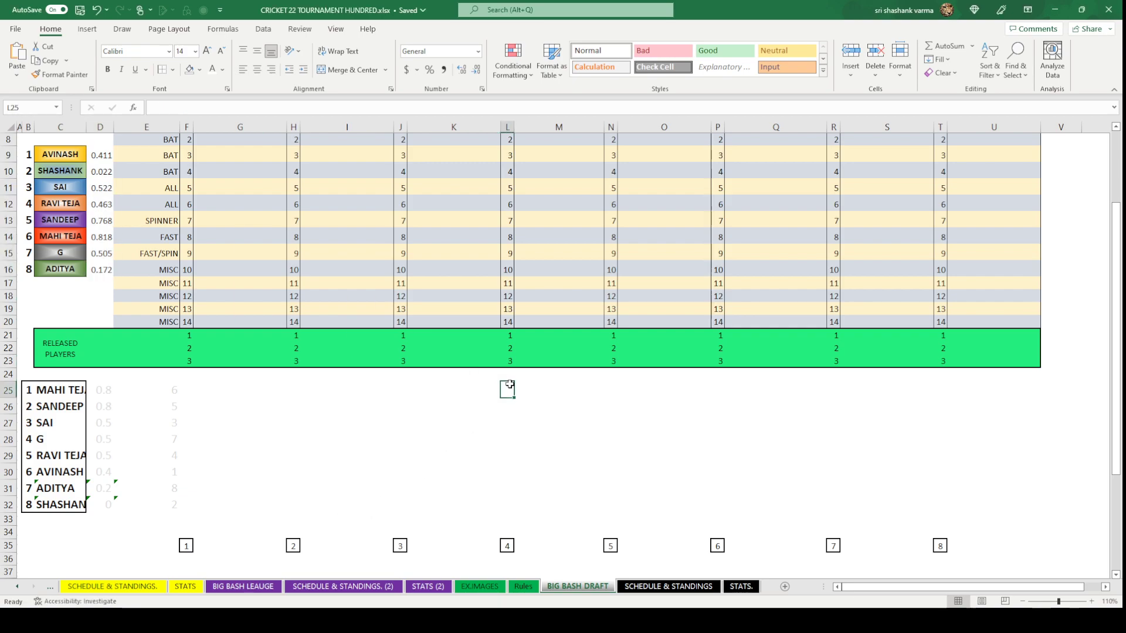
{"action": "key", "text": "ctrl+v"}
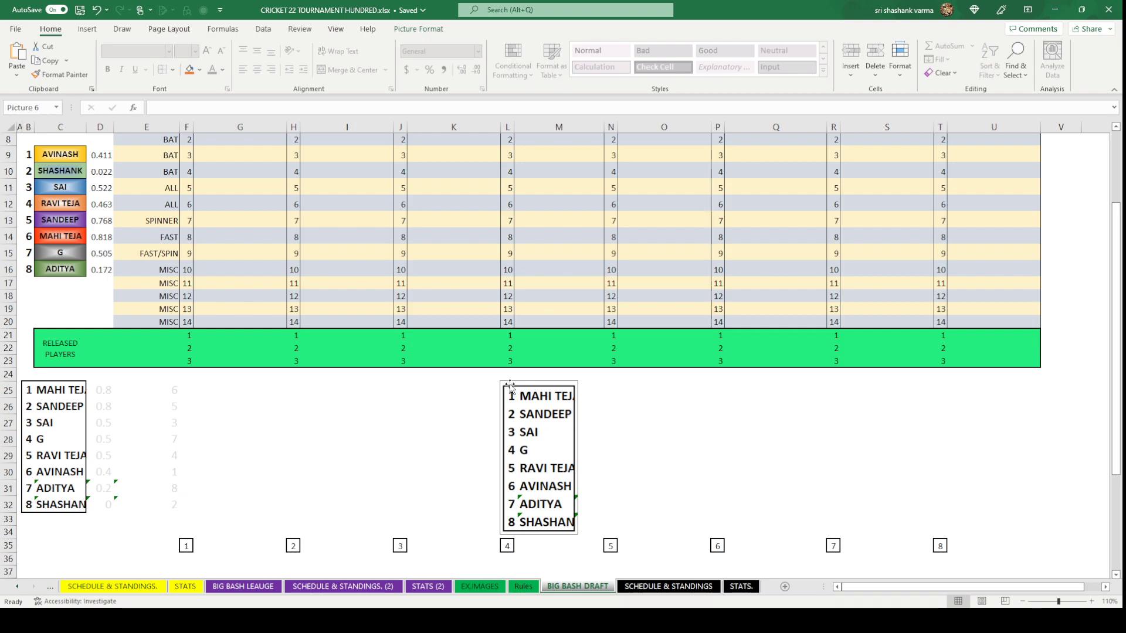
{"action": "left_click", "coordinate": [650, 405]}
{"action": "scroll", "coordinate": [745, 464], "scroll_direction": "up", "scroll_amount": 2}
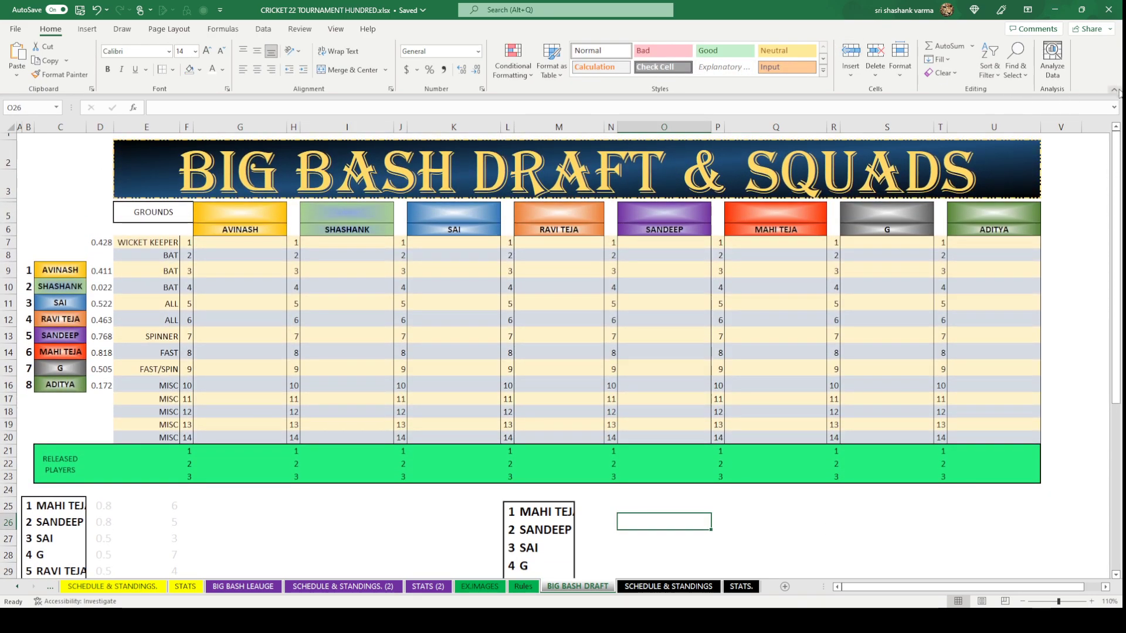
Collapse the ribbon and turn off the sheet's row and column Headings.
{"action": "left_click", "coordinate": [1113, 89]}
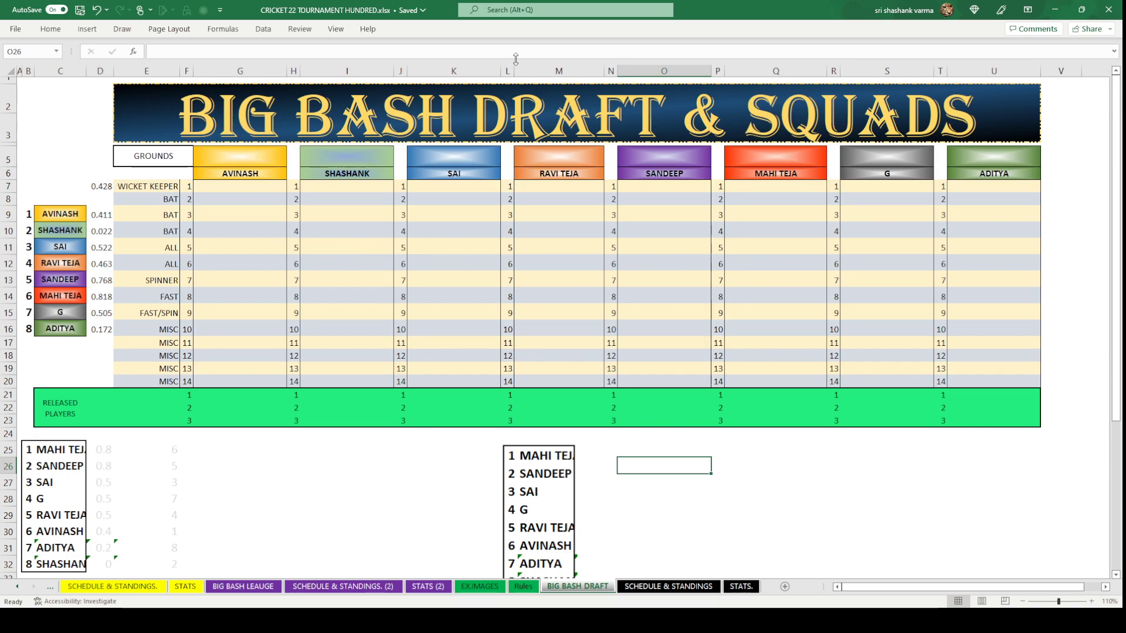
{"action": "left_click", "coordinate": [335, 29]}
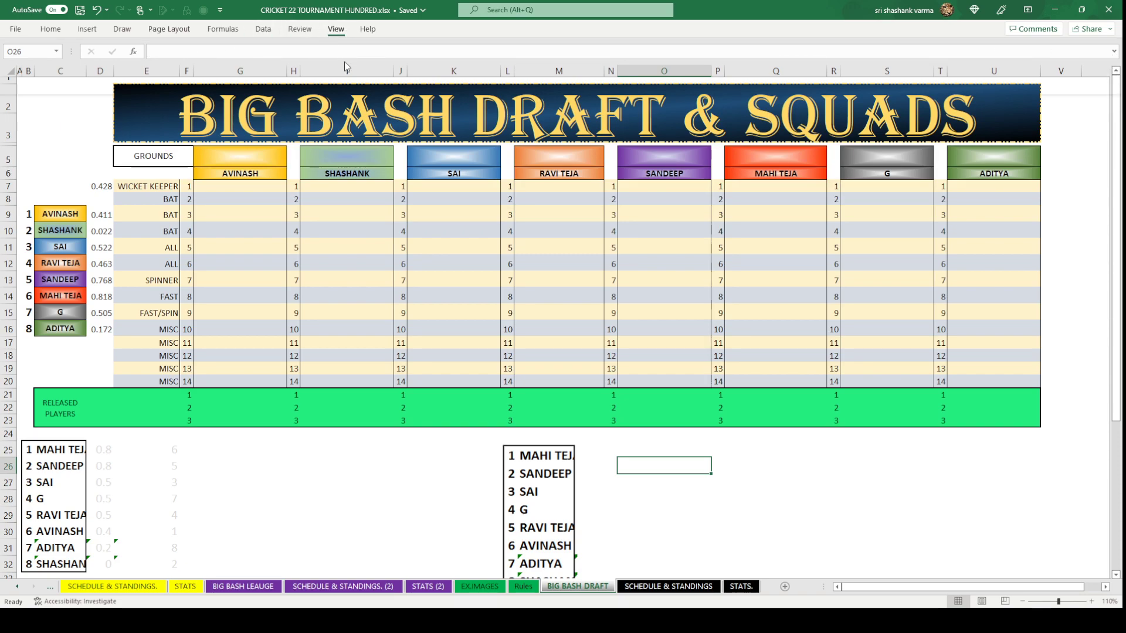
{"action": "left_click", "coordinate": [368, 69]}
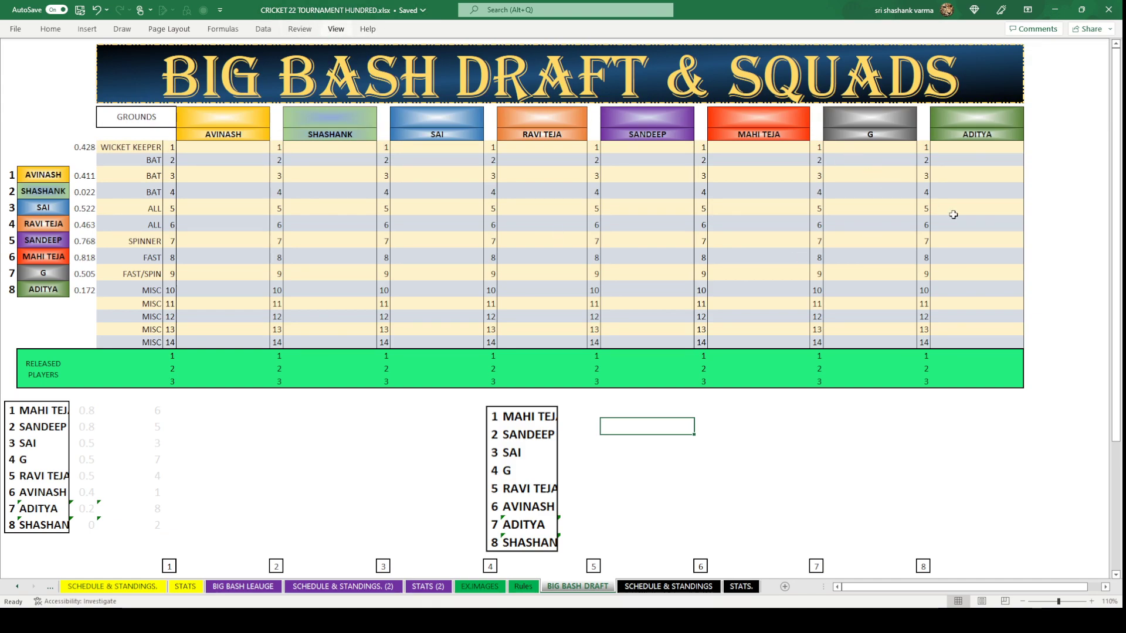
Paste the numbered list of eleven grounds into the empty cells right of the draft table.
{"action": "left_click", "coordinate": [757, 443]}
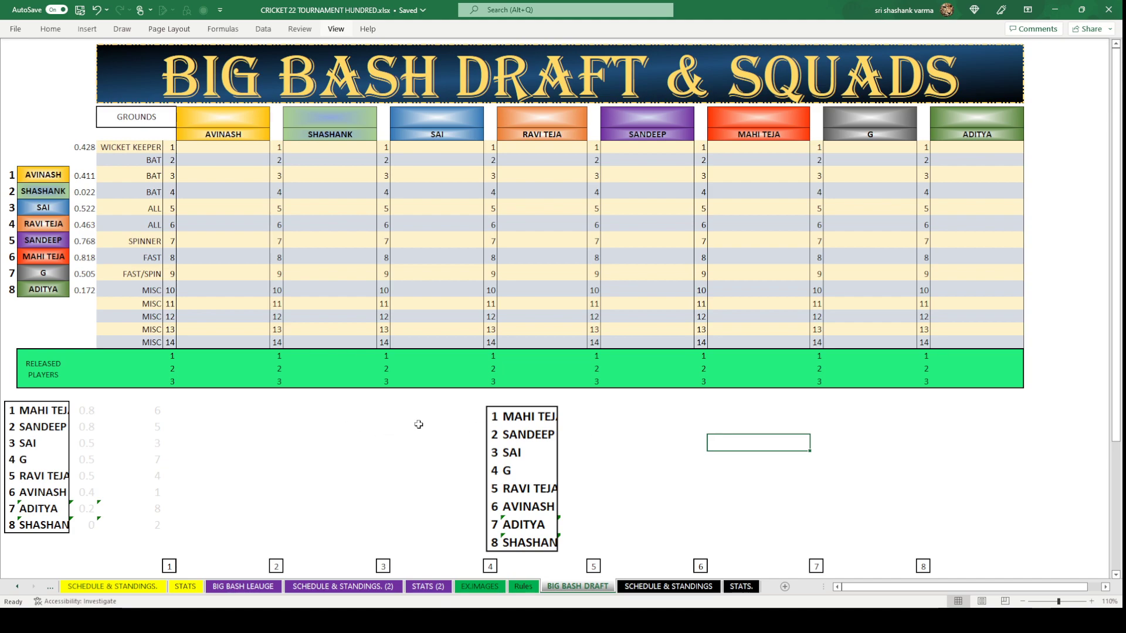
{"action": "left_click", "coordinate": [1037, 147]}
{"action": "left_click_drag", "start_coordinate": [1037, 148], "coordinate": [1072, 340]}
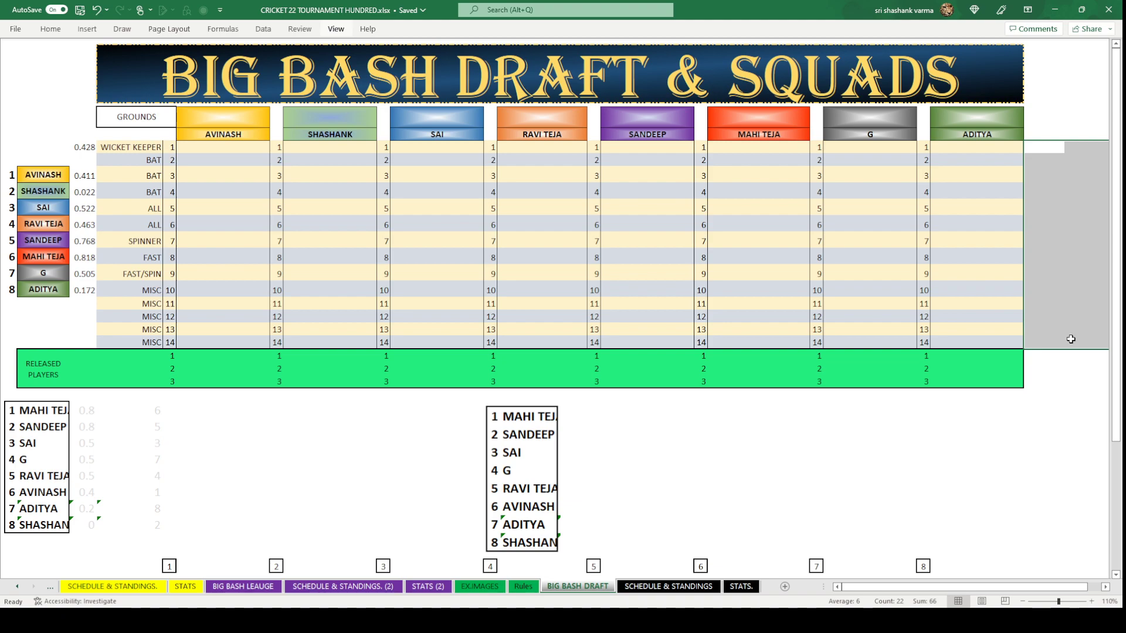
{"action": "left_click", "coordinate": [61, 32]}
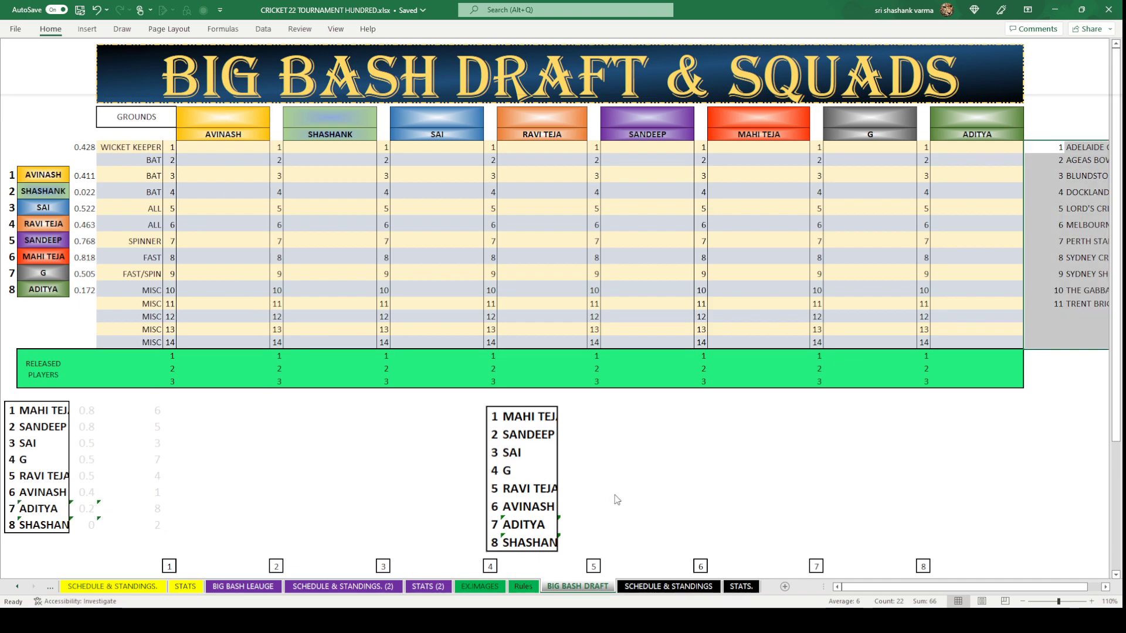
{"action": "scroll", "coordinate": [940, 591], "scroll_direction": "right", "scroll_amount": 1}
{"action": "scroll", "coordinate": [940, 591], "scroll_direction": "right", "scroll_amount": 3}
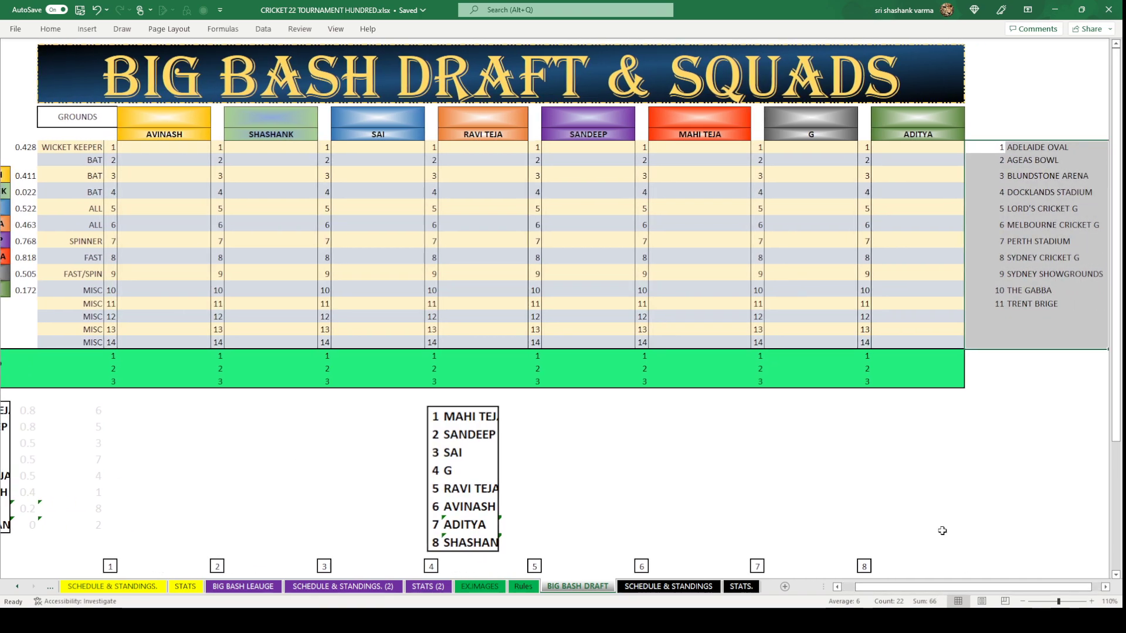
{"action": "left_click", "coordinate": [940, 526]}
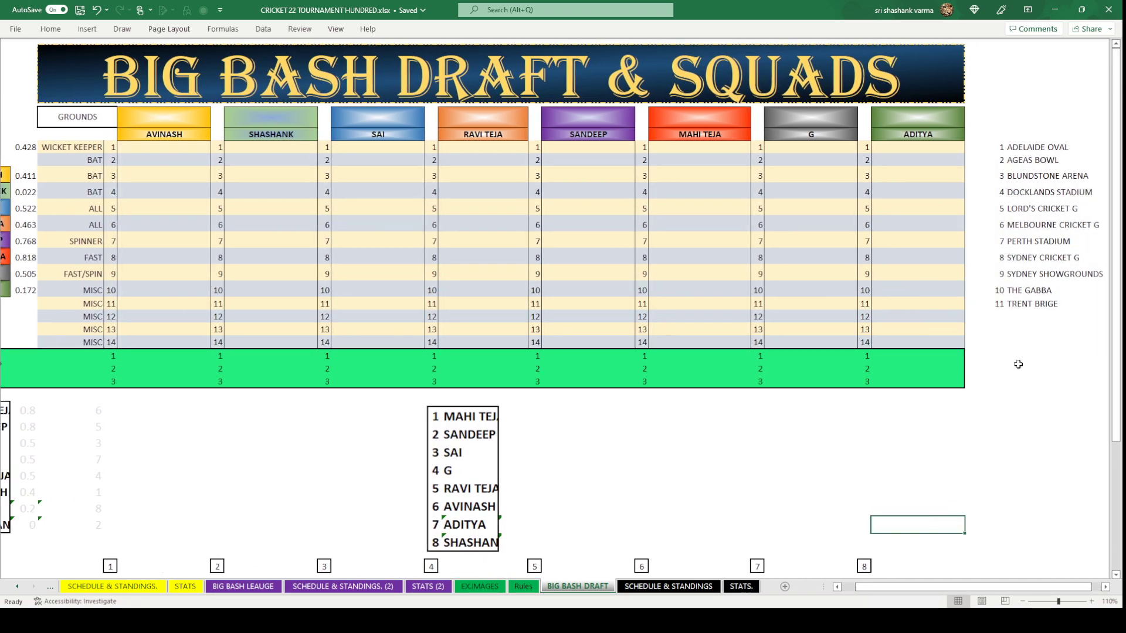
Check the pasted grounds list, then scroll back left to the team list.
{"action": "left_click", "coordinate": [1038, 322]}
{"action": "left_click_drag", "start_coordinate": [1021, 151], "coordinate": [1025, 303]}
{"action": "left_click", "coordinate": [1021, 370]}
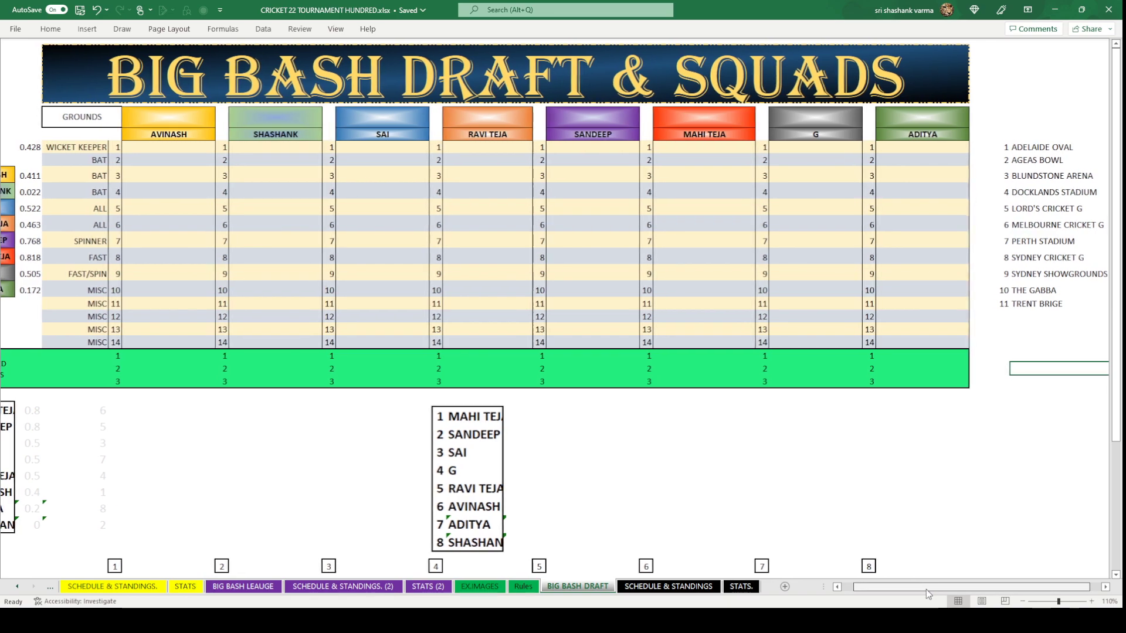
{"action": "left_click_drag", "start_coordinate": [927, 589], "coordinate": [947, 590]}
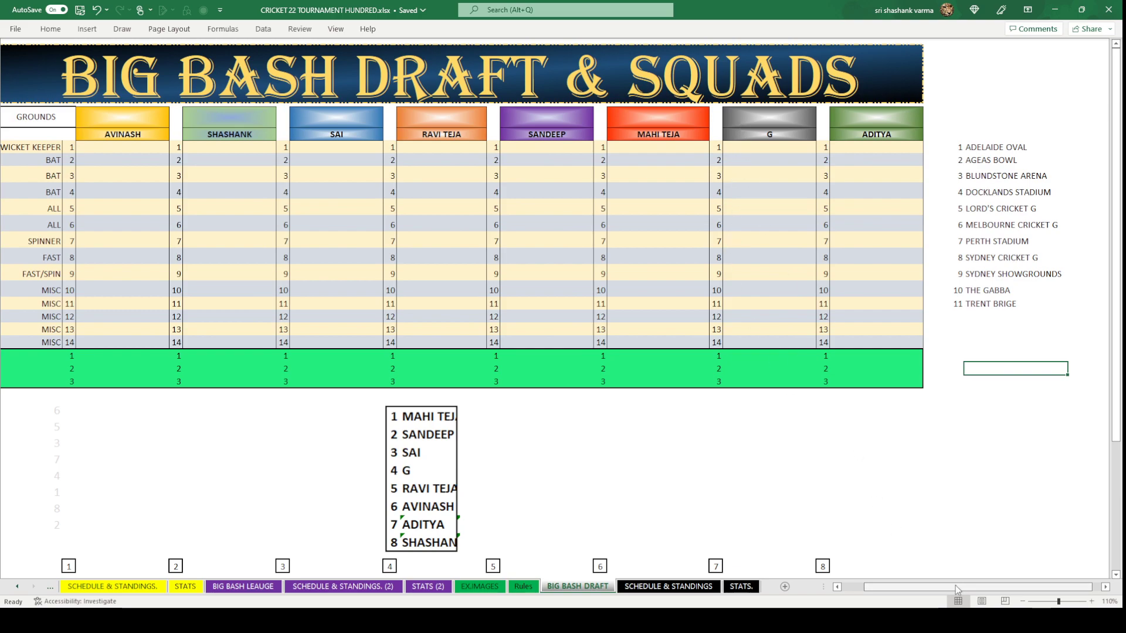
{"action": "left_click_drag", "start_coordinate": [957, 589], "coordinate": [892, 590]}
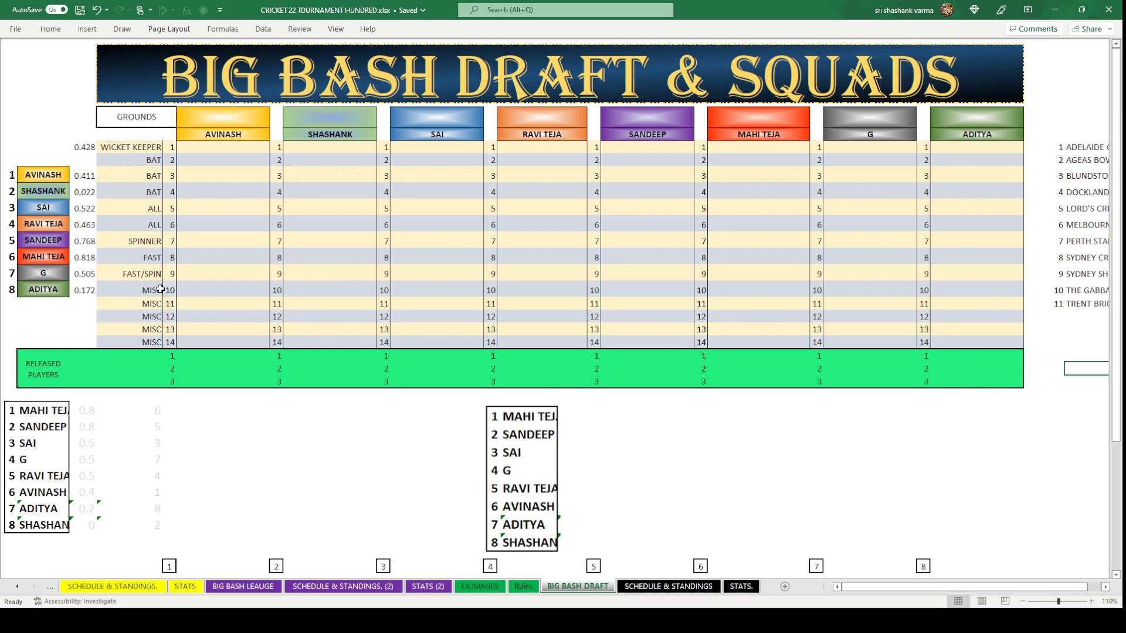
{"action": "left_click", "coordinate": [56, 292]}
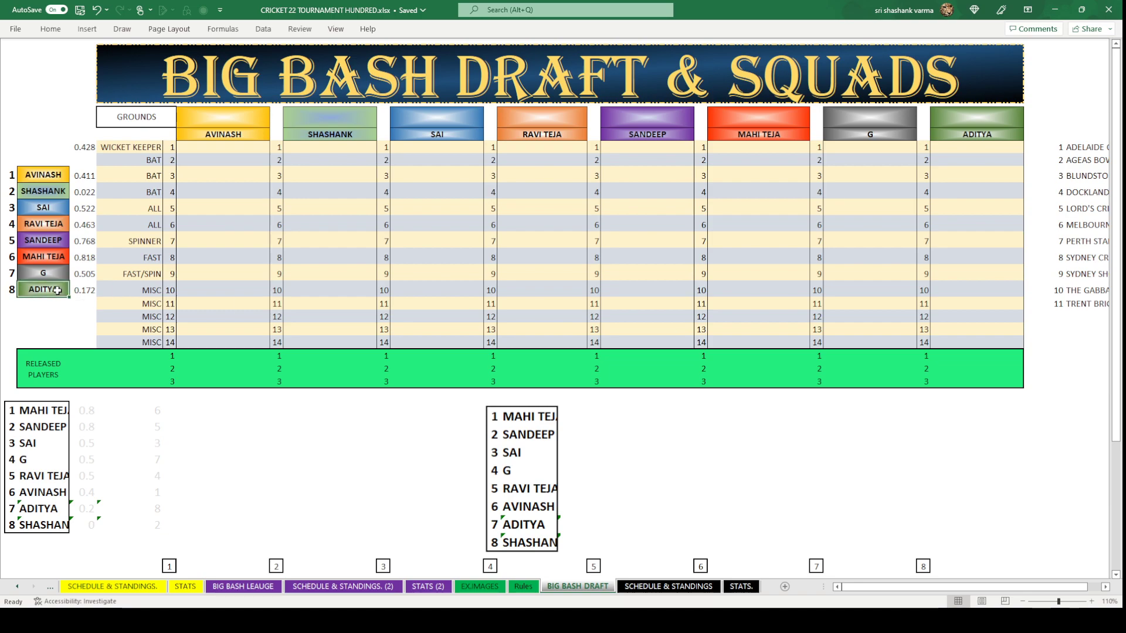
Put H in team slot 8 and move its owner's name into slot 7.
{"action": "type", "text": "H"}
{"action": "left_click", "coordinate": [52, 270]}
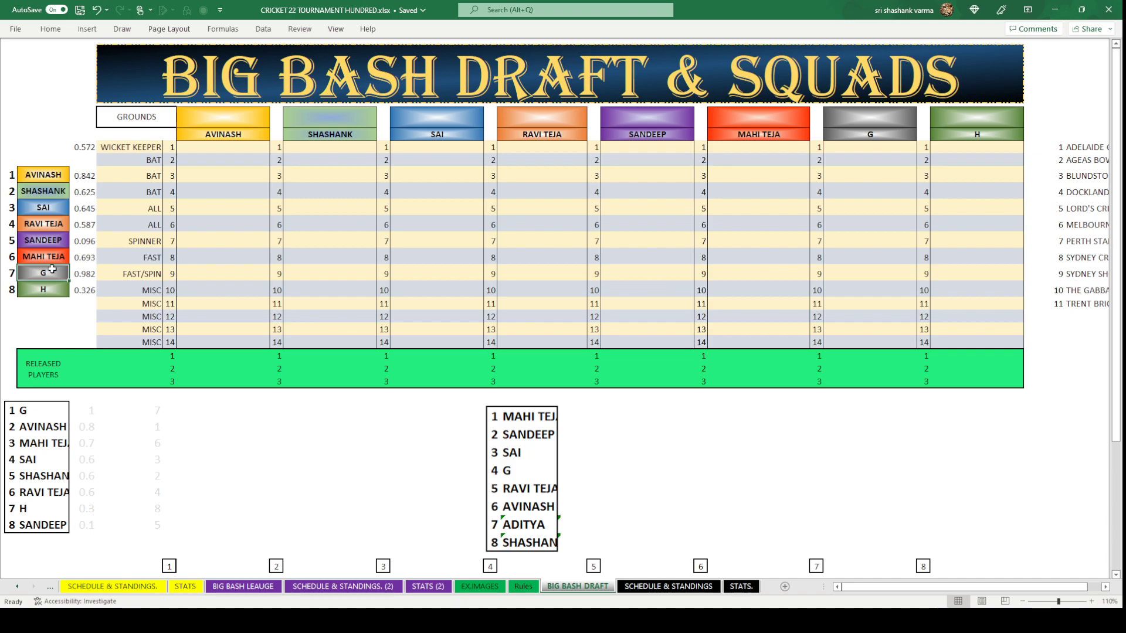
{"action": "type", "text": "ADI"}
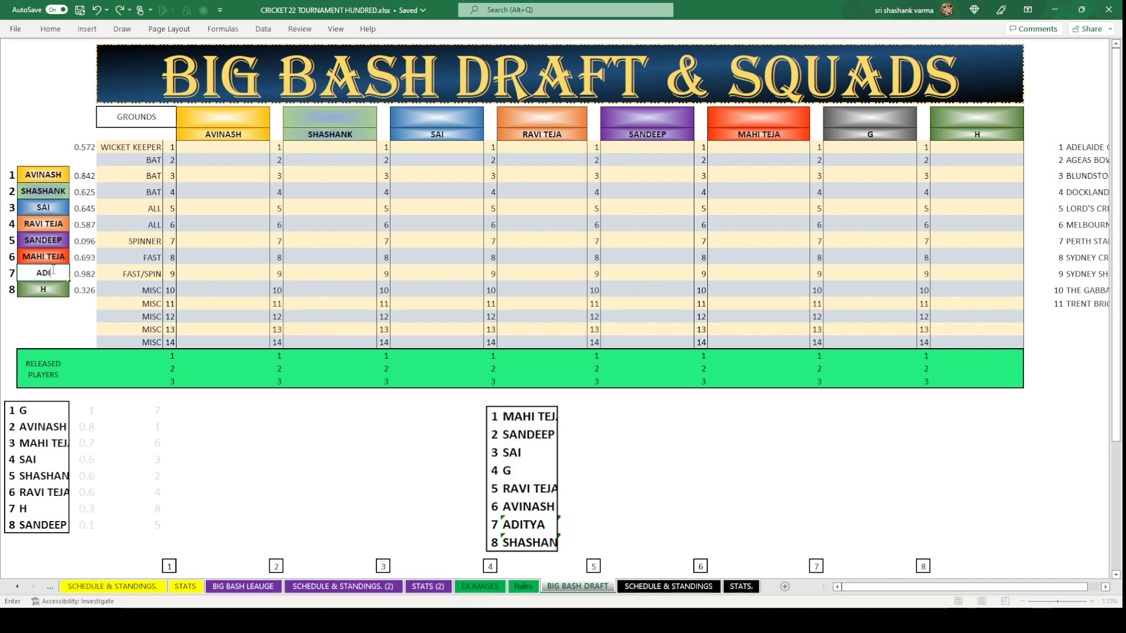
{"action": "type", "text": "TYA"}
{"action": "key", "text": "Return"}
Clear the random numbers beside the team names.
{"action": "left_click", "coordinate": [51, 313]}
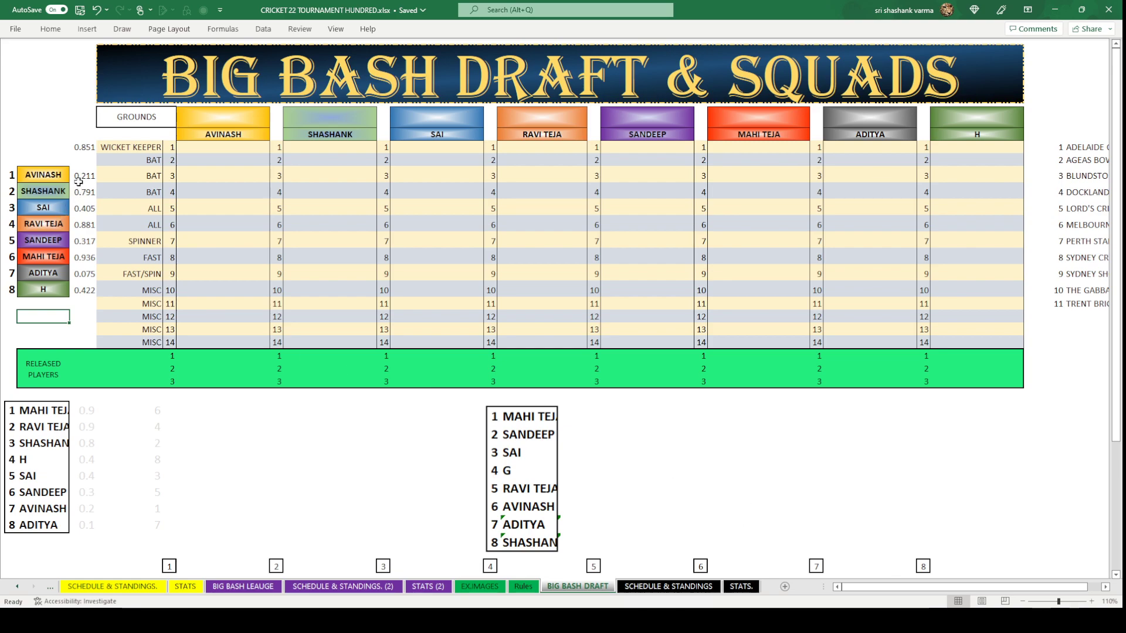
{"action": "left_click_drag", "start_coordinate": [78, 182], "coordinate": [85, 292]}
{"action": "key", "text": "Delete"}
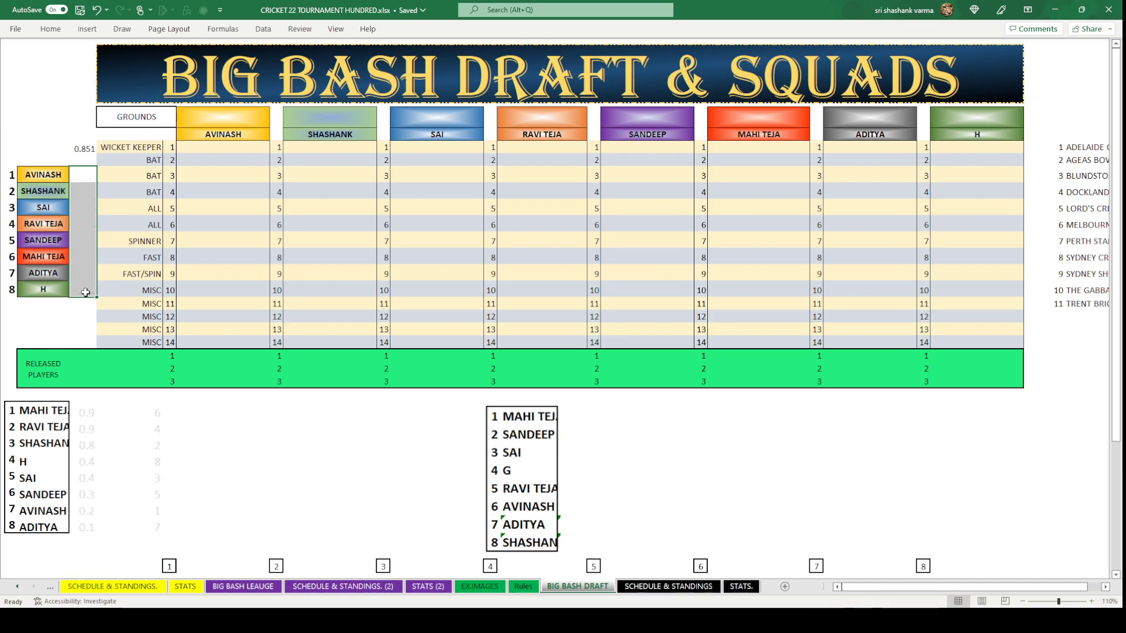
{"action": "left_click_drag", "start_coordinate": [945, 591], "coordinate": [1099, 589]}
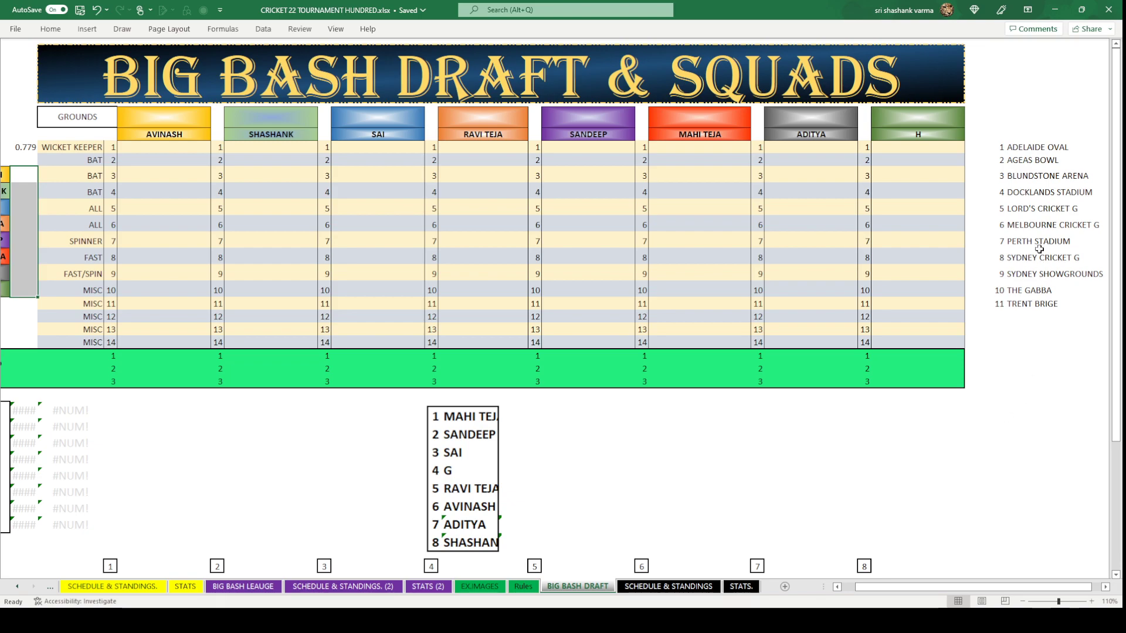
Move SYDNEY SHOWGROUNDS from the grounds list into team F's header cell.
{"action": "left_click", "coordinate": [1040, 274]}
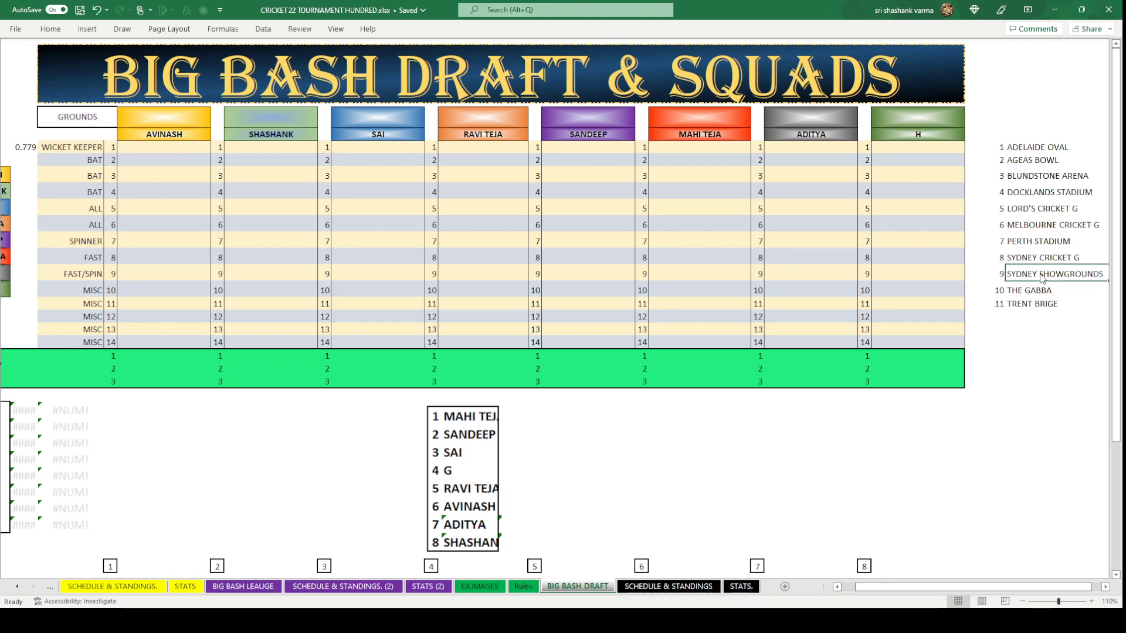
{"action": "key", "text": "ctrl+c"}
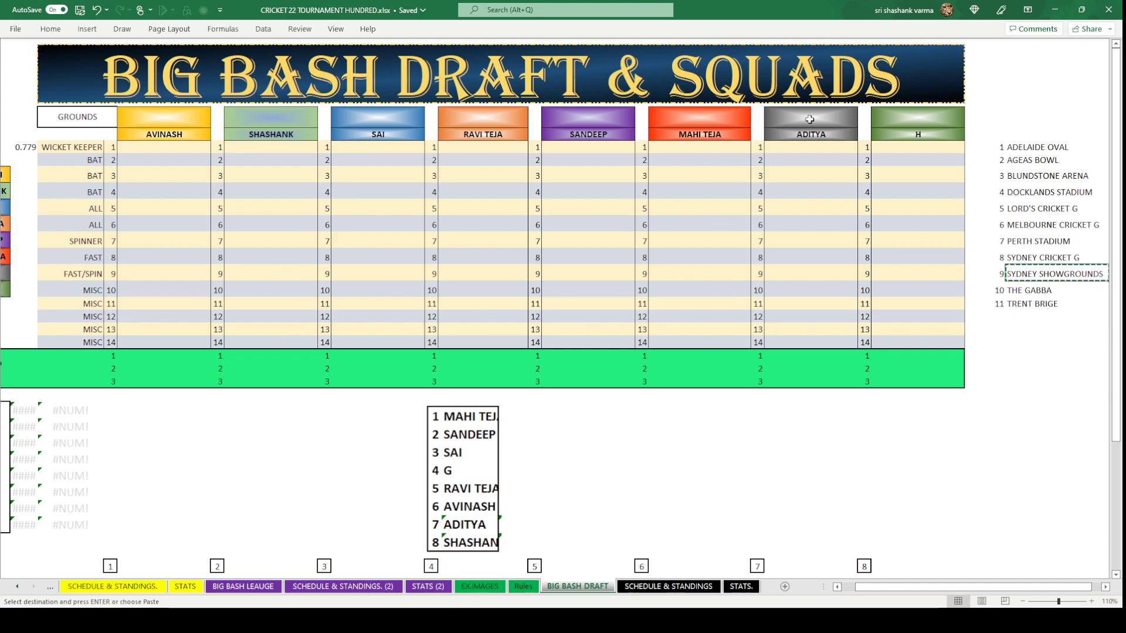
{"action": "left_click", "coordinate": [737, 121]}
{"action": "key", "text": "ctrl+v"}
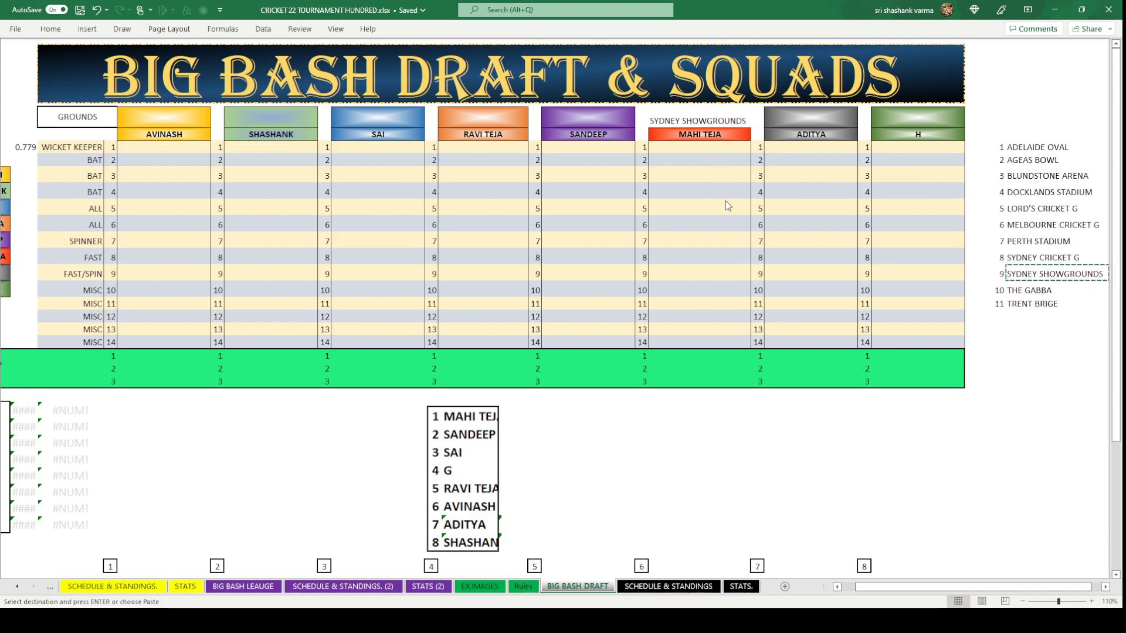
{"action": "key", "text": "ctrl+v"}
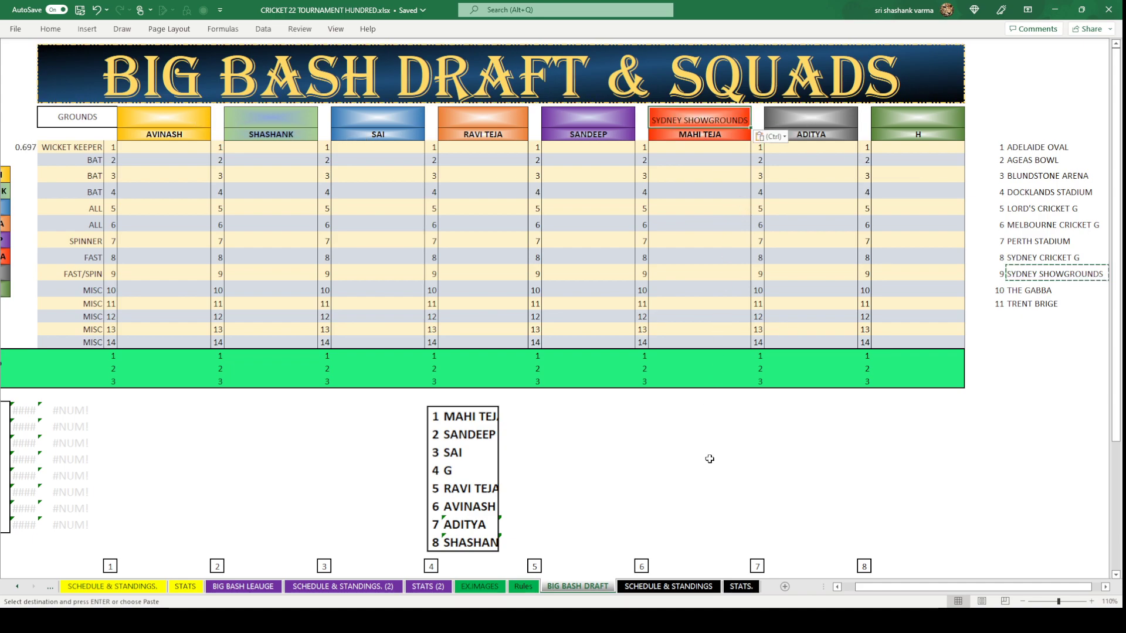
{"action": "left_click", "coordinate": [710, 460]}
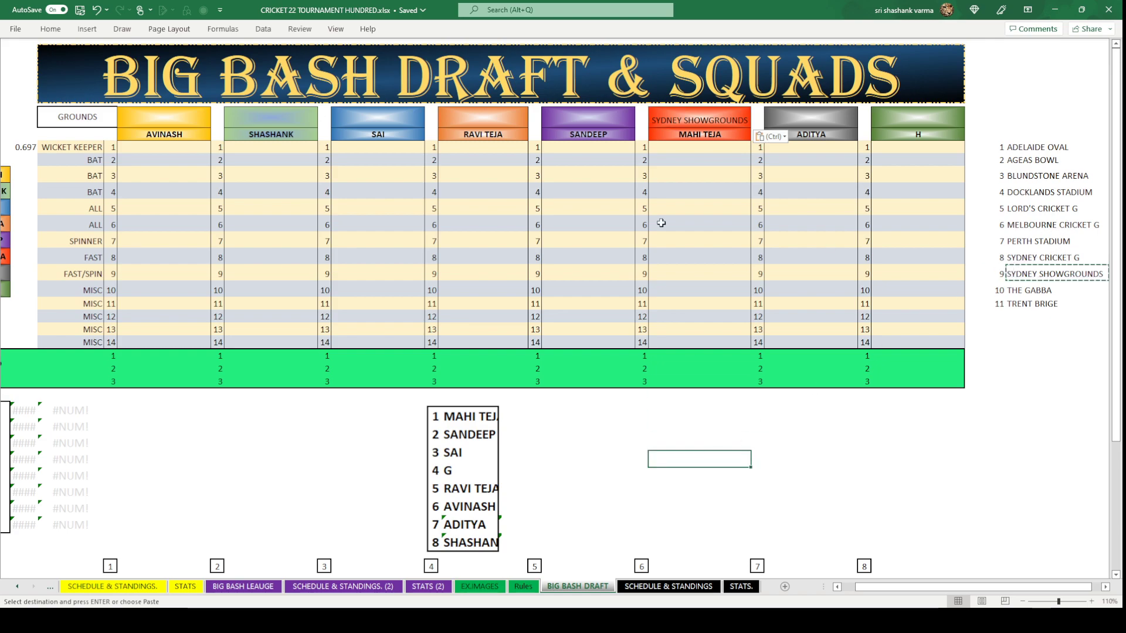
{"action": "left_click", "coordinate": [1081, 274]}
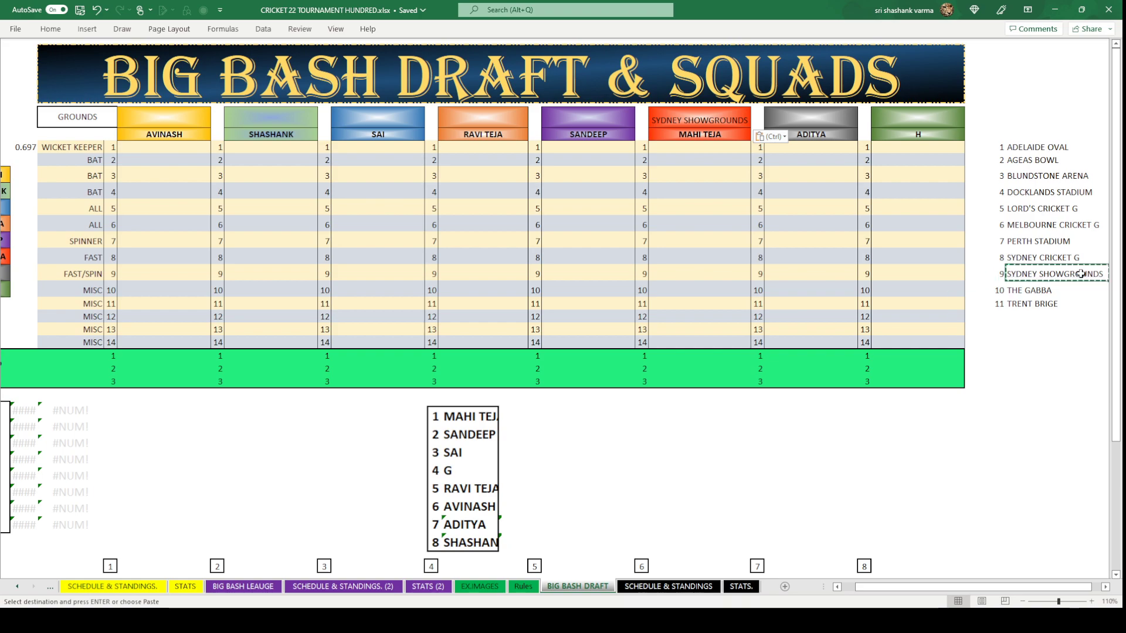
{"action": "key", "text": "Delete"}
{"action": "left_click", "coordinate": [1054, 393]}
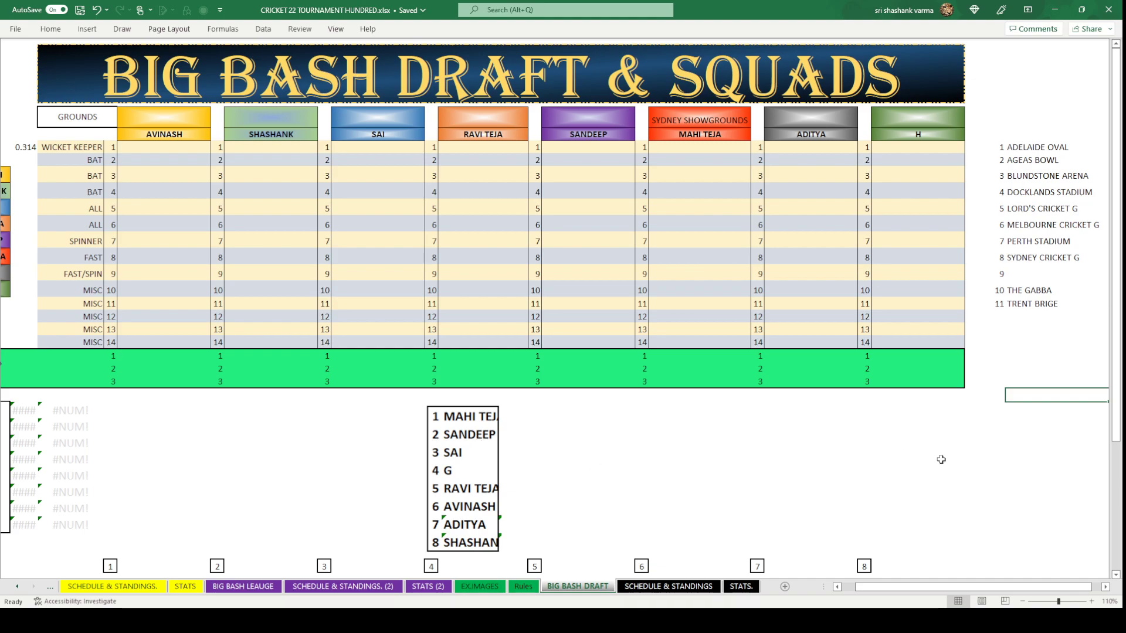
Move MELBOURNE CRICKET G from the list into team E's header cell.
{"action": "left_click", "coordinate": [1048, 226]}
{"action": "key", "text": "ctrl+c"}
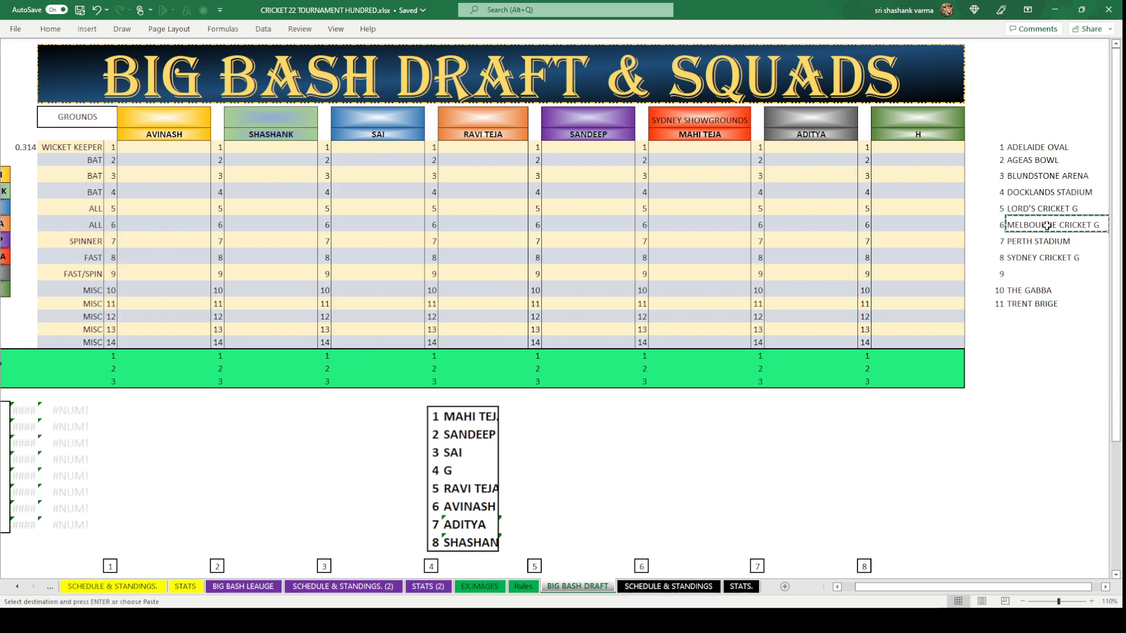
{"action": "left_click", "coordinate": [588, 120]}
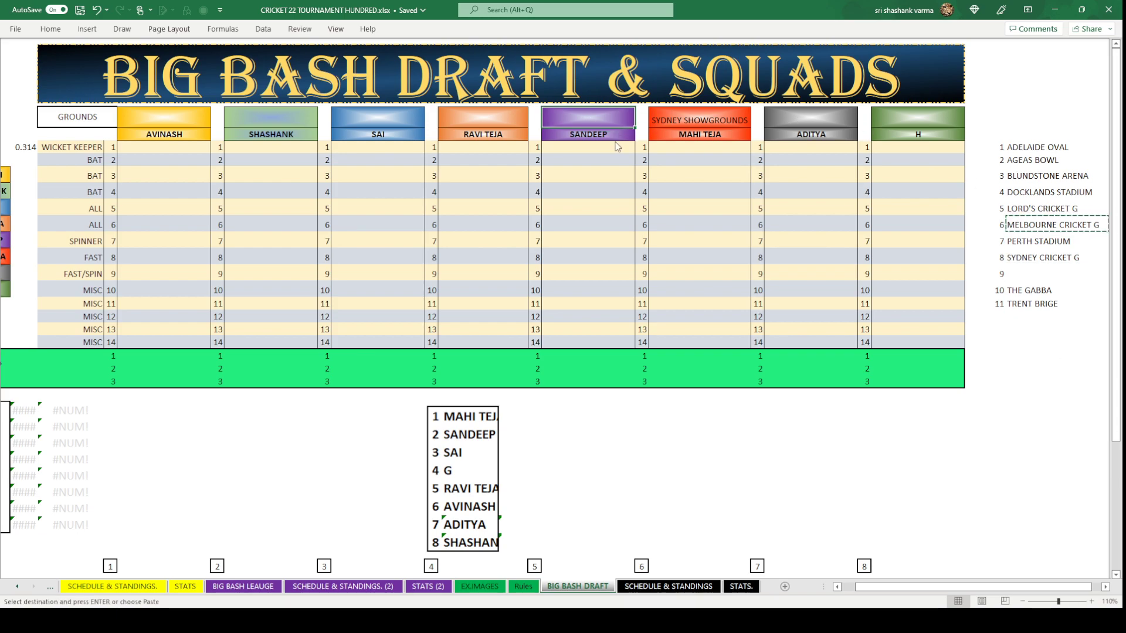
{"action": "key", "text": "ctrl+v"}
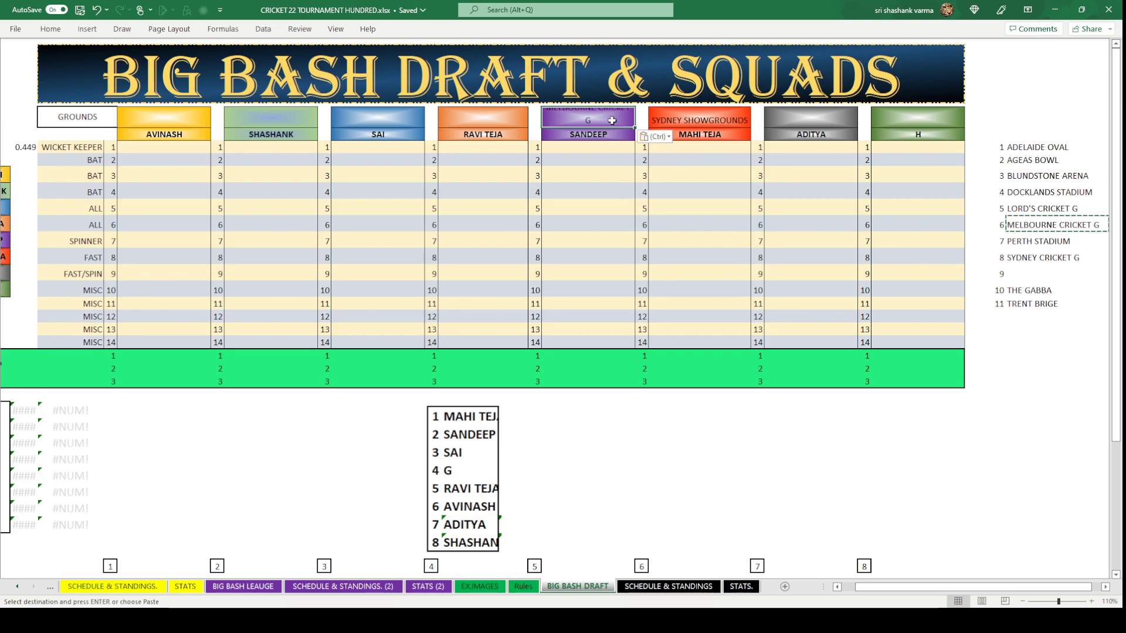
{"action": "left_click", "coordinate": [1061, 228]}
{"action": "key", "text": "Delete"}
{"action": "left_click", "coordinate": [1021, 406]}
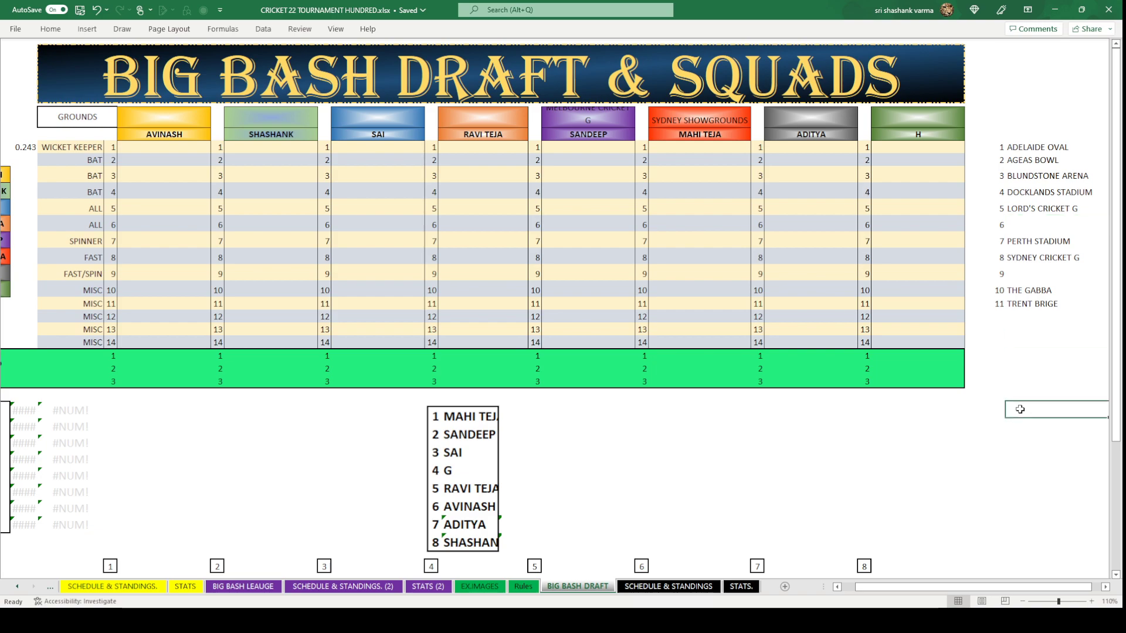
Shorten team E's ground header to MELBOURNE C G.
{"action": "left_click", "coordinate": [584, 117]}
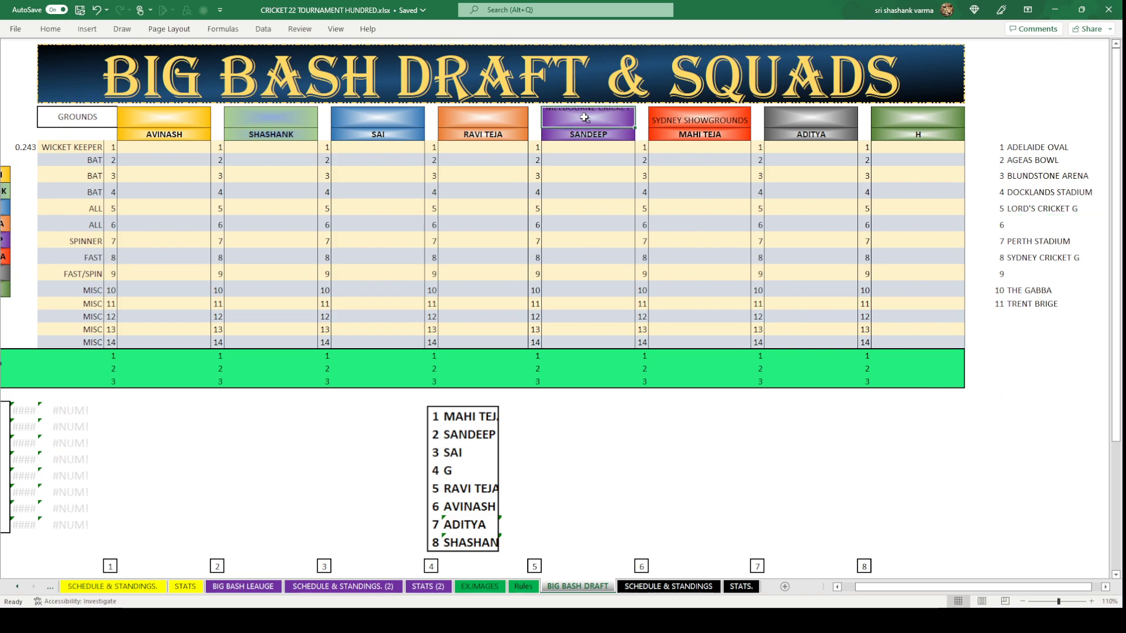
{"action": "double_click", "coordinate": [585, 117]}
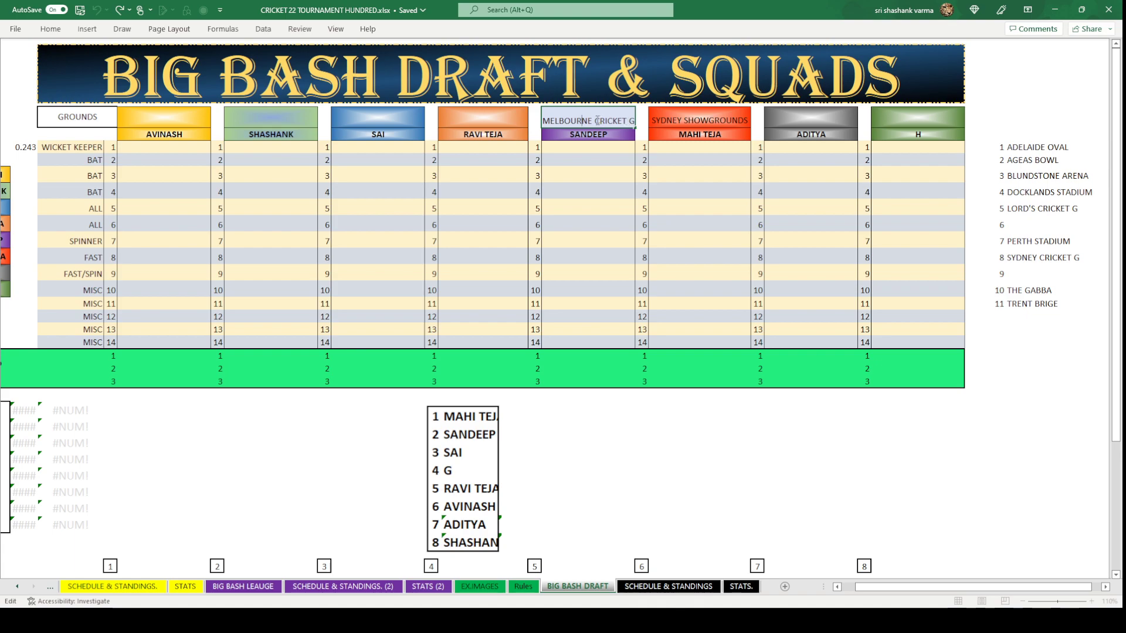
{"action": "left_click_drag", "start_coordinate": [597, 120], "coordinate": [620, 120]}
{"action": "left_click", "coordinate": [604, 120]}
{"action": "left_click_drag", "start_coordinate": [604, 120], "coordinate": [625, 120]}
{"action": "key", "text": "BackSpace"}
{"action": "left_click", "coordinate": [631, 456]}
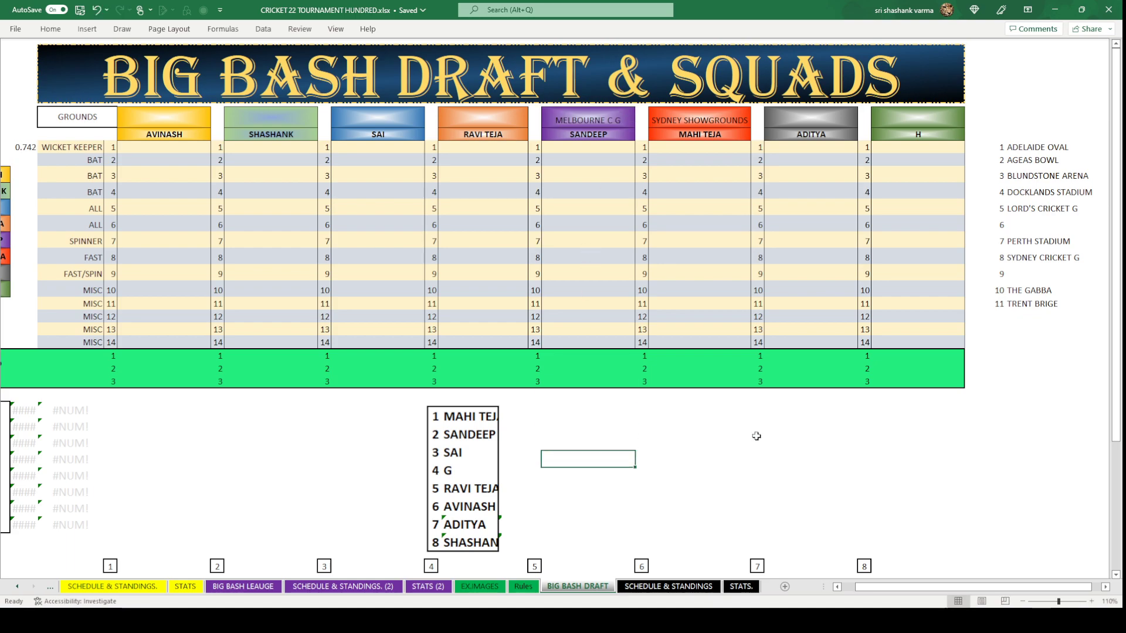
{"action": "left_click", "coordinate": [999, 457]}
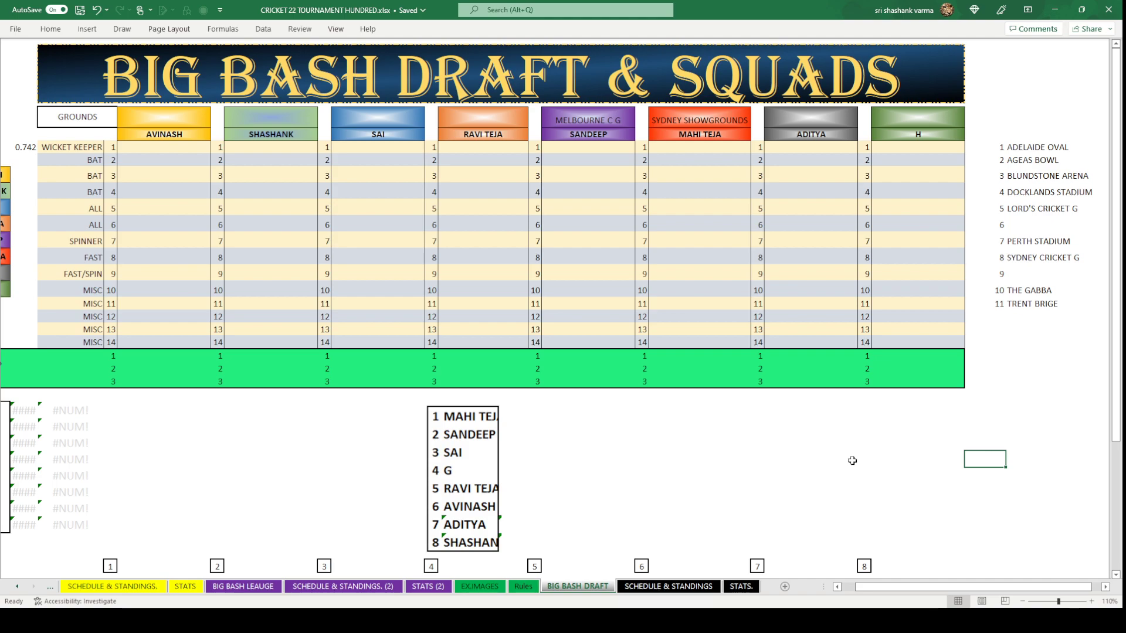
Move ADELAIDE OVAL from the grounds list to team C's header.
{"action": "left_click", "coordinate": [1036, 150]}
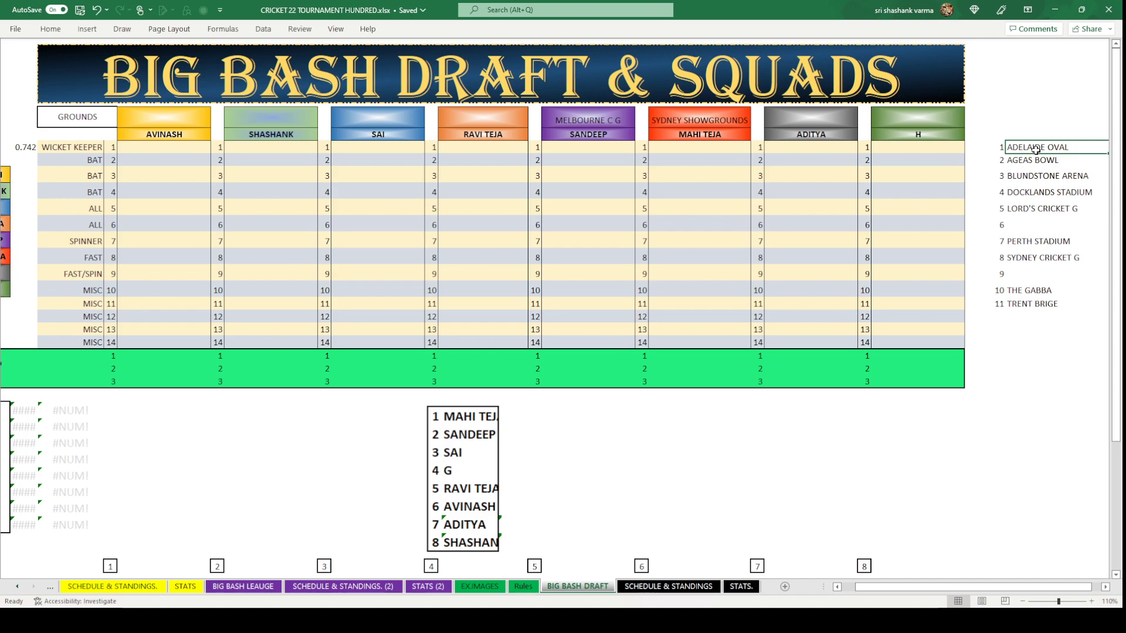
{"action": "key", "text": "ctrl+c"}
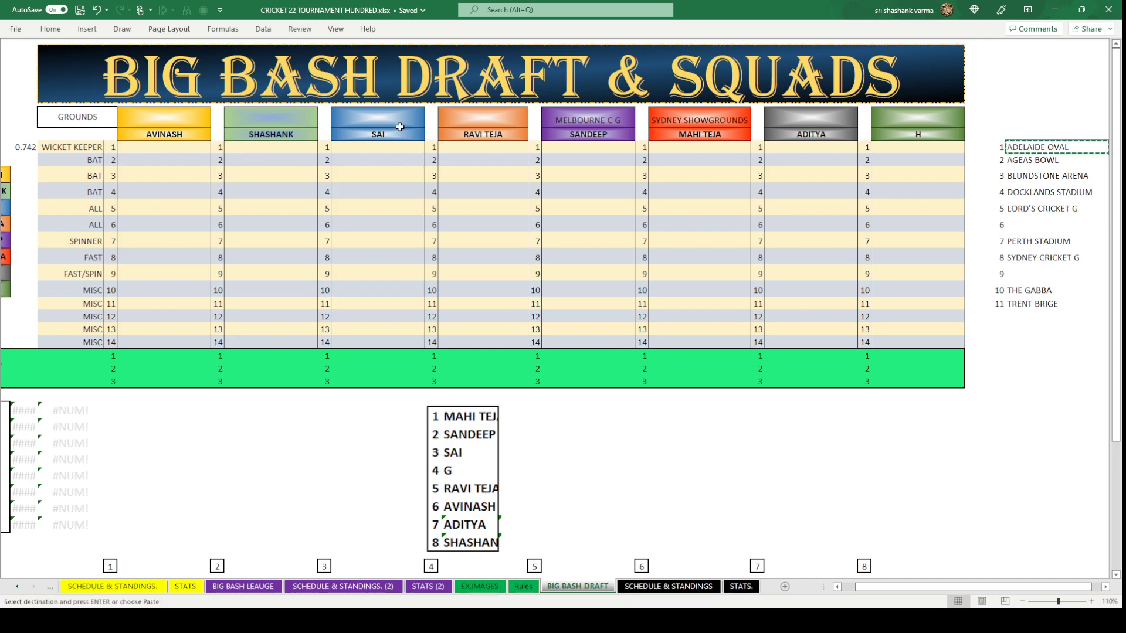
{"action": "left_click", "coordinate": [400, 121]}
{"action": "key", "text": "ctrl+v"}
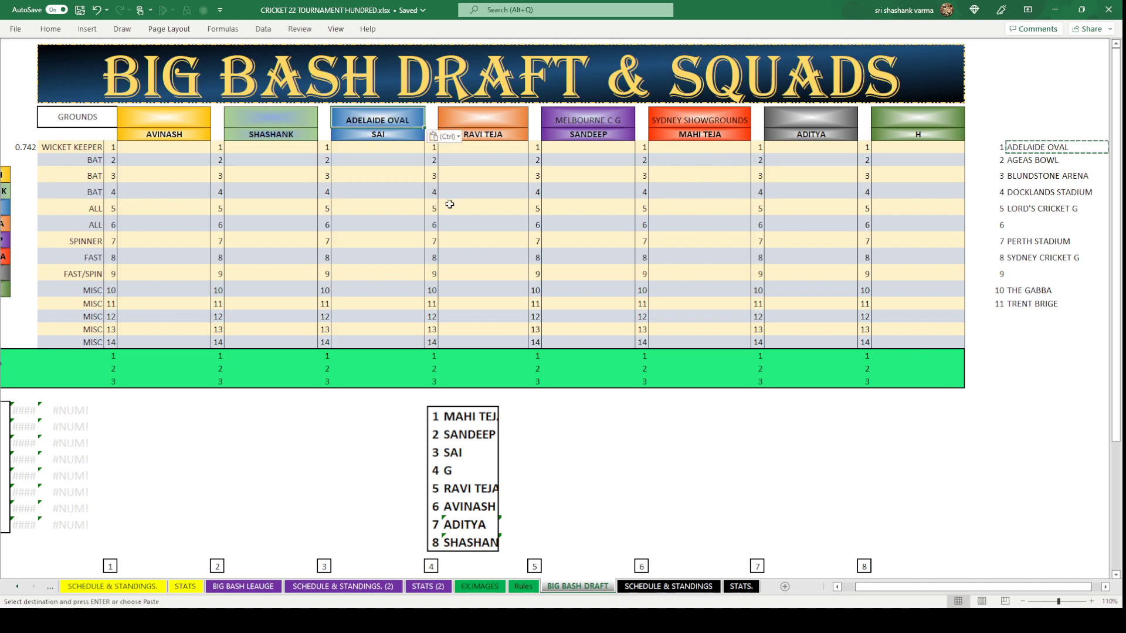
{"action": "left_click", "coordinate": [1009, 147]}
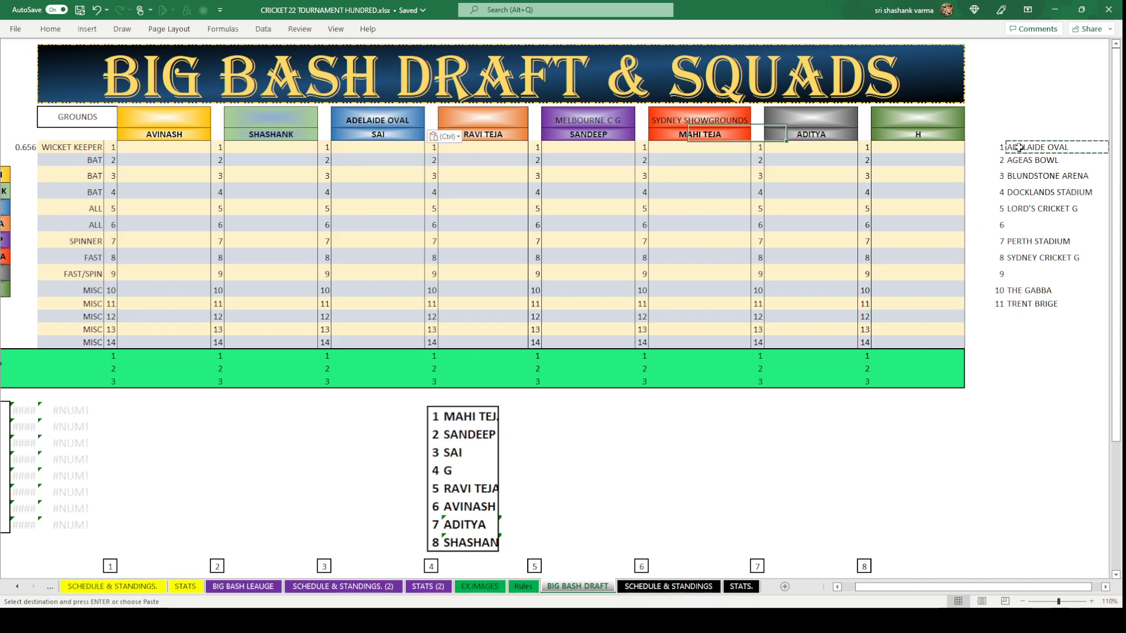
{"action": "key", "text": "Delete"}
{"action": "left_click", "coordinate": [1044, 472]}
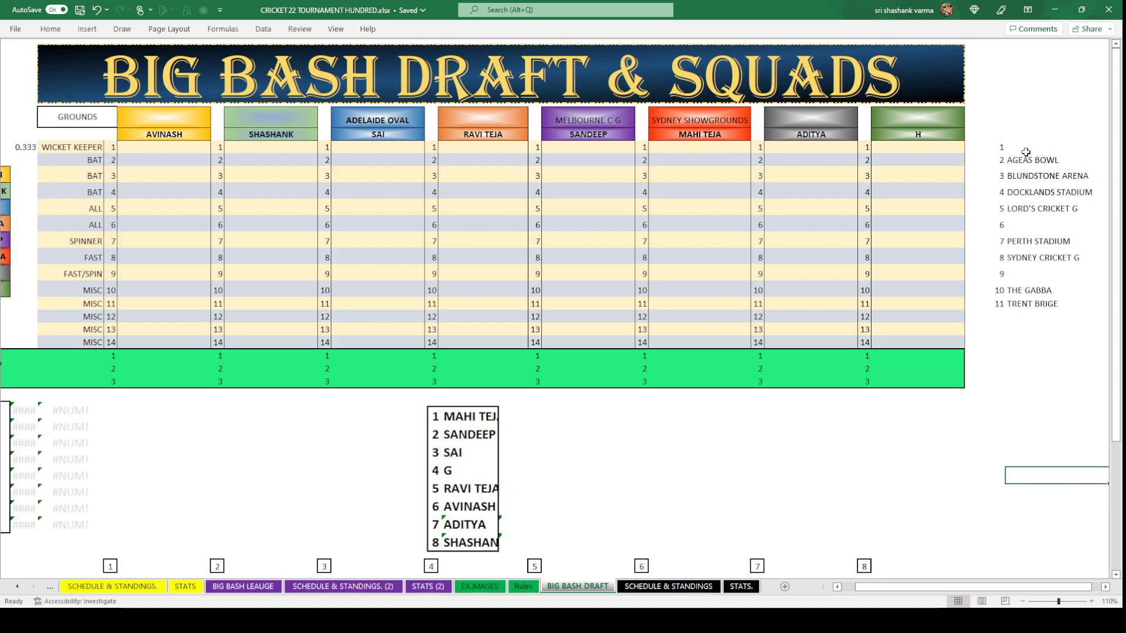
Move DOCKLANDS STADIUM from the list to team D's header.
{"action": "left_click", "coordinate": [1021, 193]}
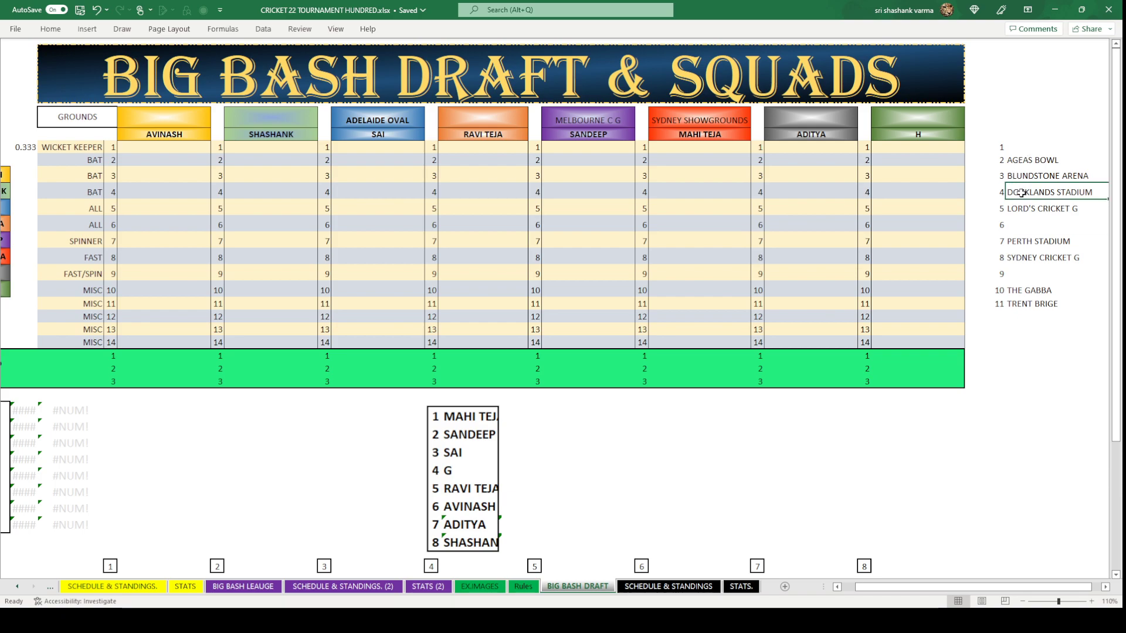
{"action": "key", "text": "ctrl+c"}
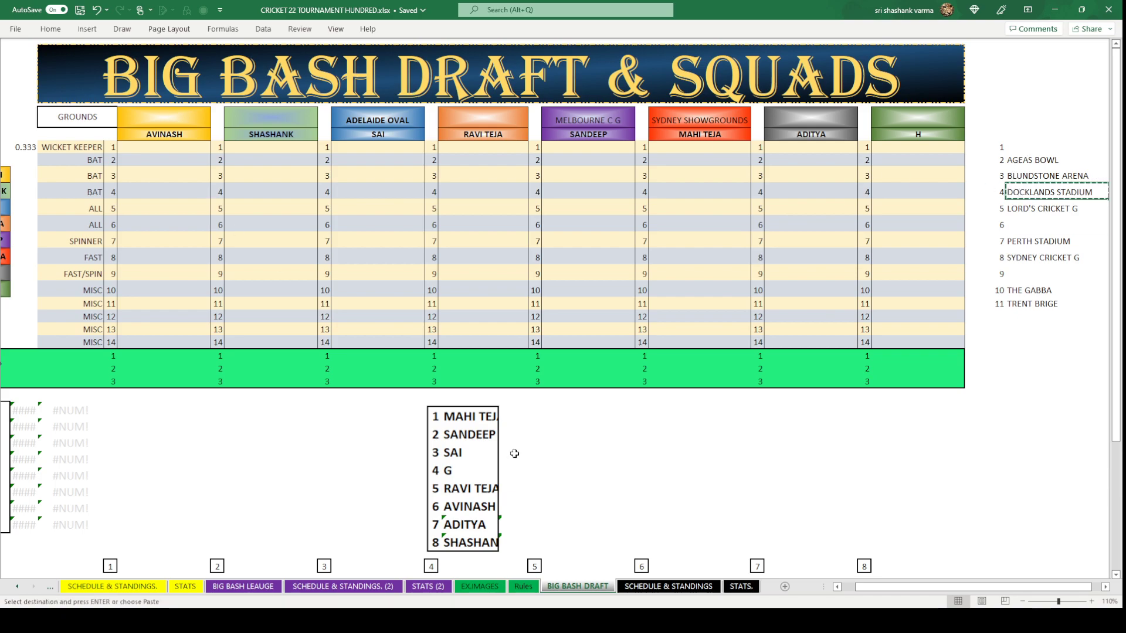
{"action": "left_click", "coordinate": [466, 121]}
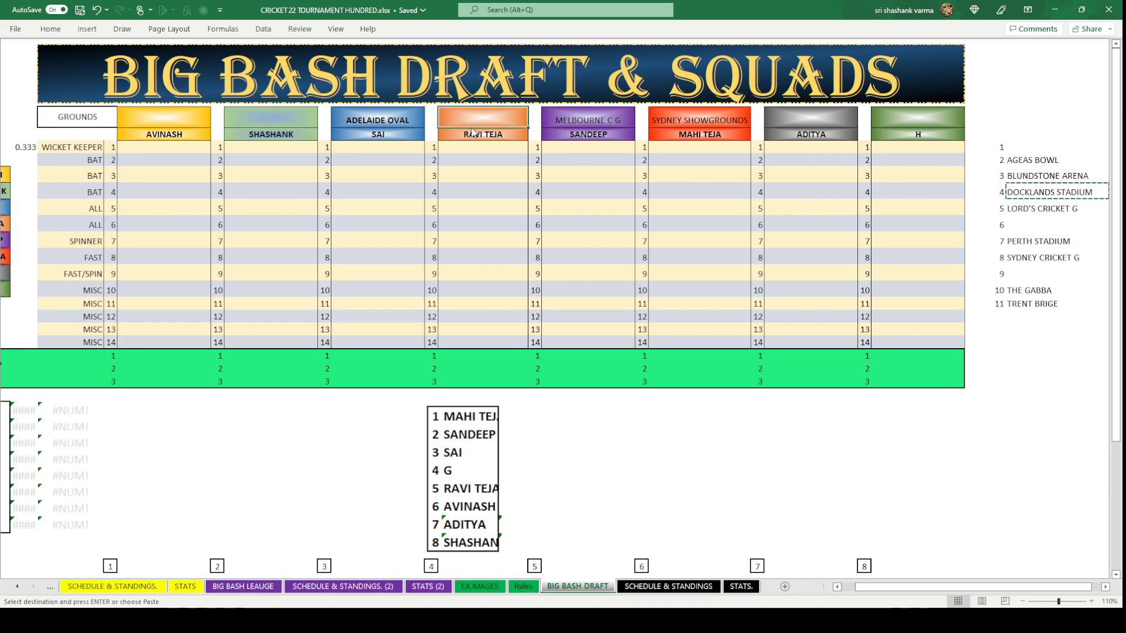
{"action": "key", "text": "ctrl+v"}
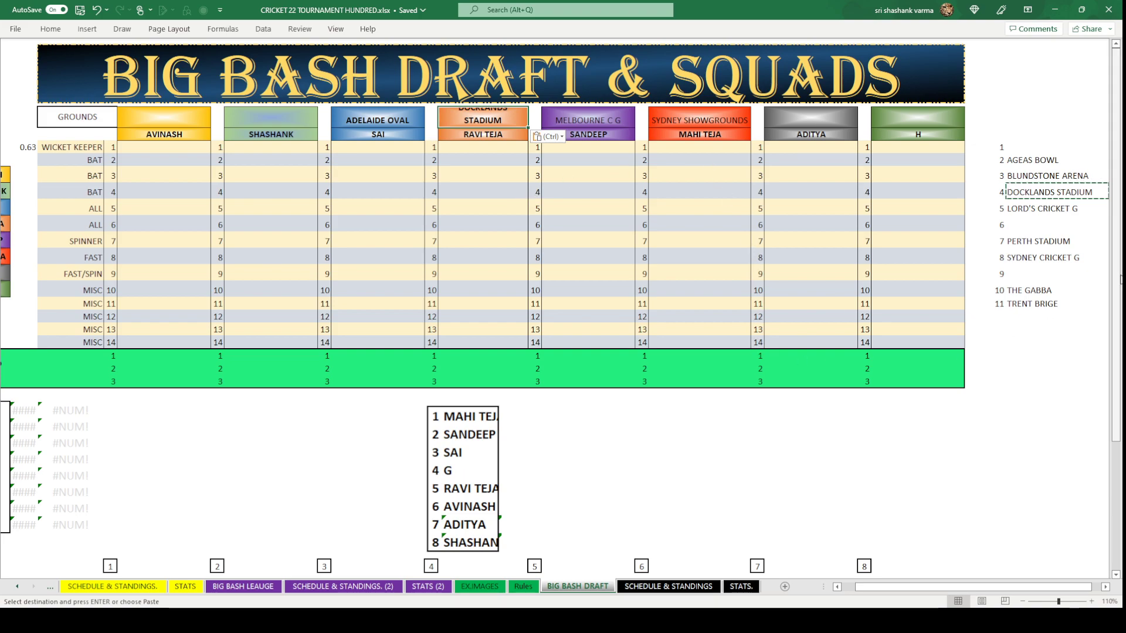
{"action": "left_click", "coordinate": [1055, 192]}
{"action": "key", "text": "Delete"}
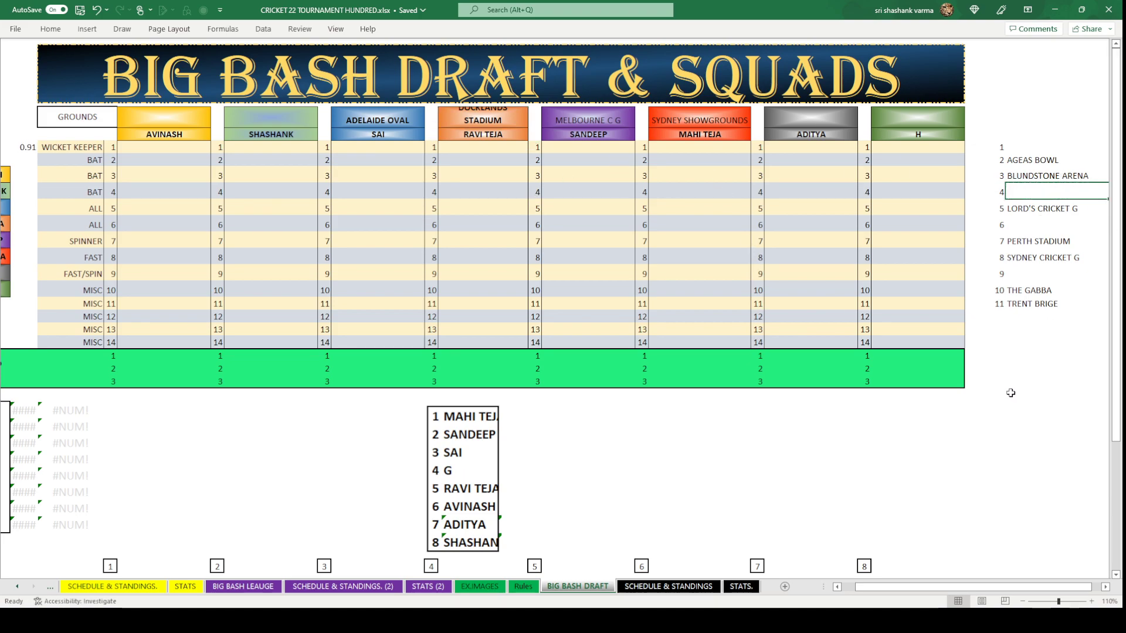
{"action": "left_click", "coordinate": [1011, 394]}
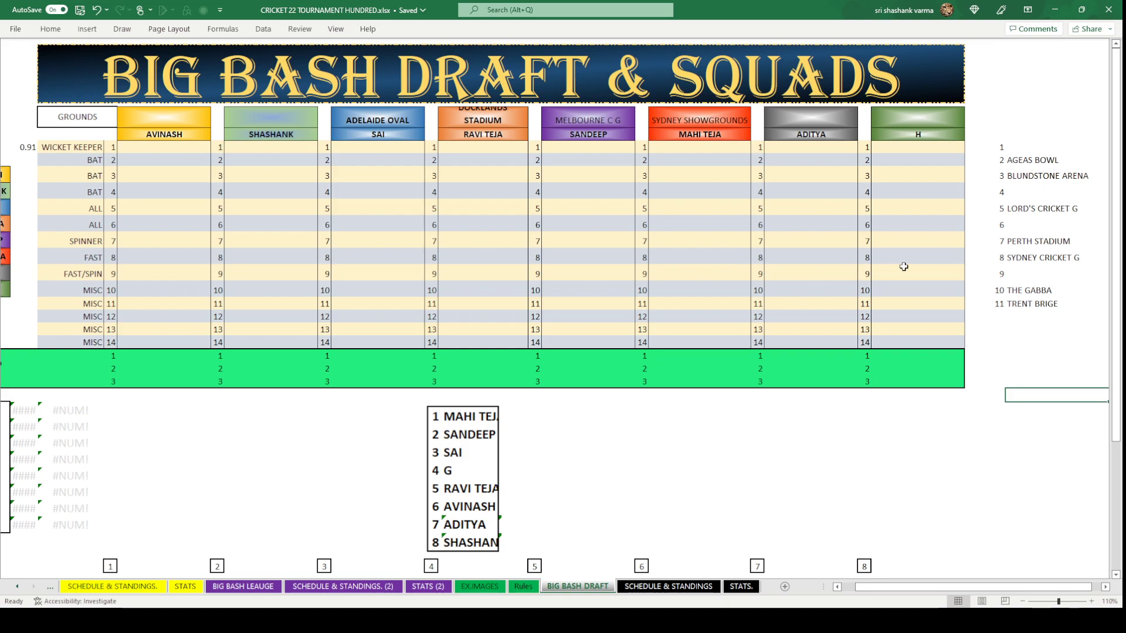
Move SYDNEY CRICKET G from the list to team A's header.
{"action": "left_click", "coordinate": [1023, 260]}
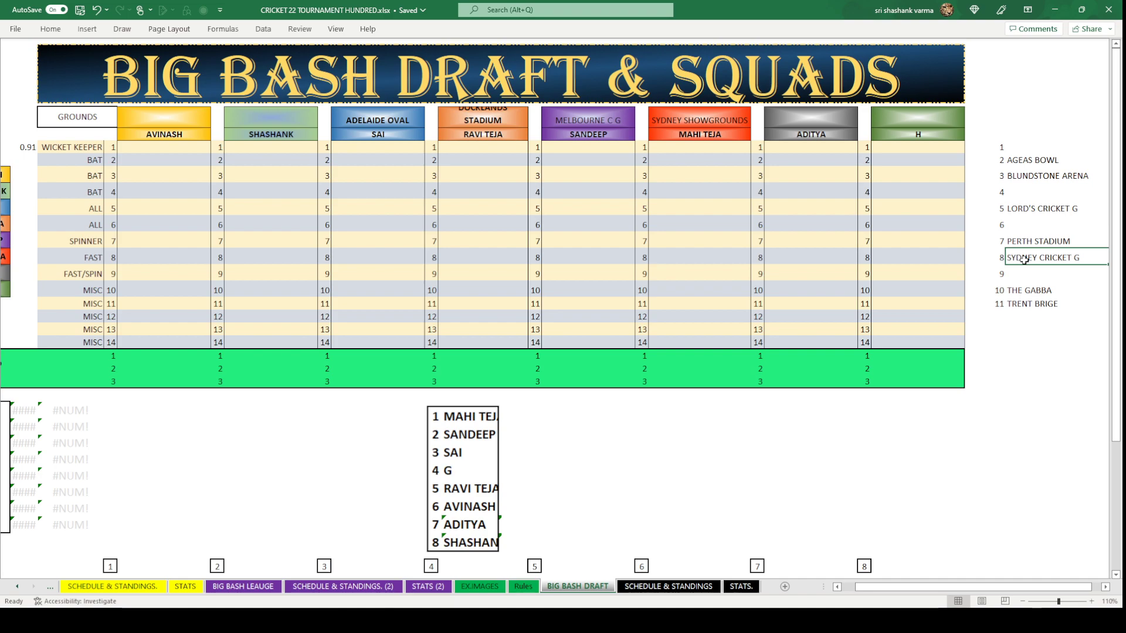
{"action": "key", "text": "ctrl+c"}
{"action": "left_click", "coordinate": [176, 118]}
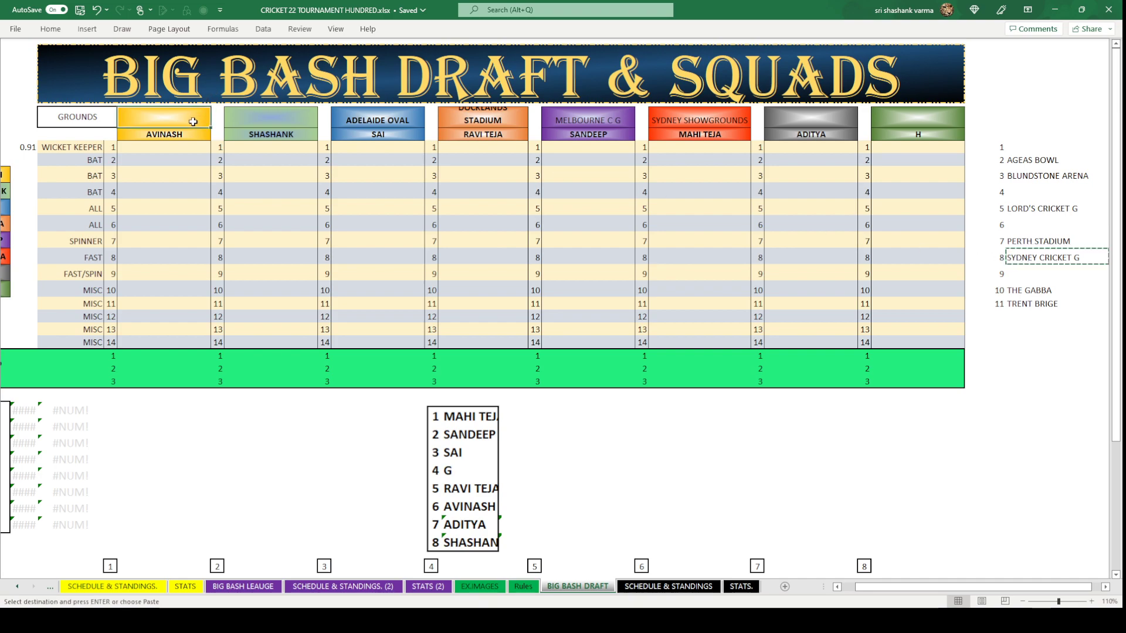
{"action": "key", "text": "ctrl+v"}
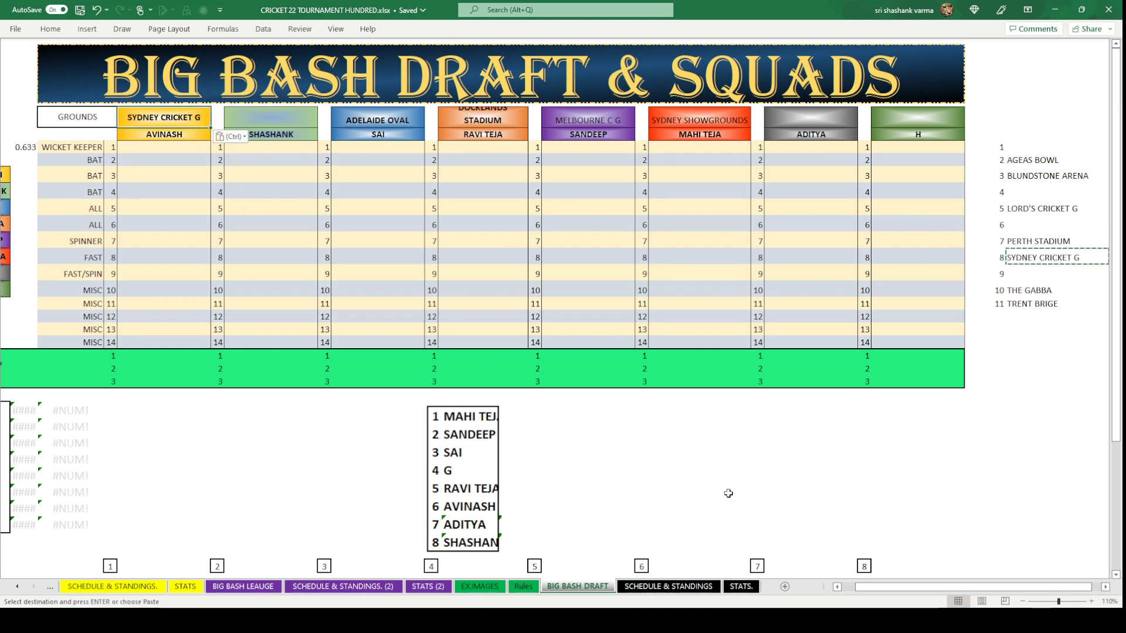
{"action": "left_click", "coordinate": [728, 493]}
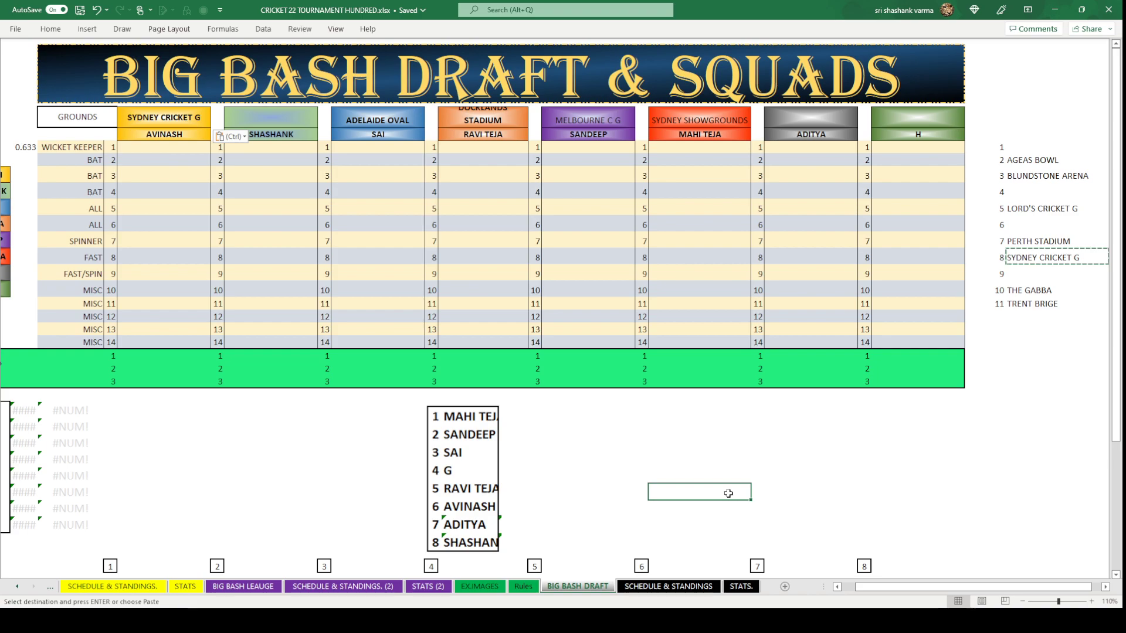
{"action": "left_click", "coordinate": [1060, 256]}
{"action": "key", "text": "Delete"}
{"action": "left_click", "coordinate": [976, 423]}
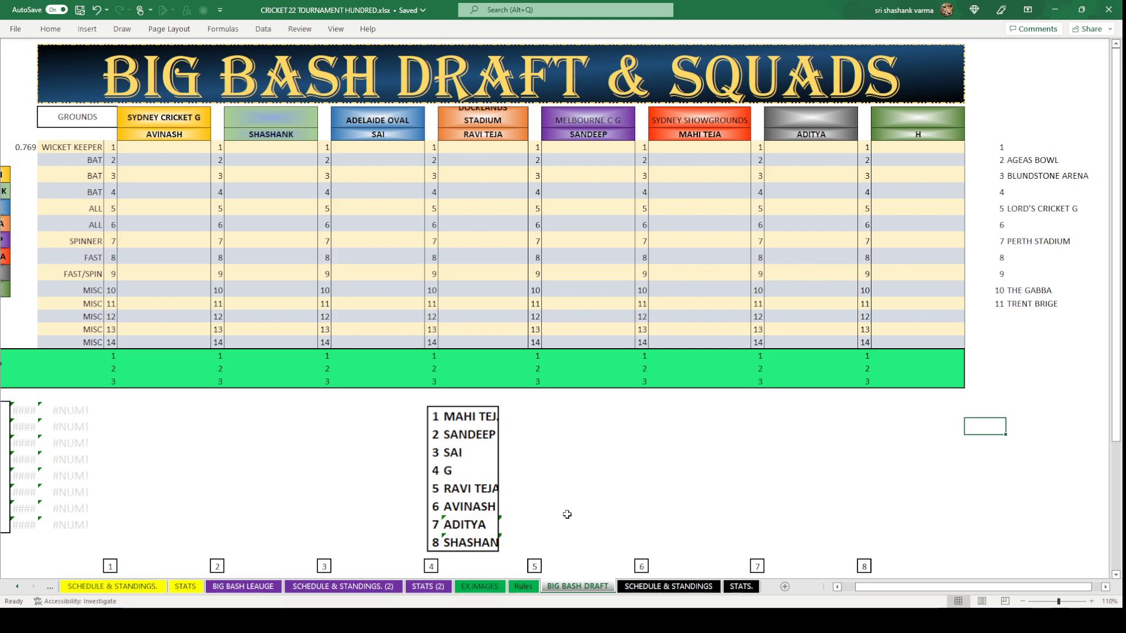
Move PERTH STADIUM from the list to the seventh team's header.
{"action": "left_click", "coordinate": [1051, 246]}
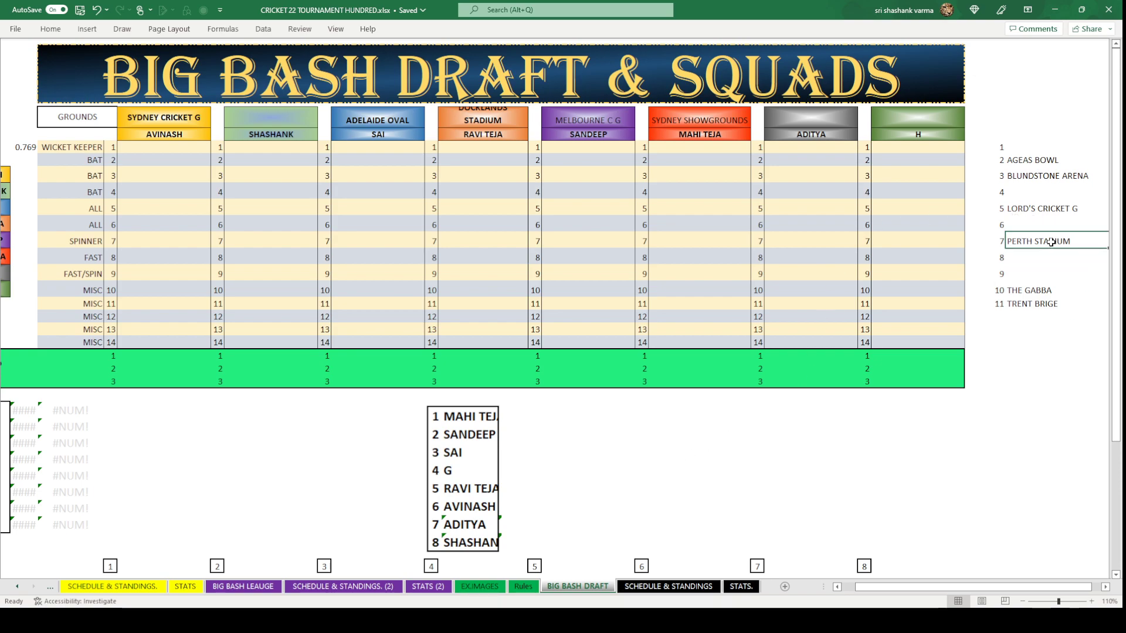
{"action": "key", "text": "ctrl+c"}
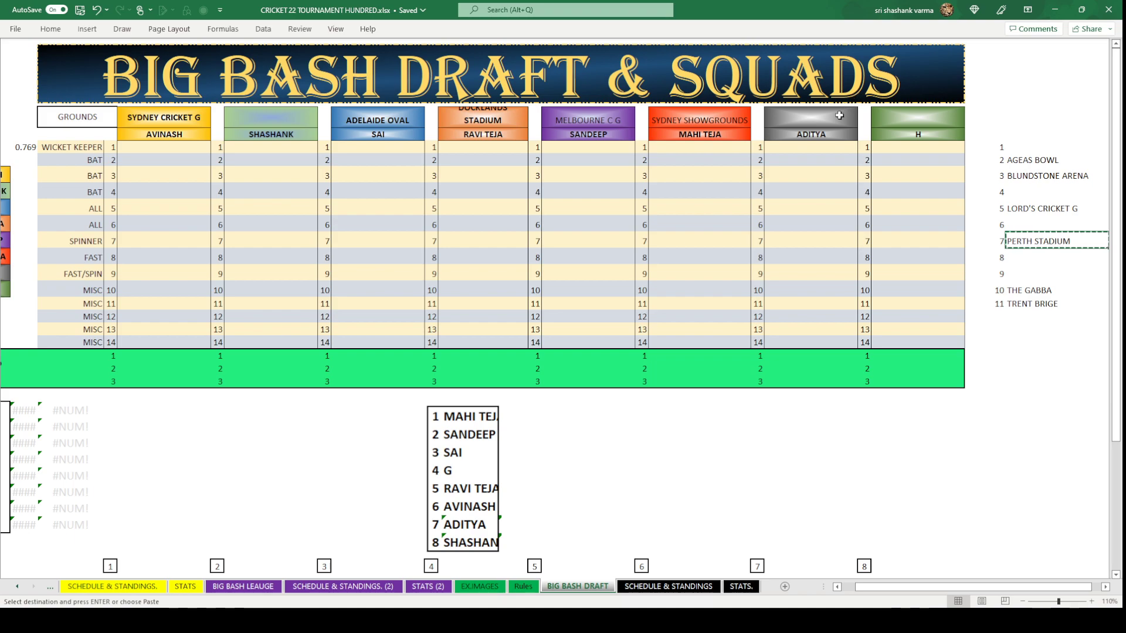
{"action": "left_click", "coordinate": [839, 116]}
{"action": "key", "text": "ctrl+v"}
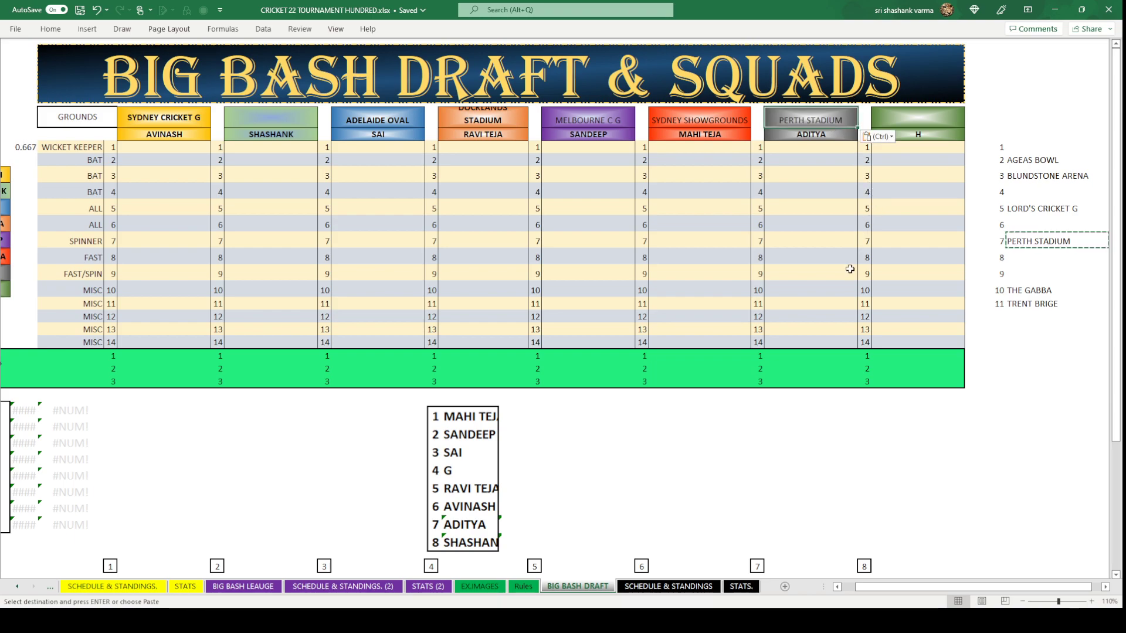
{"action": "left_click", "coordinate": [838, 439]}
{"action": "left_click", "coordinate": [1062, 244]}
{"action": "key", "text": "Delete"}
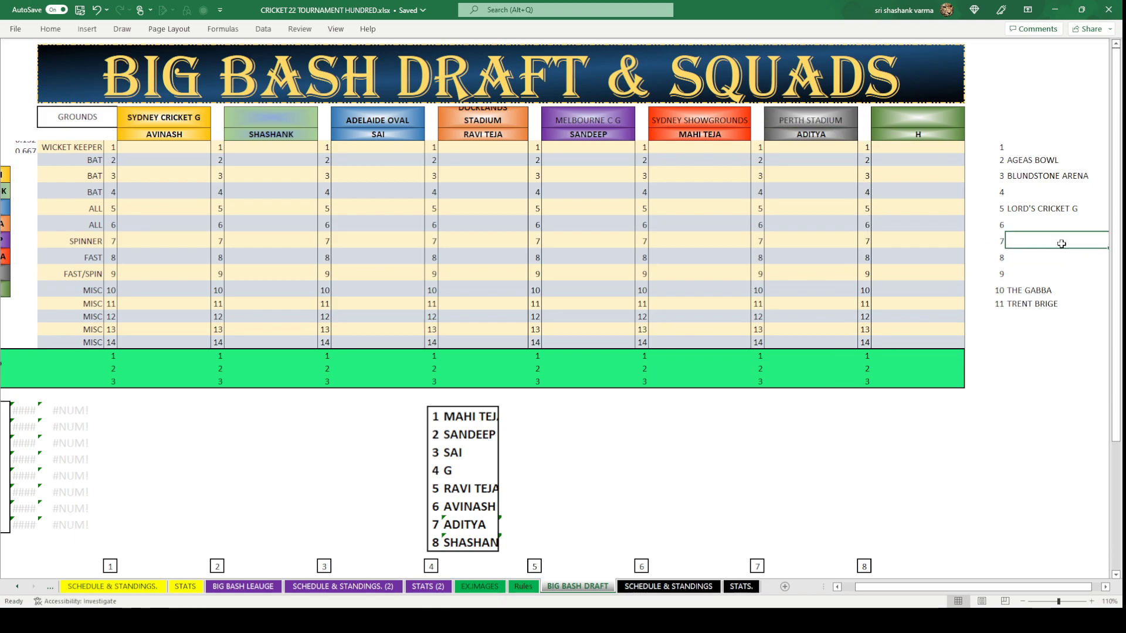
Copy AGEAS BOWL into team B's header.
{"action": "left_click", "coordinate": [1041, 157]}
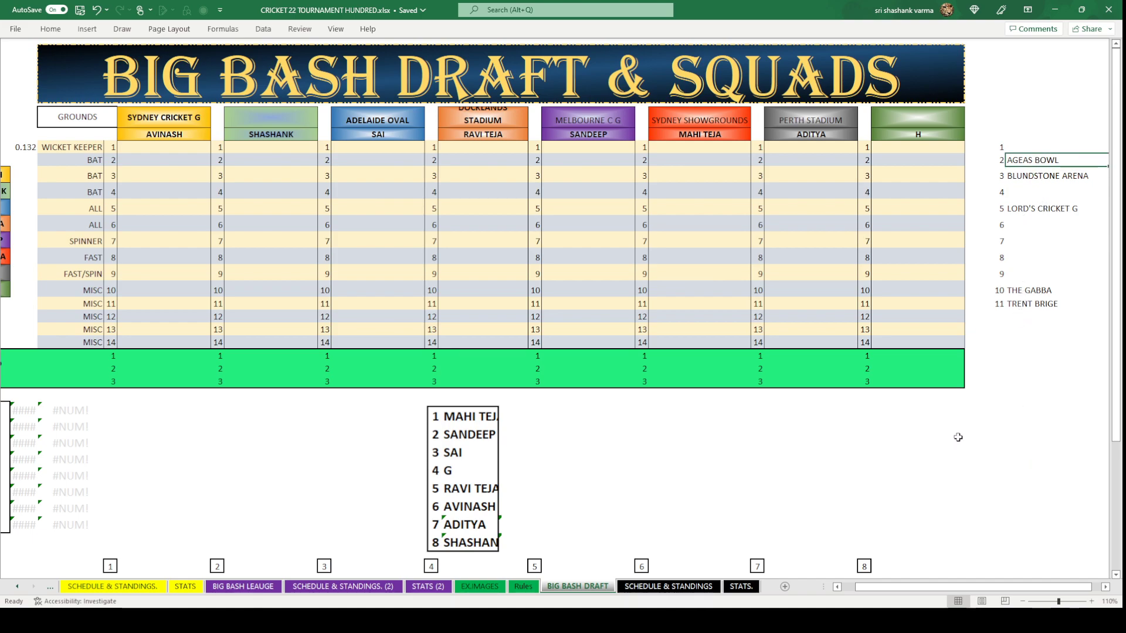
{"action": "key", "text": "ctrl+c"}
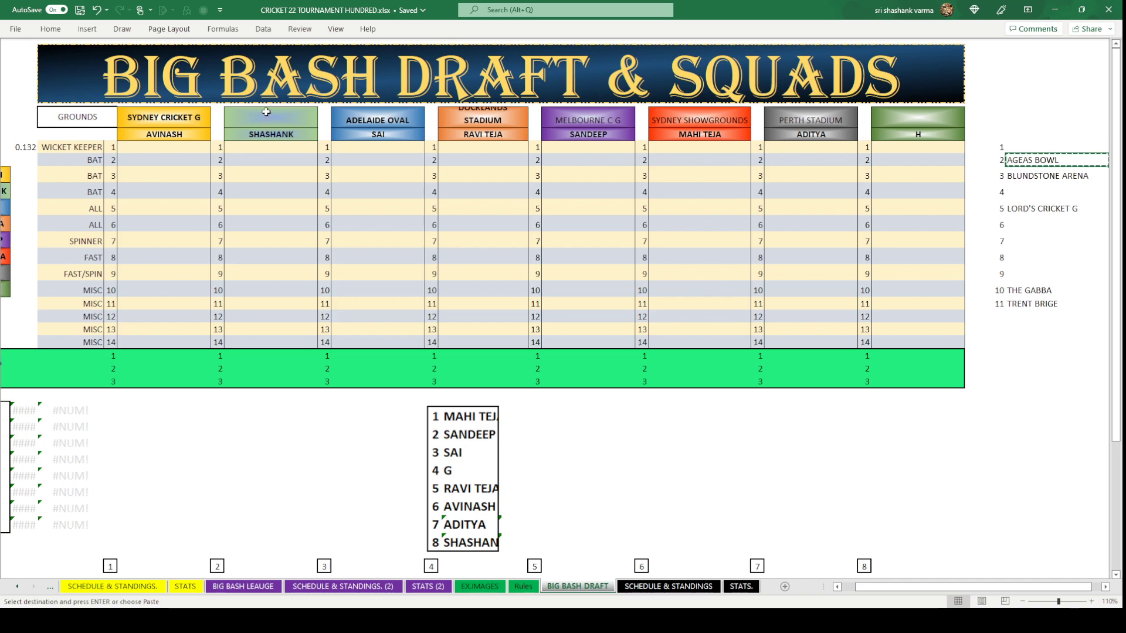
{"action": "left_click", "coordinate": [266, 115]}
{"action": "key", "text": "ctrl+v"}
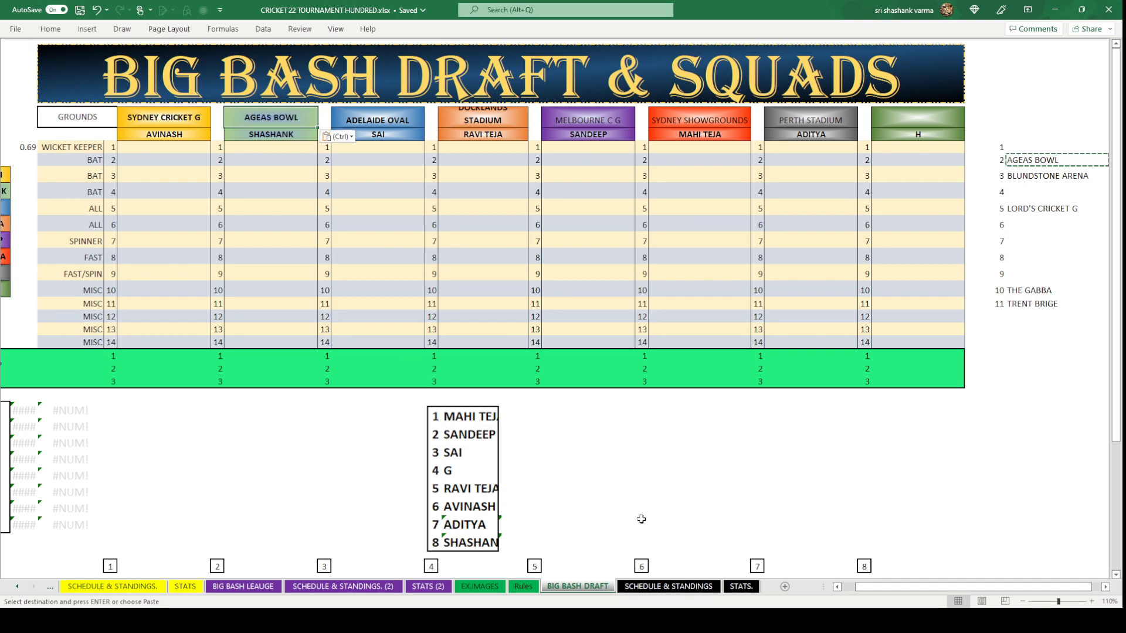
{"action": "left_click", "coordinate": [657, 522]}
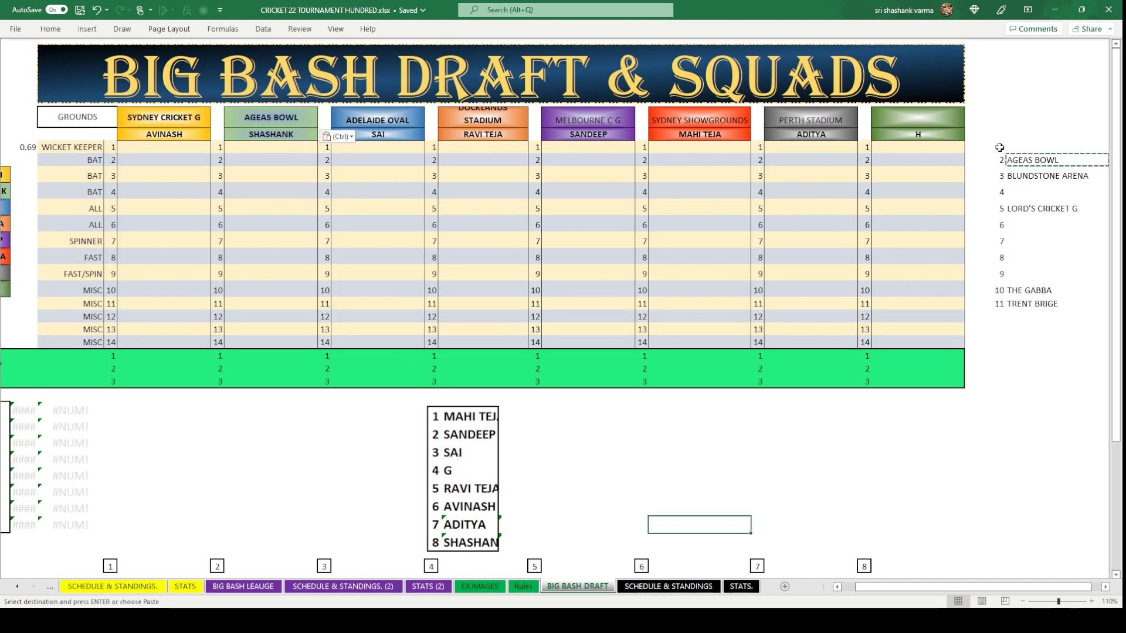
Clear the rest of the grounds list.
{"action": "left_click_drag", "start_coordinate": [1000, 148], "coordinate": [1032, 303]}
{"action": "key", "text": "Delete"}
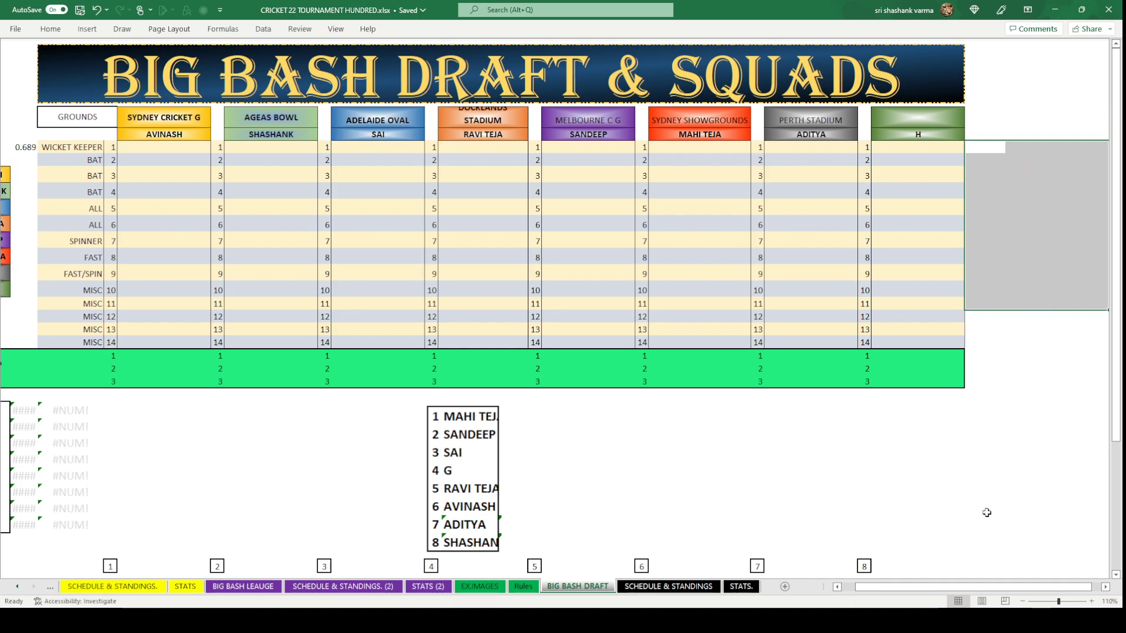
{"action": "left_click", "coordinate": [982, 518]}
{"action": "left_click_drag", "start_coordinate": [886, 588], "coordinate": [872, 588]}
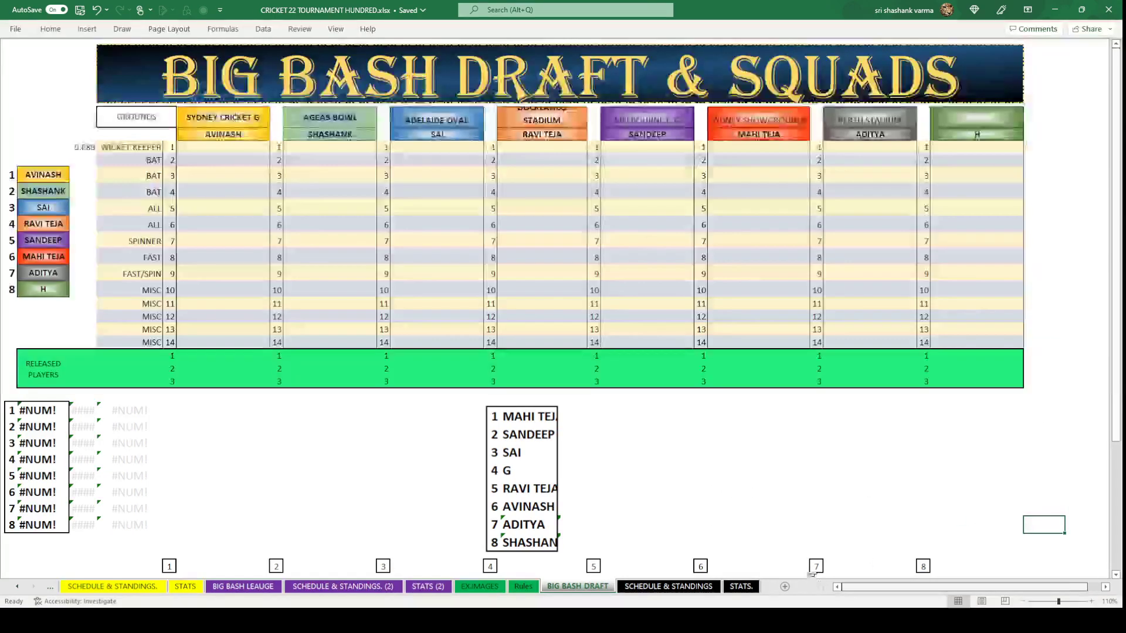
{"action": "left_click", "coordinate": [740, 374]}
Make the ground headers across all teams bold and middle-aligned.
{"action": "left_click", "coordinate": [254, 117]}
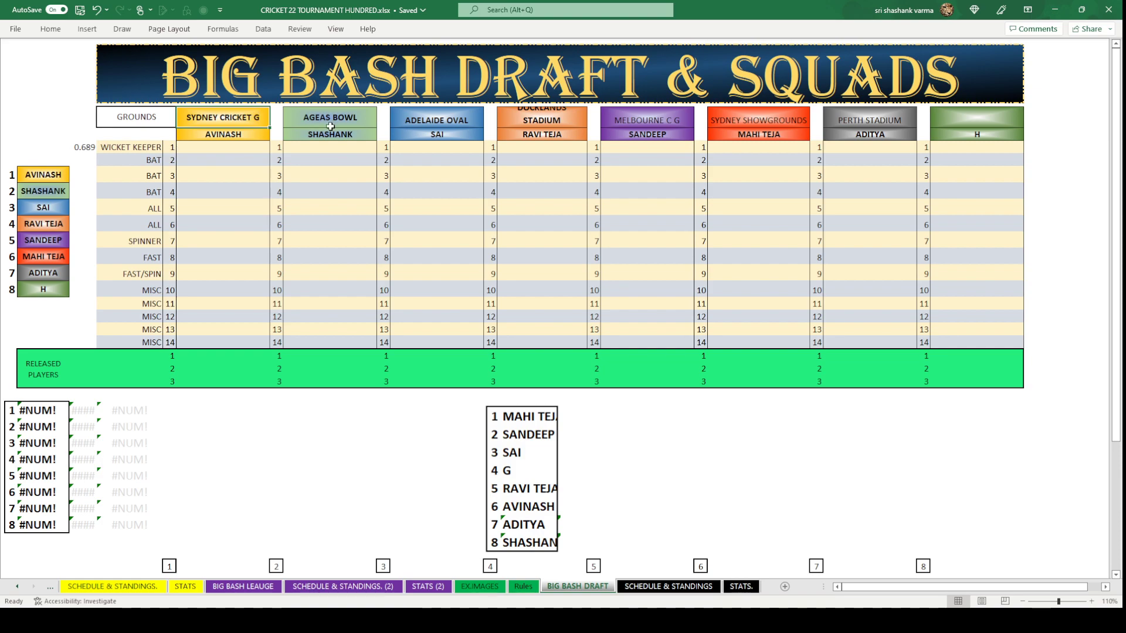
{"action": "left_click_drag", "start_coordinate": [347, 120], "coordinate": [854, 119]}
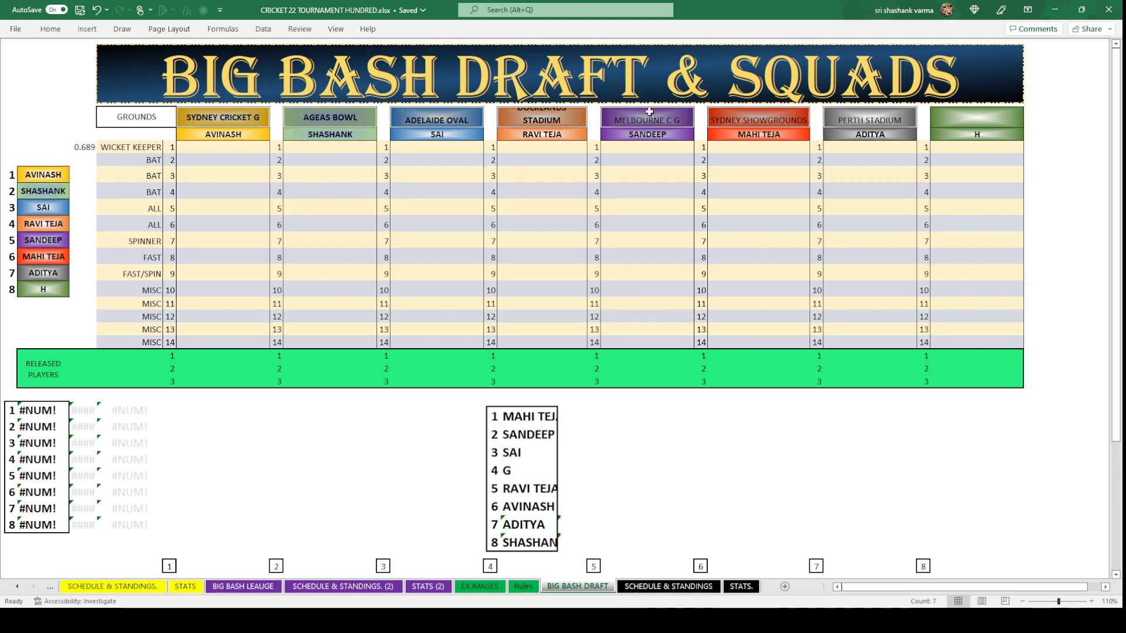
{"action": "left_click", "coordinate": [57, 31]}
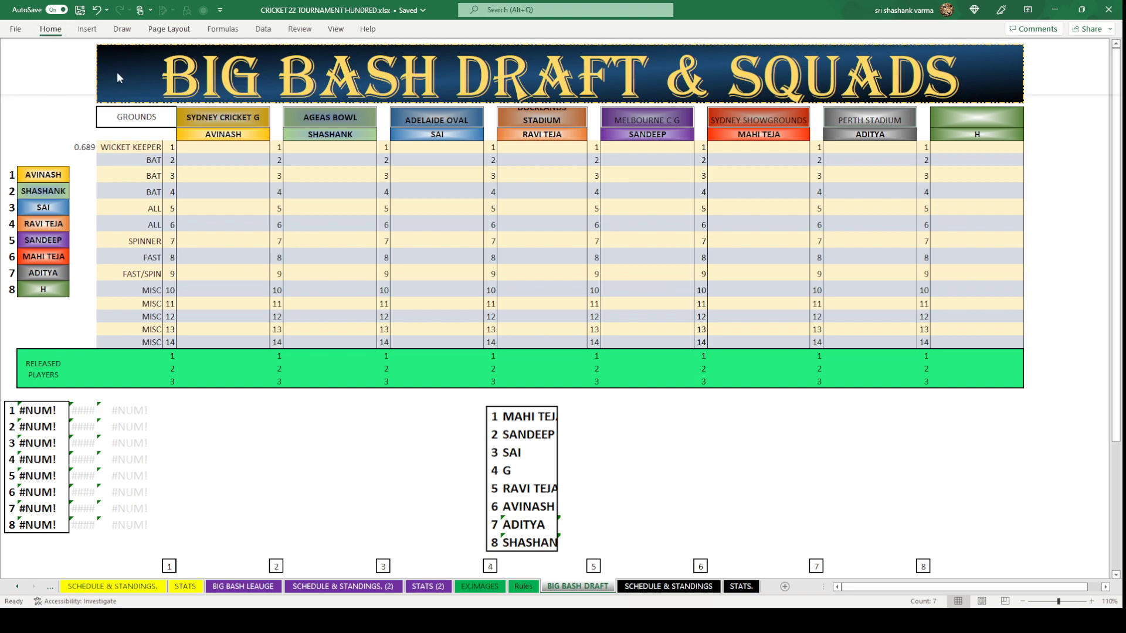
{"action": "key", "text": "ctrl+b"}
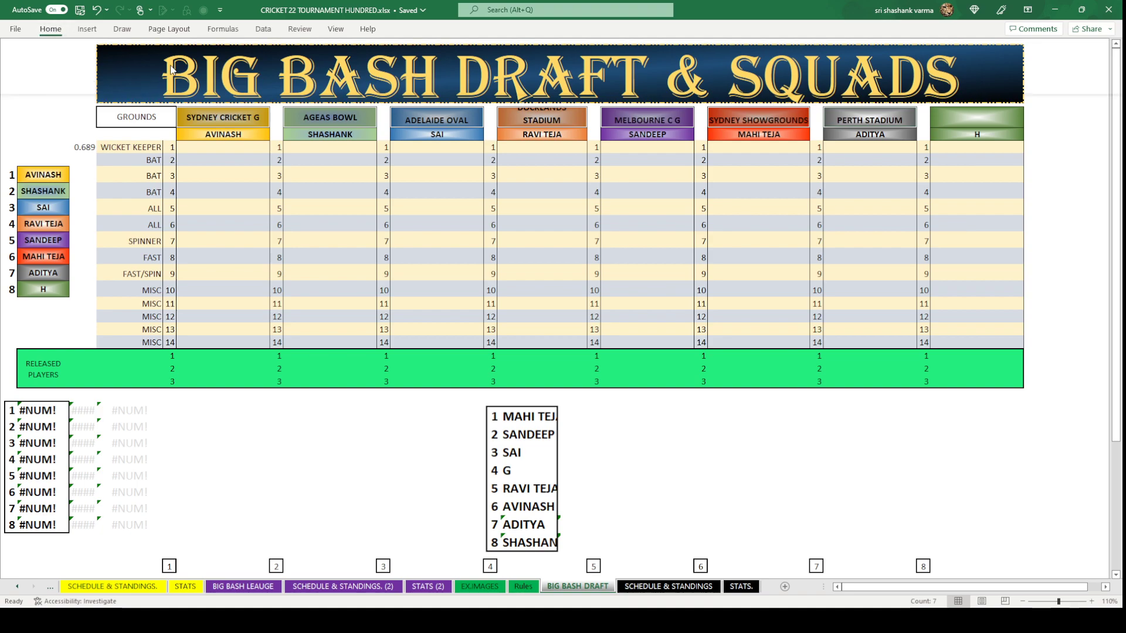
{"action": "key", "text": "alt+h"}
{"action": "key", "text": "a"}
{"action": "key", "text": "m"}
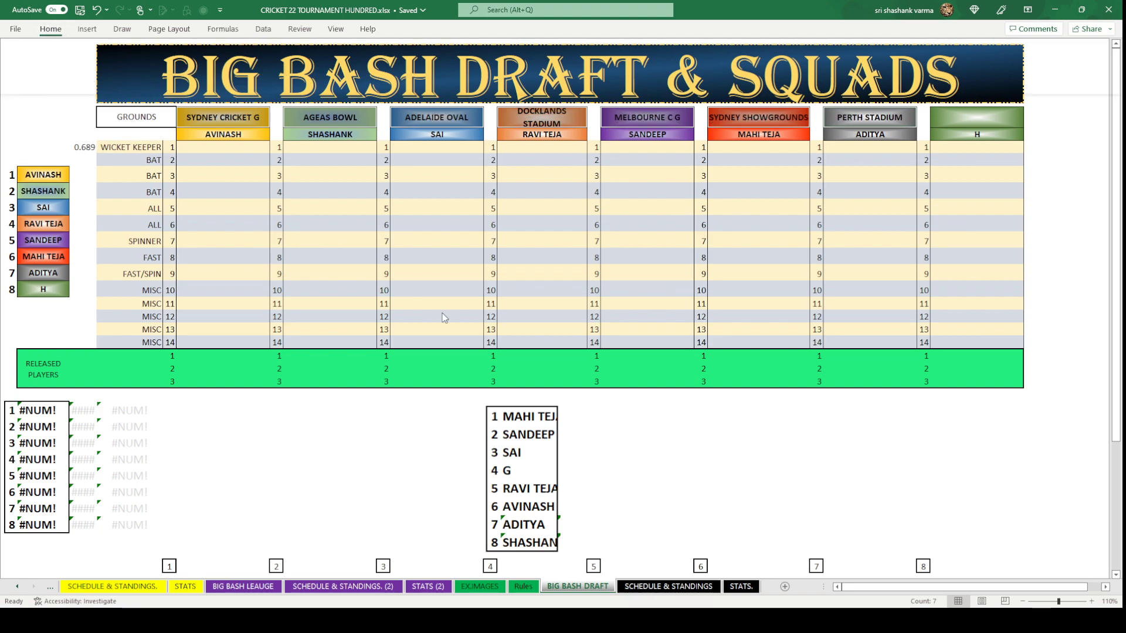
{"action": "left_click", "coordinate": [740, 444]}
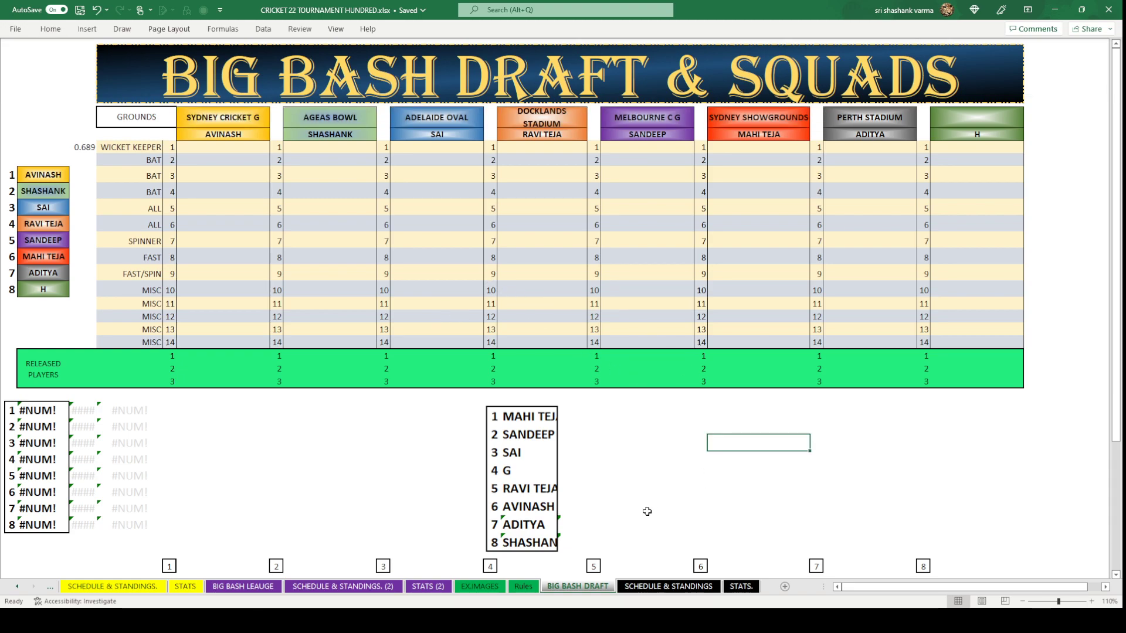
{"action": "left_click", "coordinate": [533, 455]}
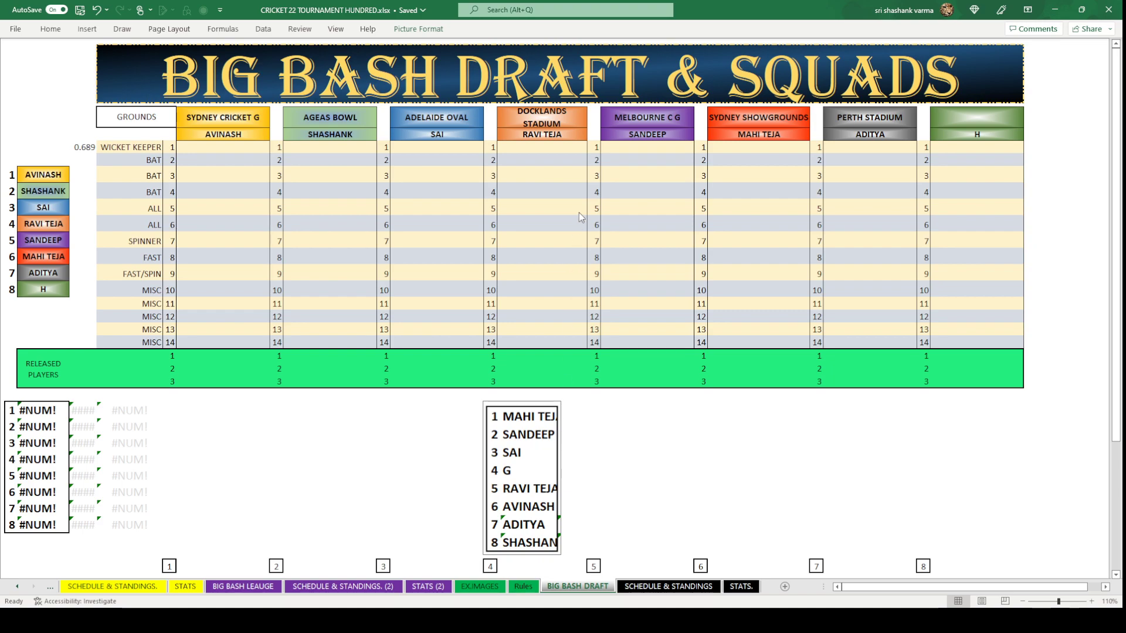
Replace the old ranked-list picture with the draft-order picture under round 1.
{"action": "key", "text": "Delete"}
{"action": "scroll", "coordinate": [556, 289], "scroll_direction": "down", "scroll_amount": 3}
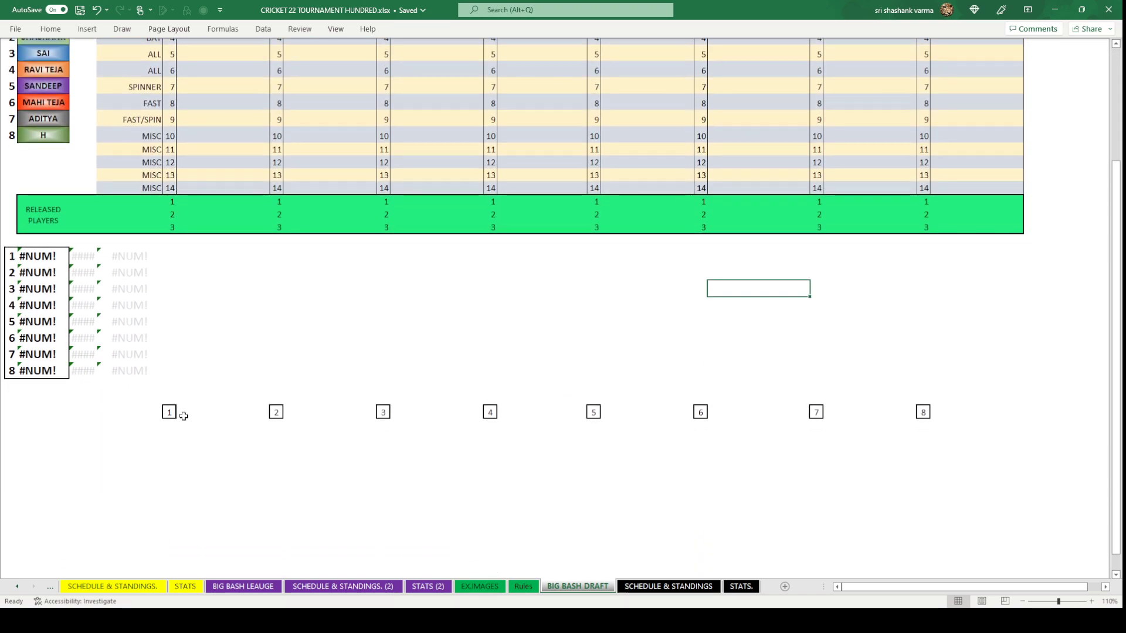
{"action": "left_click", "coordinate": [175, 414]}
{"action": "key", "text": "ctrl+v"}
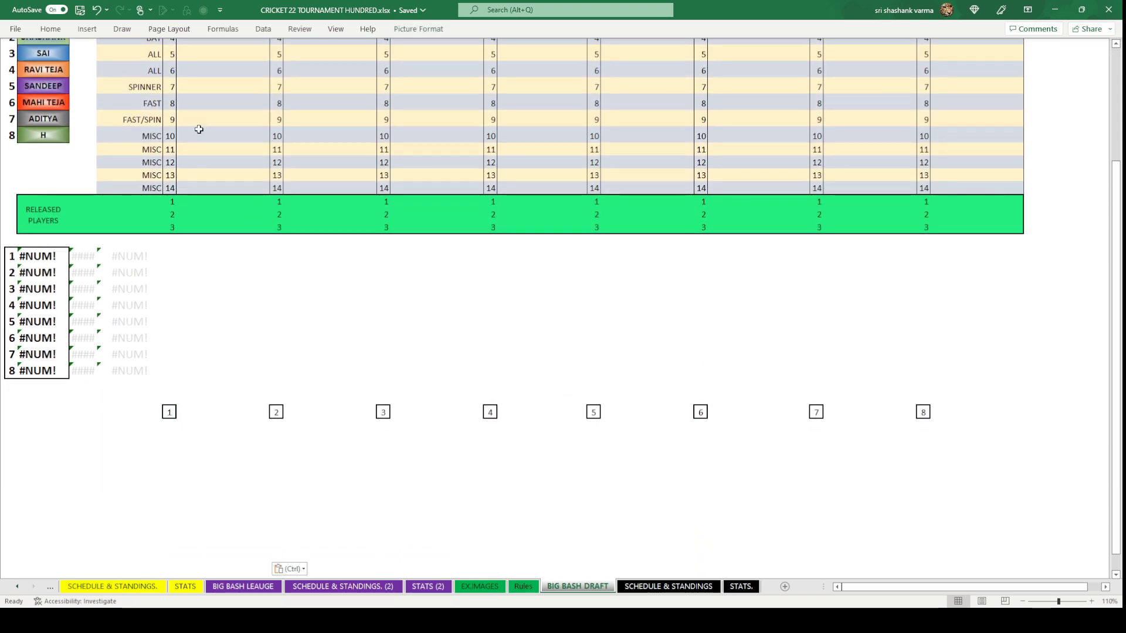
{"action": "left_click", "coordinate": [408, 320]}
{"action": "scroll", "coordinate": [408, 320], "scroll_direction": "up", "scroll_amount": 3}
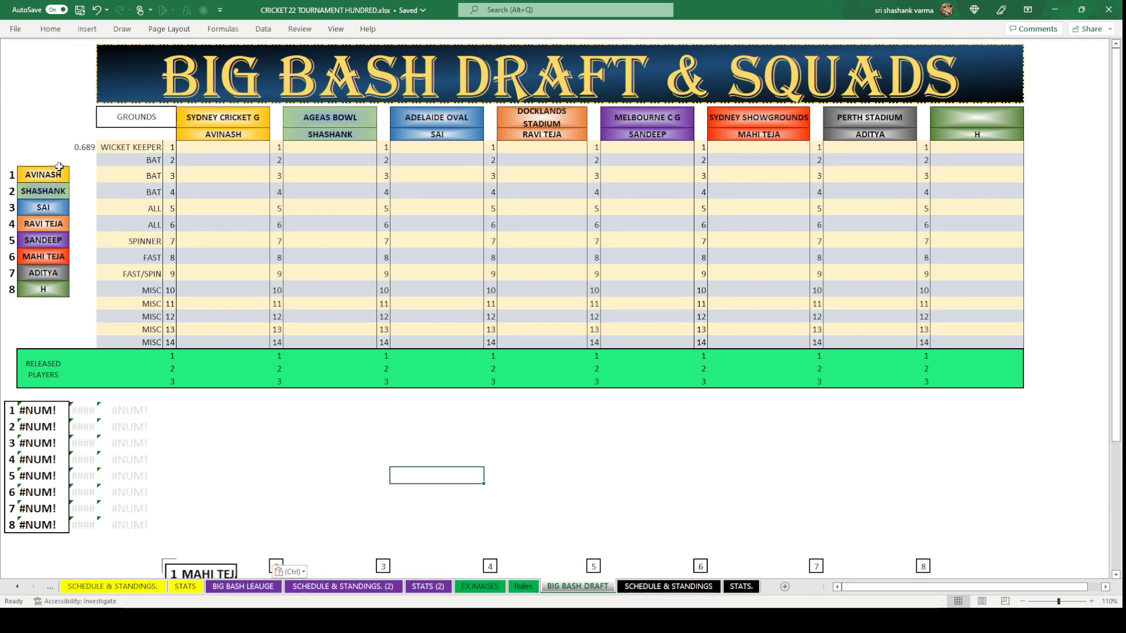
Fill the random-number formula into the eight cells beside the player names.
{"action": "left_click", "coordinate": [80, 145]}
{"action": "key", "text": "ctrl+c"}
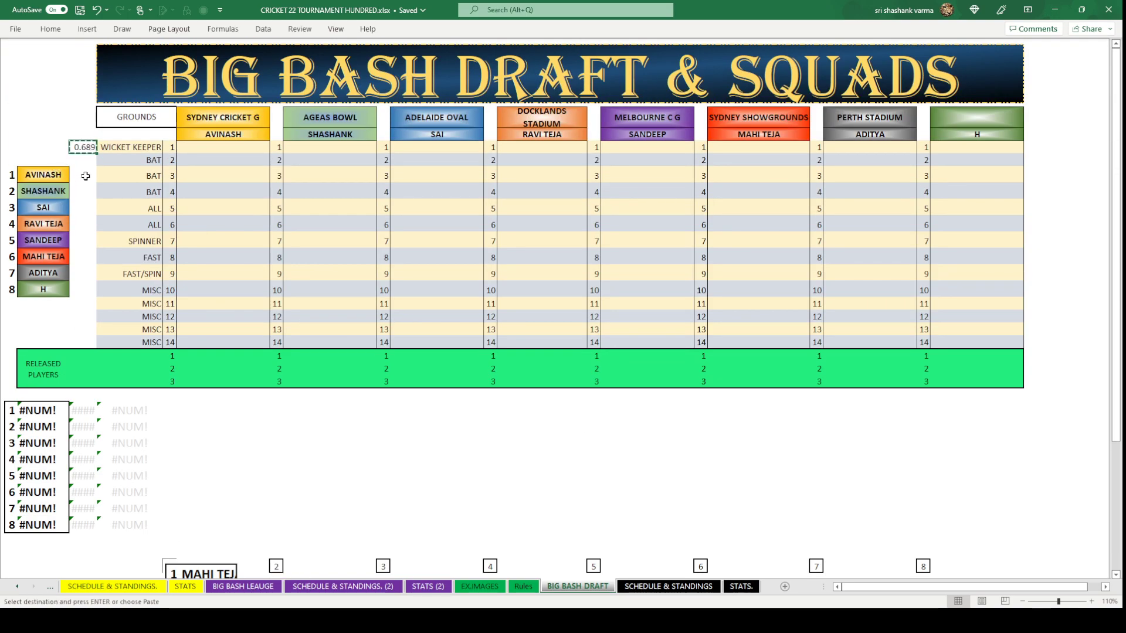
{"action": "left_click", "coordinate": [87, 170]}
{"action": "key", "text": "Return"}
{"action": "left_click", "coordinate": [82, 303]}
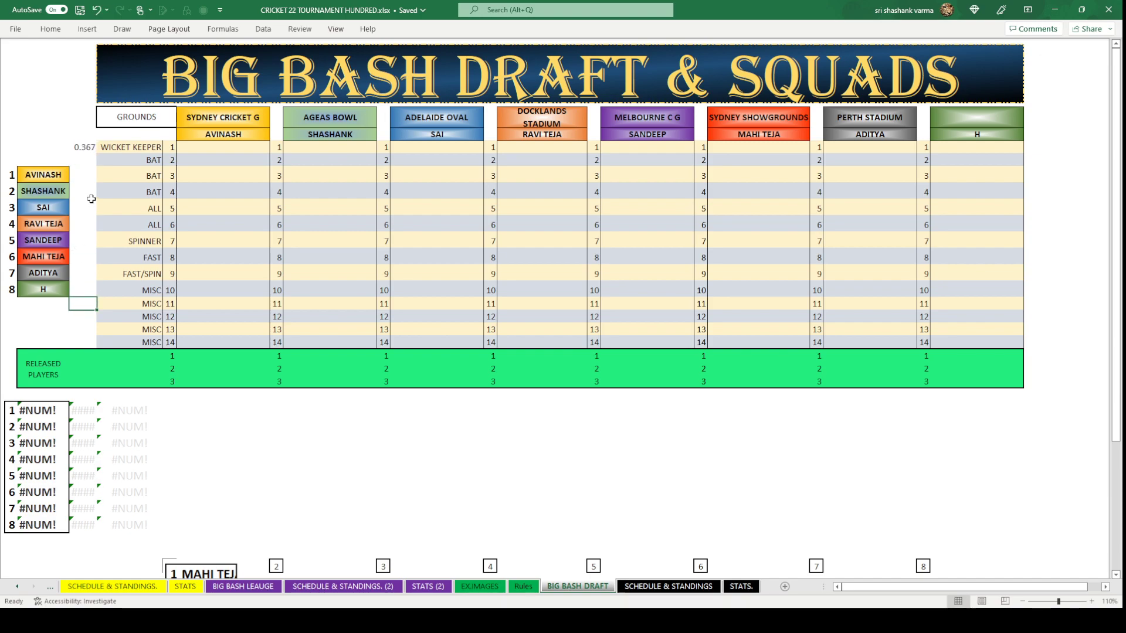
{"action": "left_click_drag", "start_coordinate": [82, 176], "coordinate": [82, 291]}
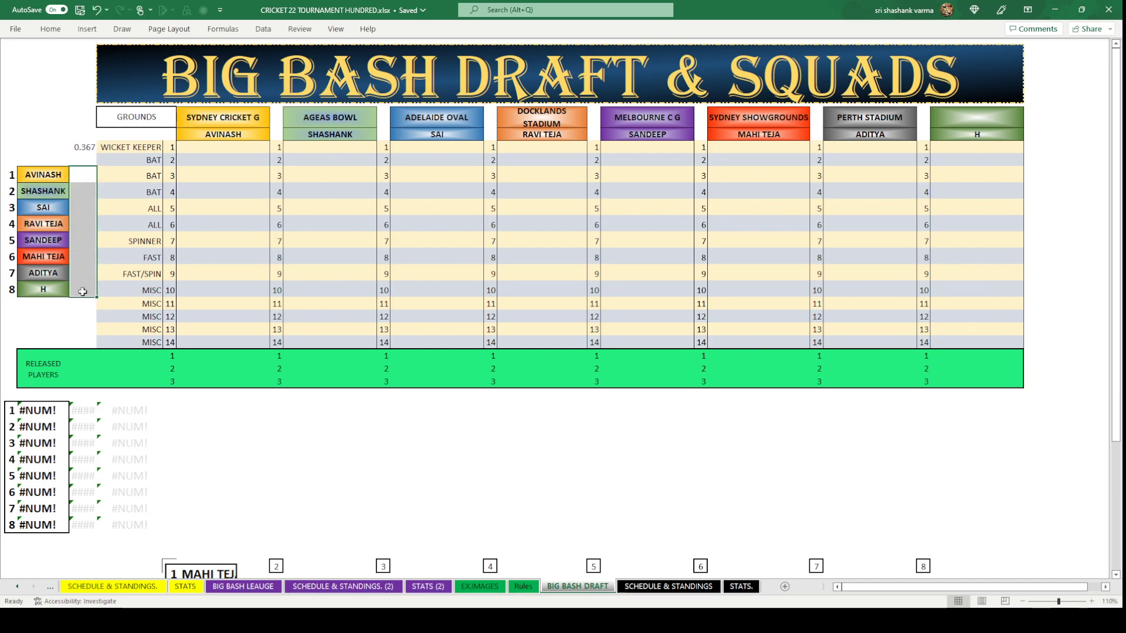
{"action": "left_click", "coordinate": [90, 146]}
{"action": "key", "text": "ctrl+c"}
{"action": "left_click_drag", "start_coordinate": [82, 176], "coordinate": [85, 288]}
{"action": "key", "text": "ctrl+c"}
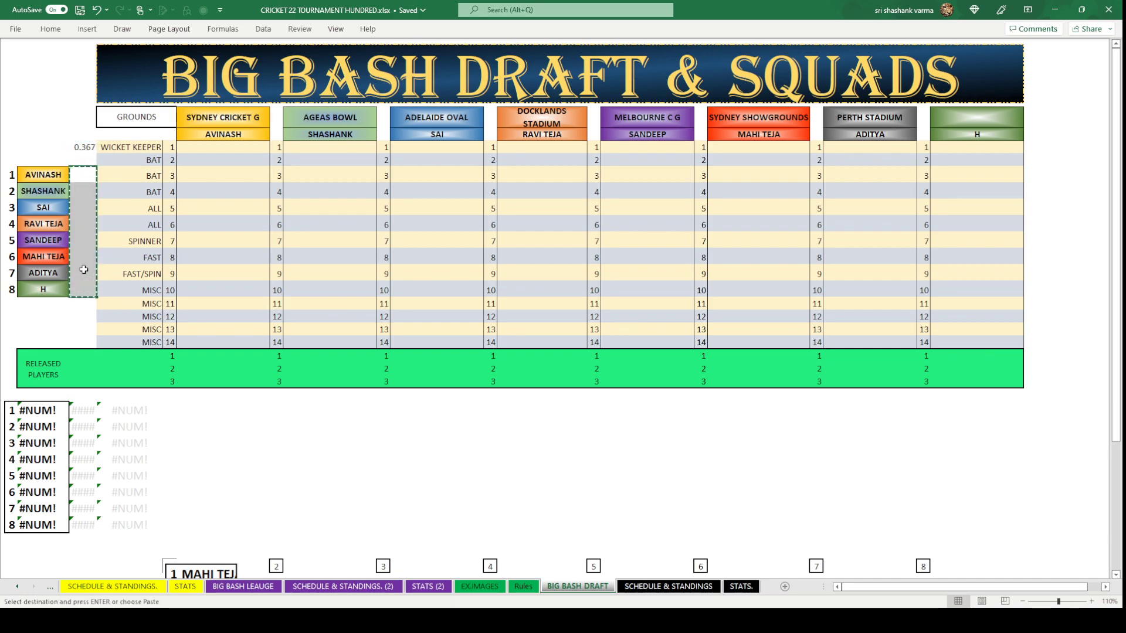
{"action": "left_click", "coordinate": [83, 146]}
{"action": "key", "text": "ctrl+c"}
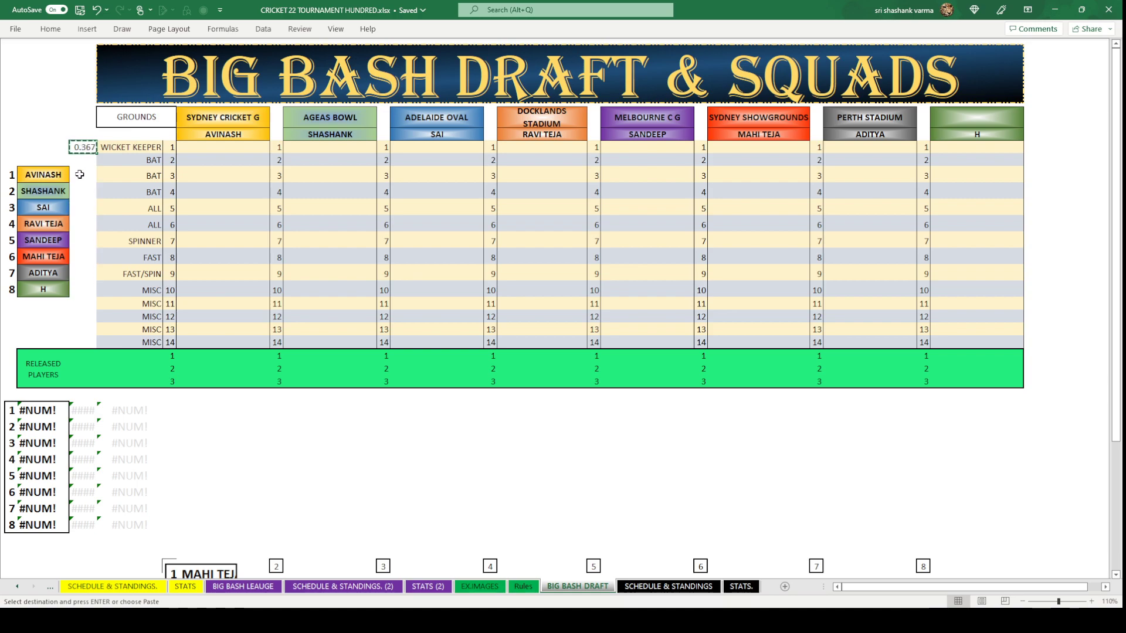
{"action": "left_click_drag", "start_coordinate": [79, 175], "coordinate": [86, 290]}
{"action": "key", "text": "Return"}
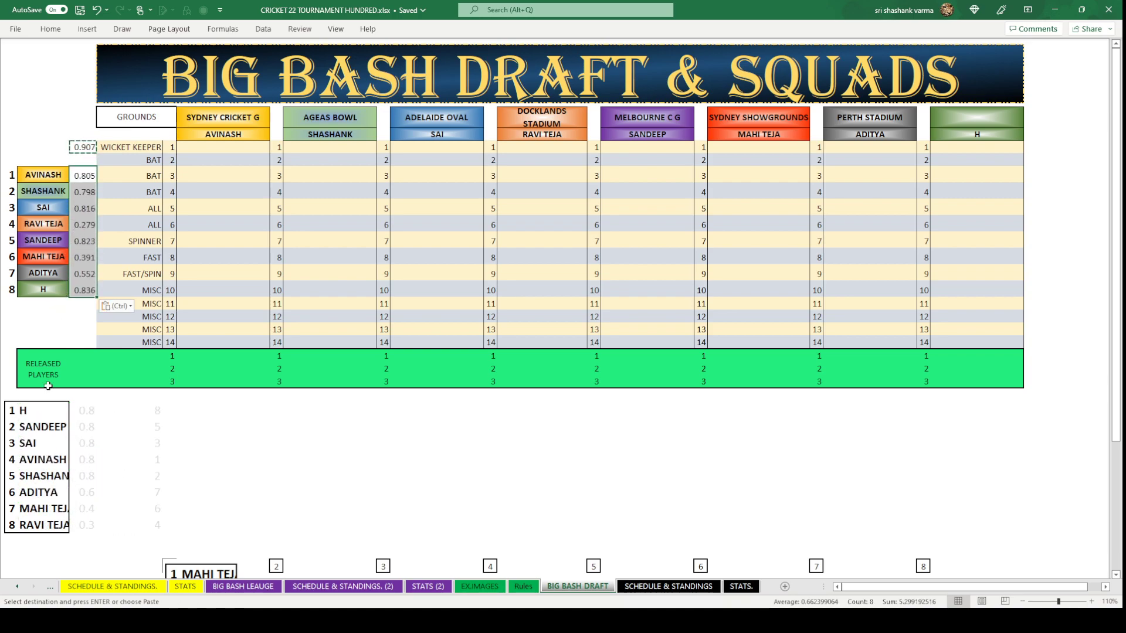
{"action": "left_click", "coordinate": [28, 402]}
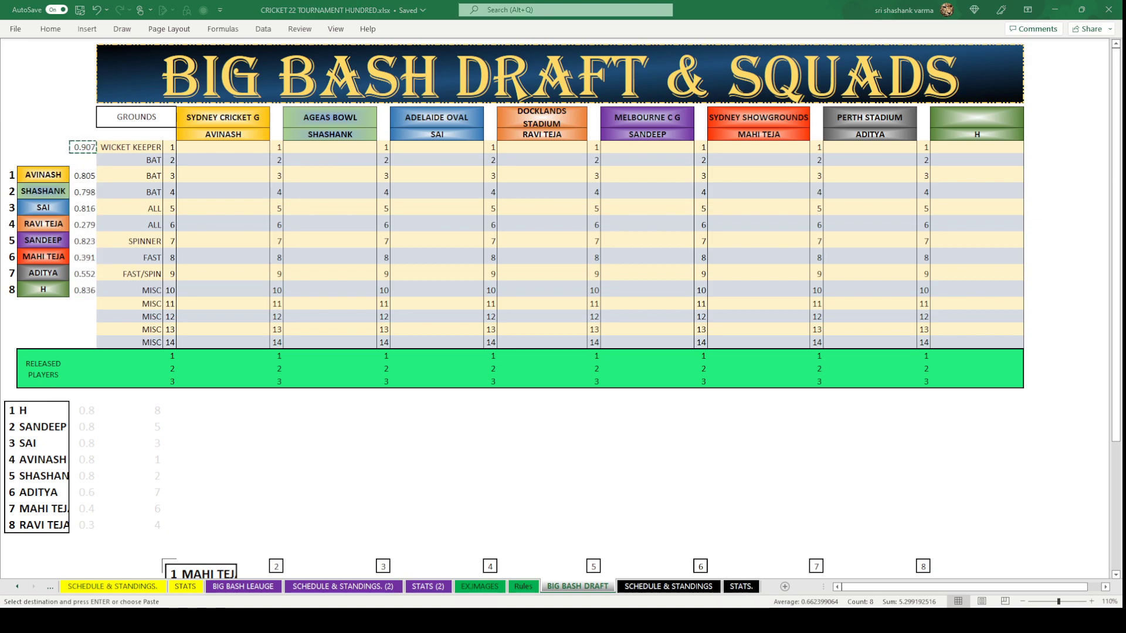
{"action": "key", "text": "Escape"}
{"action": "left_click", "coordinate": [508, 414]}
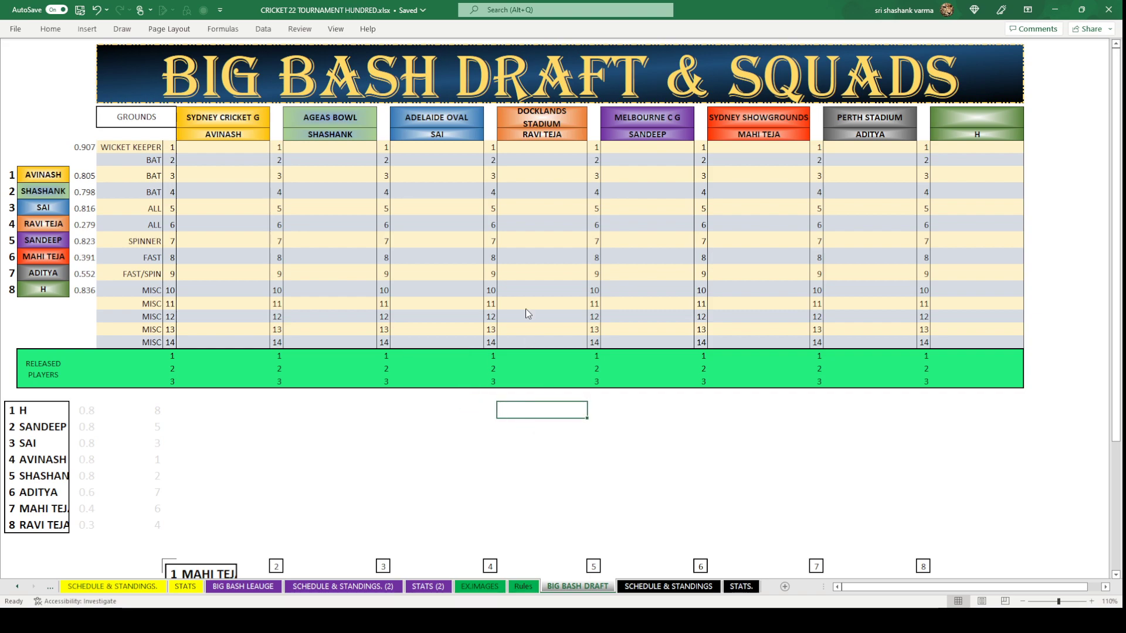
{"action": "key", "text": "ctrl+v"}
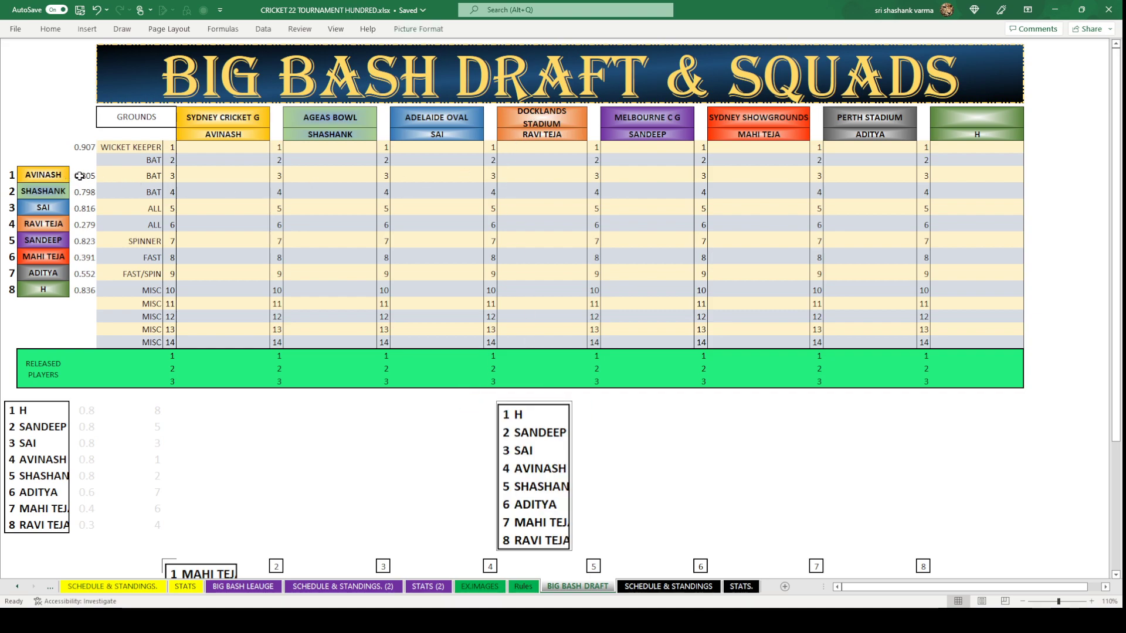
{"action": "left_click_drag", "start_coordinate": [84, 175], "coordinate": [84, 279]}
{"action": "key", "text": "Delete"}
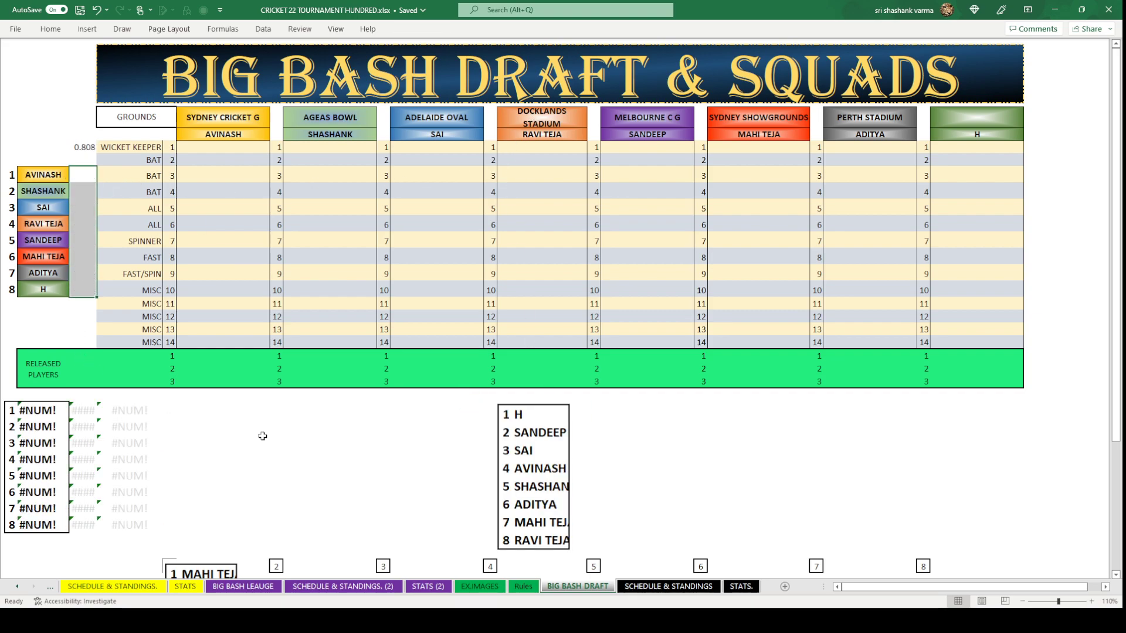
{"action": "left_click", "coordinate": [308, 456]}
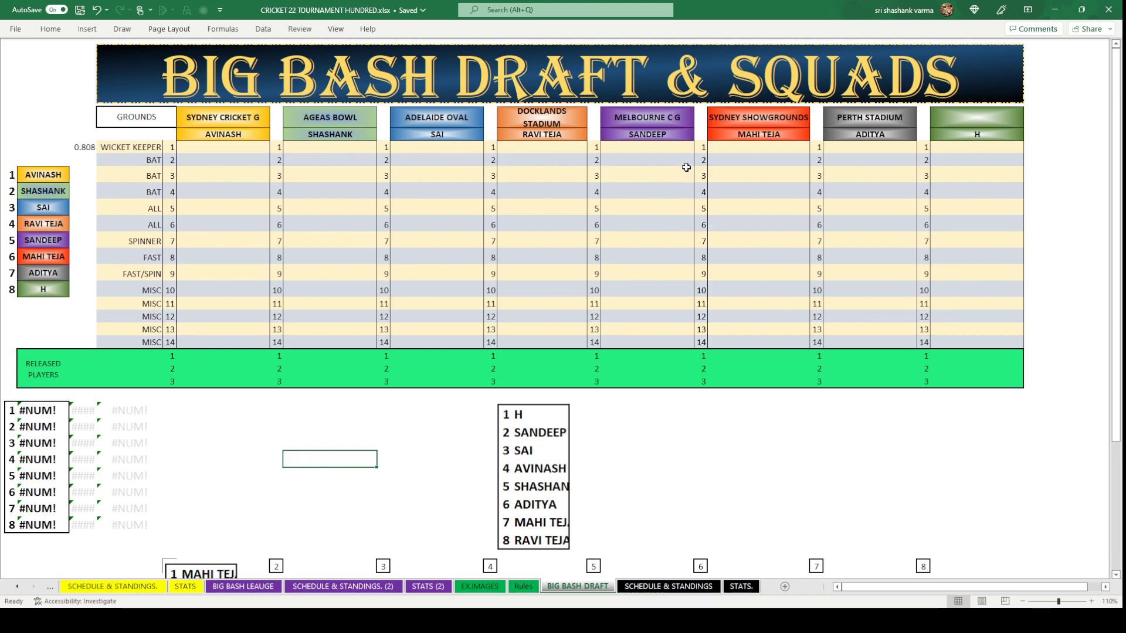
Enter GLENN PHILLIPS in SANDEEP's Melbourne C G wicket-keeper cell.
{"action": "left_click", "coordinate": [667, 151]}
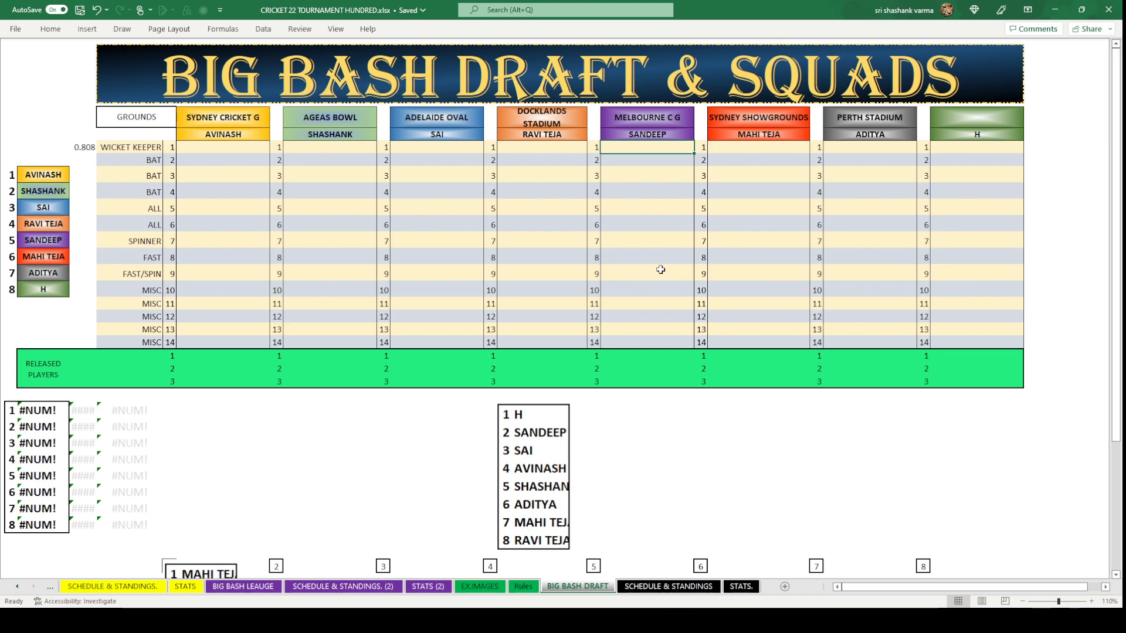
{"action": "type", "text": "GL"}
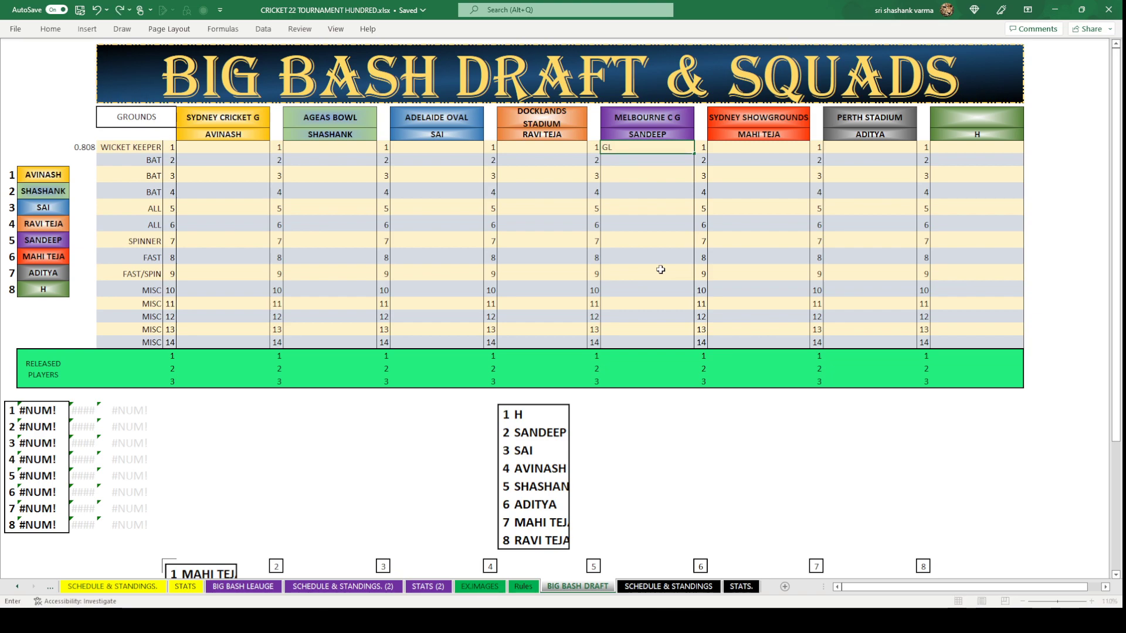
{"action": "type", "text": "ENN"}
{"action": "type", "text": "PHILLIPS"}
{"action": "left_click", "coordinate": [691, 452]}
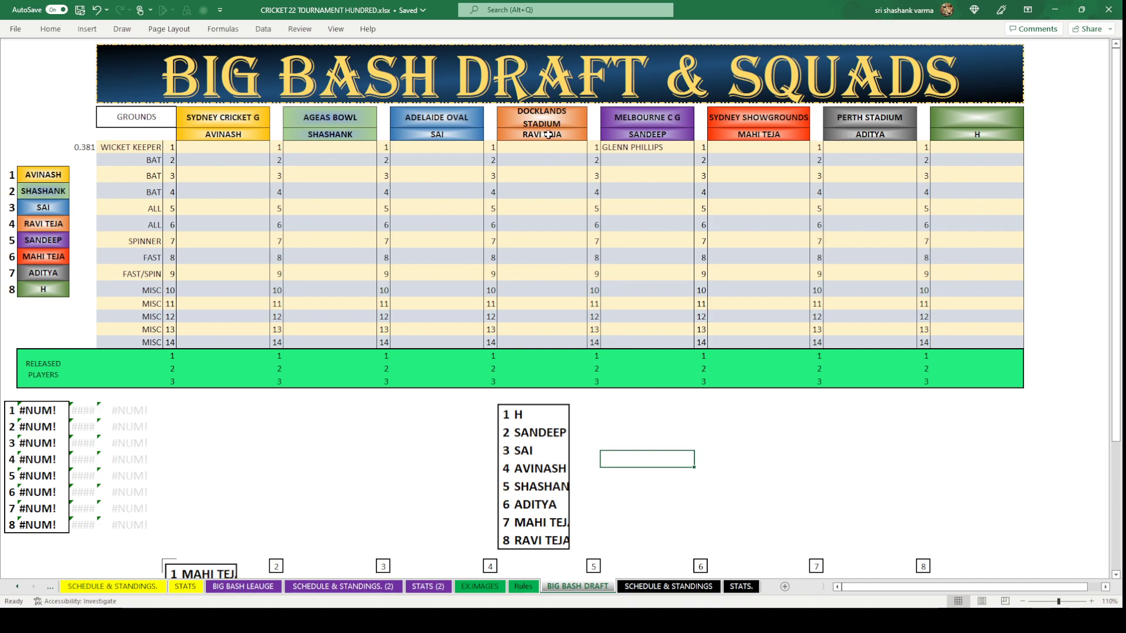
{"action": "left_click", "coordinate": [439, 147]}
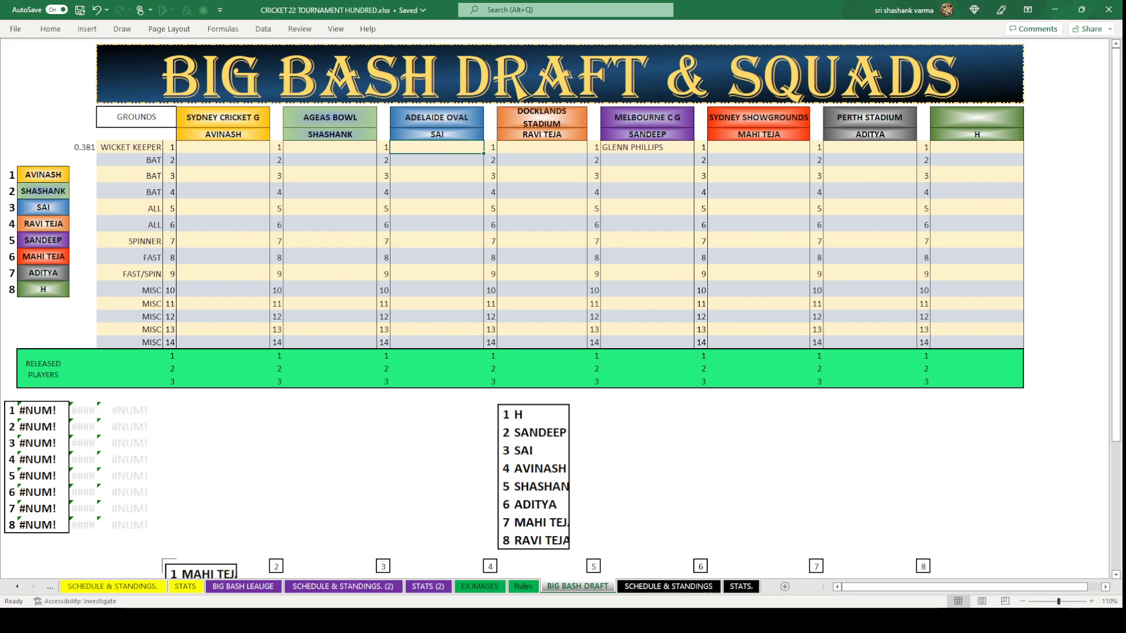
Copy JOS BUTLER from the BIG BASH LEAUGE sheet into SAI's Adelaide Oval keeper cell.
{"action": "left_click", "coordinate": [242, 587]}
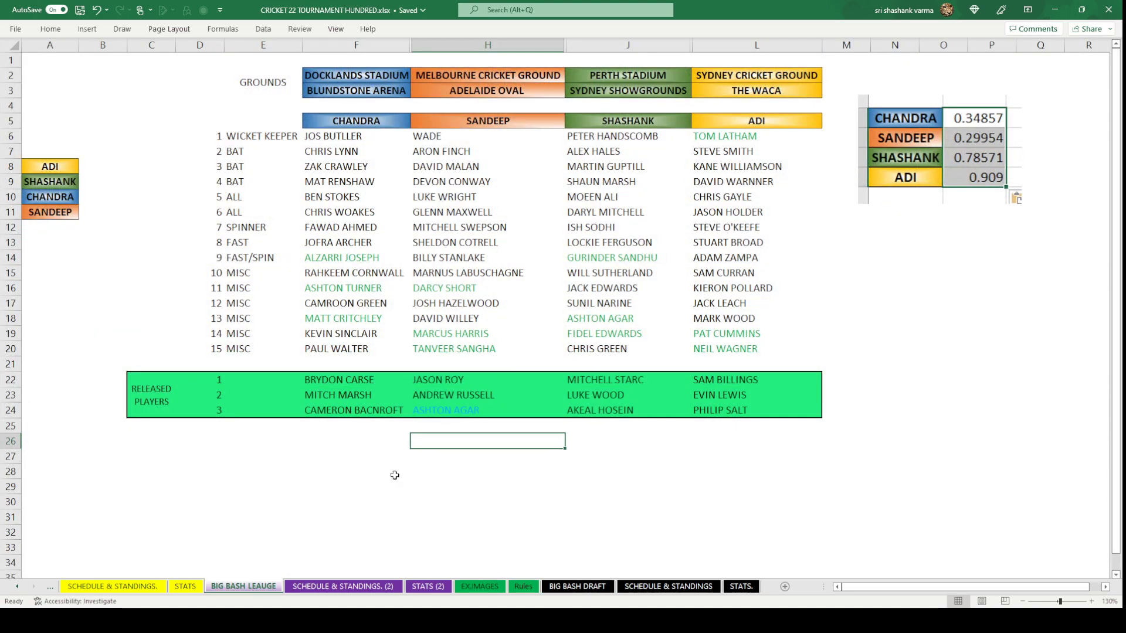
{"action": "left_click", "coordinate": [349, 135]}
{"action": "key", "text": "ctrl+c"}
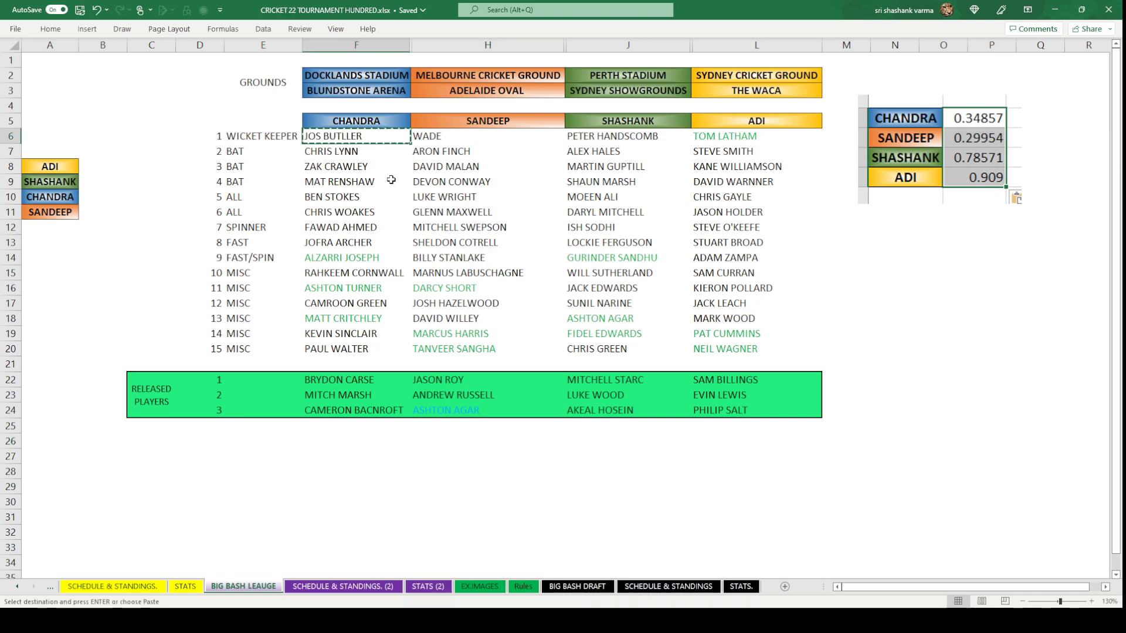
{"action": "left_click", "coordinate": [592, 585]}
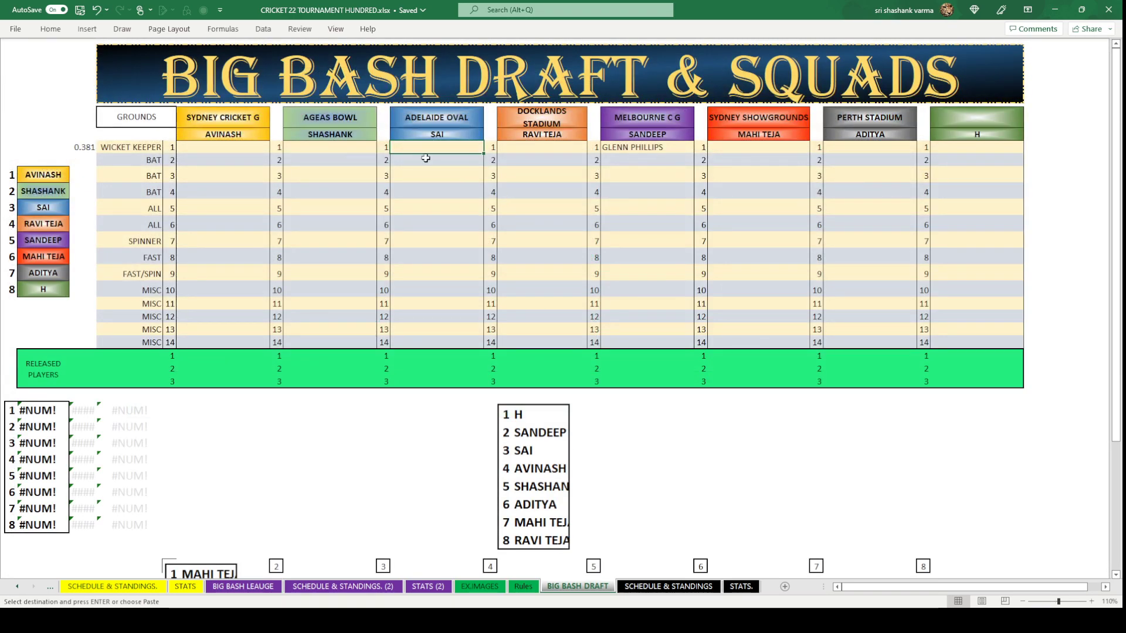
{"action": "key", "text": "ctrl+v"}
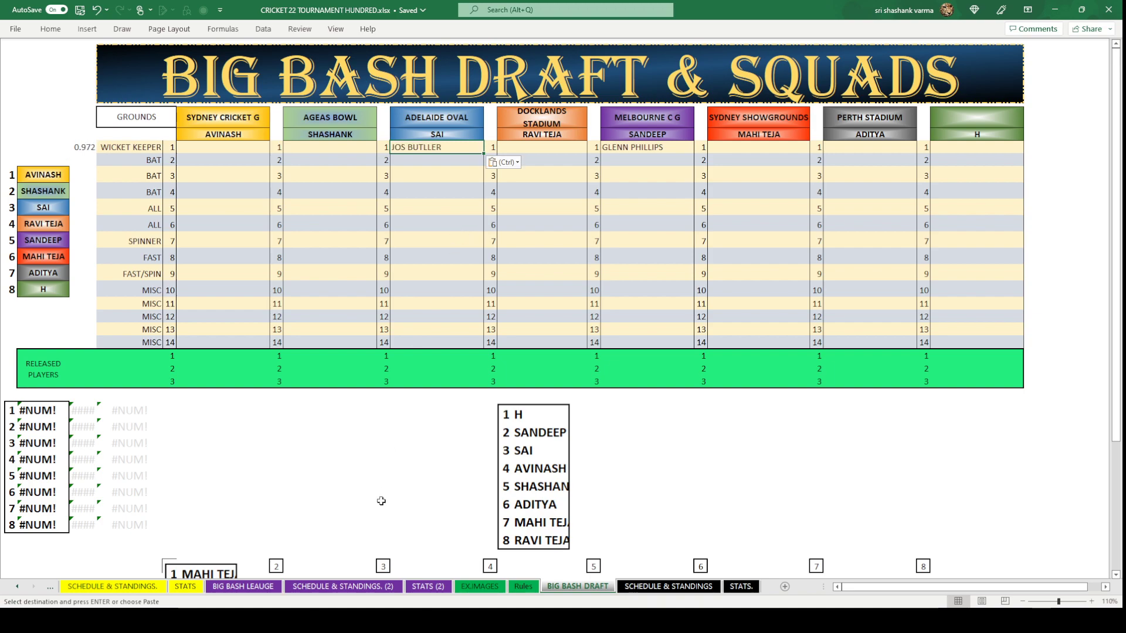
{"action": "left_click", "coordinate": [383, 507]}
{"action": "left_click", "coordinate": [450, 447]}
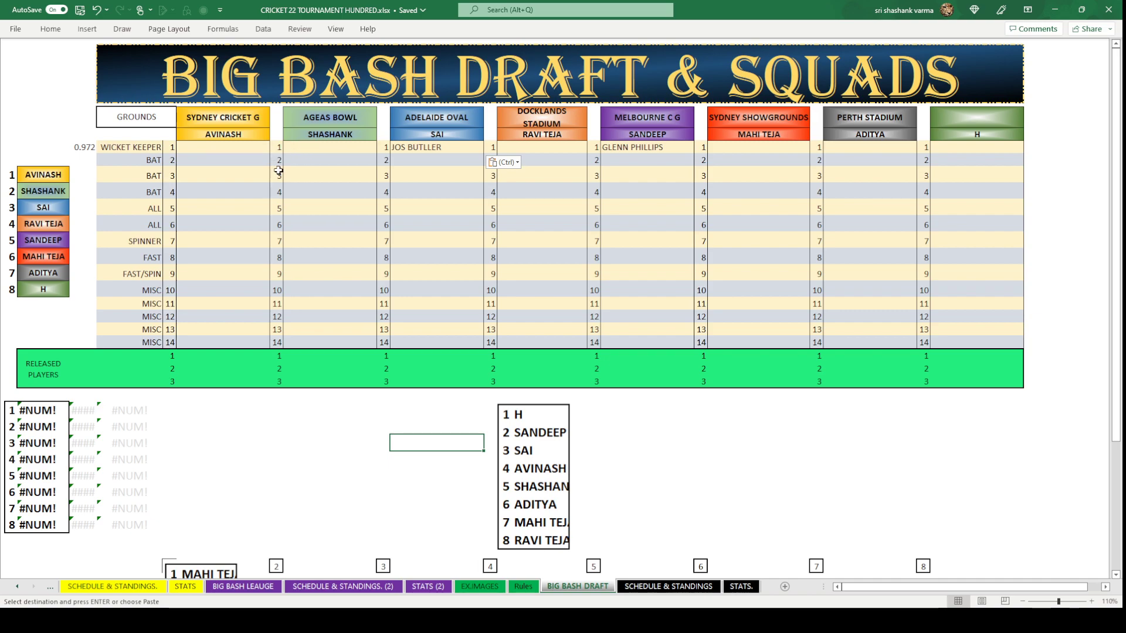
Enter JONNY BAIRSTOW for AVINASH and TOM BANTON for SHASHANK as wicket keepers.
{"action": "left_click", "coordinate": [220, 150]}
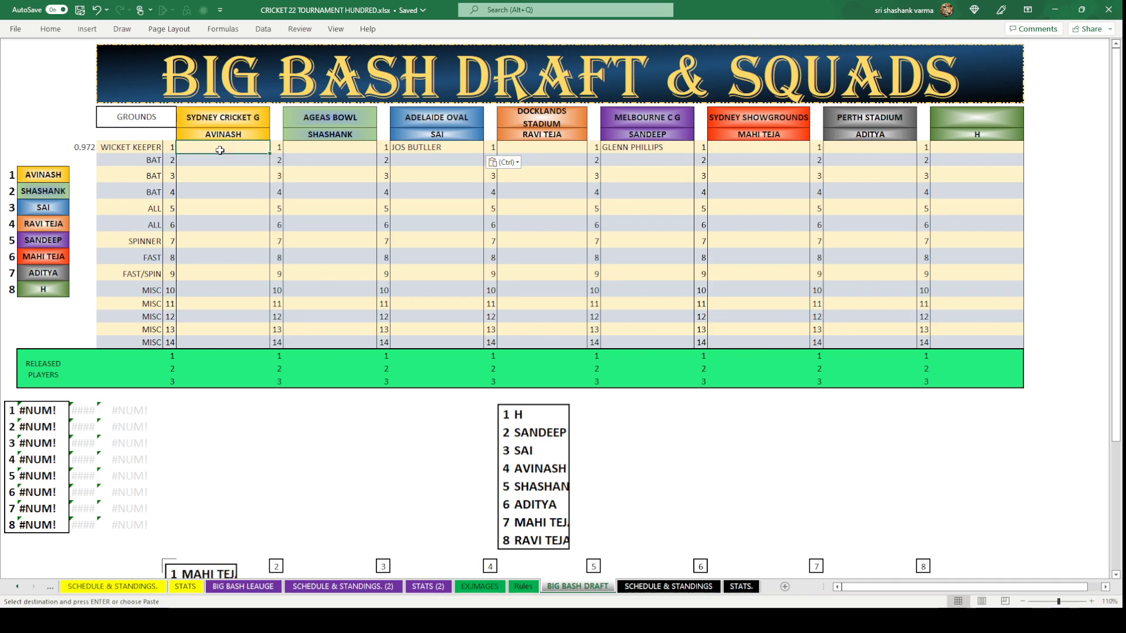
{"action": "type", "text": "J"}
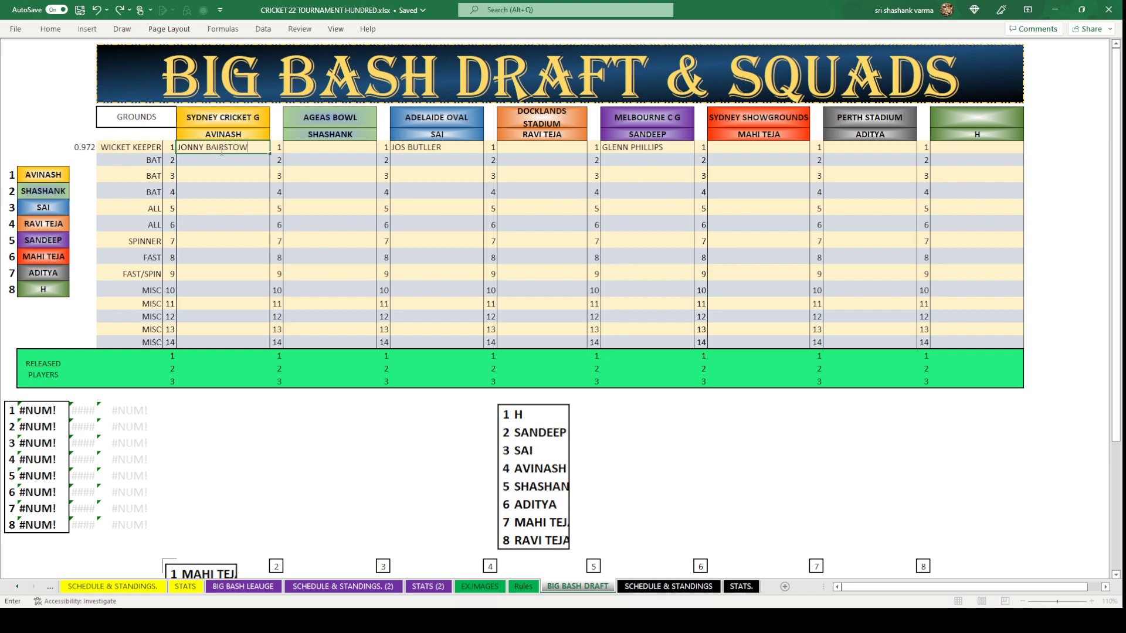
{"action": "type", "text": "ONNY BAIRSTOW"}
{"action": "left_click", "coordinate": [286, 456]}
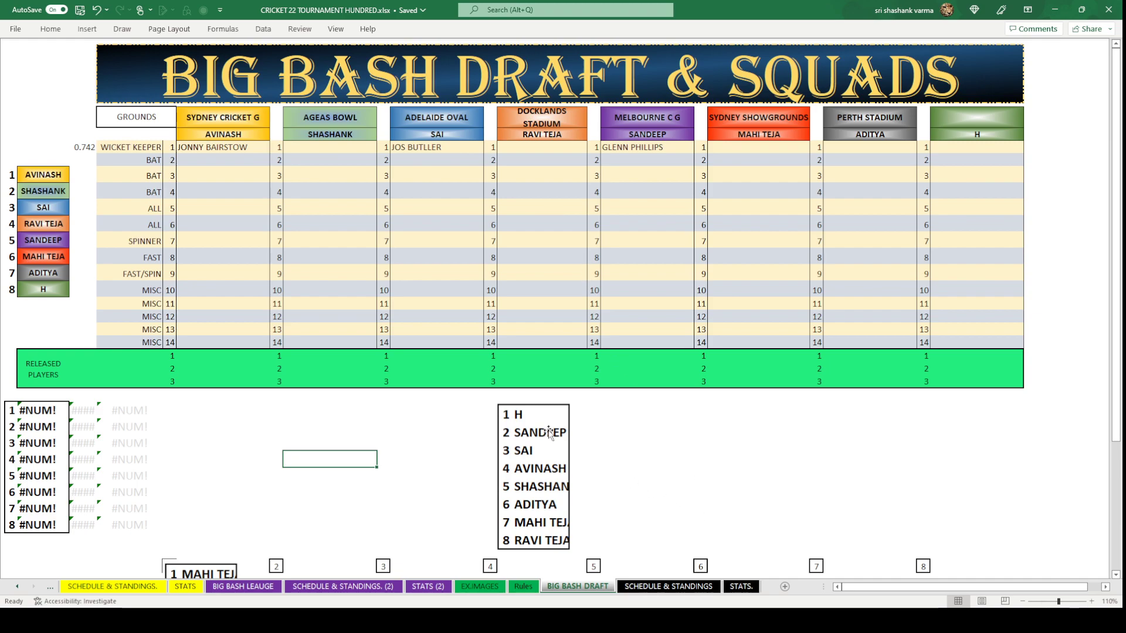
{"action": "left_click", "coordinate": [463, 477]}
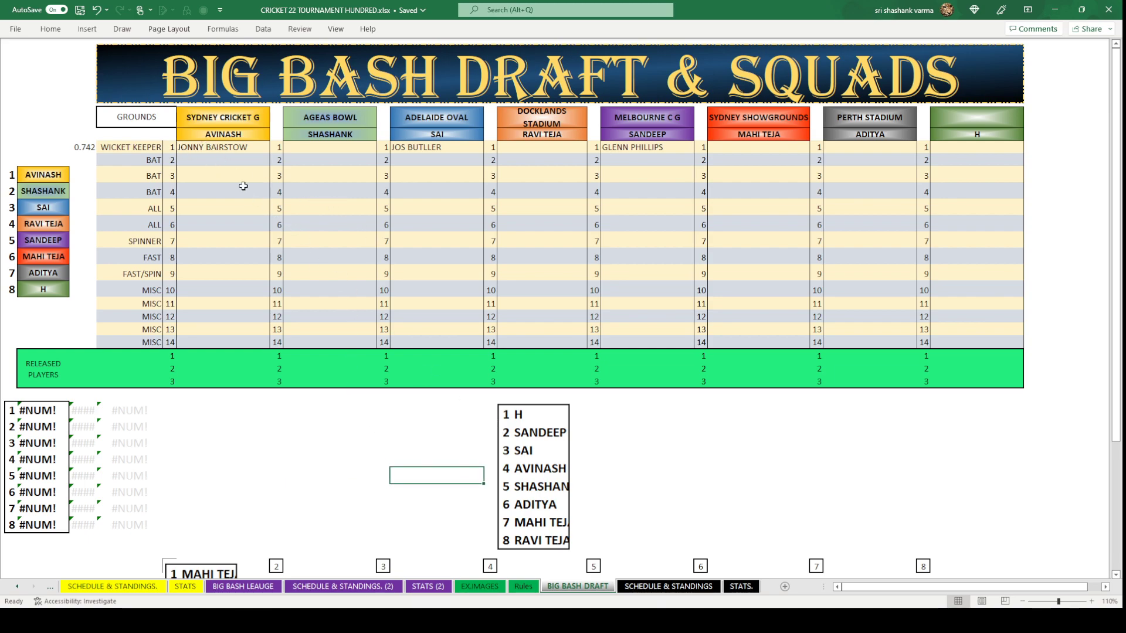
{"action": "left_click", "coordinate": [550, 494]}
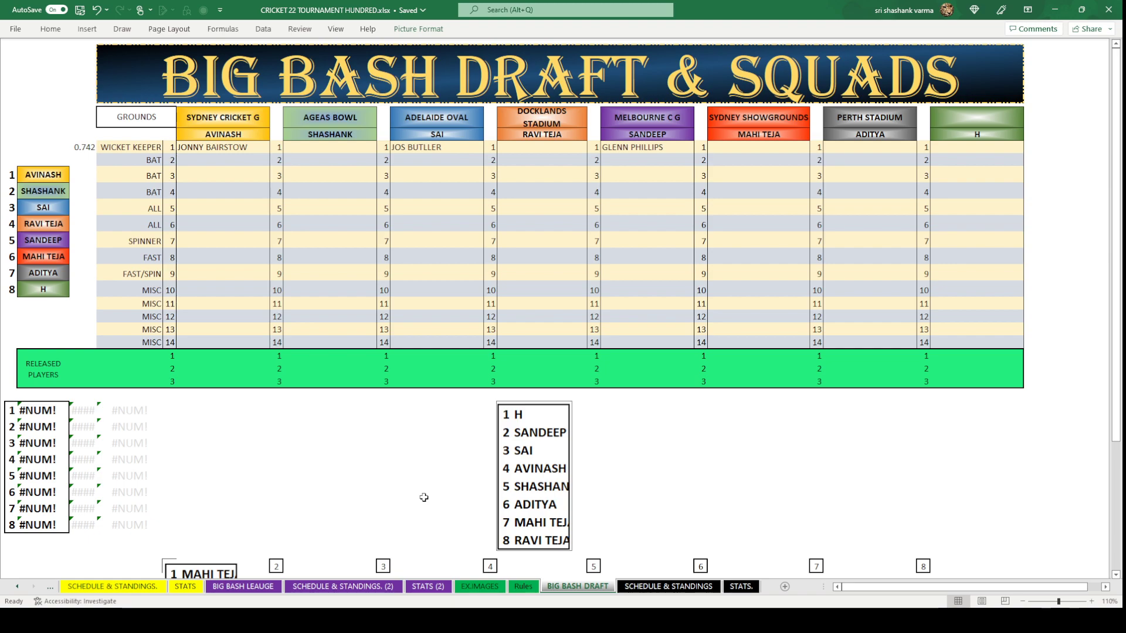
{"action": "left_click", "coordinate": [339, 149]}
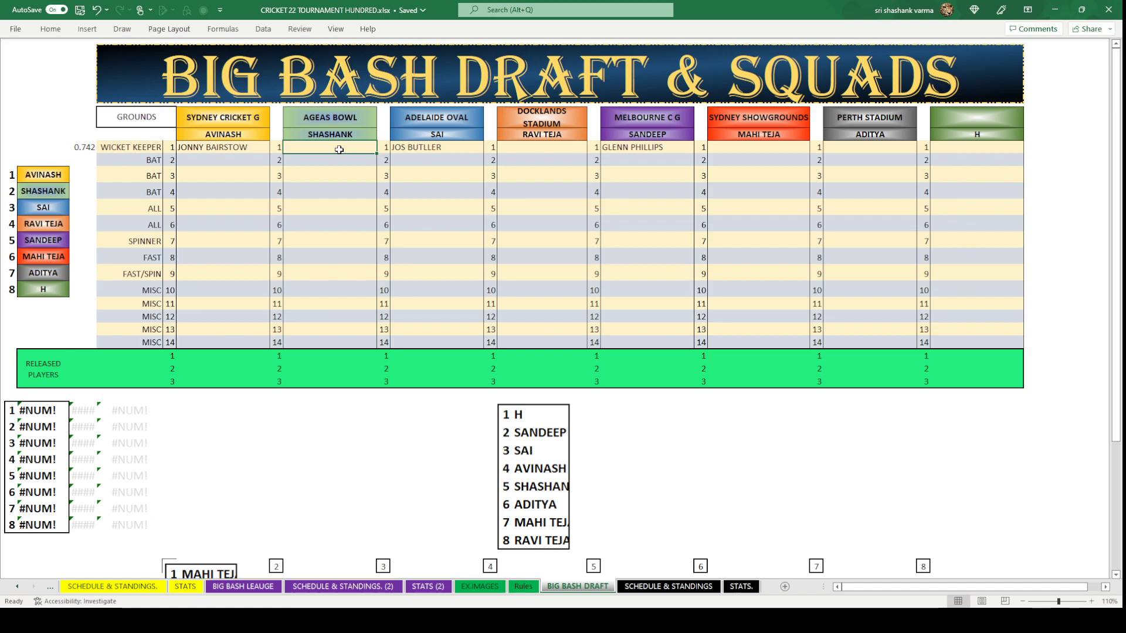
{"action": "type", "text": "TOM B"}
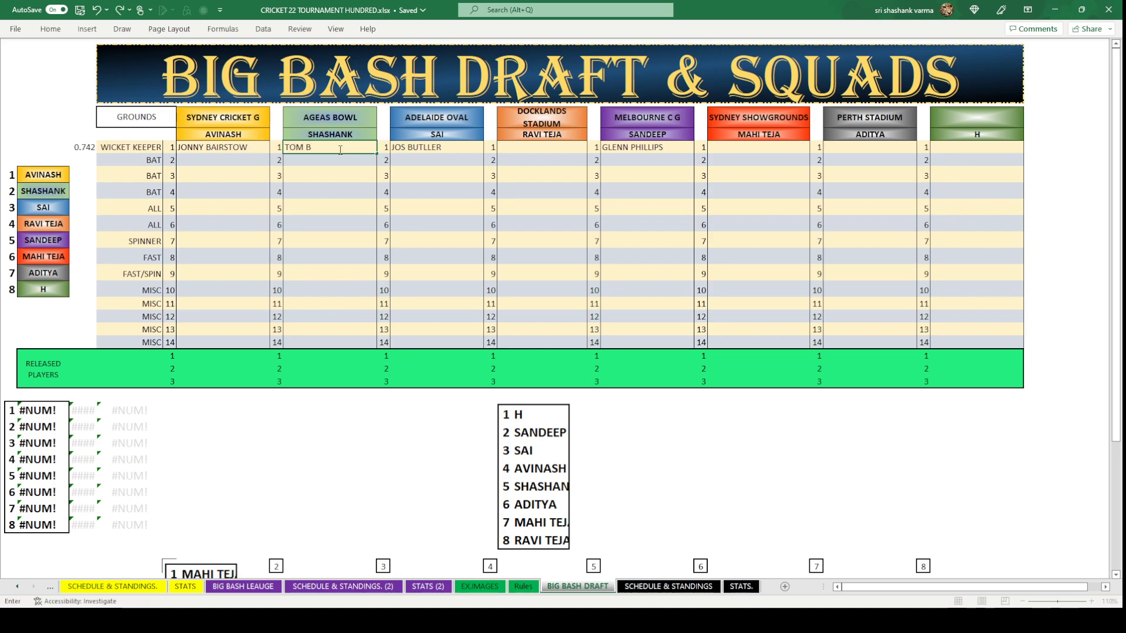
{"action": "type", "text": "ANTON"}
{"action": "left_click", "coordinate": [328, 432]}
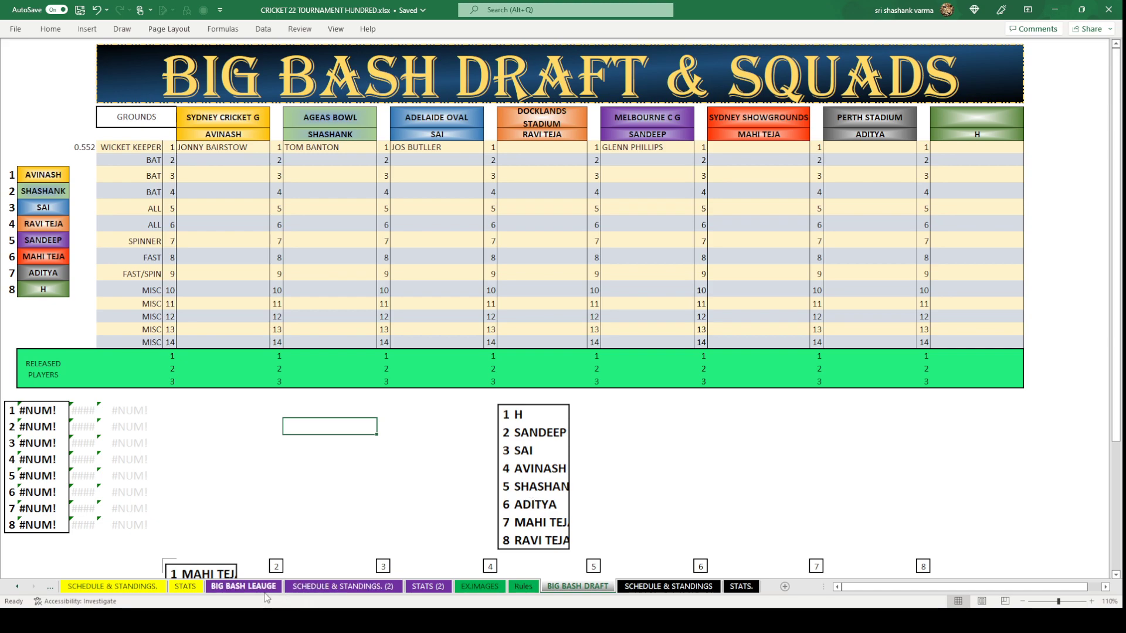
Copy TOM LATHAM from the league sheet into ADITYA's Perth Stadium first-pick cell.
{"action": "left_click", "coordinate": [243, 586]}
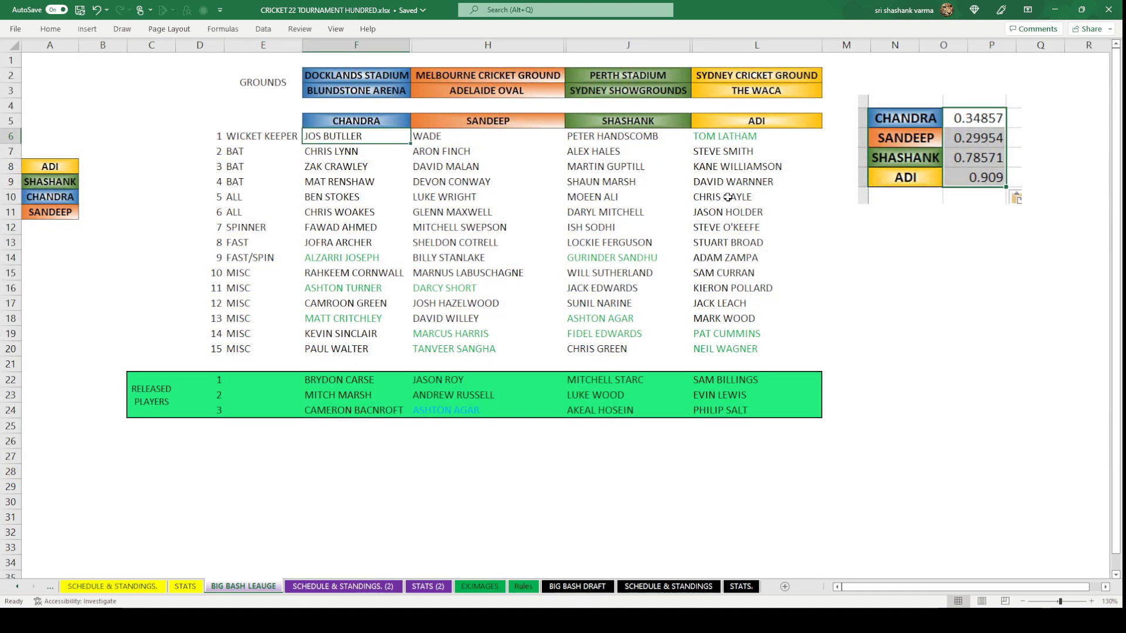
{"action": "left_click", "coordinate": [735, 137]}
{"action": "key", "text": "ctrl+c"}
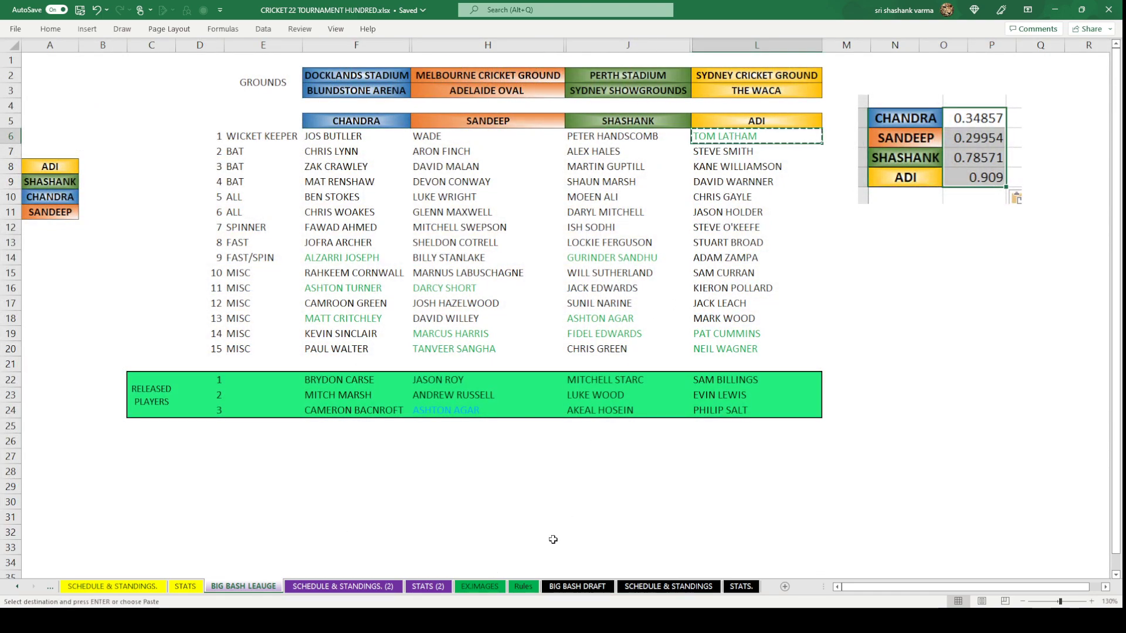
{"action": "left_click", "coordinate": [579, 587]}
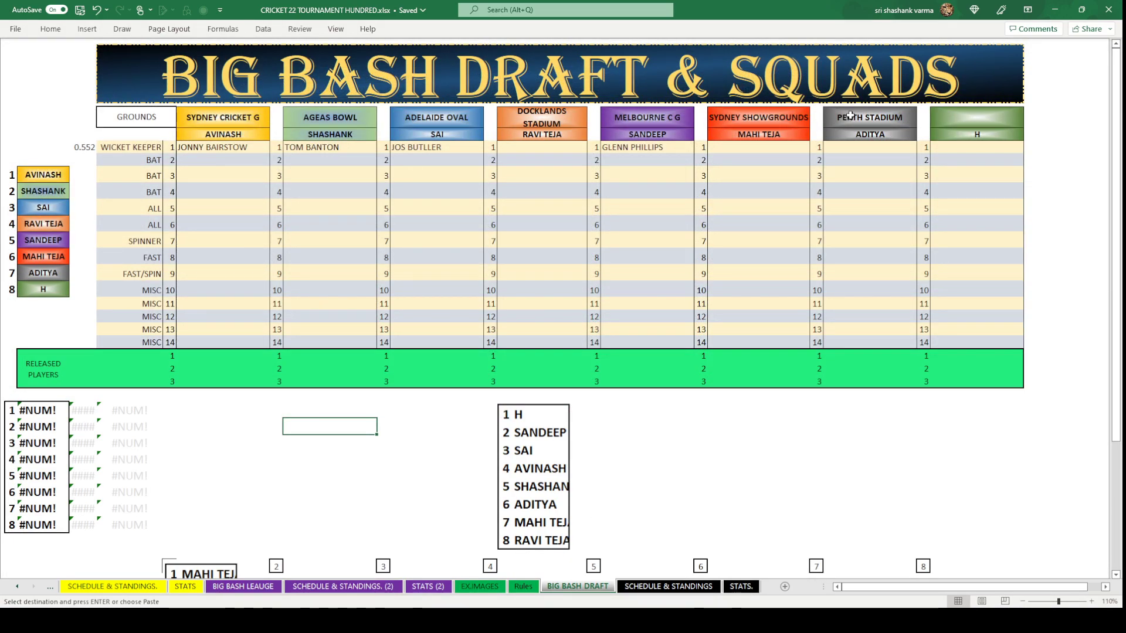
{"action": "left_click", "coordinate": [849, 148]}
{"action": "key", "text": "ctrl+v"}
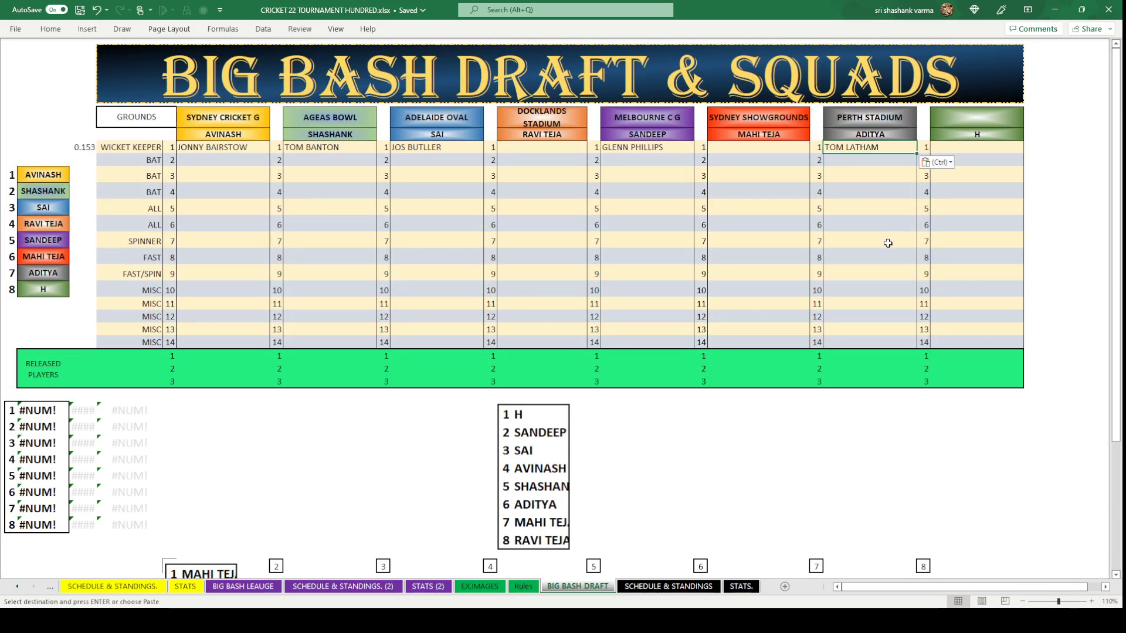
{"action": "left_click", "coordinate": [887, 242]}
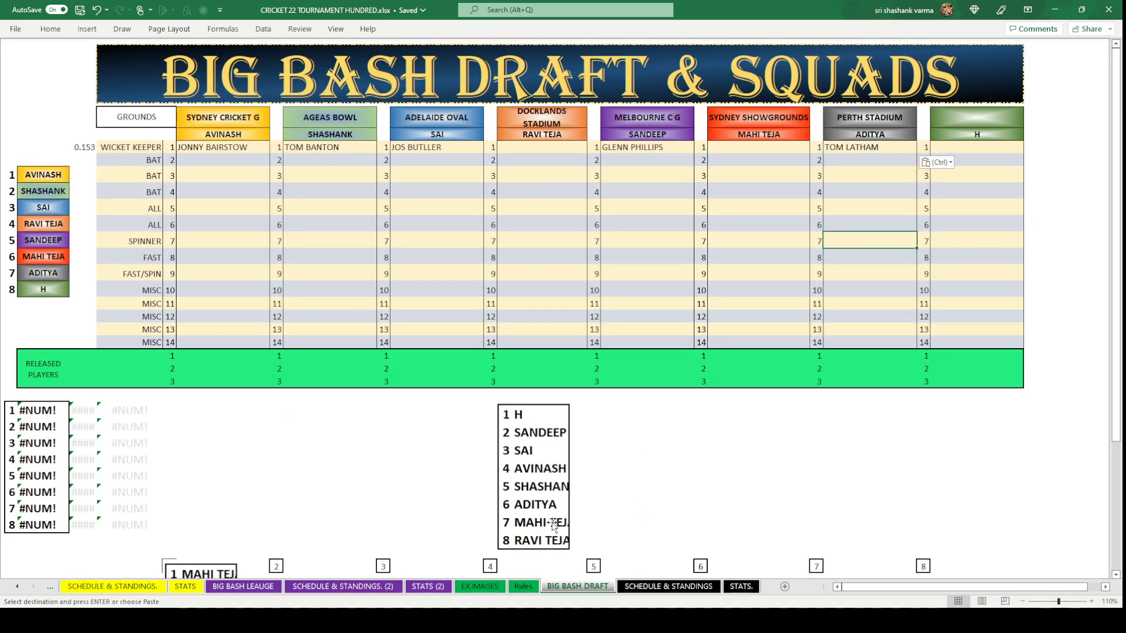
{"action": "left_click", "coordinate": [750, 146]}
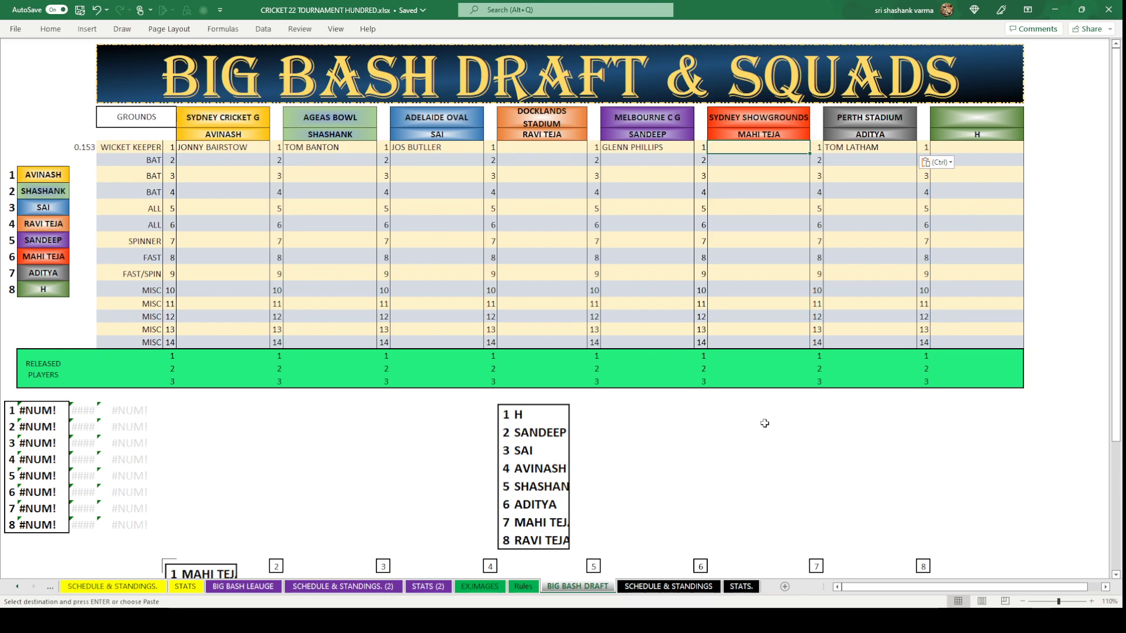
{"action": "left_click", "coordinate": [243, 587]}
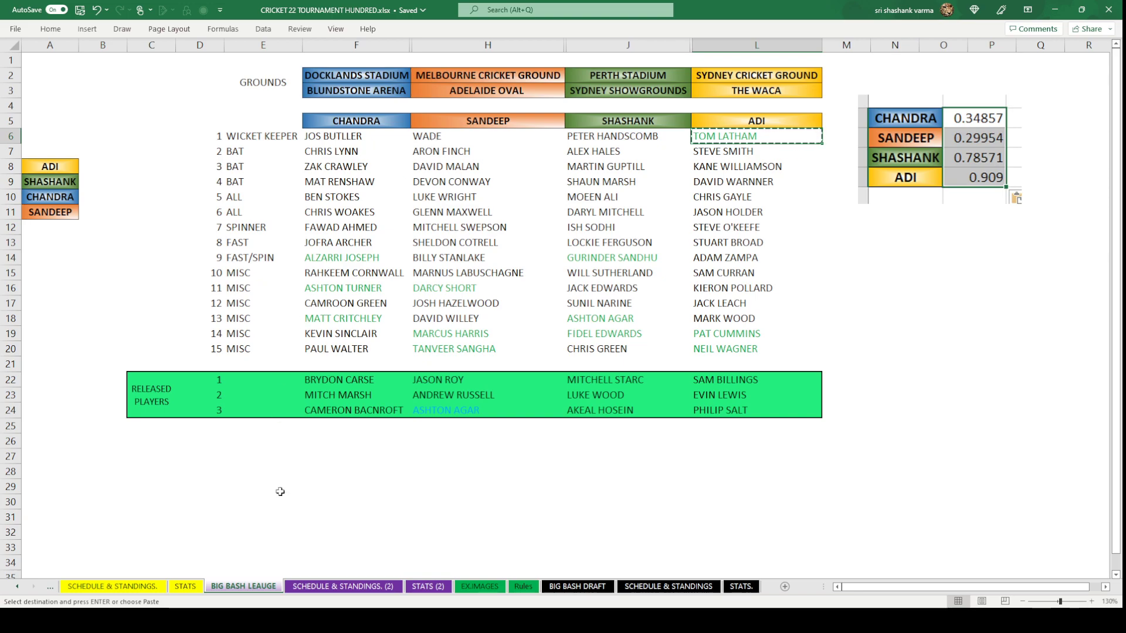
{"action": "left_click", "coordinate": [560, 584]}
{"action": "type", "text": "M"}
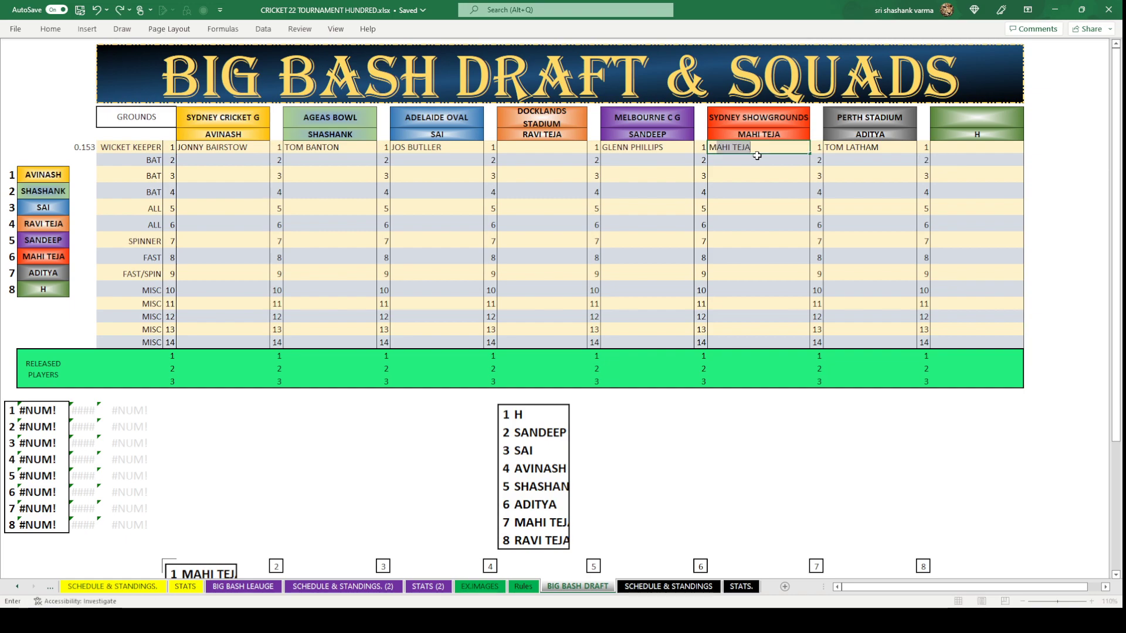
{"action": "type", "text": "ATHEW WADE"}
{"action": "left_click", "coordinate": [763, 443]}
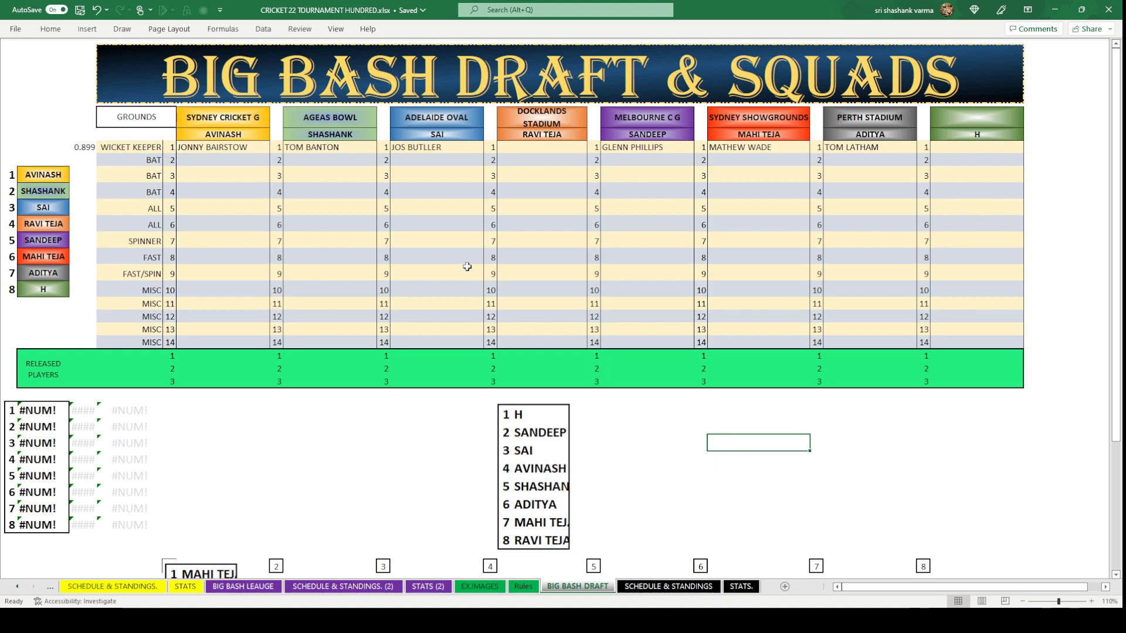
{"action": "left_click", "coordinate": [548, 150]}
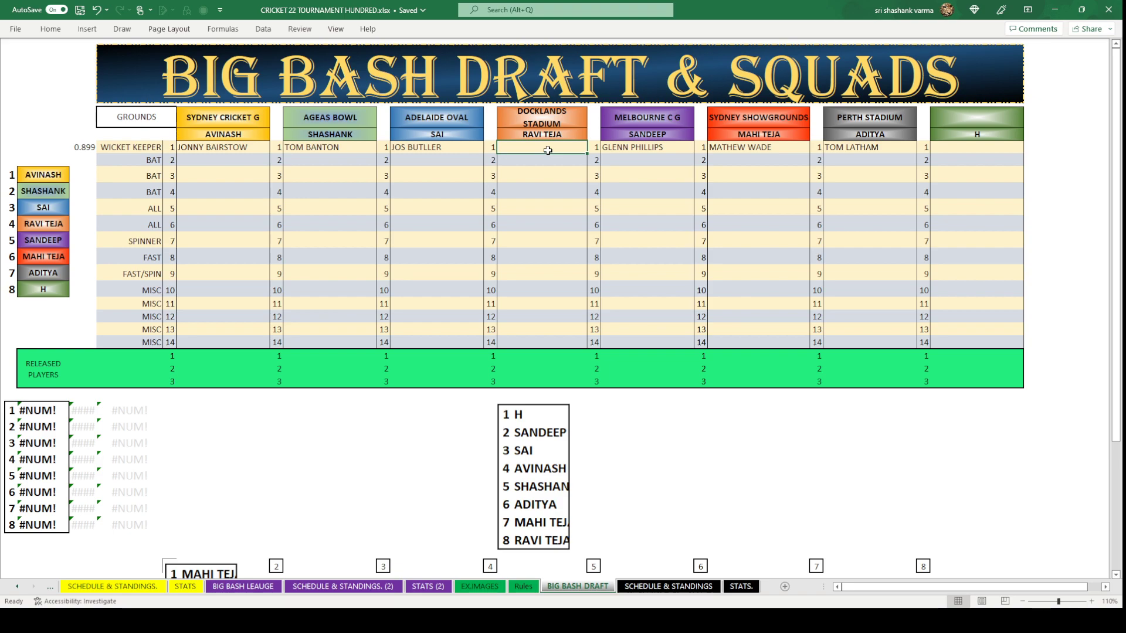
{"action": "type", "text": "A"}
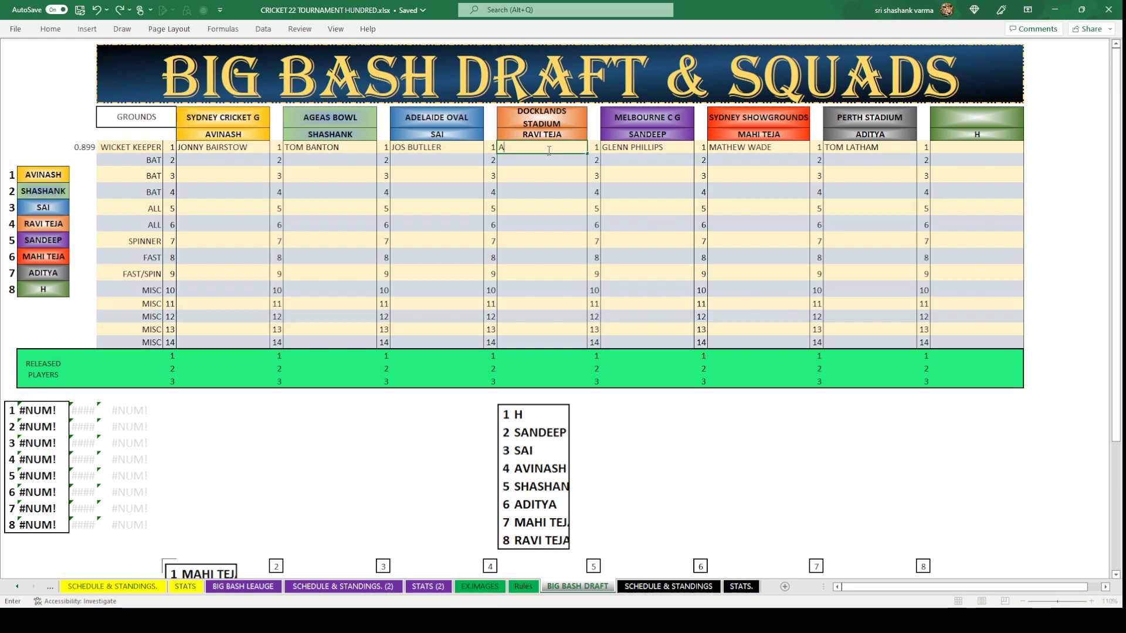
{"action": "type", "text": "LEX CAR"}
{"action": "type", "text": "RE"}
{"action": "key", "text": "BackSpace"}
{"action": "key", "text": "BackSpace"}
{"action": "type", "text": "EY"}
{"action": "left_click", "coordinate": [650, 472]}
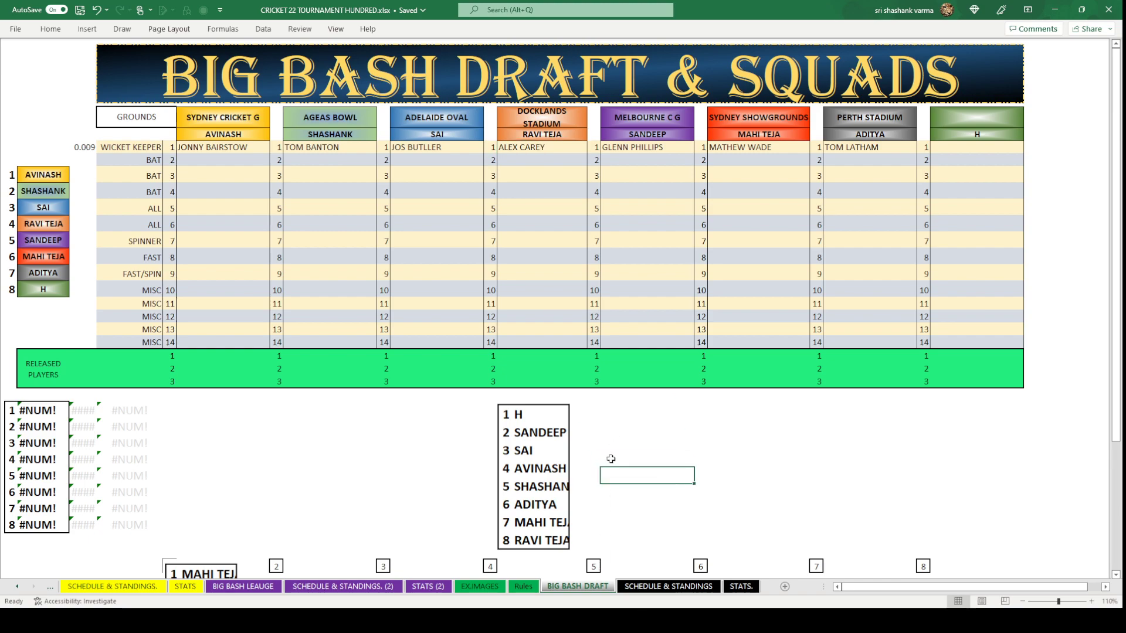
Move the H-first draft-order picture under the round 2 box, deleting the original.
{"action": "left_click", "coordinate": [505, 449]}
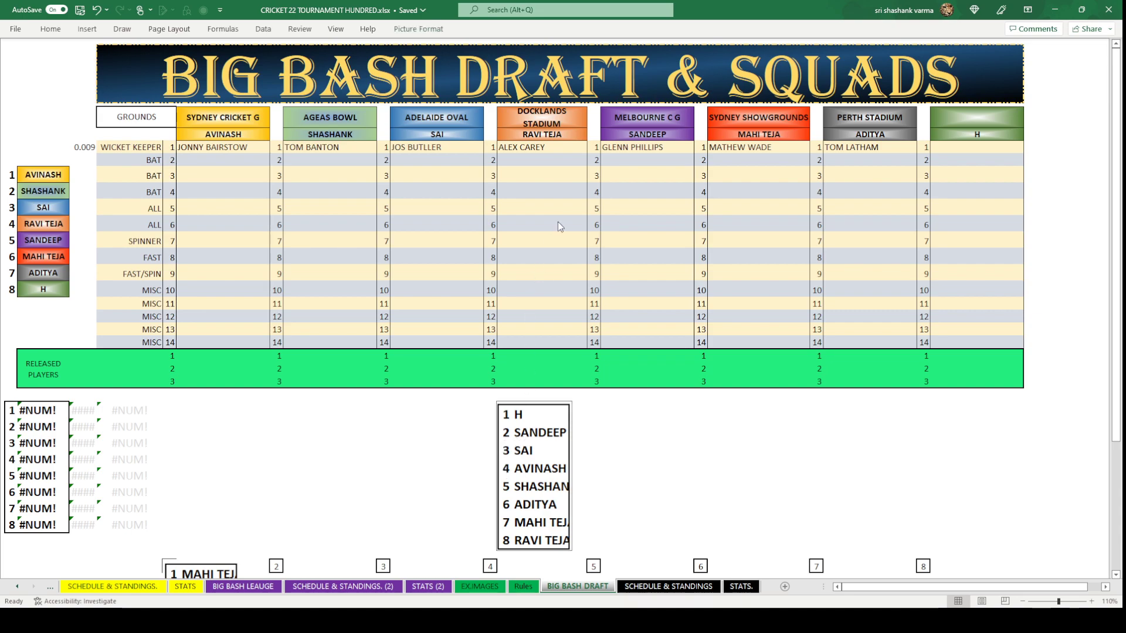
{"action": "scroll", "coordinate": [524, 500], "scroll_direction": "down", "scroll_amount": 2}
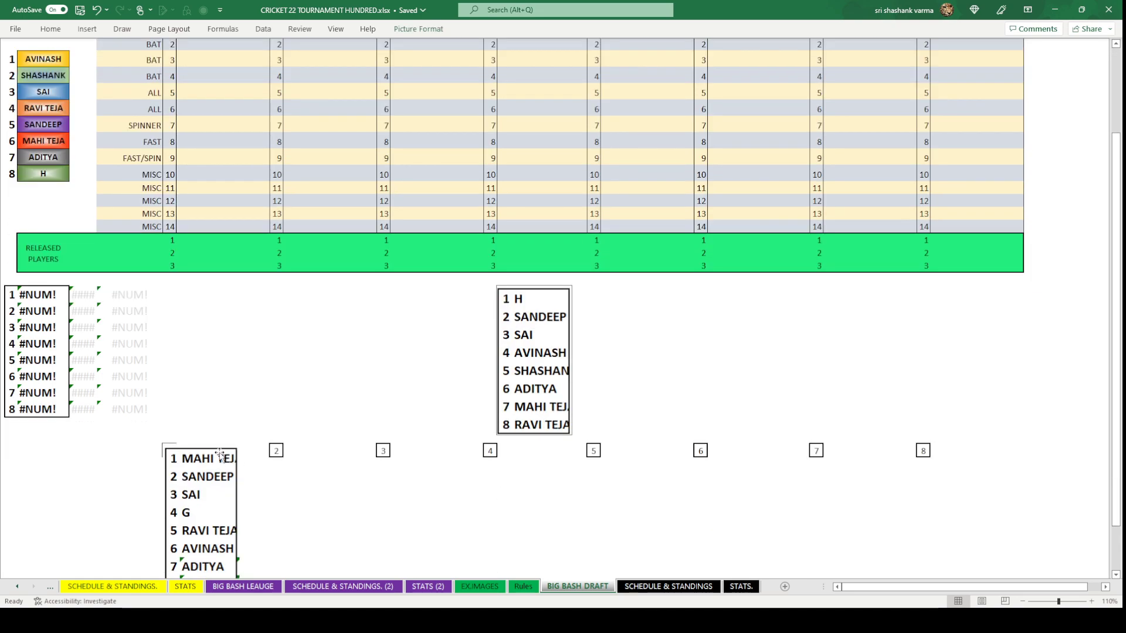
{"action": "left_click", "coordinate": [280, 456]}
{"action": "key", "text": "ctrl+v"}
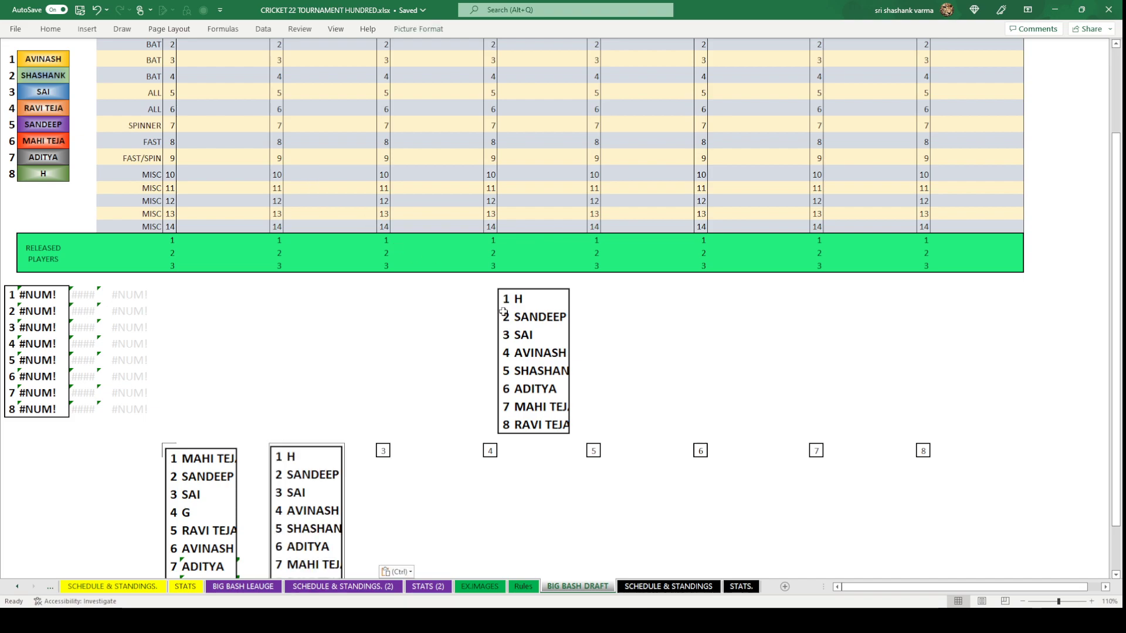
{"action": "left_click", "coordinate": [551, 363]}
{"action": "key", "text": "Delete"}
{"action": "scroll", "coordinate": [550, 360], "scroll_direction": "up", "scroll_amount": 2}
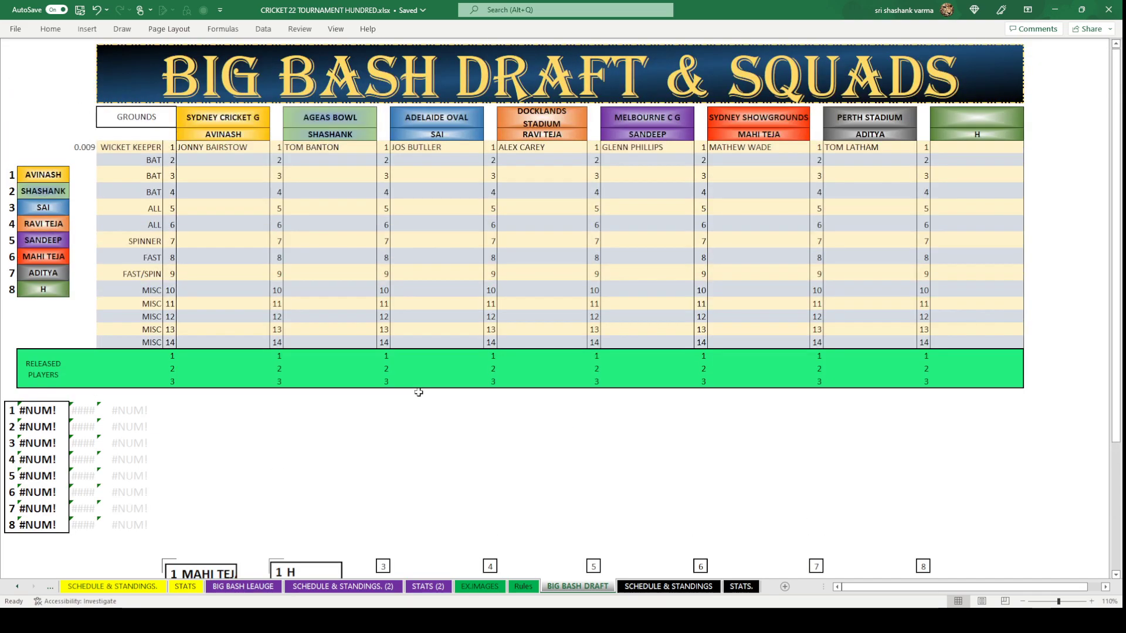
Fill the random-number formula beside the eight team names.
{"action": "left_click", "coordinate": [88, 150]}
{"action": "key", "text": "ctrl+c"}
{"action": "left_click_drag", "start_coordinate": [83, 174], "coordinate": [88, 290]}
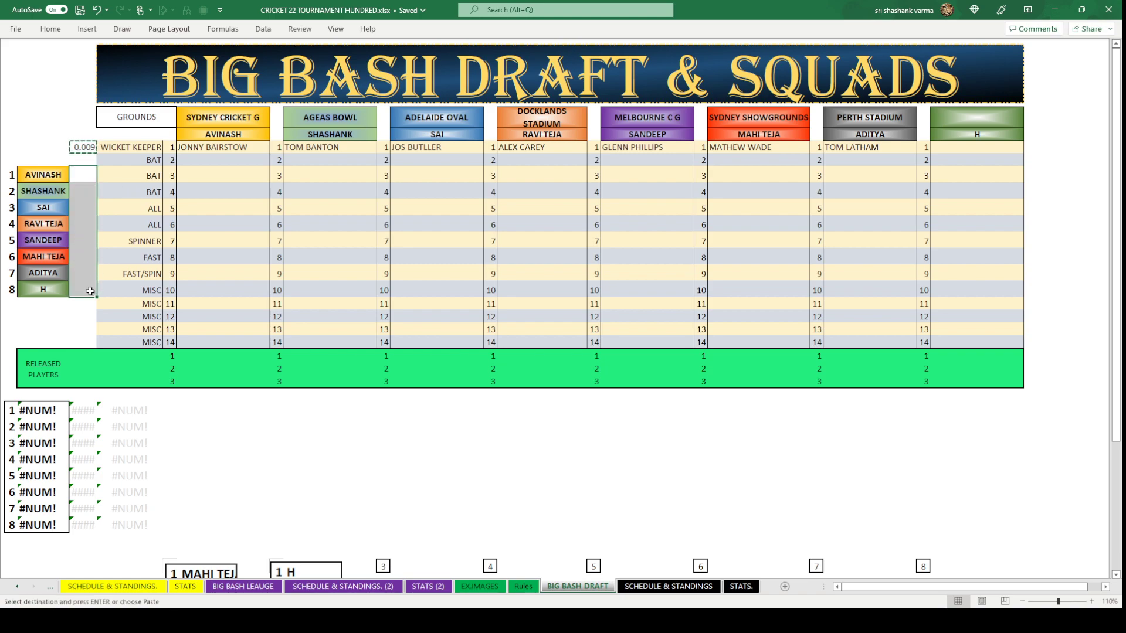
{"action": "key", "text": "ctrl+v"}
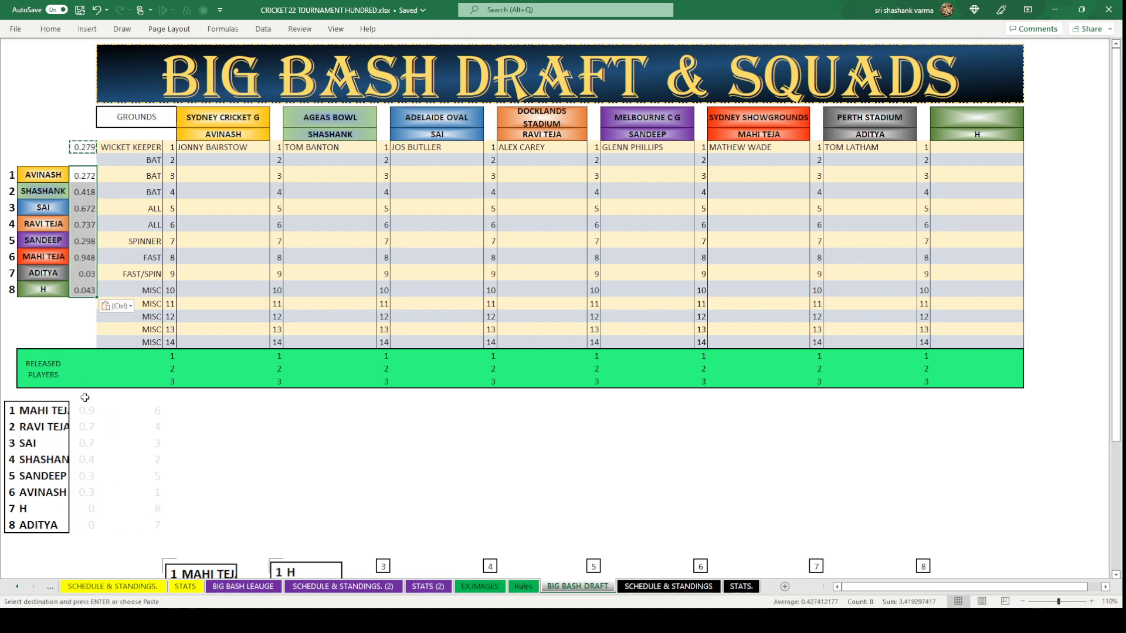
{"action": "scroll", "coordinate": [80, 418], "scroll_direction": "down", "scroll_amount": 1}
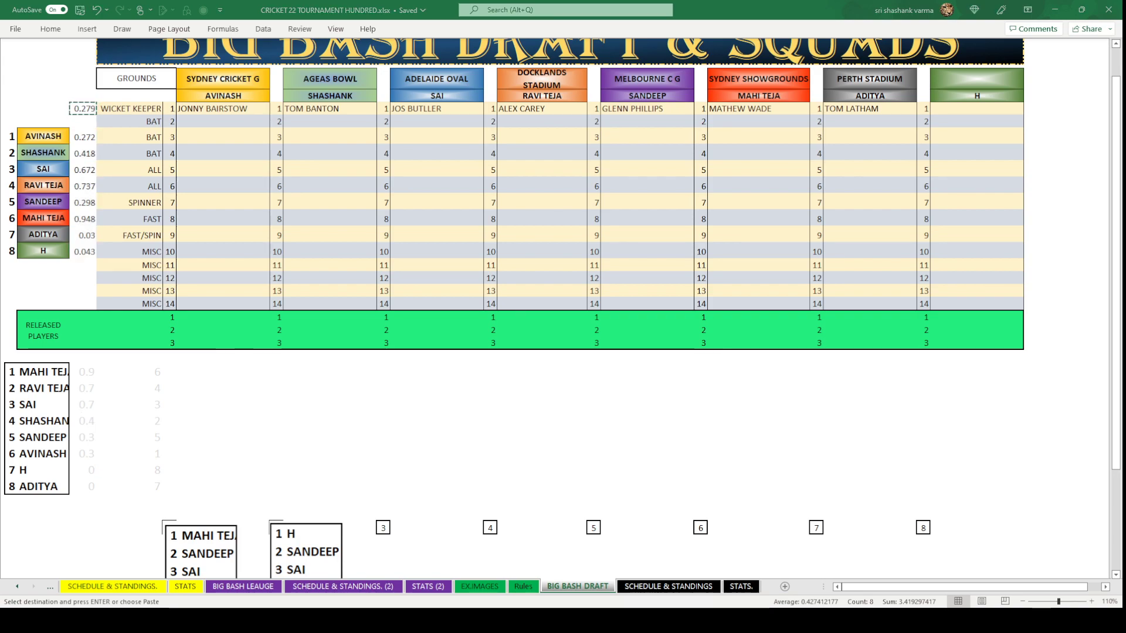
{"action": "key", "text": "Escape"}
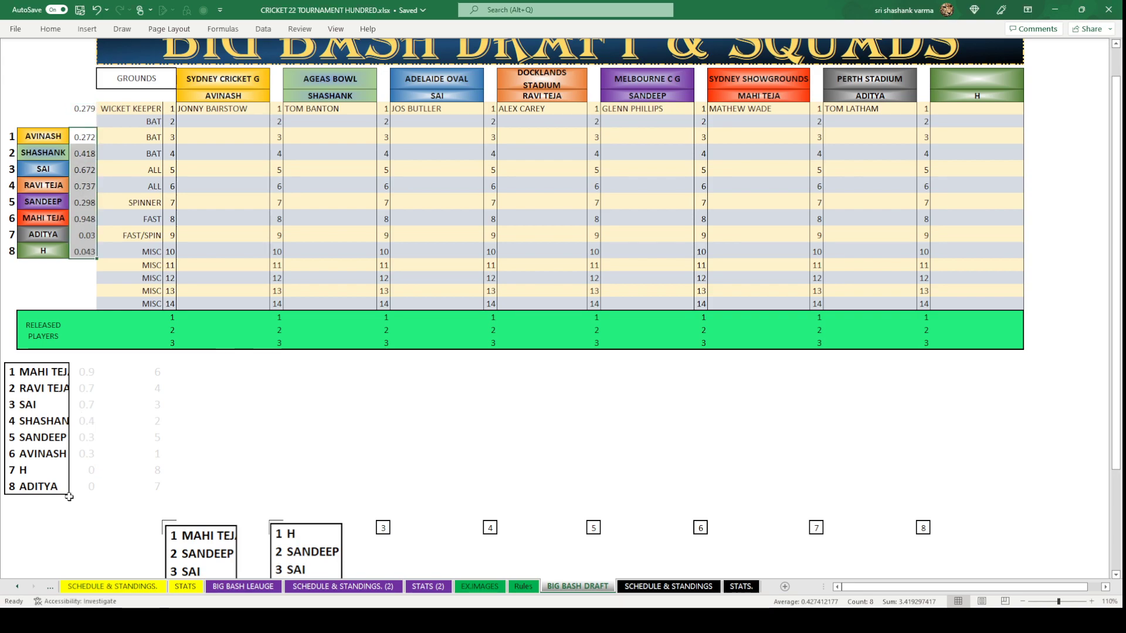
{"action": "left_click", "coordinate": [491, 358]}
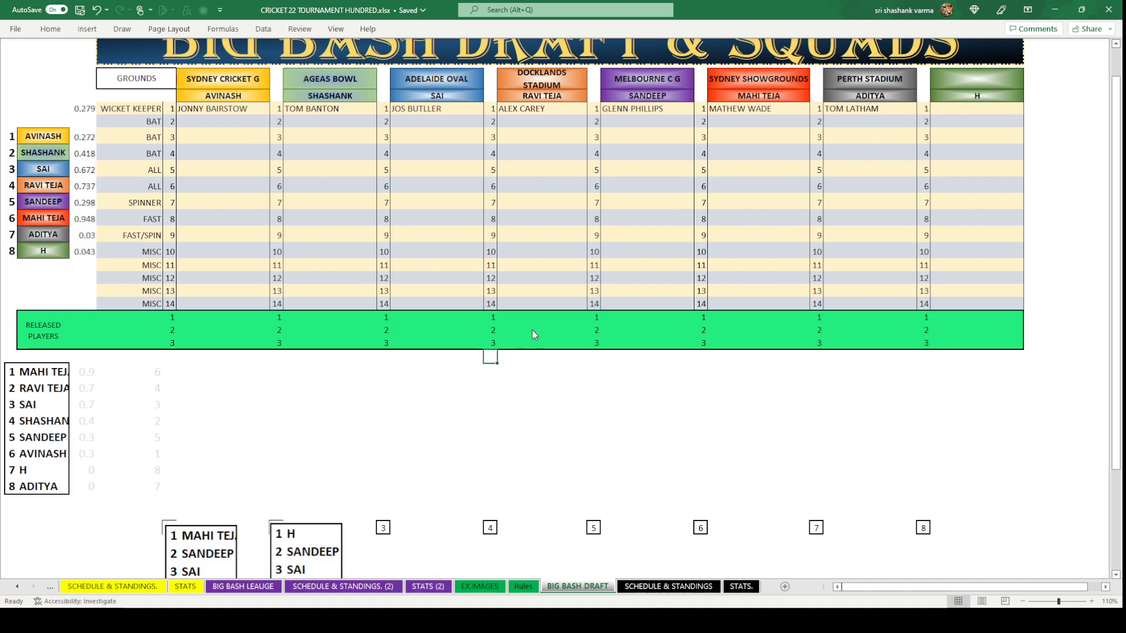
{"action": "key", "text": "ctrl+v"}
{"action": "scroll", "coordinate": [304, 368], "scroll_direction": "up", "scroll_amount": 1}
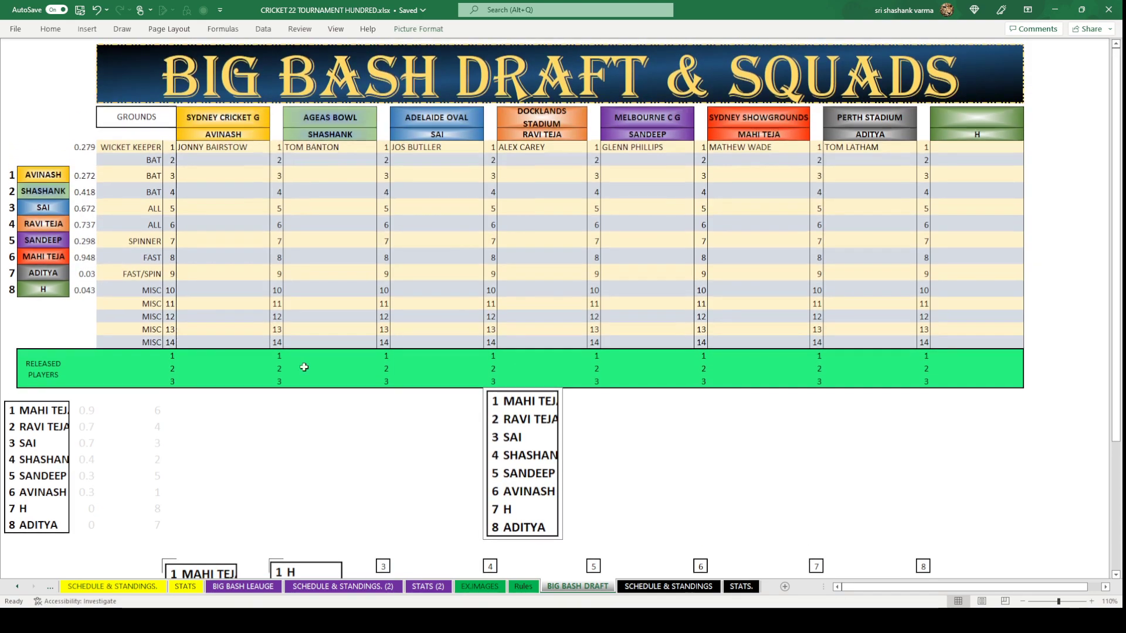
{"action": "left_click_drag", "start_coordinate": [71, 178], "coordinate": [87, 301]}
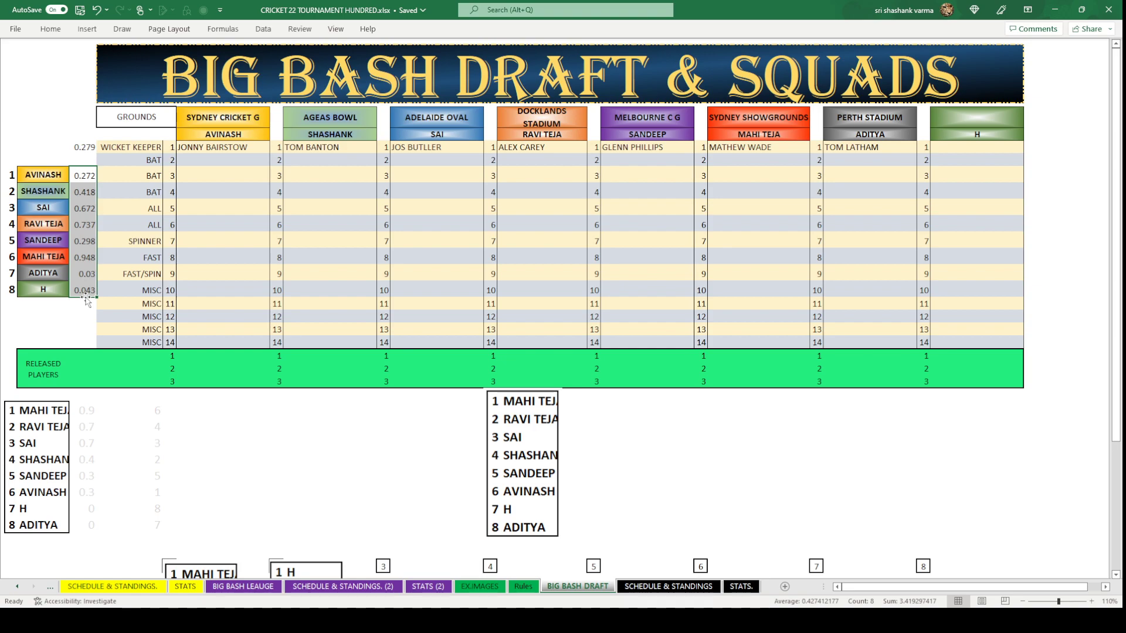
{"action": "key", "text": "Delete"}
{"action": "left_click", "coordinate": [637, 488]}
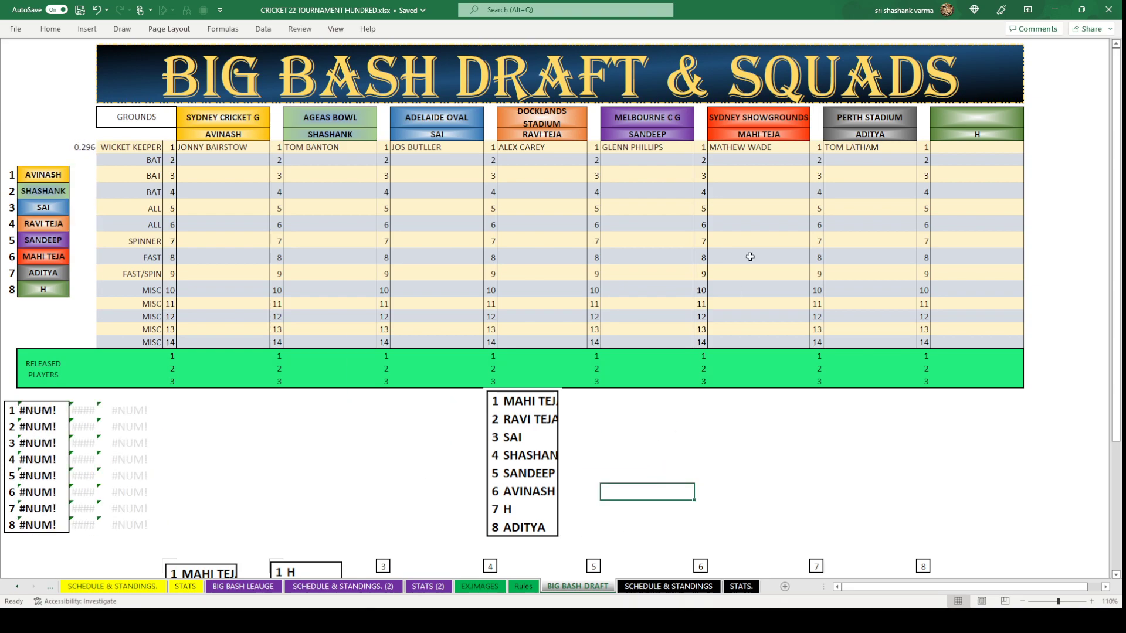
{"action": "left_click", "coordinate": [745, 157]}
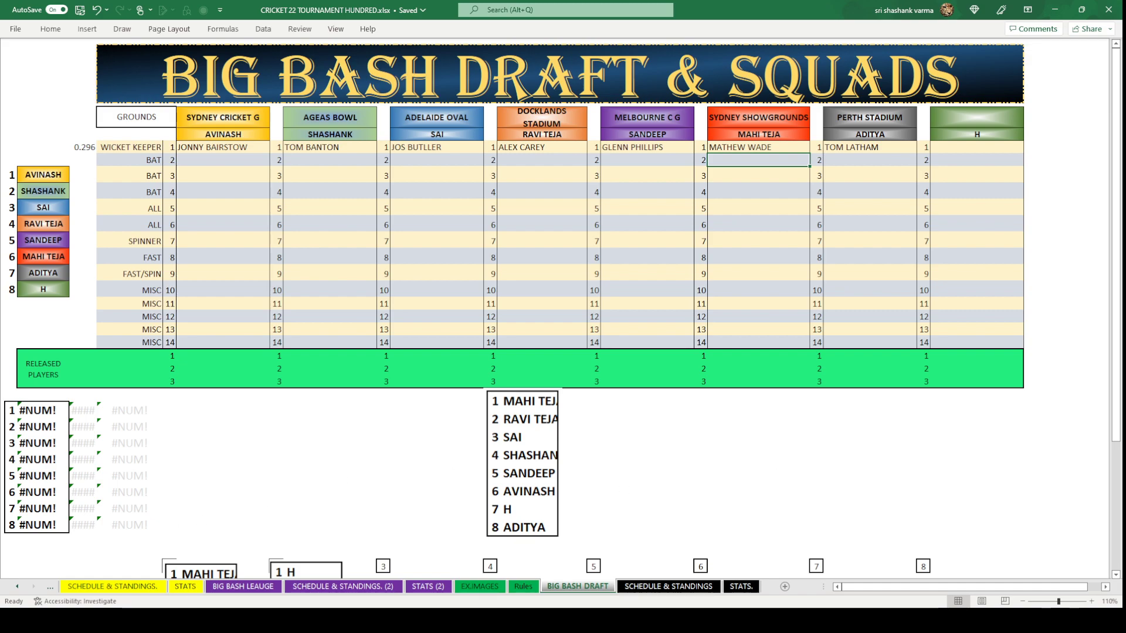
{"action": "left_click", "coordinate": [243, 586]}
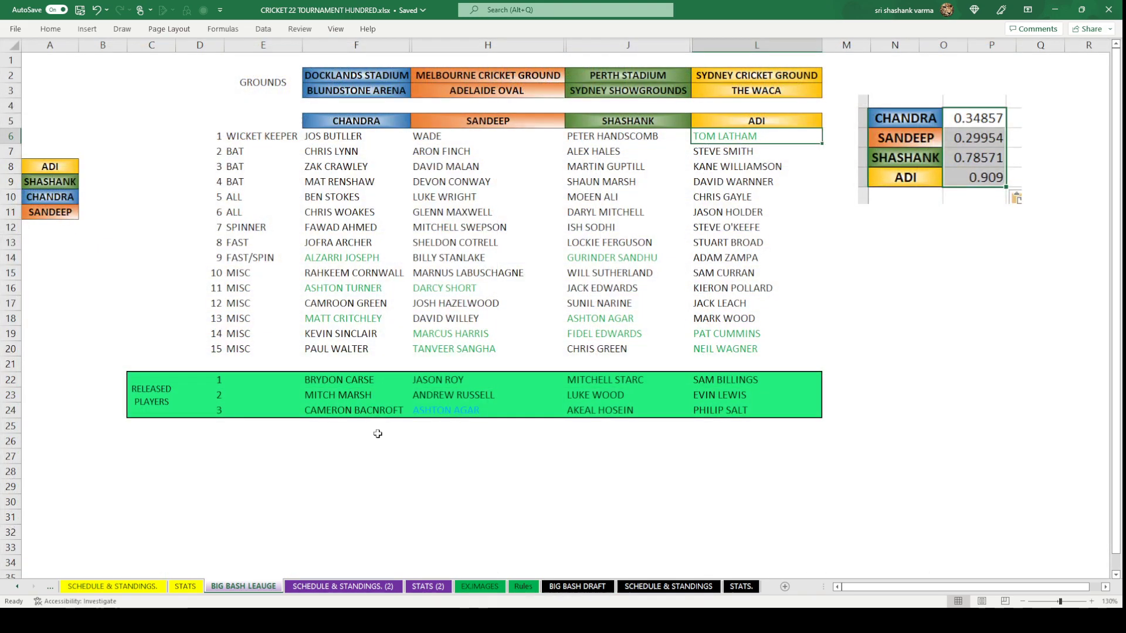
{"action": "left_click", "coordinate": [740, 182]}
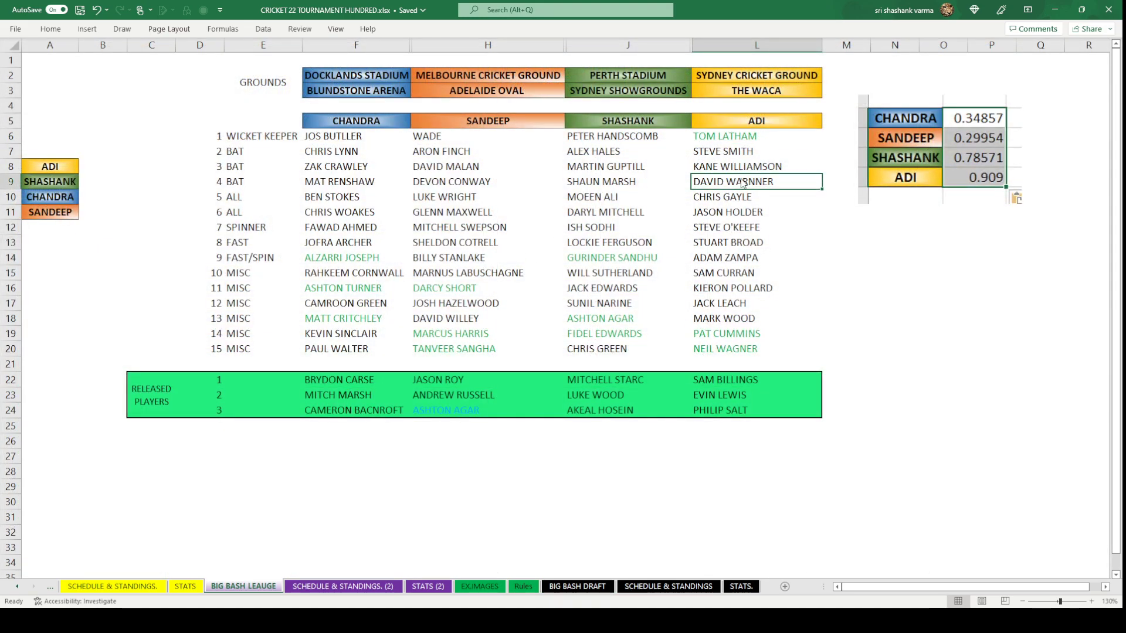
{"action": "key", "text": "ctrl+c"}
{"action": "left_click", "coordinate": [577, 586]}
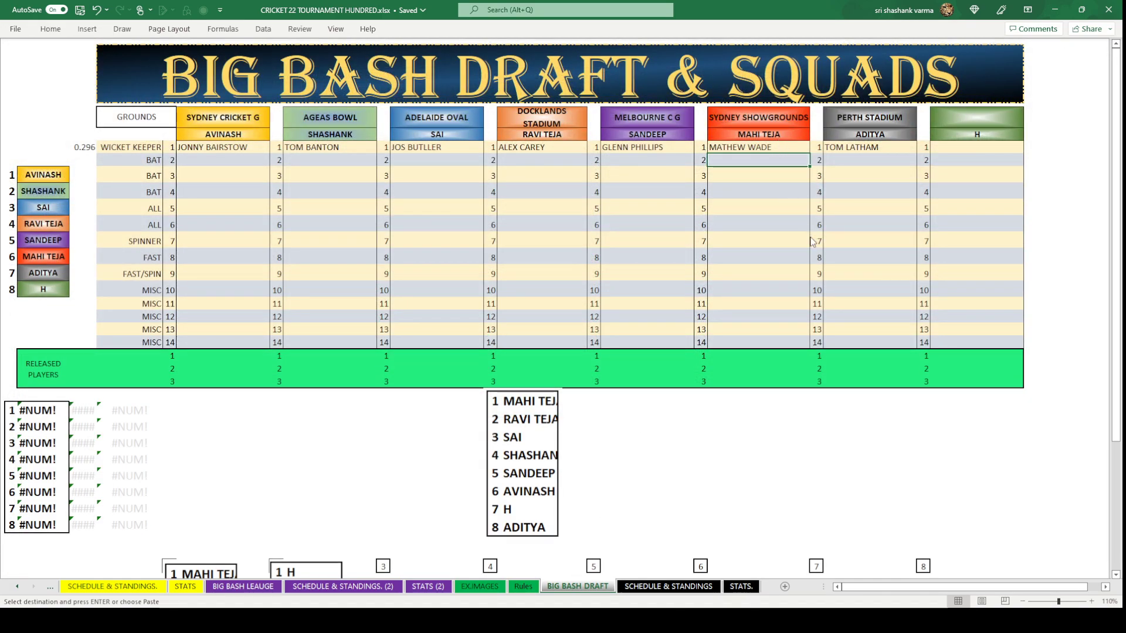
{"action": "key", "text": "ctrl+v"}
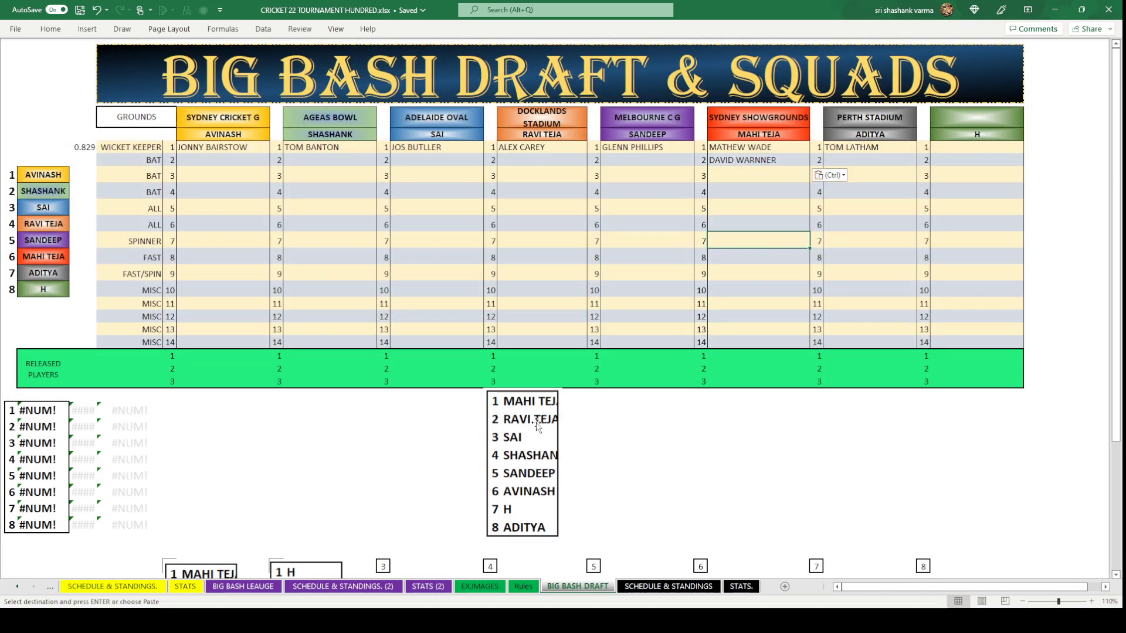
{"action": "left_click", "coordinate": [537, 426]}
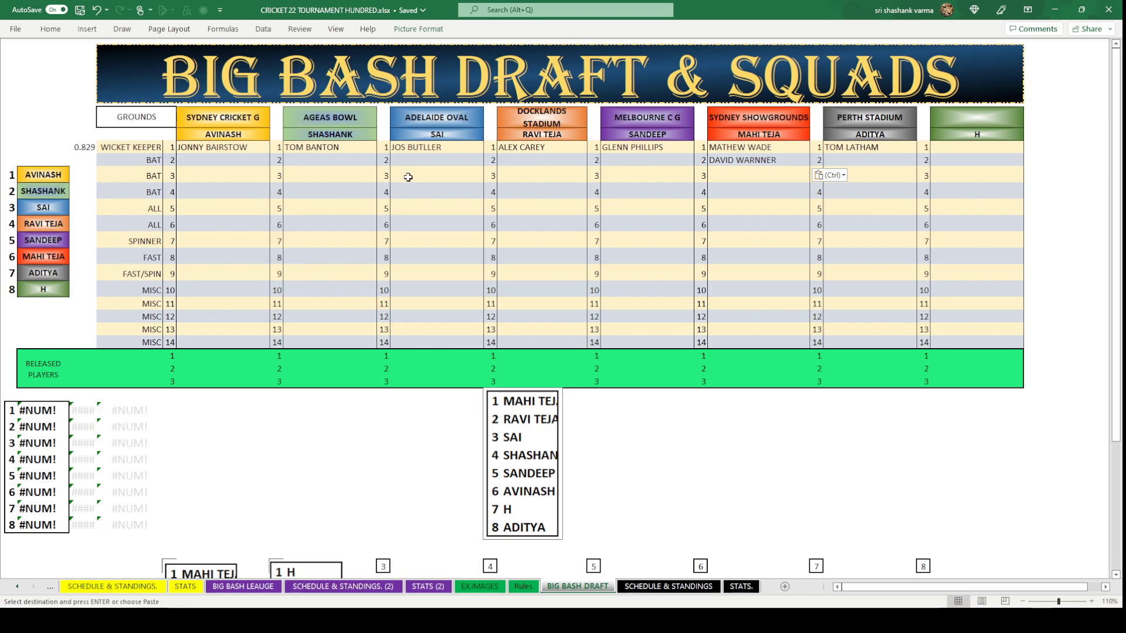
{"action": "left_click", "coordinate": [557, 157]}
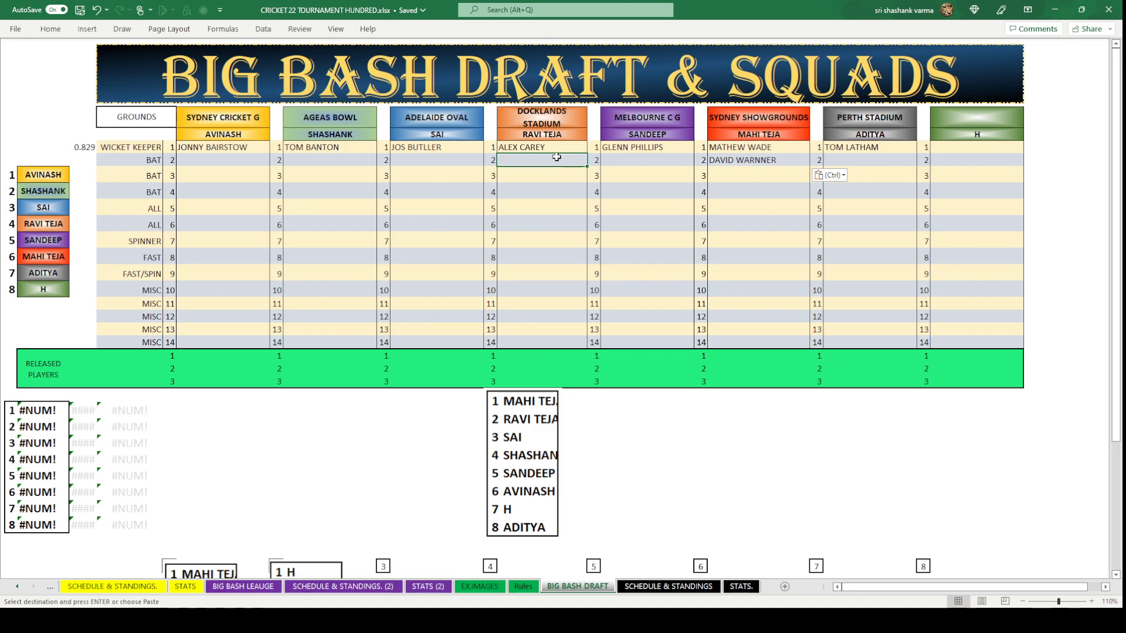
{"action": "type", "text": "TRAV"}
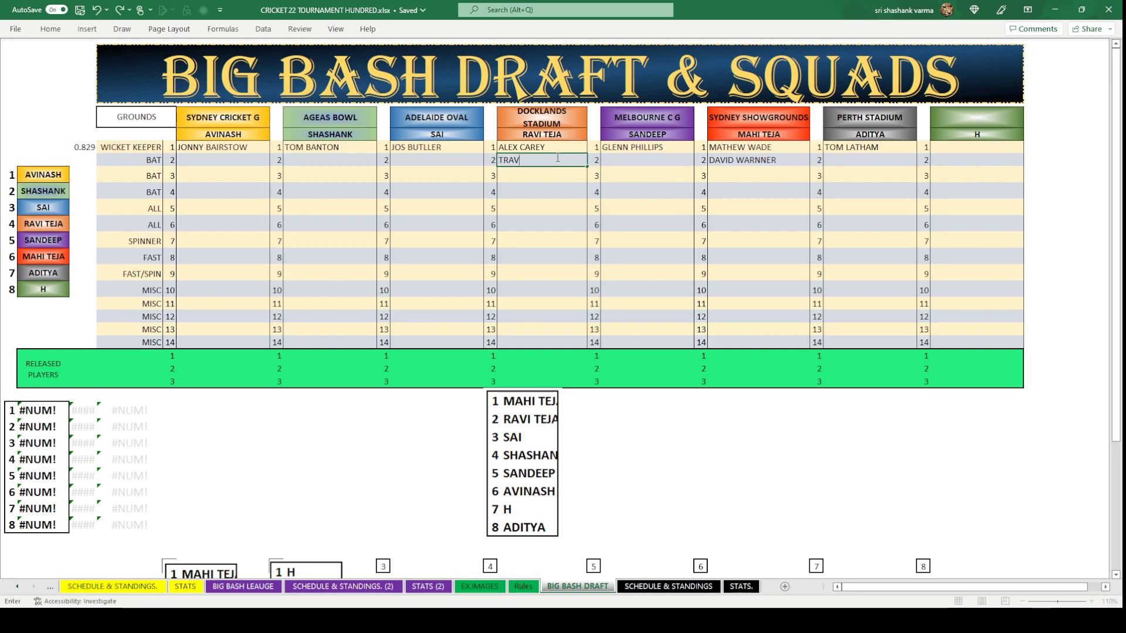
{"action": "type", "text": "IS HEAD"}
{"action": "left_click", "coordinate": [552, 222]}
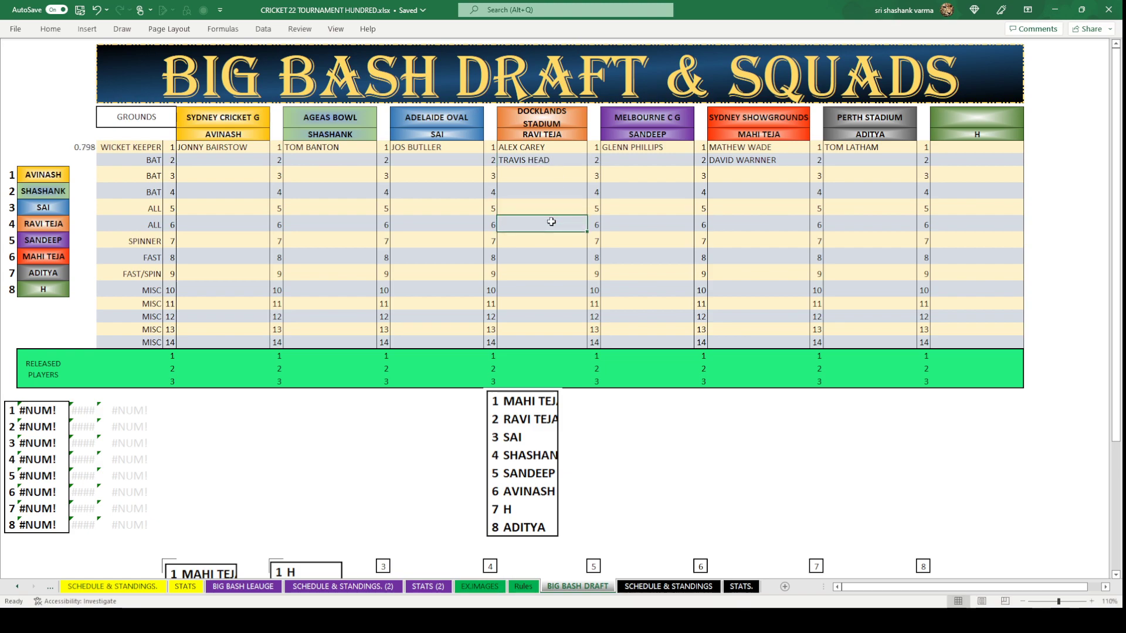
Correct the spelling of DAVID WARNNER to DAVID WARNER.
{"action": "left_click", "coordinate": [756, 162]}
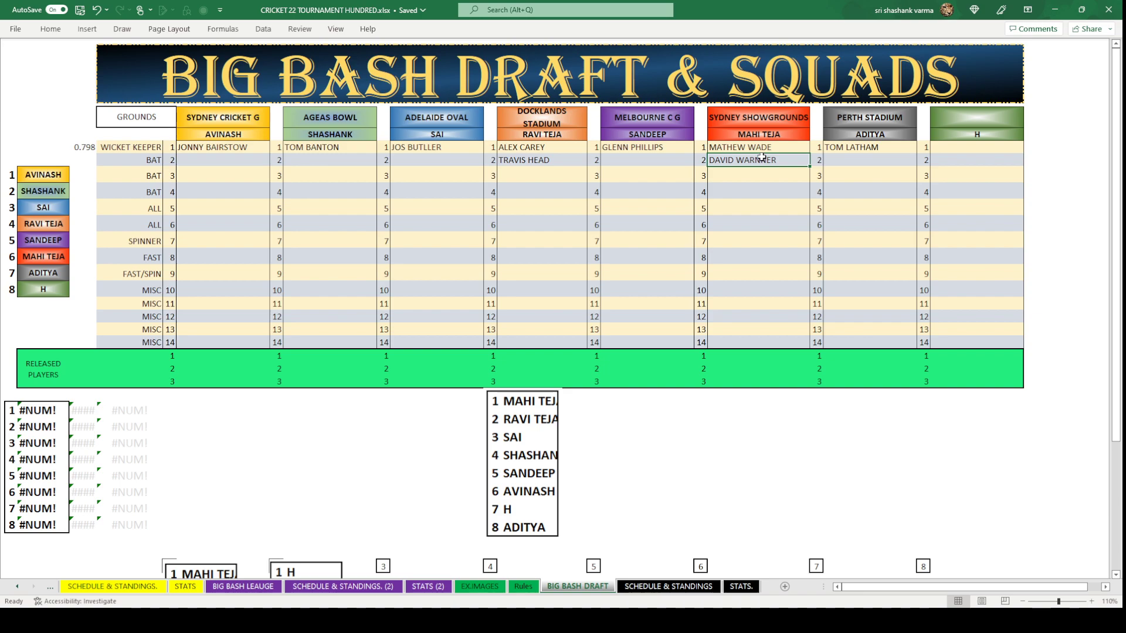
{"action": "double_click", "coordinate": [761, 157]}
{"action": "key", "text": "BackSpace"}
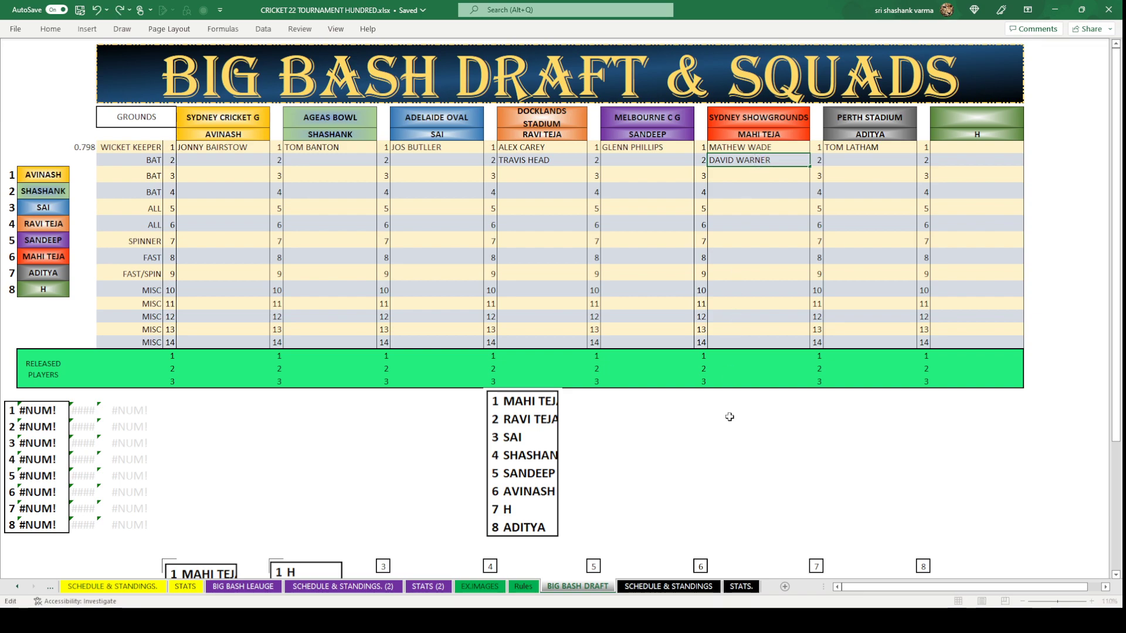
{"action": "left_click", "coordinate": [730, 417]}
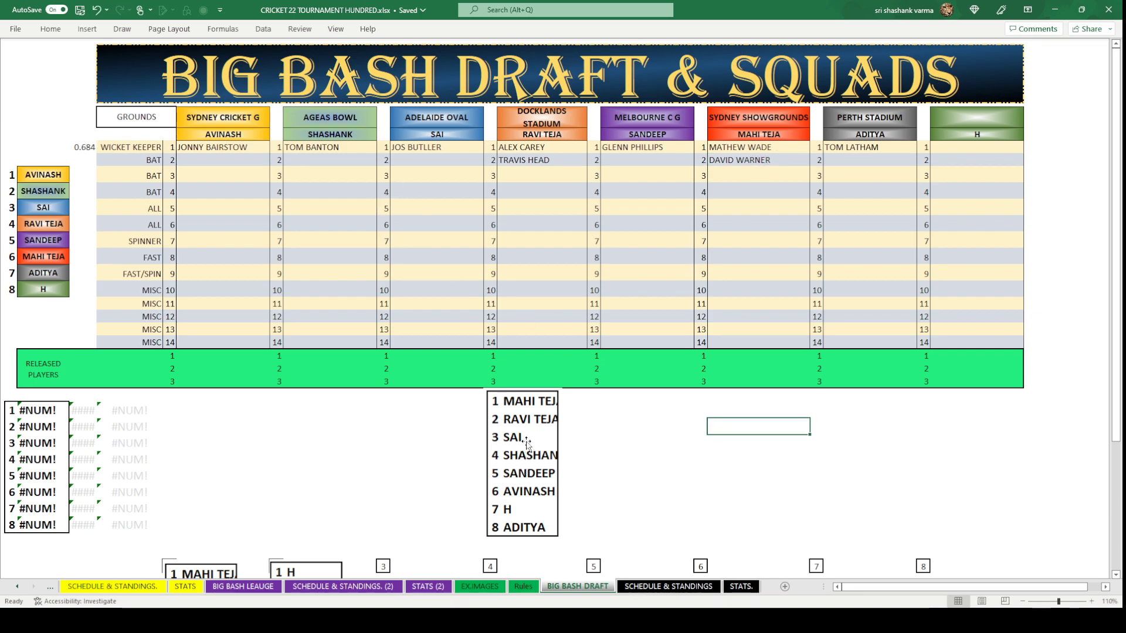
Copy STEVE SMITH from the league sheet into SAI's second-pick cell under JOS BUTLER.
{"action": "left_click", "coordinate": [435, 163]}
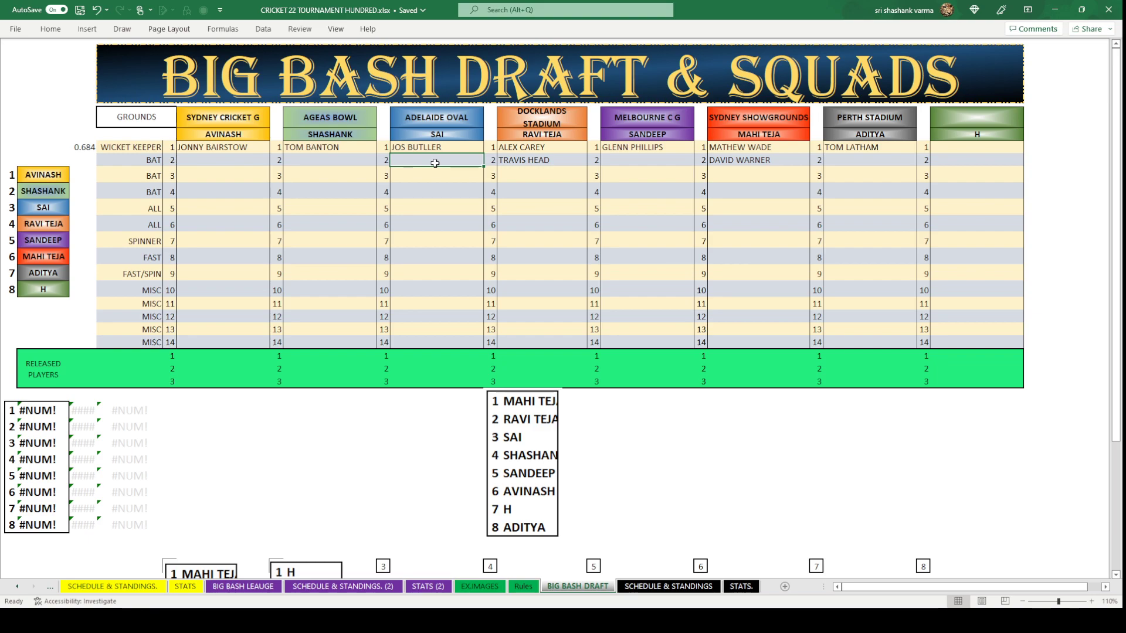
{"action": "type", "text": "SAI"}
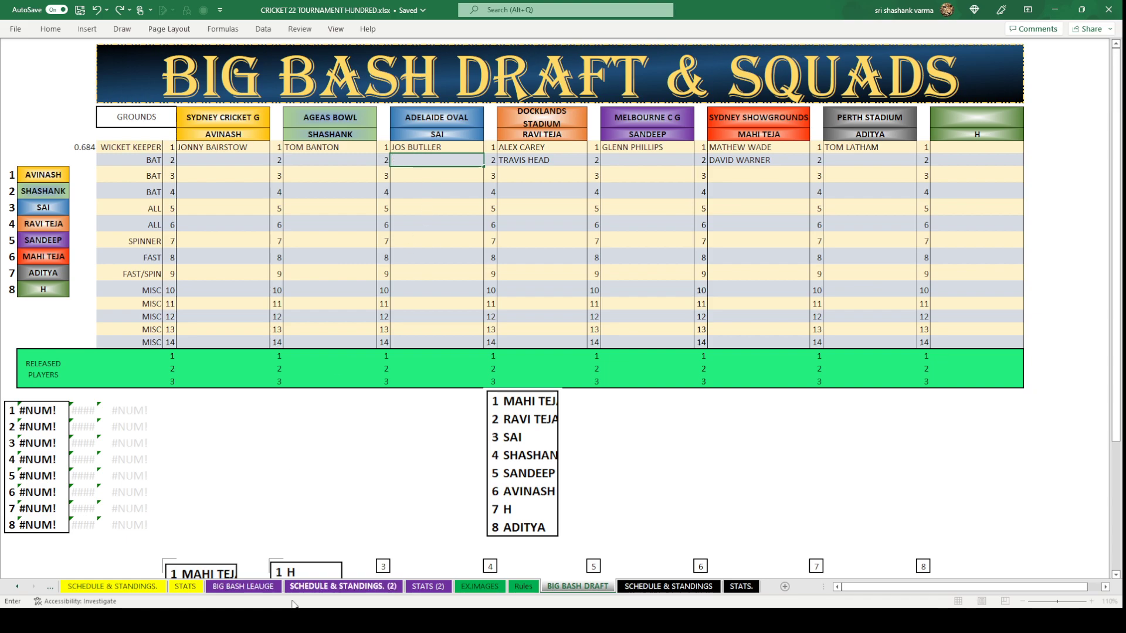
{"action": "left_click", "coordinate": [243, 586]}
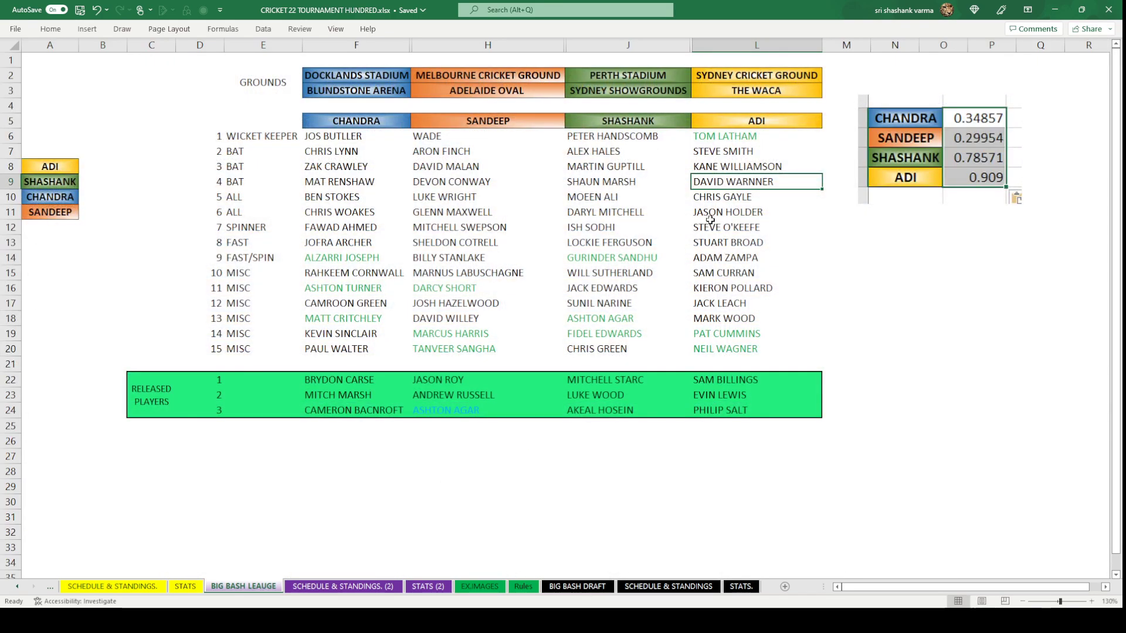
{"action": "left_click", "coordinate": [731, 150]}
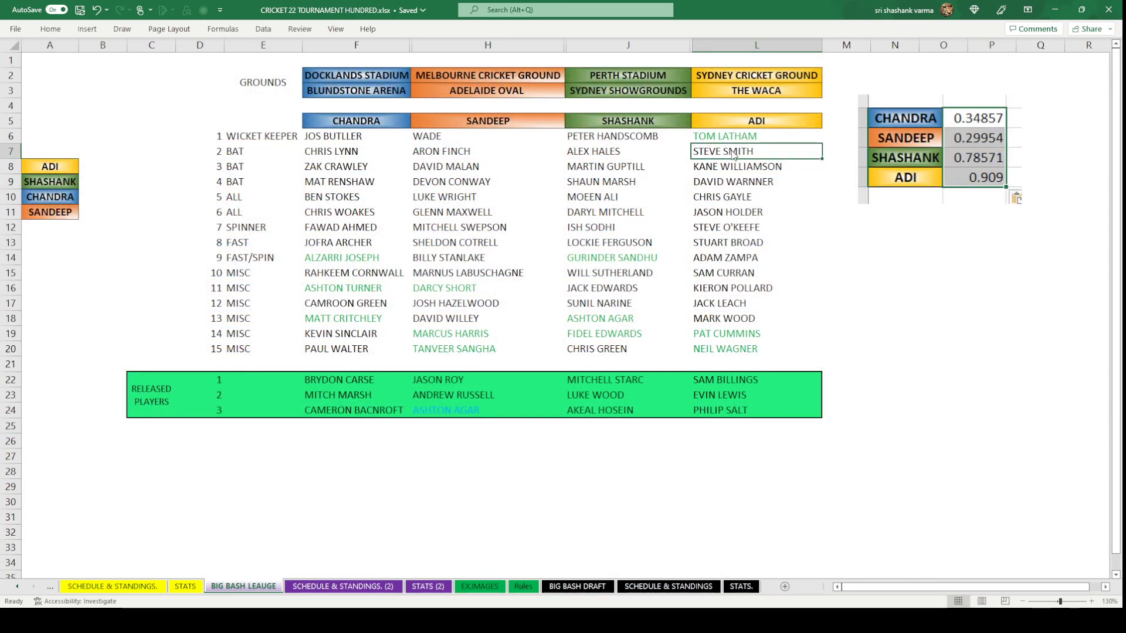
{"action": "key", "text": "ctrl+c"}
{"action": "left_click", "coordinate": [561, 586]}
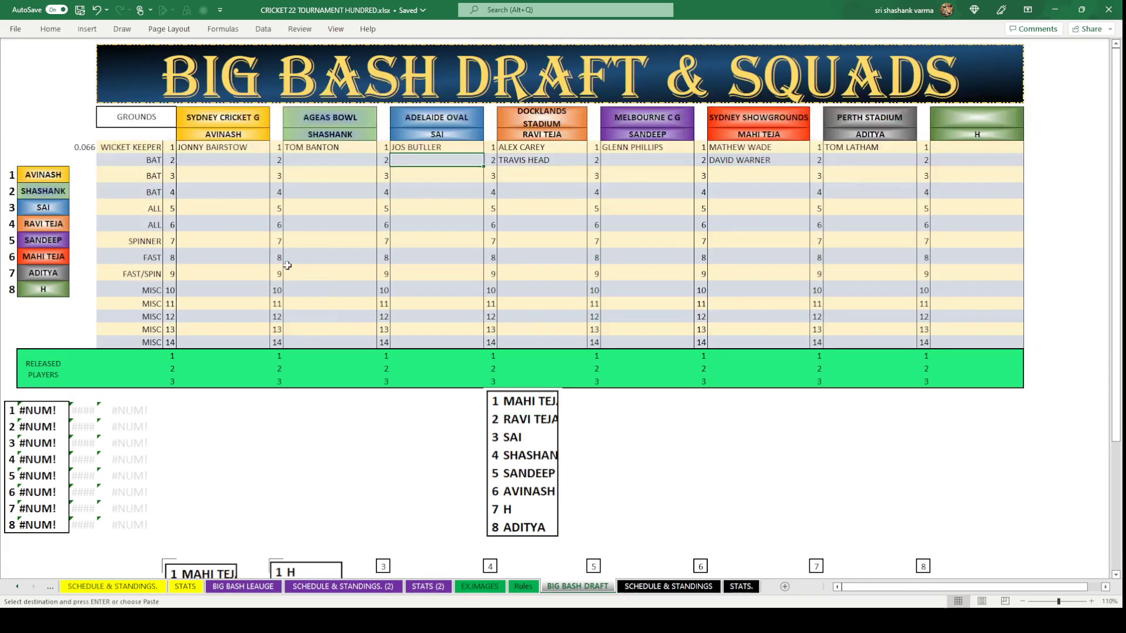
{"action": "left_click", "coordinate": [418, 161]}
{"action": "key", "text": "ctrl+v"}
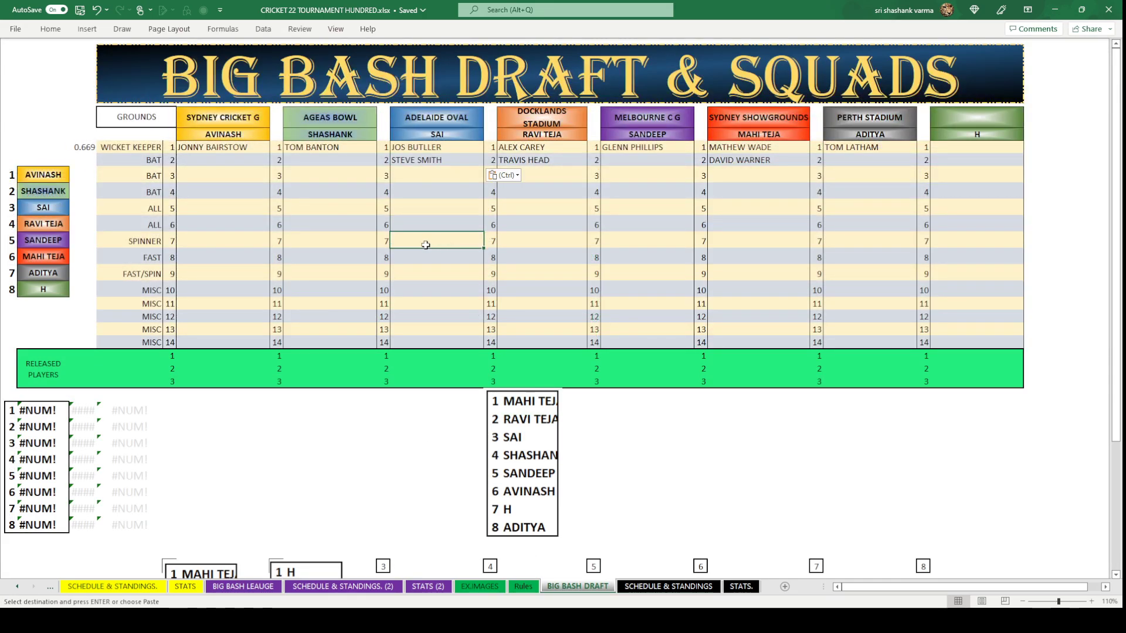
Enter ALEX HALES under TOM BANTON and paste DAVID MALAN under GLENN PHILLIPS.
{"action": "left_click", "coordinate": [345, 160]}
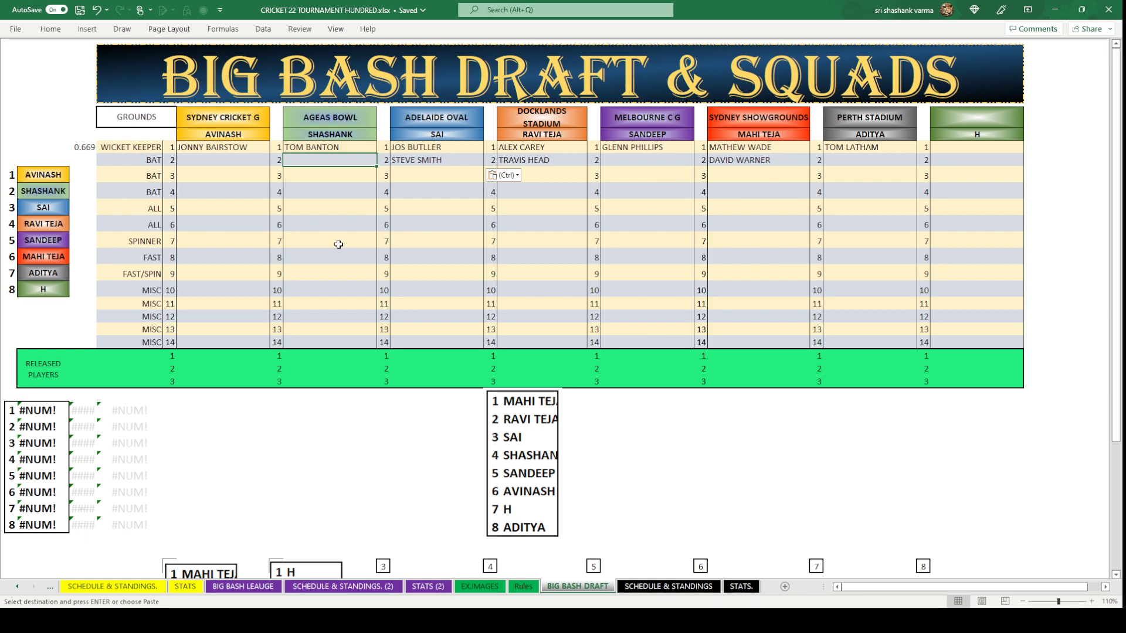
{"action": "type", "text": "ALEX HALES"}
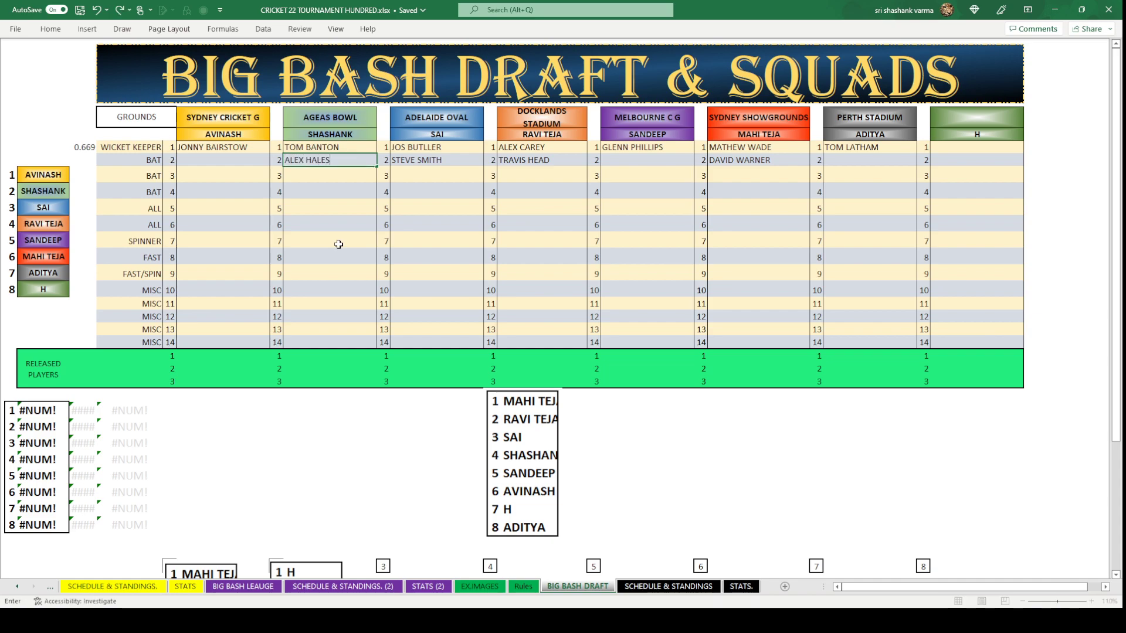
{"action": "left_click", "coordinate": [339, 244]}
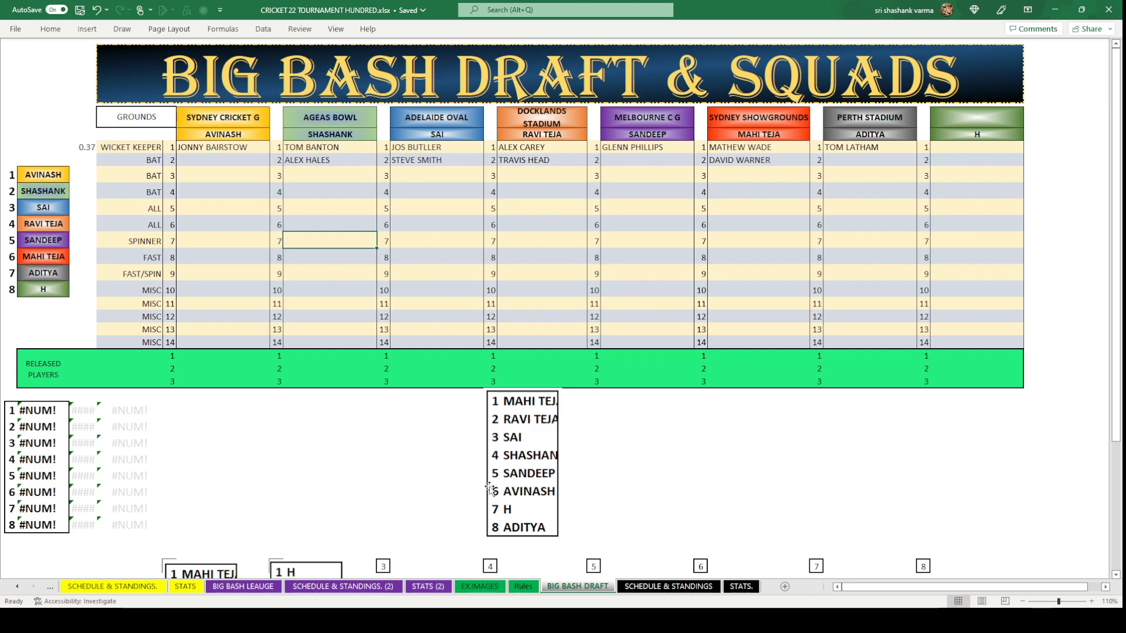
{"action": "left_click", "coordinate": [678, 158]}
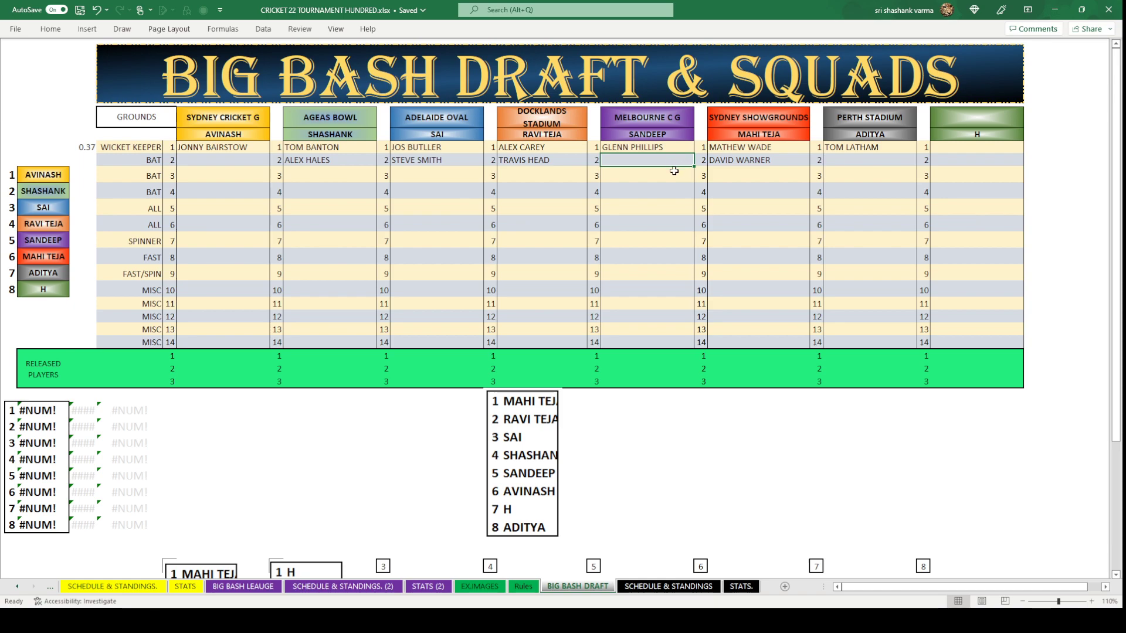
{"action": "left_click", "coordinate": [243, 587]}
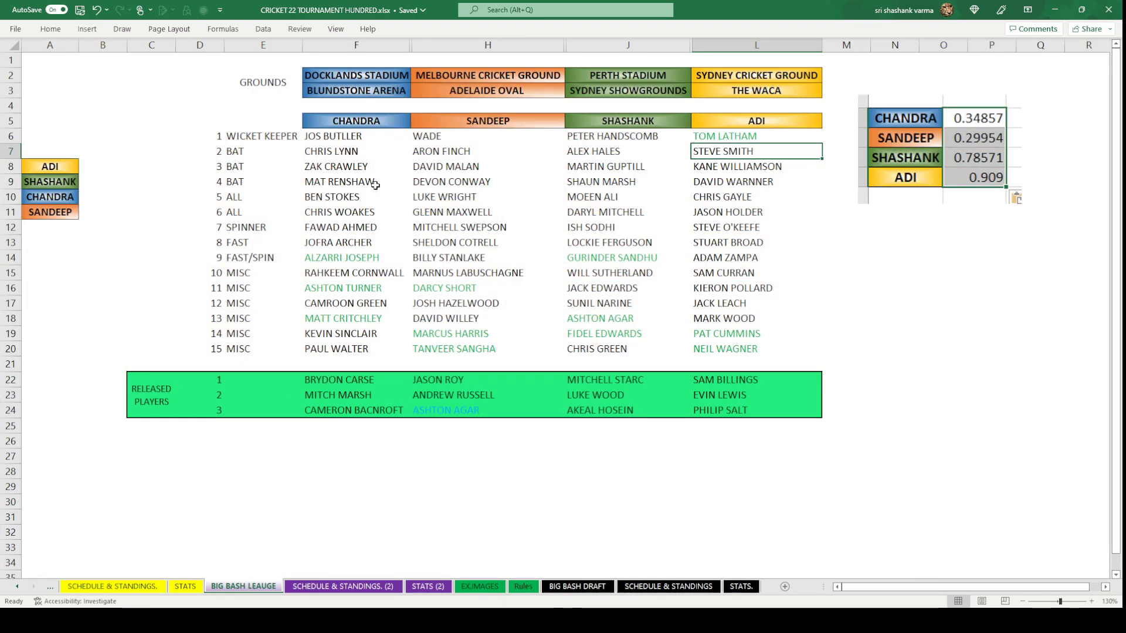
{"action": "left_click", "coordinate": [457, 168]}
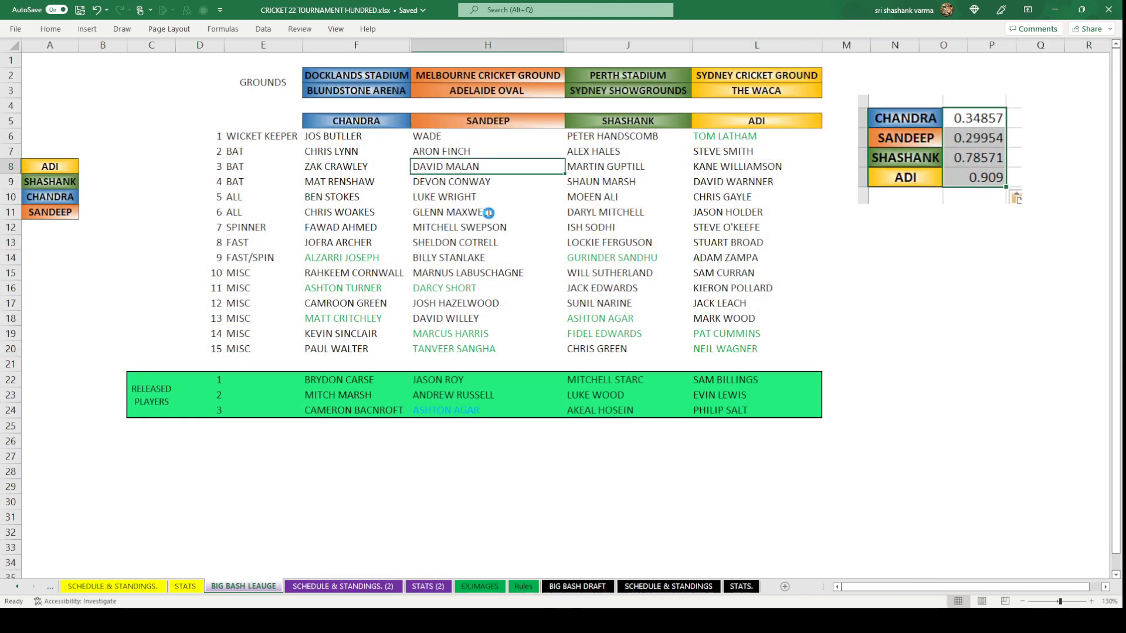
{"action": "key", "text": "ctrl+c"}
{"action": "left_click", "coordinate": [577, 587]}
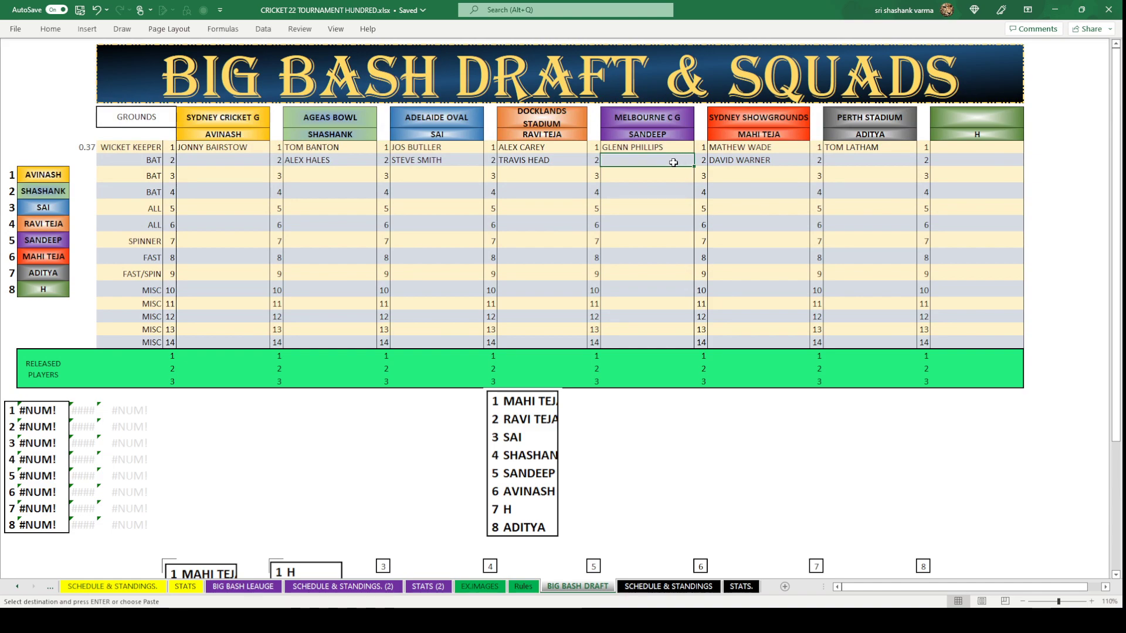
{"action": "key", "text": "ctrl+v"}
{"action": "left_click", "coordinate": [656, 241]}
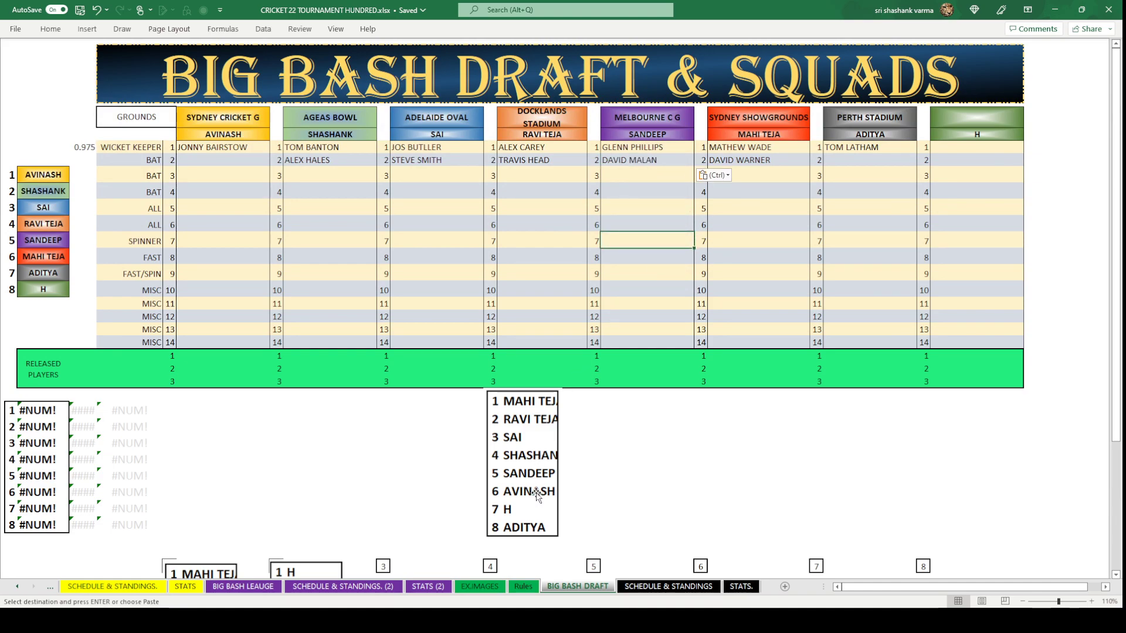
Copy DEVON CONWAY from the league sheet into the cell under JONNY BAIRSTOW.
{"action": "left_click", "coordinate": [242, 163]}
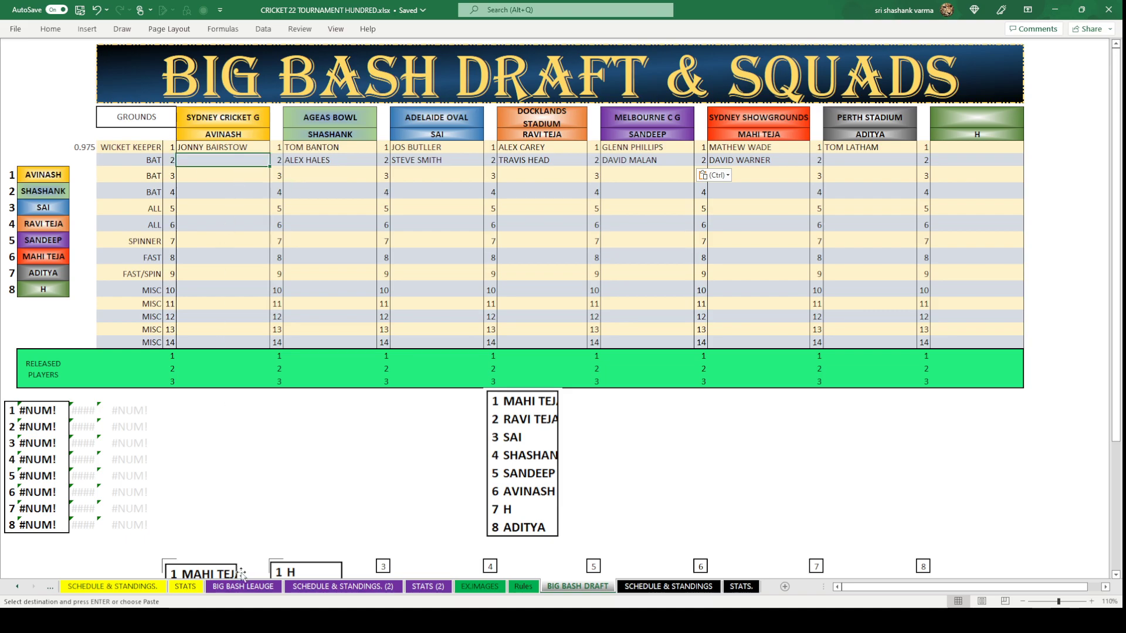
{"action": "left_click", "coordinate": [243, 586]}
{"action": "left_click", "coordinate": [466, 182]}
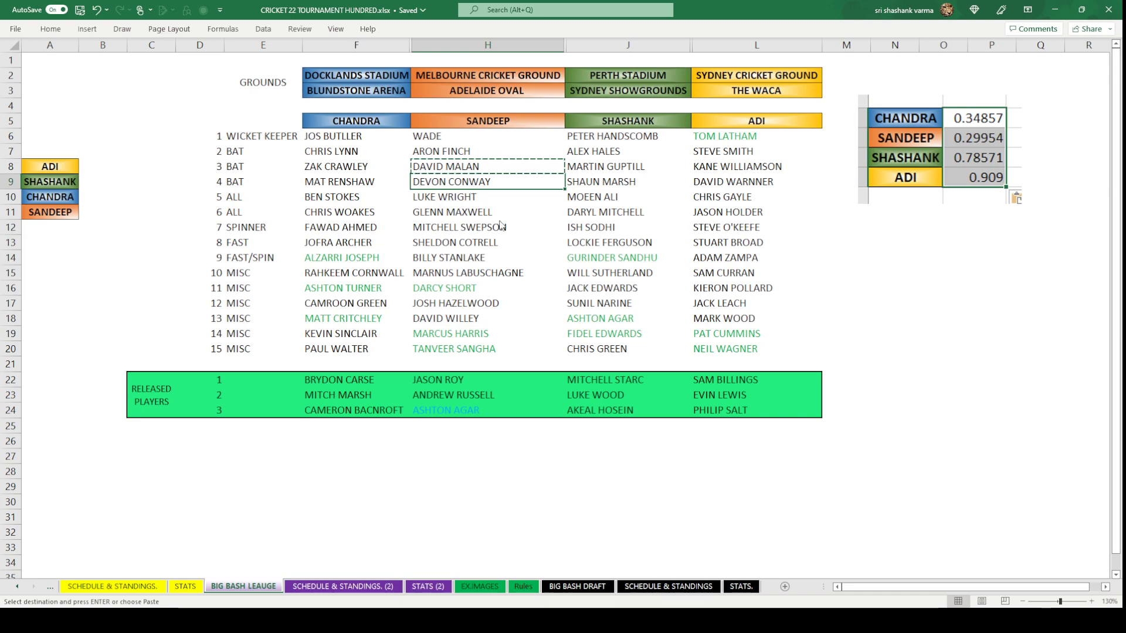
{"action": "key", "text": "ctrl+c"}
{"action": "left_click", "coordinate": [578, 586]}
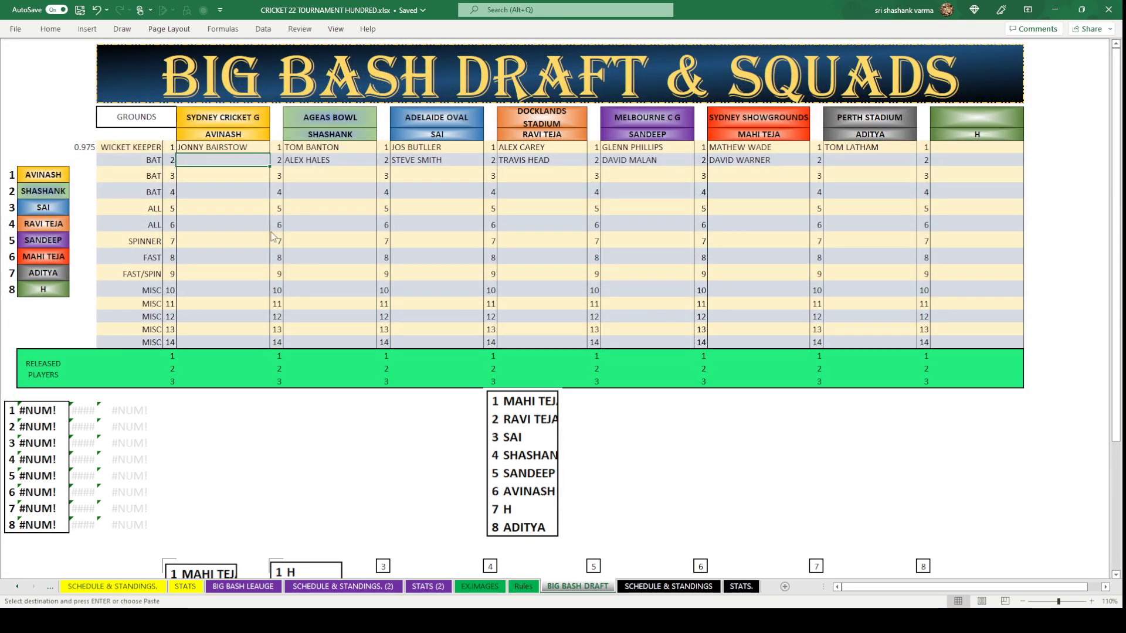
{"action": "key", "text": "ctrl+v"}
{"action": "left_click", "coordinate": [237, 245]}
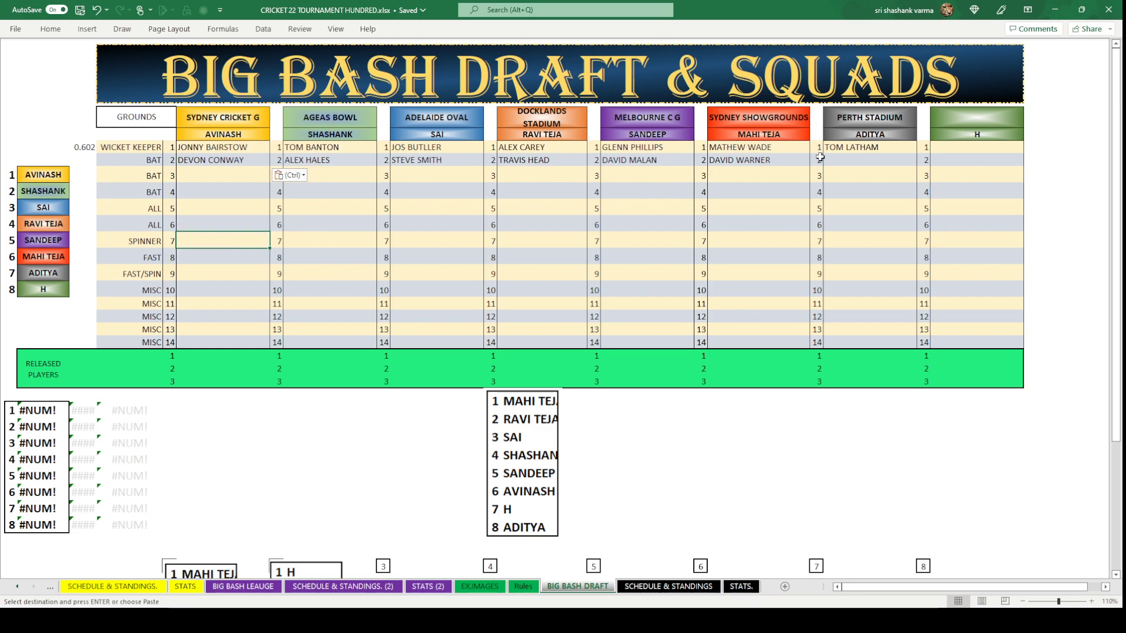
Paste MAT RENSHAW under TOM LATHAM and cut the draft-order ranking picture.
{"action": "left_click", "coordinate": [871, 161]}
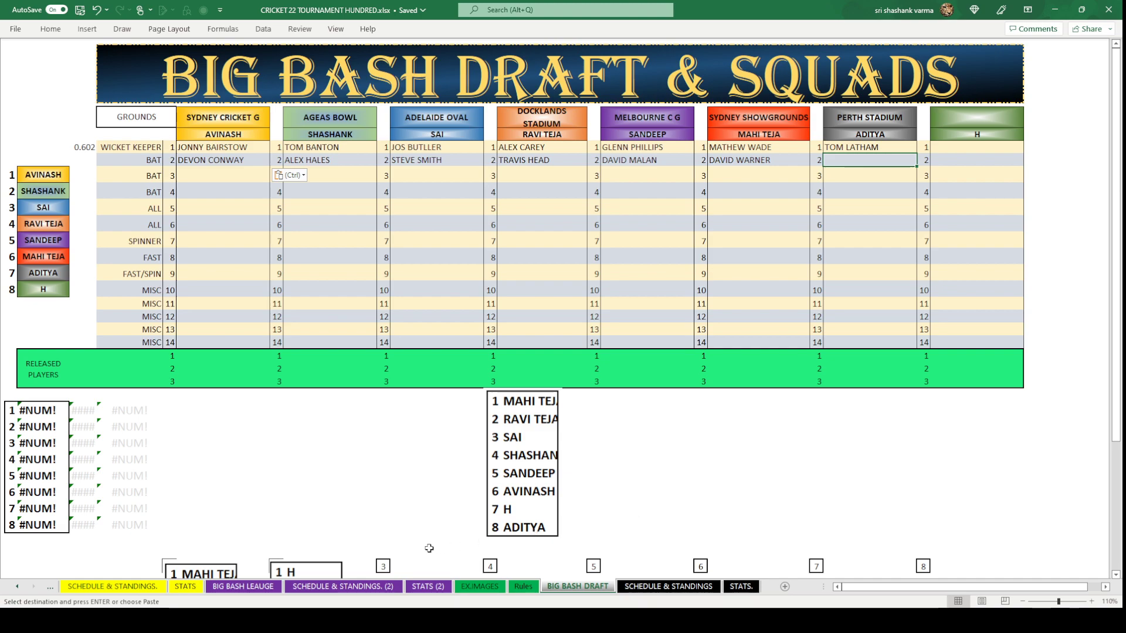
{"action": "left_click", "coordinate": [242, 586]}
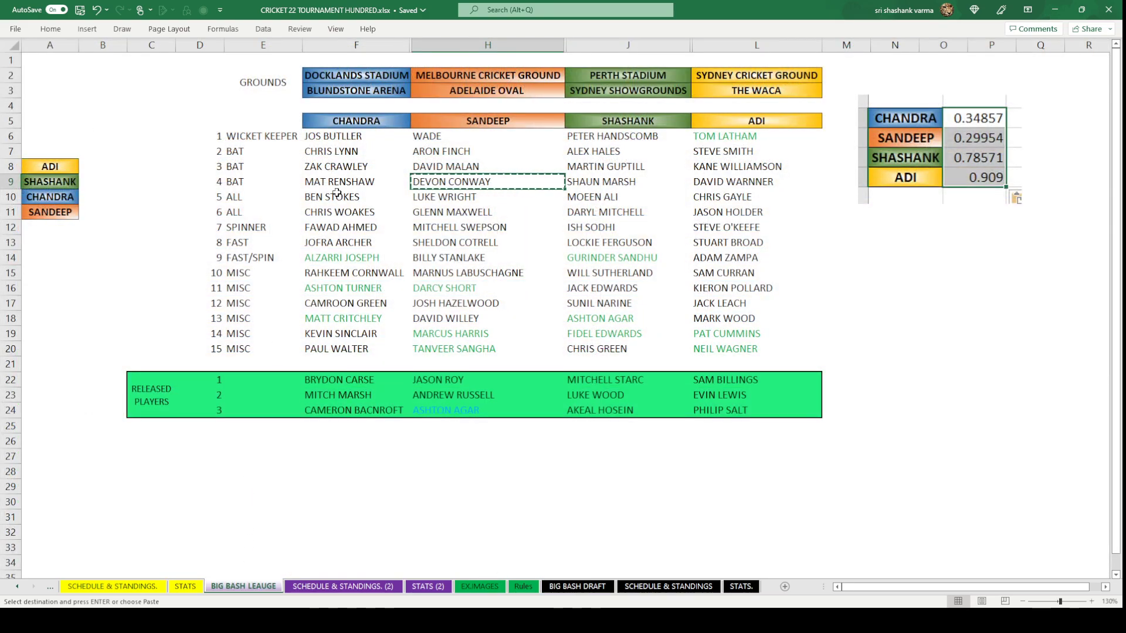
{"action": "key", "text": "Left"}
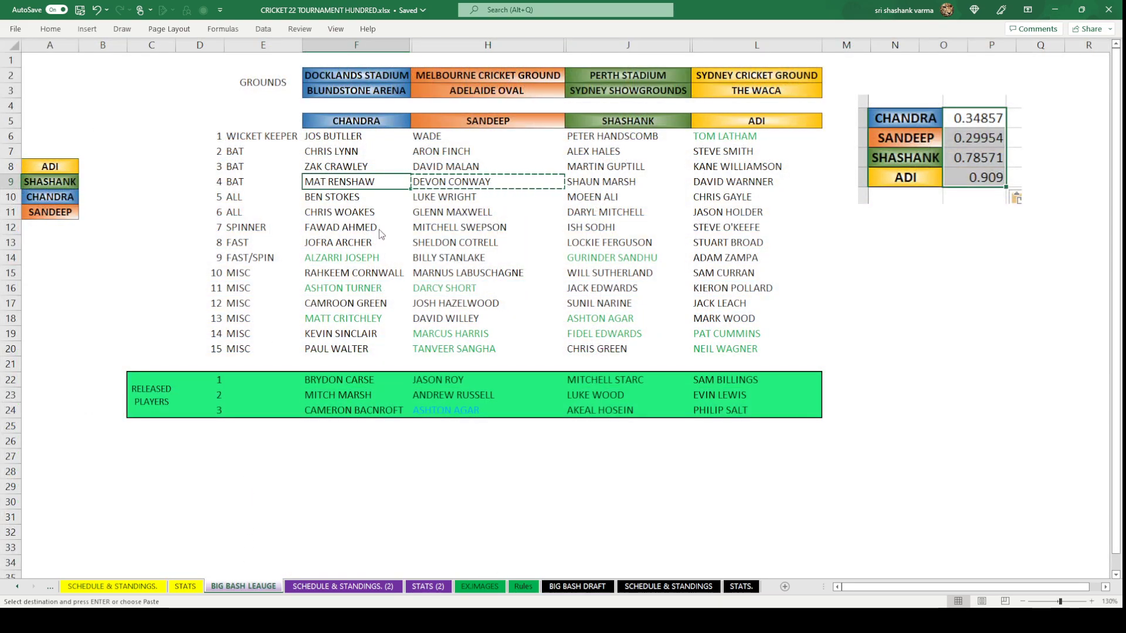
{"action": "key", "text": "ctrl+c"}
{"action": "left_click", "coordinate": [577, 587]}
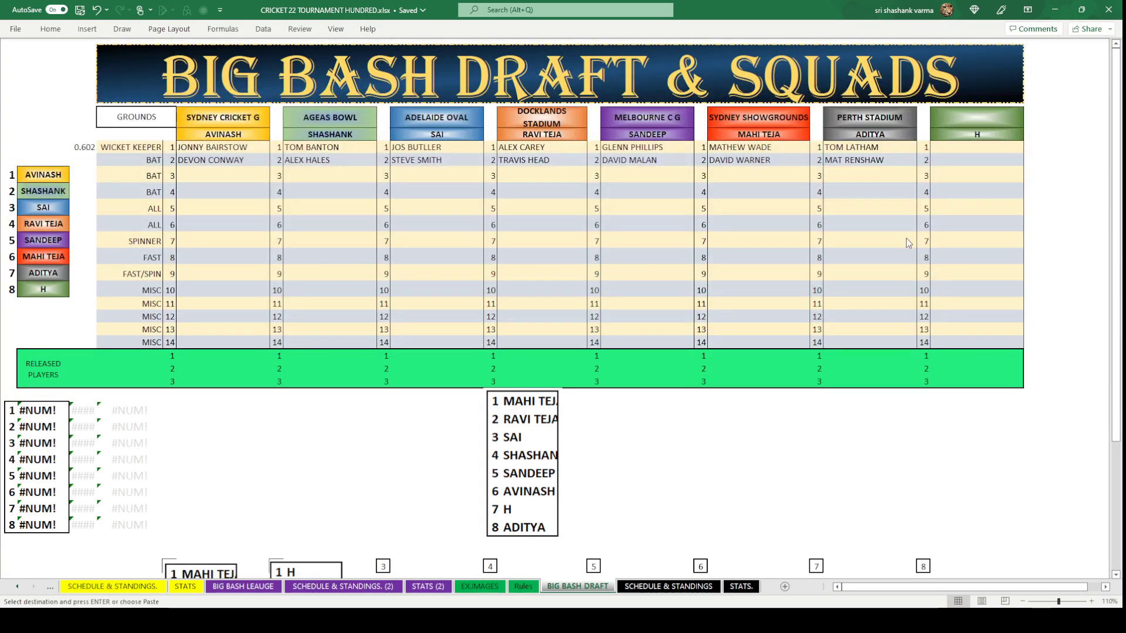
{"action": "key", "text": "ctrl+v"}
{"action": "left_click", "coordinate": [877, 257]}
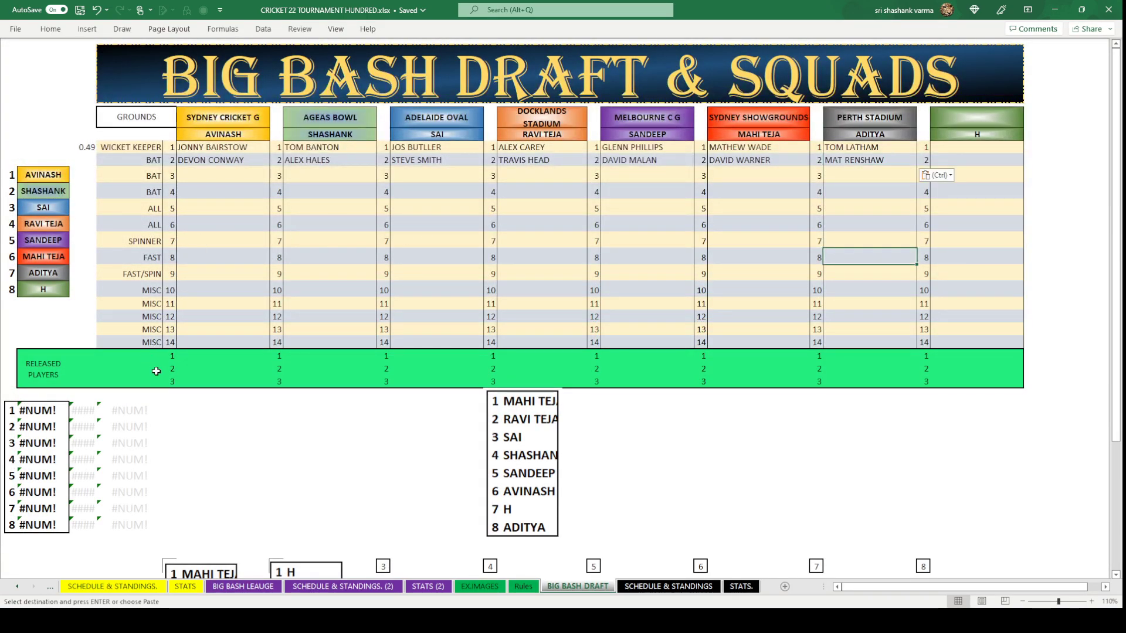
{"action": "left_click", "coordinate": [545, 456]}
{"action": "key", "text": "ctrl+x"}
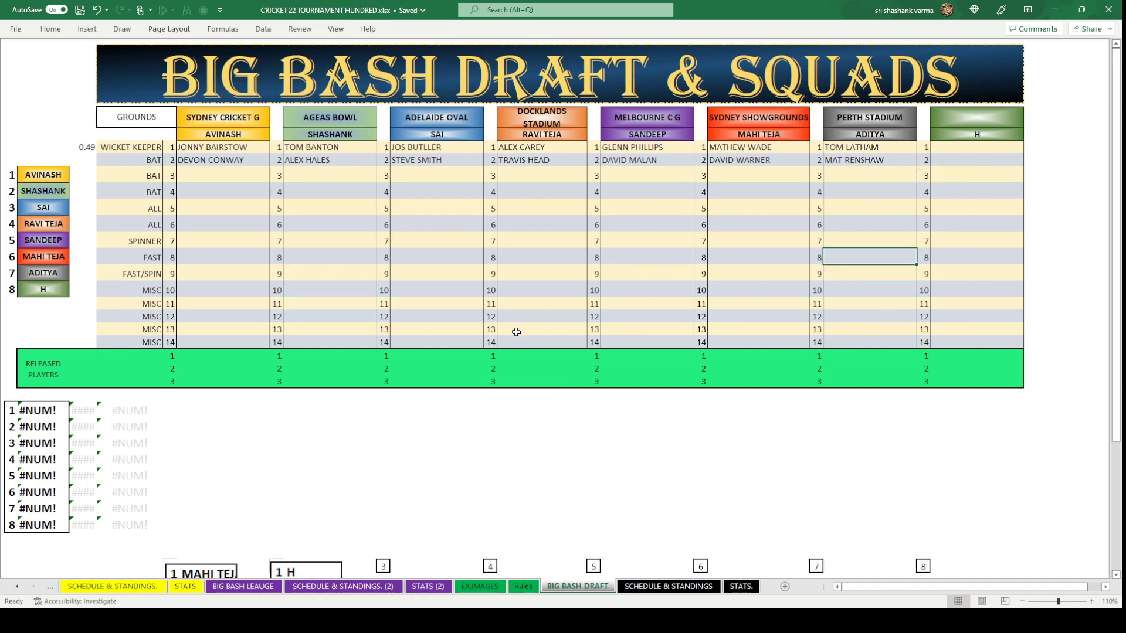
Paste the previous draft-order picture into draft box 3.
{"action": "scroll", "coordinate": [515, 330], "scroll_direction": "down", "scroll_amount": 2}
{"action": "left_click", "coordinate": [385, 456]}
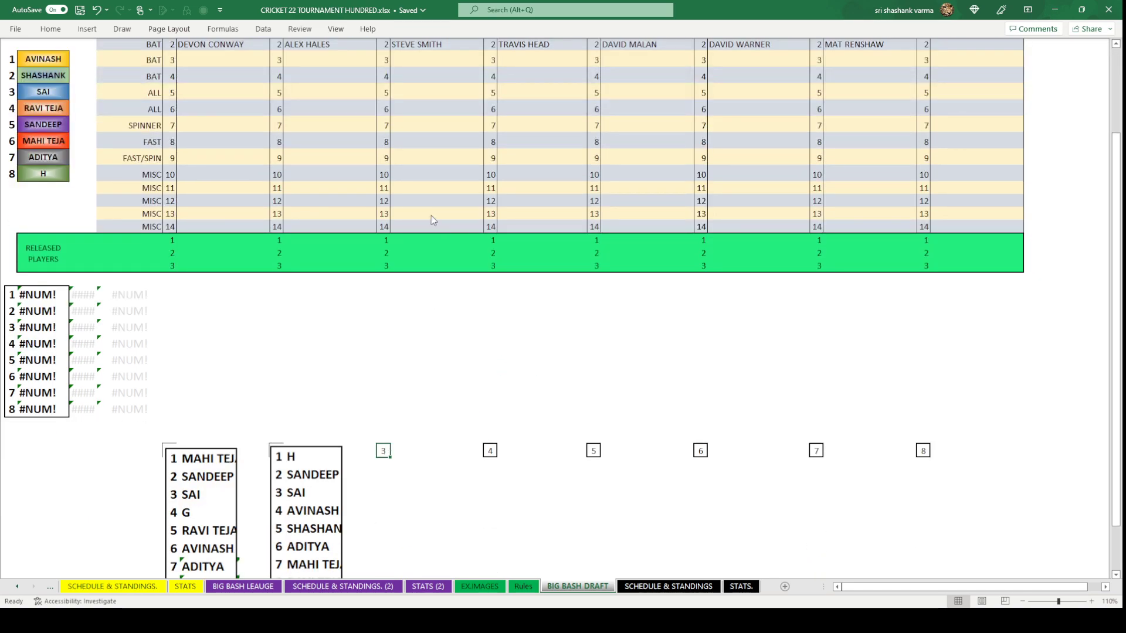
{"action": "key", "text": "ctrl+v"}
Copy the 0.49 random-number cell into the eight cells beside the team names.
{"action": "scroll", "coordinate": [442, 311], "scroll_direction": "up", "scroll_amount": 2}
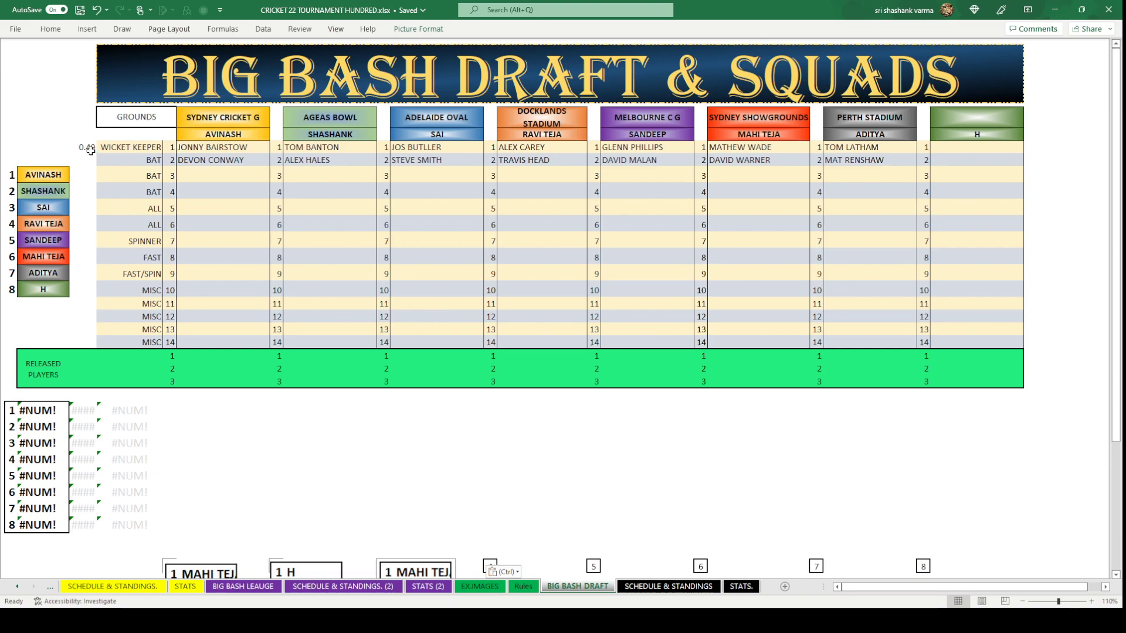
{"action": "key", "text": "ctrl+c"}
{"action": "left_click_drag", "start_coordinate": [83, 174], "coordinate": [82, 284]}
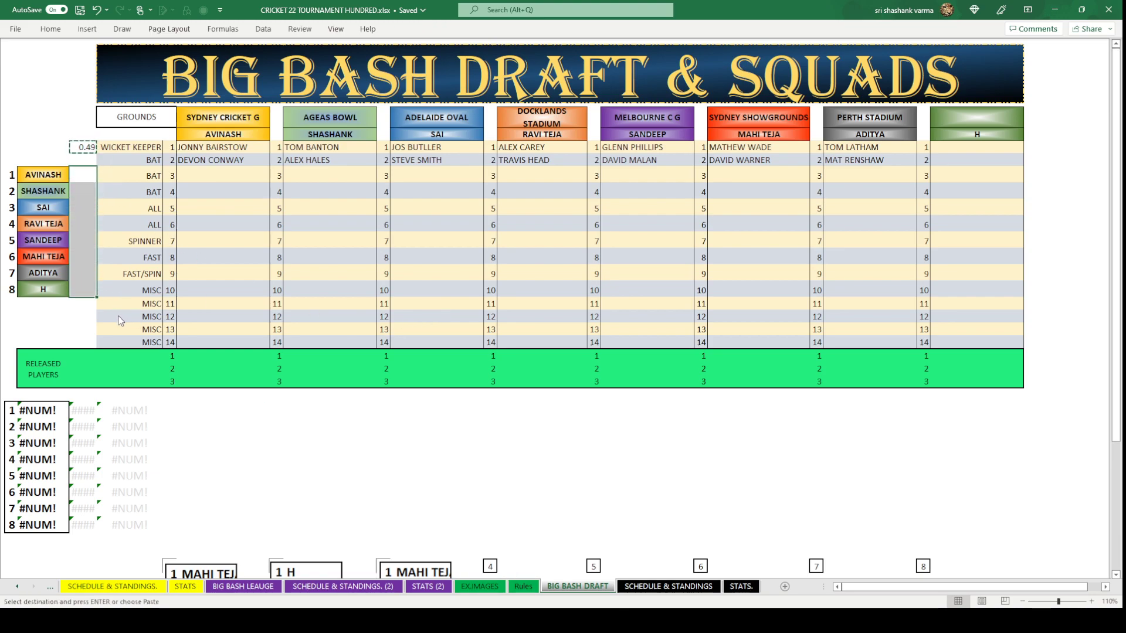
{"action": "key", "text": "ctrl+v"}
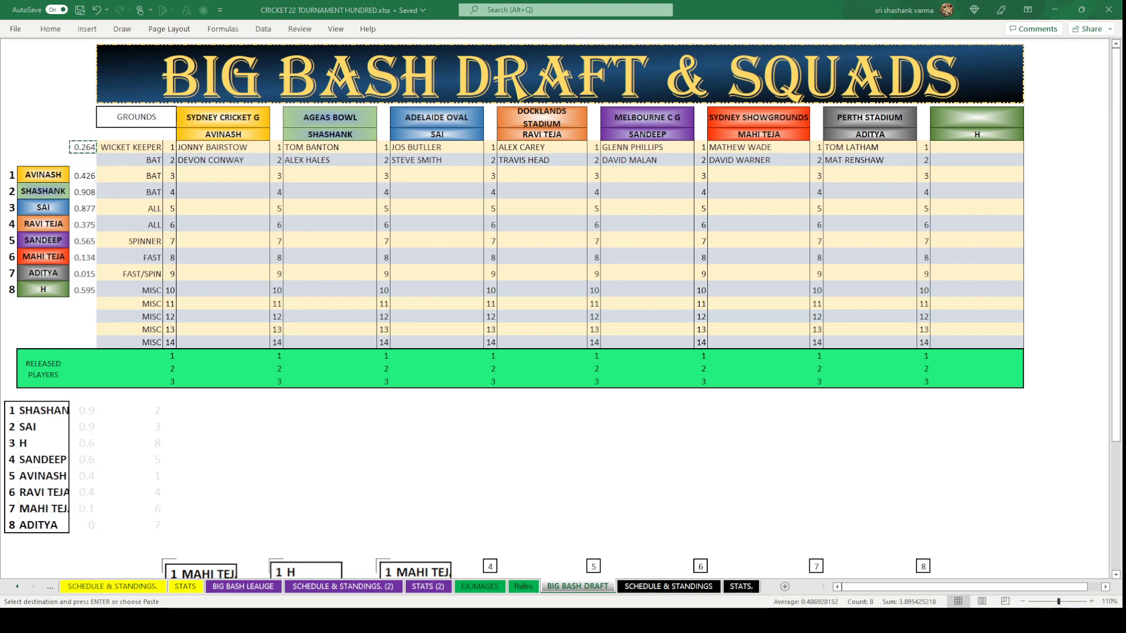
{"action": "key", "text": "Escape"}
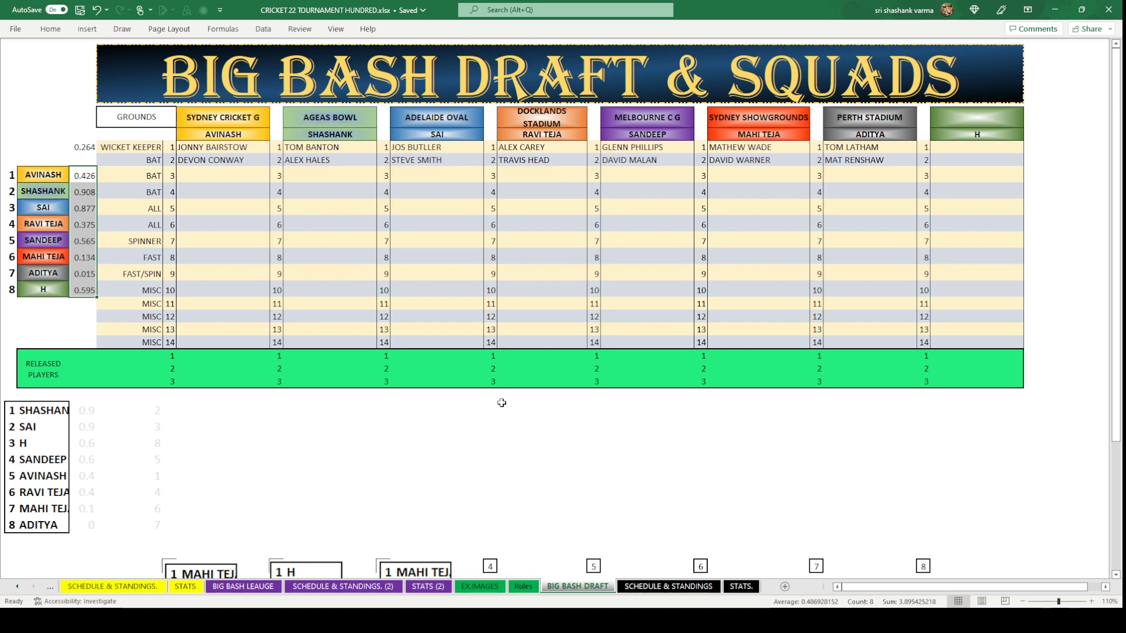
{"action": "left_click", "coordinate": [493, 398]}
Paste the new draft order led by SHASHANK, SAI and H as a picture, then clear the random numbers.
{"action": "key", "text": "ctrl+v"}
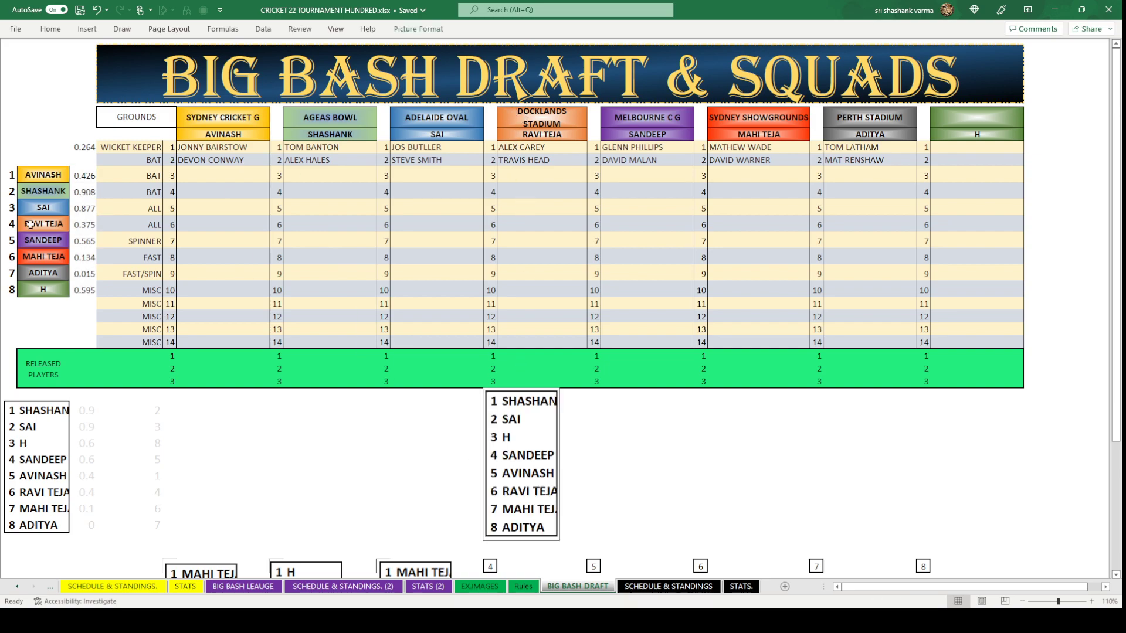
{"action": "left_click_drag", "start_coordinate": [85, 175], "coordinate": [82, 290]}
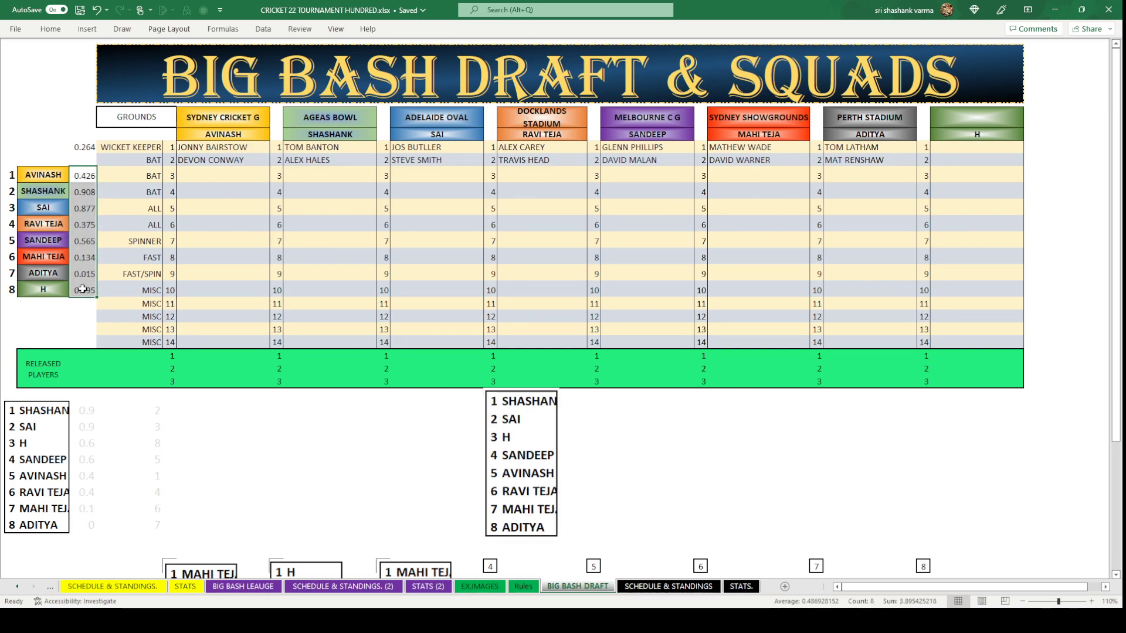
{"action": "key", "text": "Delete"}
{"action": "left_click", "coordinate": [651, 475]}
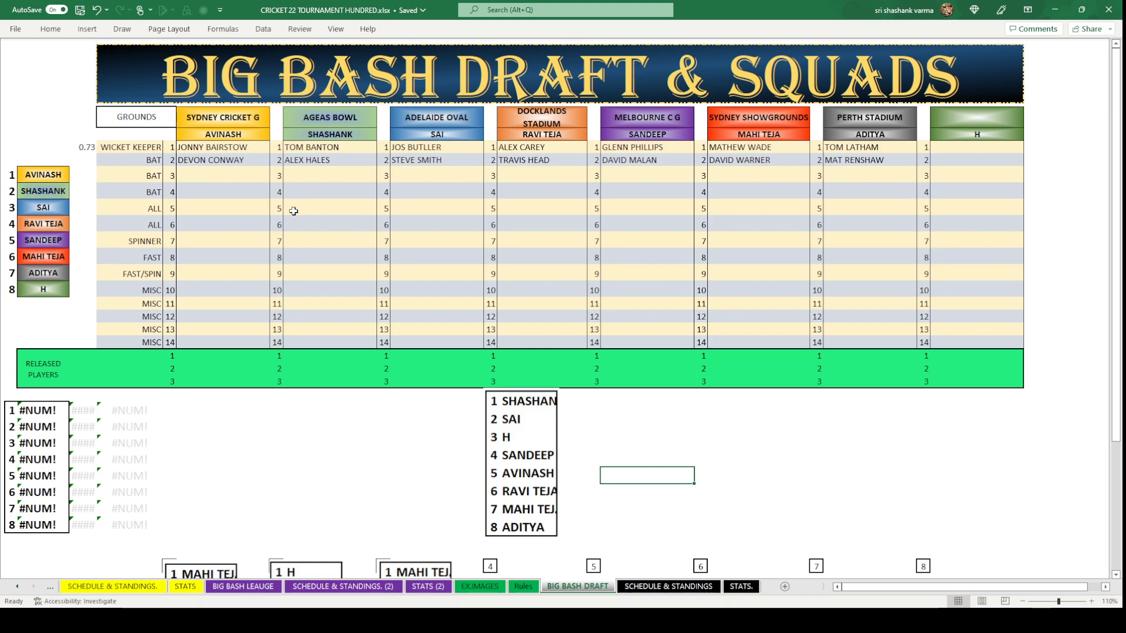
Copy ZAK CRAWLEY from the BIG BASH LEAUGE sheet into the AGEAS BOWL round 3 slot.
{"action": "left_click", "coordinate": [327, 173]}
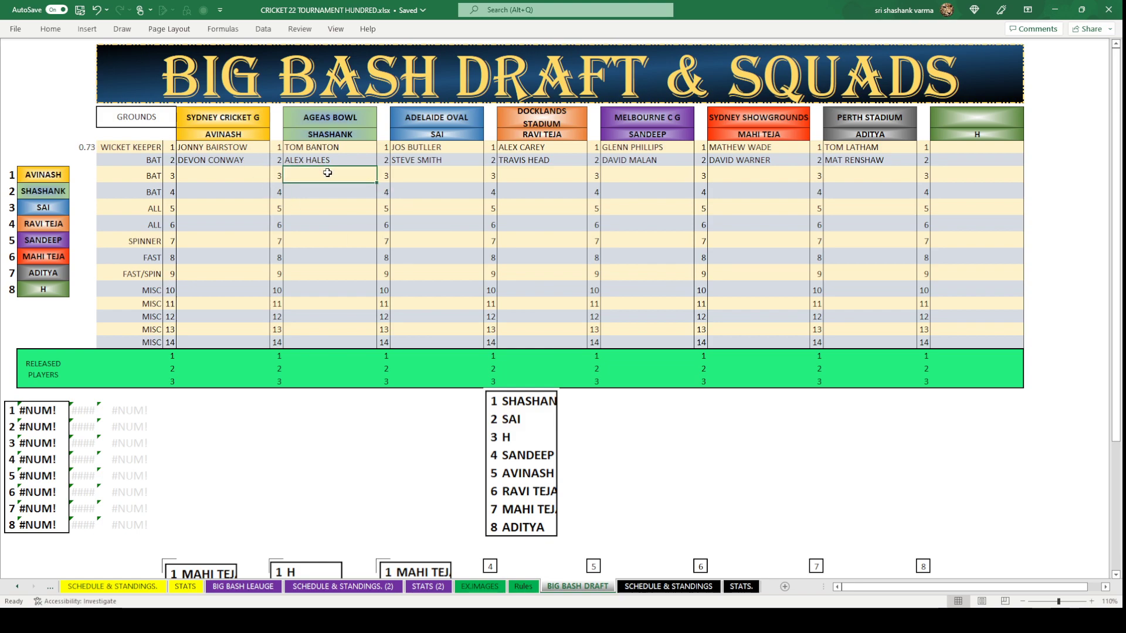
{"action": "left_click", "coordinate": [243, 587]}
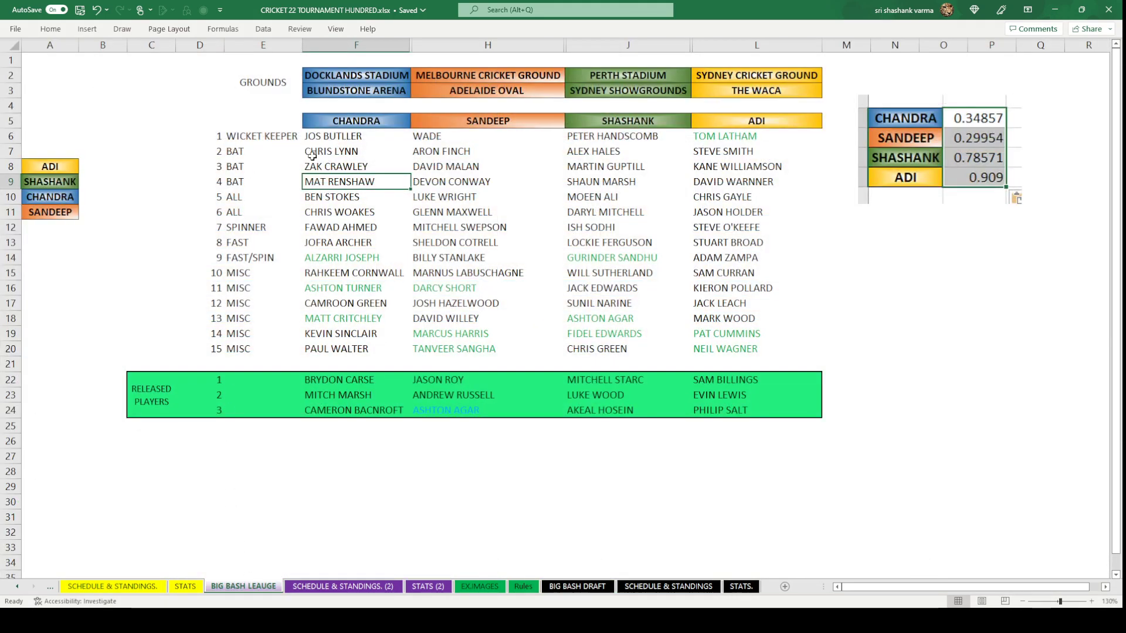
{"action": "left_click", "coordinate": [333, 171]}
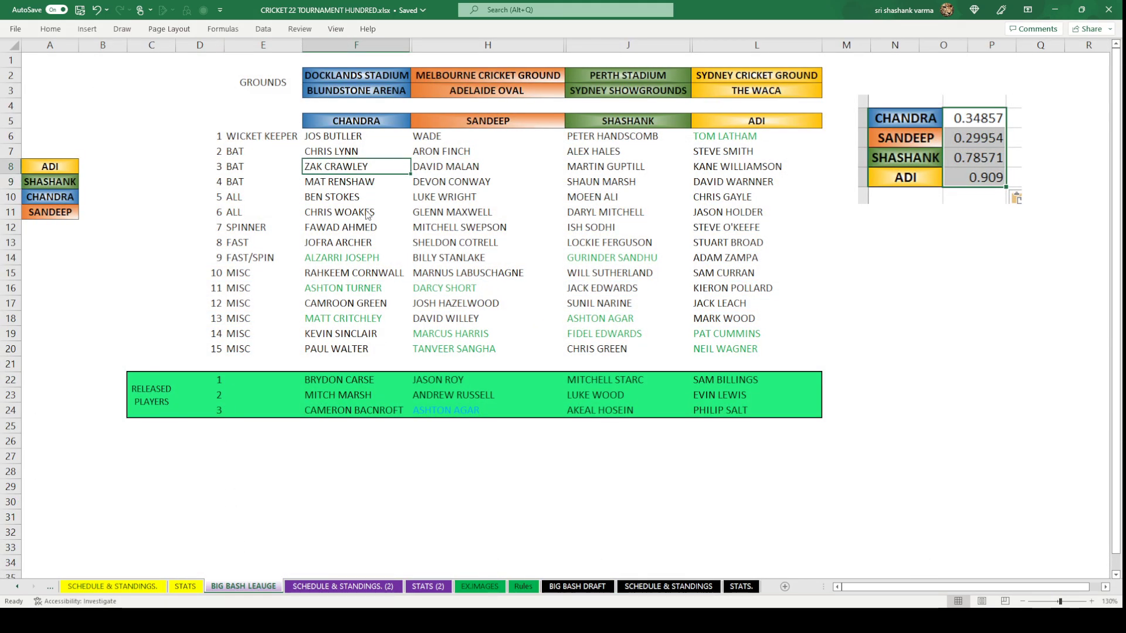
{"action": "key", "text": "ctrl+c"}
{"action": "left_click", "coordinate": [577, 587]}
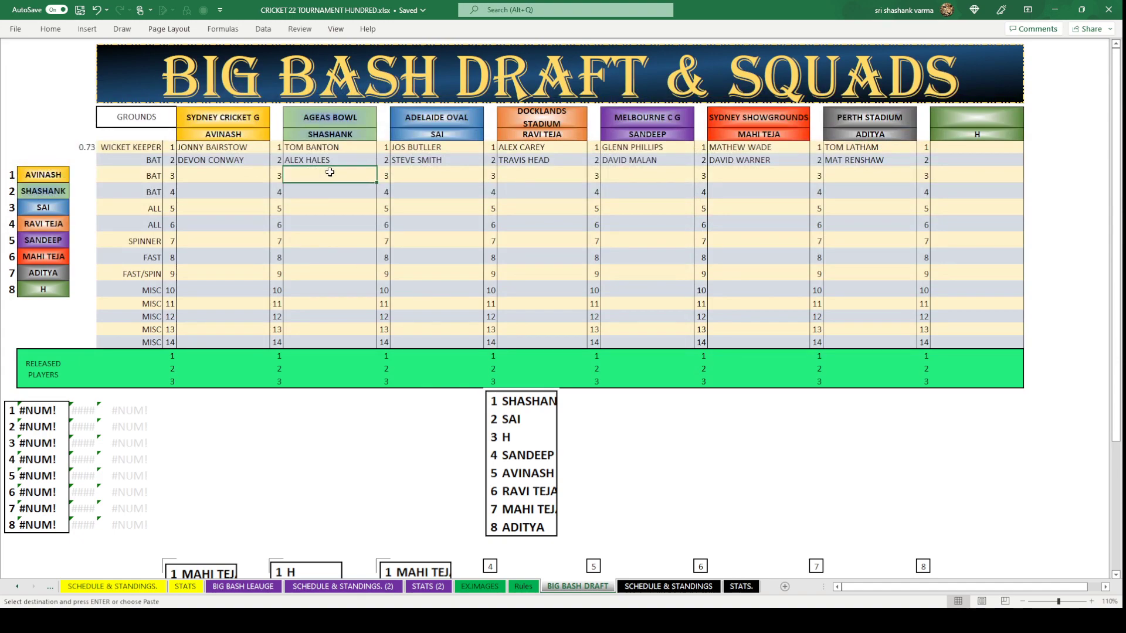
{"action": "key", "text": "ctrl+v"}
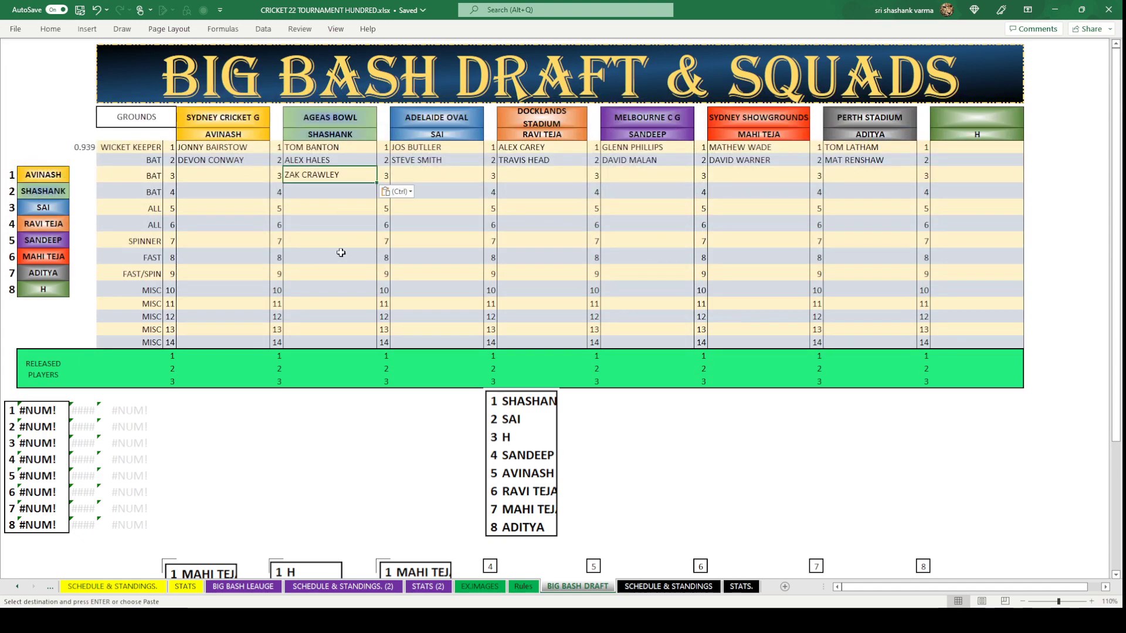
{"action": "left_click", "coordinate": [339, 254]}
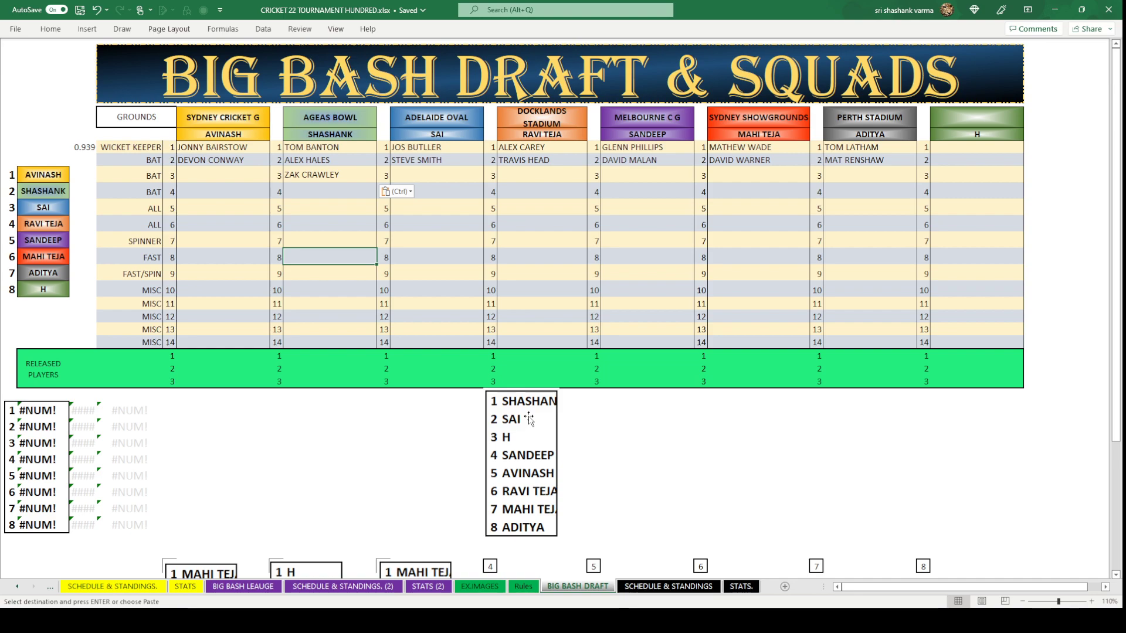
Copy KANE WILLIAMSON into the ADELAIDE OVAL round 3 slot.
{"action": "left_click", "coordinate": [451, 178]}
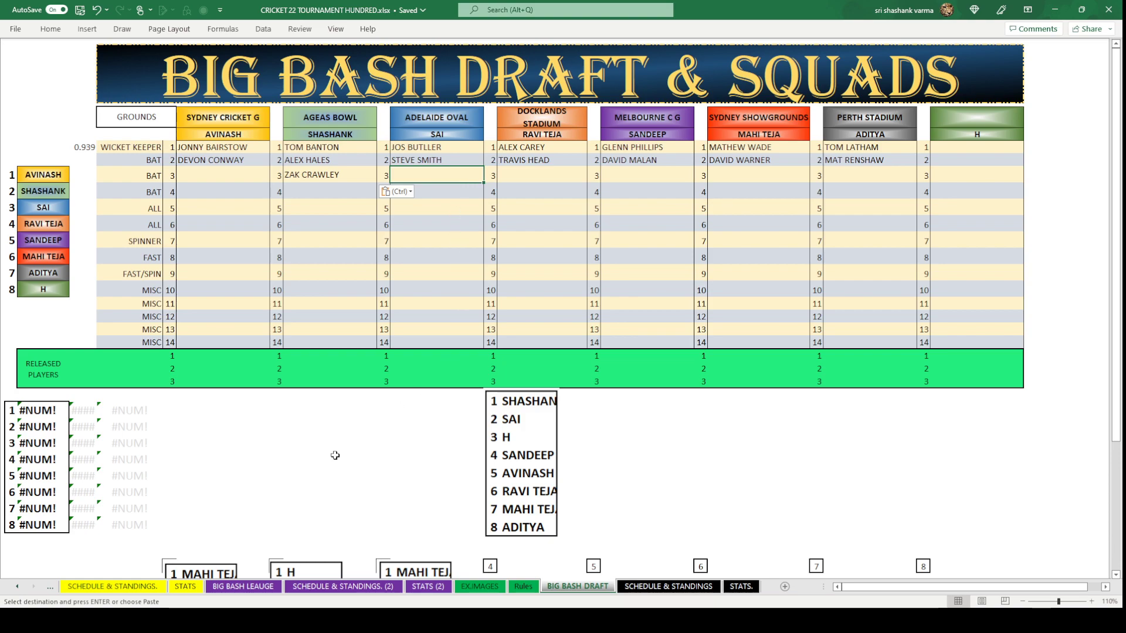
{"action": "left_click", "coordinate": [252, 587]}
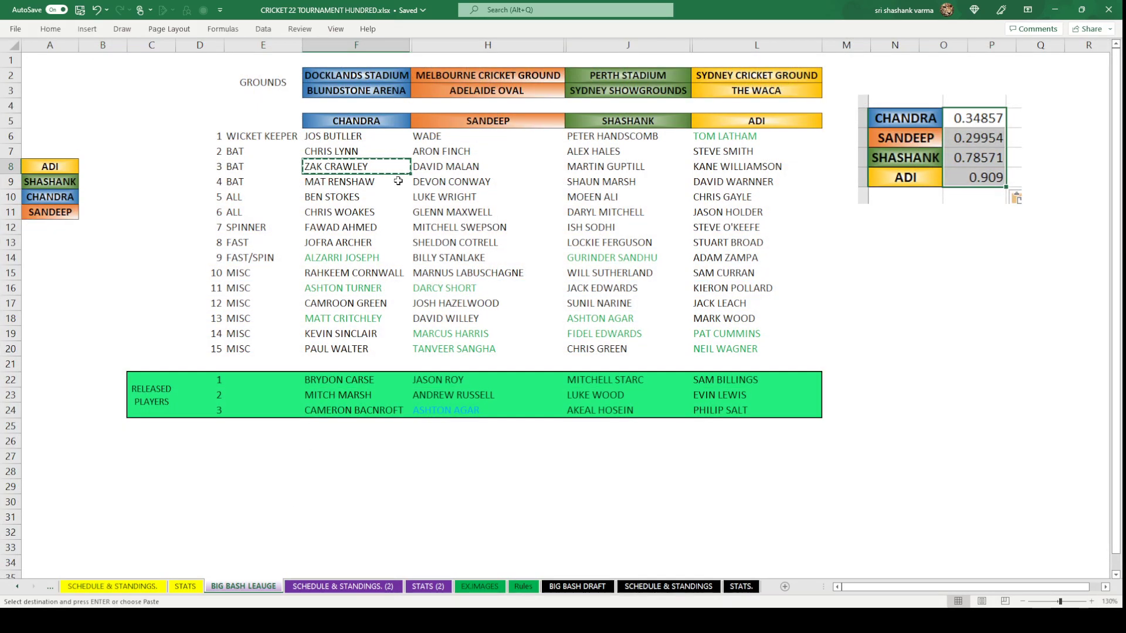
{"action": "left_click", "coordinate": [769, 171]}
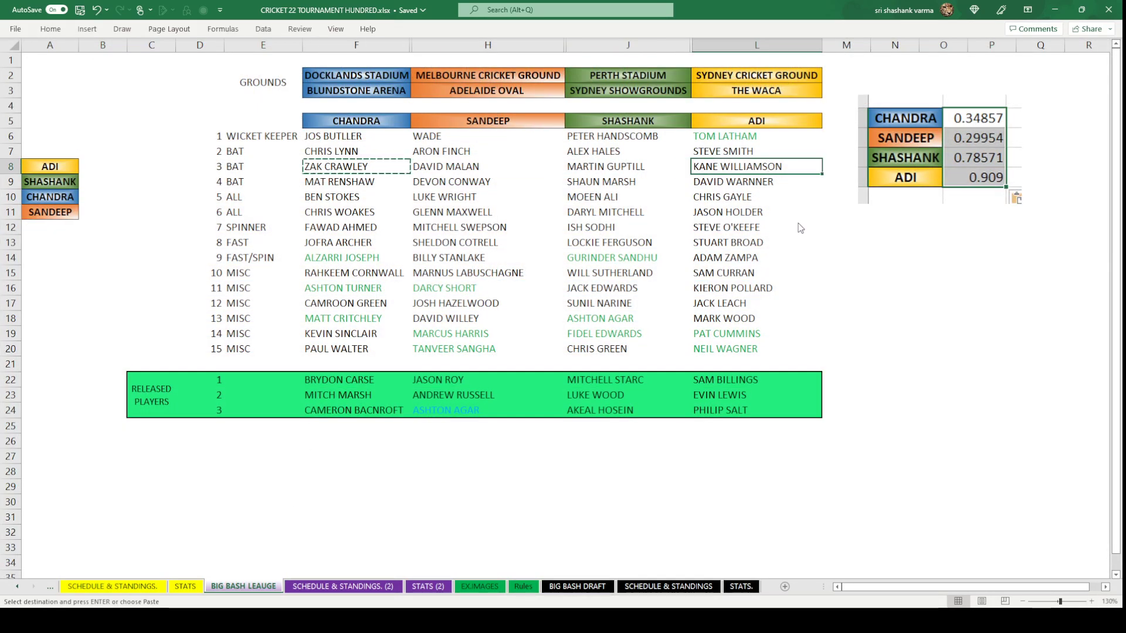
{"action": "key", "text": "ctrl+c"}
{"action": "left_click", "coordinate": [577, 587]}
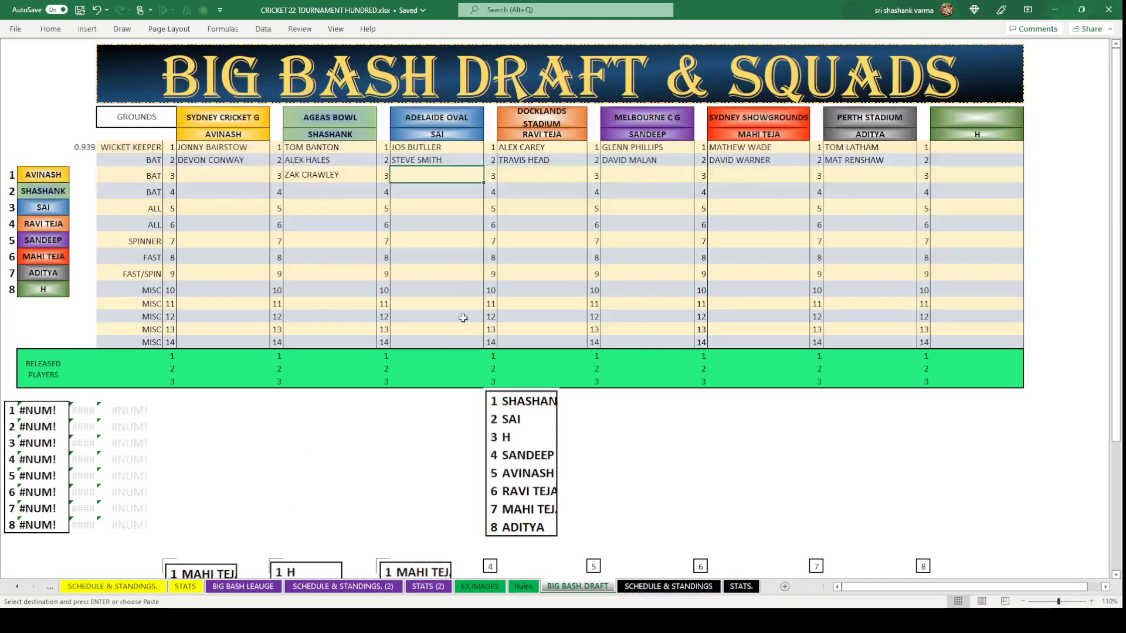
{"action": "key", "text": "ctrl+v"}
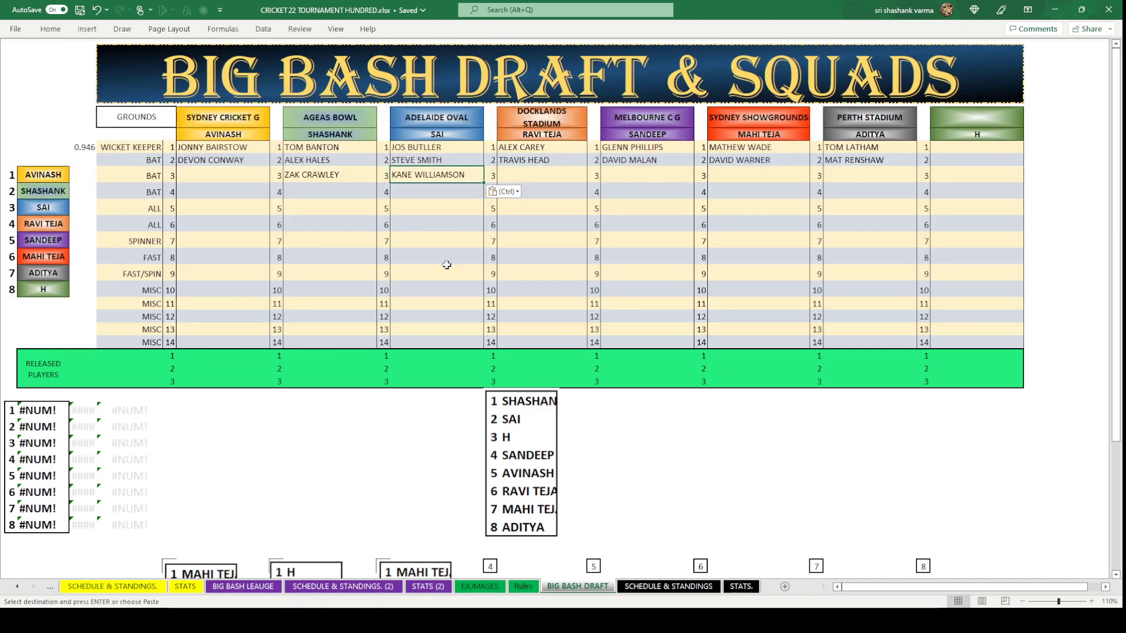
{"action": "left_click", "coordinate": [445, 268]}
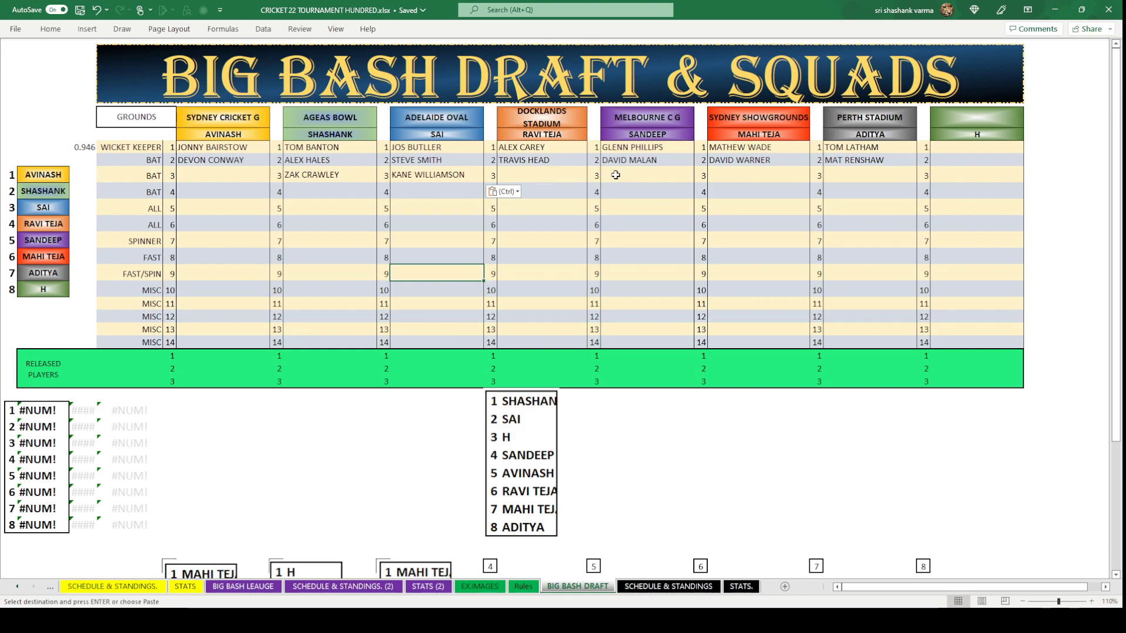
Put SHAUN MARSH into the MELBOURNE C G round 3 slot.
{"action": "left_click", "coordinate": [635, 175]}
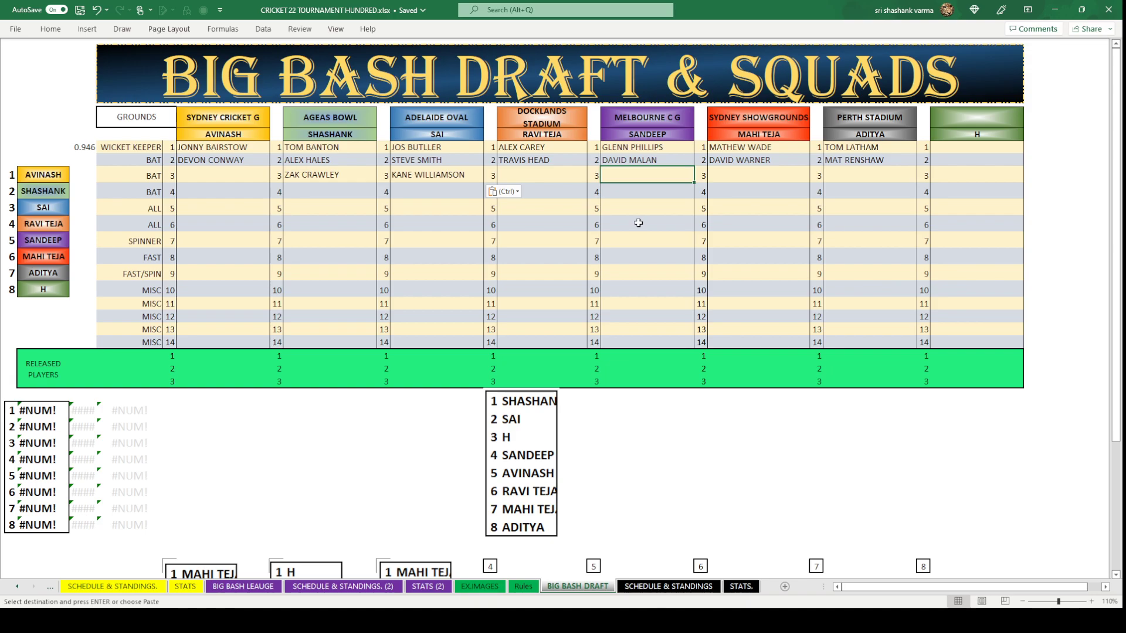
{"action": "left_click", "coordinate": [243, 587]}
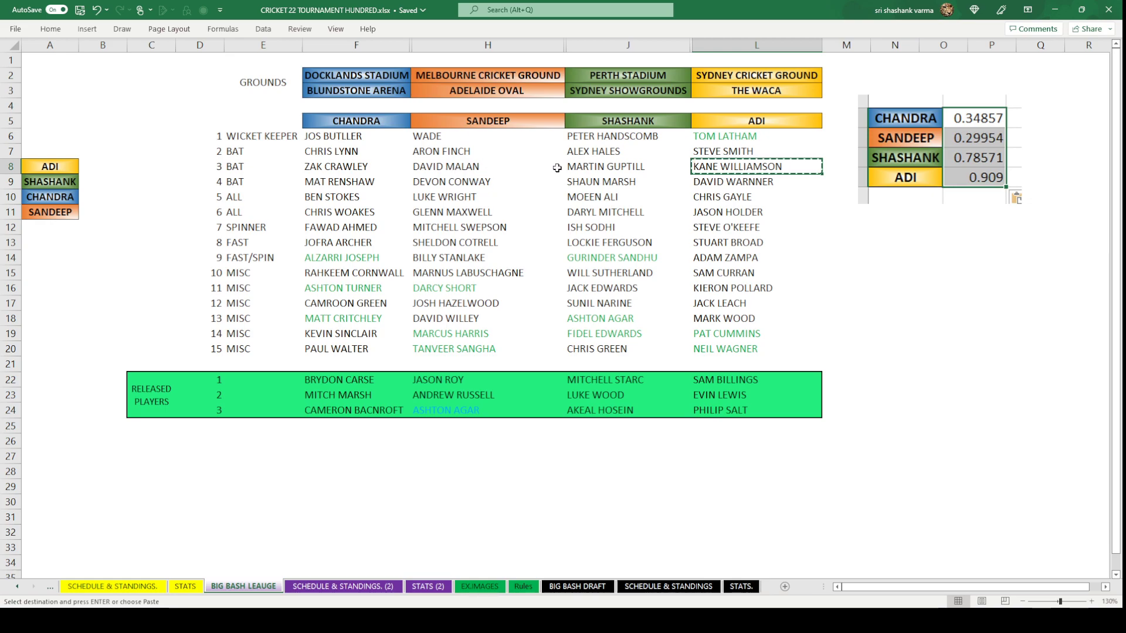
{"action": "left_click", "coordinate": [587, 182]}
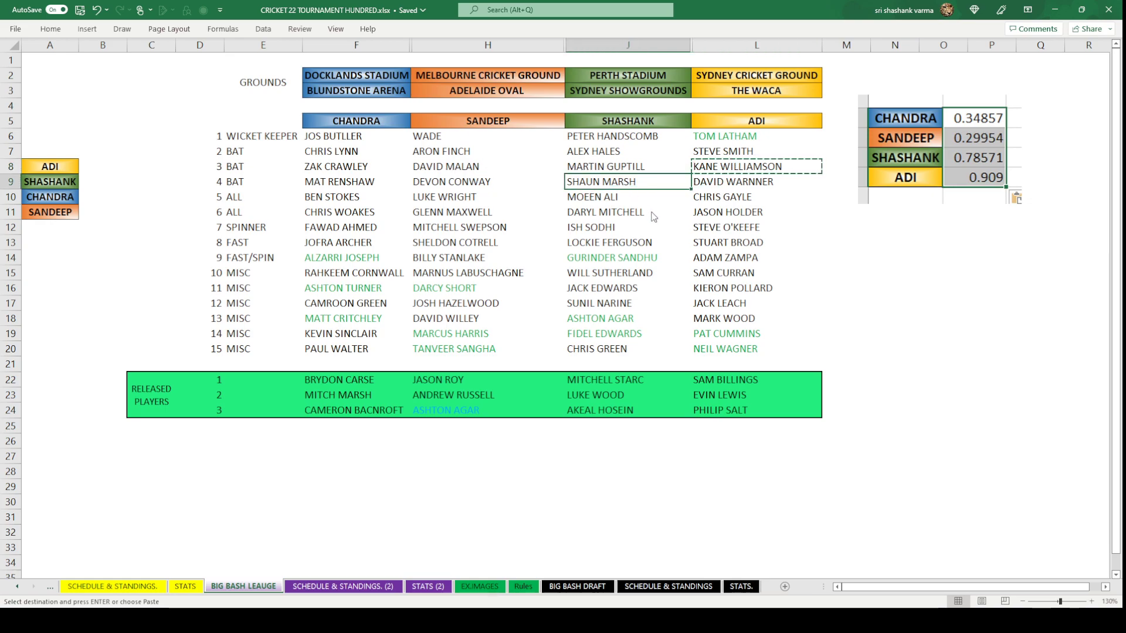
{"action": "left_click", "coordinate": [578, 586]}
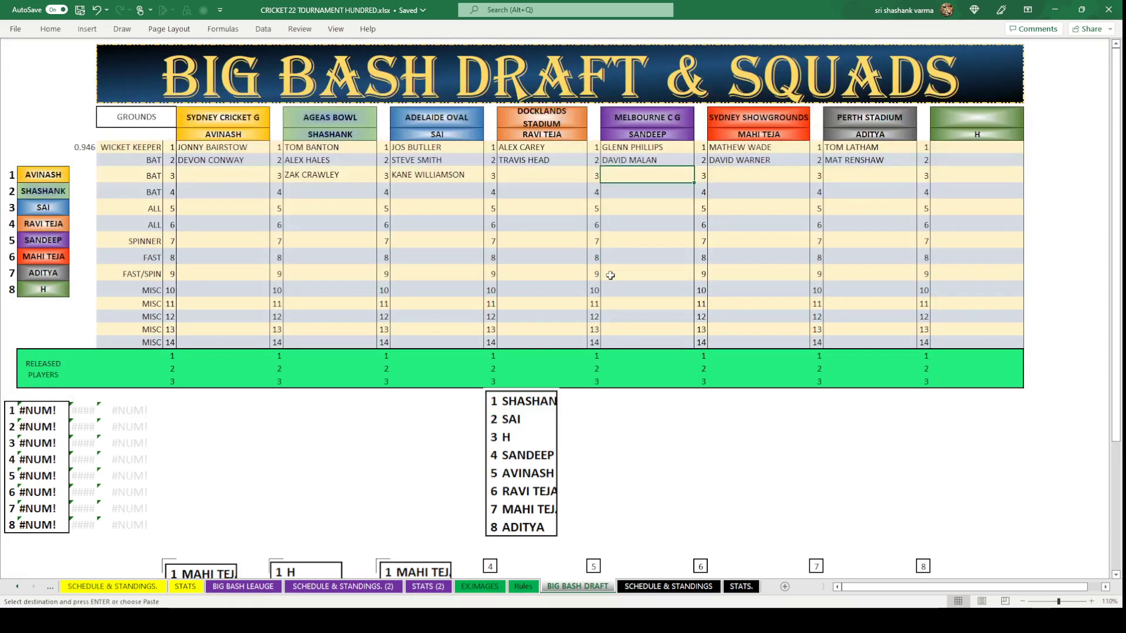
{"action": "type", "text": "SHAUN MARSH"}
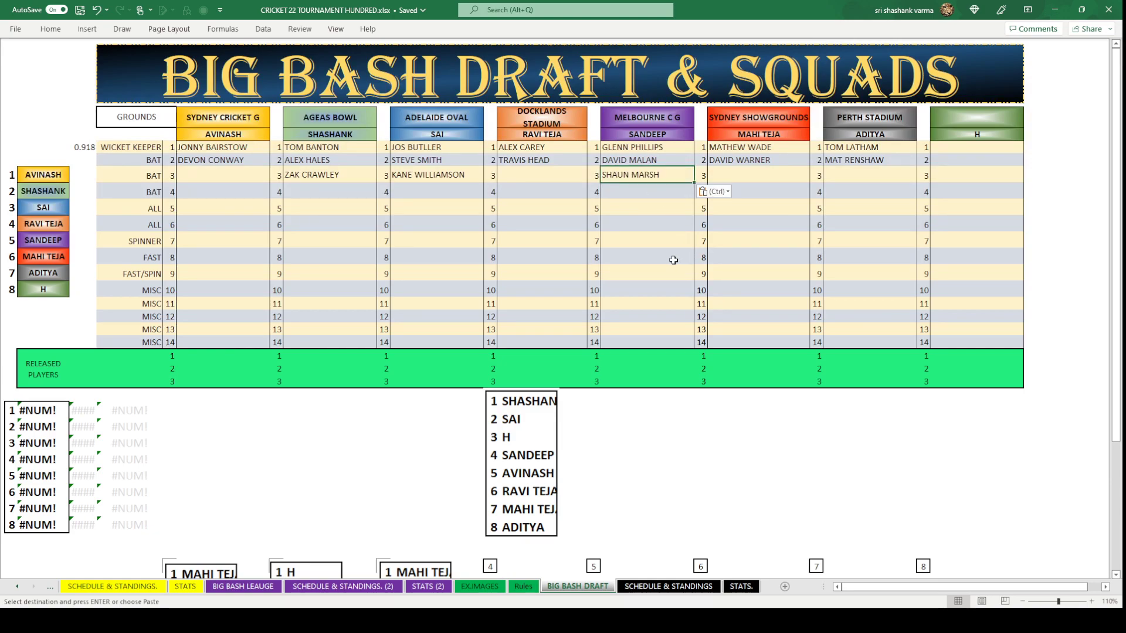
{"action": "left_click", "coordinate": [673, 259]}
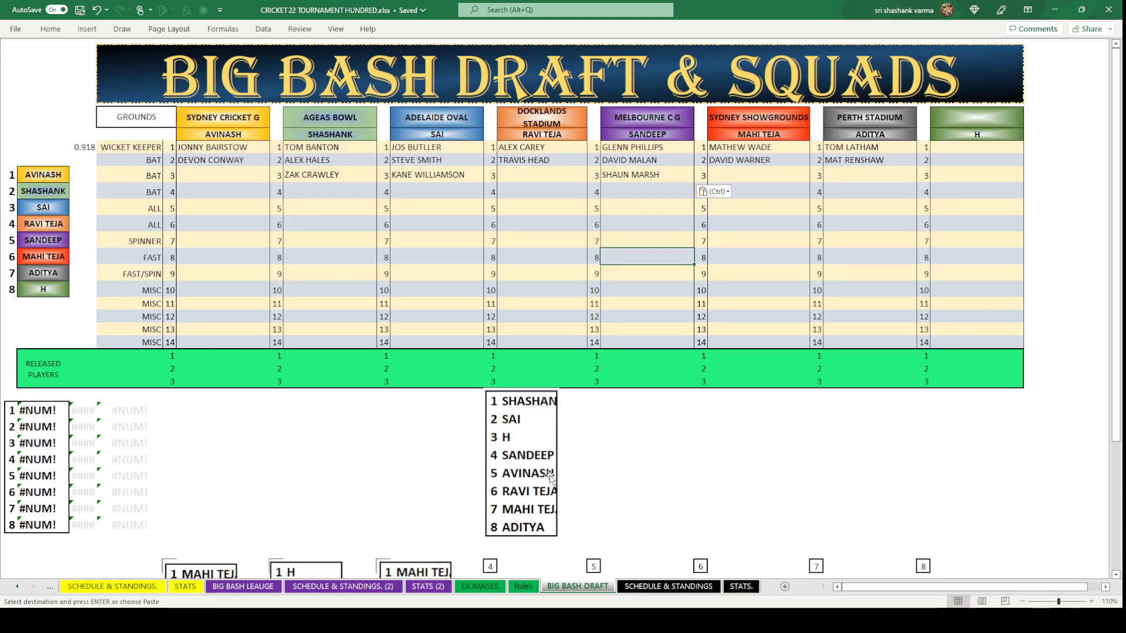
Copy MARTIN GUPTILL into the AVINASH round 3 slot.
{"action": "left_click", "coordinate": [230, 170]}
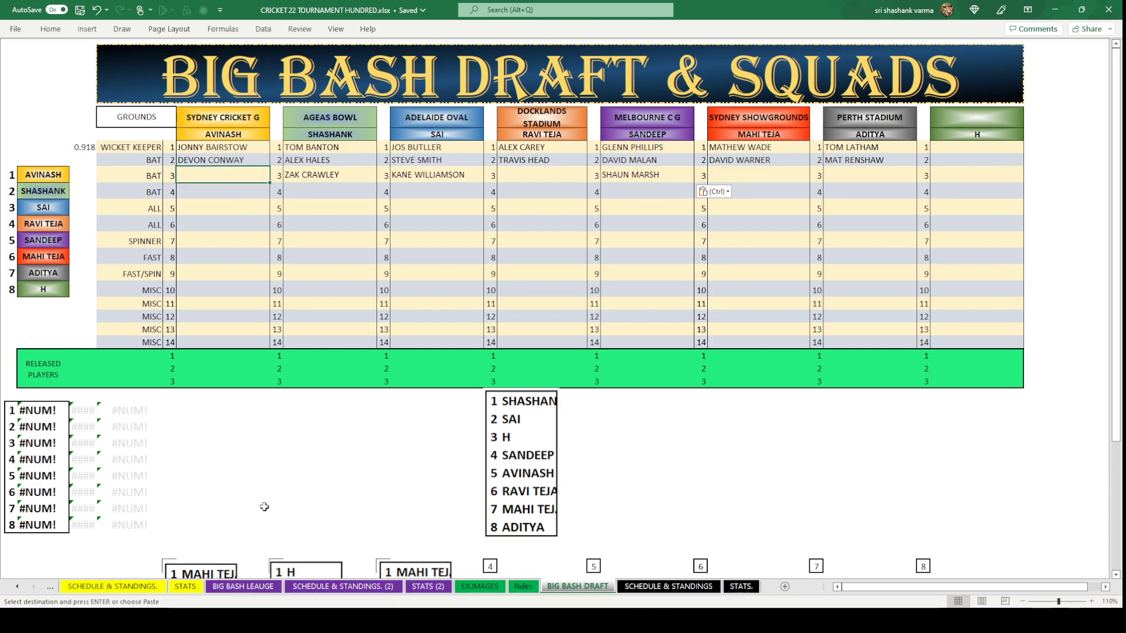
{"action": "left_click", "coordinate": [256, 587]}
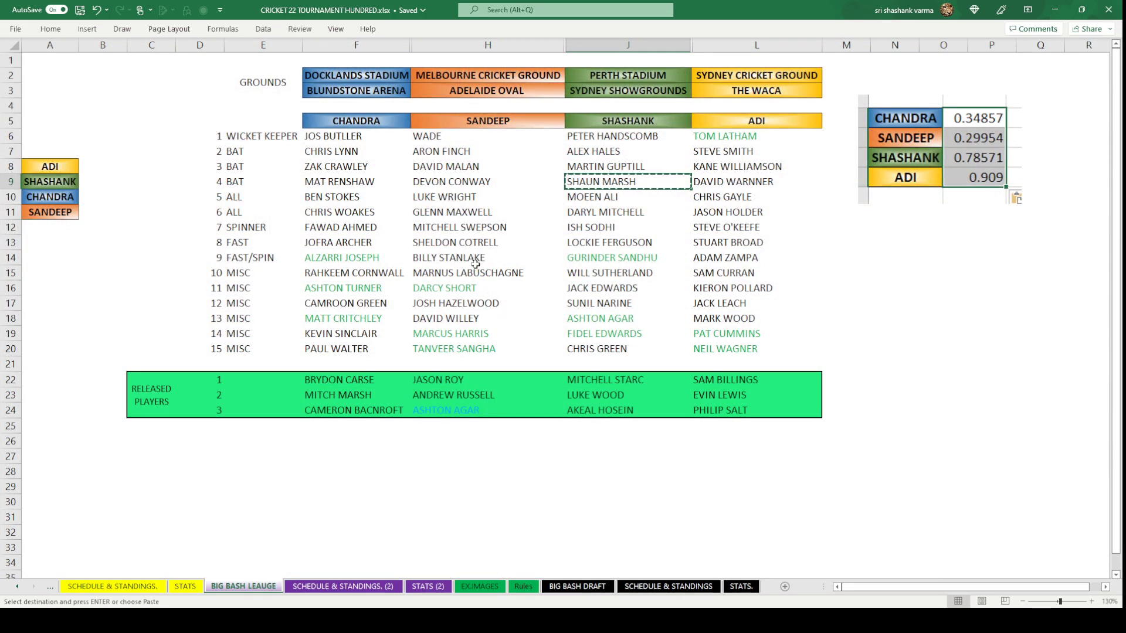
{"action": "left_click", "coordinate": [610, 166]}
{"action": "key", "text": "ctrl+c"}
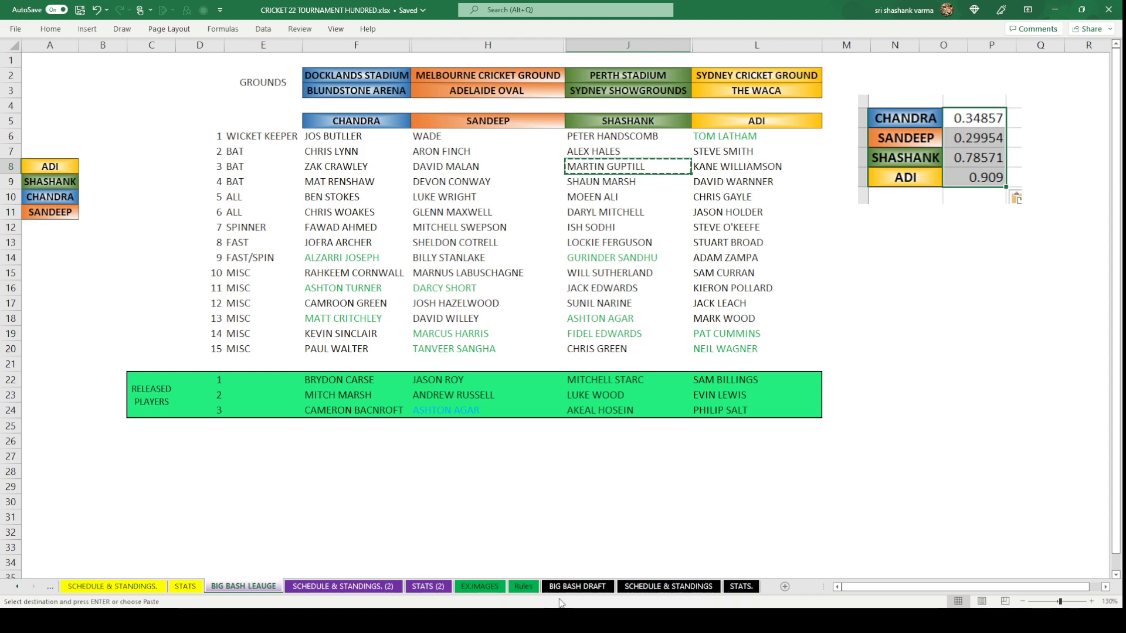
{"action": "left_click", "coordinate": [577, 586]}
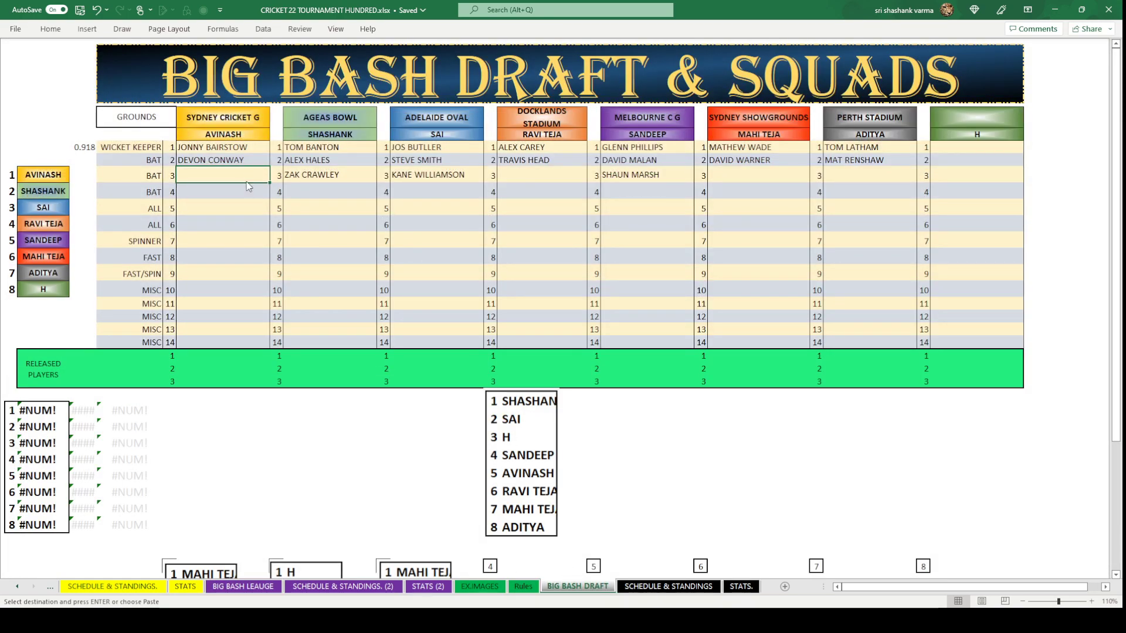
{"action": "key", "text": "ctrl+v"}
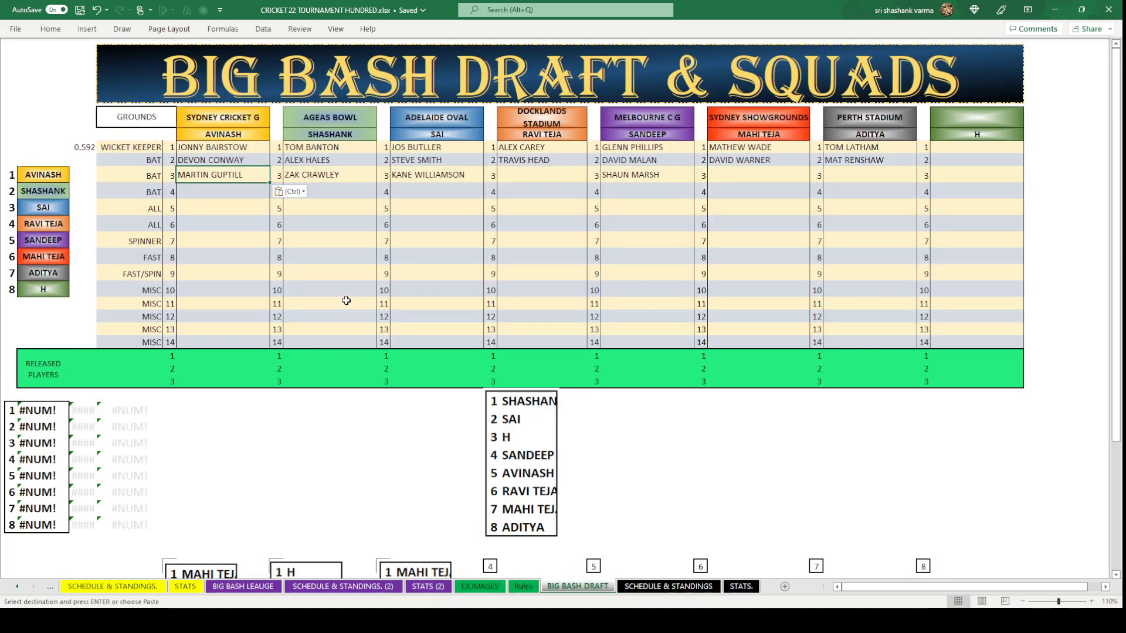
{"action": "left_click", "coordinate": [343, 302]}
{"action": "left_click", "coordinate": [368, 511]}
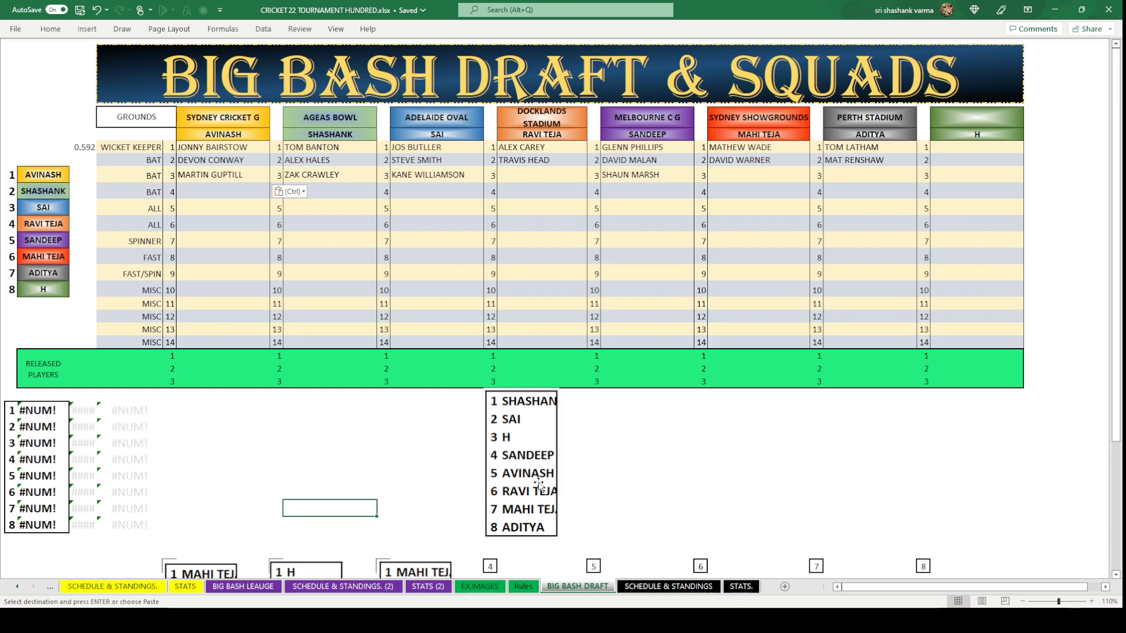
Copy NIC MADDINSON into the DOCKLANDS round 3 slot.
{"action": "left_click", "coordinate": [556, 176]}
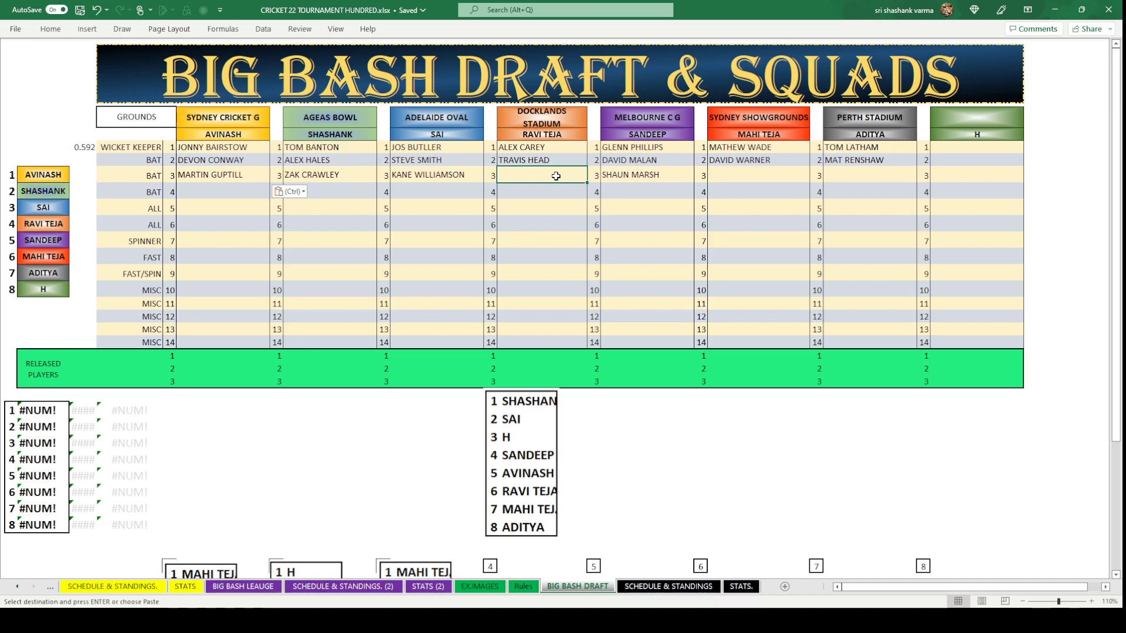
{"action": "left_click", "coordinate": [242, 586]}
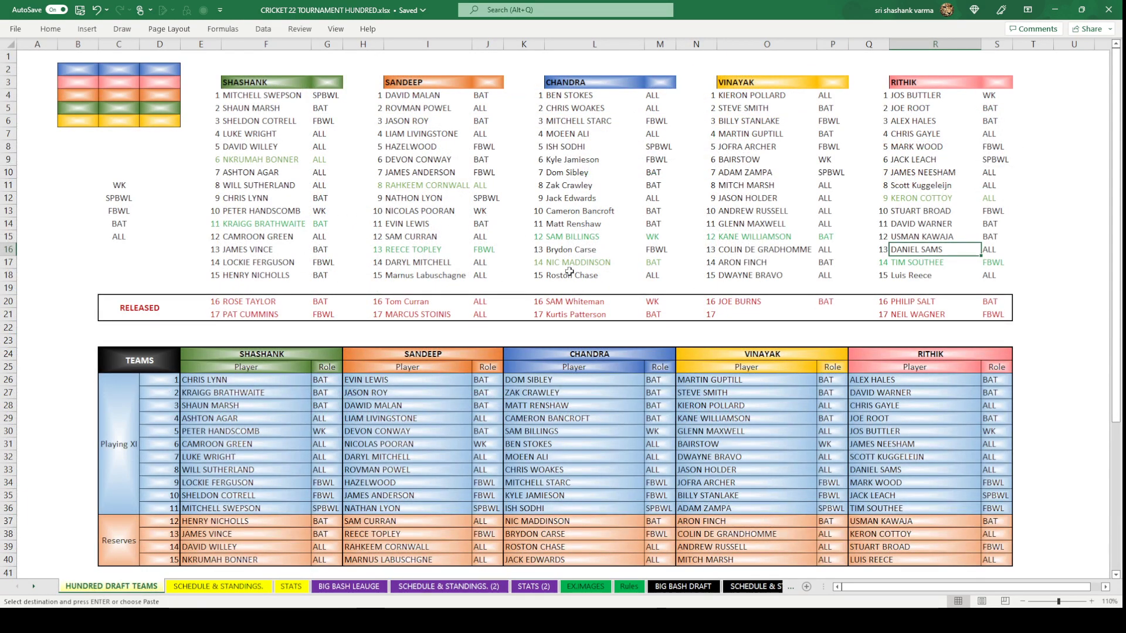
{"action": "left_click", "coordinate": [577, 265]}
{"action": "key", "text": "ctrl+c"}
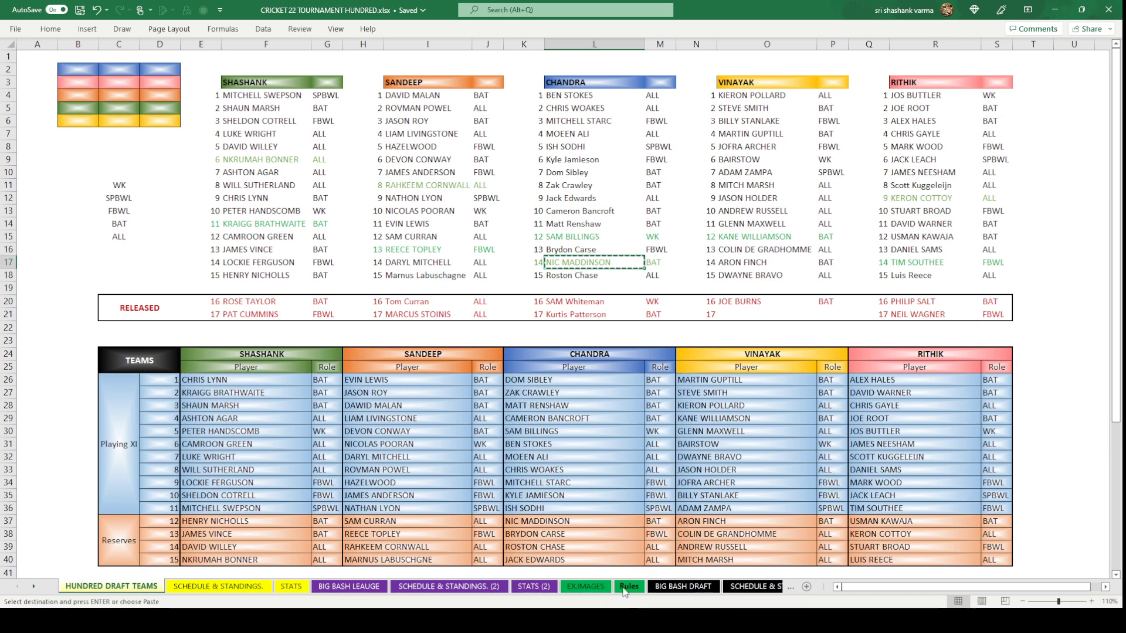
{"action": "left_click", "coordinate": [670, 587]}
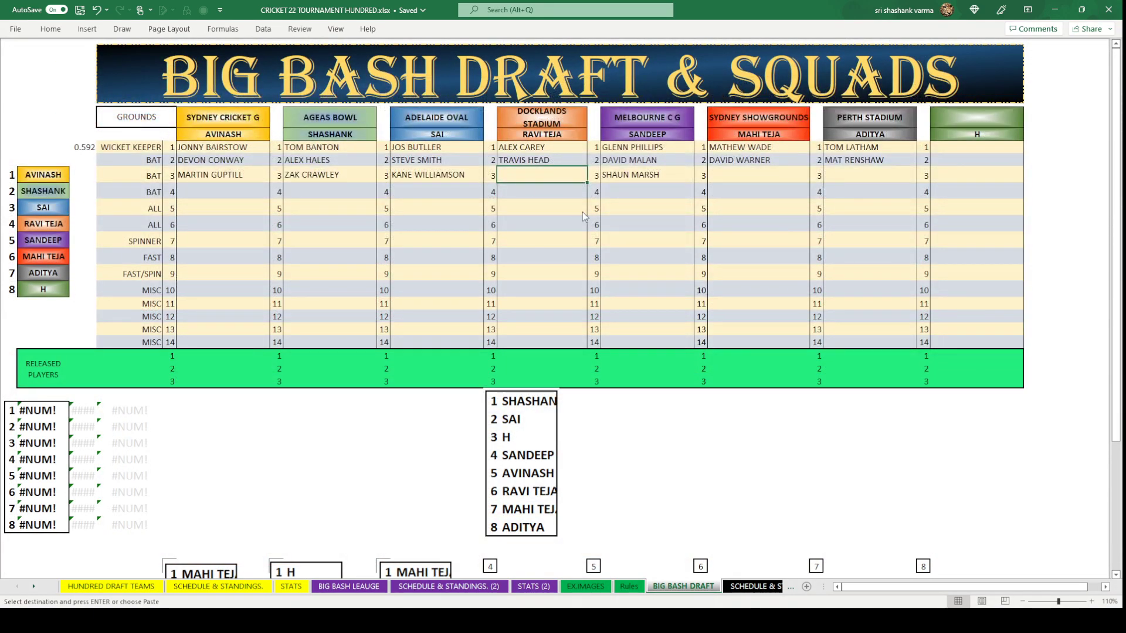
{"action": "key", "text": "ctrl+v"}
{"action": "left_click", "coordinate": [562, 271]}
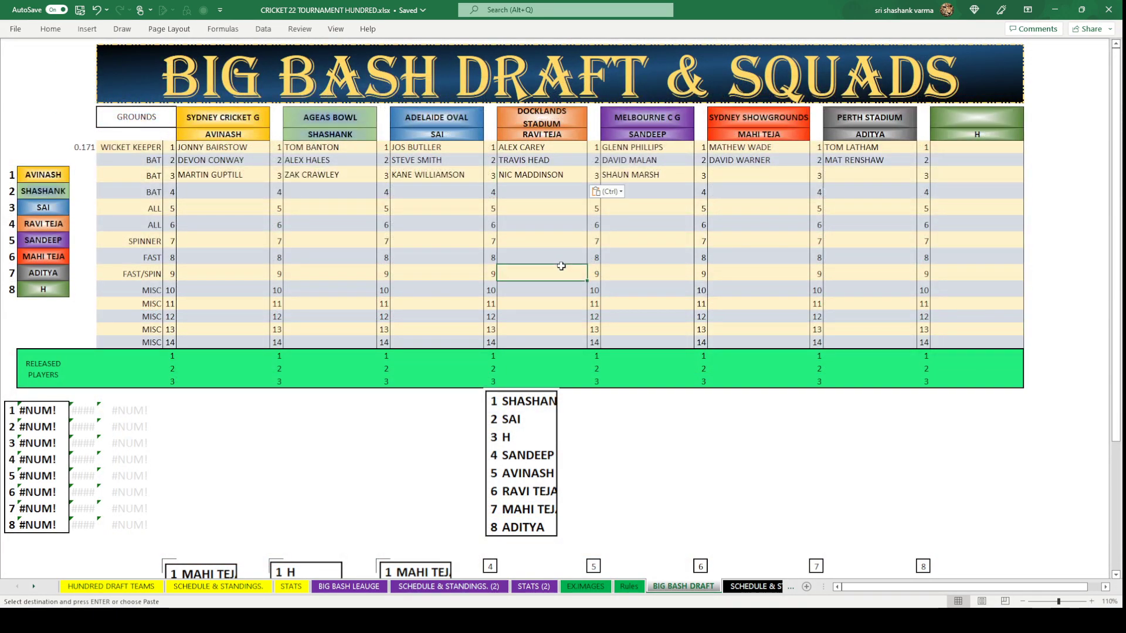
Enter FINN ALLEN for Sydney Showgrounds and JOE ROOT for Perth Stadium as third picks.
{"action": "left_click", "coordinate": [742, 174]}
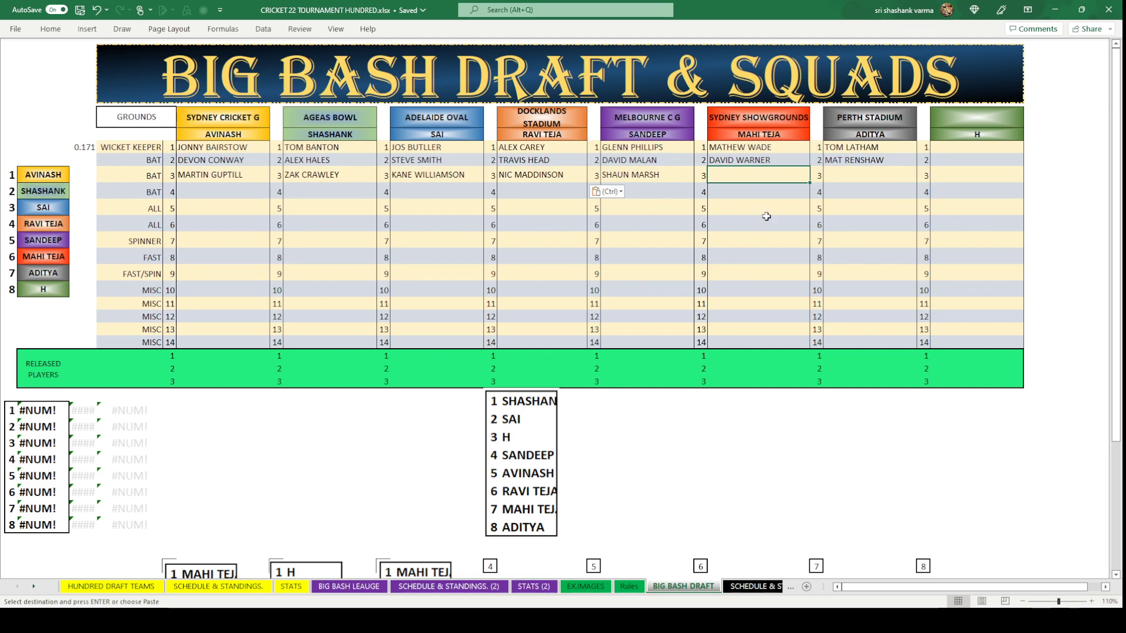
{"action": "type", "text": "FINN"}
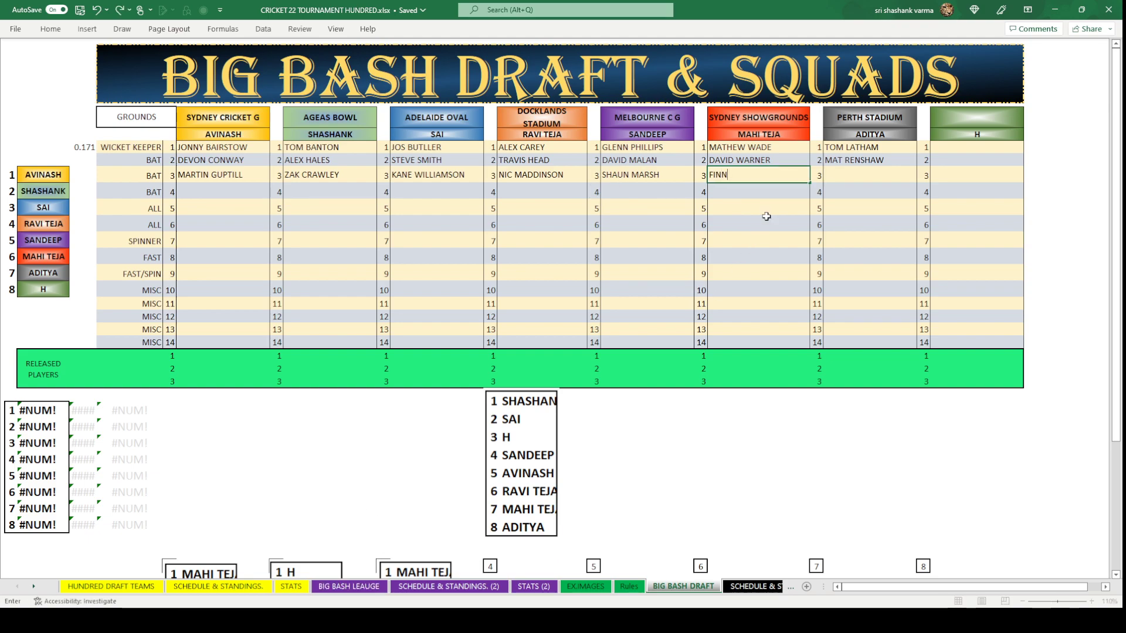
{"action": "type", "text": " ALLENM"}
{"action": "key", "text": "BackSpace"}
{"action": "left_click", "coordinate": [765, 223]}
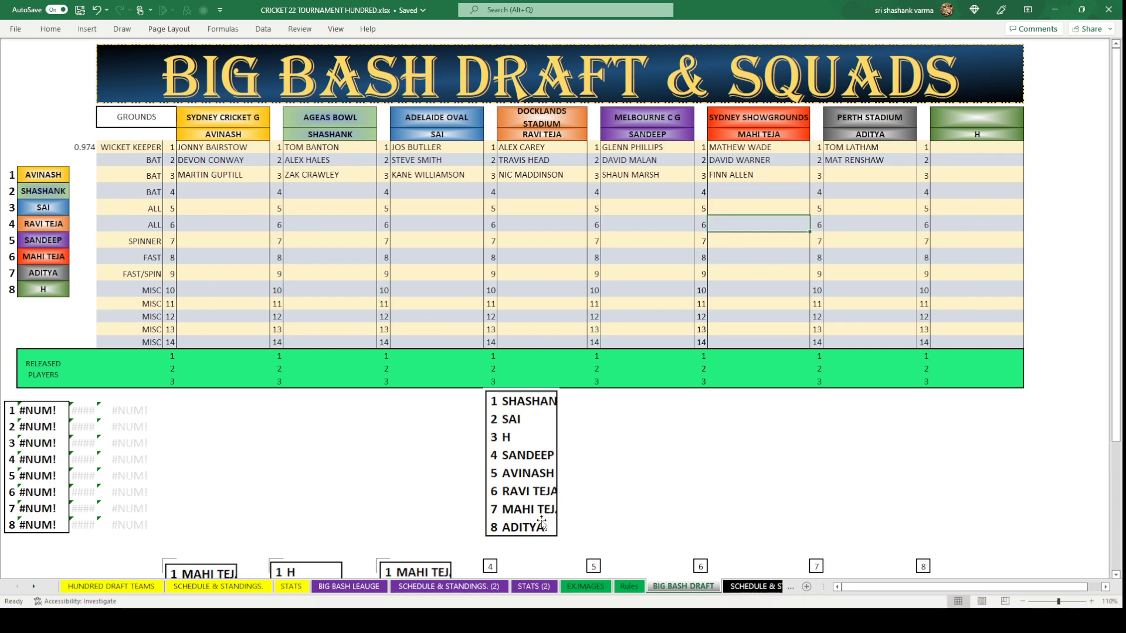
{"action": "left_click", "coordinate": [878, 175]}
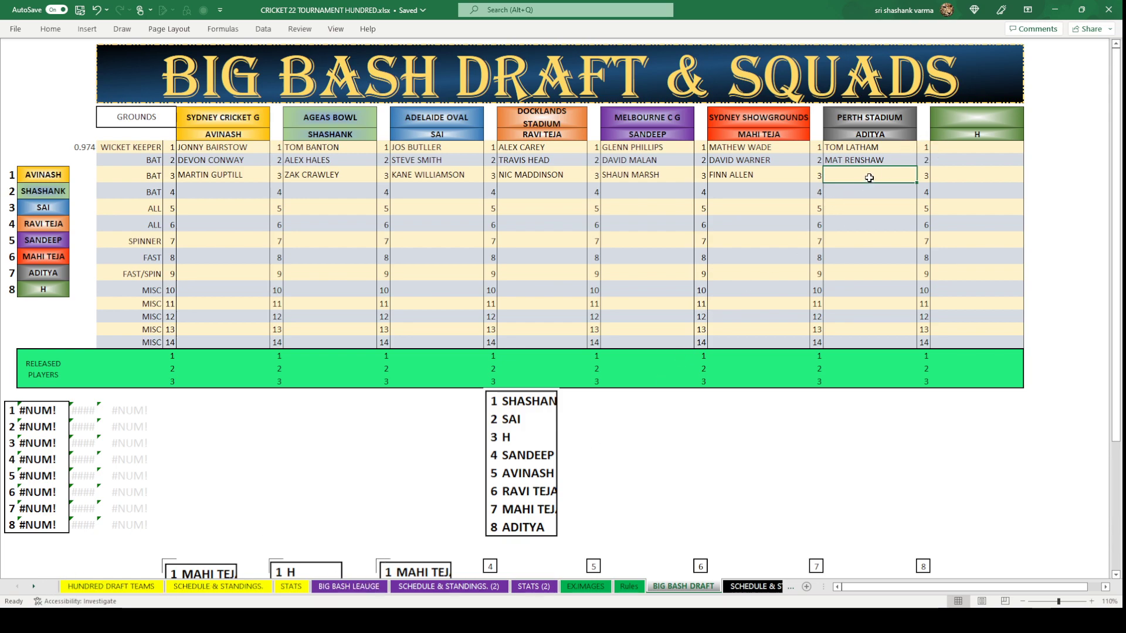
{"action": "type", "text": "JOE "}
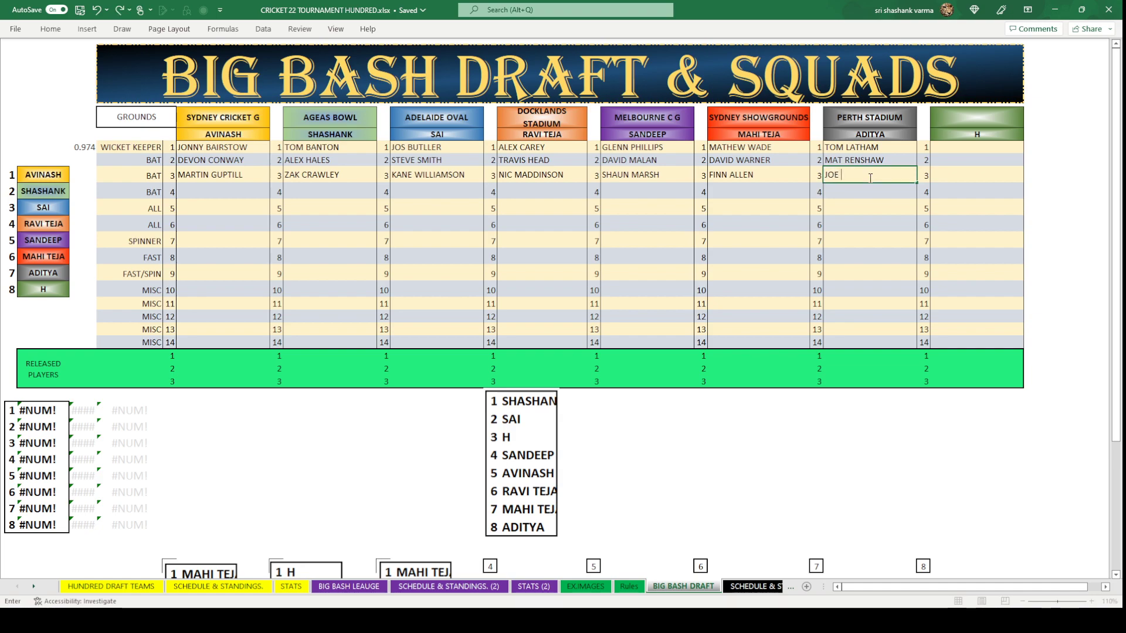
{"action": "type", "text": "ROOT"}
{"action": "left_click", "coordinate": [883, 222]}
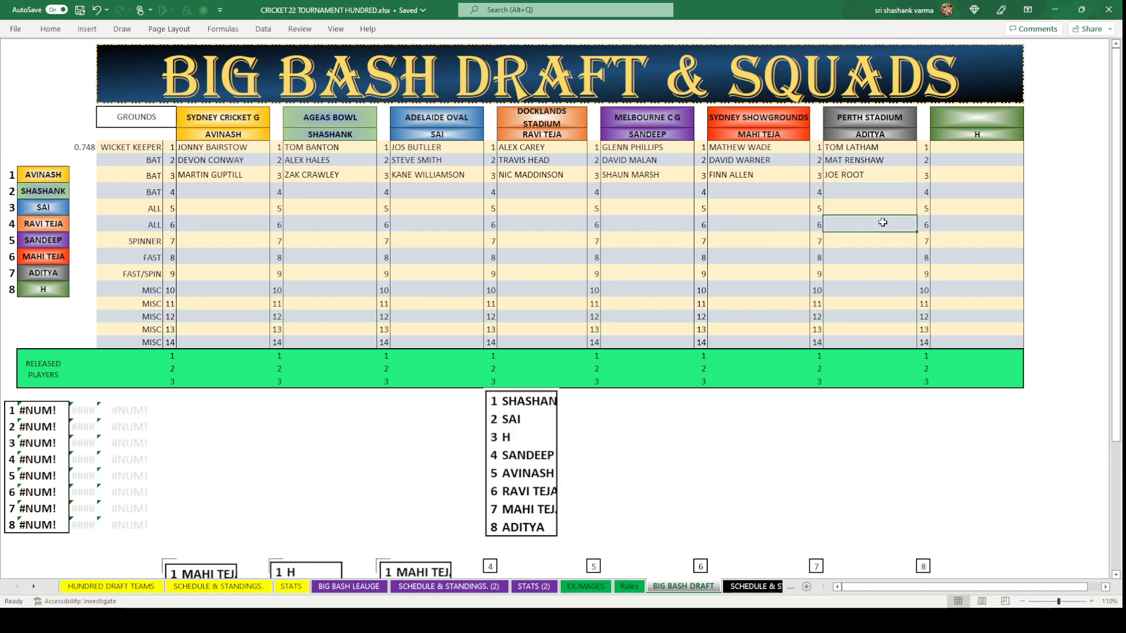
Delete the old draft-order picture.
{"action": "left_click", "coordinate": [523, 457]}
{"action": "key", "text": "Delete"}
{"action": "scroll", "coordinate": [551, 276], "scroll_direction": "down", "scroll_amount": 2}
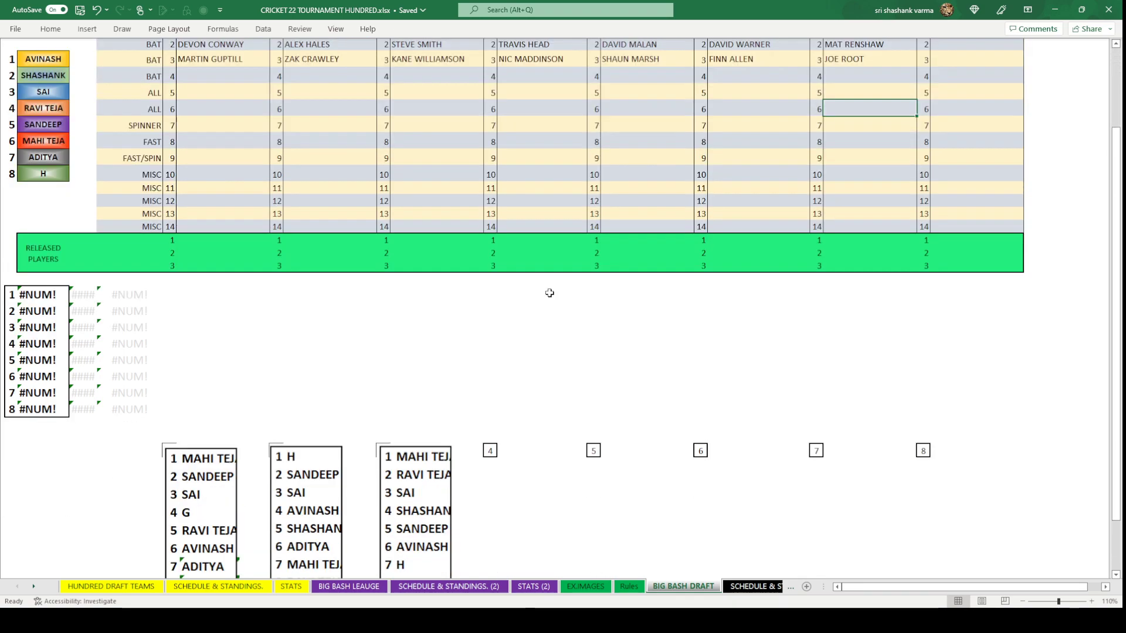
Paste the previous draft-order picture into box 4.
{"action": "left_click", "coordinate": [490, 450]}
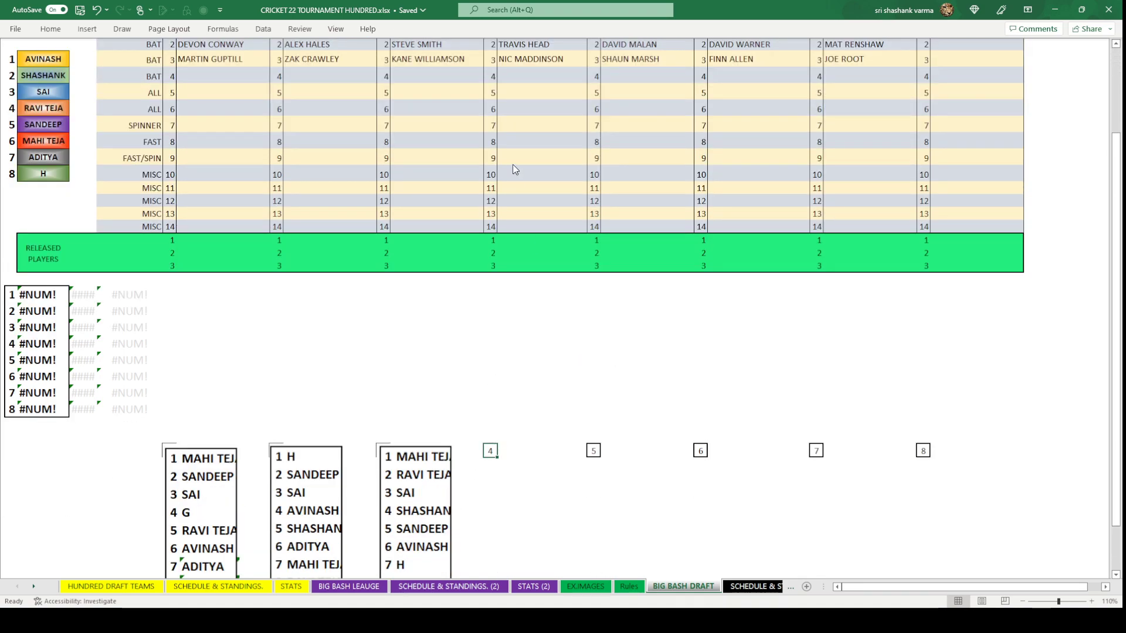
{"action": "key", "text": "ctrl+v"}
{"action": "scroll", "coordinate": [510, 170], "scroll_direction": "up", "scroll_amount": 2}
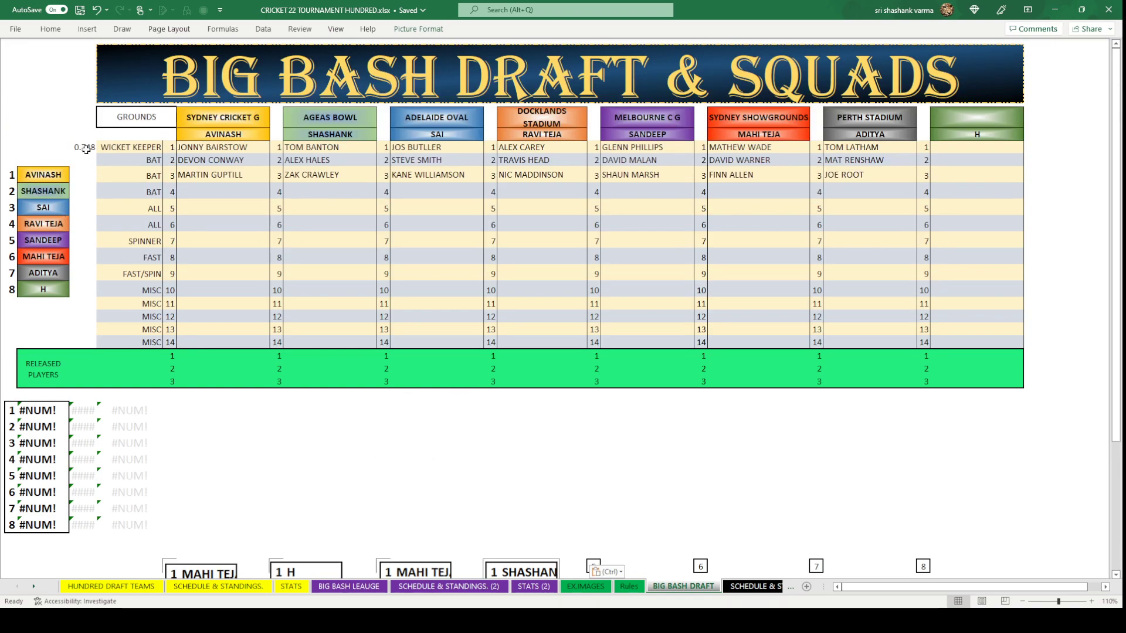
Copy the random-number formula into the cells beside players 1 to 8.
{"action": "left_click", "coordinate": [82, 147]}
{"action": "key", "text": "ctrl+c"}
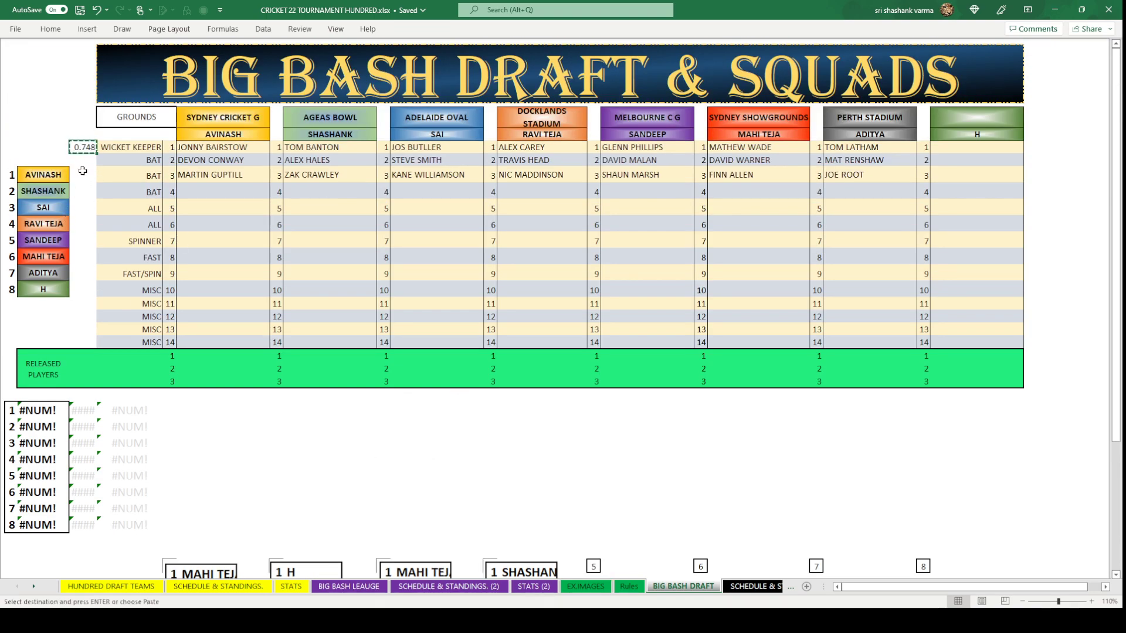
{"action": "left_click_drag", "start_coordinate": [82, 174], "coordinate": [73, 290]}
{"action": "key", "text": "ctrl+v"}
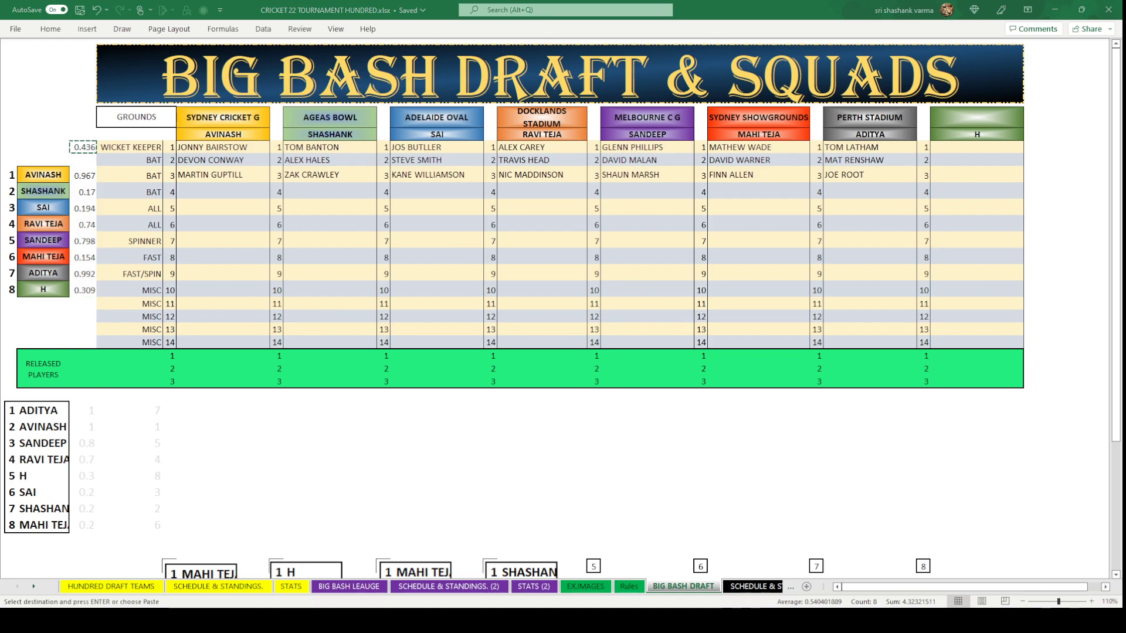
{"action": "key", "text": "Escape"}
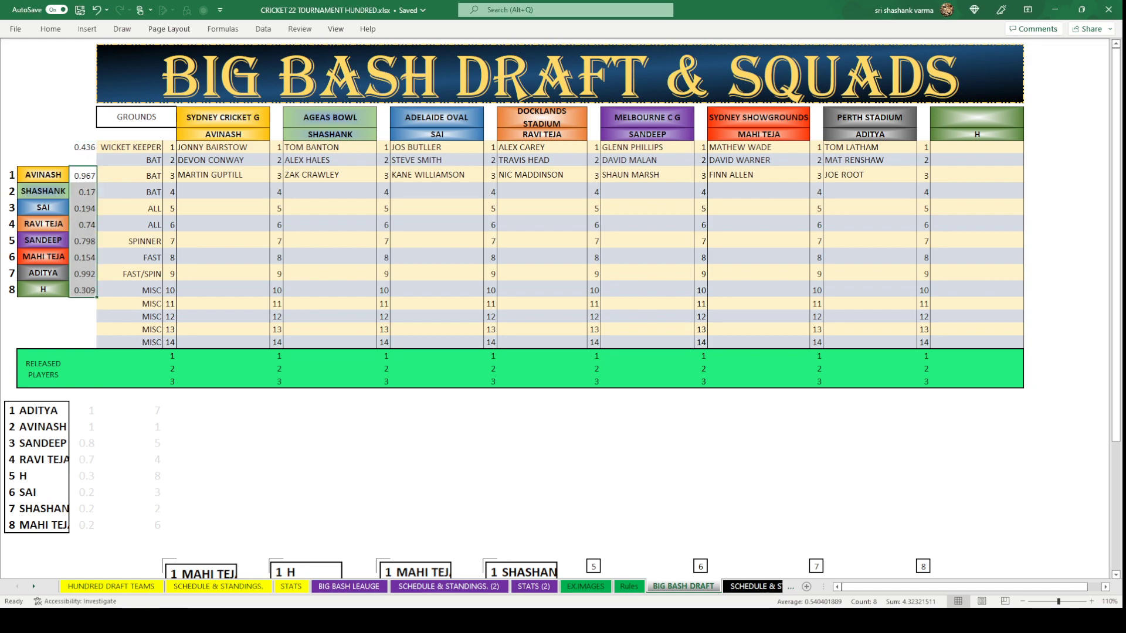
Paste the new draft order led by ADITYA, AVINASH and SANDEEP as a picture, then clear the random values.
{"action": "left_click", "coordinate": [495, 401]}
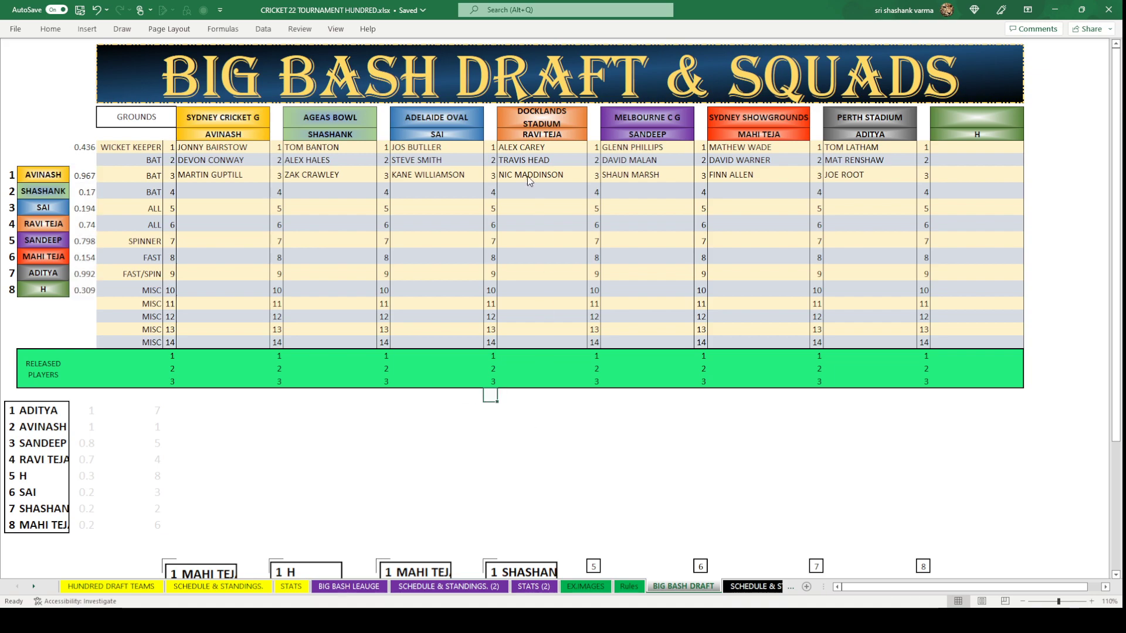
{"action": "key", "text": "ctrl+v"}
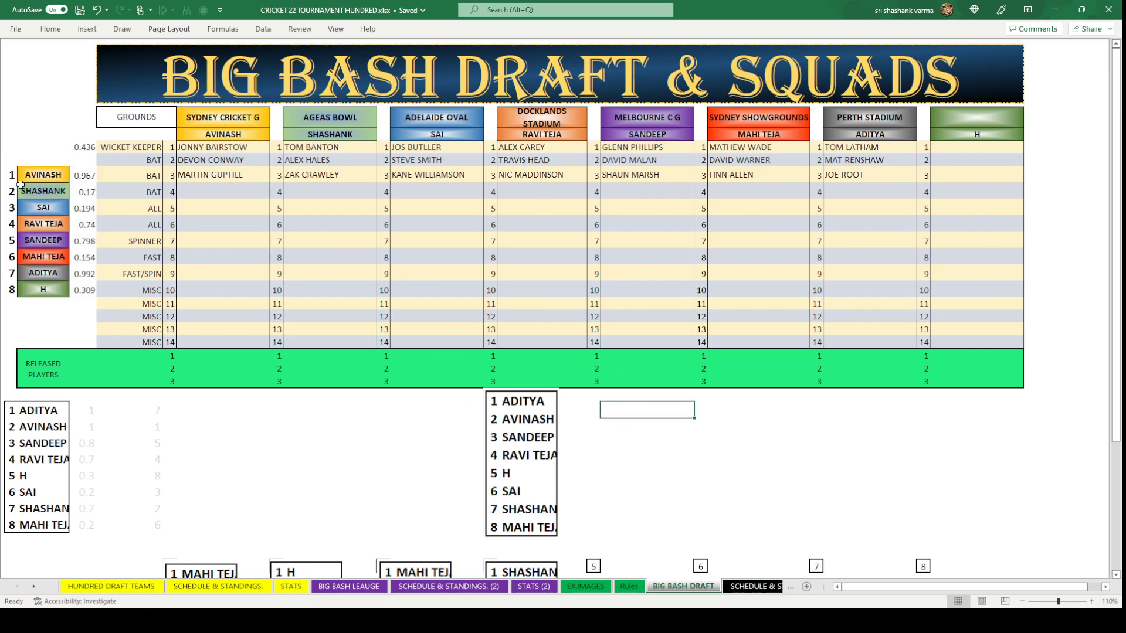
{"action": "left_click_drag", "start_coordinate": [88, 172], "coordinate": [78, 285]}
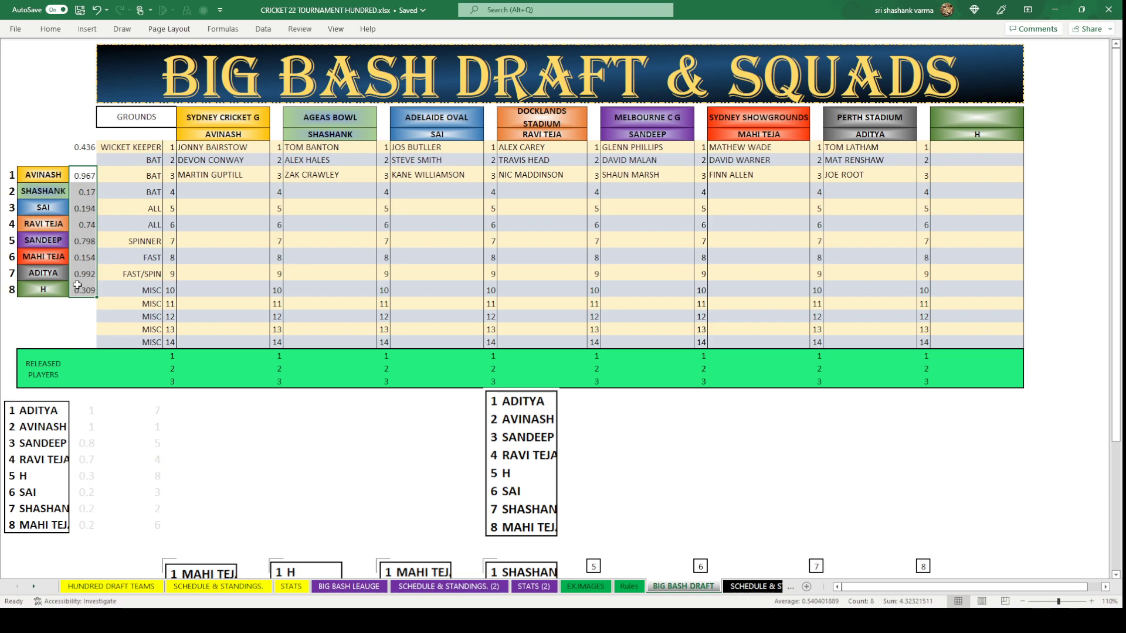
{"action": "key", "text": "Delete"}
{"action": "left_click", "coordinate": [303, 461]}
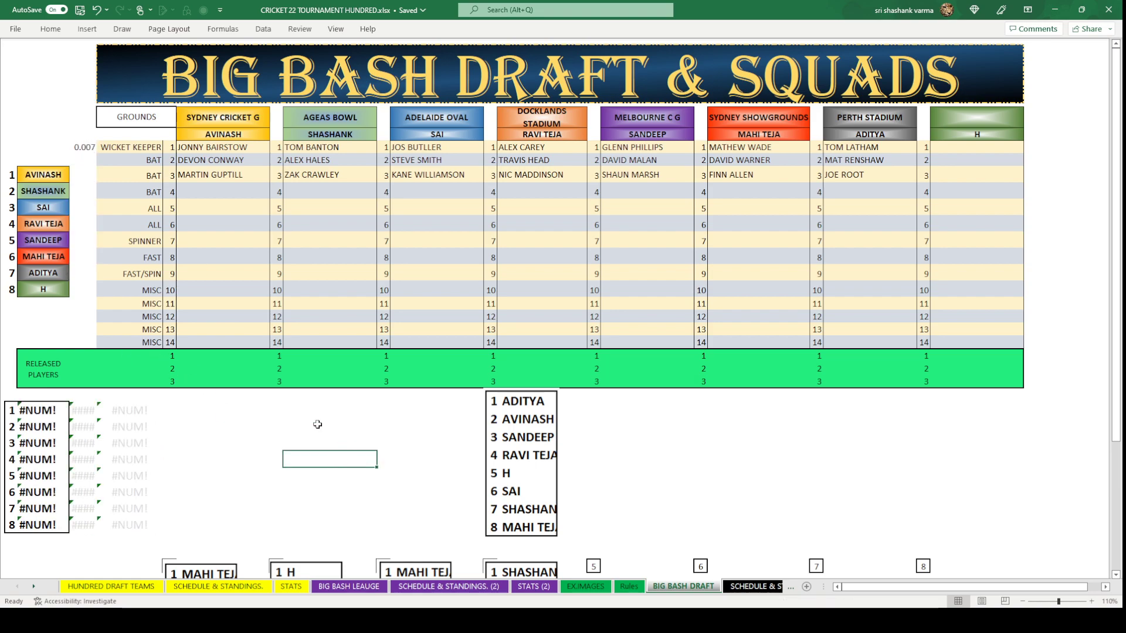
Copy ARON FINCH from cell H7 on BIG BASH LEAUGE into Perth Stadium's fourth-pick cell.
{"action": "left_click", "coordinate": [846, 192]}
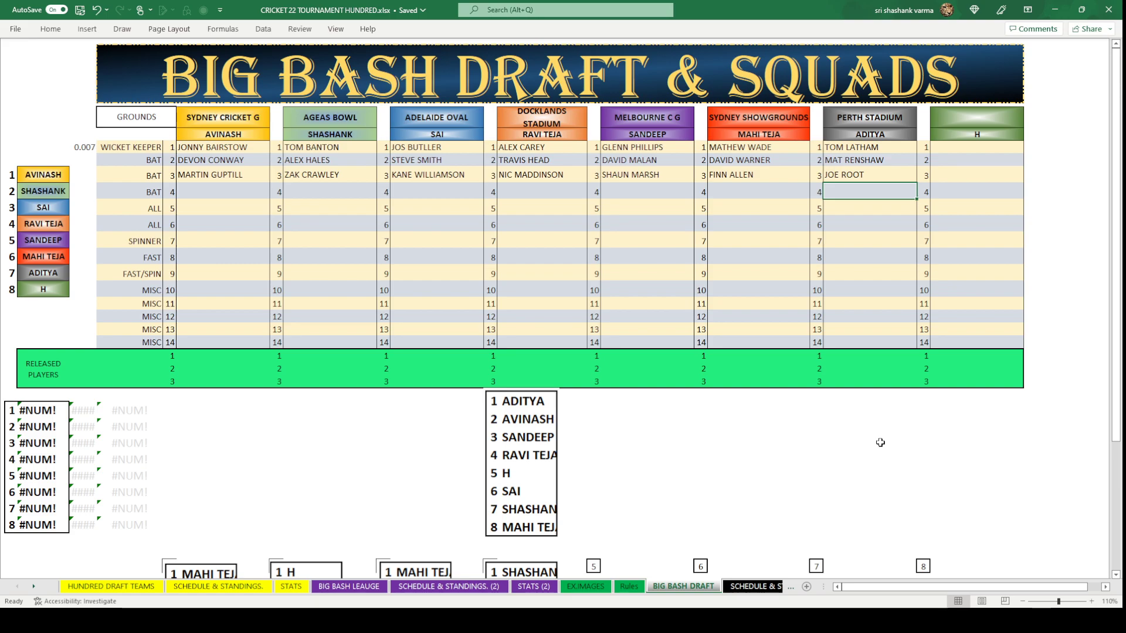
{"action": "left_click", "coordinate": [348, 587]}
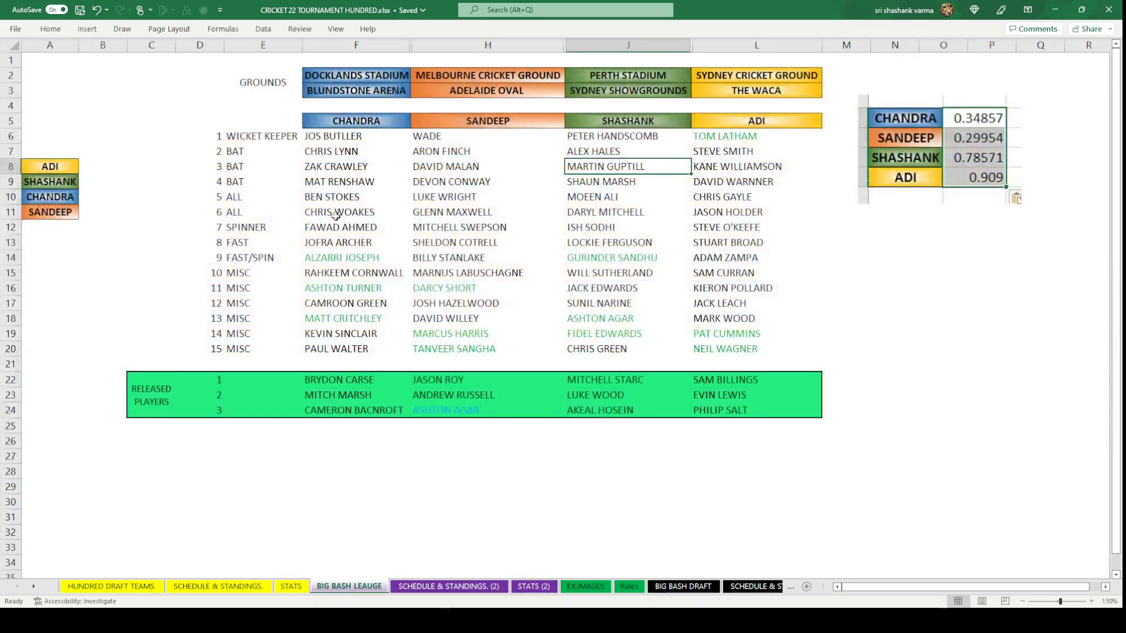
{"action": "left_click", "coordinate": [442, 155]}
{"action": "key", "text": "ctrl+c"}
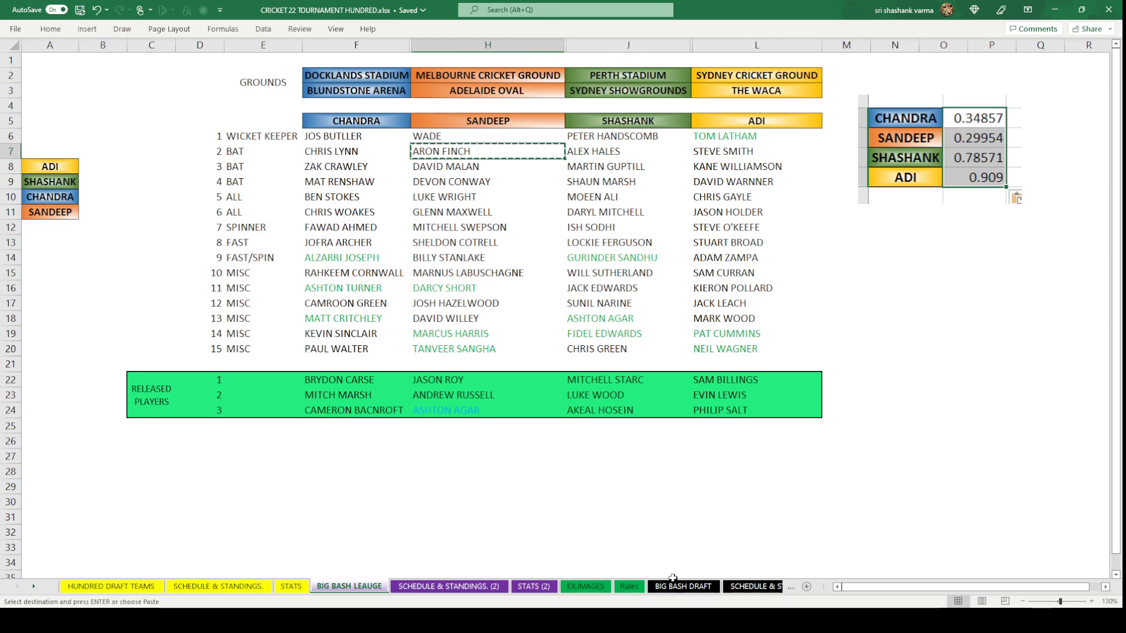
{"action": "left_click", "coordinate": [674, 583]}
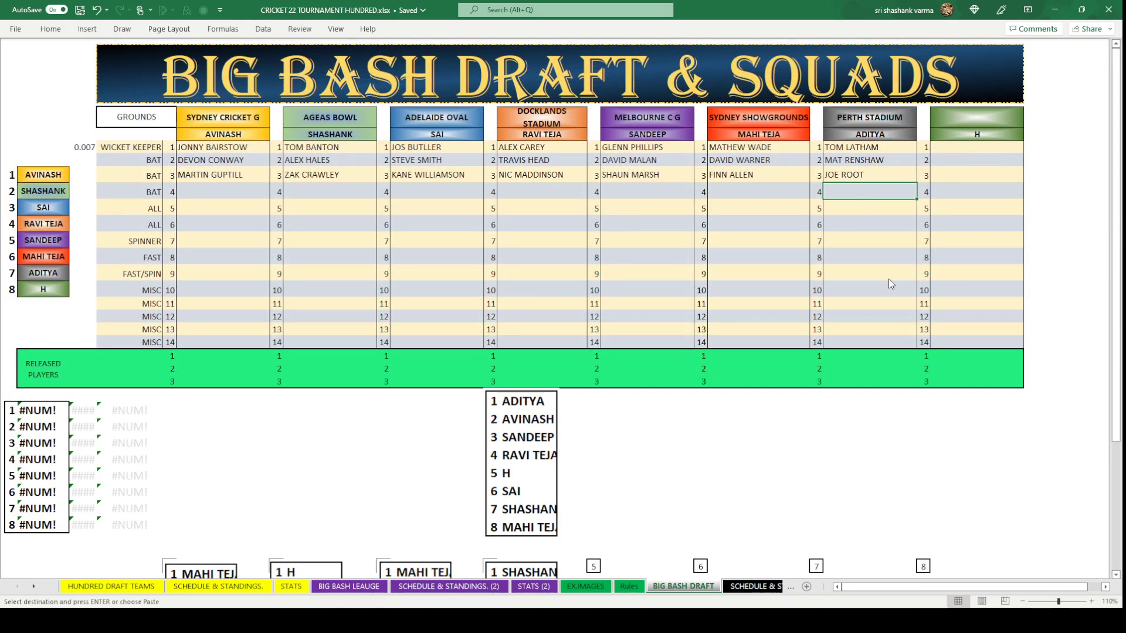
{"action": "key", "text": "ctrl+v"}
{"action": "left_click", "coordinate": [907, 273]}
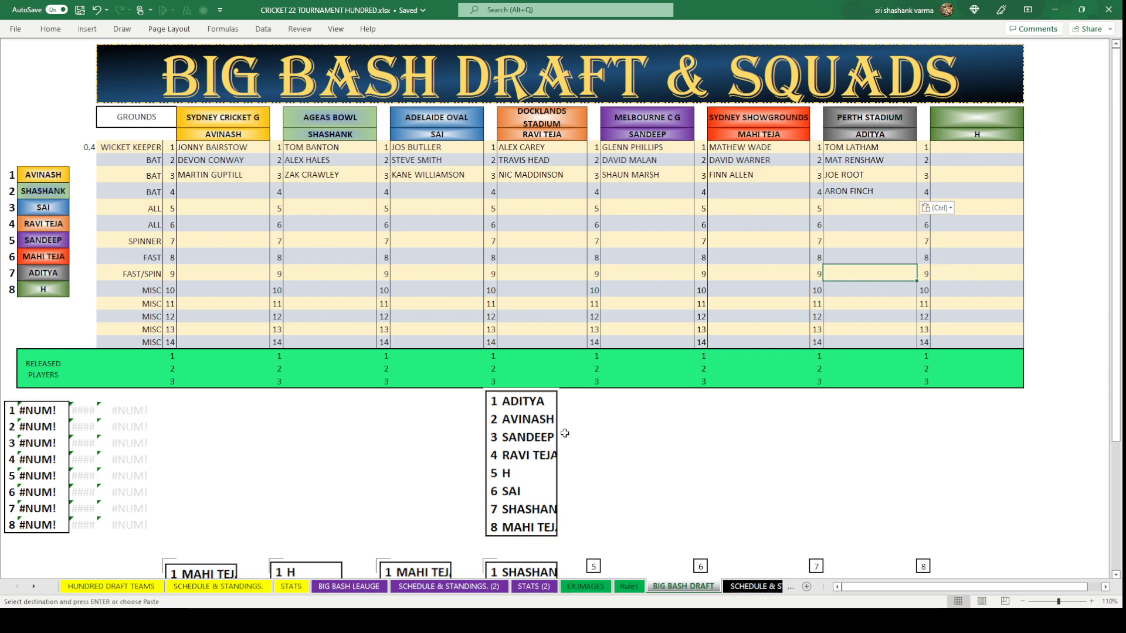
Enter HARRY BROOK as the first team's fourth pick.
{"action": "left_click", "coordinate": [224, 189]}
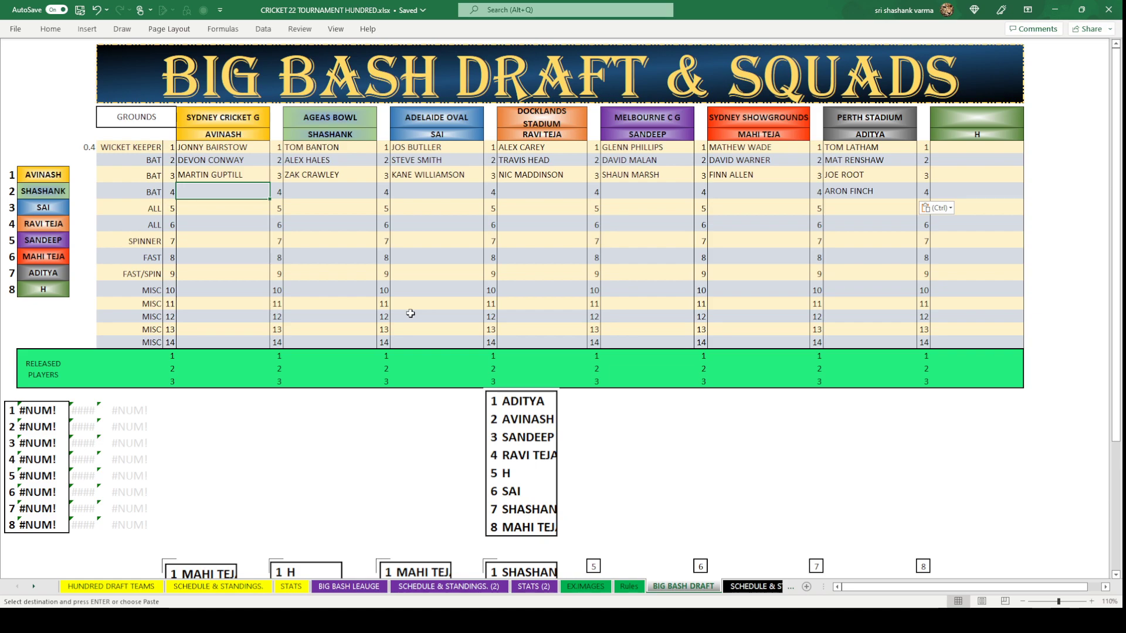
{"action": "type", "text": "HA"}
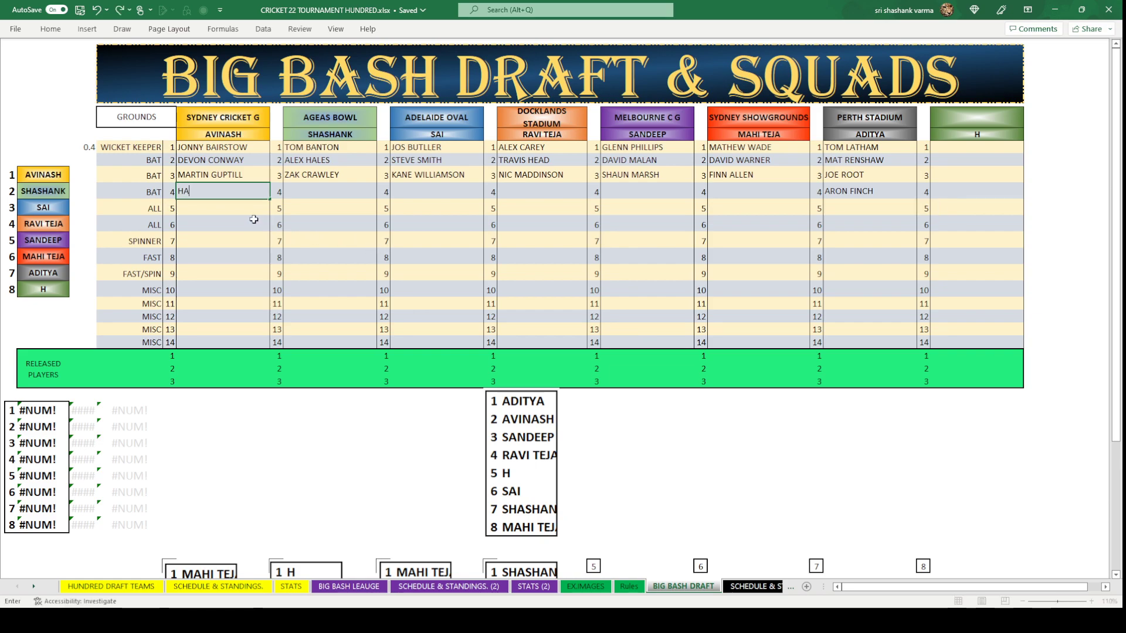
{"action": "type", "text": "RRY BROOK"}
{"action": "left_click", "coordinate": [329, 223]}
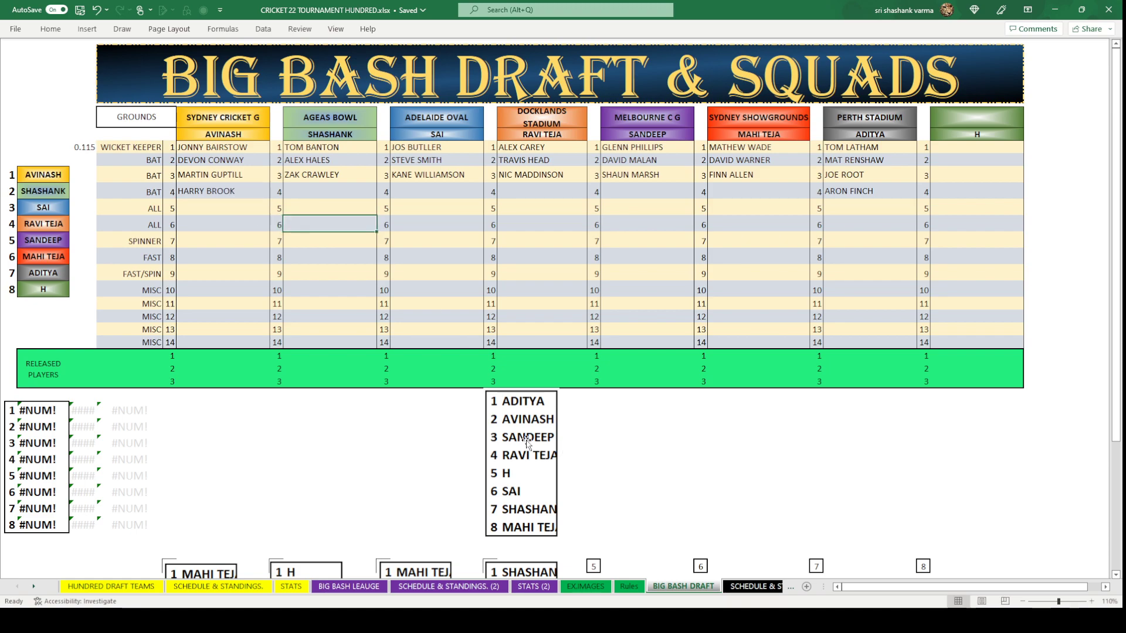
{"action": "left_click", "coordinate": [531, 199]}
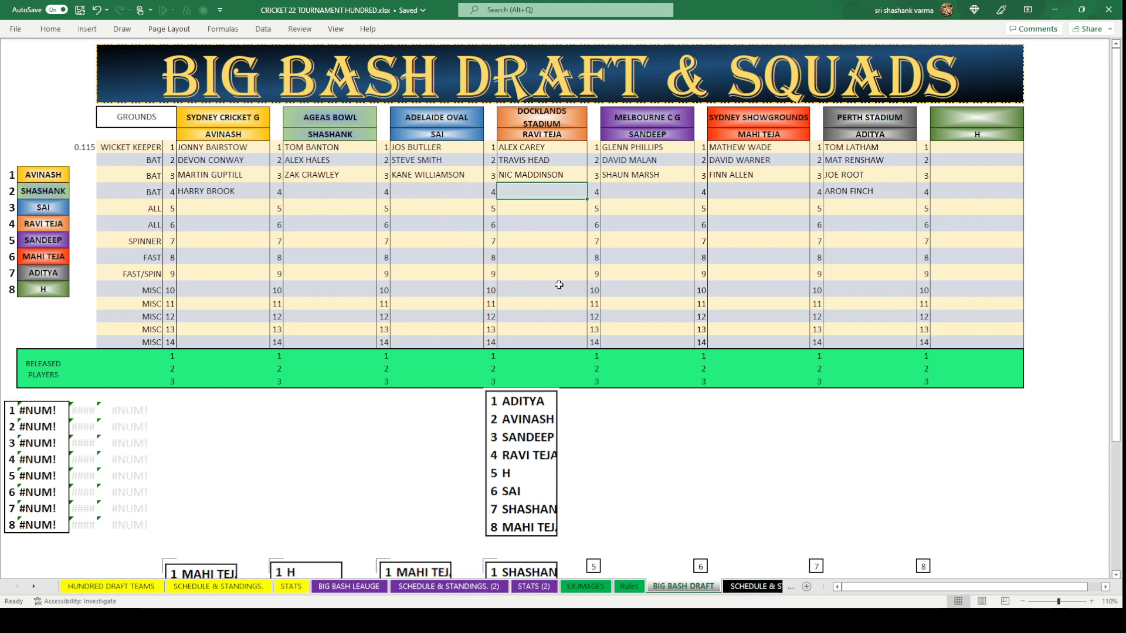
{"action": "left_click", "coordinate": [630, 197]}
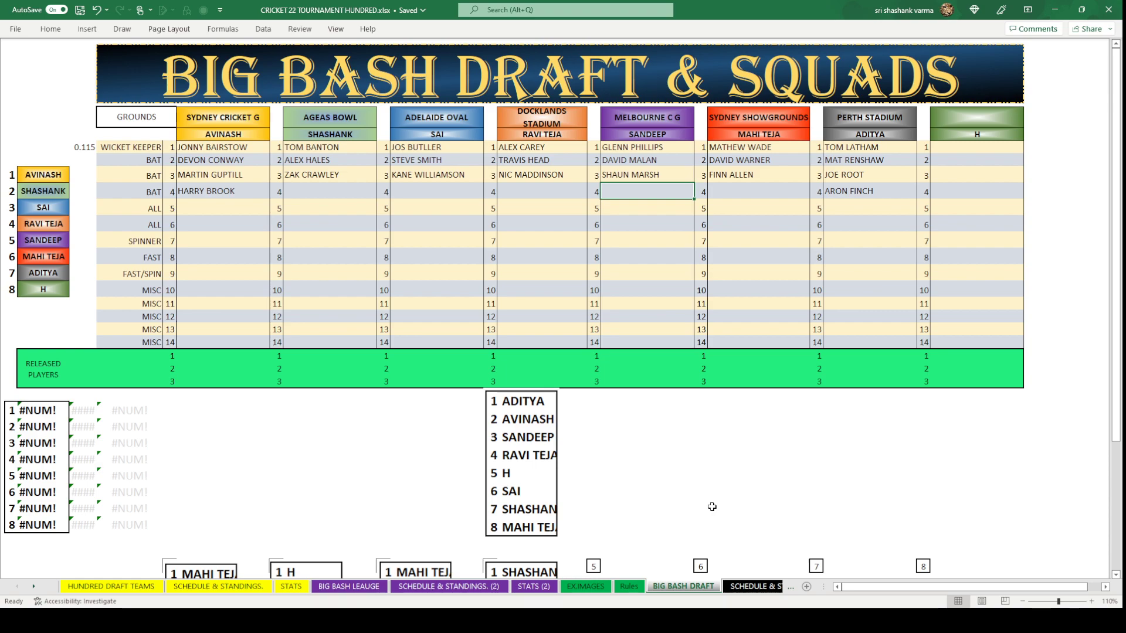
Copy CHRIS LYNN from cell F7 of the BIG BASH LEAUGE sheet into Melbourne C G's fourth batting slot.
{"action": "left_click", "coordinate": [364, 587]}
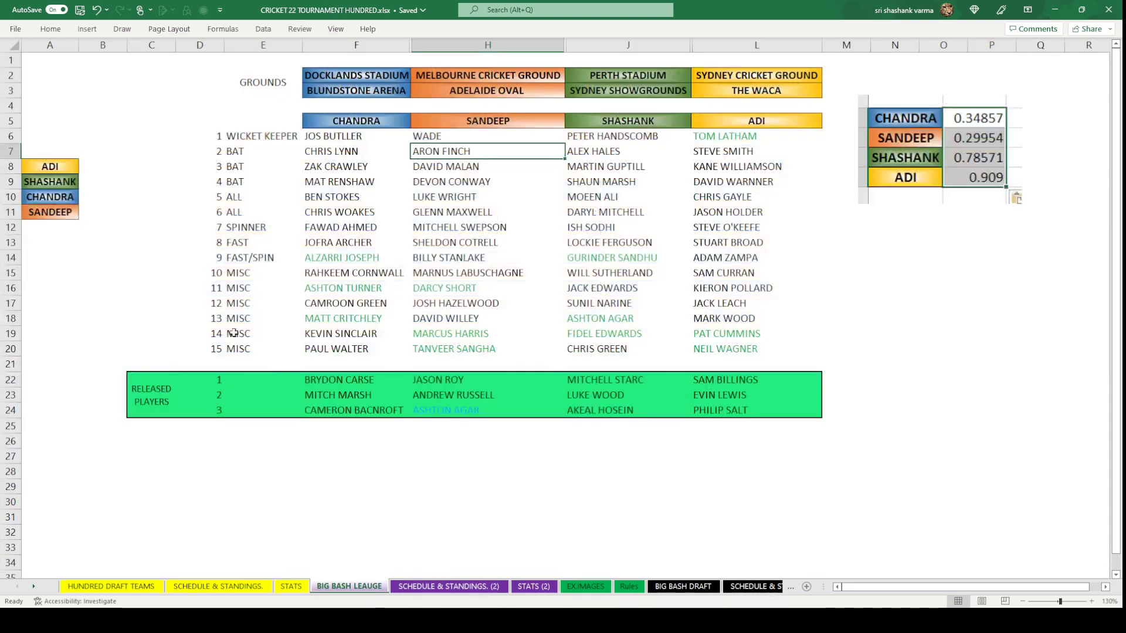
{"action": "left_click", "coordinate": [333, 153]}
{"action": "key", "text": "ctrl+c"}
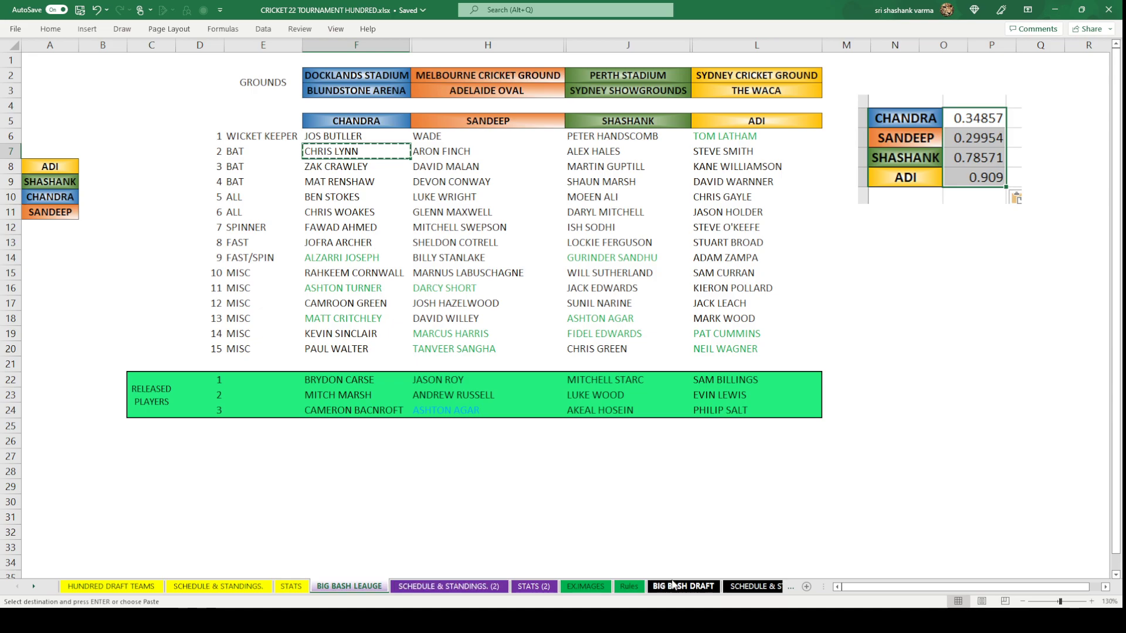
{"action": "left_click", "coordinate": [683, 587]}
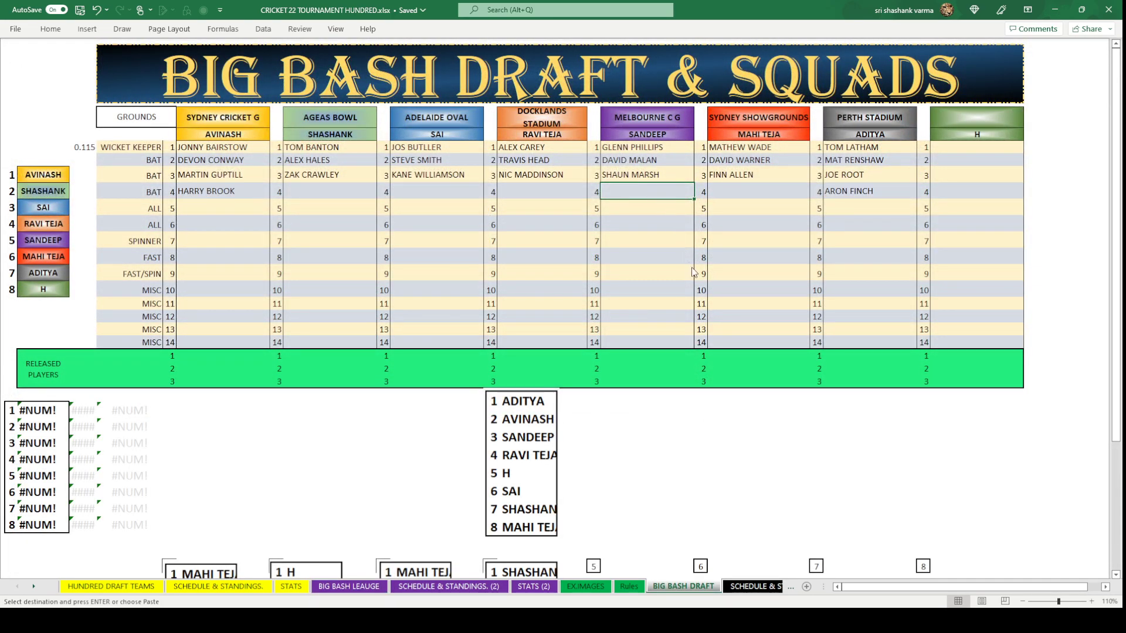
{"action": "key", "text": "ctrl+v"}
{"action": "left_click", "coordinate": [657, 271]}
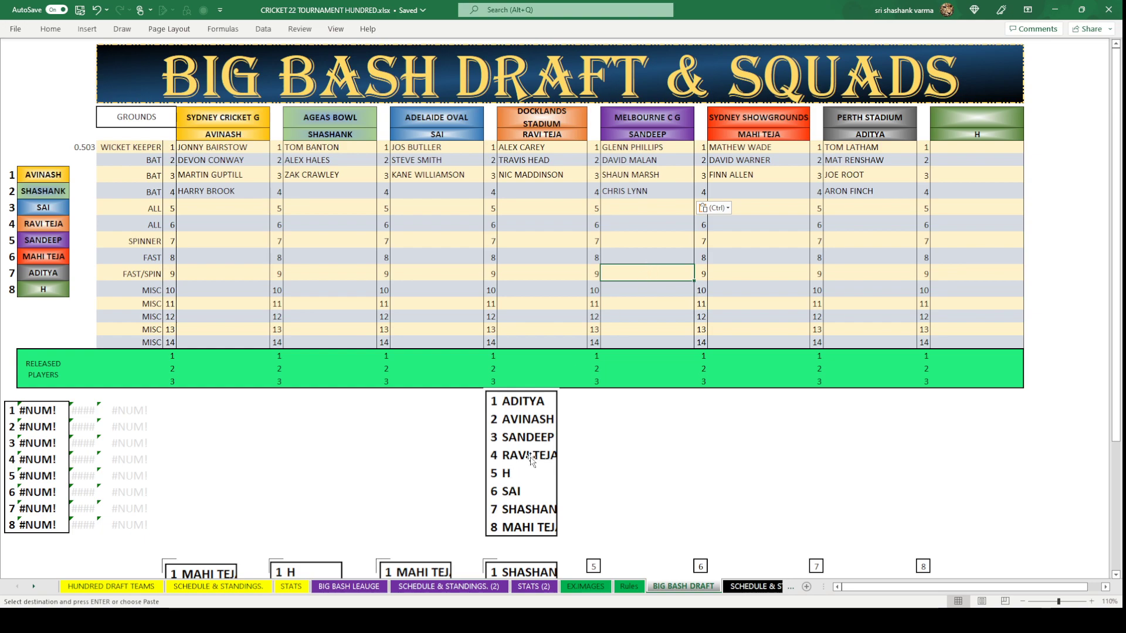
{"action": "left_click", "coordinate": [532, 191]}
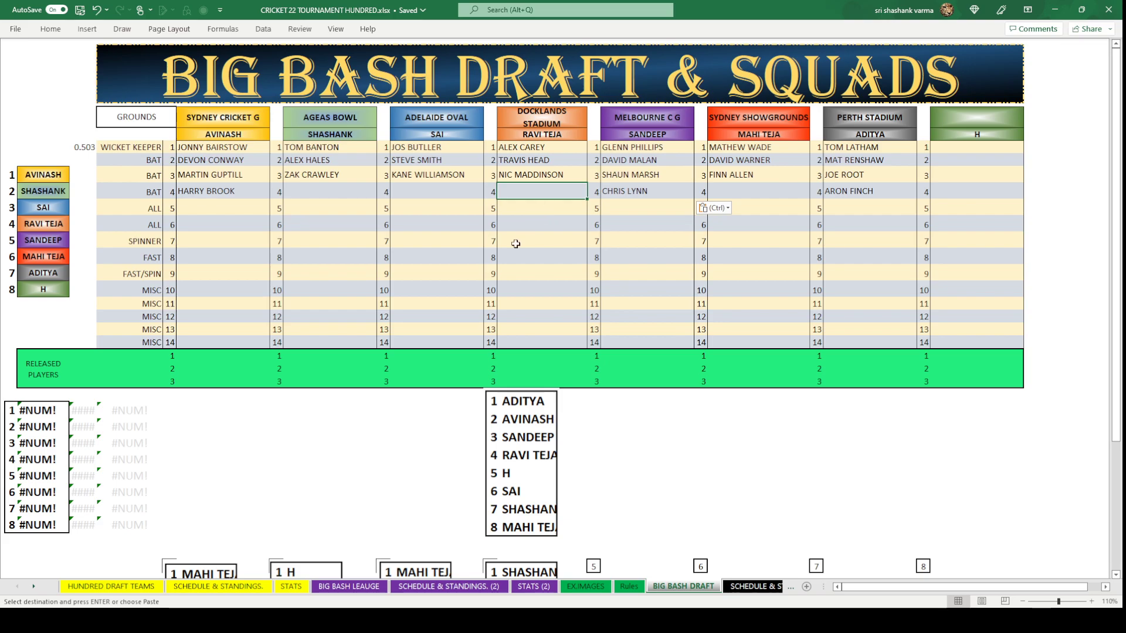
Copy PHILIP SALT from the HUNDRED DRAFT TEAMS released players into Docklands Stadium's fourth batting slot.
{"action": "left_click", "coordinate": [104, 586]}
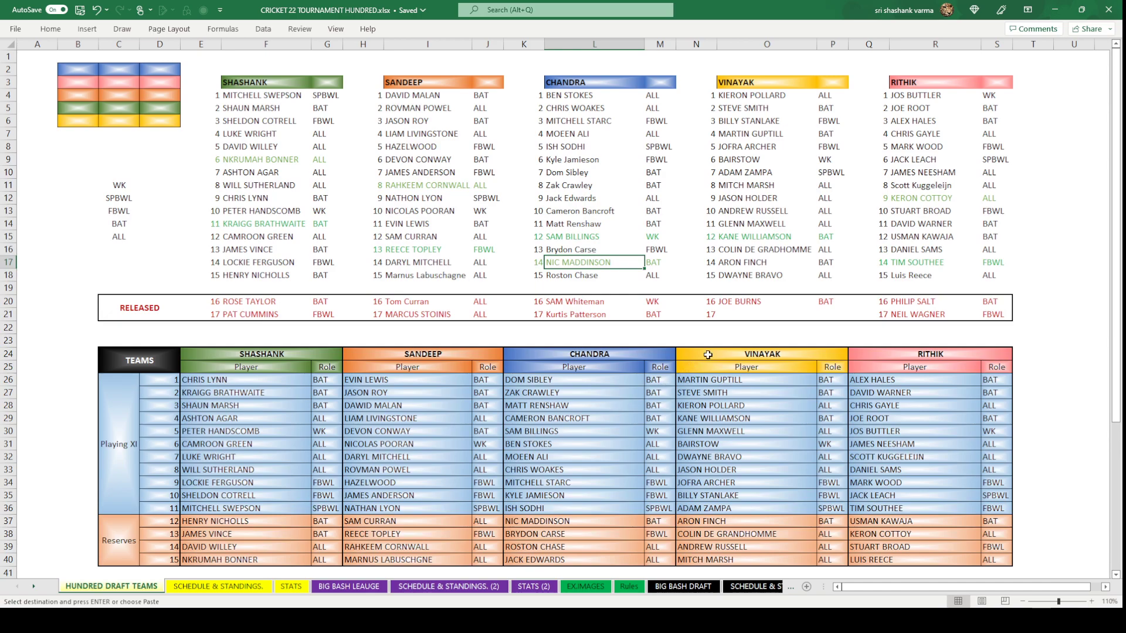
{"action": "left_click", "coordinate": [927, 302]}
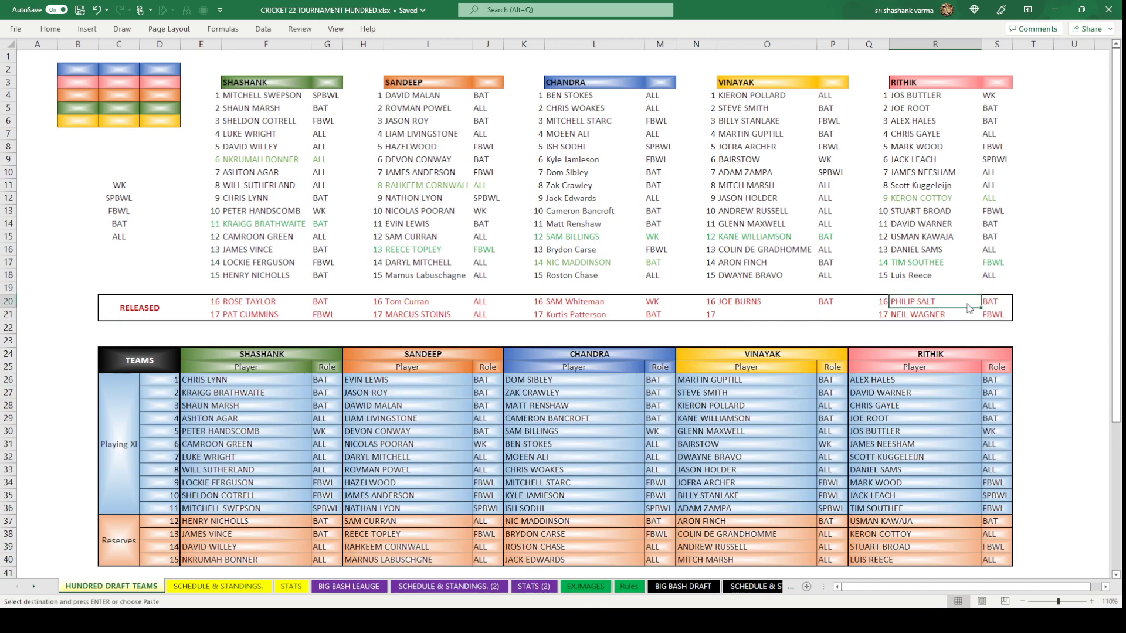
{"action": "key", "text": "ctrl+c"}
{"action": "left_click", "coordinate": [684, 587]}
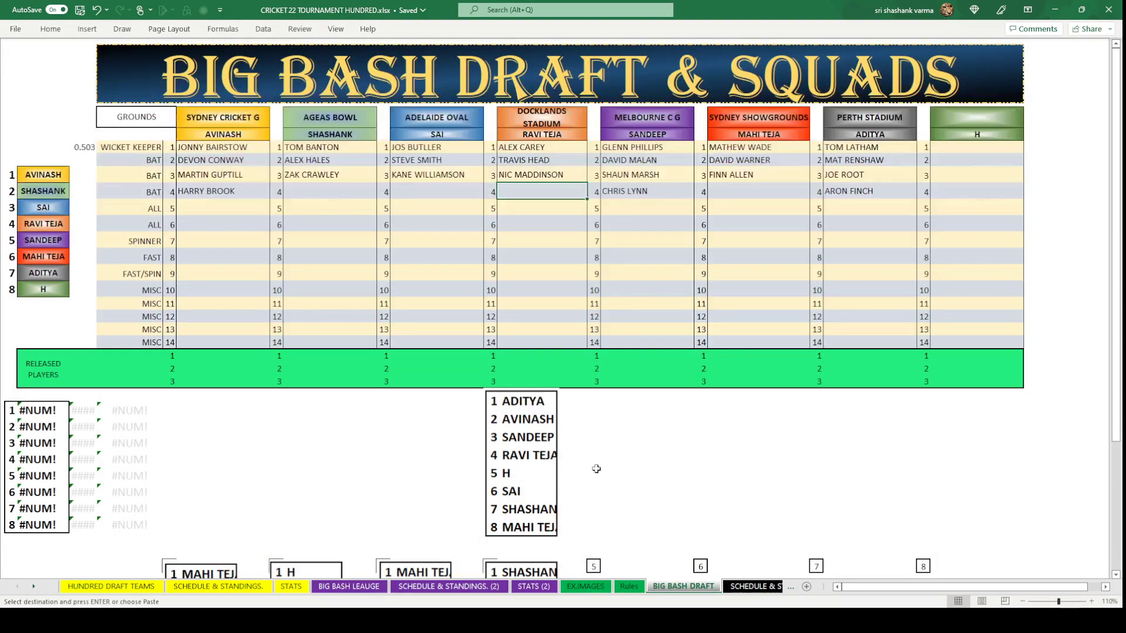
{"action": "key", "text": "ctrl+v"}
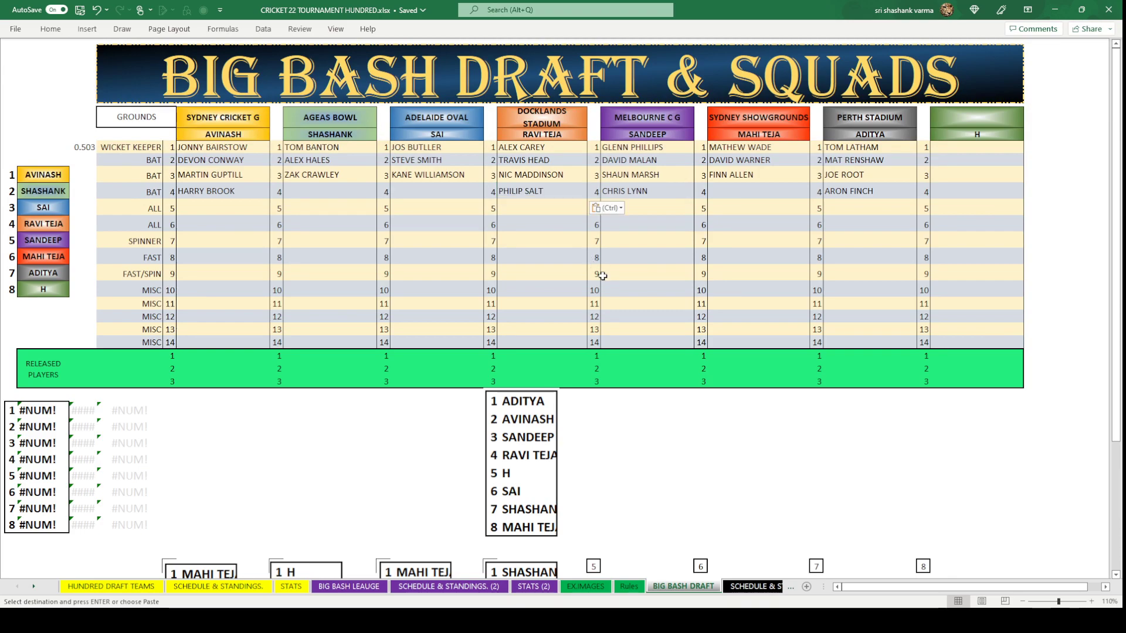
{"action": "left_click", "coordinate": [542, 275]}
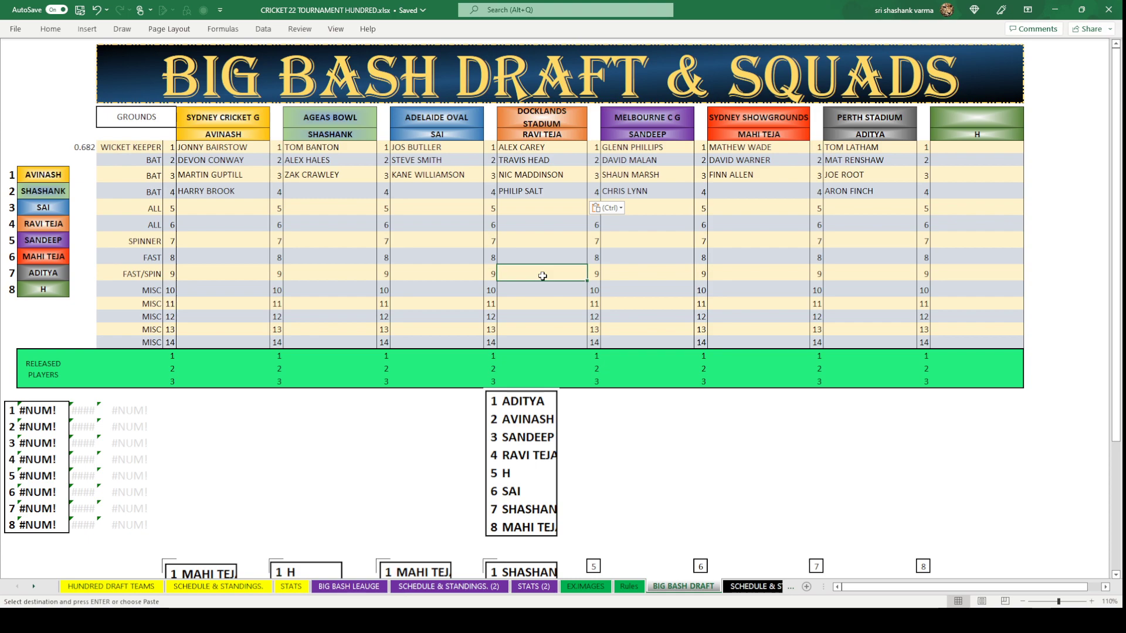
{"action": "left_click", "coordinate": [701, 443]}
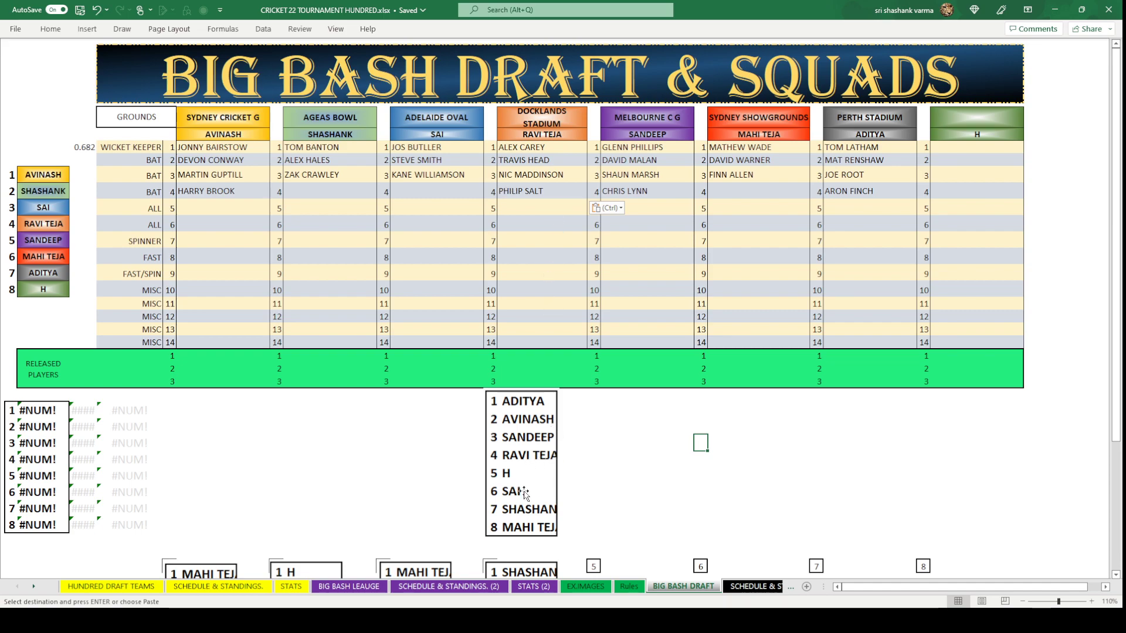
{"action": "left_click", "coordinate": [413, 189]}
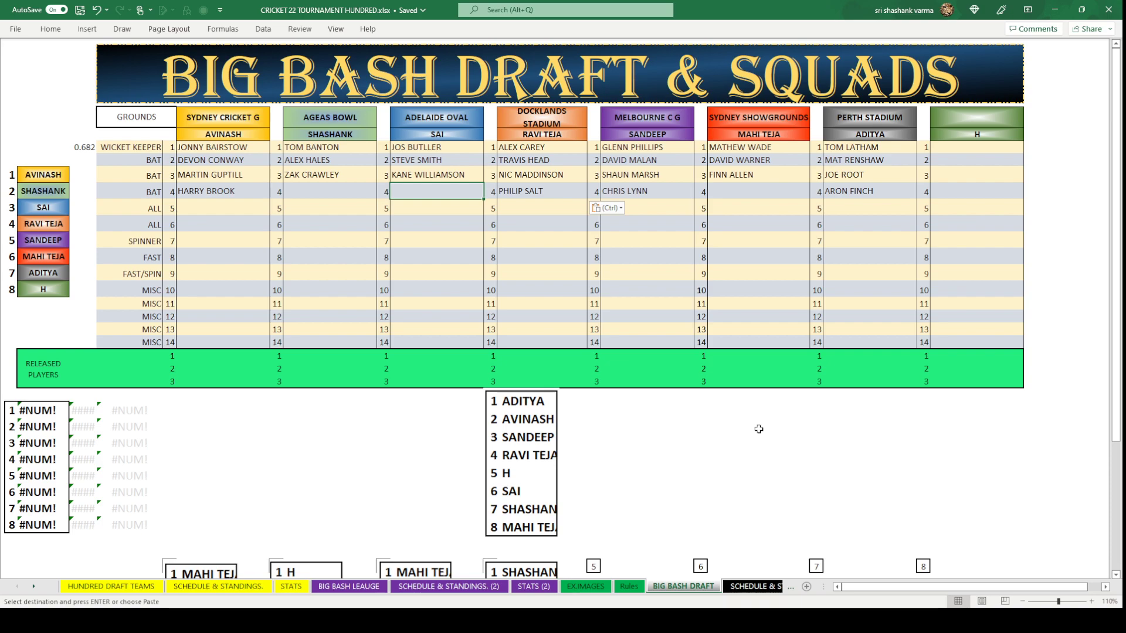
Switch away from Excel to another window and back to the workbook.
{"action": "left_click", "coordinate": [411, 621]}
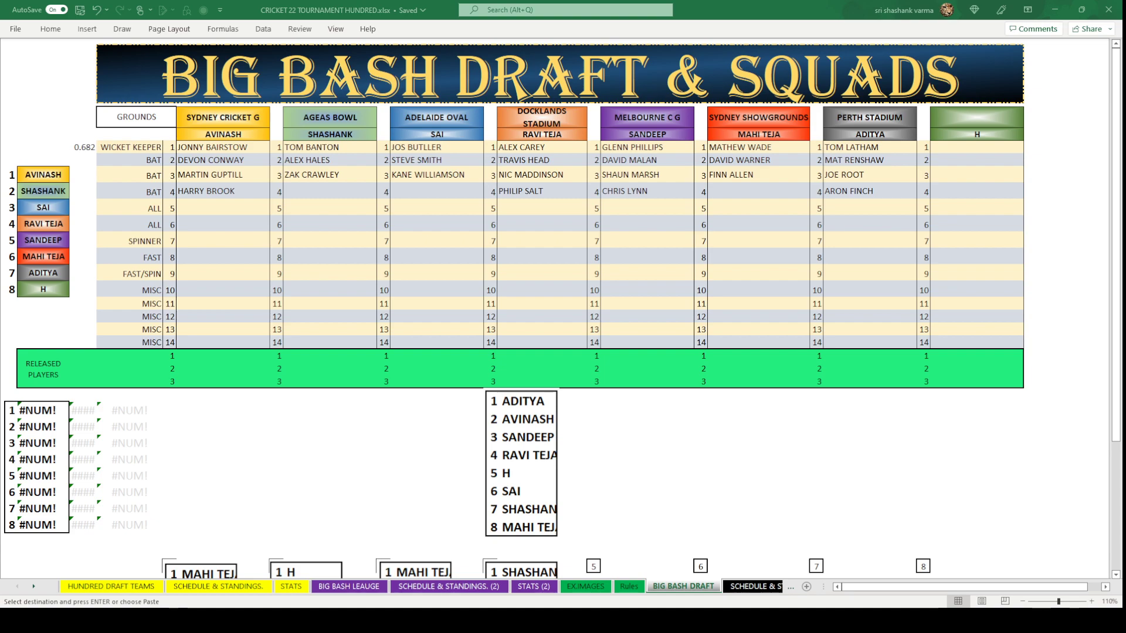
{"action": "key", "text": "alt+Tab"}
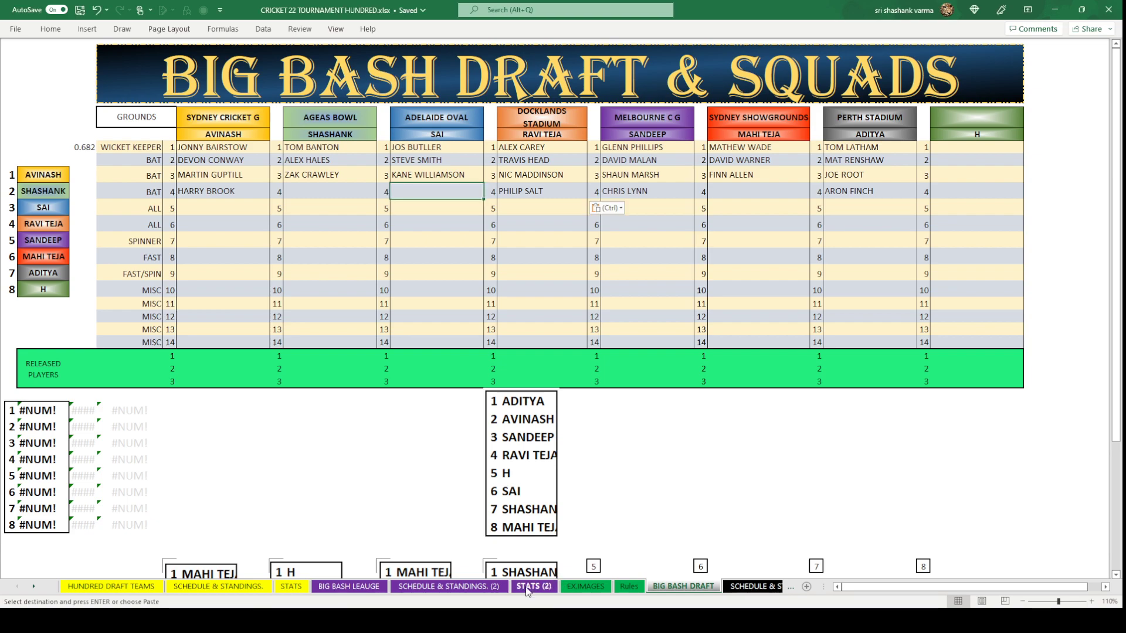
{"action": "key", "text": "alt+Tab"}
{"action": "key", "text": "alt+Tab"}
{"action": "key", "text": "alt+Tab"}
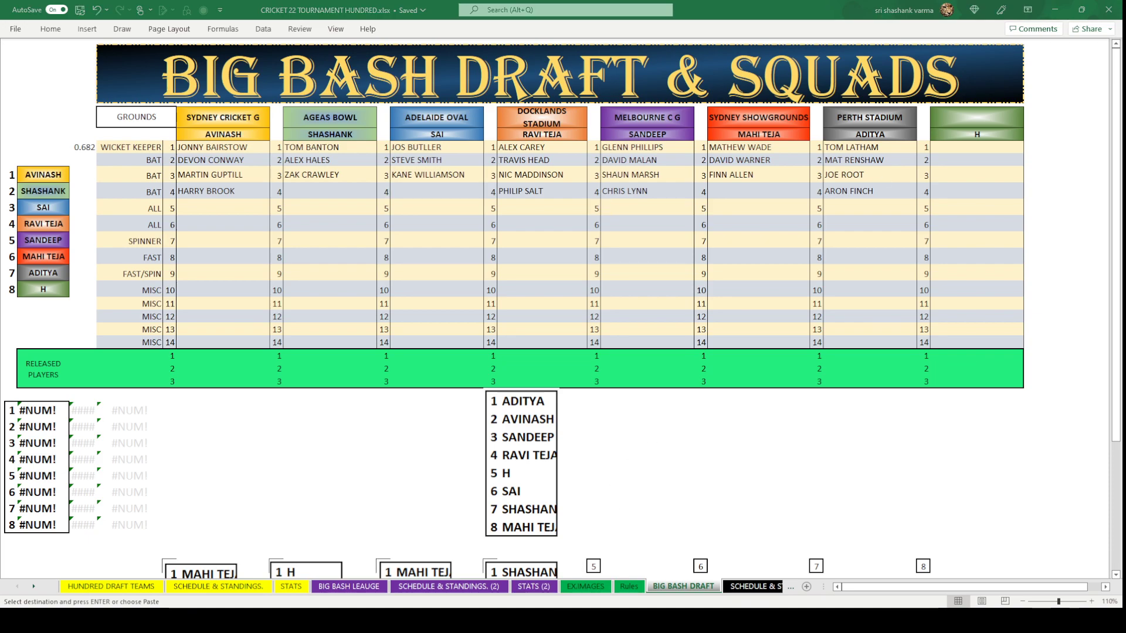
{"action": "key", "text": "alt+Tab"}
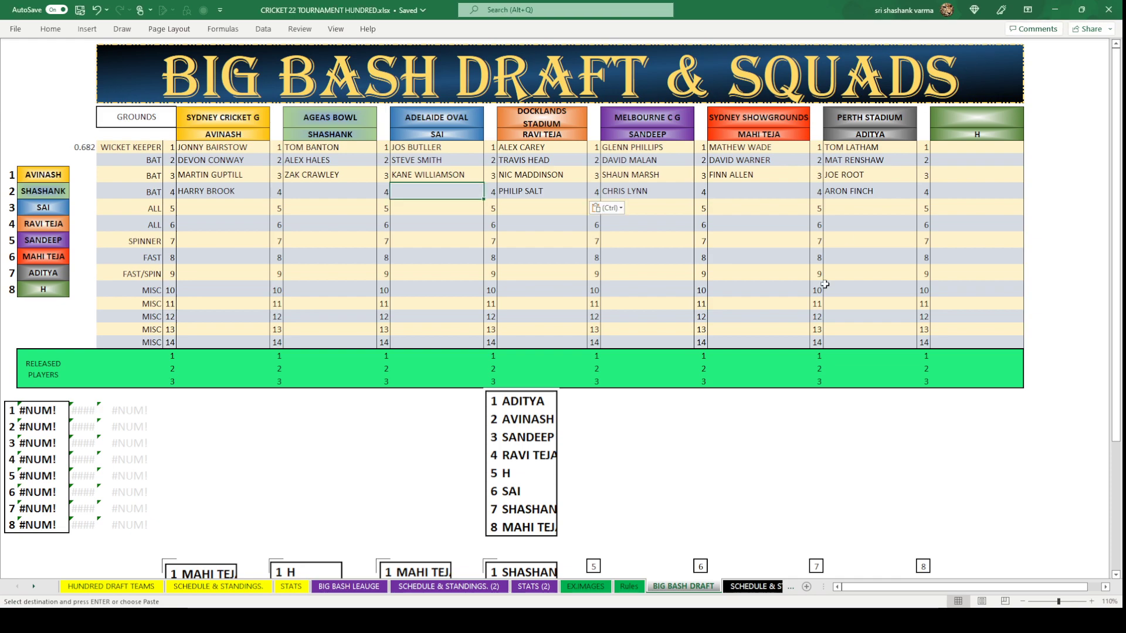
{"action": "left_click", "coordinate": [755, 474]}
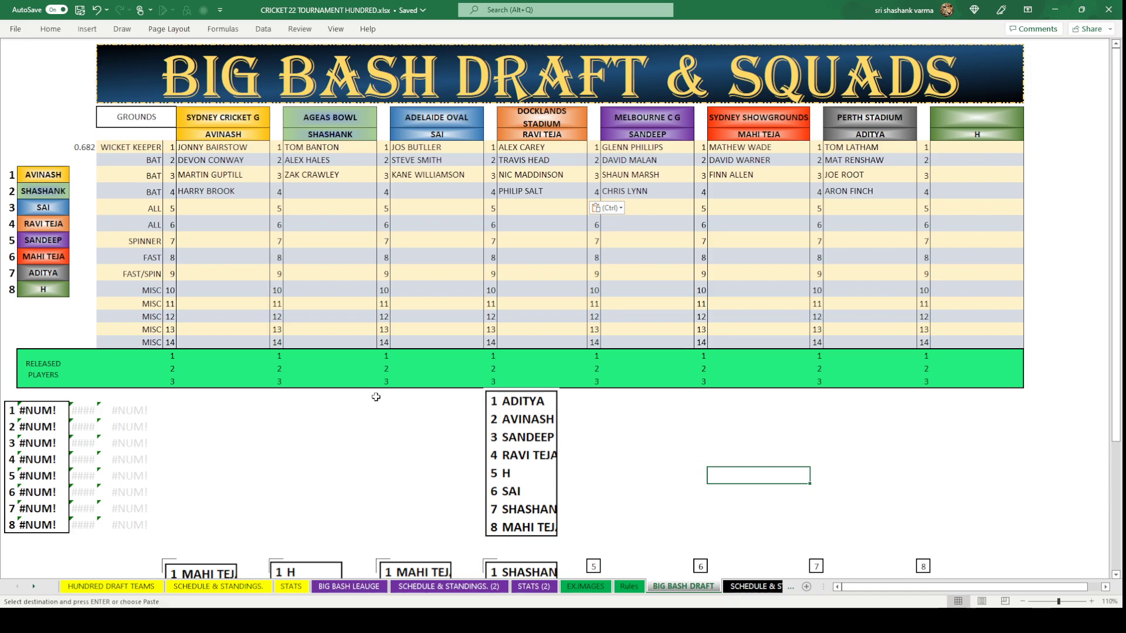
Copy EVIN LEWIS from cell I14 on HUNDRED DRAFT TEAMS into Adelaide Oval's fourth batting slot.
{"action": "left_click", "coordinate": [345, 591]}
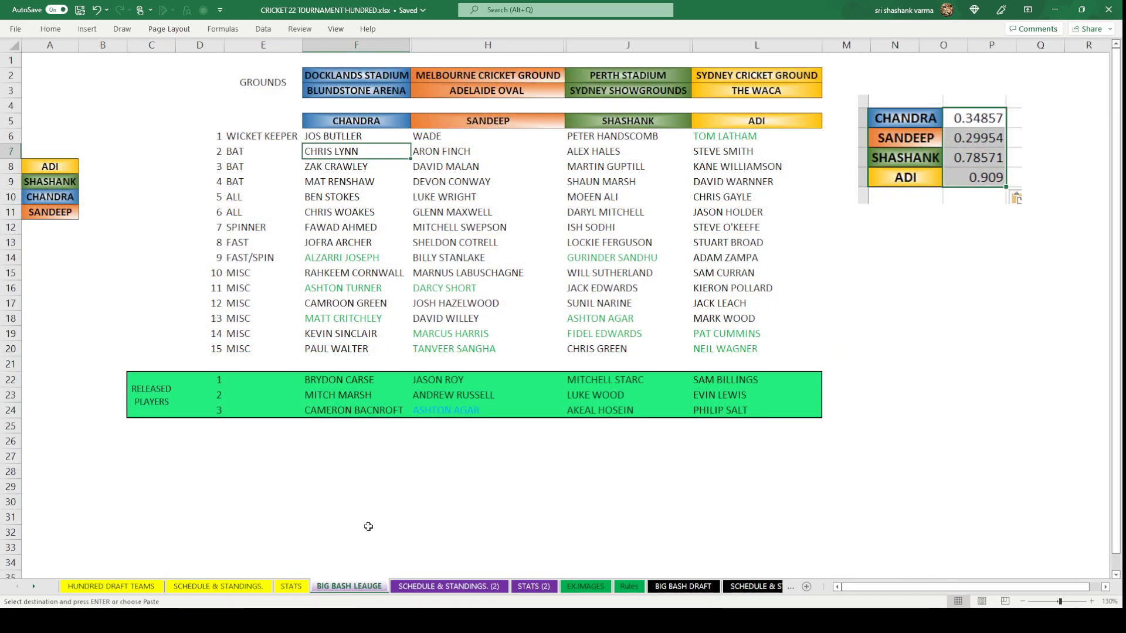
{"action": "left_click", "coordinate": [123, 590]}
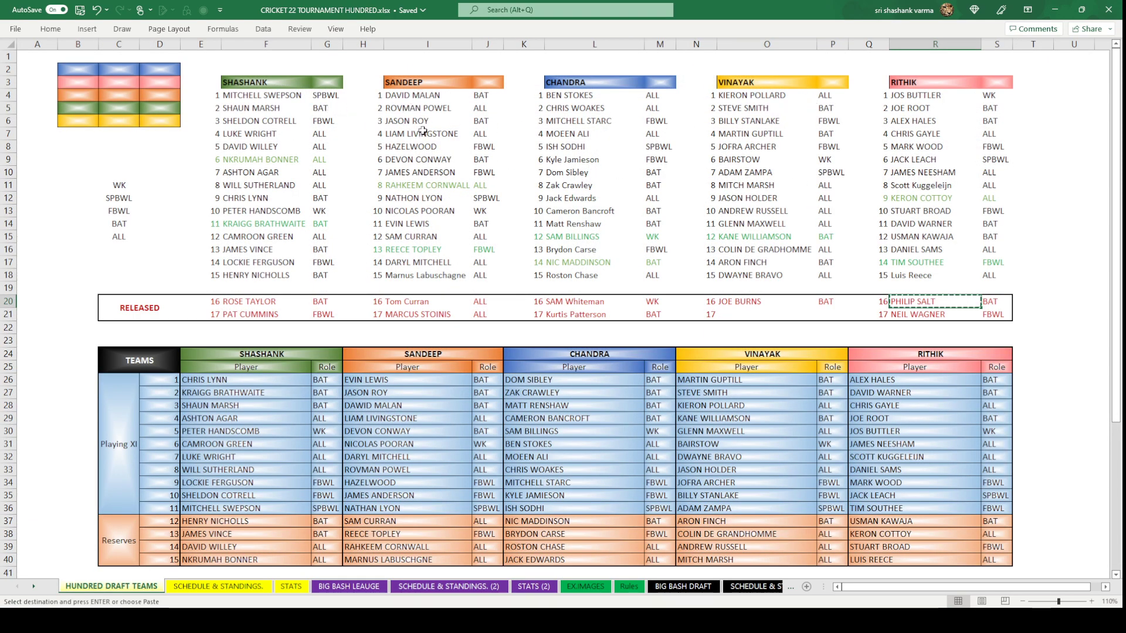
{"action": "left_click", "coordinate": [420, 223]}
{"action": "key", "text": "ctrl+c"}
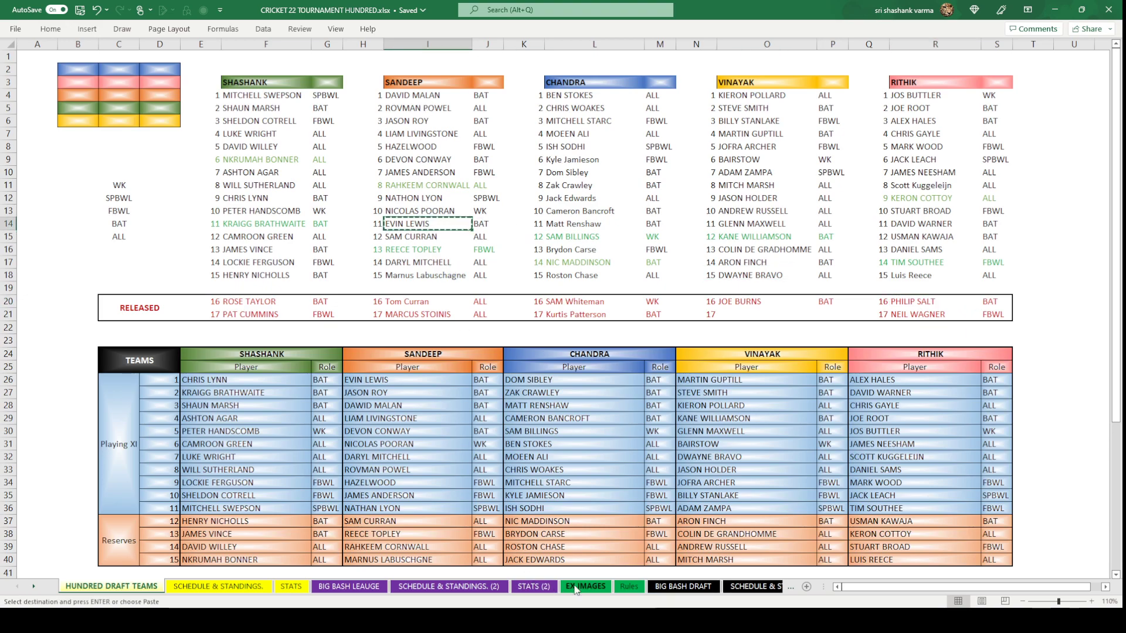
{"action": "left_click", "coordinate": [683, 586]}
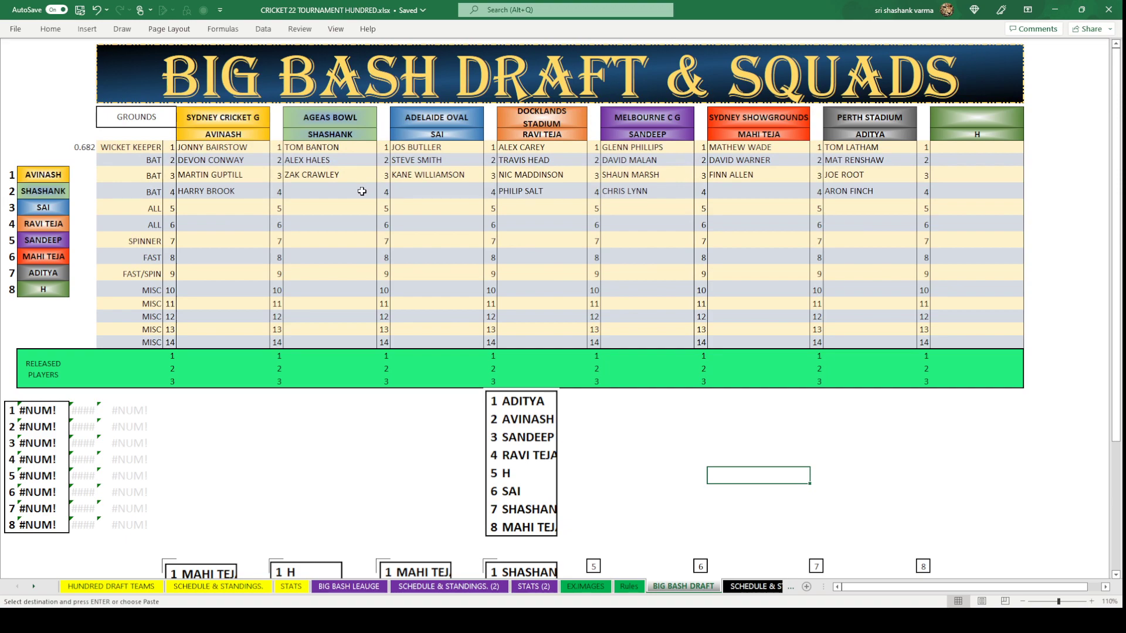
{"action": "left_click", "coordinate": [414, 195]}
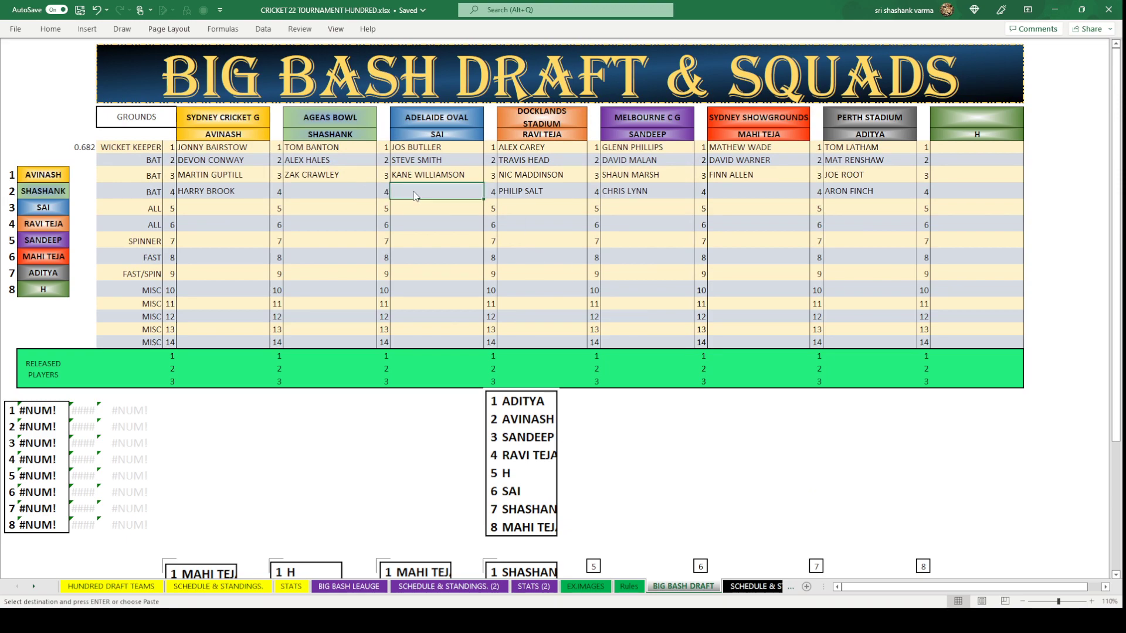
{"action": "key", "text": "ctrl+v"}
{"action": "left_click", "coordinate": [448, 274]}
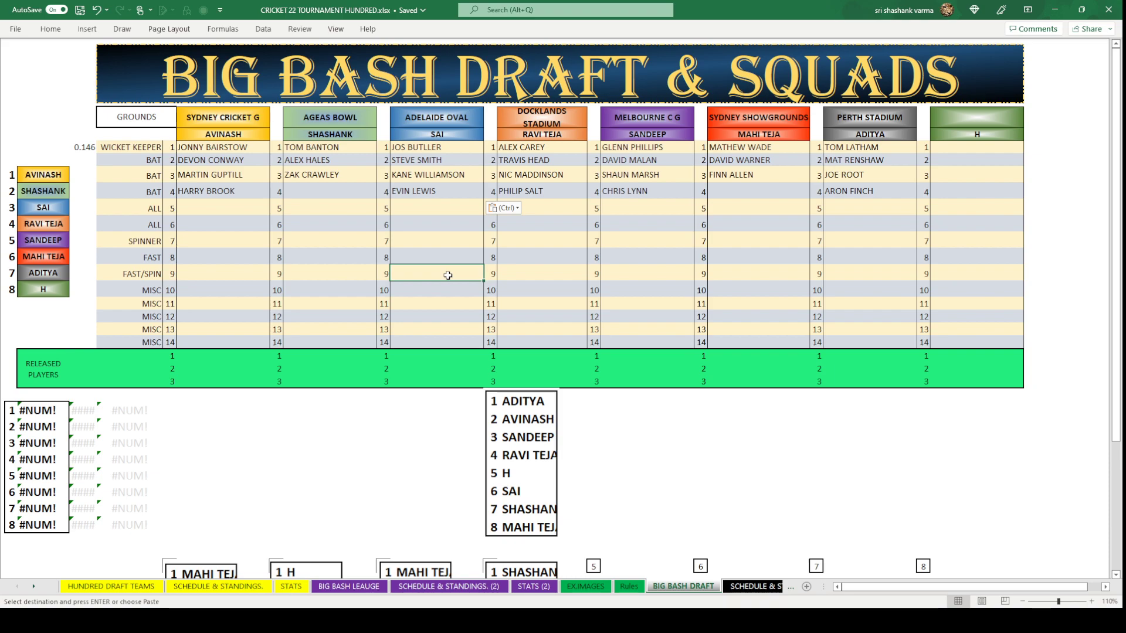
Type KIERAN POWELL into the empty row-4 batting cell under Ageas Bowl.
{"action": "left_click", "coordinate": [327, 187]}
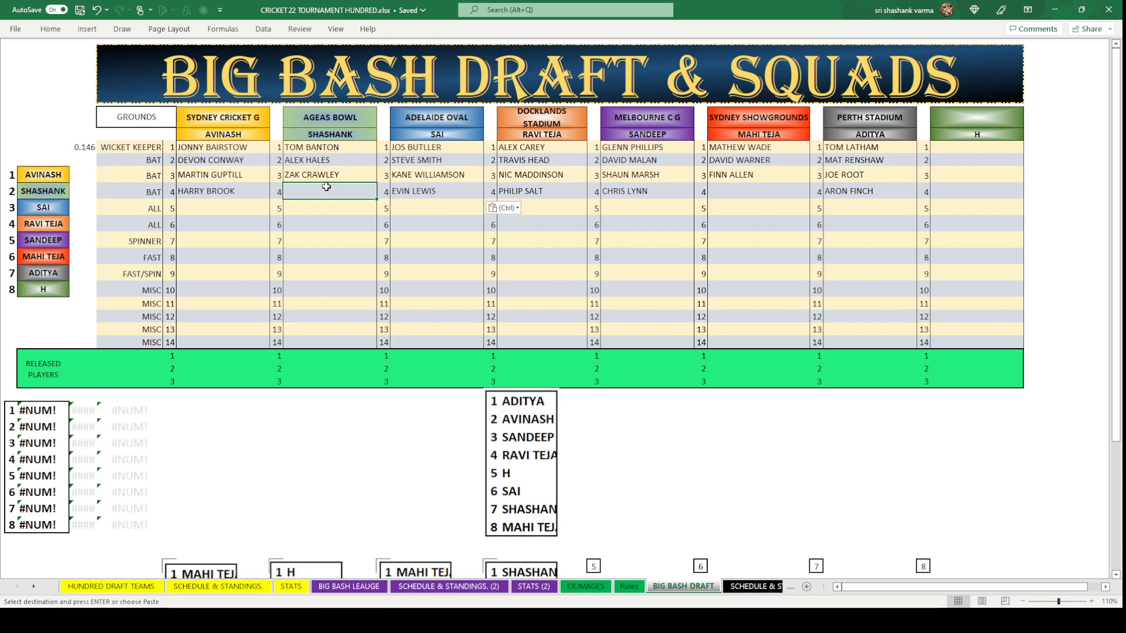
{"action": "type", "text": "KIER"}
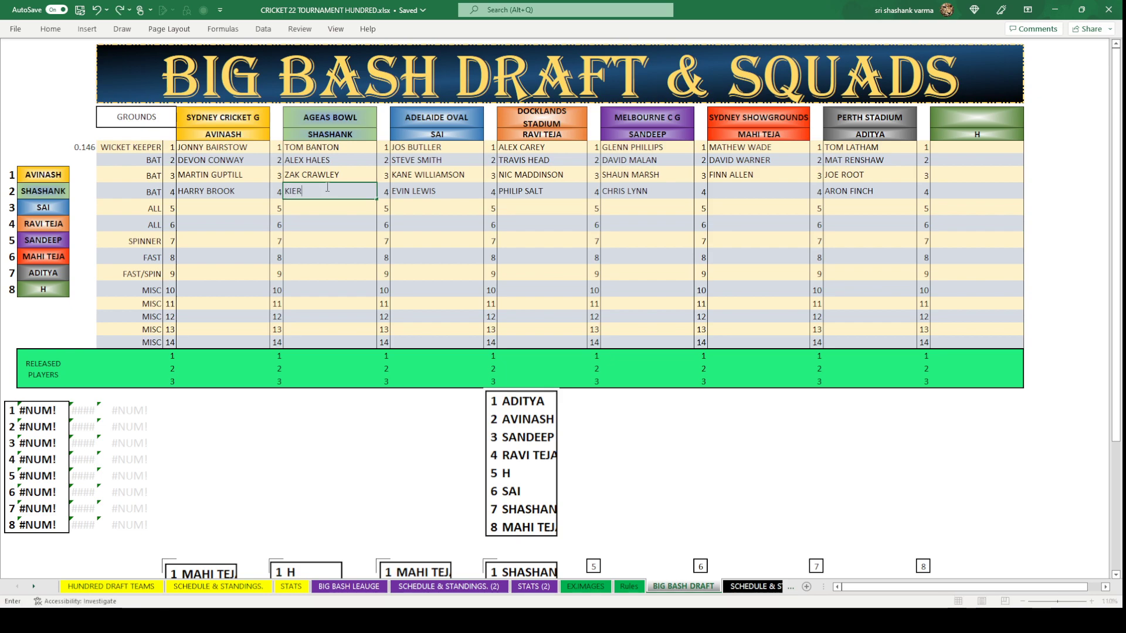
{"action": "type", "text": "AN POWELL"}
{"action": "left_click", "coordinate": [338, 221]}
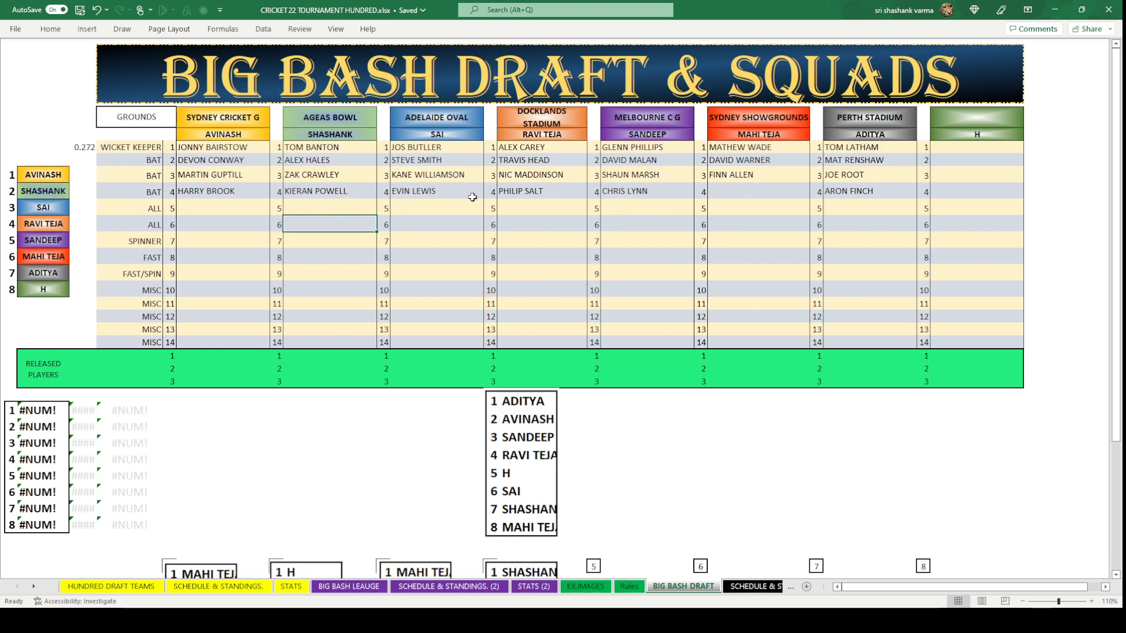
{"action": "left_click", "coordinate": [732, 192]}
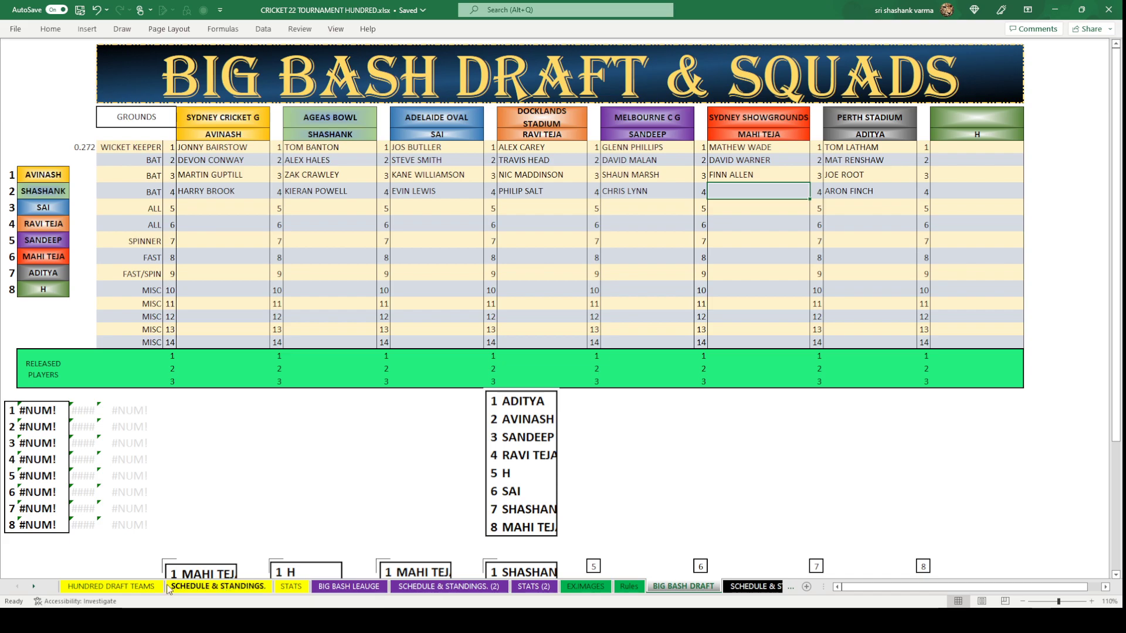
Copy JOE BURNS from the HUNDRED DRAFT TEAMS released players into Sydney Showgrounds' fourth batting slot.
{"action": "left_click", "coordinate": [111, 587]}
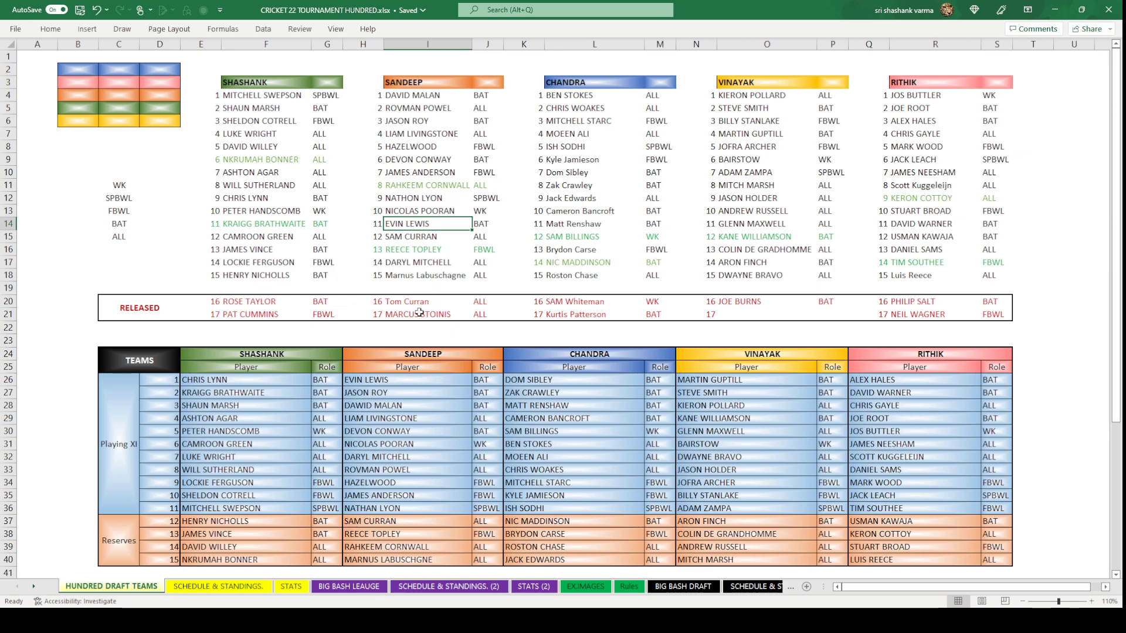
{"action": "left_click", "coordinate": [744, 305]}
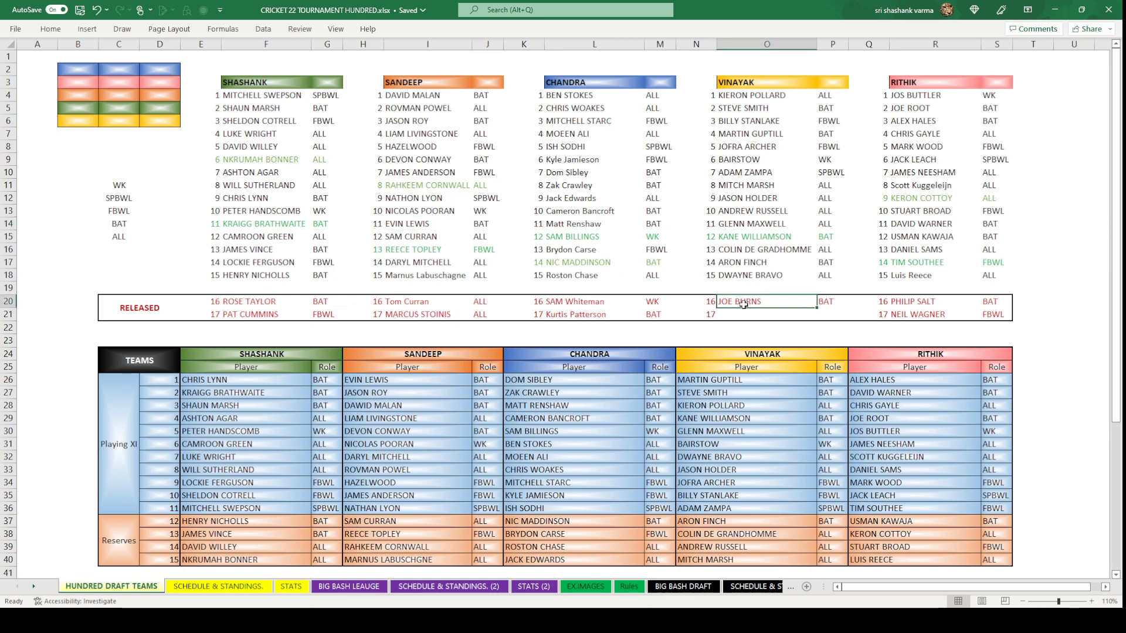
{"action": "key", "text": "ctrl+c"}
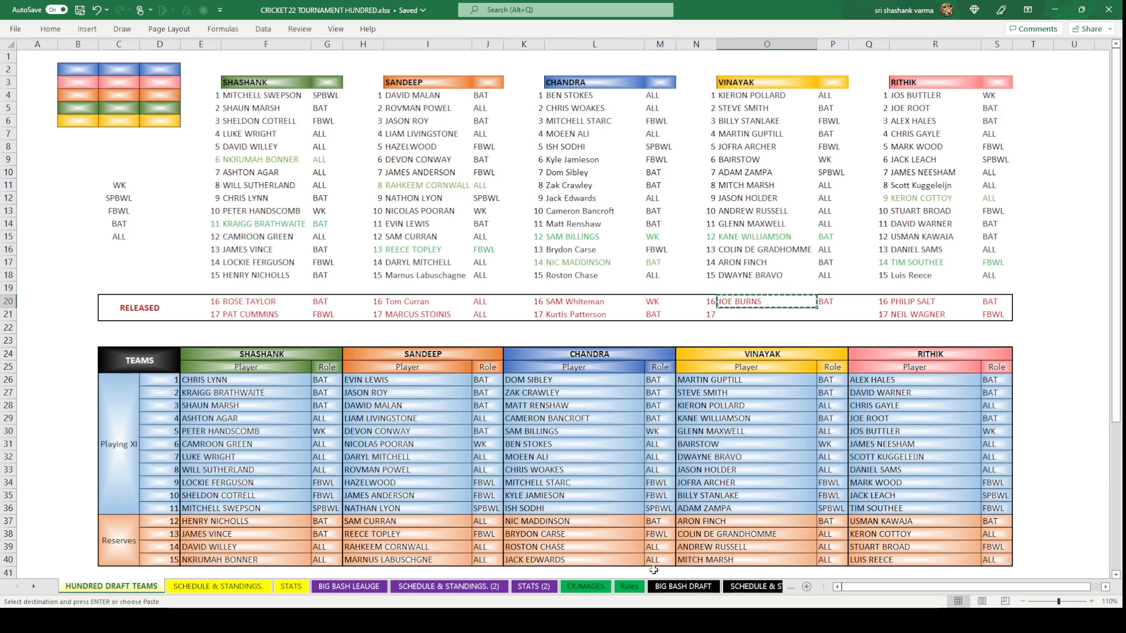
{"action": "left_click", "coordinate": [683, 587]}
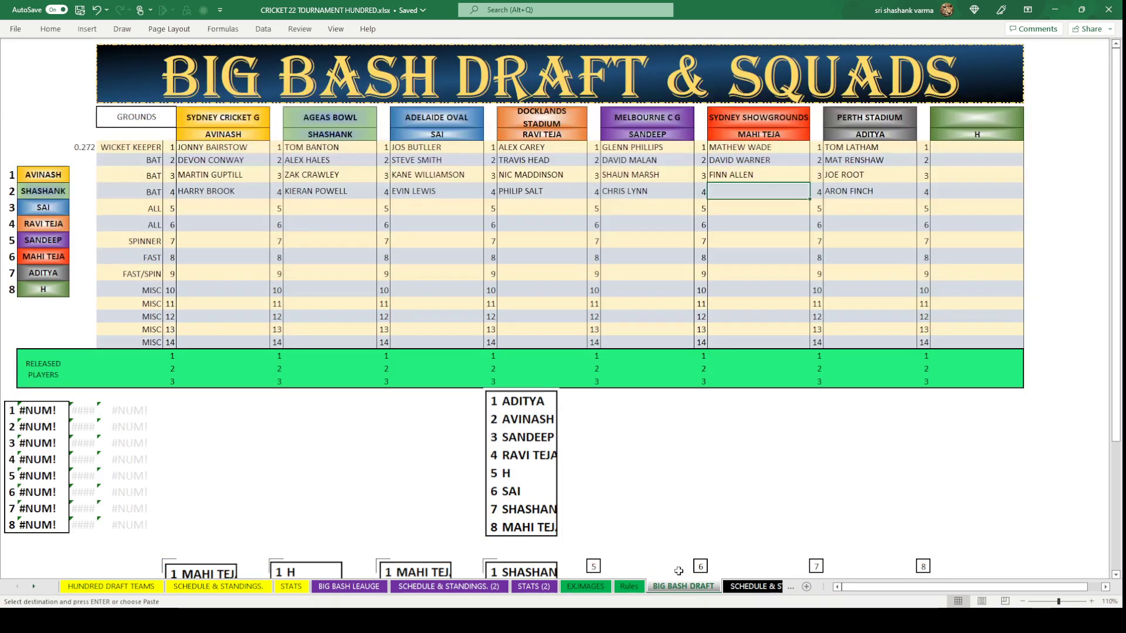
{"action": "key", "text": "ctrl+v"}
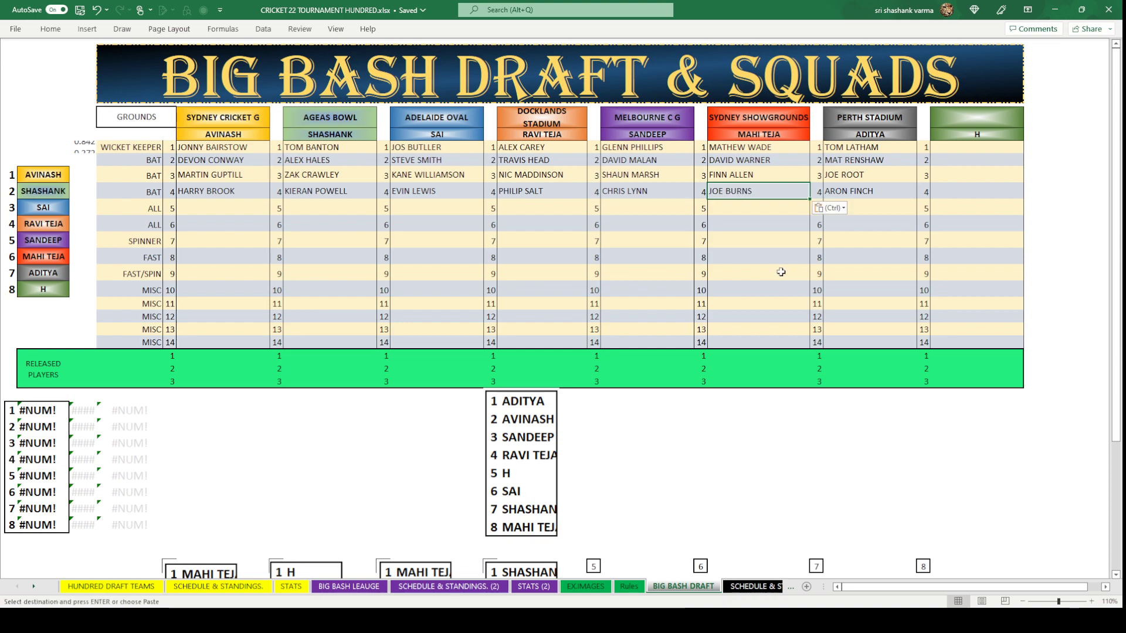
{"action": "left_click", "coordinate": [763, 271]}
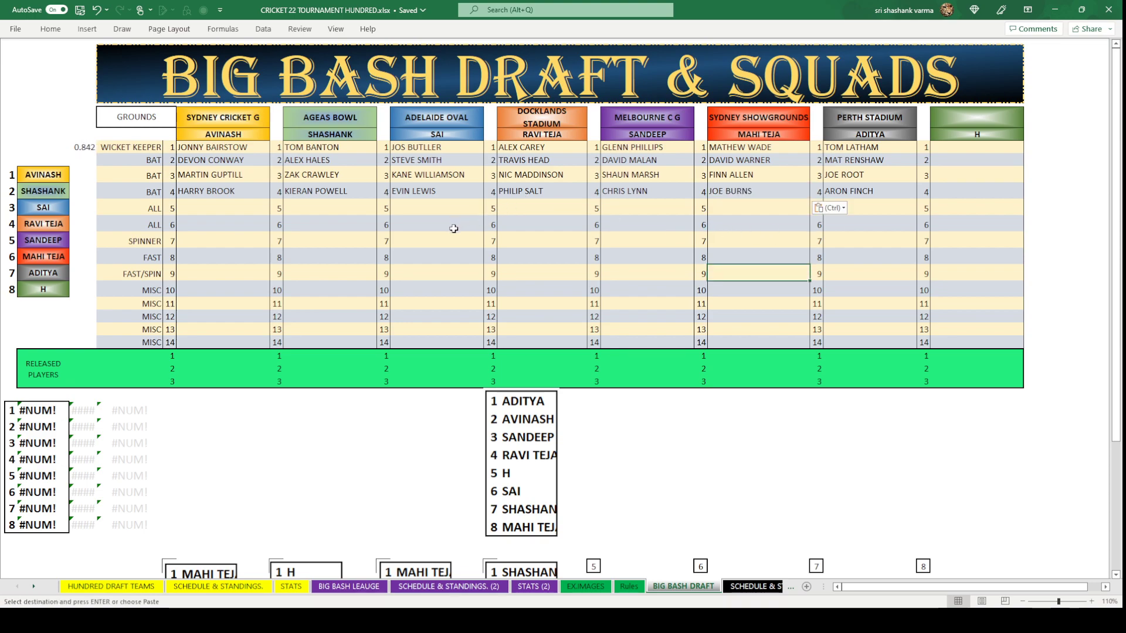
{"action": "left_click", "coordinate": [518, 443]}
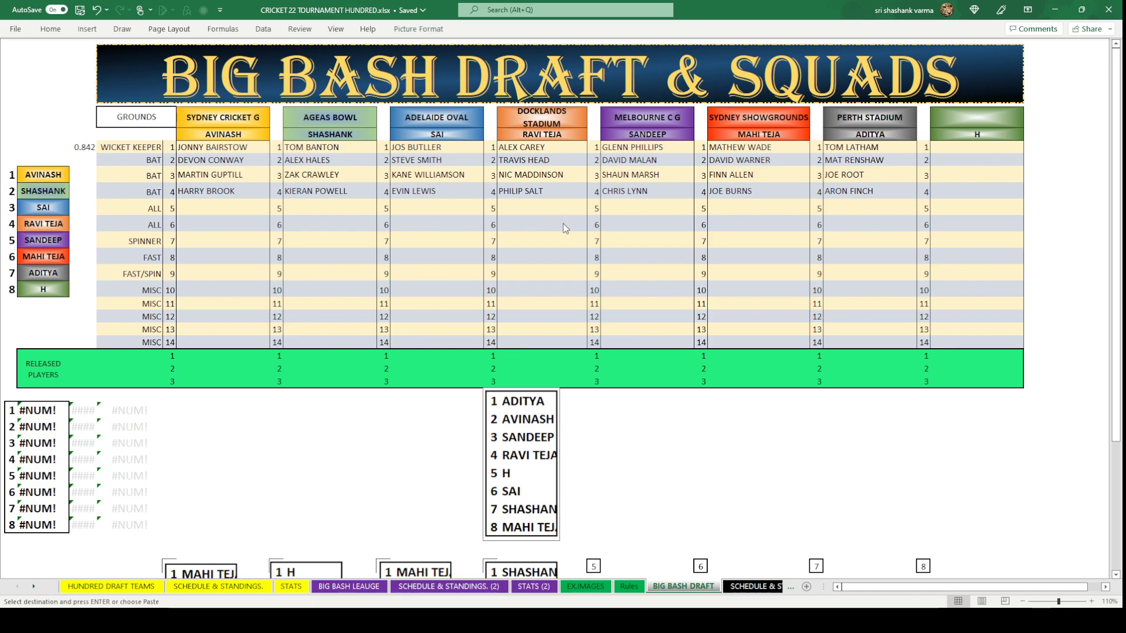
Paste a copy of the current draft-order picture into draft box 5 and delete the original.
{"action": "scroll", "coordinate": [578, 448], "scroll_direction": "down", "scroll_amount": 3}
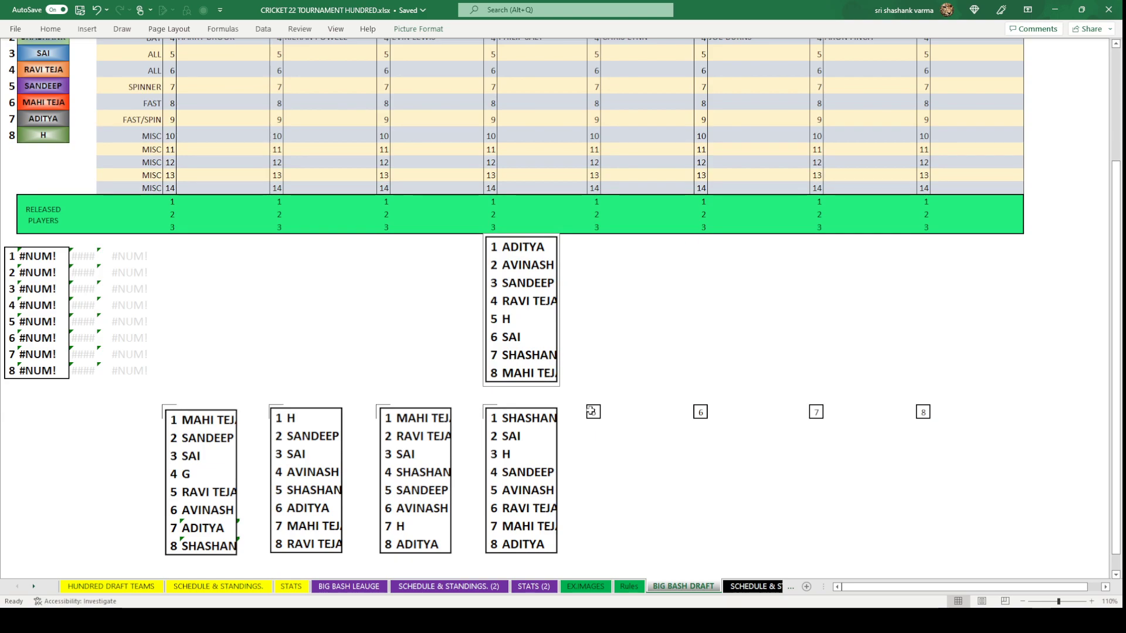
{"action": "left_click", "coordinate": [592, 413]}
{"action": "key", "text": "ctrl+v"}
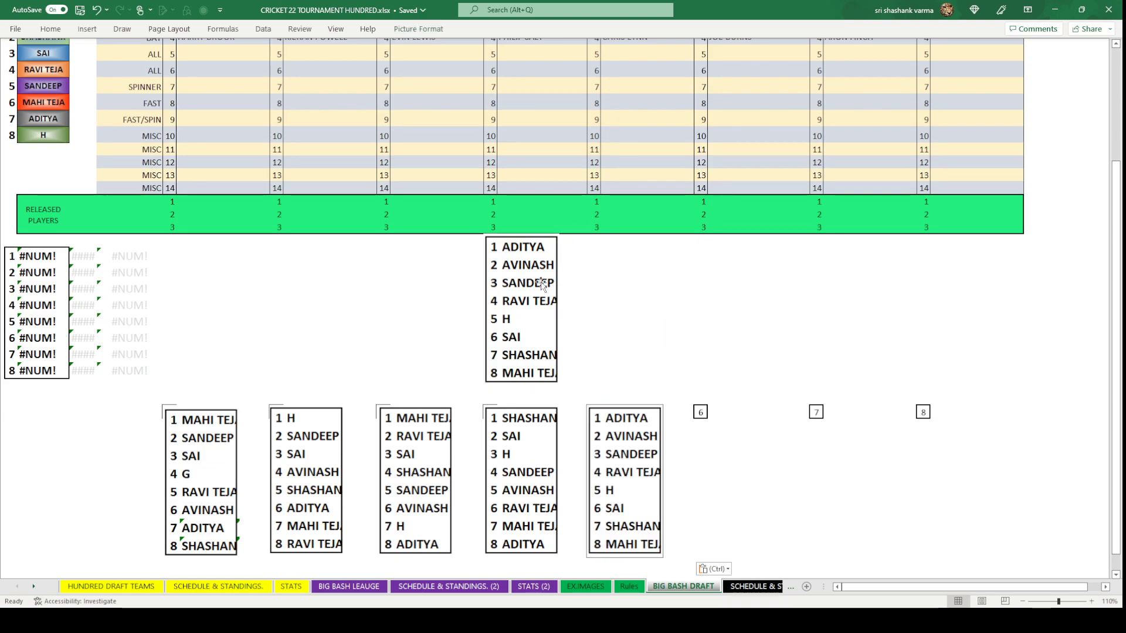
{"action": "left_click", "coordinate": [531, 293]}
{"action": "key", "text": "Delete"}
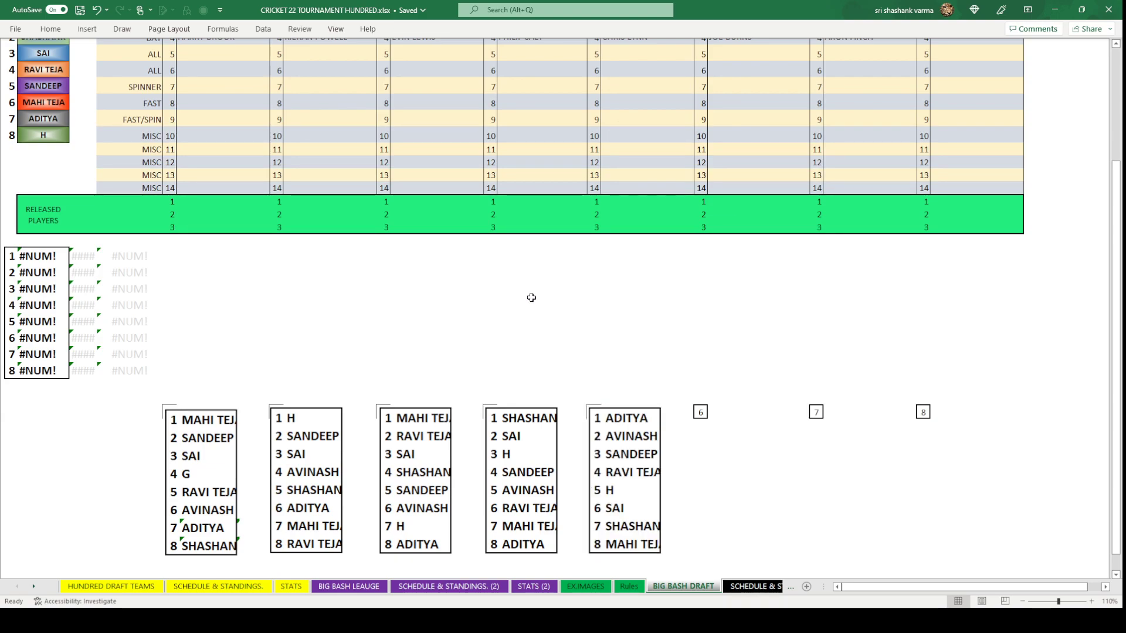
Fill the random-number formula into the cells beside all eight players.
{"action": "scroll", "coordinate": [530, 297], "scroll_direction": "up", "scroll_amount": 3}
{"action": "left_click", "coordinate": [92, 145]}
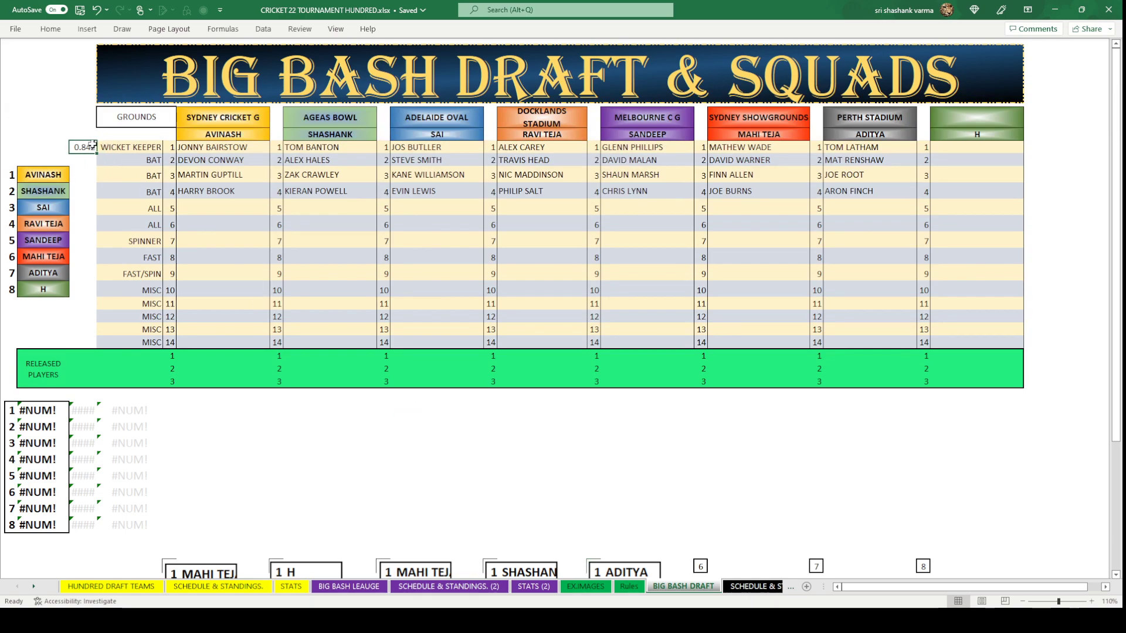
{"action": "key", "text": "ctrl+c"}
{"action": "left_click_drag", "start_coordinate": [82, 174], "coordinate": [77, 291]}
{"action": "key", "text": "ctrl+v"}
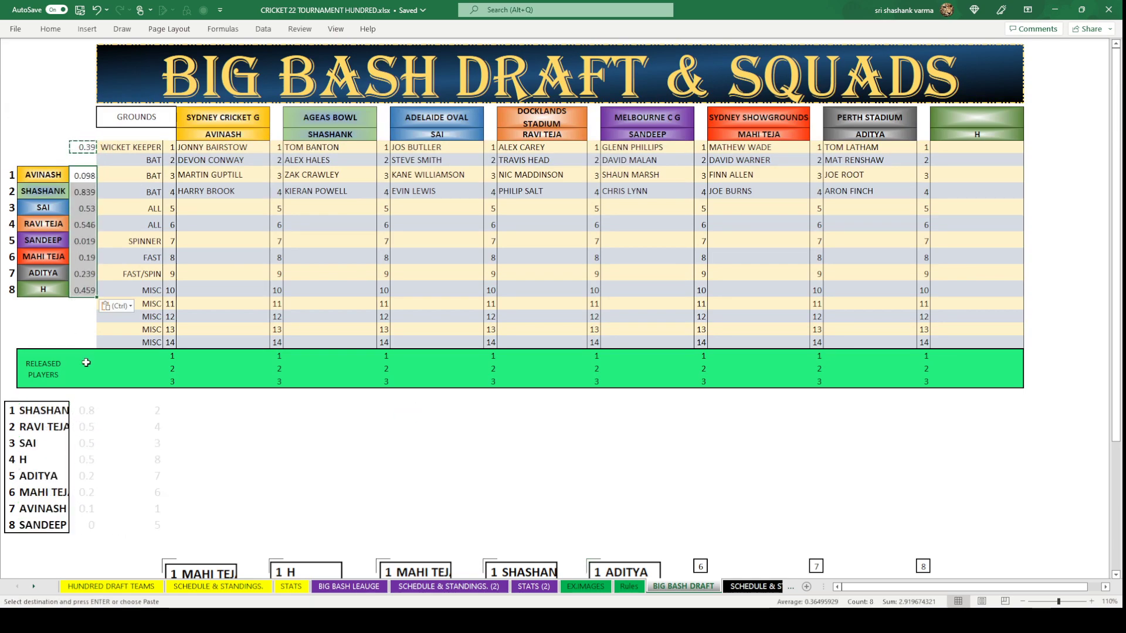
{"action": "left_click", "coordinate": [86, 363]}
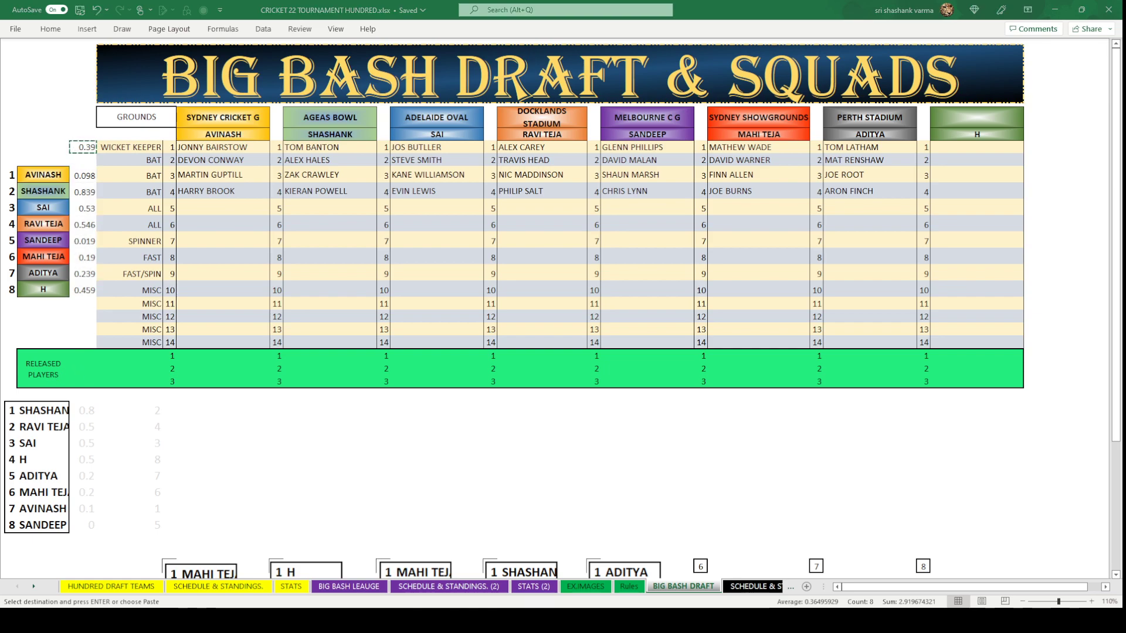
{"action": "key", "text": "Escape"}
Paste the newly ranked draft order as a picture, then clear the random numbers.
{"action": "left_click_drag", "start_coordinate": [82, 174], "coordinate": [82, 292]}
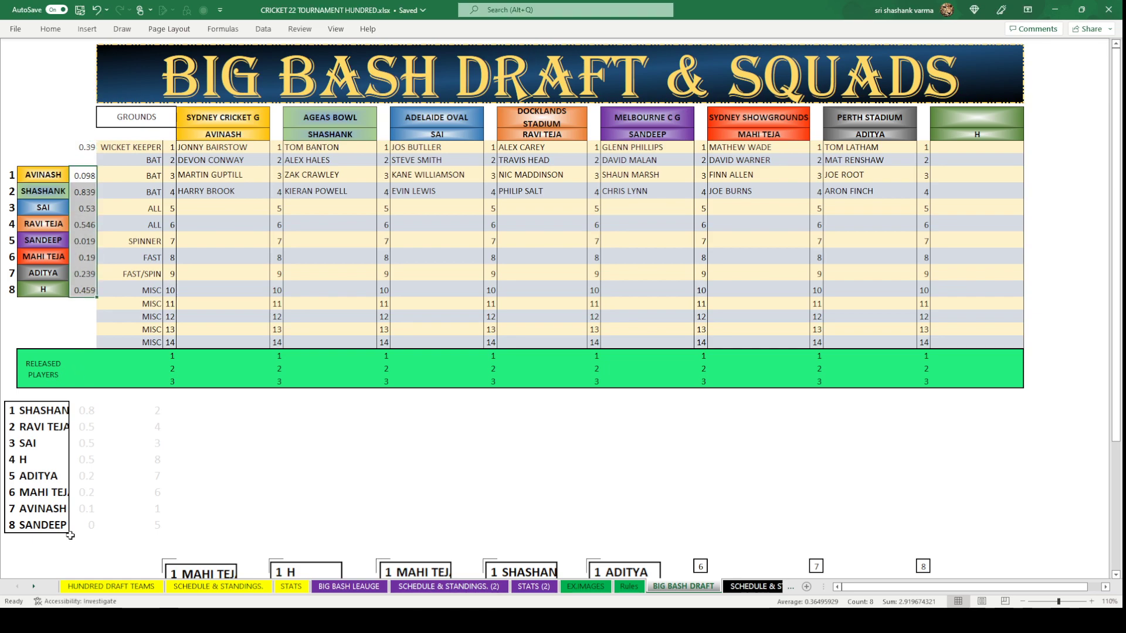
{"action": "left_click", "coordinate": [492, 397]}
{"action": "key", "text": "ctrl+v"}
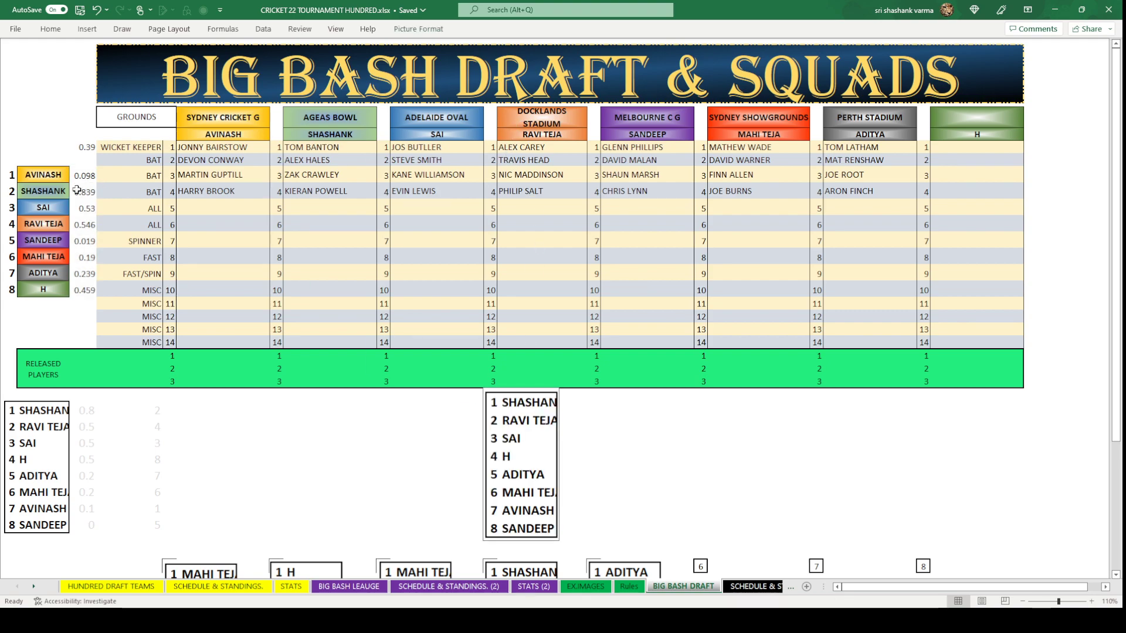
{"action": "left_click_drag", "start_coordinate": [82, 176], "coordinate": [93, 287]}
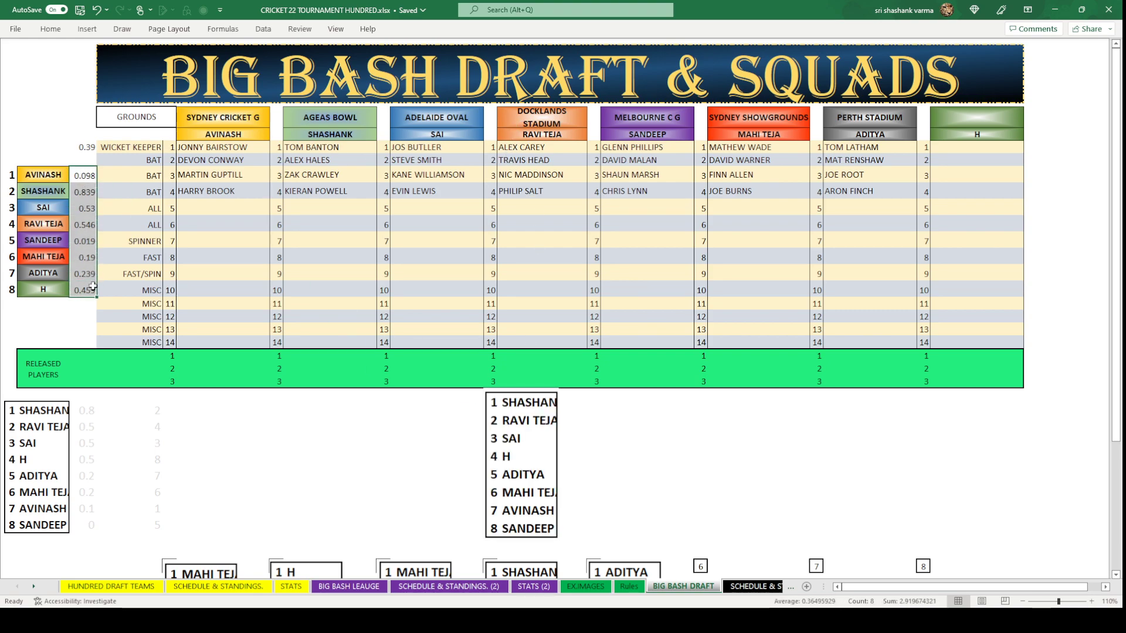
{"action": "key", "text": "Delete"}
{"action": "left_click", "coordinate": [675, 427]}
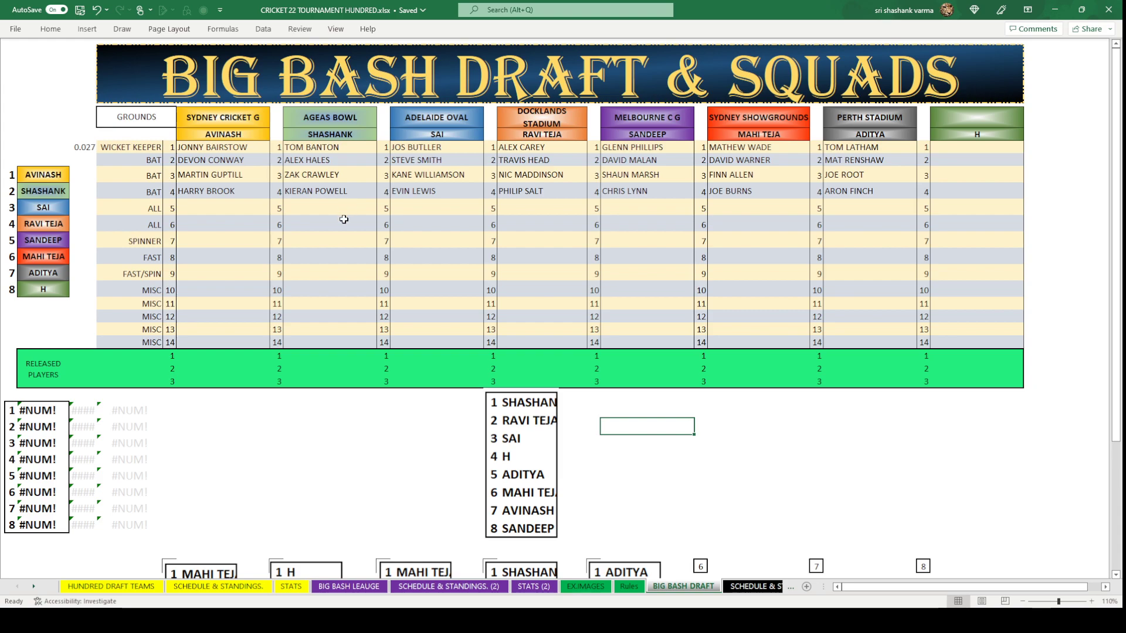
{"action": "left_click", "coordinate": [349, 208]}
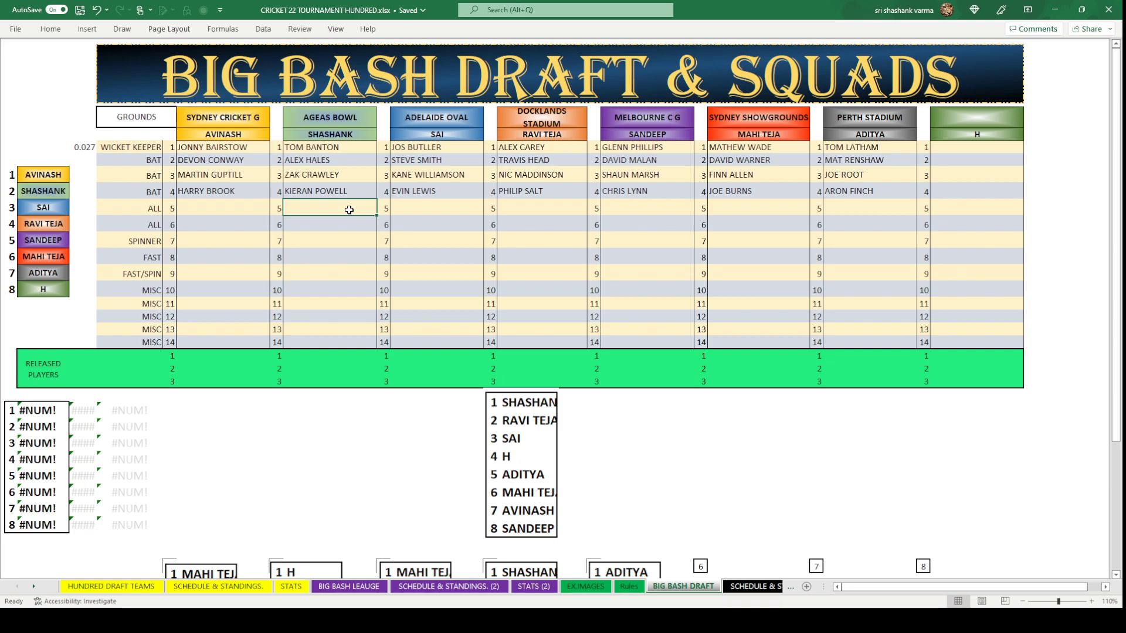
Type KIERON POLLARD into Ageas Bowl's ALL row-5 cell and ANDRE RUSELL into Docklands Stadium's.
{"action": "type", "text": "KIERO"}
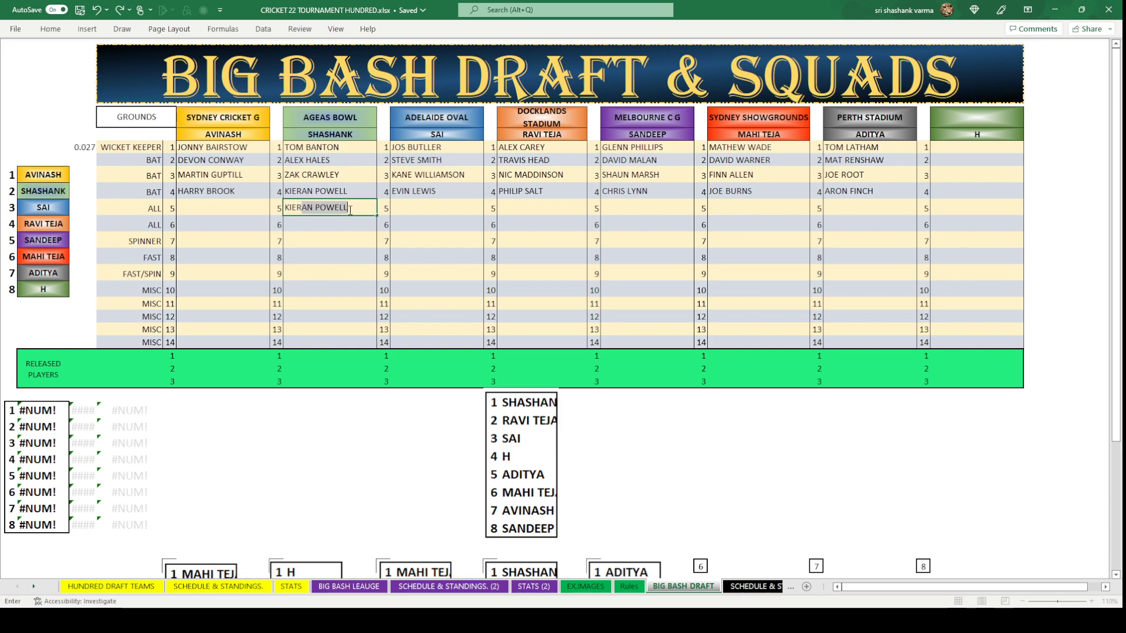
{"action": "type", "text": "N POLLARD"}
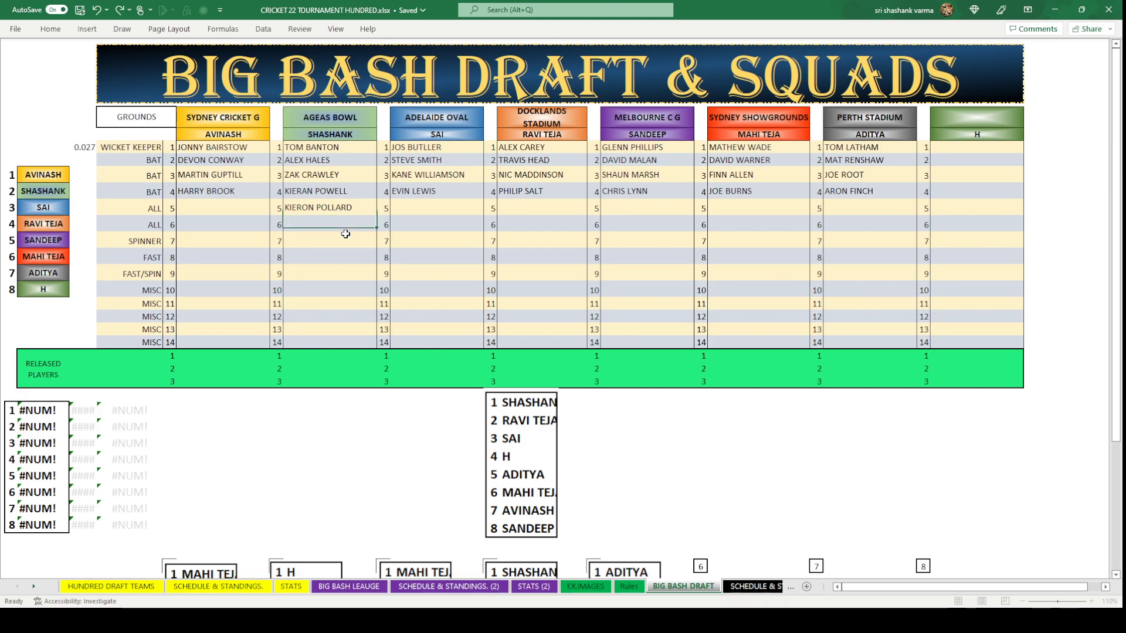
{"action": "left_click", "coordinate": [345, 234]}
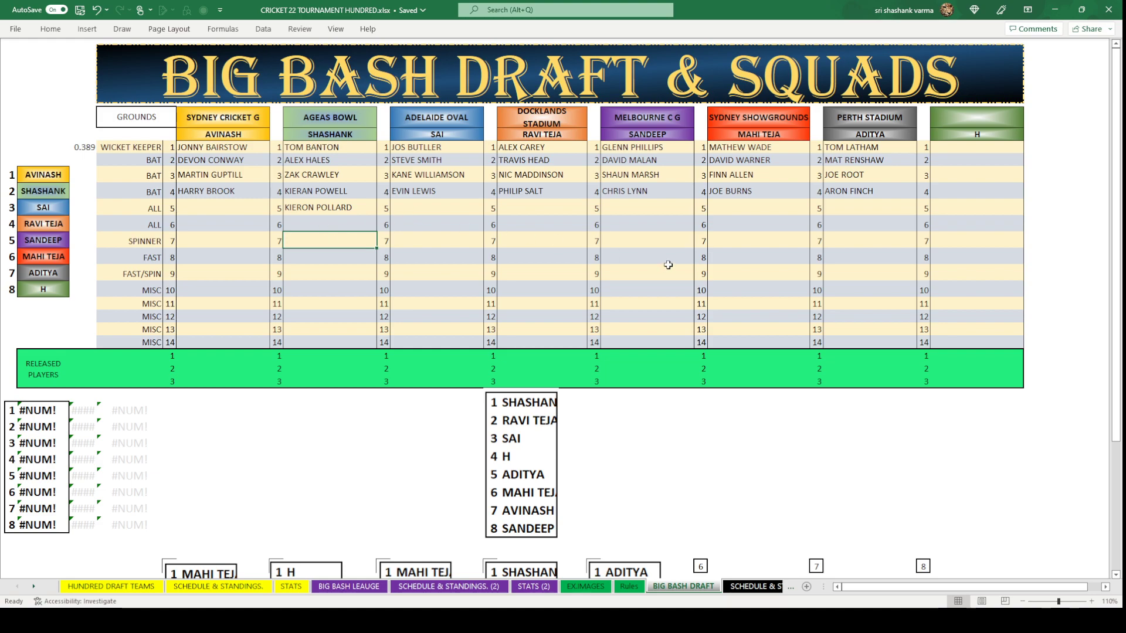
{"action": "left_click", "coordinate": [568, 210]}
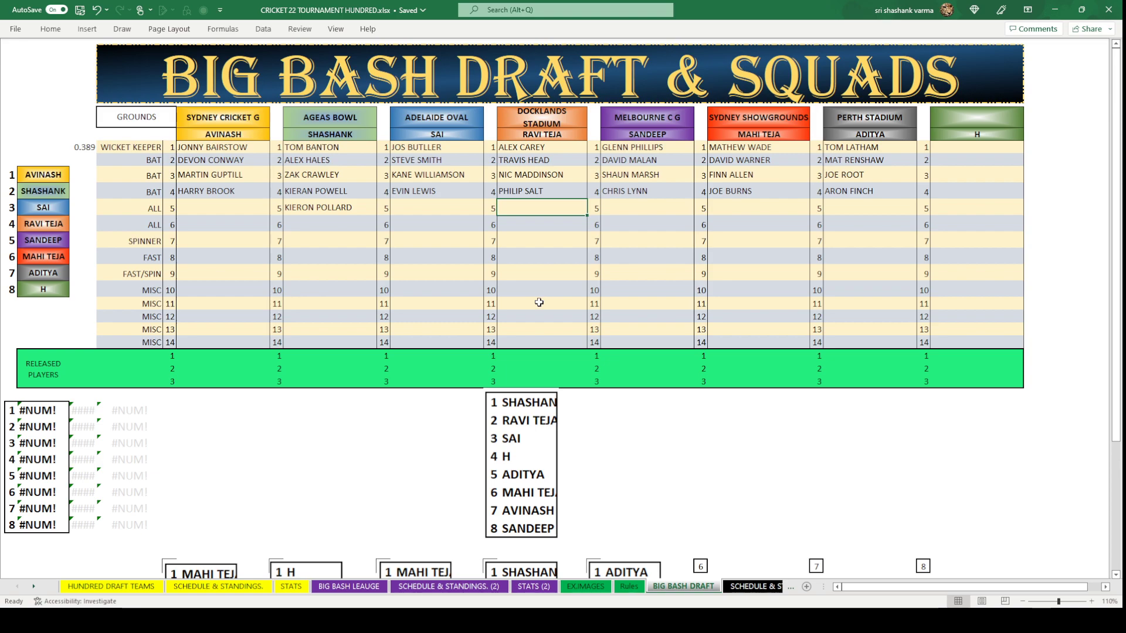
{"action": "type", "text": "AND"}
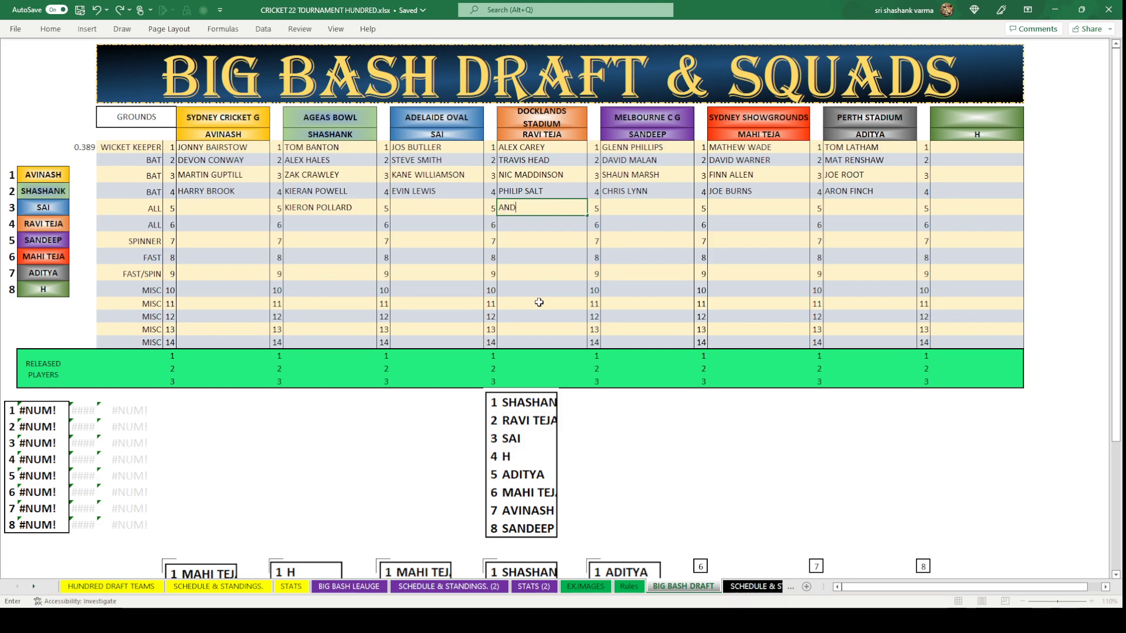
{"action": "type", "text": "RE RUSELL"}
{"action": "left_click", "coordinate": [539, 302]}
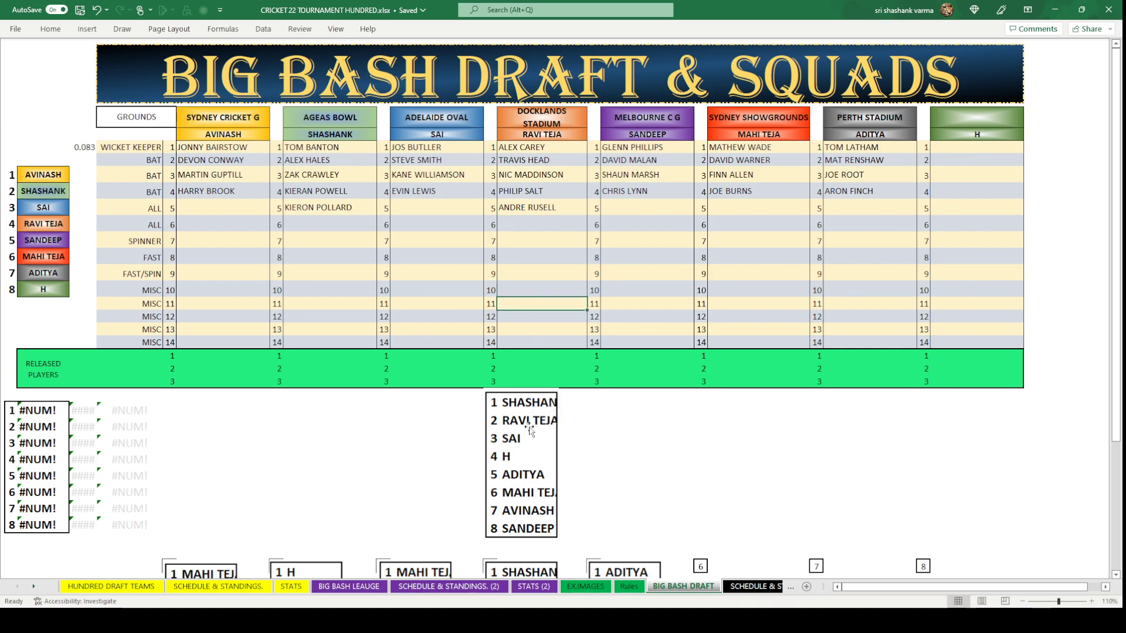
{"action": "left_click", "coordinate": [443, 210]}
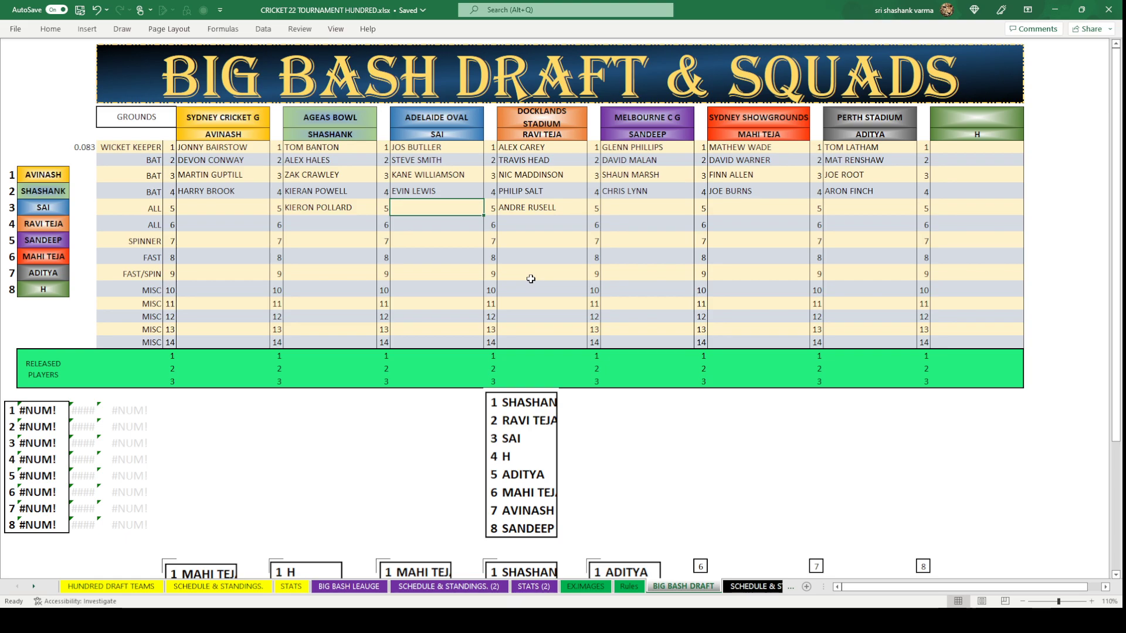
Copy MARNUS LABUSCHAGNE from the BIG BASH LEAUGE sheet into Adelaide Oval's all-rounder slot.
{"action": "left_click", "coordinate": [350, 587]}
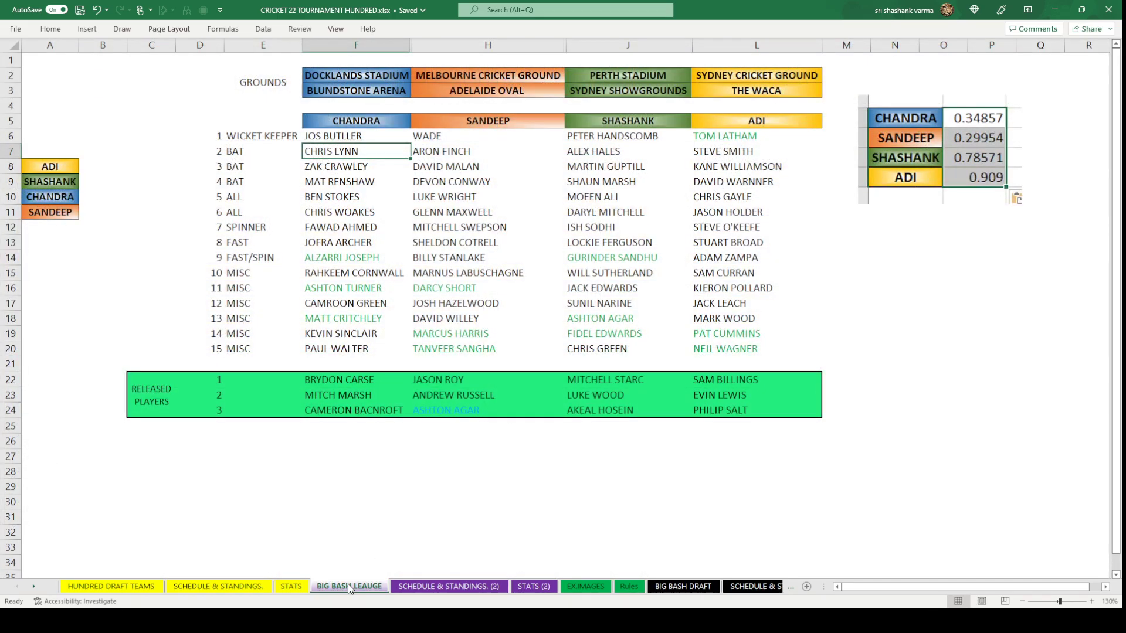
{"action": "left_click", "coordinate": [455, 275]}
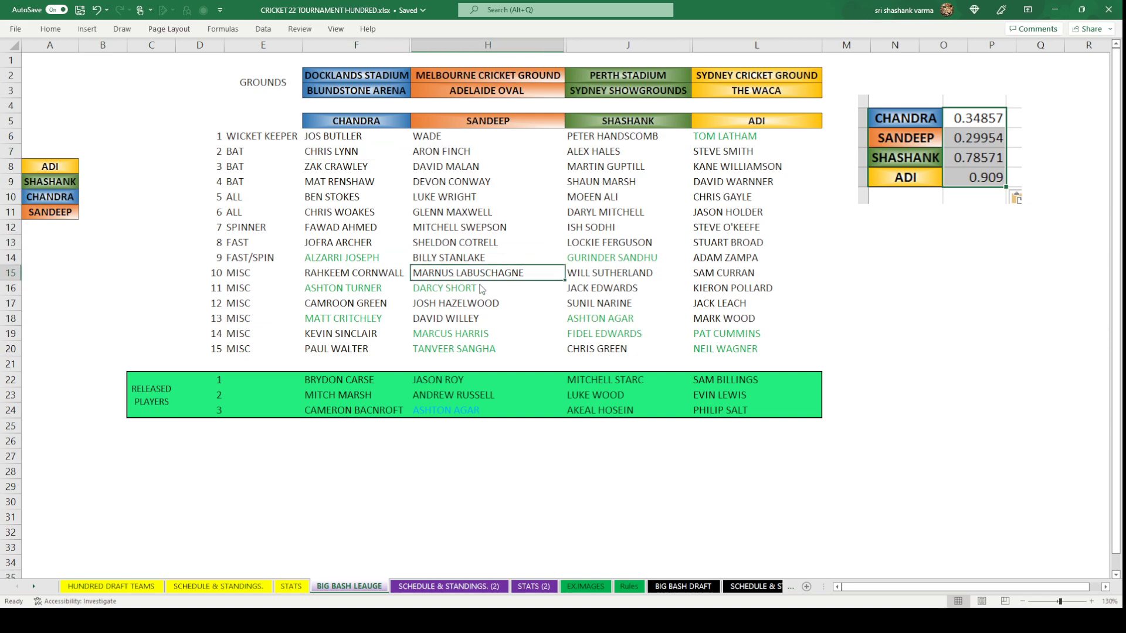
{"action": "key", "text": "ctrl+c"}
{"action": "left_click", "coordinate": [683, 587]}
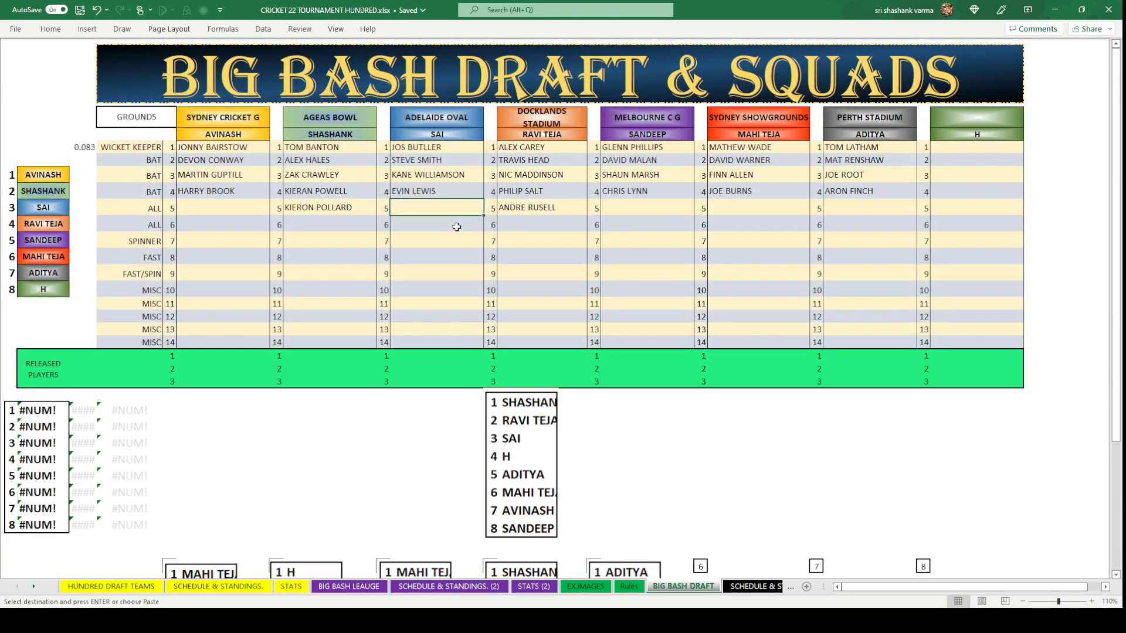
{"action": "key", "text": "ctrl+v"}
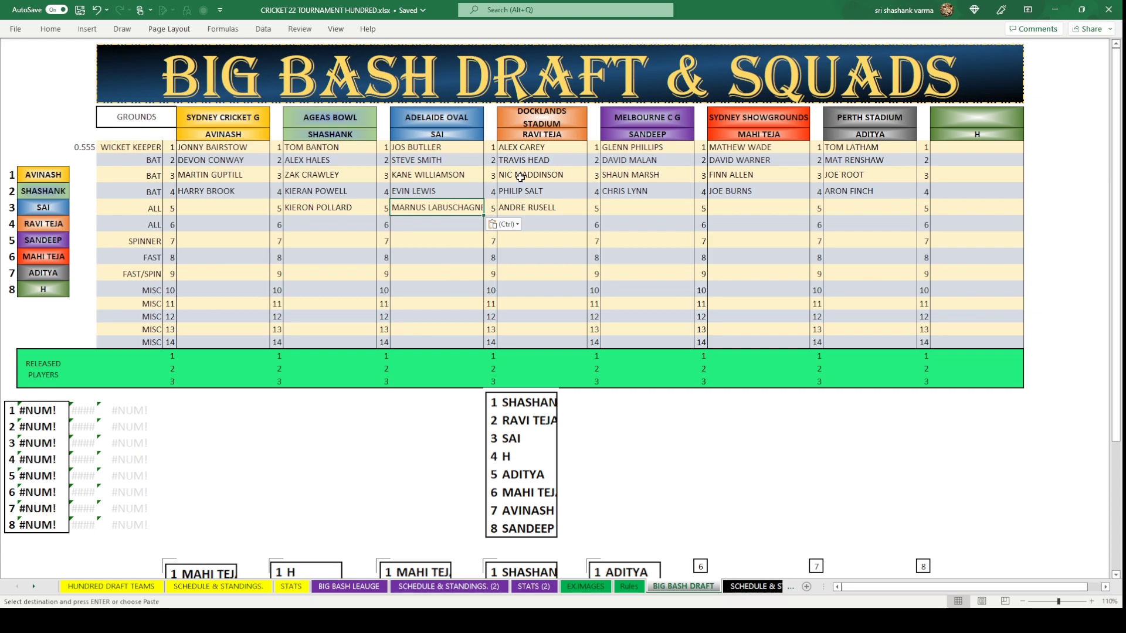
{"action": "left_click", "coordinate": [548, 252]}
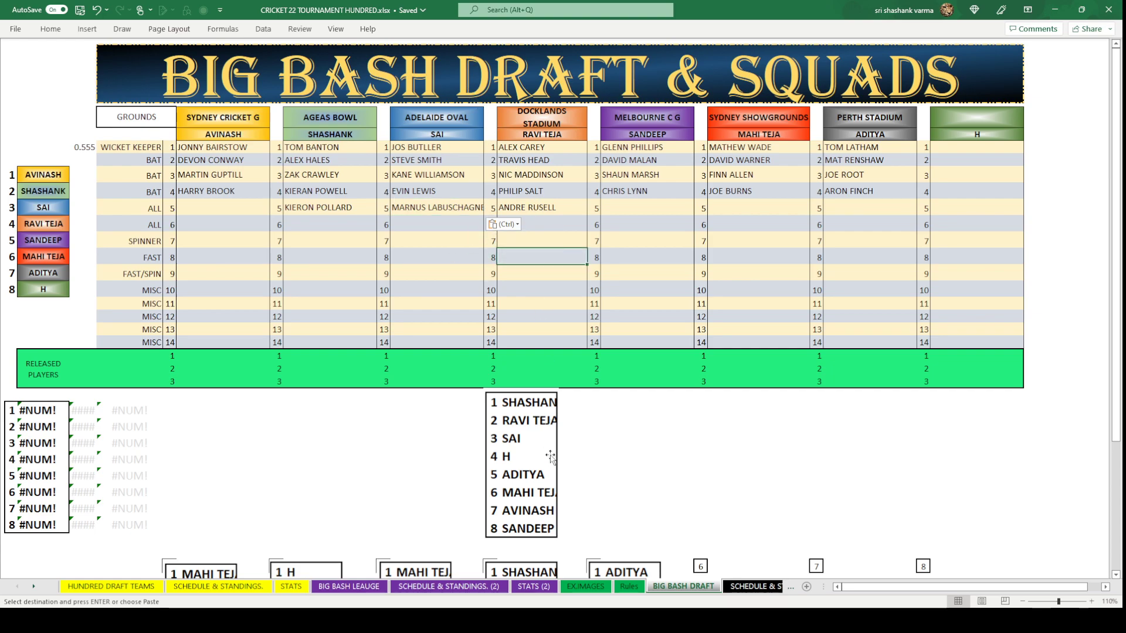
Copy CHRIS GAYLE from the BIG BASH LEAUGE sheet into Perth Stadium's all-rounder slot.
{"action": "left_click", "coordinate": [830, 205]}
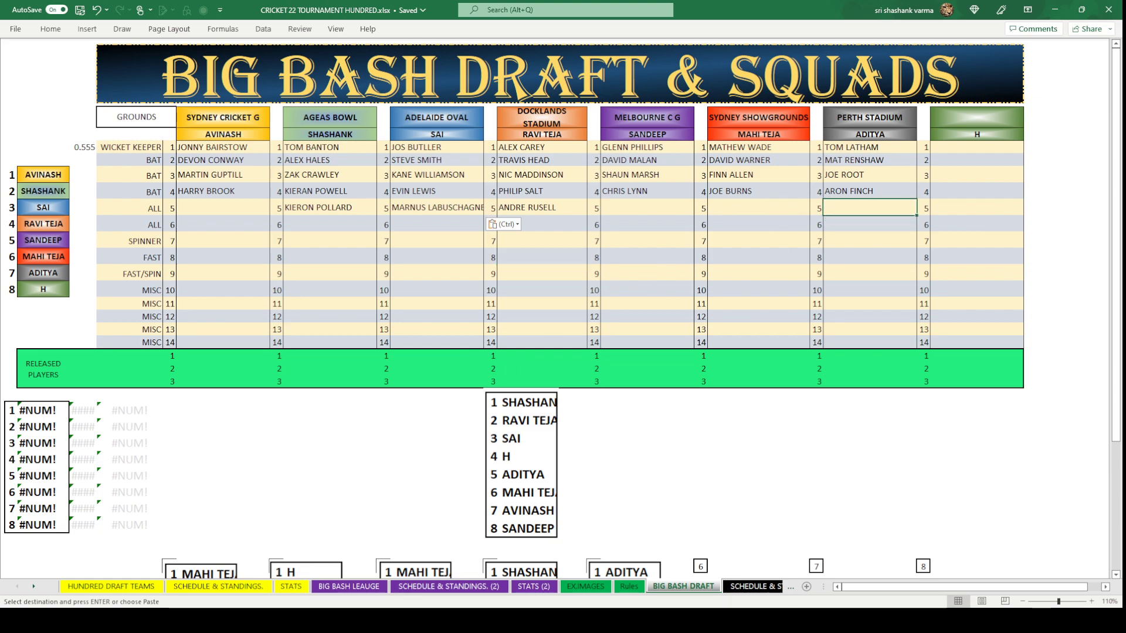
{"action": "left_click", "coordinate": [349, 587]}
{"action": "left_click", "coordinate": [733, 197]}
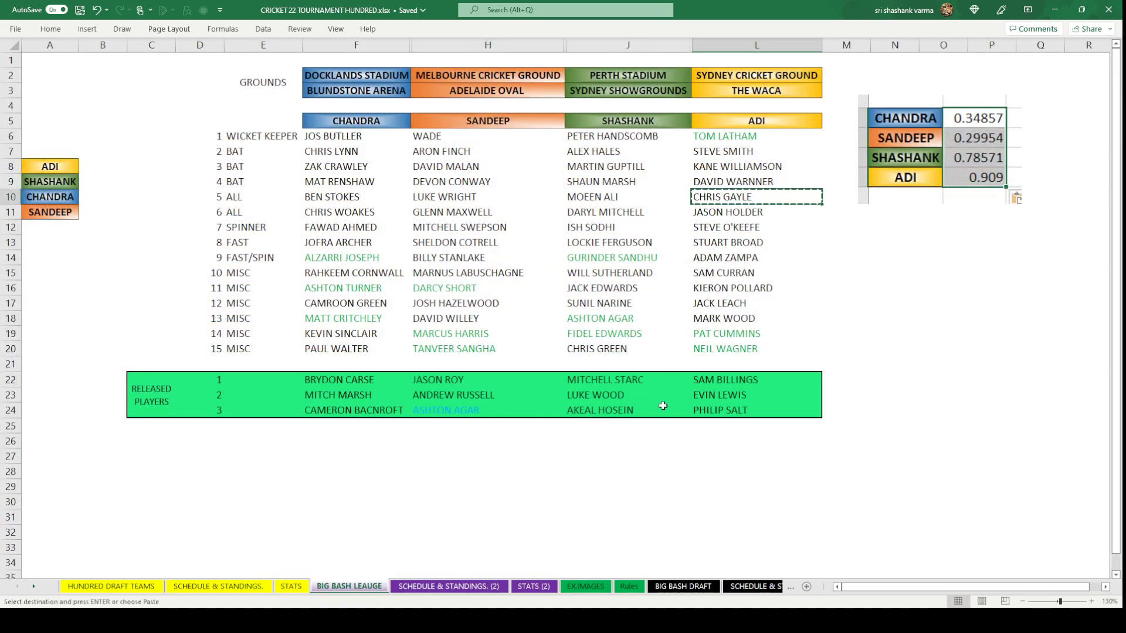
{"action": "left_click", "coordinate": [682, 587]}
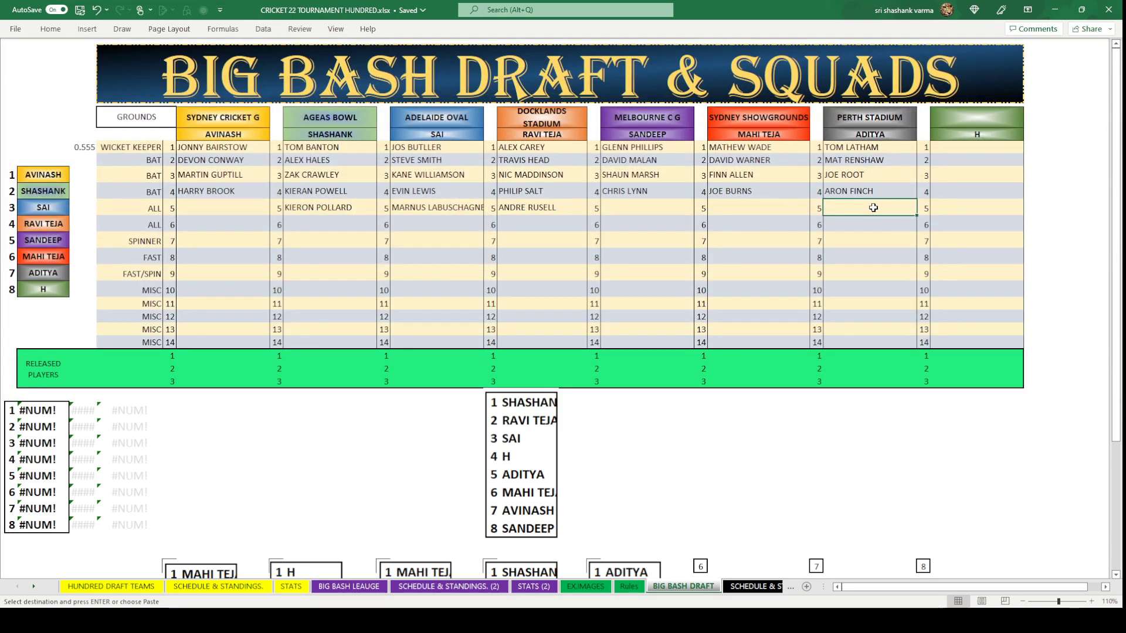
{"action": "type", "text": "CHRIS GAYLE"}
{"action": "left_click", "coordinate": [878, 288]}
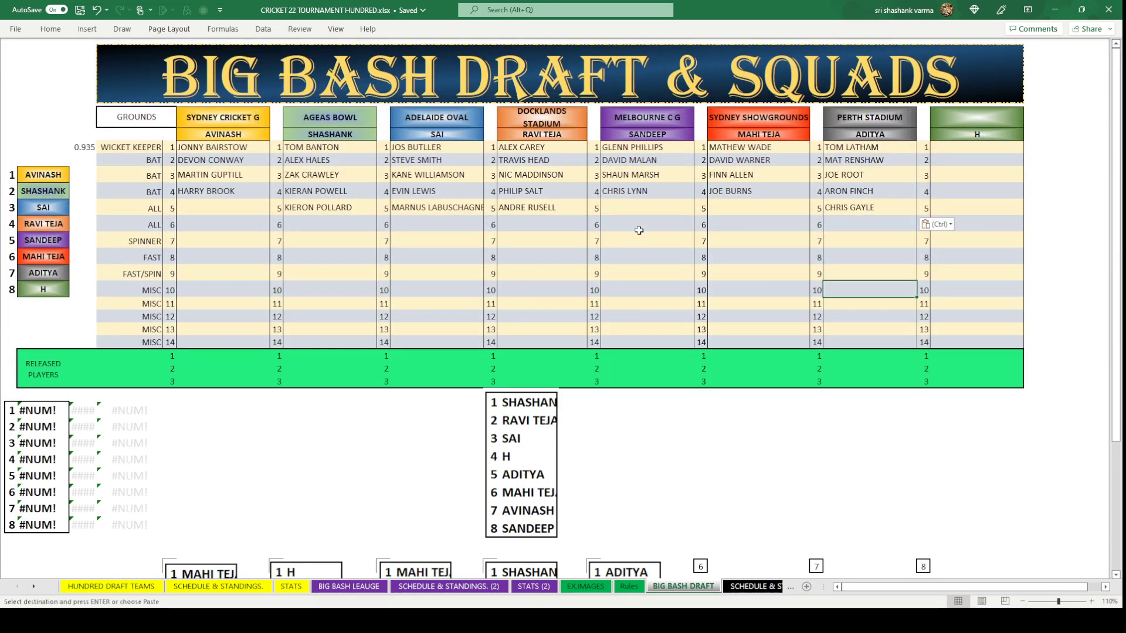
{"action": "left_click", "coordinate": [730, 209]}
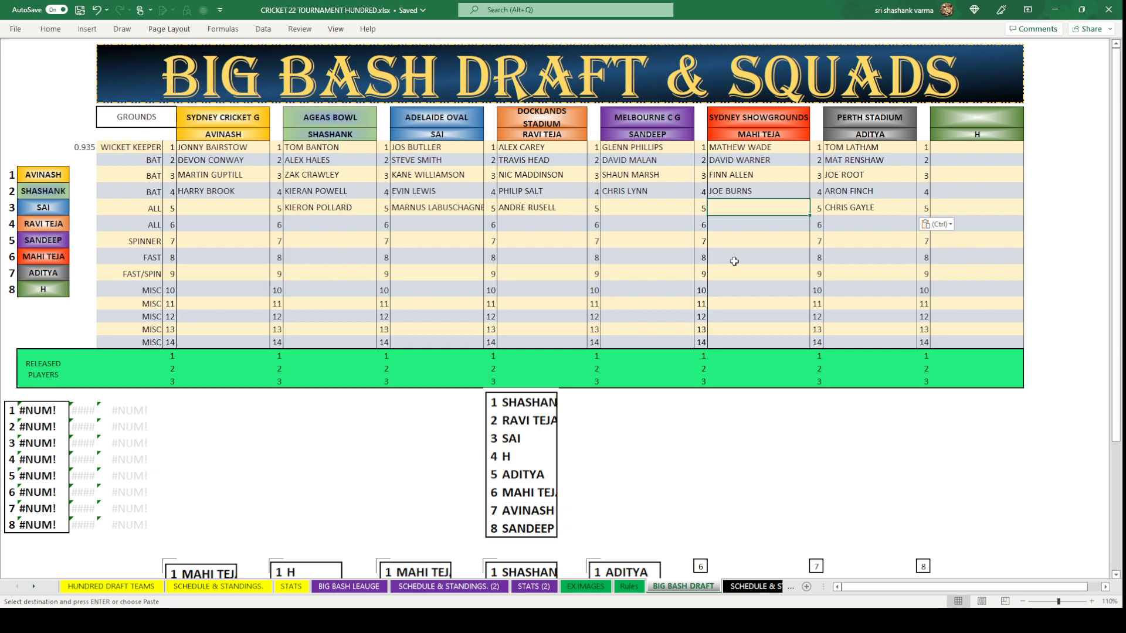
Copy MOEEN ALI from cell J10 on BIG BASH LEAUGE into Sydney Showgrounds' row-5 ALL slot.
{"action": "left_click", "coordinate": [352, 586]}
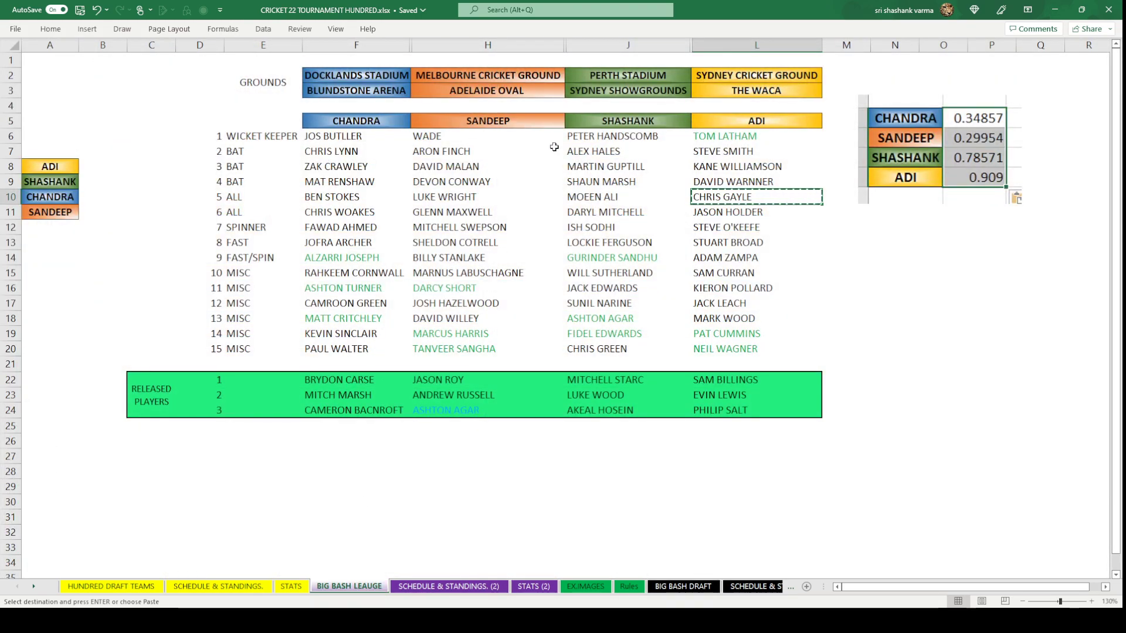
{"action": "left_click", "coordinate": [607, 202]}
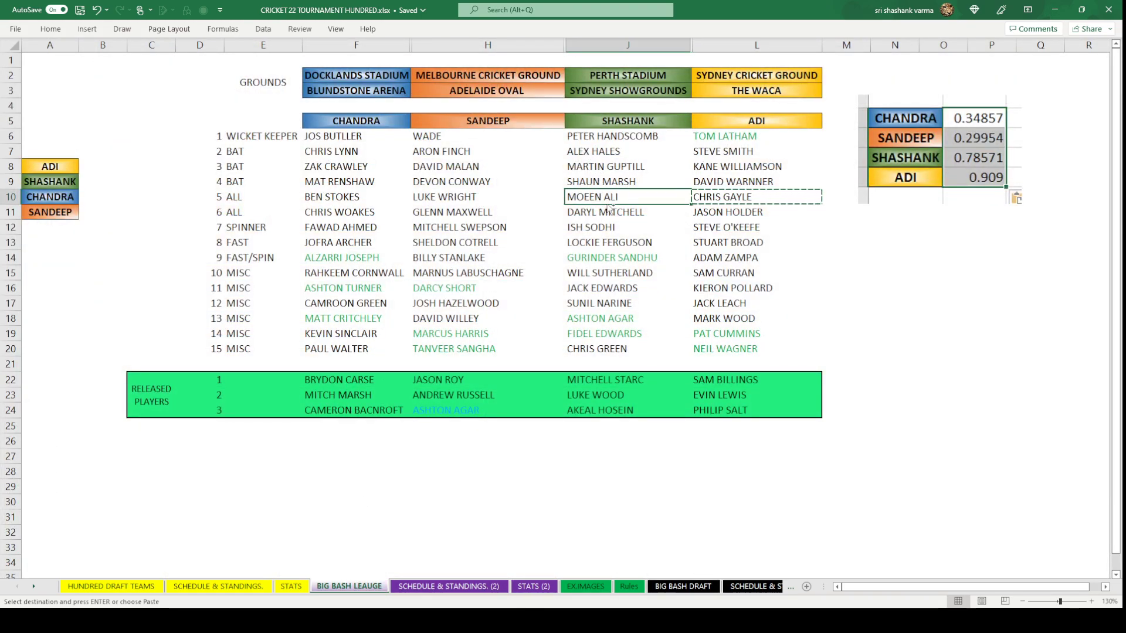
{"action": "key", "text": "ctrl+c"}
{"action": "left_click", "coordinate": [683, 587]}
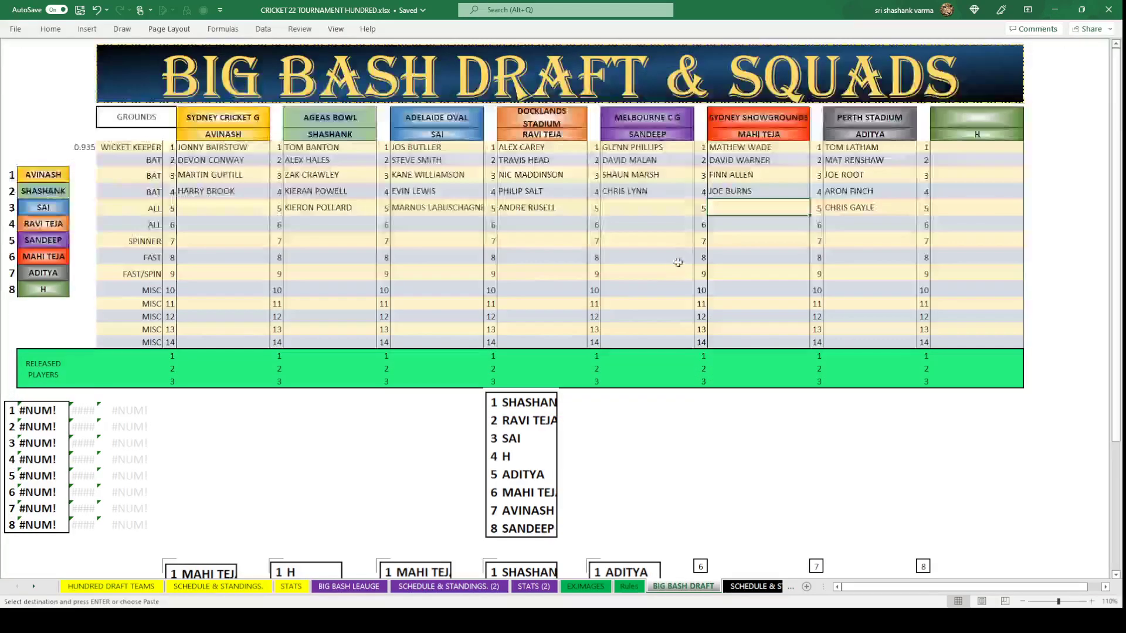
{"action": "key", "text": "ctrl+v"}
{"action": "left_click", "coordinate": [767, 283]}
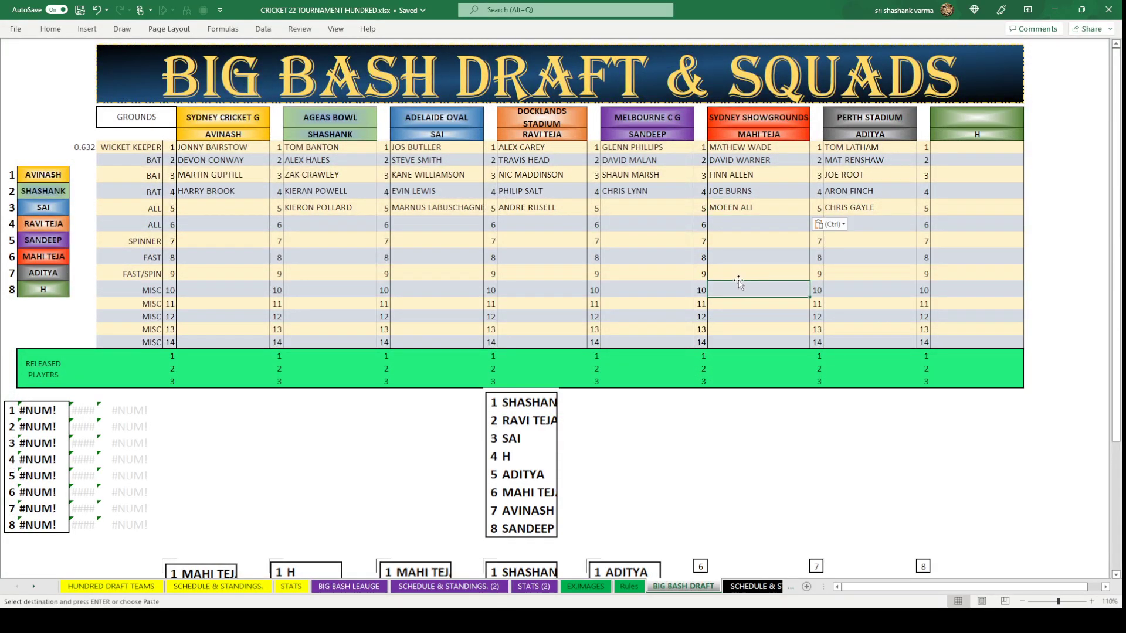
{"action": "left_click", "coordinate": [241, 207]}
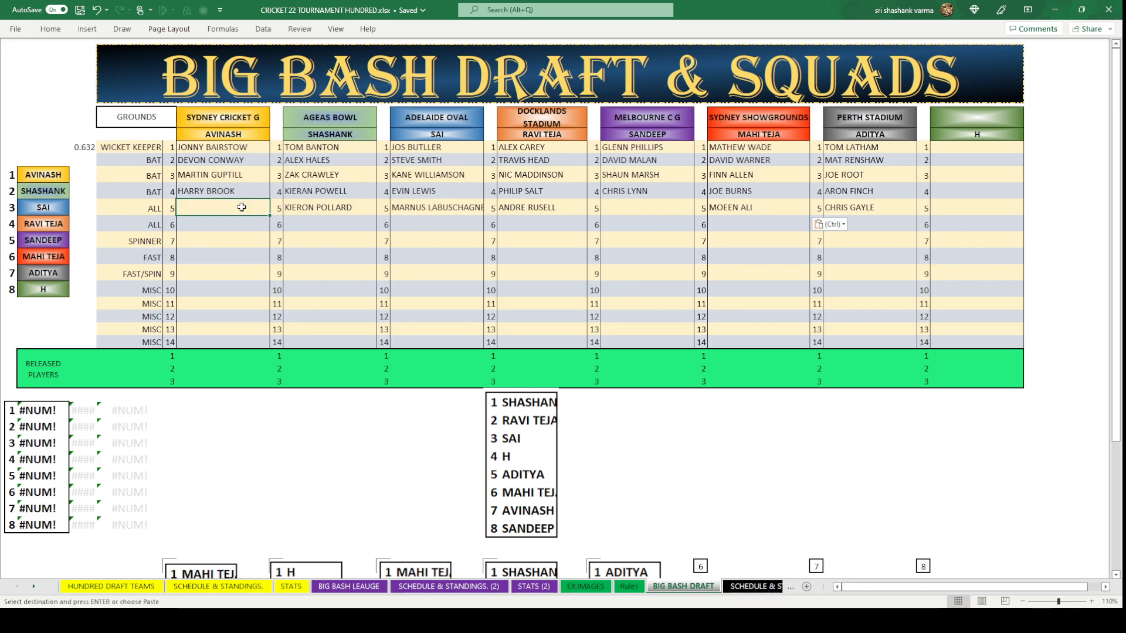
Copy RAHKEEM CORNWALL from cell F15 into Sydney Cricket G's row-5 ALL slot.
{"action": "left_click", "coordinate": [348, 586]}
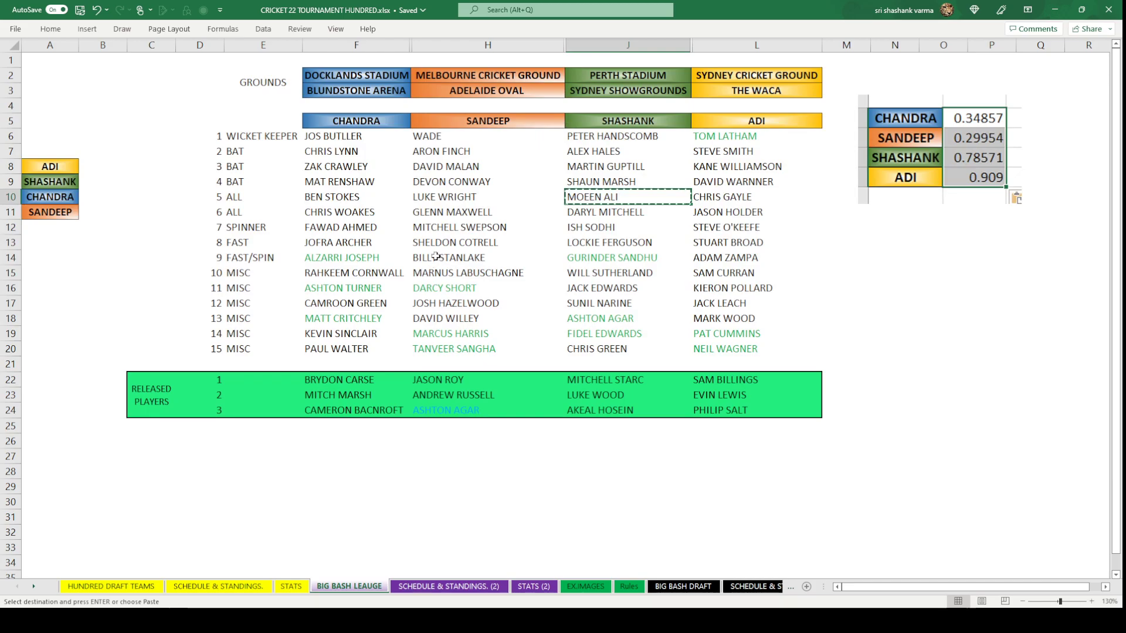
{"action": "left_click", "coordinate": [359, 274]}
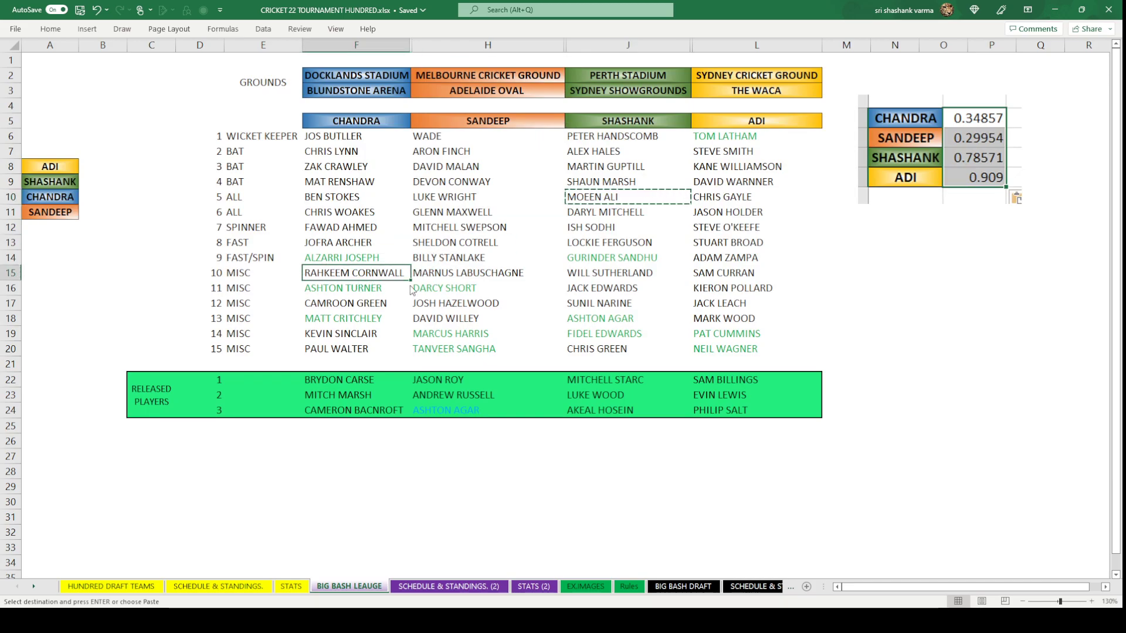
{"action": "key", "text": "ctrl+c"}
{"action": "left_click", "coordinate": [684, 586]}
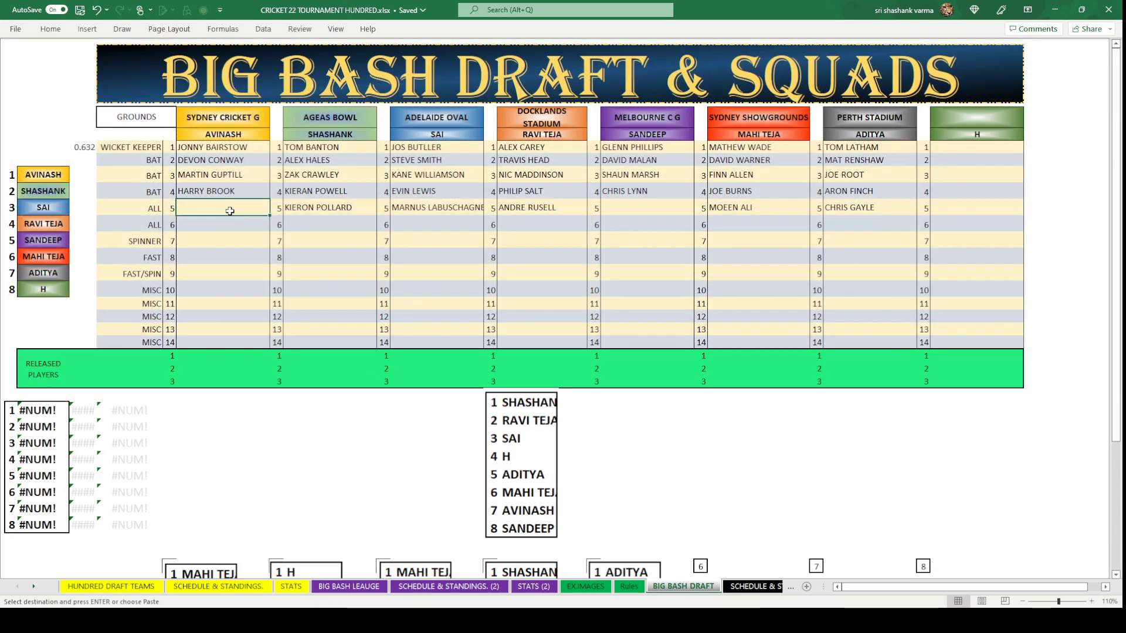
{"action": "key", "text": "ctrl+v"}
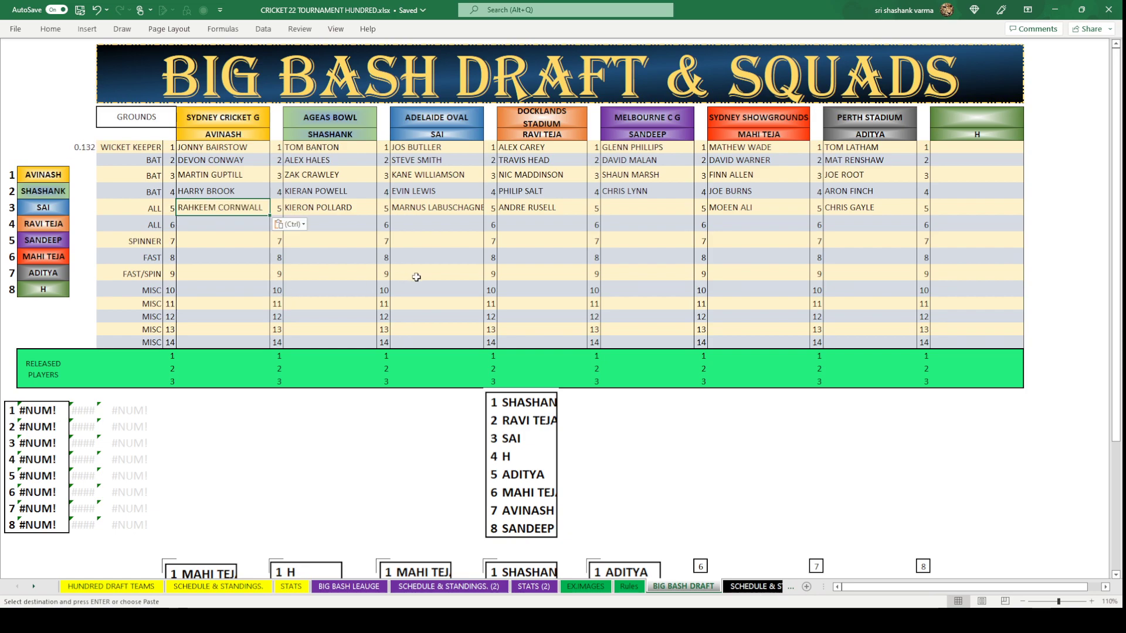
{"action": "left_click", "coordinate": [420, 276]}
{"action": "left_click", "coordinate": [623, 210]}
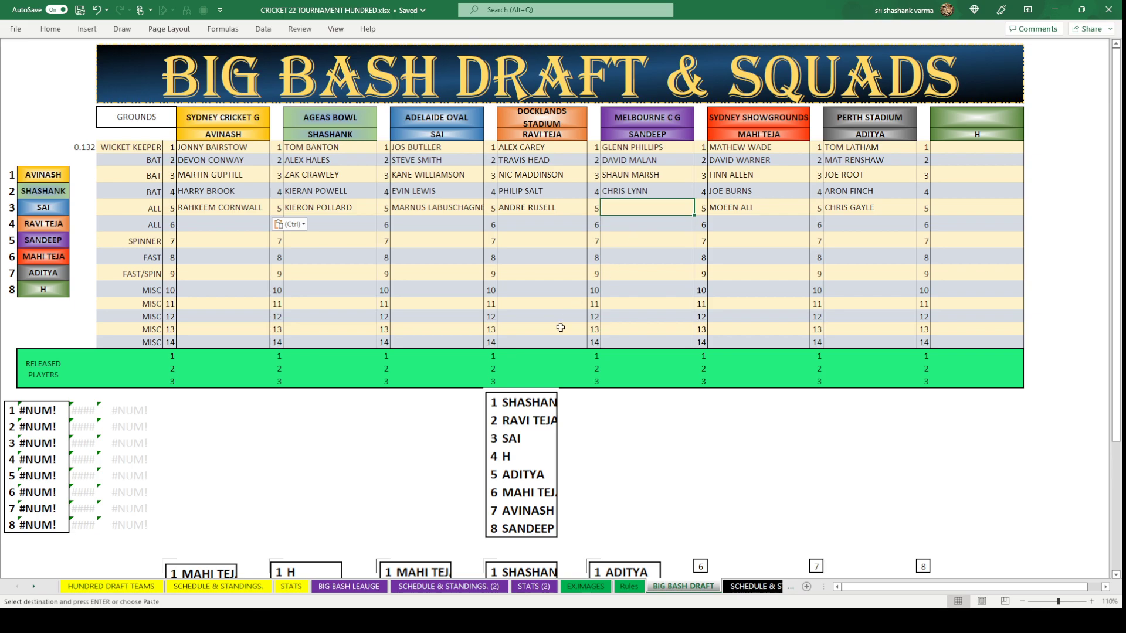
{"action": "left_click", "coordinate": [352, 587]}
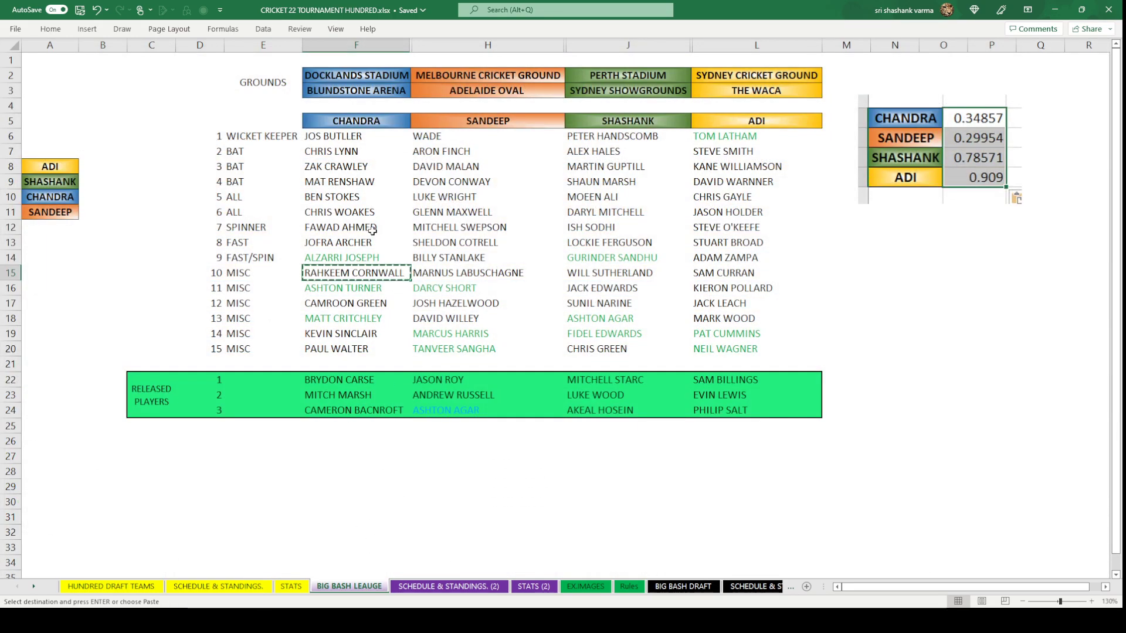
{"action": "left_click", "coordinate": [458, 198]}
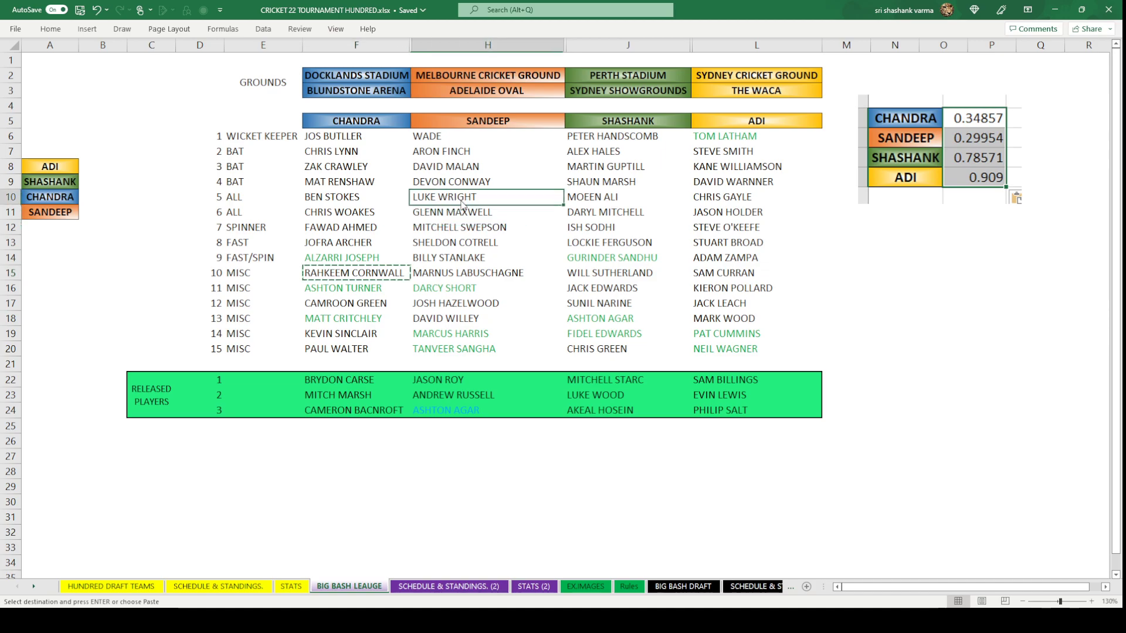
{"action": "key", "text": "ctrl+c"}
{"action": "left_click", "coordinate": [652, 585]}
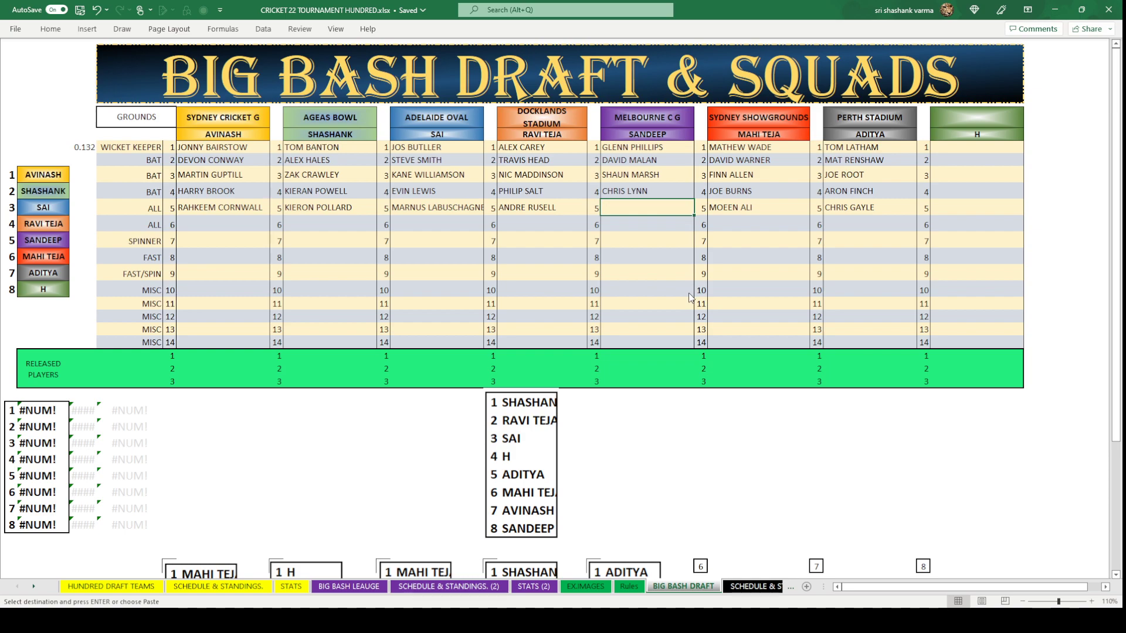
{"action": "key", "text": "ctrl+v"}
{"action": "left_click", "coordinate": [651, 289]}
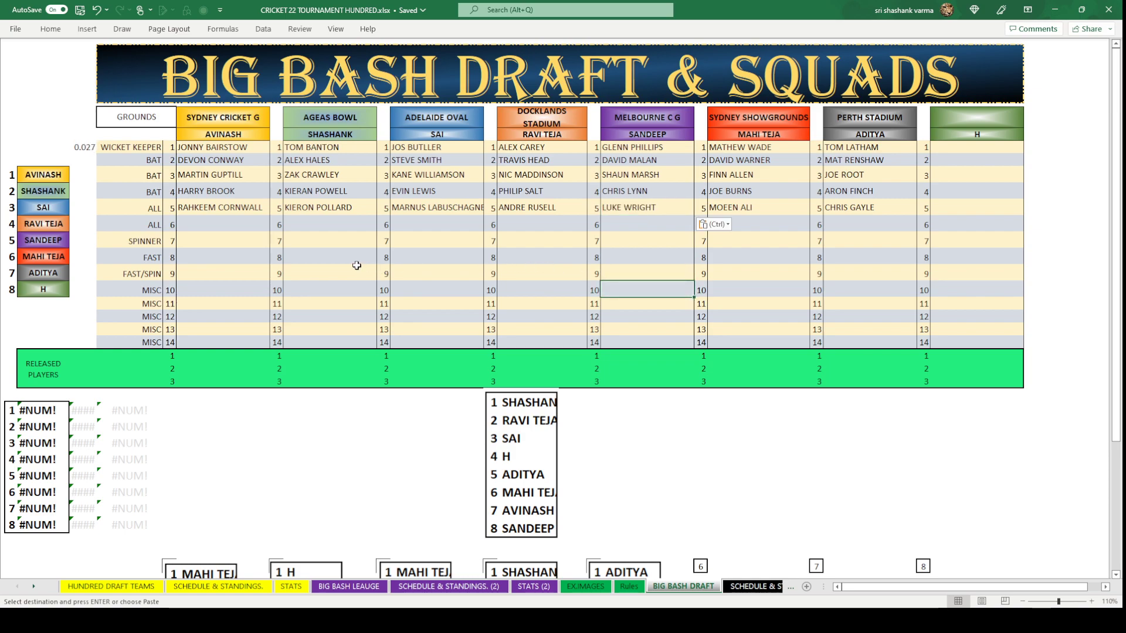
{"action": "left_click", "coordinate": [549, 426]}
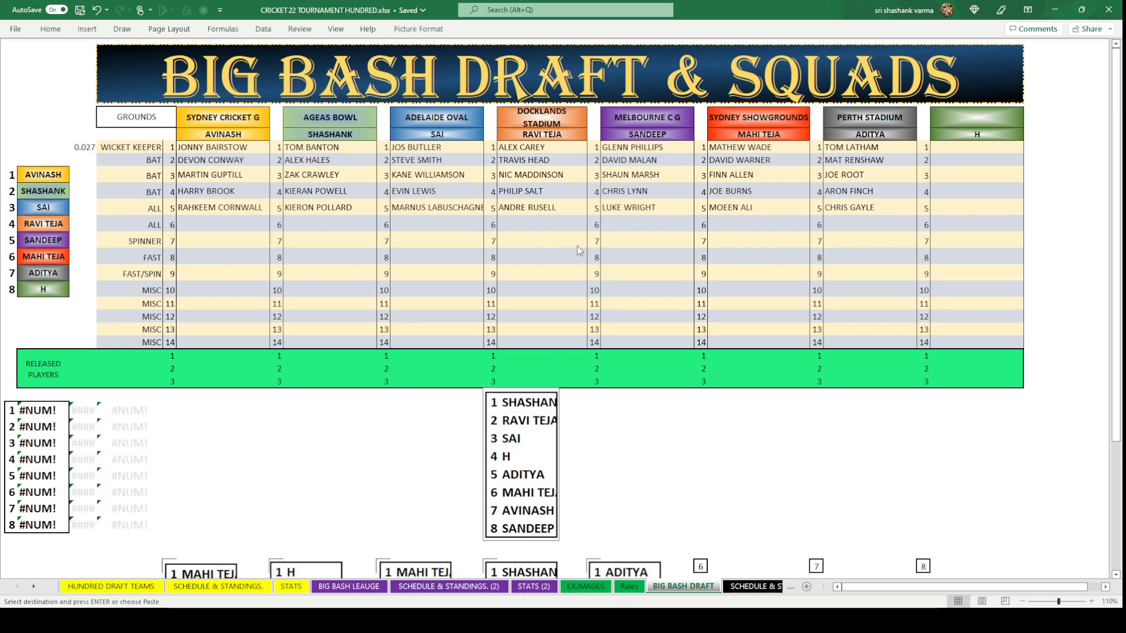
Move the old draft-order picture into the round 6 box.
{"action": "key", "text": "Delete"}
{"action": "scroll", "coordinate": [645, 352], "scroll_direction": "down", "scroll_amount": 3}
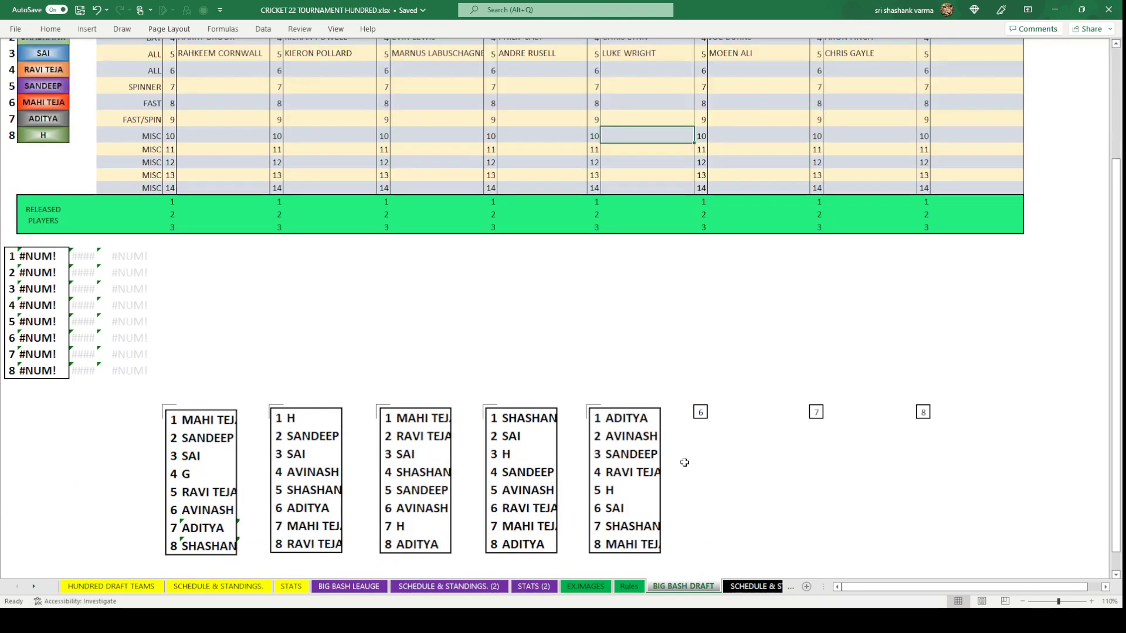
{"action": "left_click", "coordinate": [699, 412]}
{"action": "key", "text": "ctrl+v"}
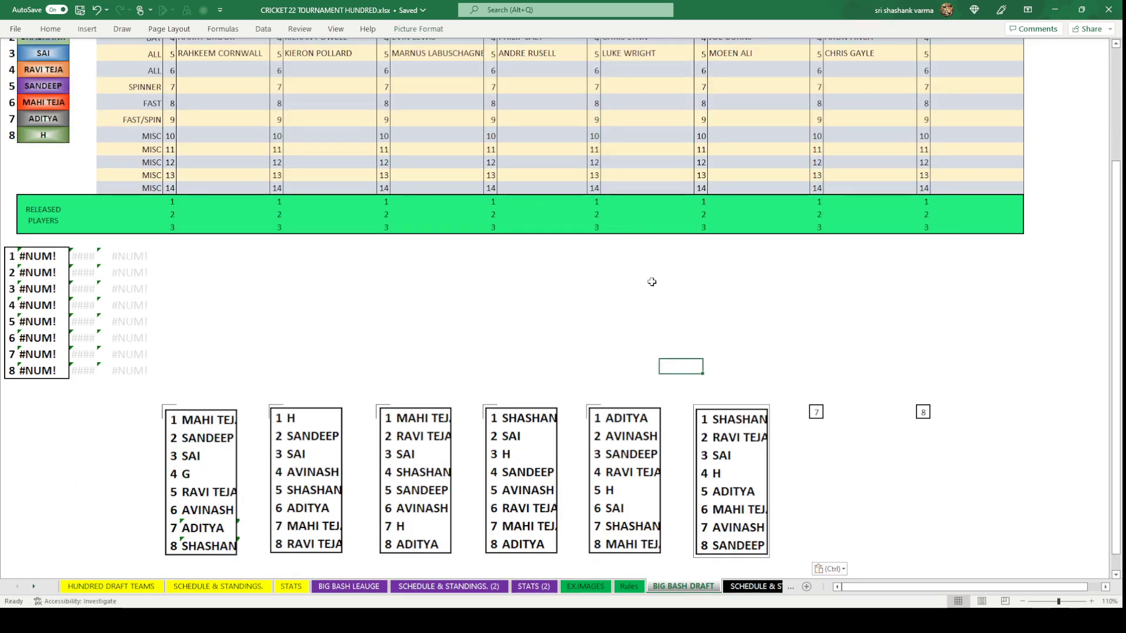
{"action": "left_click", "coordinate": [647, 289]}
{"action": "scroll", "coordinate": [411, 376], "scroll_direction": "up", "scroll_amount": 4}
Fill the random-number formula into the eight cells beside the team names.
{"action": "left_click", "coordinate": [83, 147]}
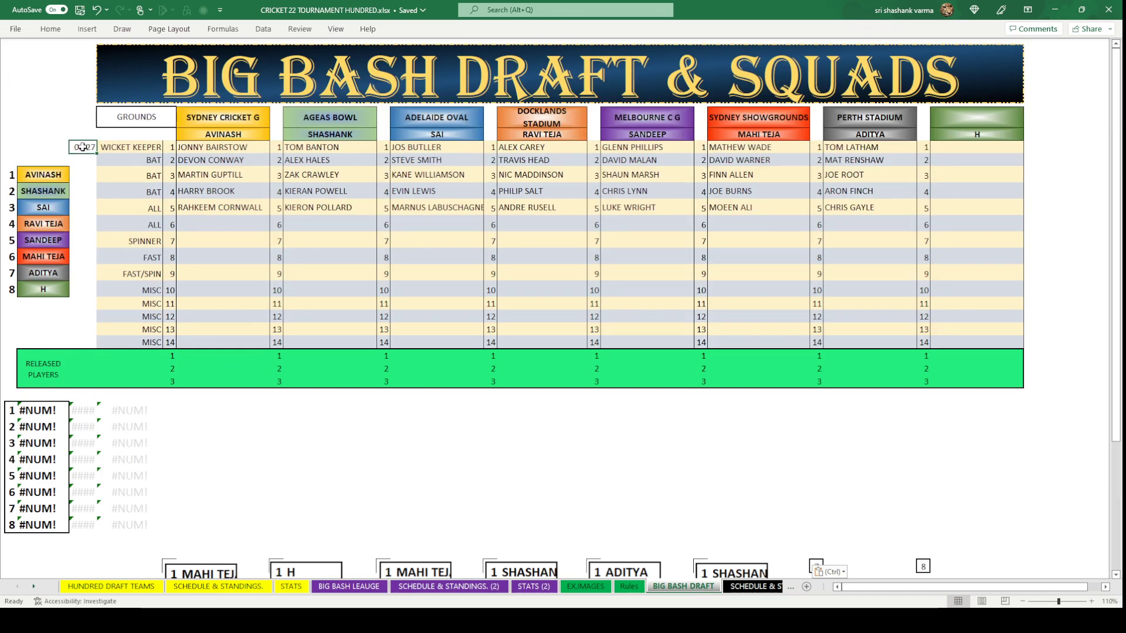
{"action": "key", "text": "ctrl+c"}
{"action": "left_click_drag", "start_coordinate": [82, 174], "coordinate": [86, 286]}
{"action": "key", "text": "ctrl+v"}
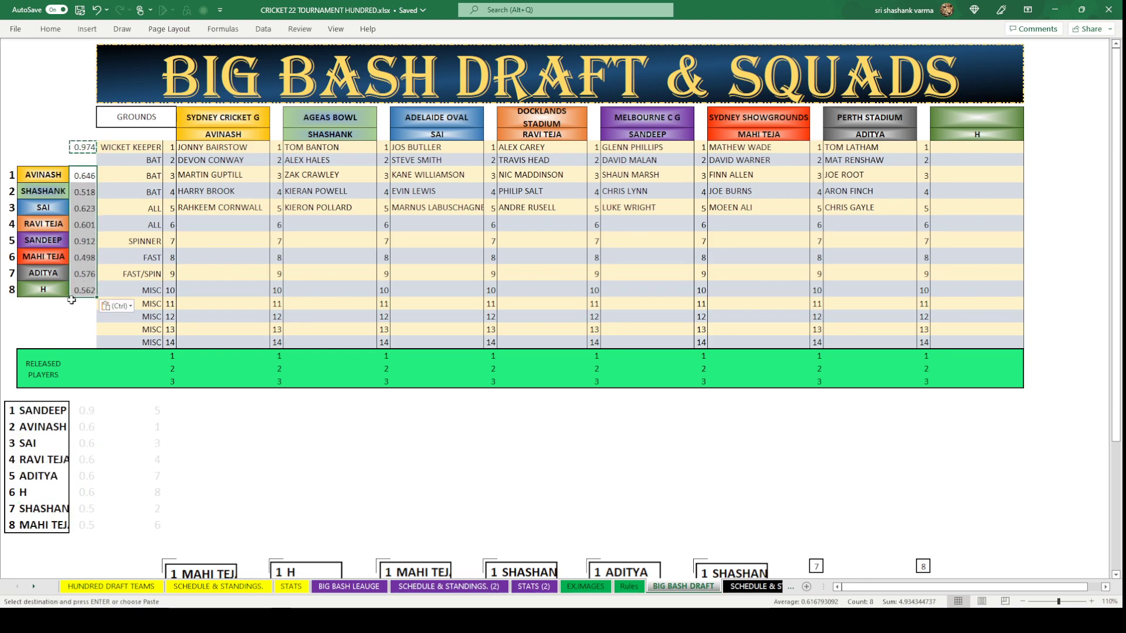
{"action": "left_click", "coordinate": [83, 147]}
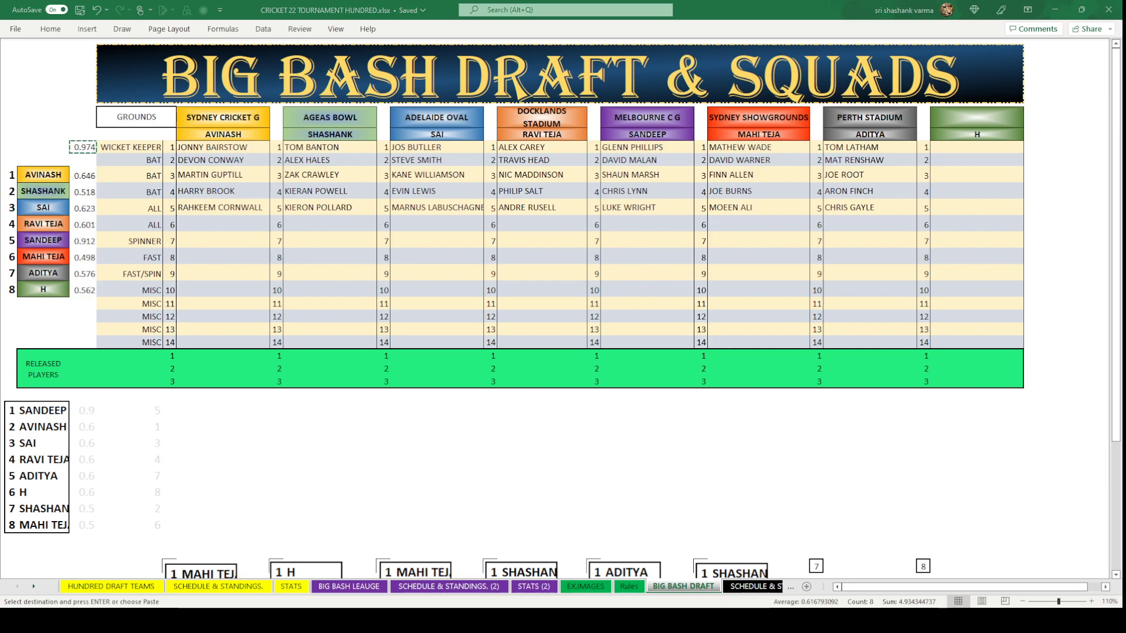
{"action": "key", "text": "ctrl+z"}
Paste the new ranked draft order as a picture, then delete the eight random numbers.
{"action": "left_click", "coordinate": [493, 410]}
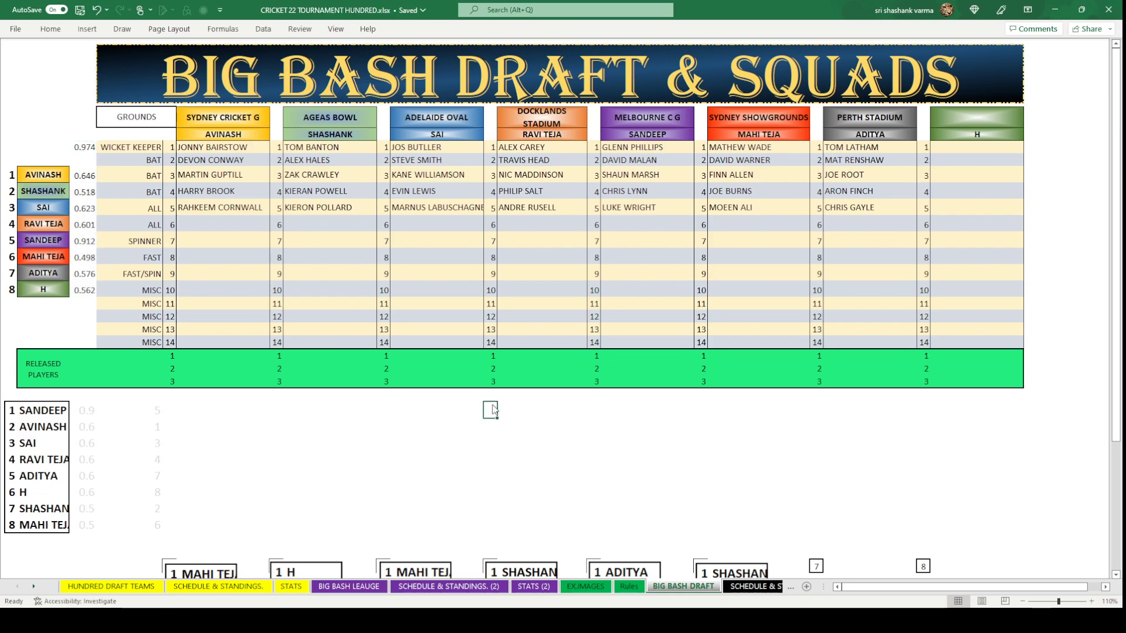
{"action": "key", "text": "ctrl+v"}
{"action": "left_click", "coordinate": [611, 432]}
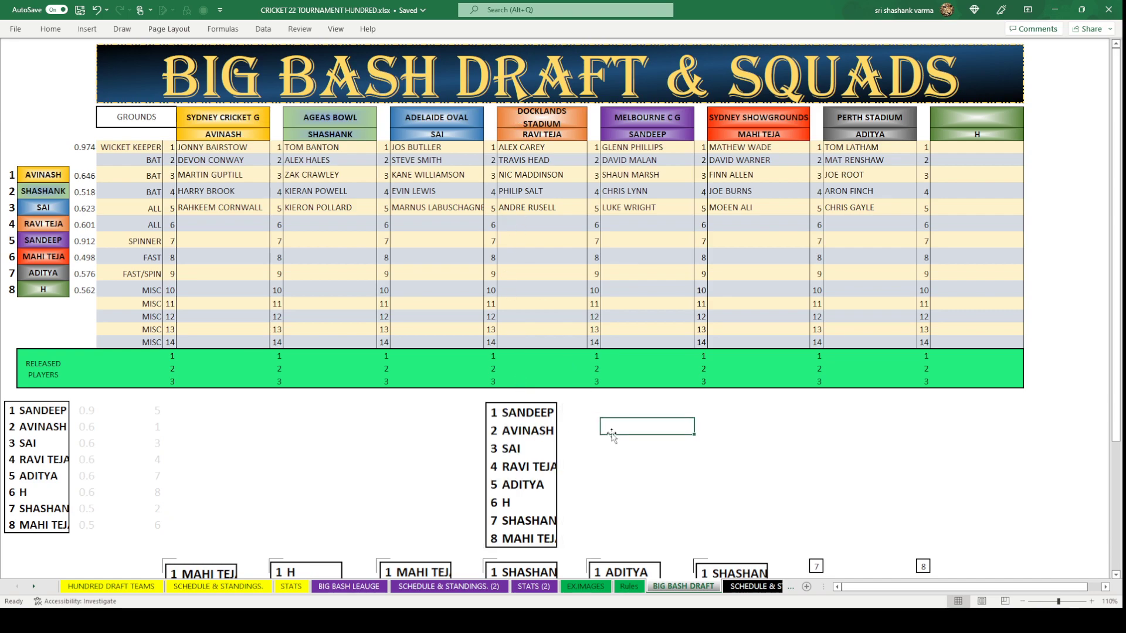
{"action": "left_click_drag", "start_coordinate": [85, 174], "coordinate": [84, 286]}
{"action": "key", "text": "Delete"}
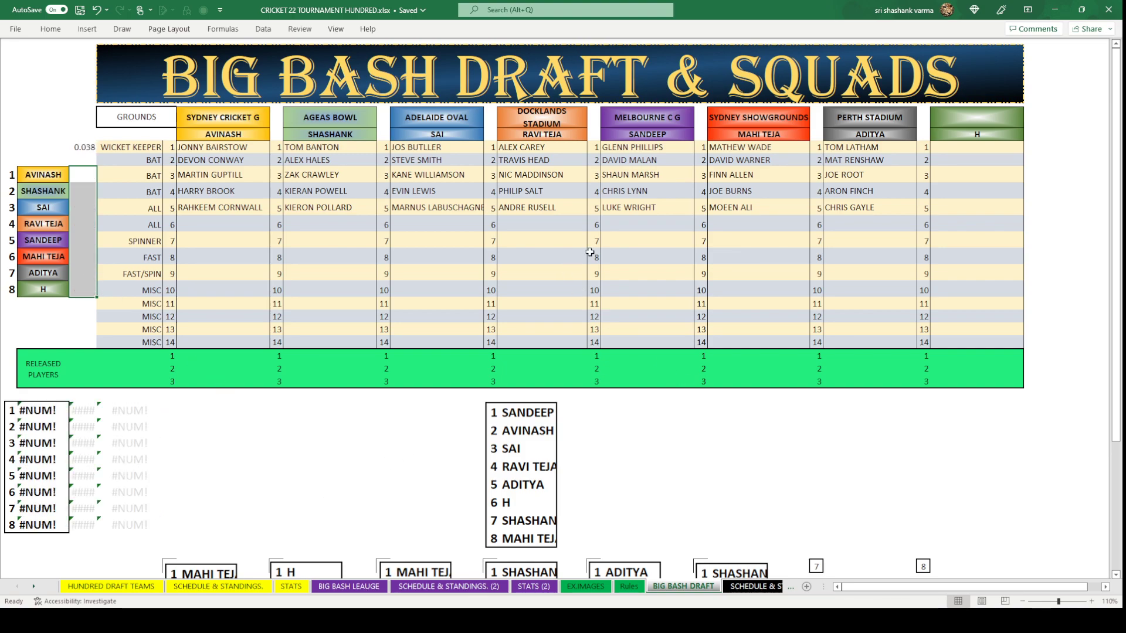
{"action": "left_click", "coordinate": [635, 218]}
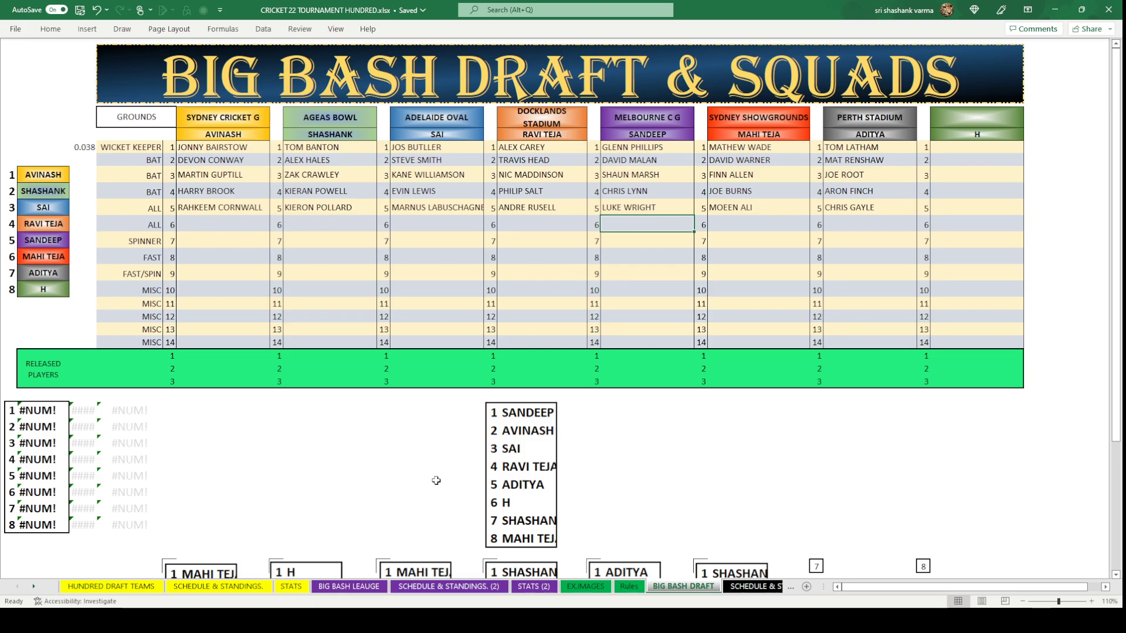
After checking the HUNDRED DRAFT TEAMS list, enter MARCUS STOINIS as Melbourne C G's row-6 all-rounder.
{"action": "left_click", "coordinate": [112, 586]}
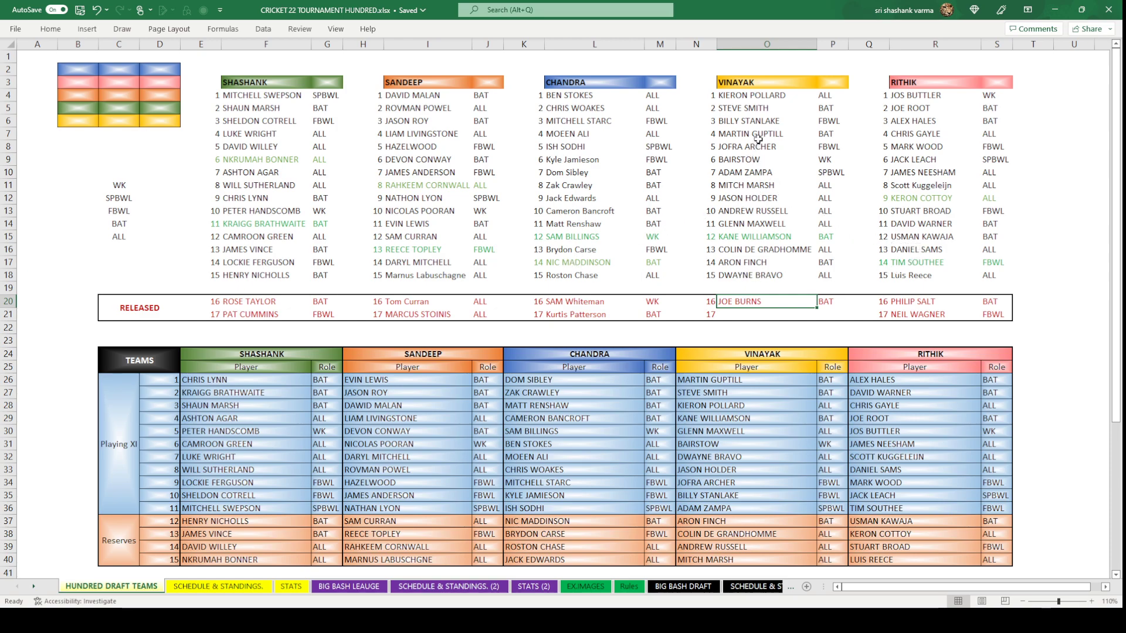
{"action": "left_click", "coordinate": [666, 587]}
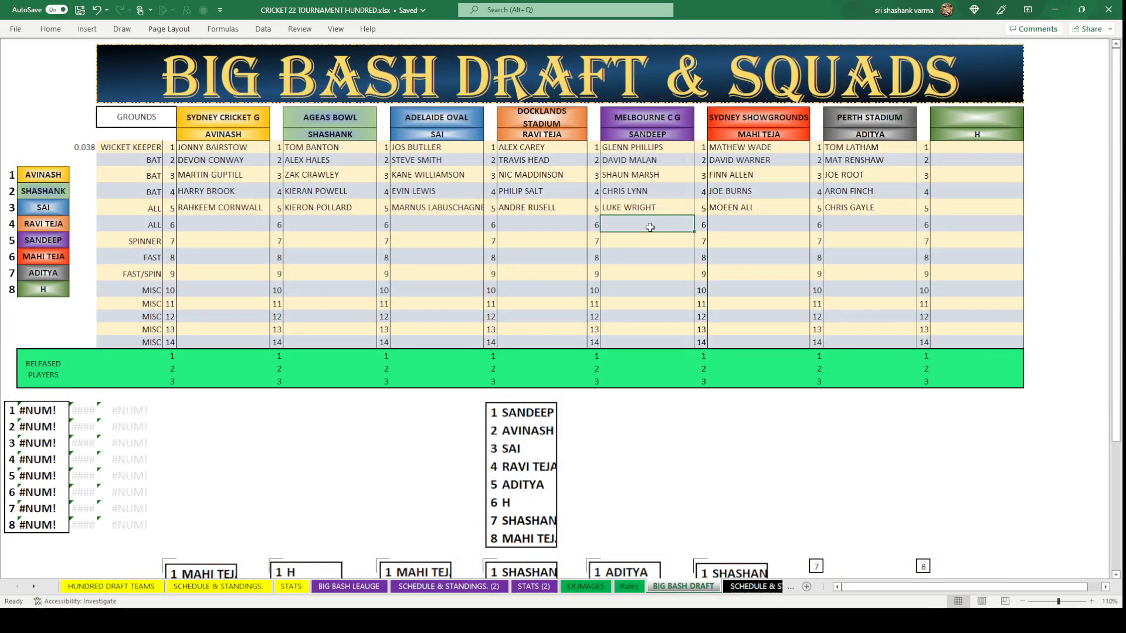
{"action": "type", "text": "MARCUS STOINUS"}
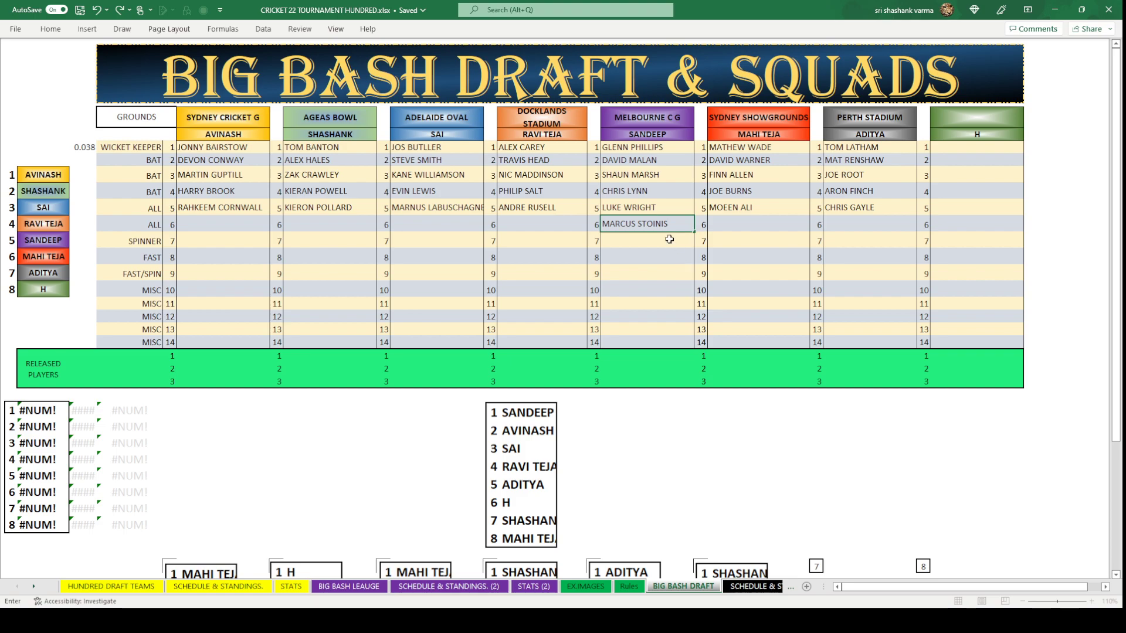
{"action": "left_click", "coordinate": [657, 271]}
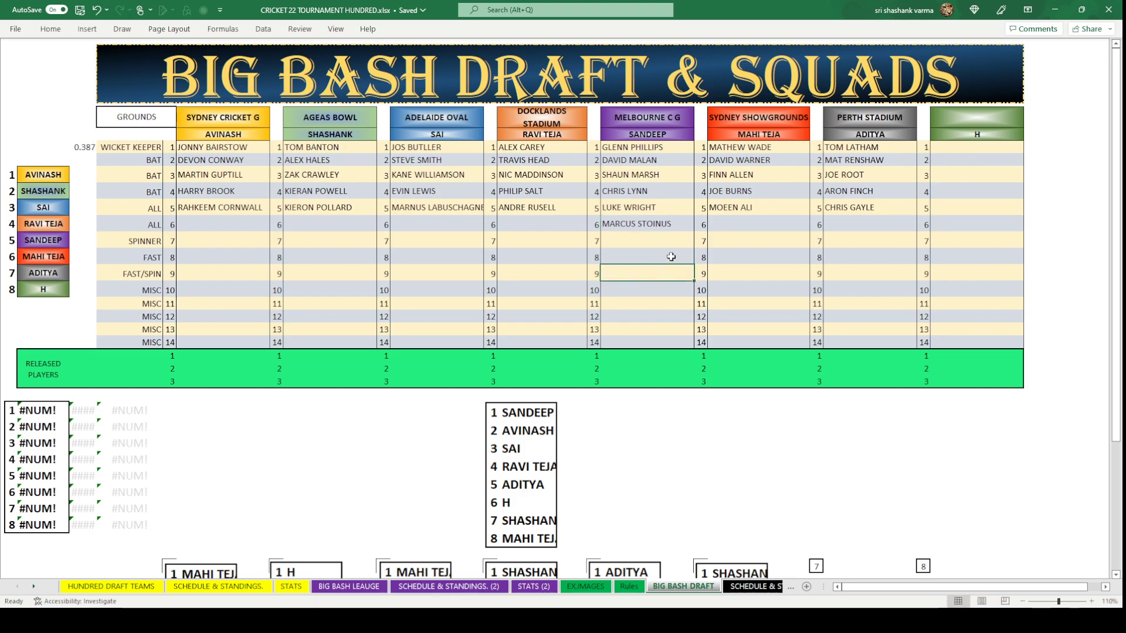
{"action": "left_click", "coordinate": [218, 221]}
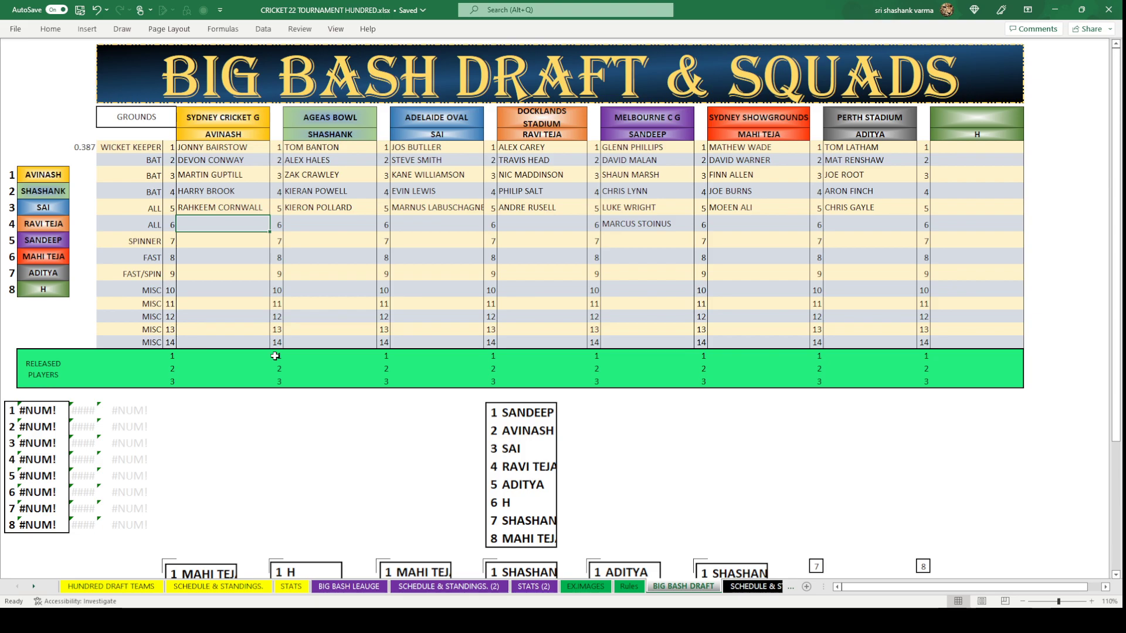
Copy SAM CURRAN from the BIG BASH LEAUGE sheet into Sydney Cricket G's row-6 slot.
{"action": "left_click", "coordinate": [349, 586]}
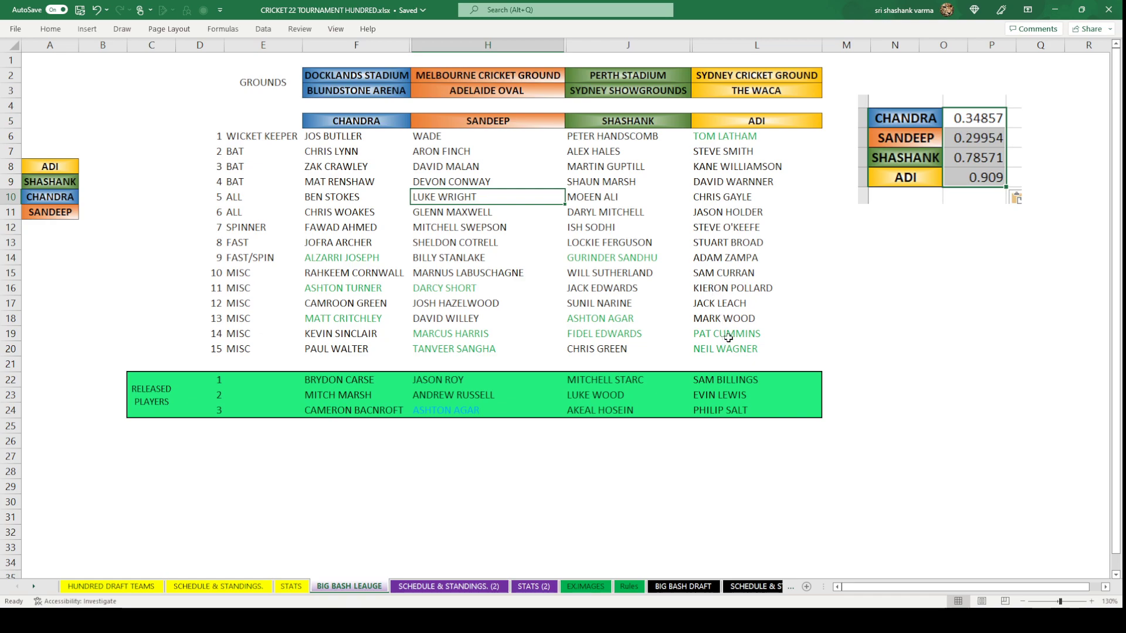
{"action": "left_click", "coordinate": [717, 275]}
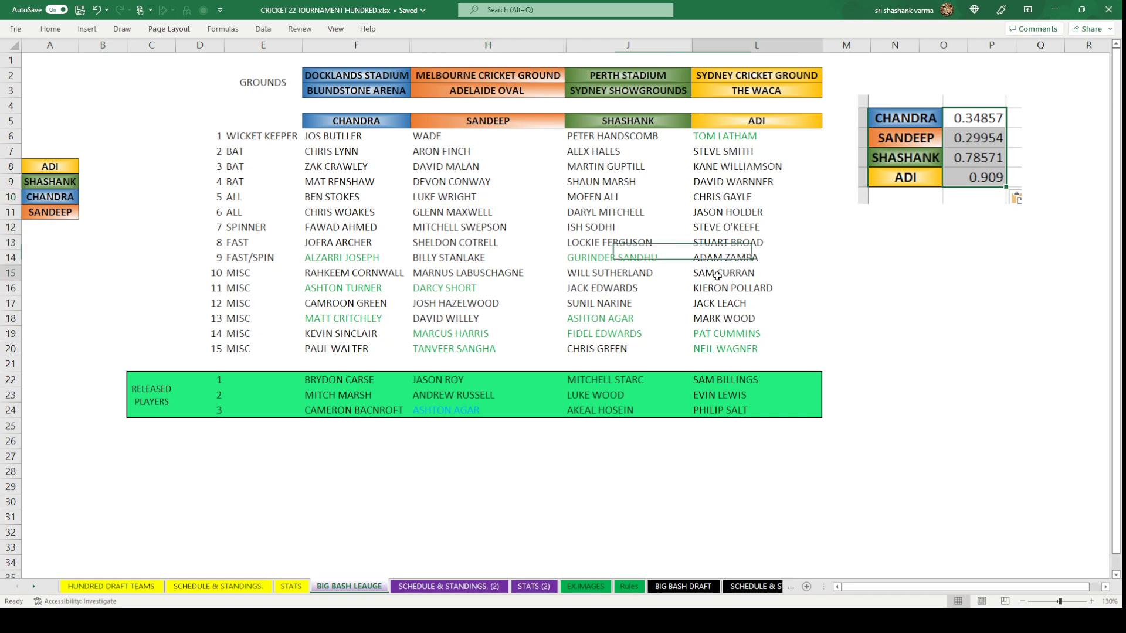
{"action": "key", "text": "ctrl+c"}
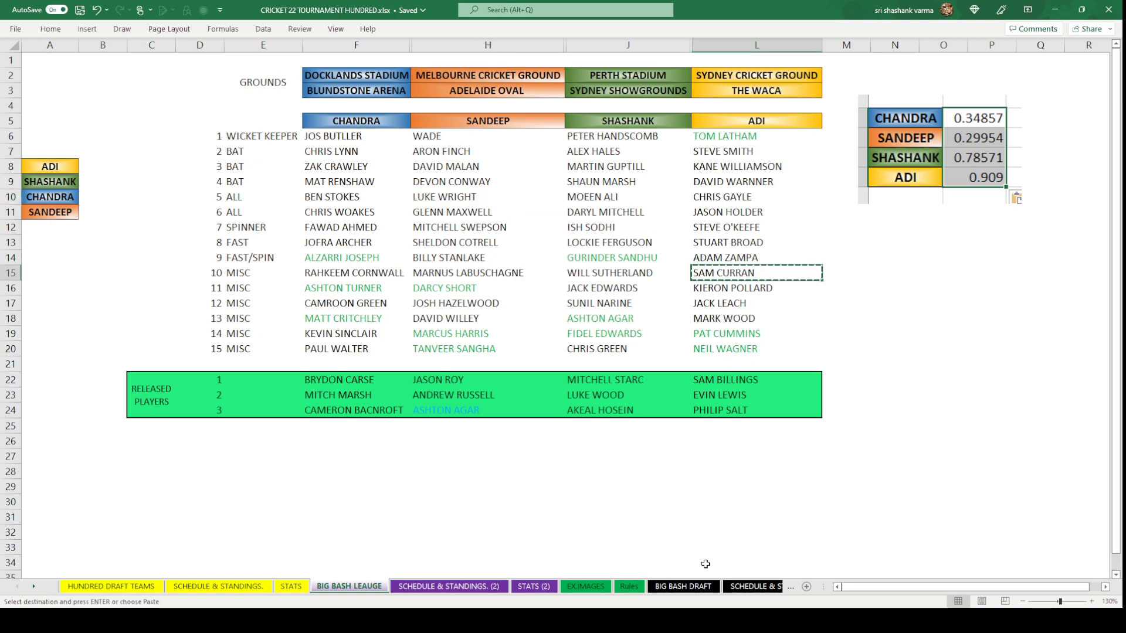
{"action": "left_click", "coordinate": [683, 586]}
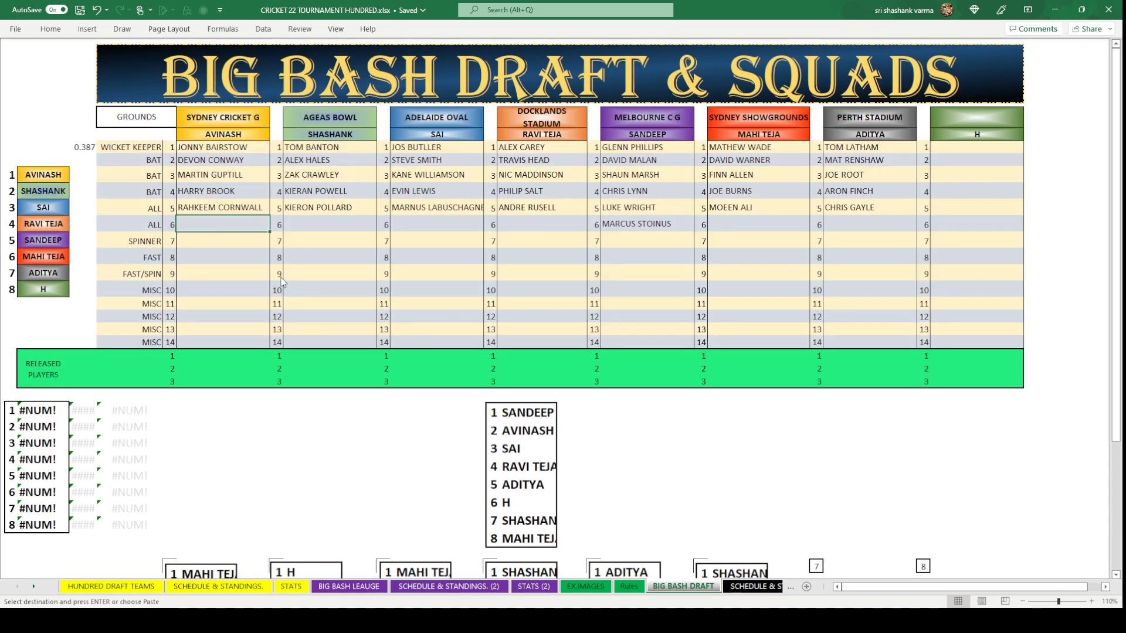
{"action": "key", "text": "ctrl+v"}
{"action": "left_click", "coordinate": [324, 275]}
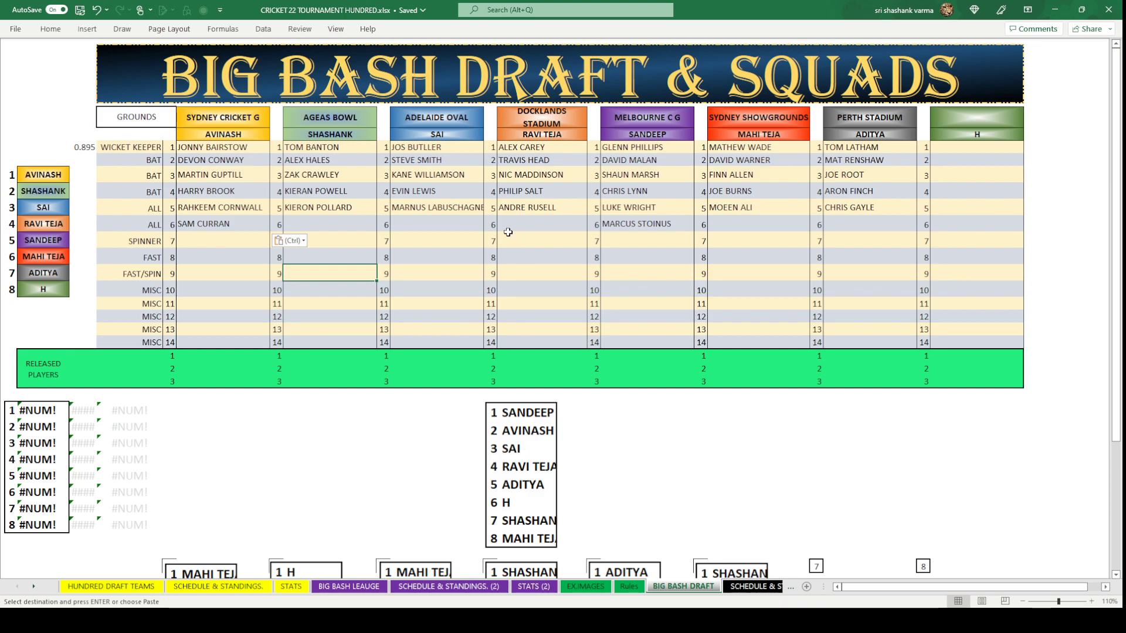
Copy MITCH MARSH from HUNDRED DRAFT TEAMS into Adelaide Oval's row-6 slot.
{"action": "left_click", "coordinate": [463, 228]}
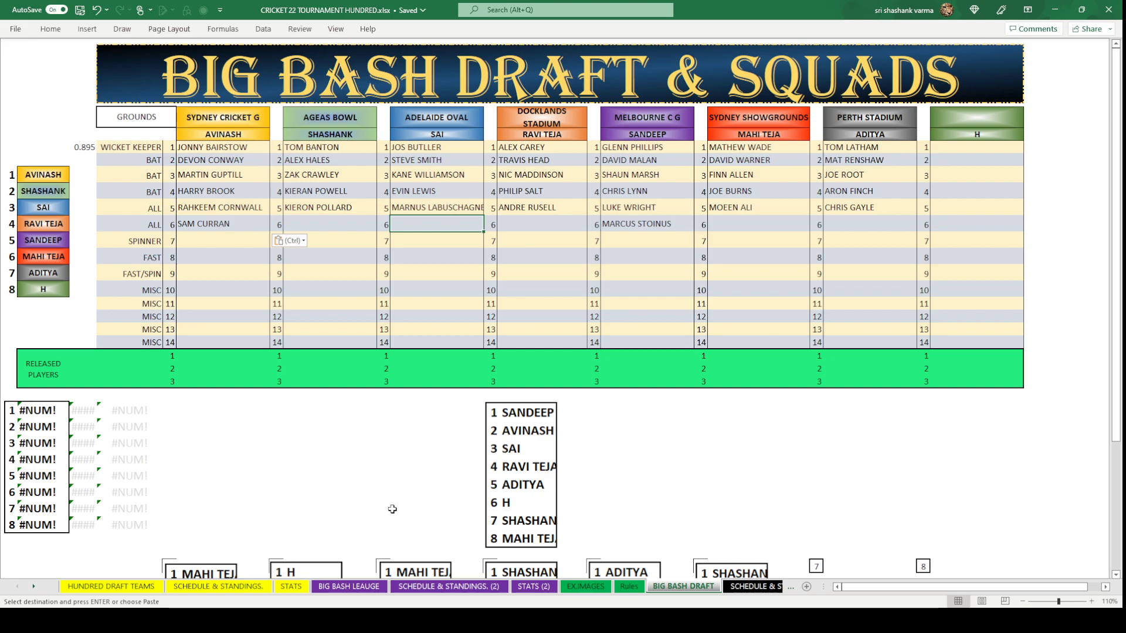
{"action": "left_click", "coordinate": [350, 587]}
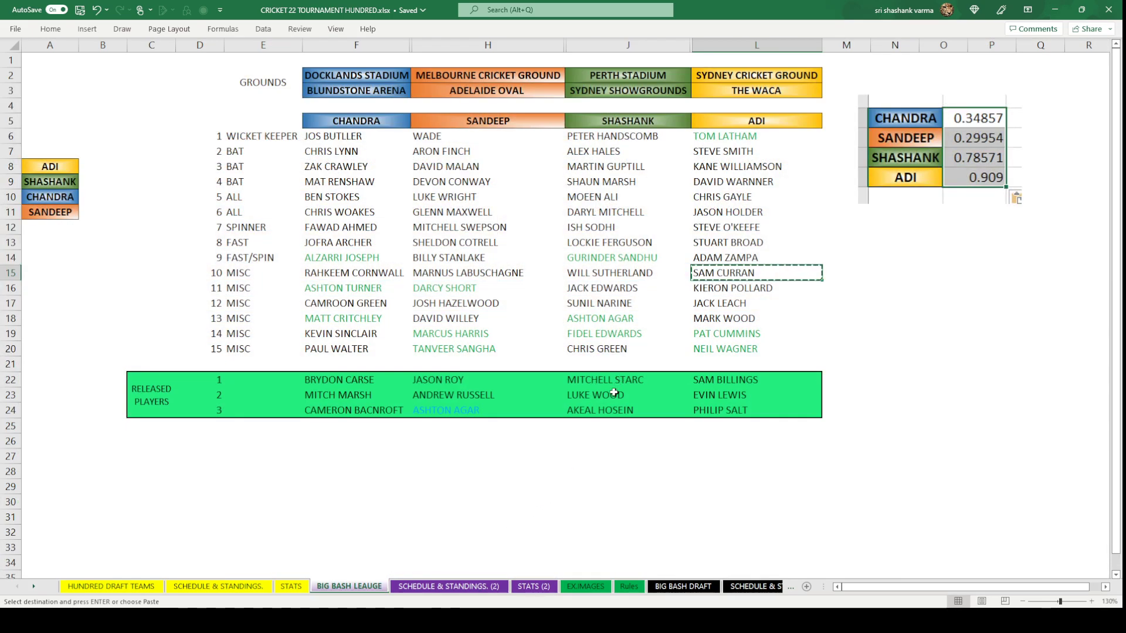
{"action": "left_click", "coordinate": [140, 587]}
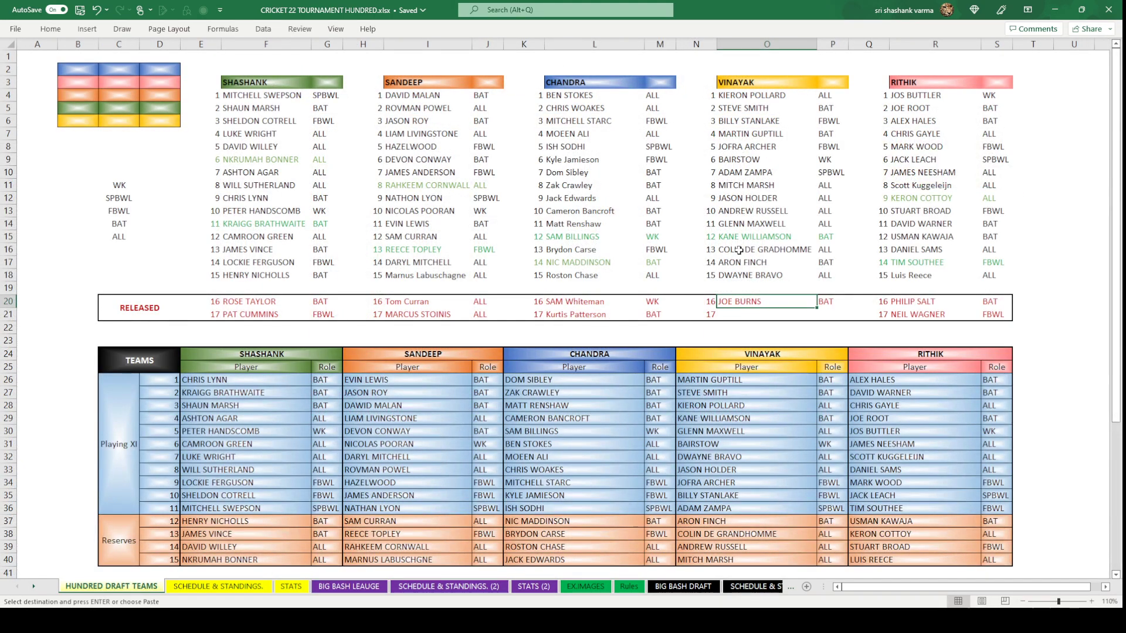
{"action": "left_click", "coordinate": [747, 185]}
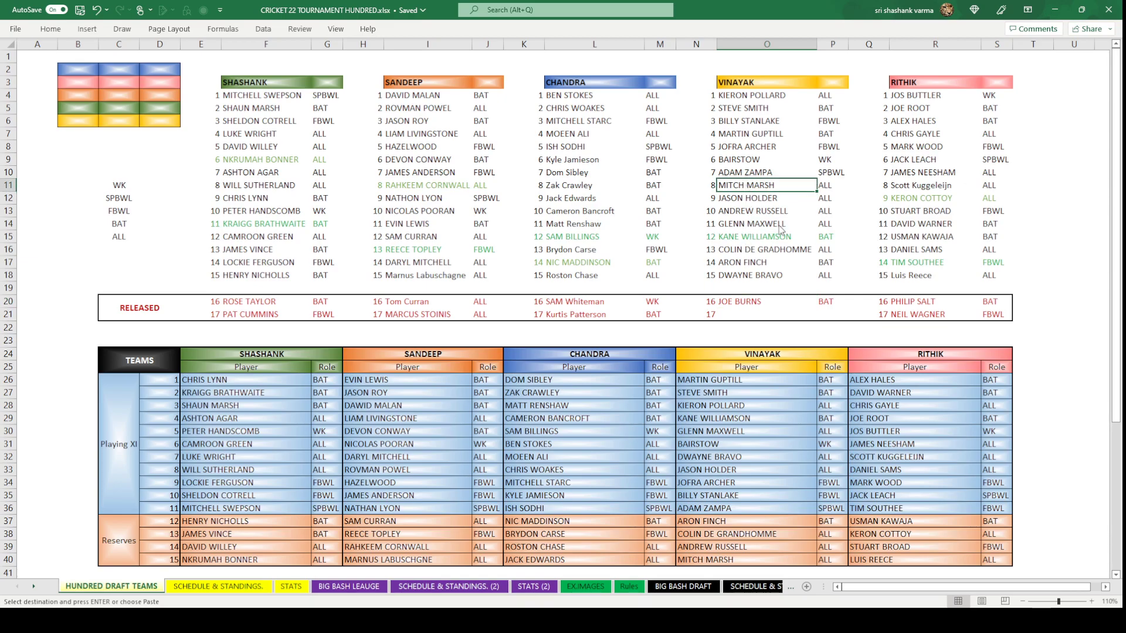
{"action": "key", "text": "ctrl+c"}
{"action": "left_click", "coordinate": [683, 587]}
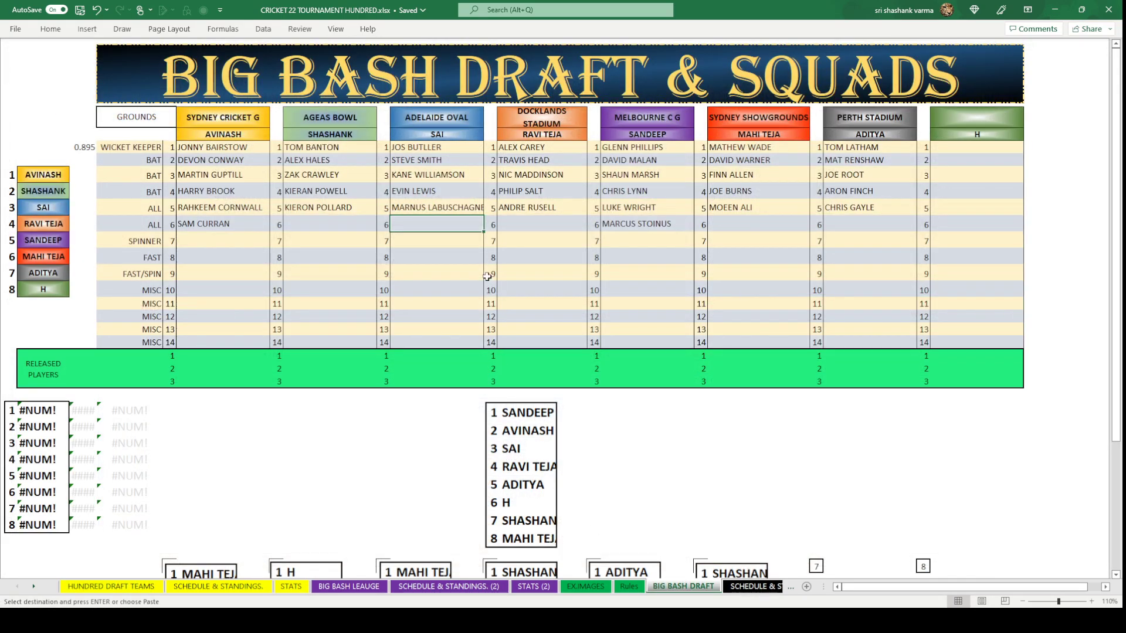
{"action": "key", "text": "ctrl+v"}
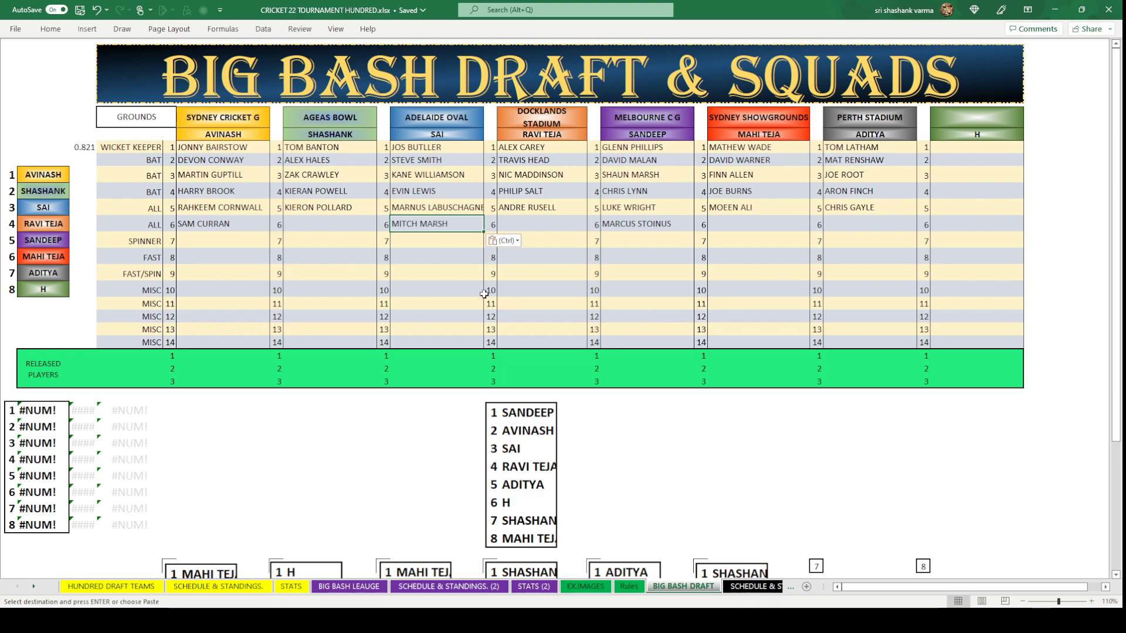
{"action": "left_click", "coordinate": [453, 291]}
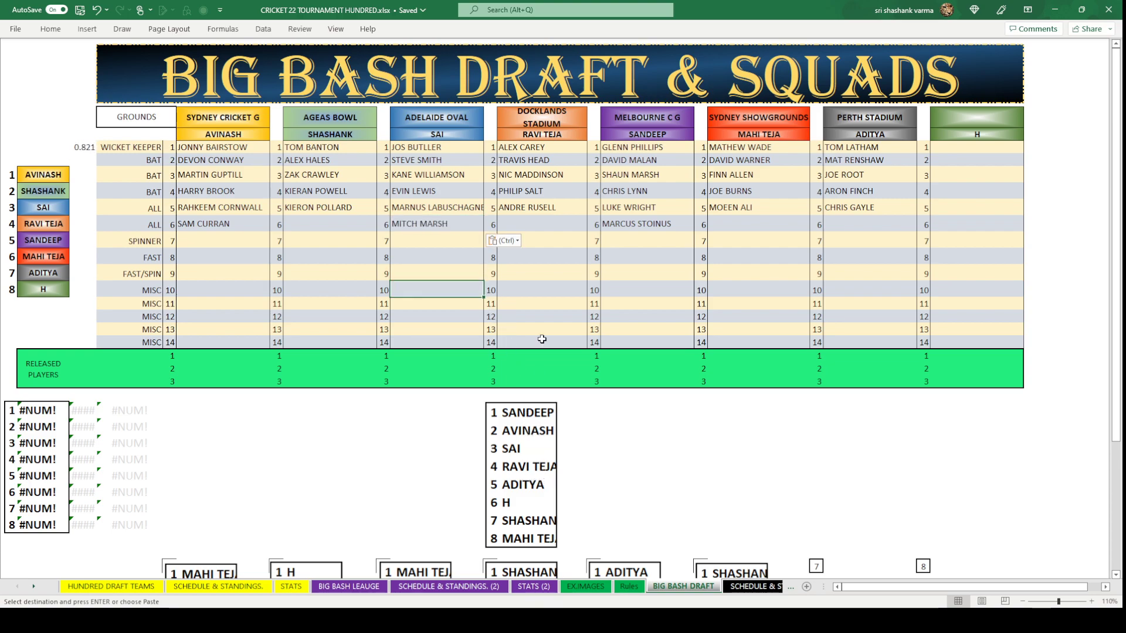
Paste BEN STOKES from the league sheet into Docklands Stadium's row-6 slot.
{"action": "left_click", "coordinate": [563, 224]}
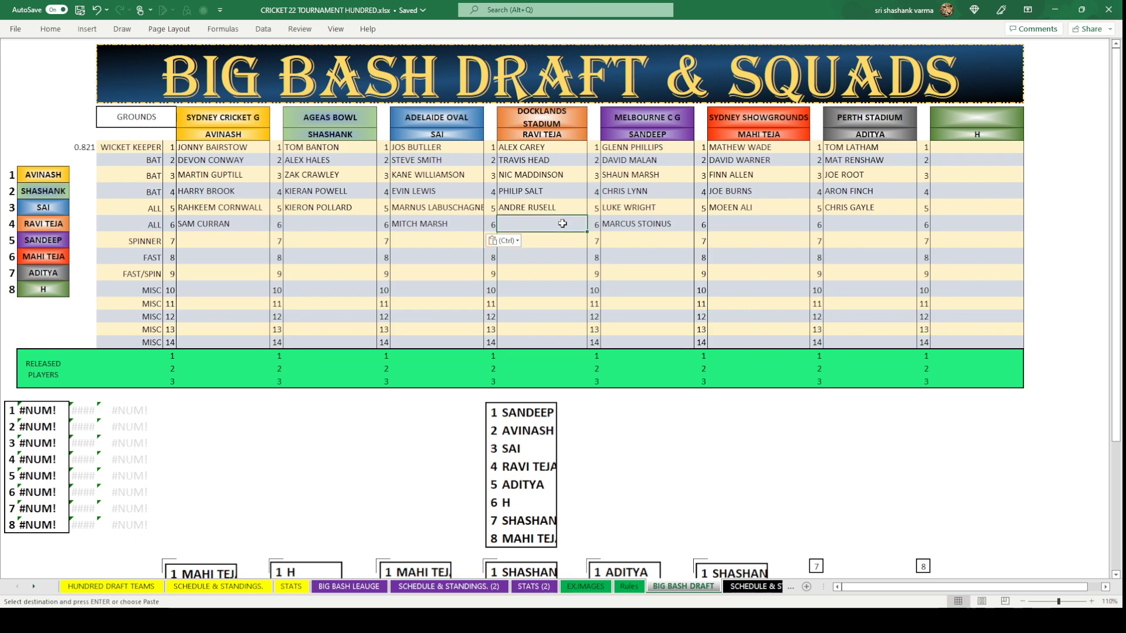
{"action": "left_click", "coordinate": [355, 588]}
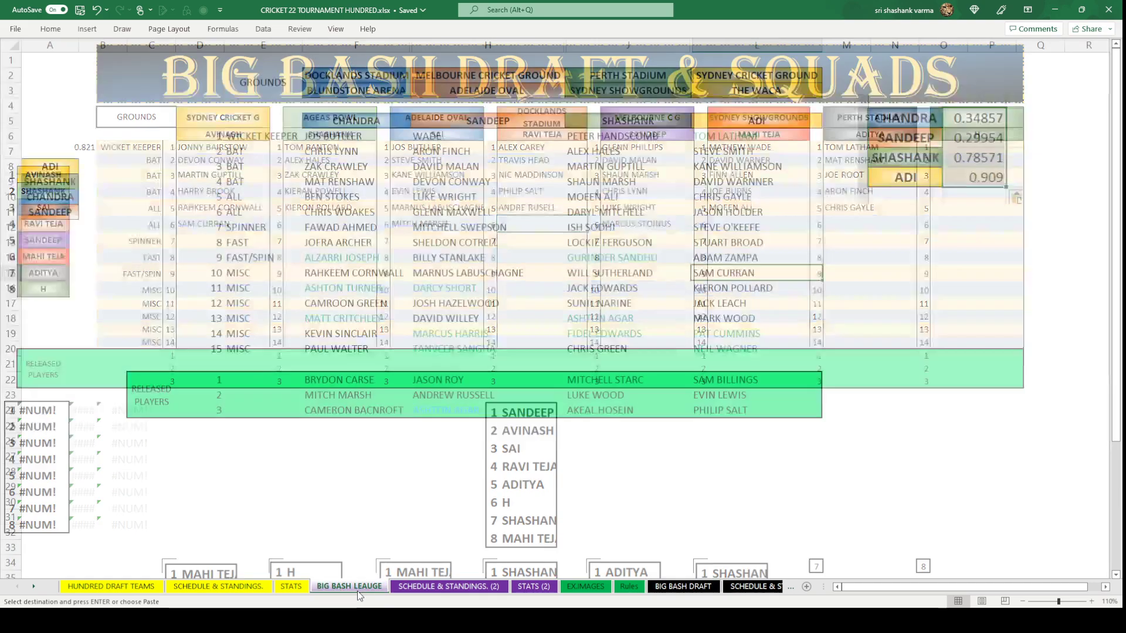
{"action": "left_click", "coordinate": [339, 199]}
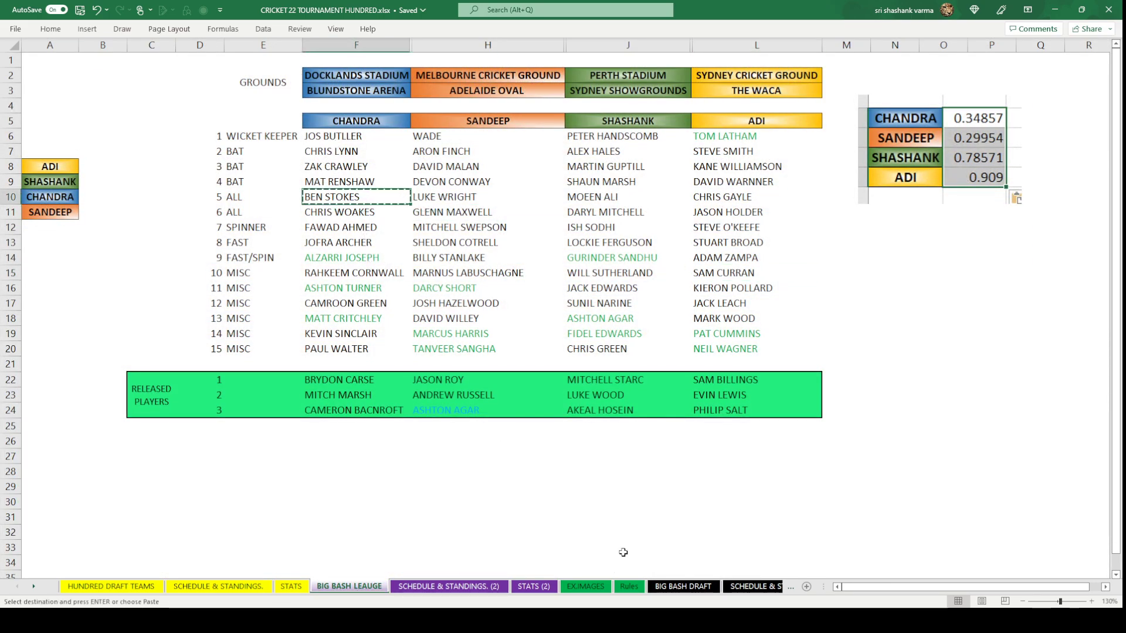
{"action": "left_click", "coordinate": [683, 586]}
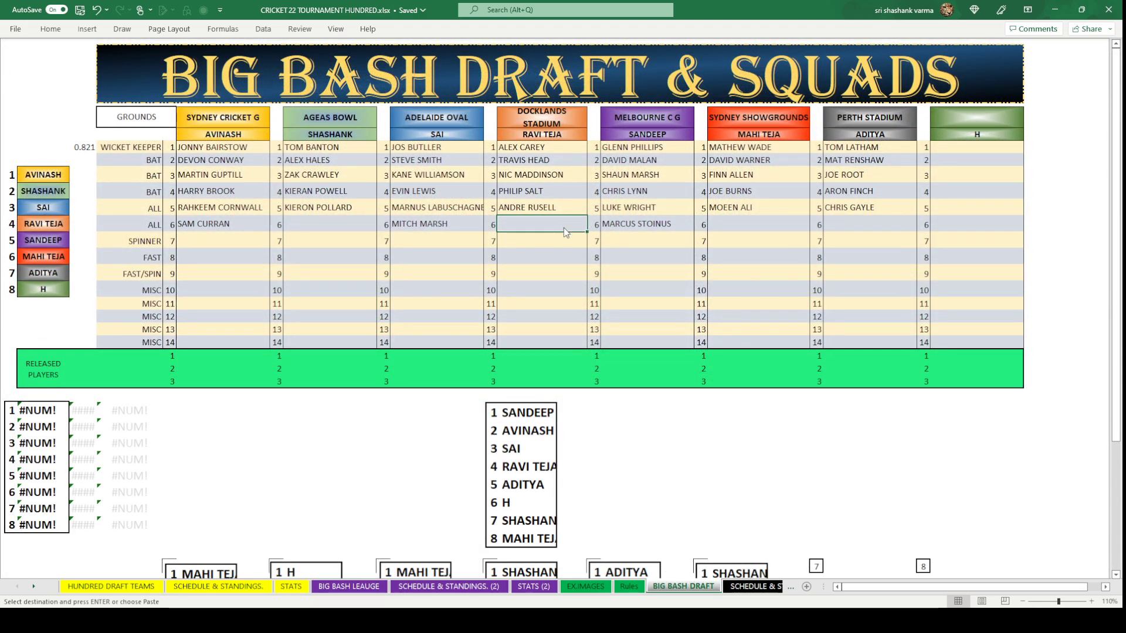
{"action": "type", "text": "BEN STOKES"}
{"action": "left_click", "coordinate": [634, 301]}
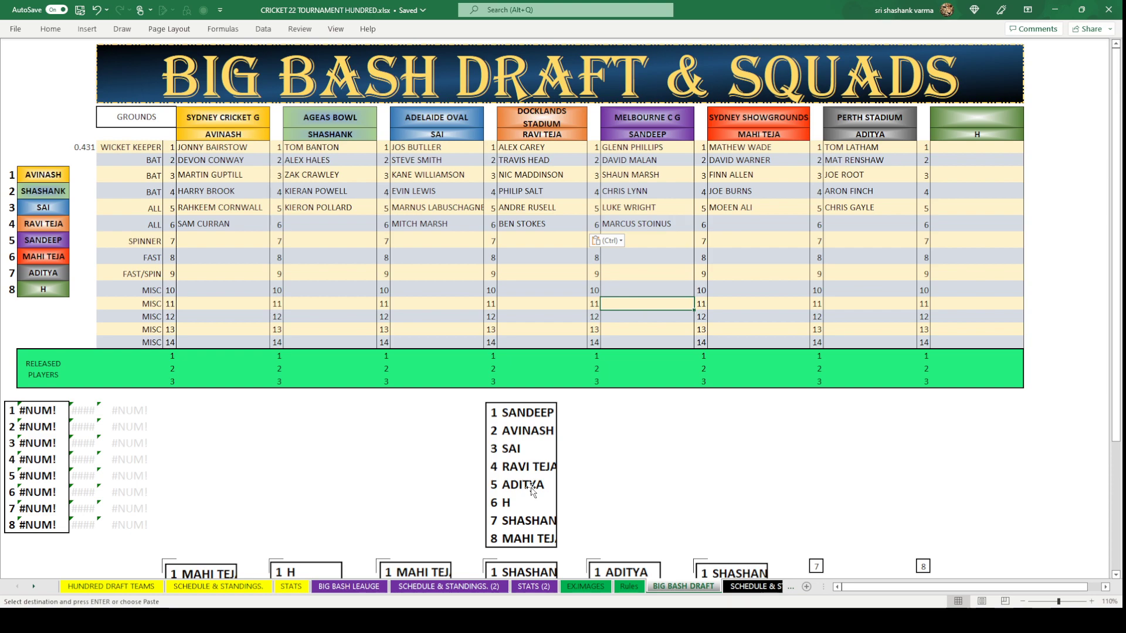
Copy PAUL WALTER from the BIG BASH LEAUGE sheet into Perth Stadium's row-6 all-rounder slot.
{"action": "left_click", "coordinate": [850, 225]}
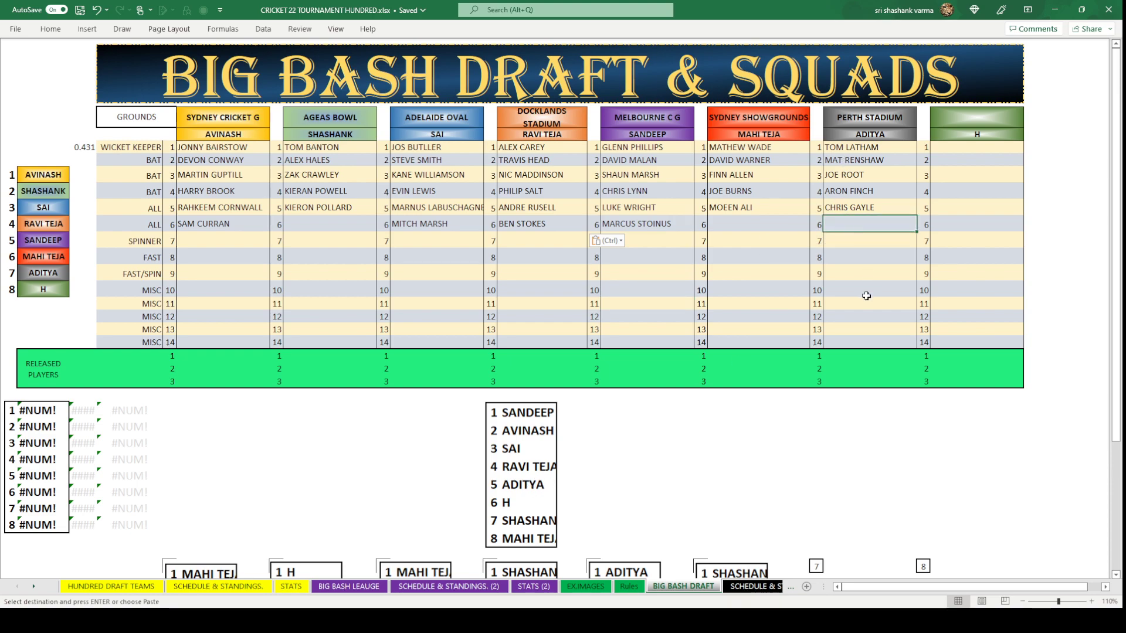
{"action": "left_click", "coordinate": [349, 586]}
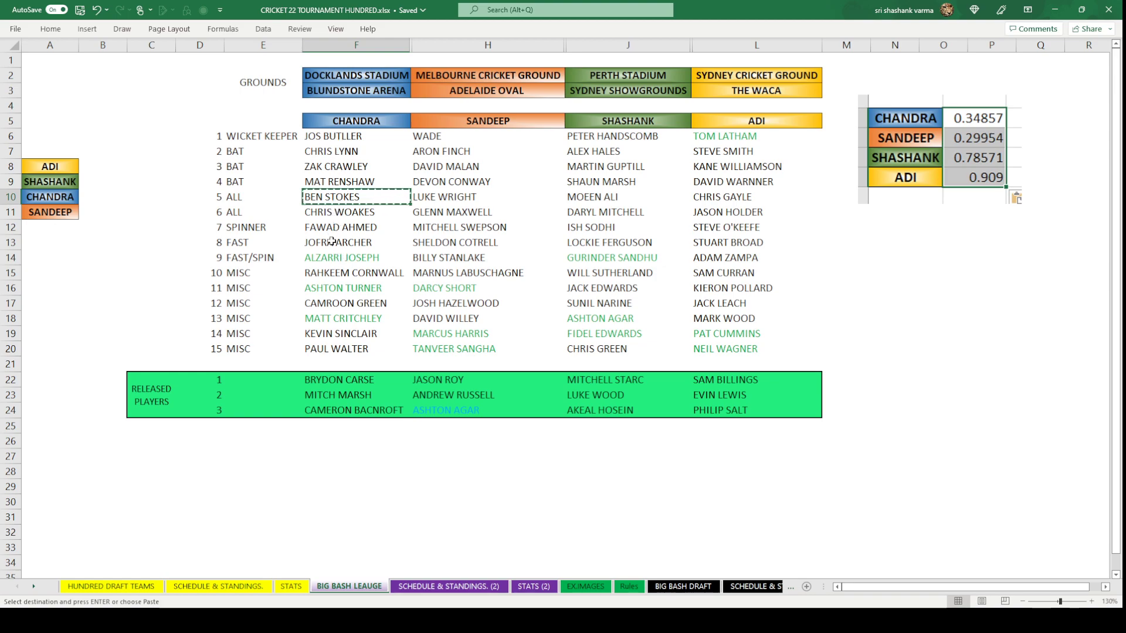
{"action": "left_click", "coordinate": [331, 349]}
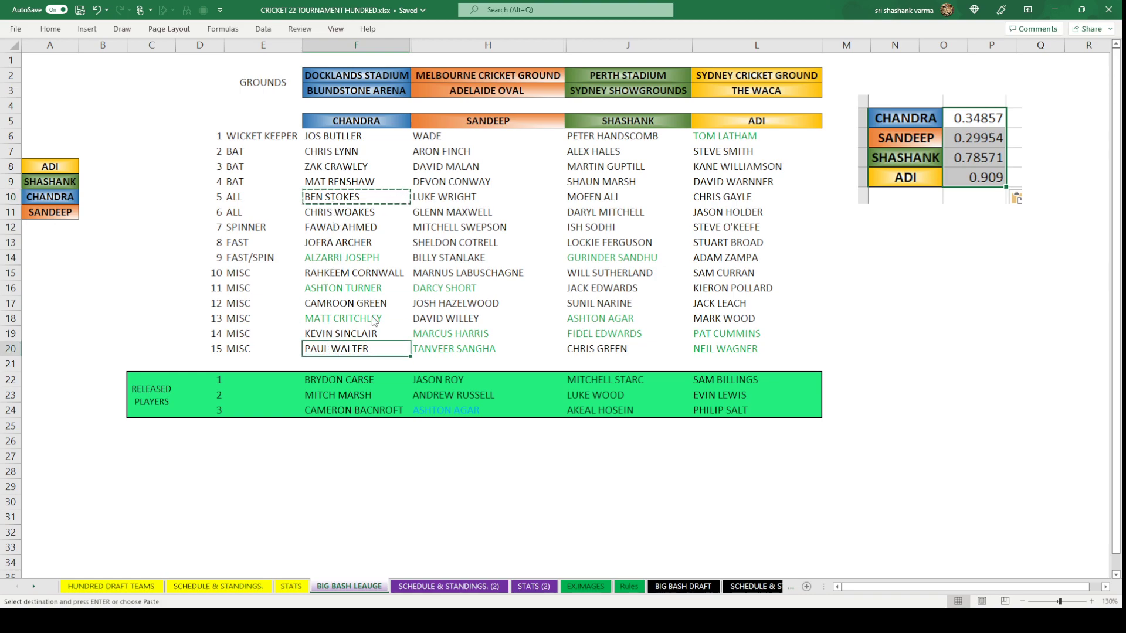
{"action": "key", "text": "ctrl+c"}
{"action": "left_click", "coordinate": [684, 586]}
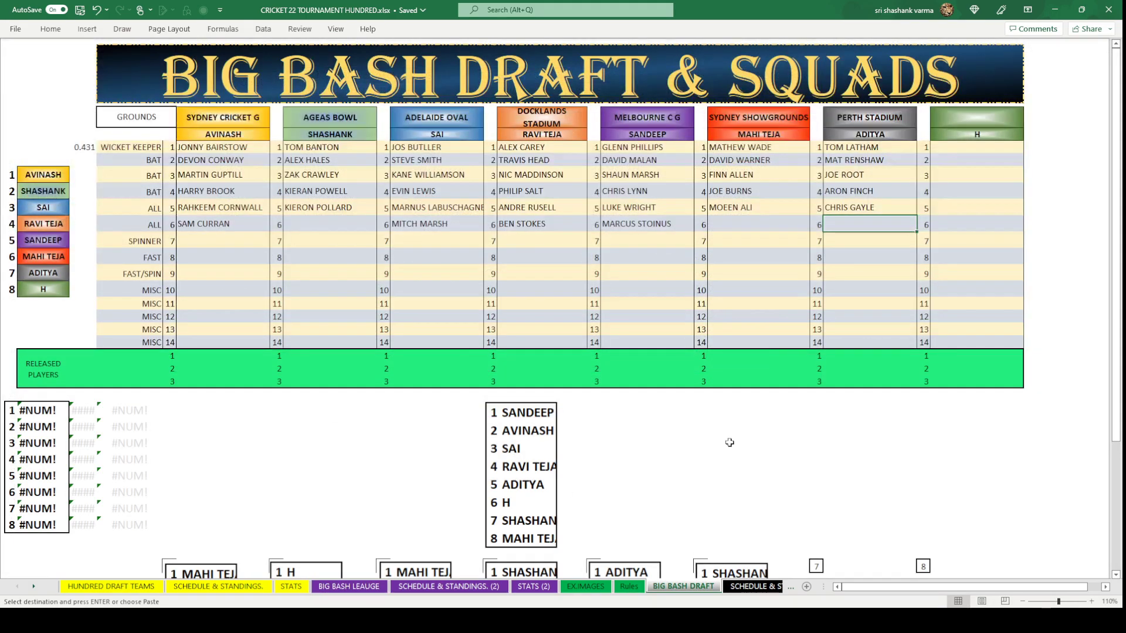
{"action": "key", "text": "ctrl+v"}
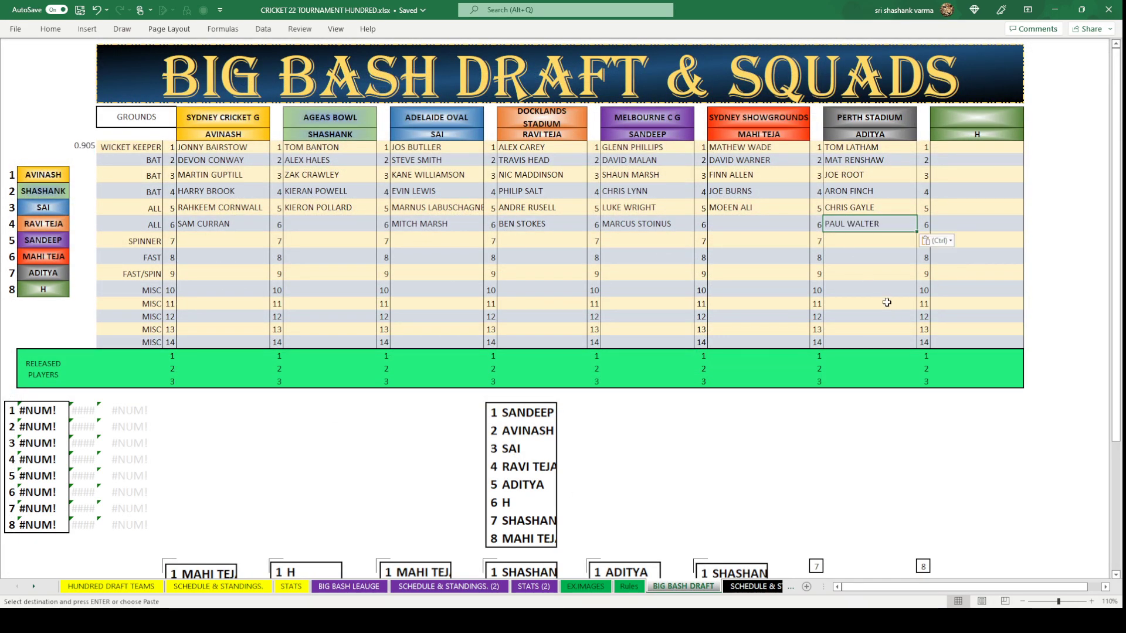
{"action": "left_click", "coordinate": [884, 302]}
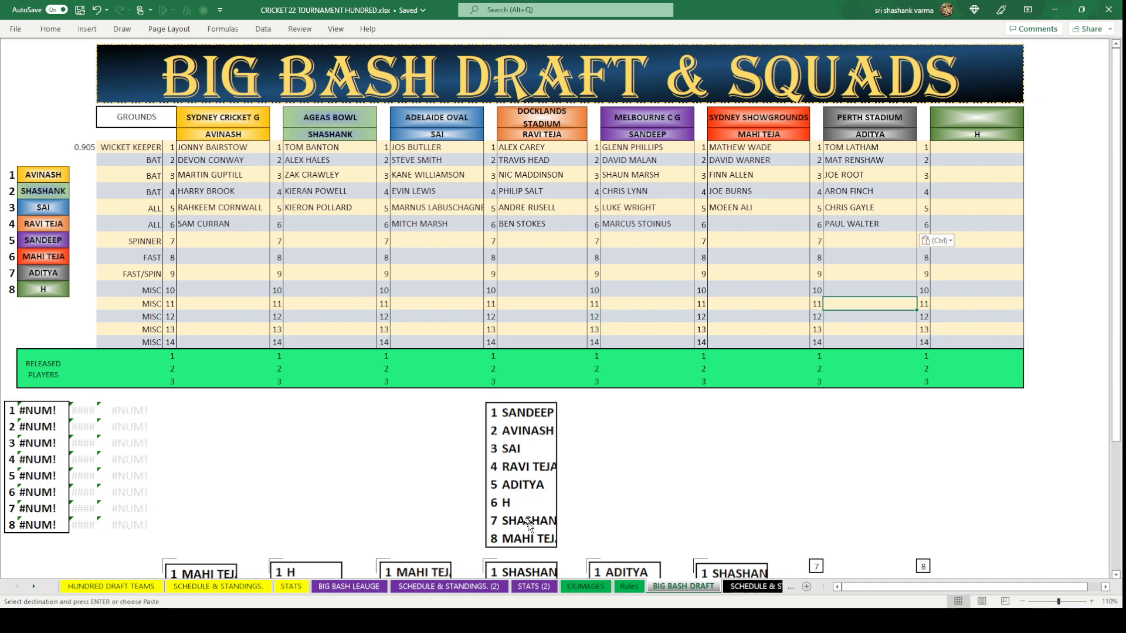
{"action": "left_click", "coordinate": [349, 227]}
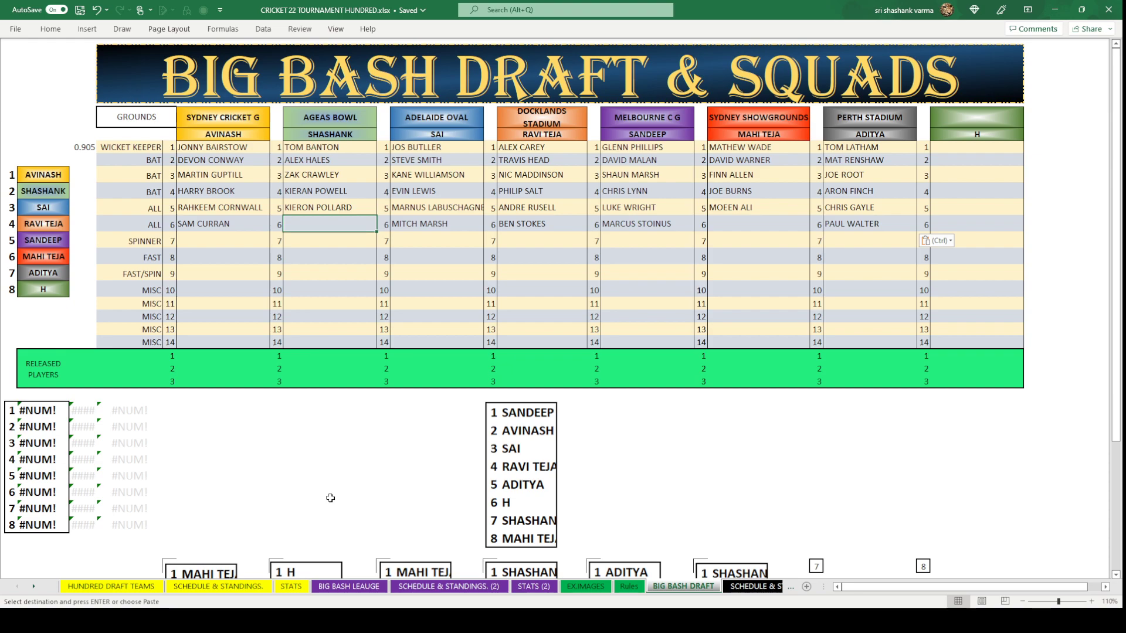
Type CAMERON GREEN into Ageas Bowl's row-6 all-rounder cell.
{"action": "type", "text": "CA"}
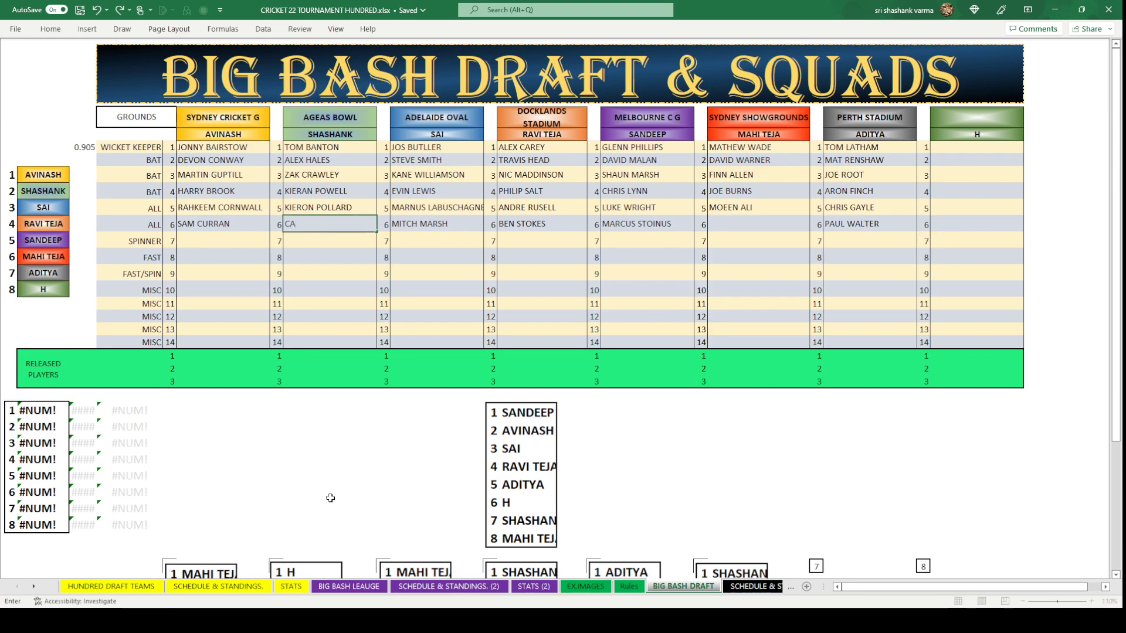
{"action": "type", "text": "MERON GREEN"}
{"action": "left_click", "coordinate": [330, 498]}
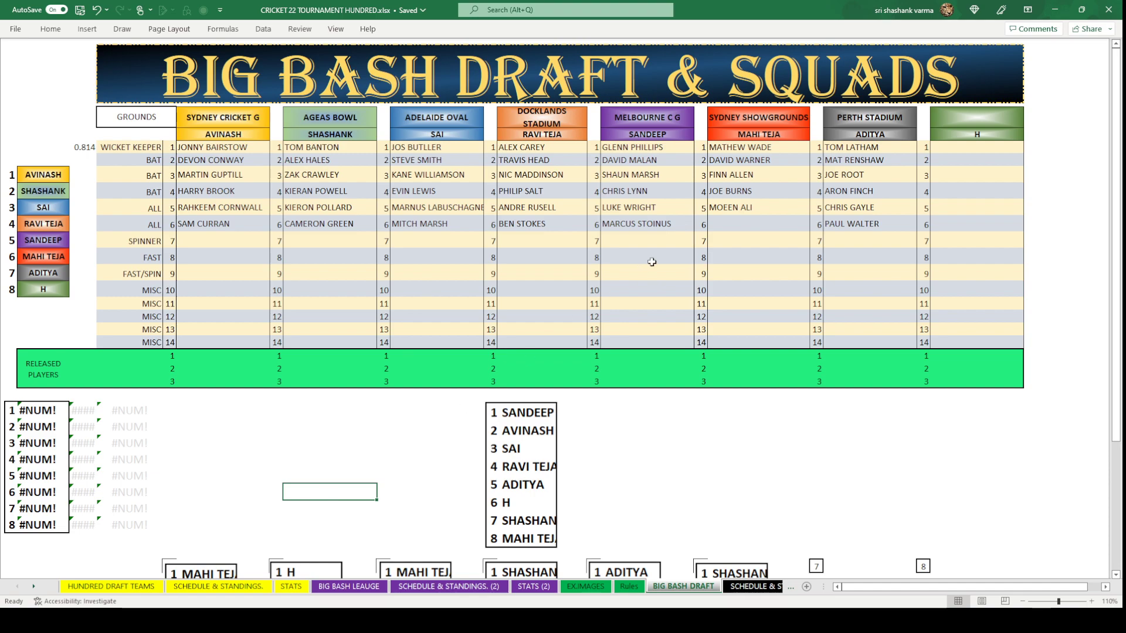
{"action": "left_click", "coordinate": [777, 225]}
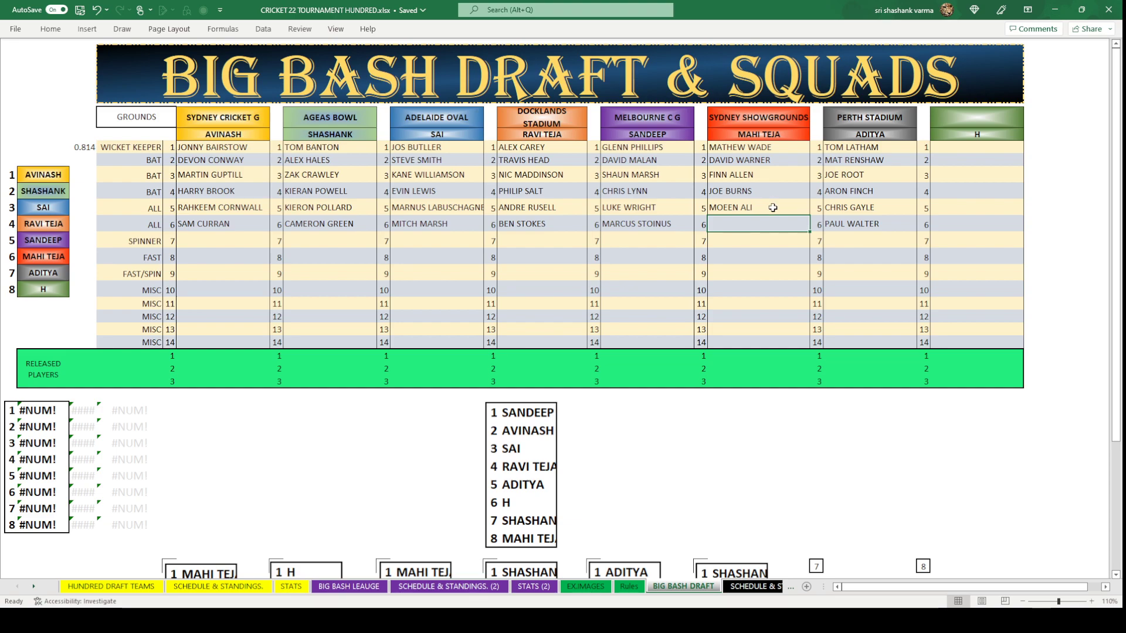
Enter GEORGGE WORKER as Sydney Showgrounds' row-6 all-rounder.
{"action": "type", "text": "G"}
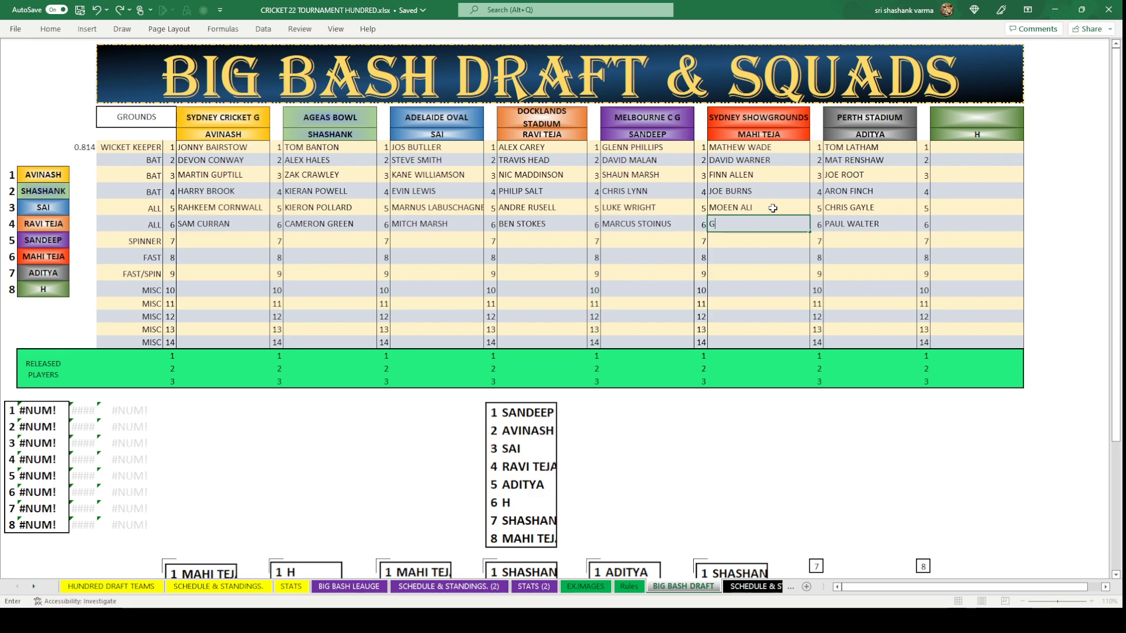
{"action": "type", "text": "EORGGE WORKER"}
{"action": "left_click", "coordinate": [774, 269]}
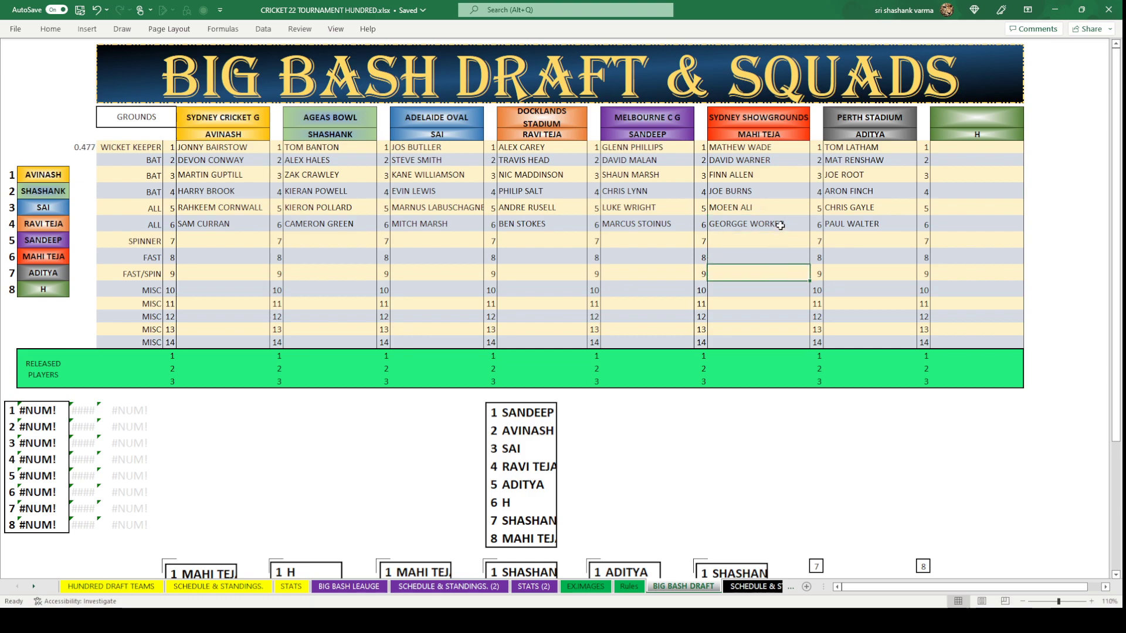
{"action": "left_click", "coordinate": [737, 224]}
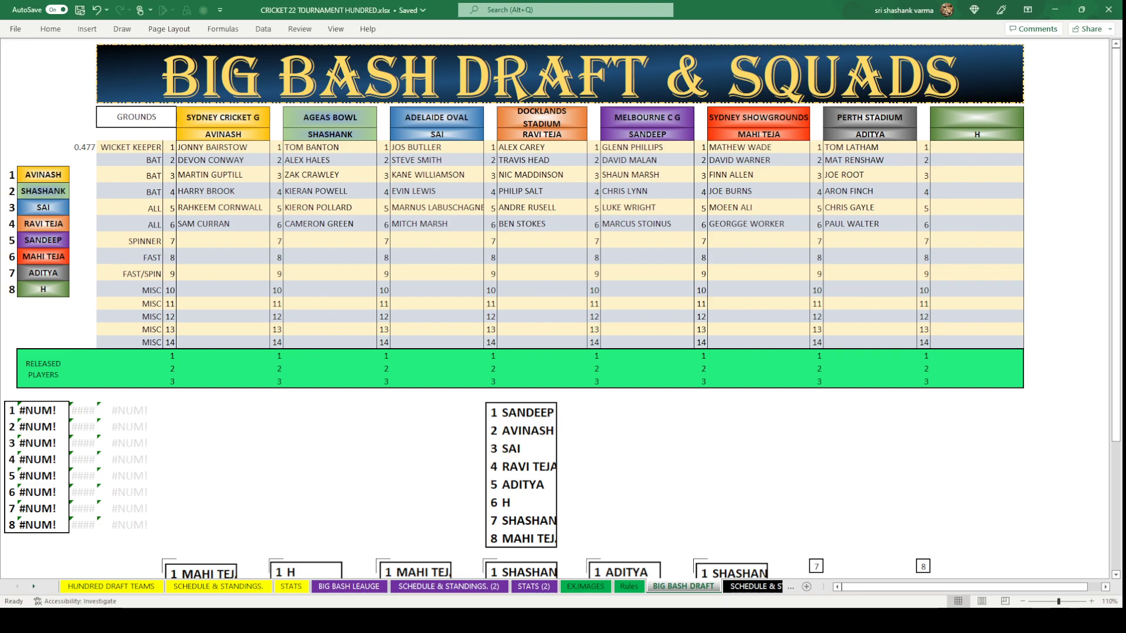
{"action": "left_click", "coordinate": [759, 224]}
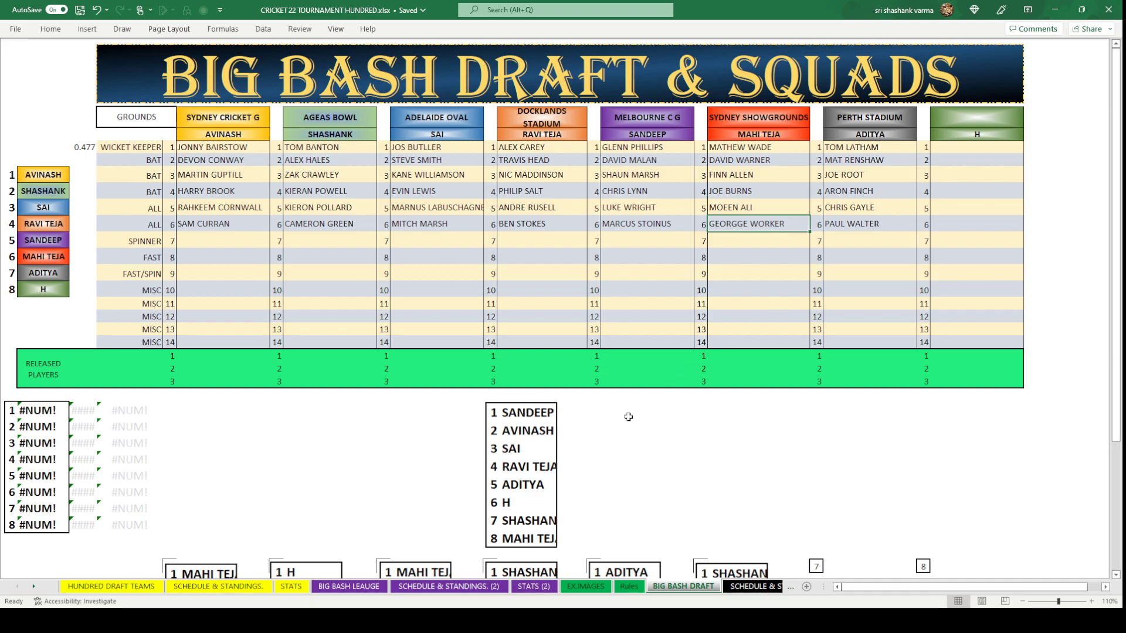
Paste the SANDEEP-first draft-order box into the bottom row's seventh spot and delete the centre original.
{"action": "scroll", "coordinate": [586, 440], "scroll_direction": "down", "scroll_amount": 1}
{"action": "scroll", "coordinate": [586, 441], "scroll_direction": "down", "scroll_amount": 1}
{"action": "left_click", "coordinate": [514, 378]}
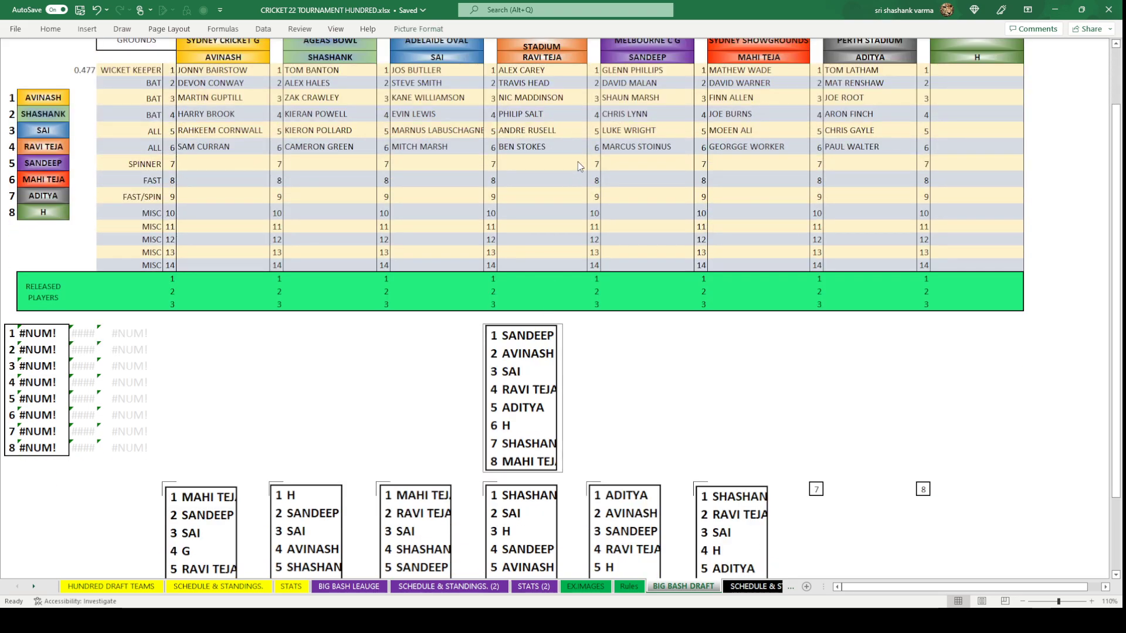
{"action": "left_click", "coordinate": [816, 488]}
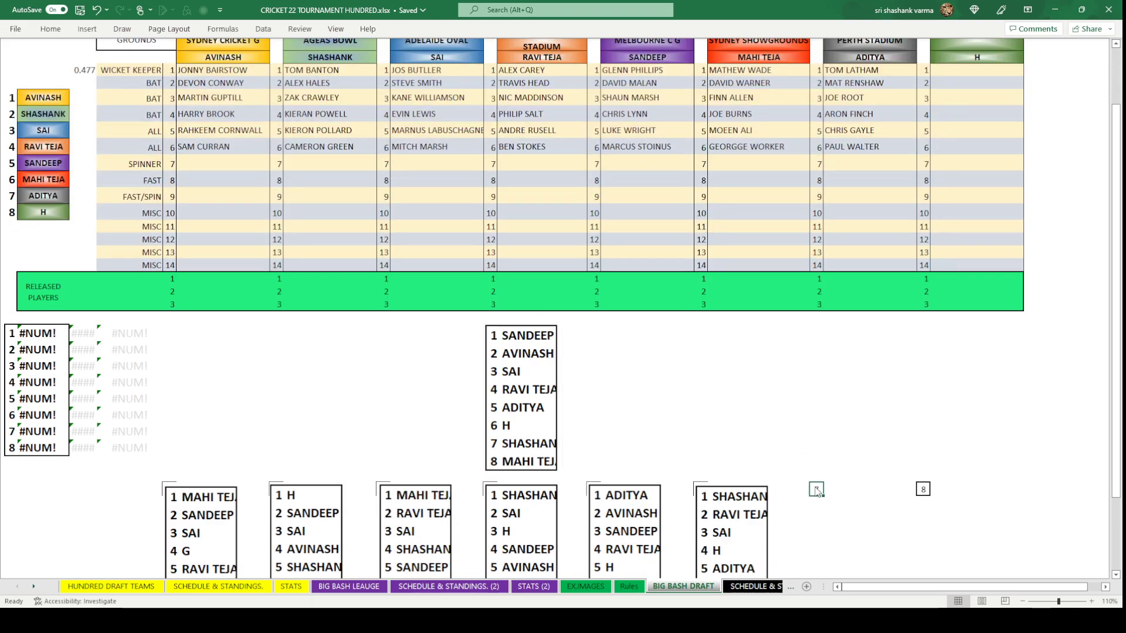
{"action": "key", "text": "ctrl+v"}
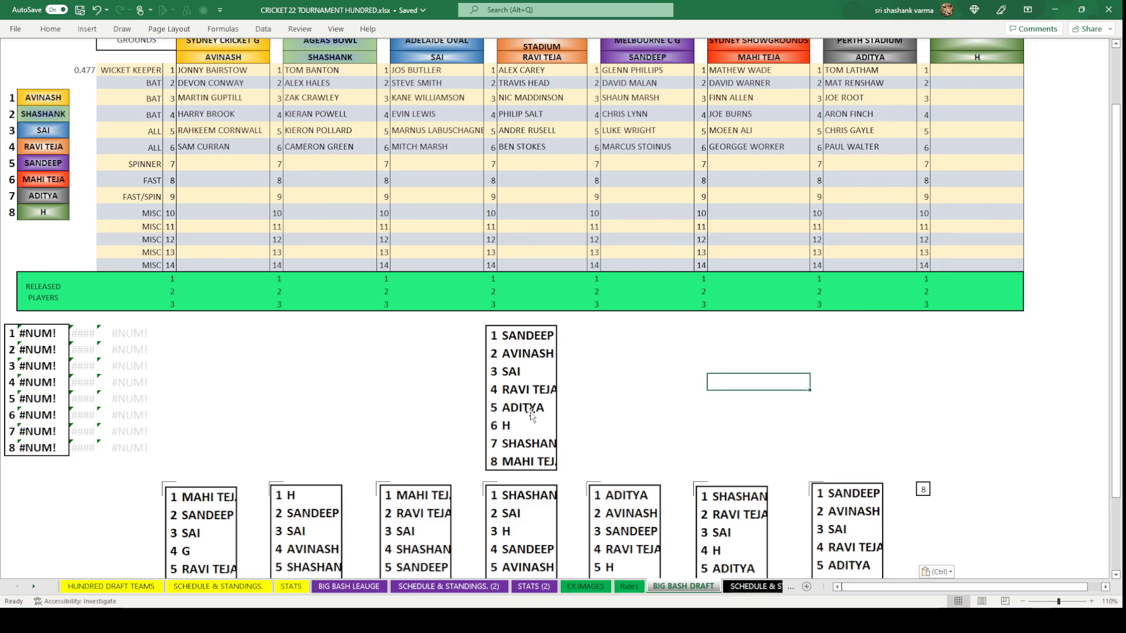
{"action": "left_click", "coordinate": [530, 413]}
{"action": "key", "text": "Delete"}
{"action": "scroll", "coordinate": [602, 427], "scroll_direction": "up", "scroll_amount": 2}
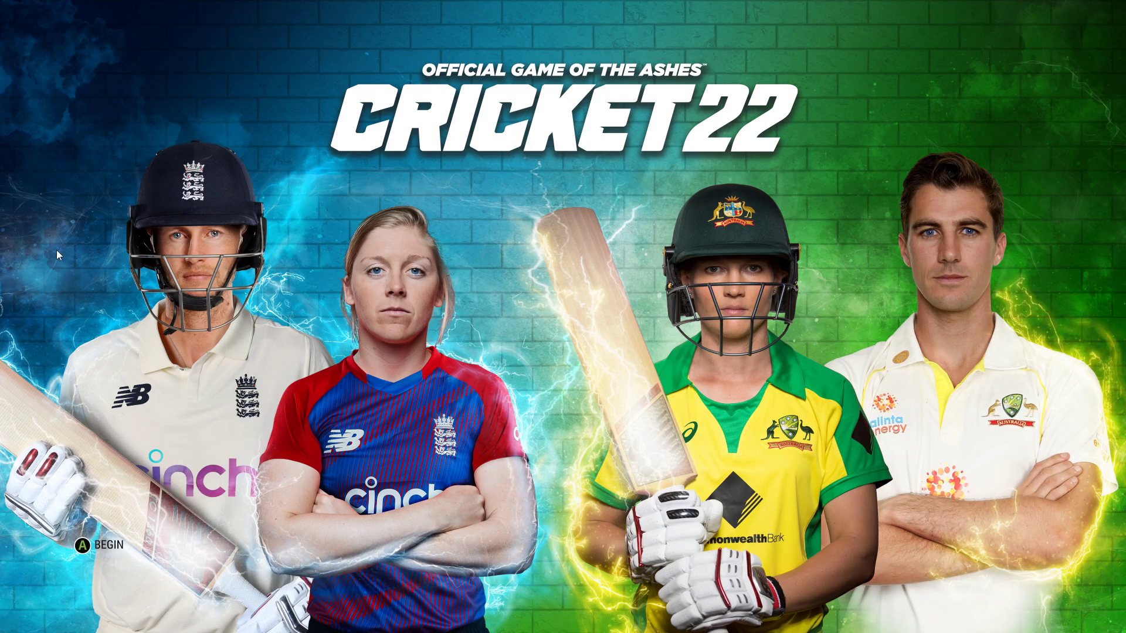
{"action": "key", "text": "Return"}
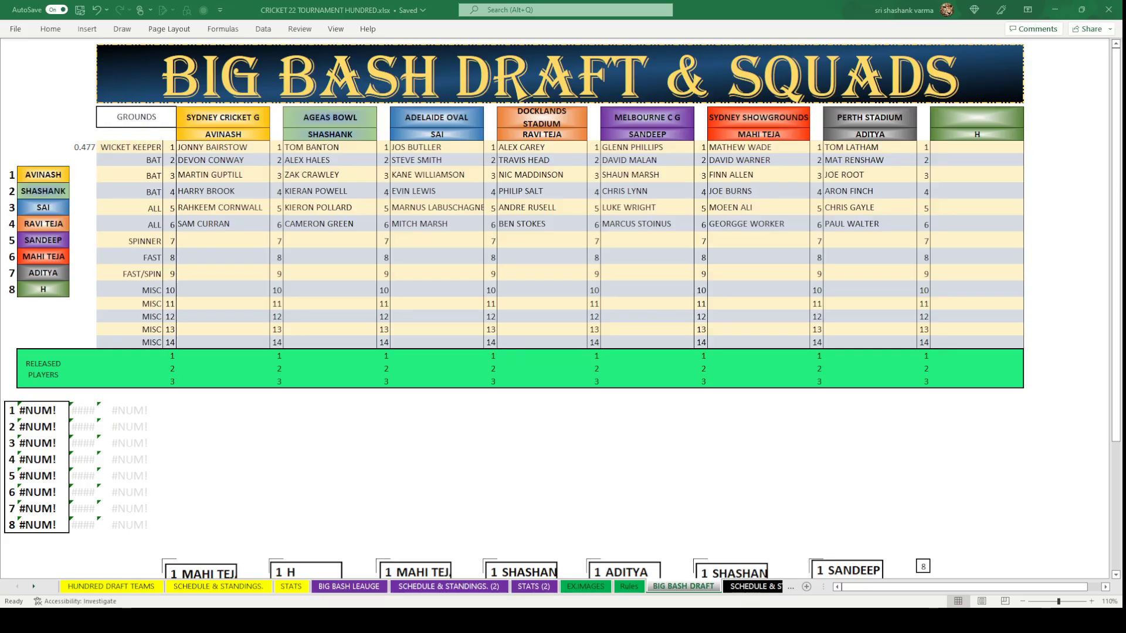
Copy the random-number formula into the cells beside all eight team names.
{"action": "left_click", "coordinate": [758, 458]}
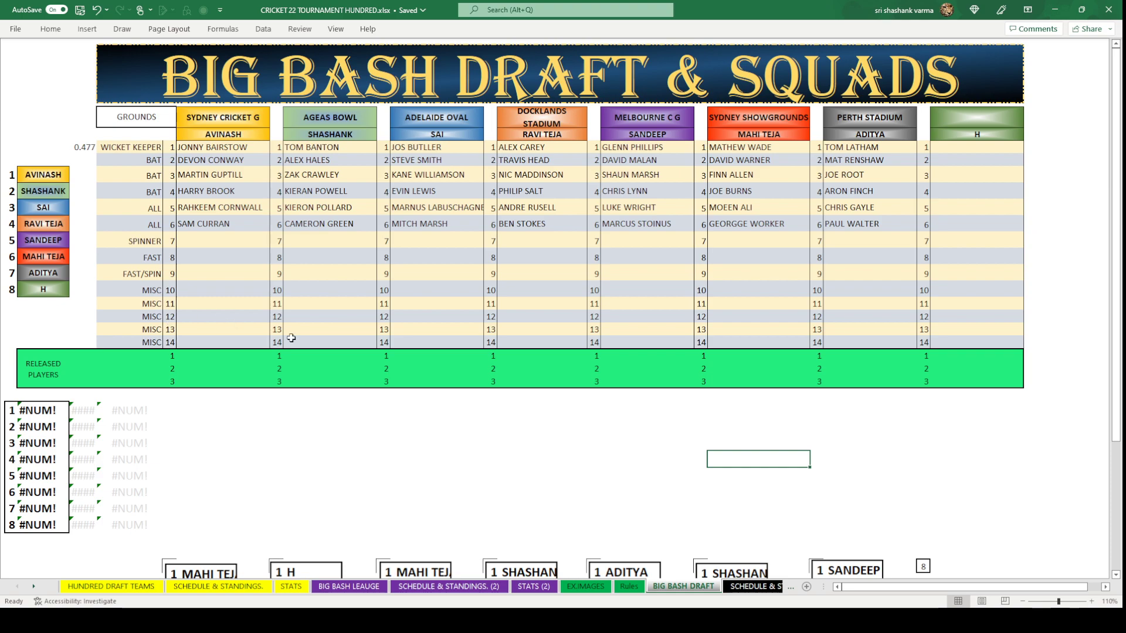
{"action": "left_click", "coordinate": [384, 476]}
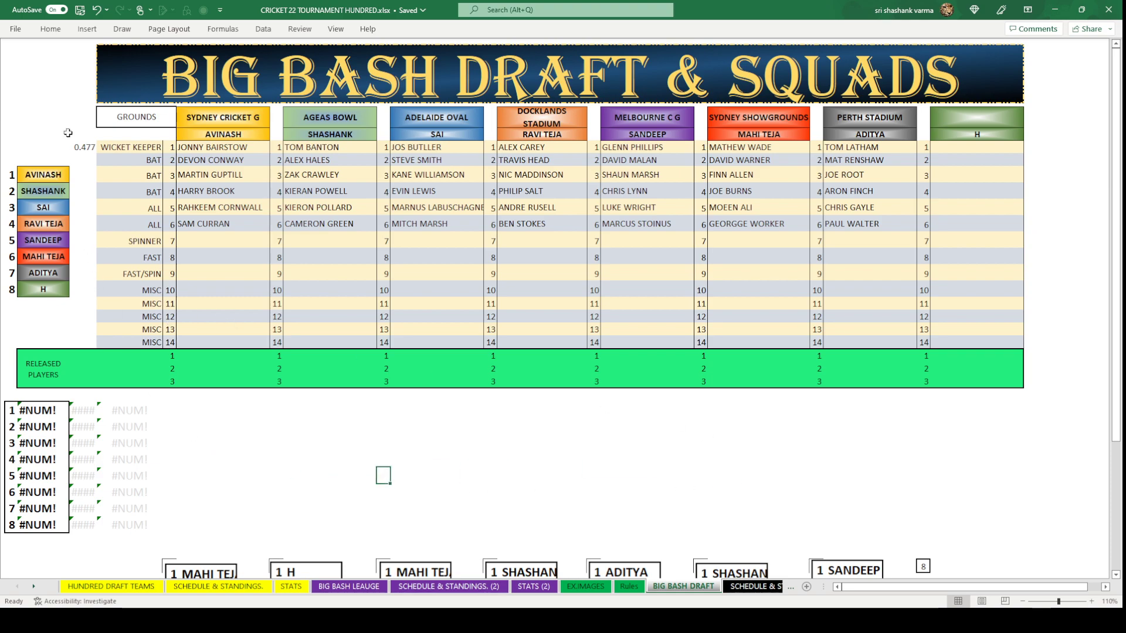
{"action": "left_click", "coordinate": [83, 159]}
{"action": "left_click", "coordinate": [85, 143]}
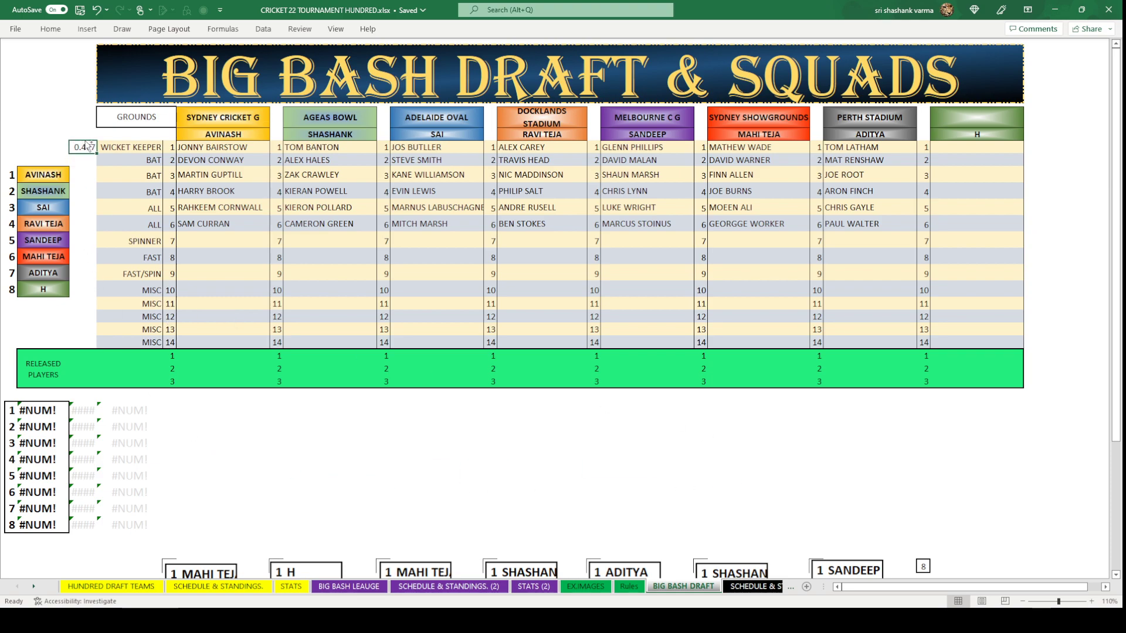
{"action": "key", "text": "ctrl+c"}
{"action": "left_click_drag", "start_coordinate": [83, 174], "coordinate": [84, 290]}
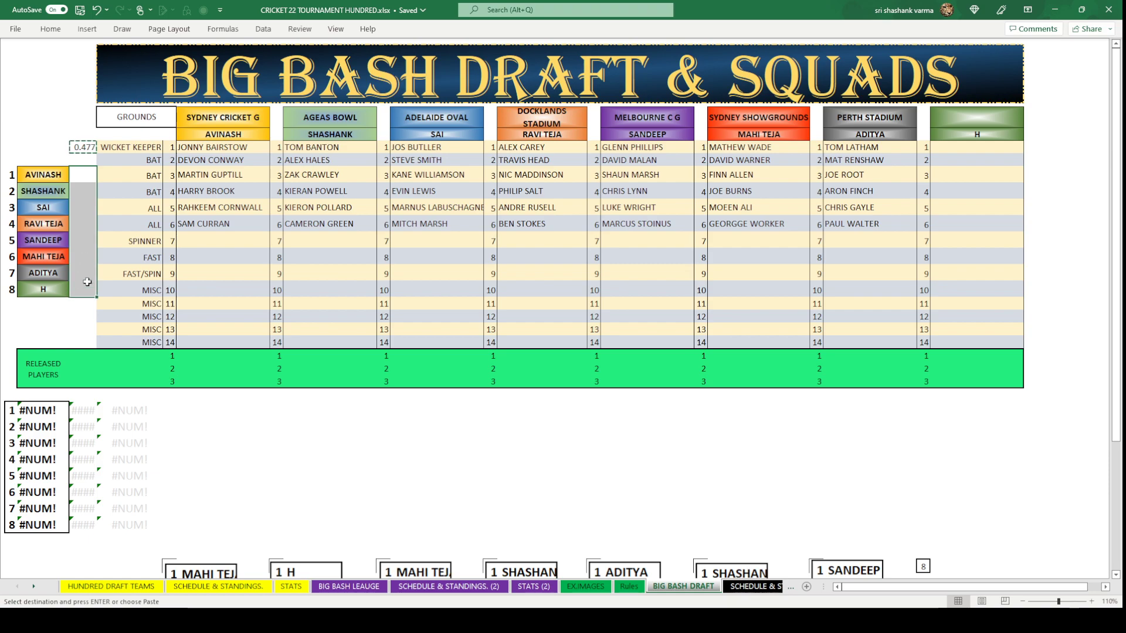
{"action": "key", "text": "ctrl+v"}
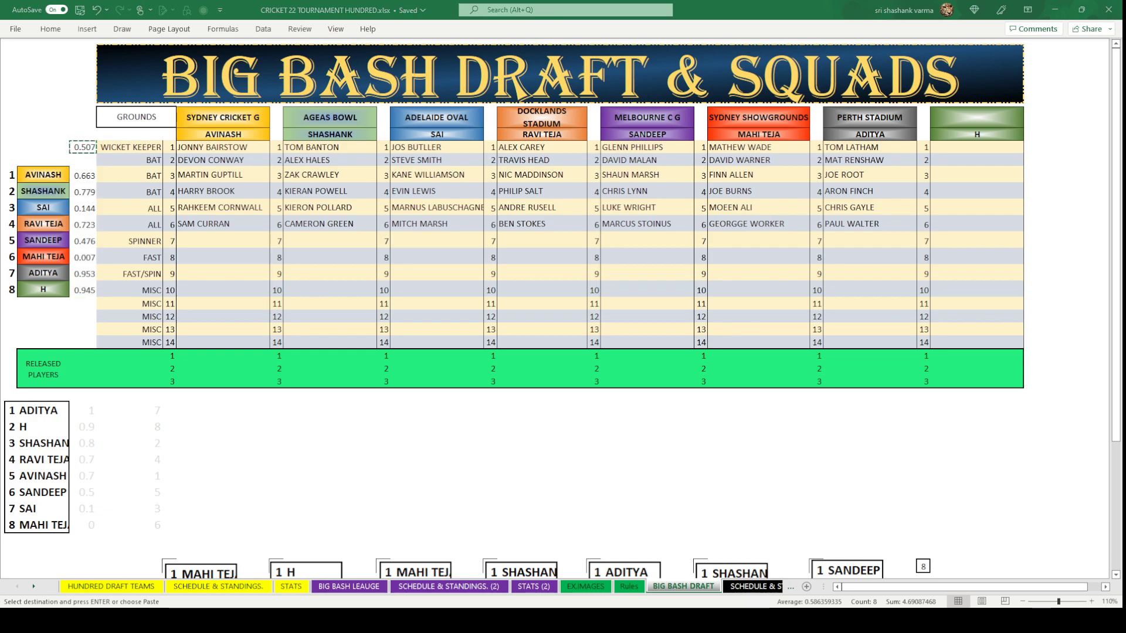
Paste the ADITYA-first draft order as a picture below the band, then clear the random numbers.
{"action": "left_click", "coordinate": [496, 401]}
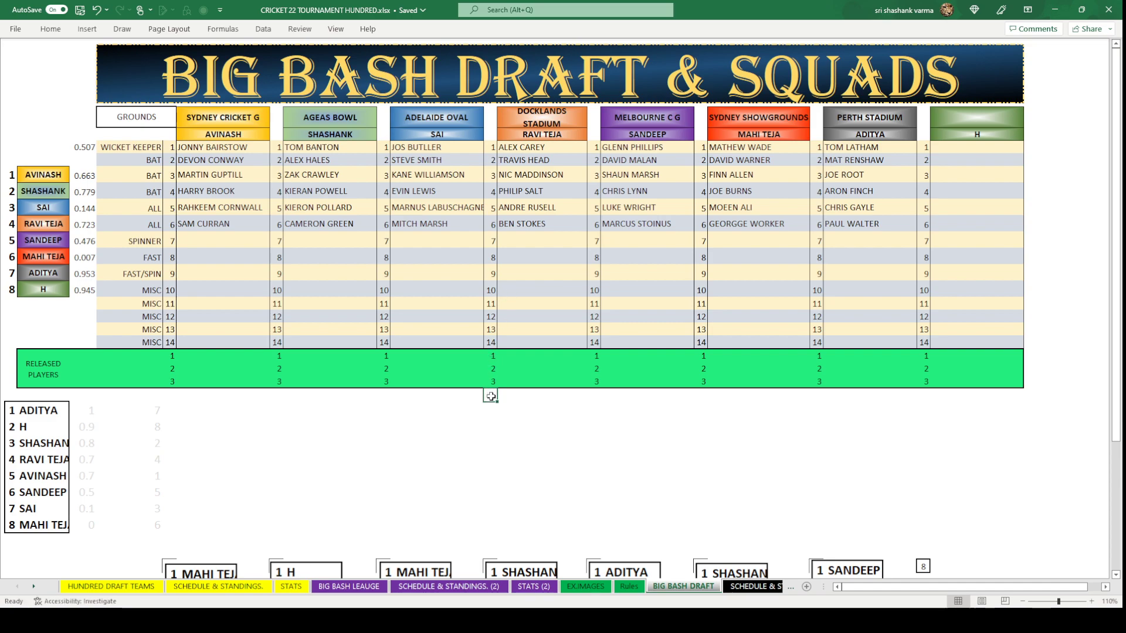
{"action": "key", "text": "ctrl+v"}
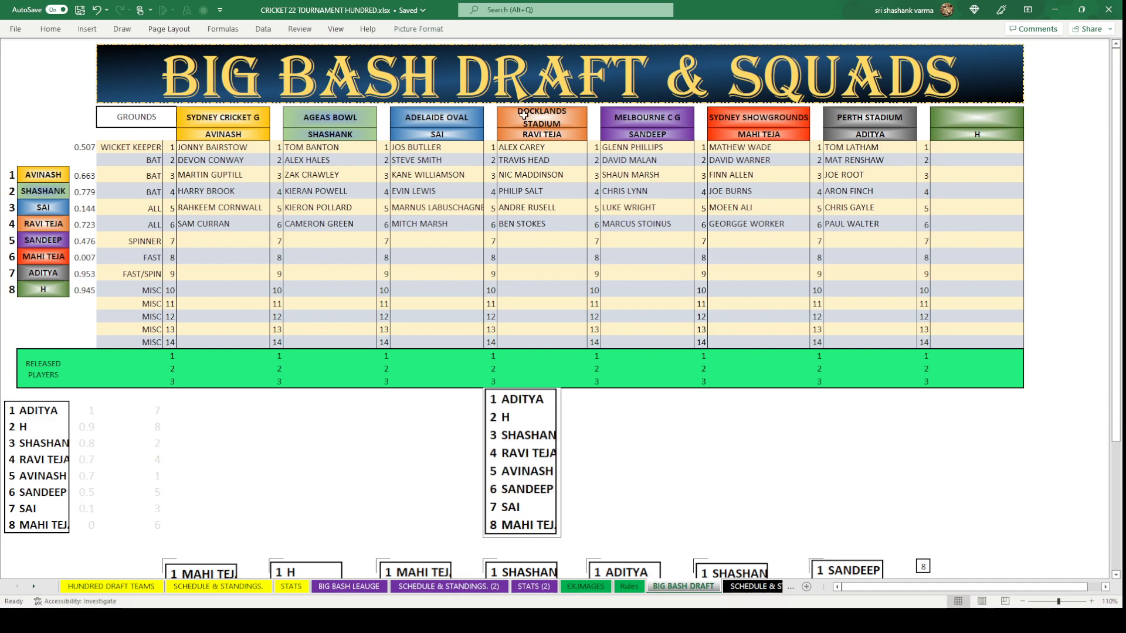
{"action": "left_click", "coordinate": [628, 462]}
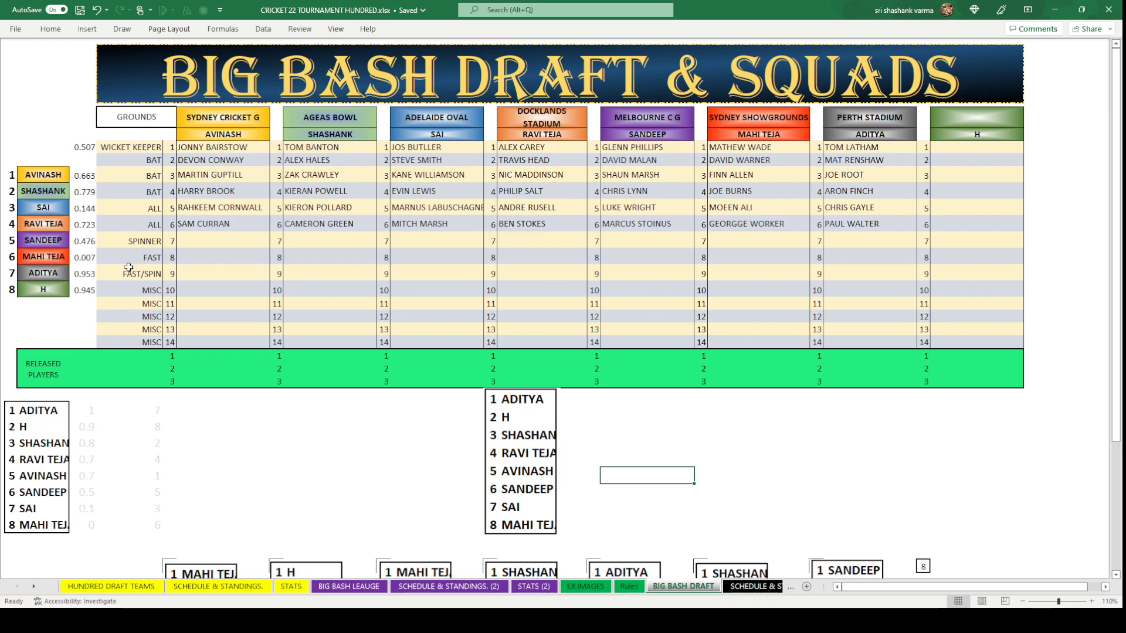
{"action": "left_click_drag", "start_coordinate": [79, 178], "coordinate": [86, 285]}
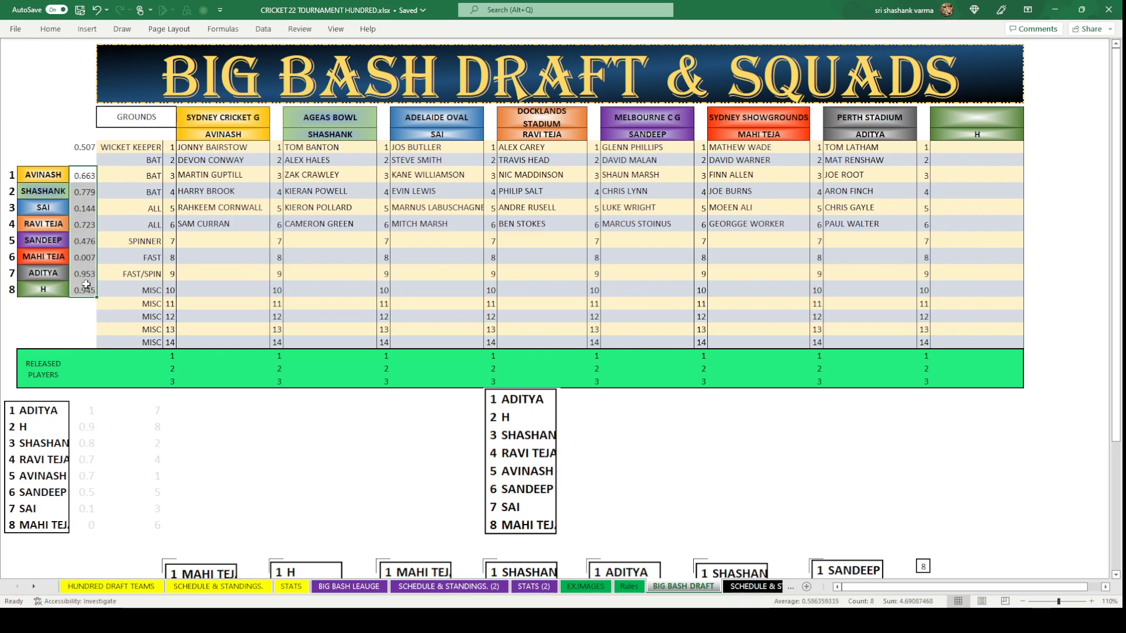
{"action": "key", "text": "Delete"}
{"action": "left_click", "coordinate": [832, 241]}
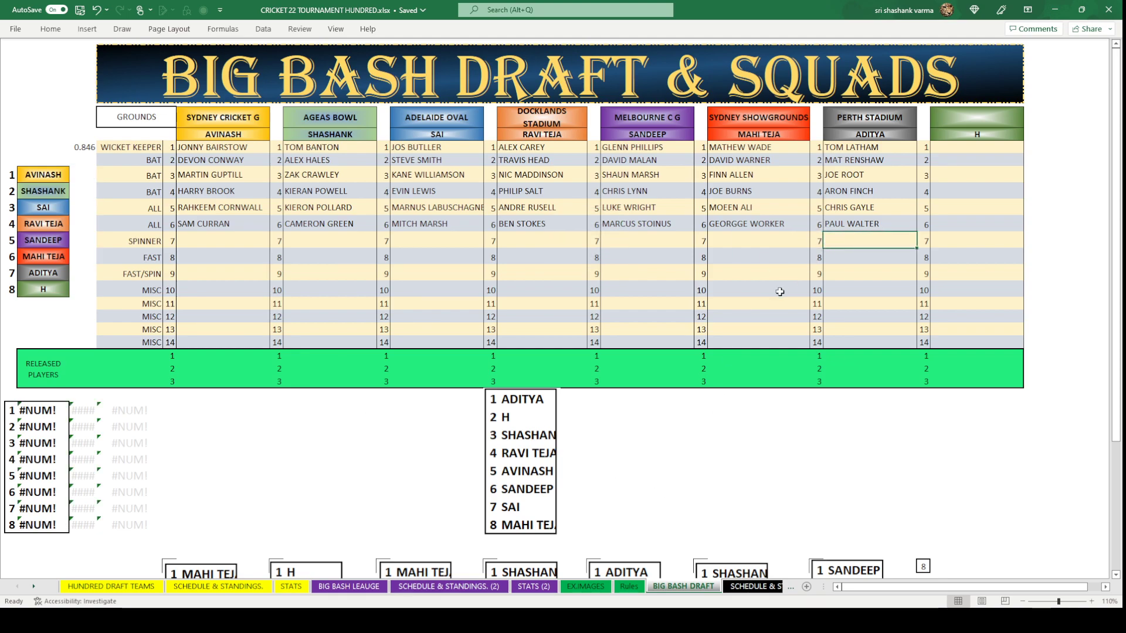
Copy STEVE O'KEEFE from the league sheet into Perth Stadium's row-7 spinner slot.
{"action": "left_click", "coordinate": [351, 586]}
{"action": "left_click", "coordinate": [756, 227]}
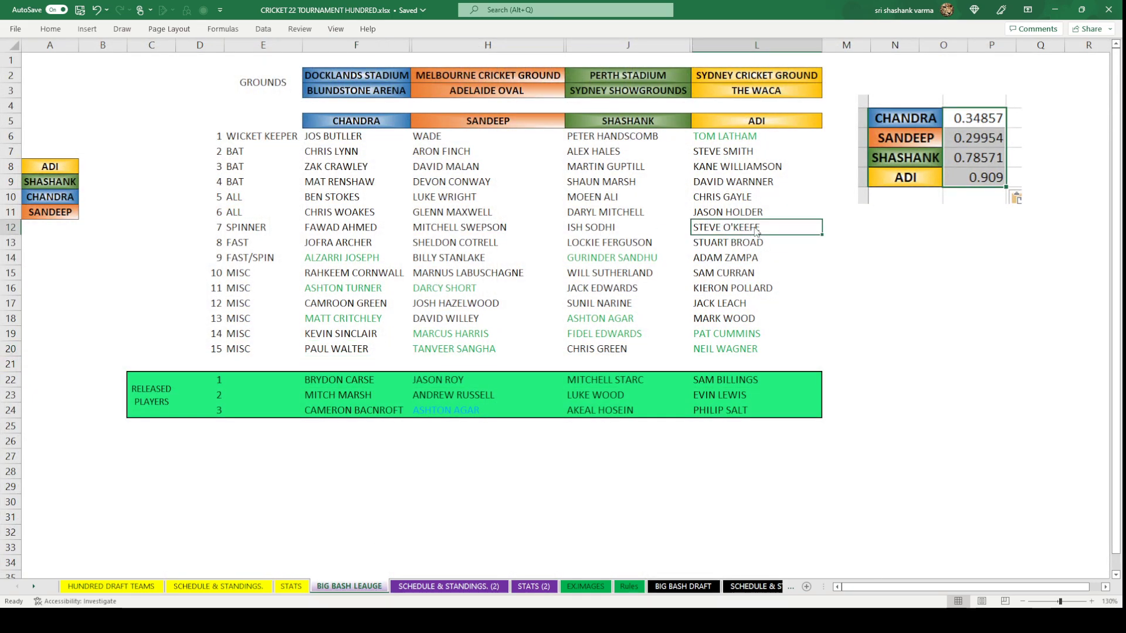
{"action": "key", "text": "ctrl+c"}
{"action": "left_click", "coordinate": [684, 586]}
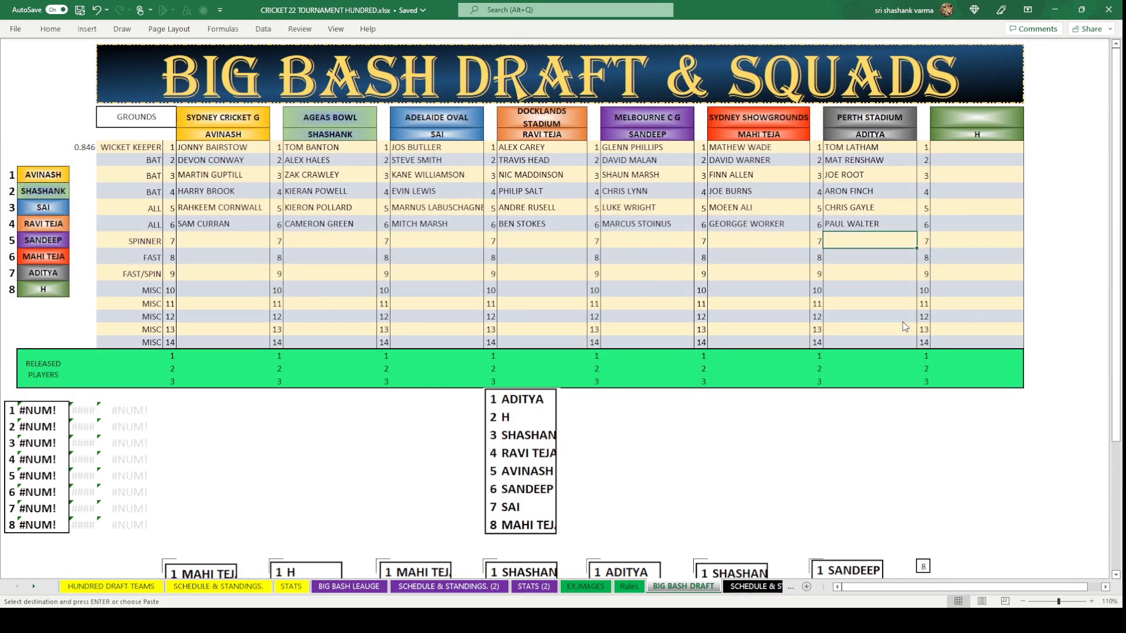
{"action": "key", "text": "ctrl+v"}
{"action": "left_click", "coordinate": [889, 304]}
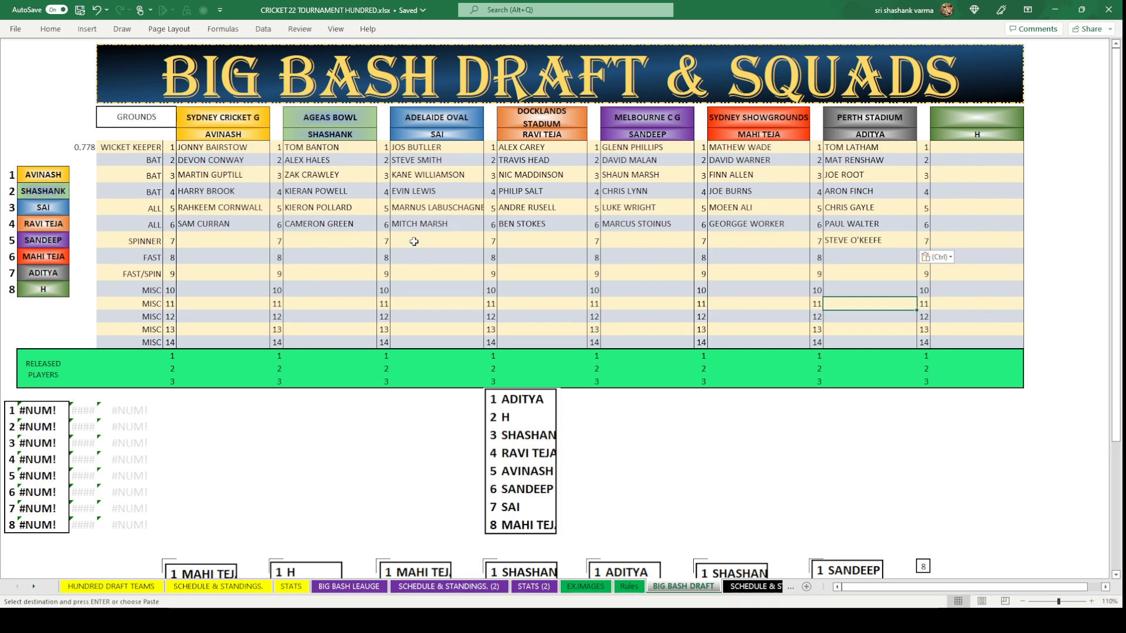
Type ISH SODHI into Ageas Bowl's row-7 spinner slot.
{"action": "left_click", "coordinate": [336, 244]}
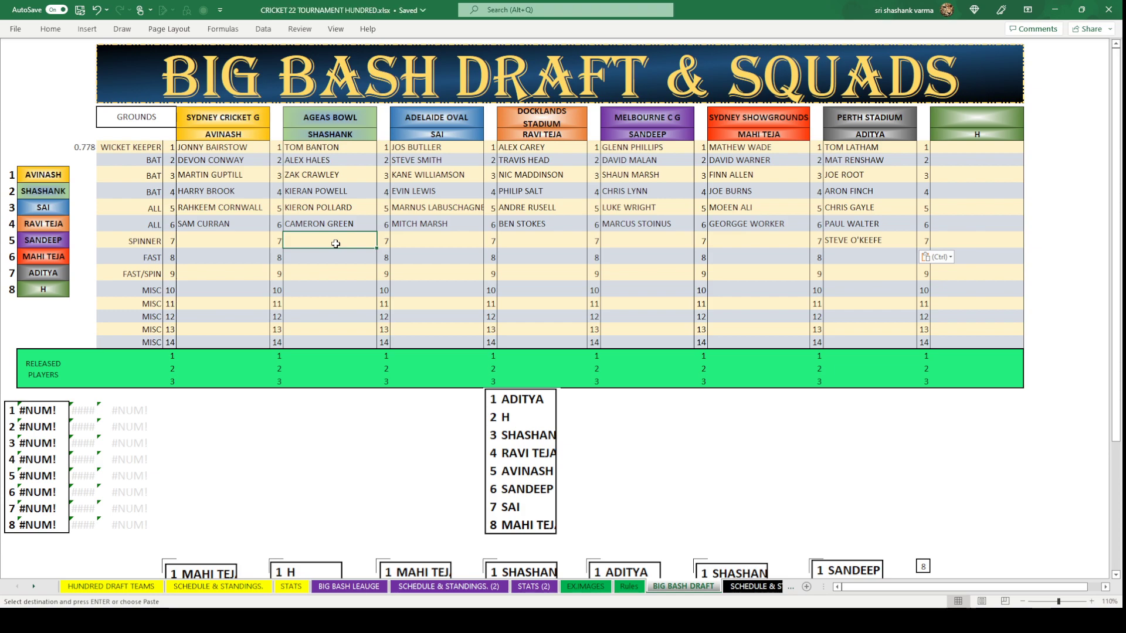
{"action": "type", "text": "ISH"}
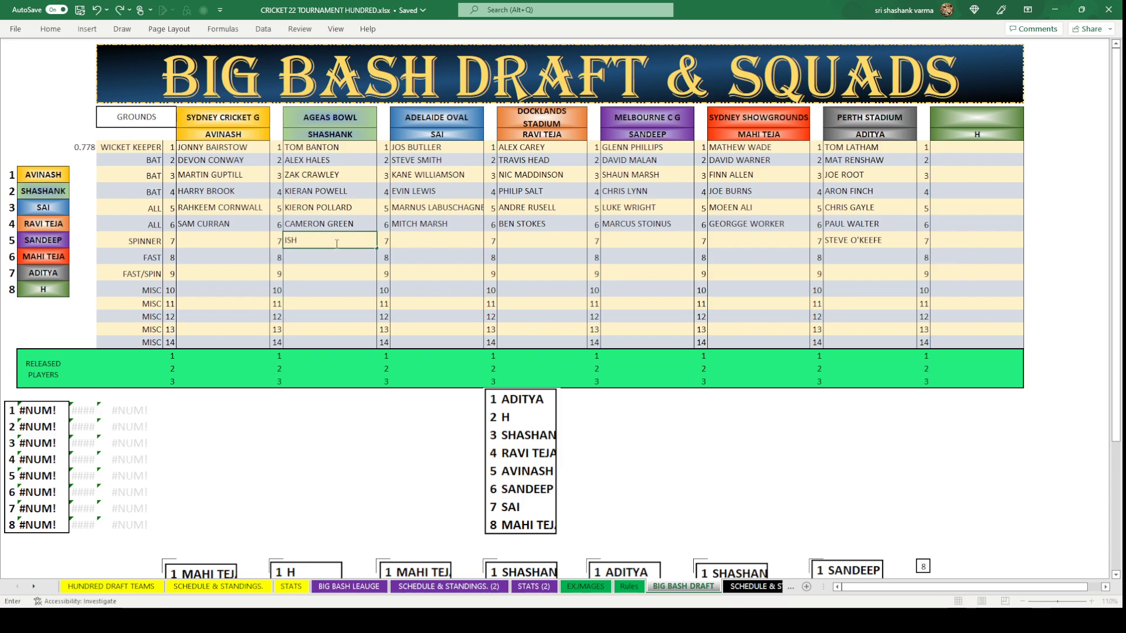
{"action": "type", "text": " SODHI"}
{"action": "key", "text": "Return"}
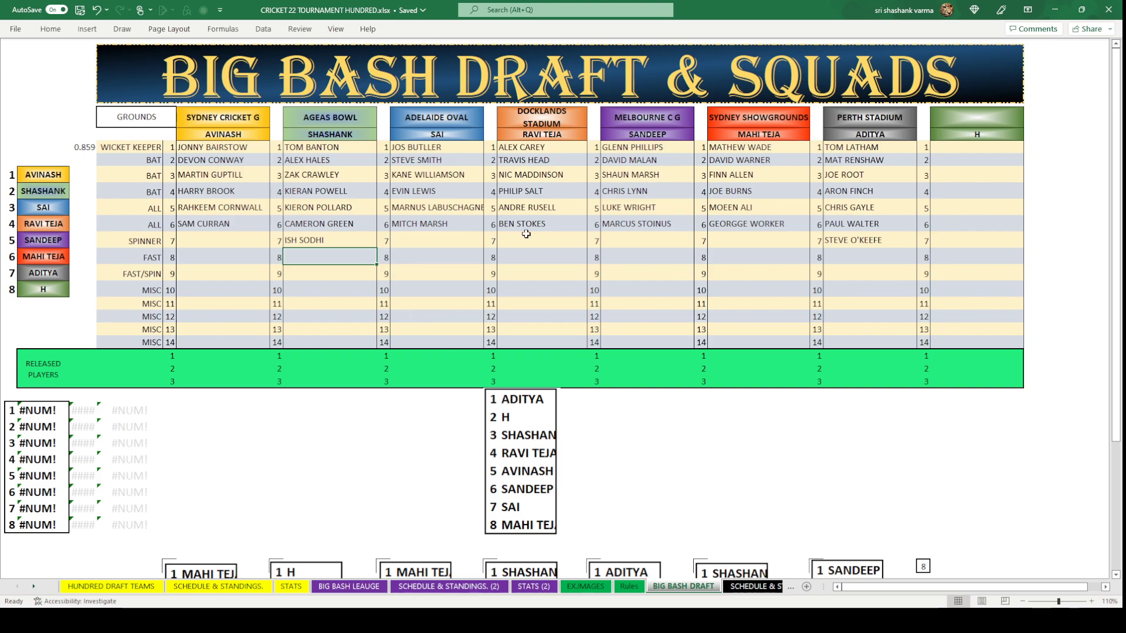
{"action": "left_click", "coordinate": [558, 237]}
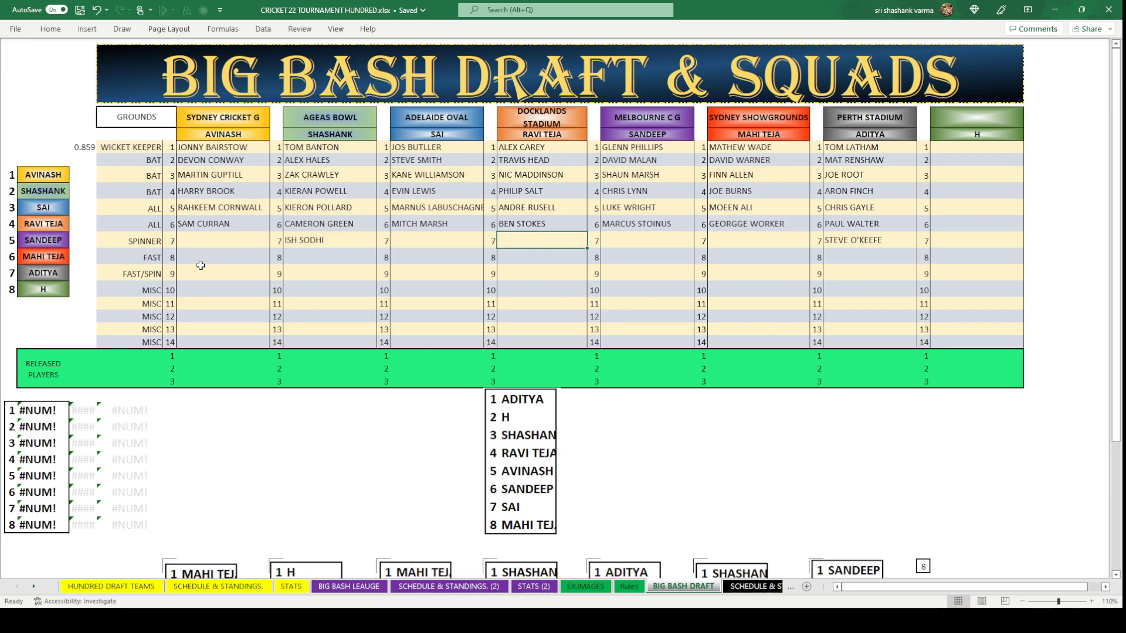
{"action": "left_click", "coordinate": [349, 587]}
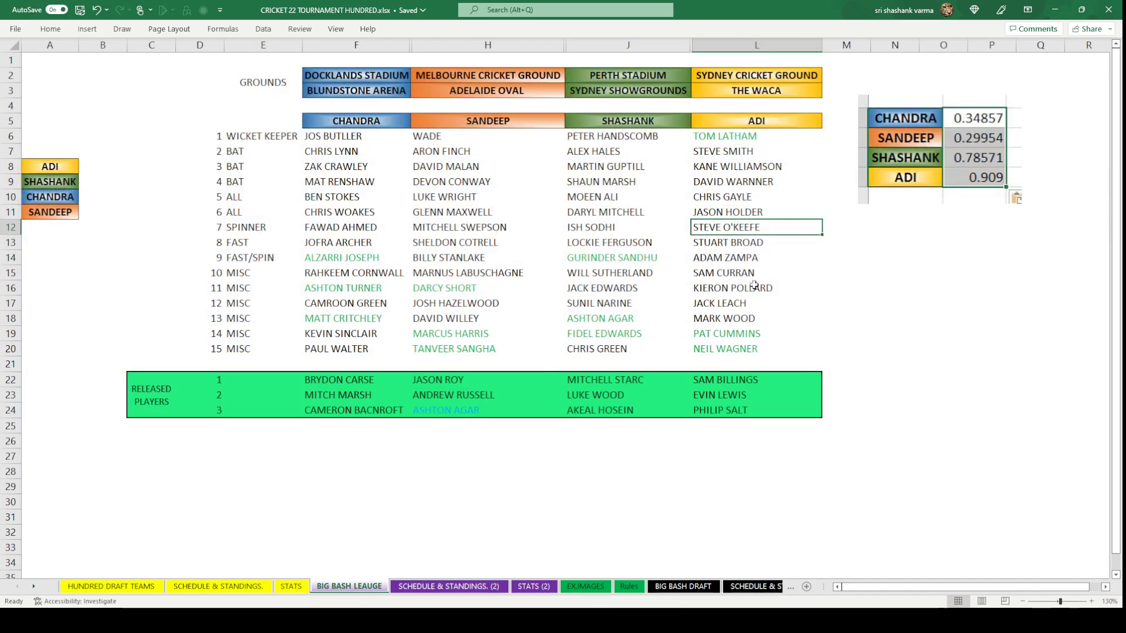
{"action": "key", "text": "Down"}
{"action": "key", "text": "Down"}
{"action": "key", "text": "ctrl+c"}
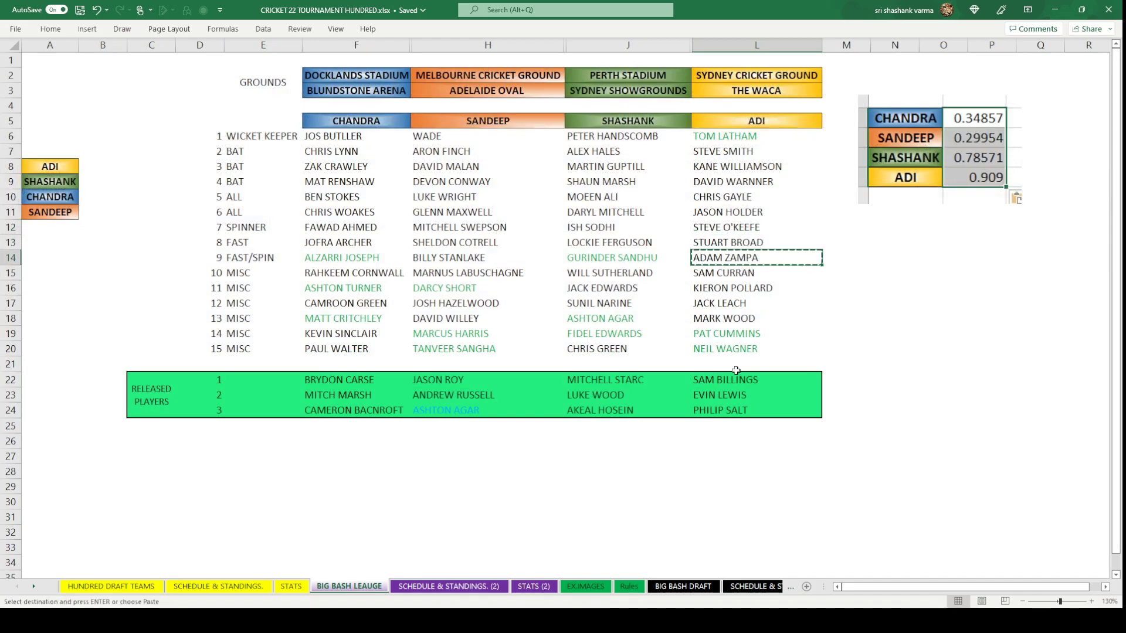
{"action": "left_click", "coordinate": [683, 587]}
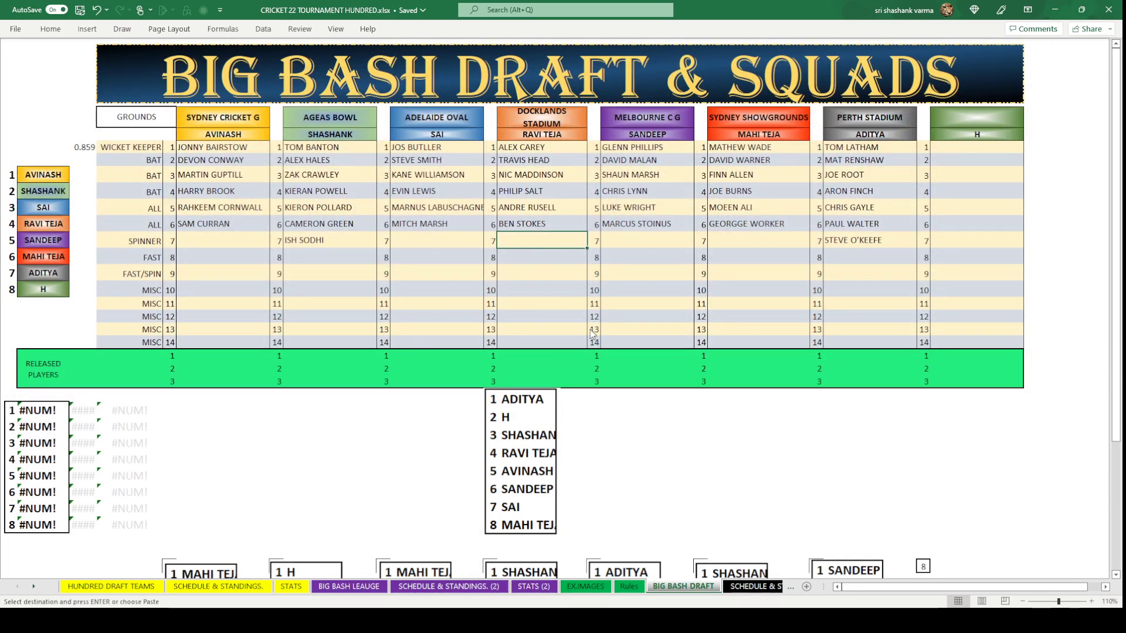
{"action": "key", "text": "ctrl+v"}
{"action": "left_click", "coordinate": [566, 318]}
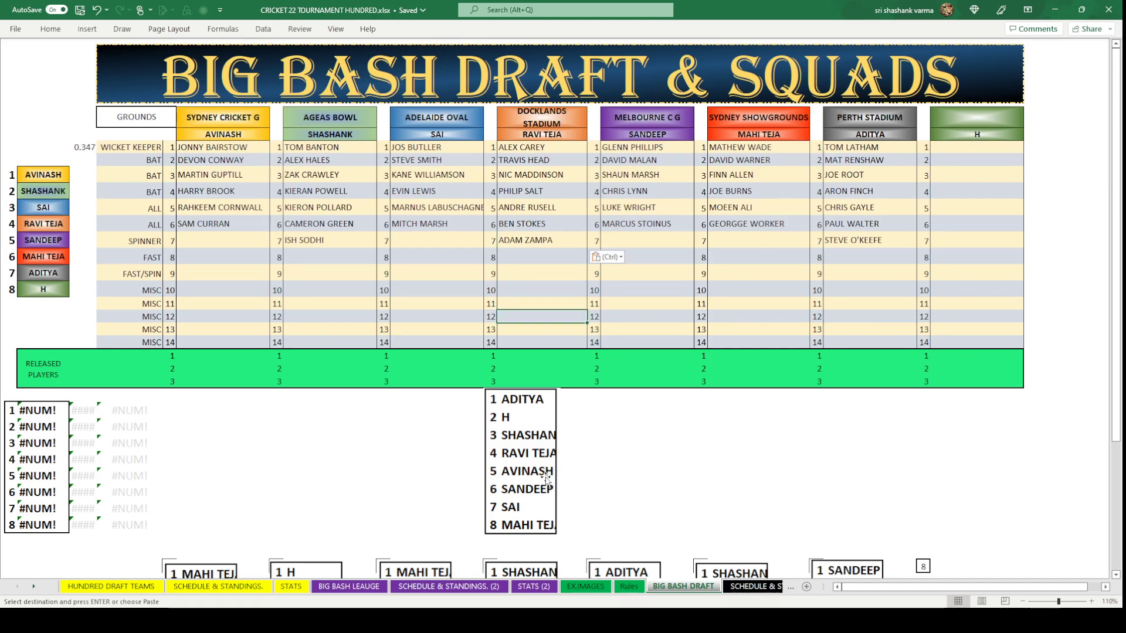
Paste FAWAD AHMED into AVINASH's Sydney Cricket G spinner slot.
{"action": "left_click", "coordinate": [249, 244]}
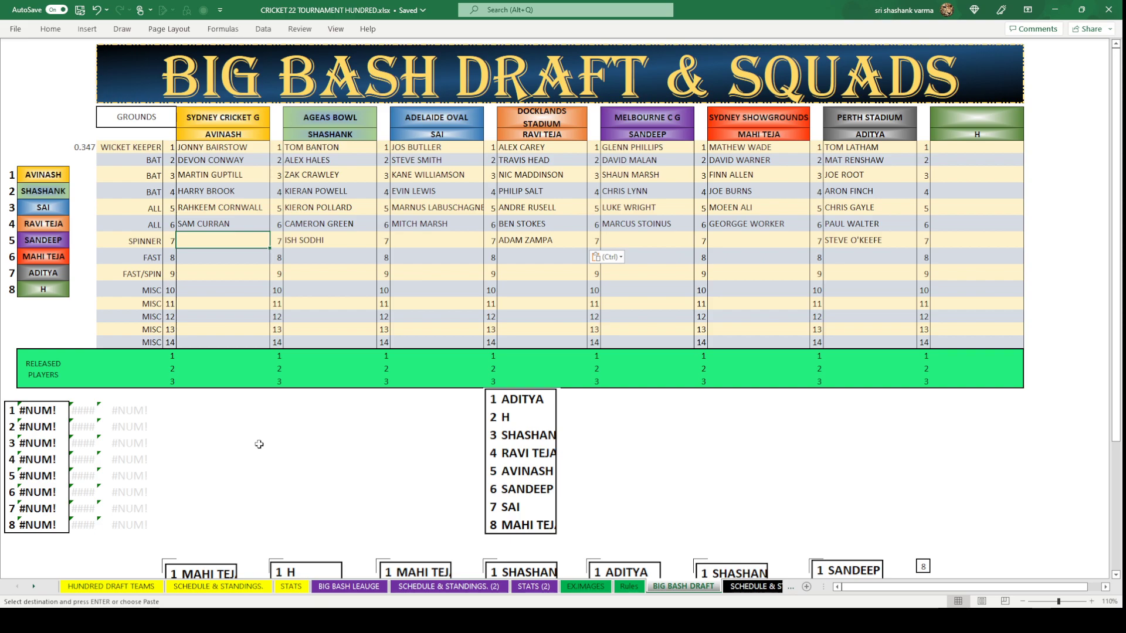
{"action": "left_click", "coordinate": [349, 586]}
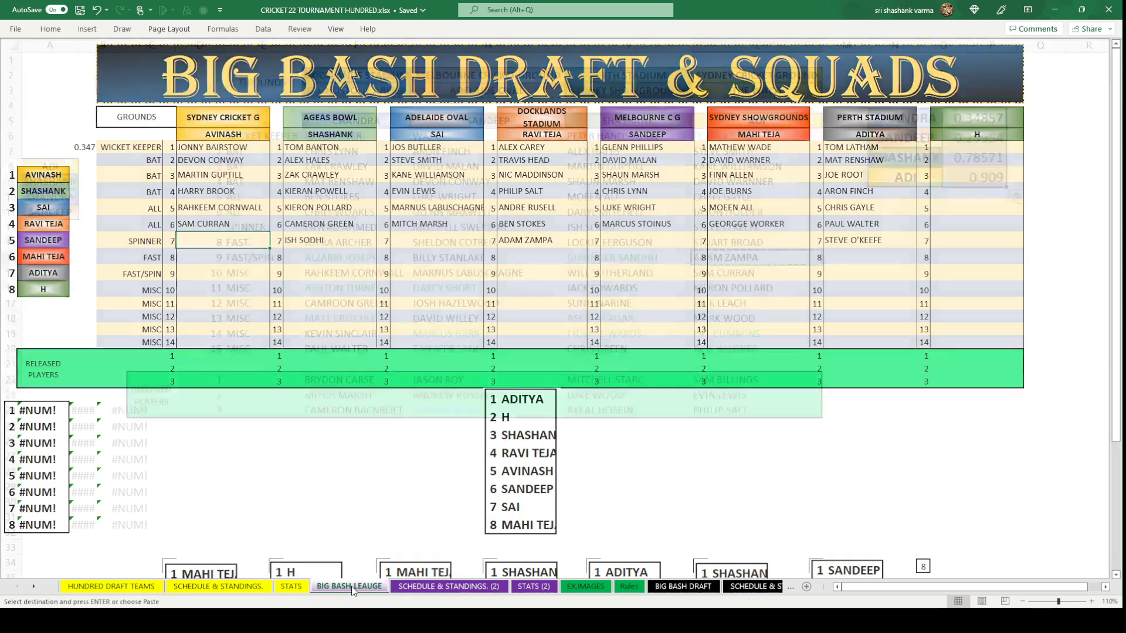
{"action": "left_click", "coordinate": [358, 229]}
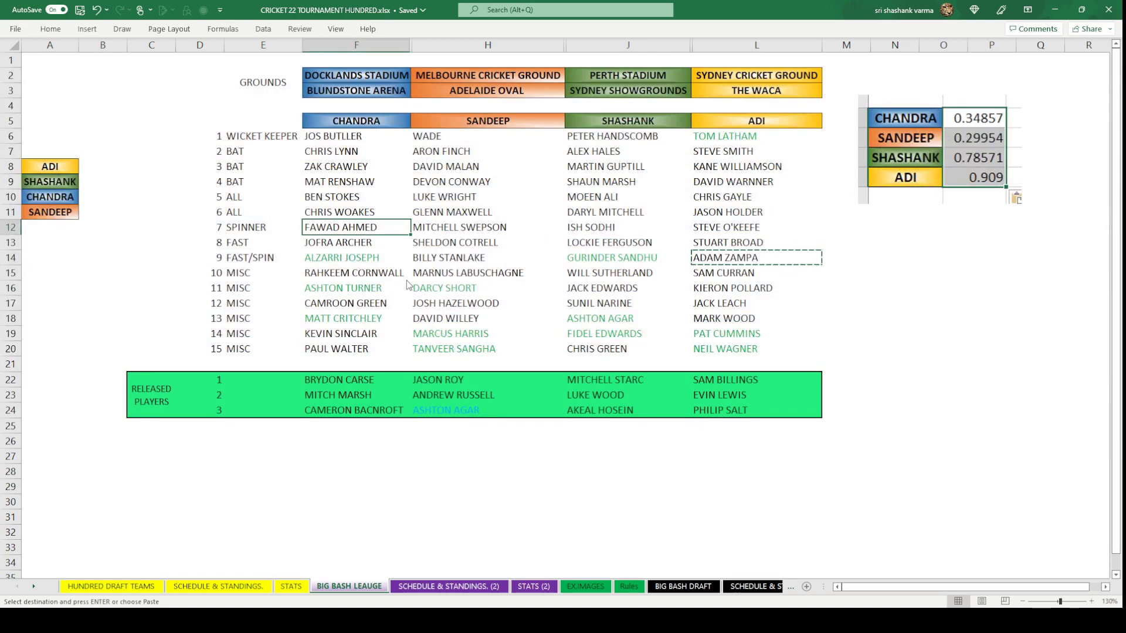
{"action": "key", "text": "ctrl+c"}
{"action": "left_click", "coordinate": [663, 586]}
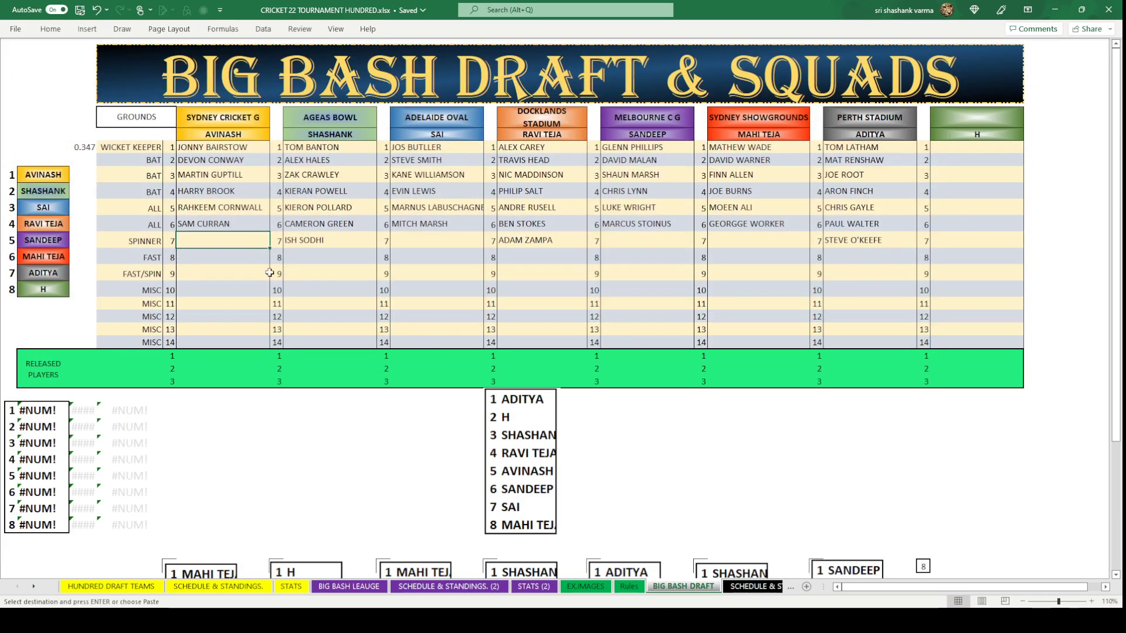
{"action": "key", "text": "ctrl+v"}
{"action": "left_click", "coordinate": [288, 304]}
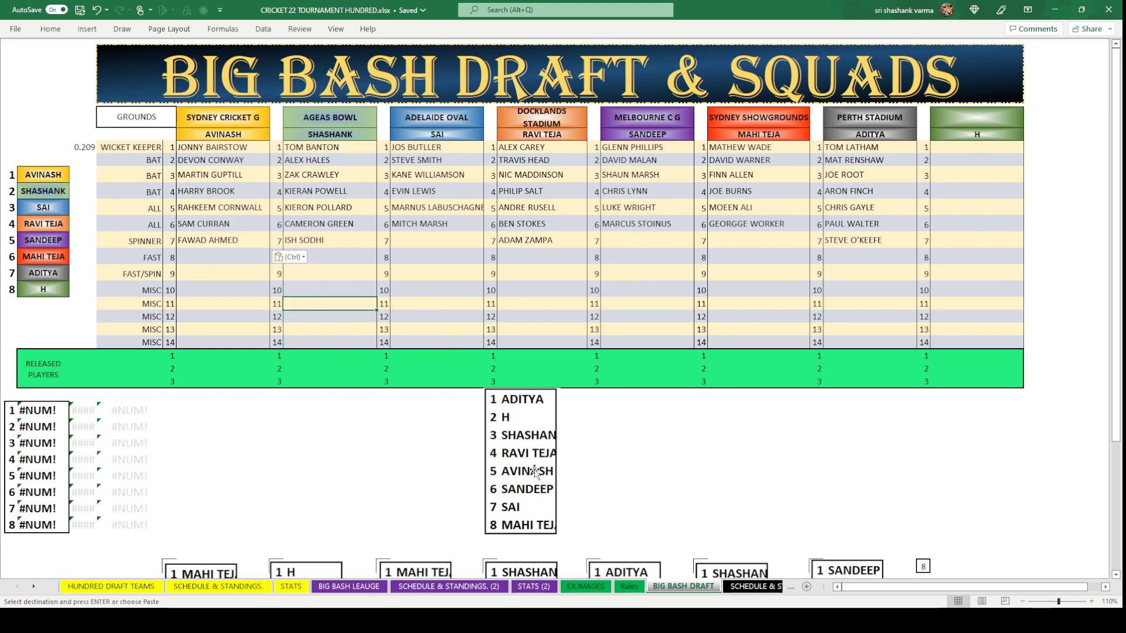
Paste TANVEER SANGHA into SANDEEP's Melbourne spinner slot.
{"action": "left_click", "coordinate": [633, 240]}
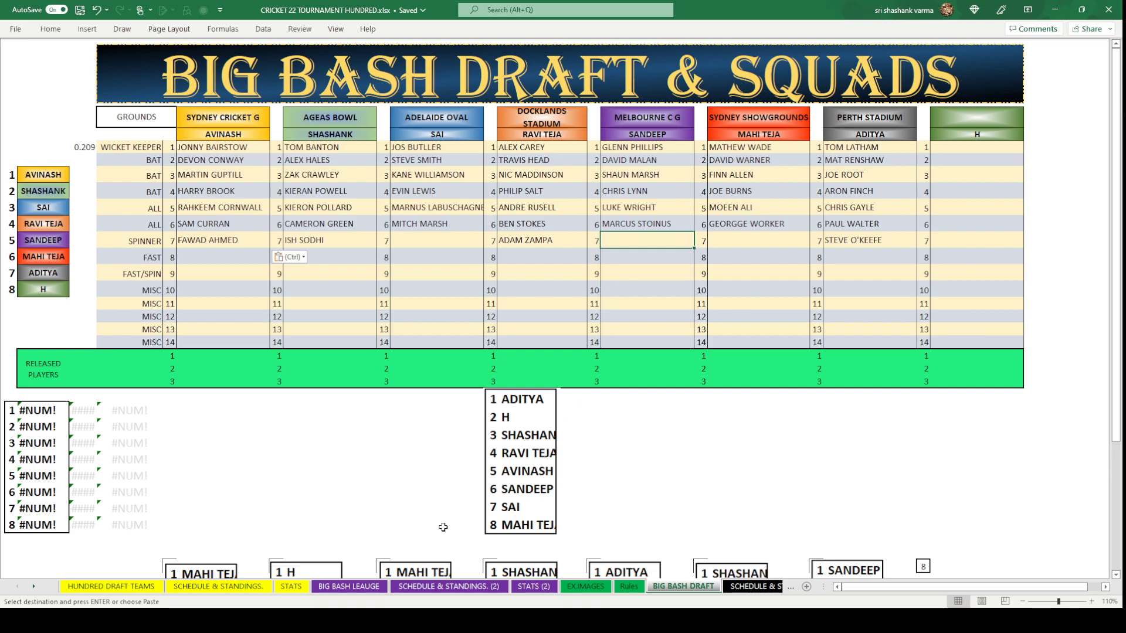
{"action": "left_click", "coordinate": [349, 587]}
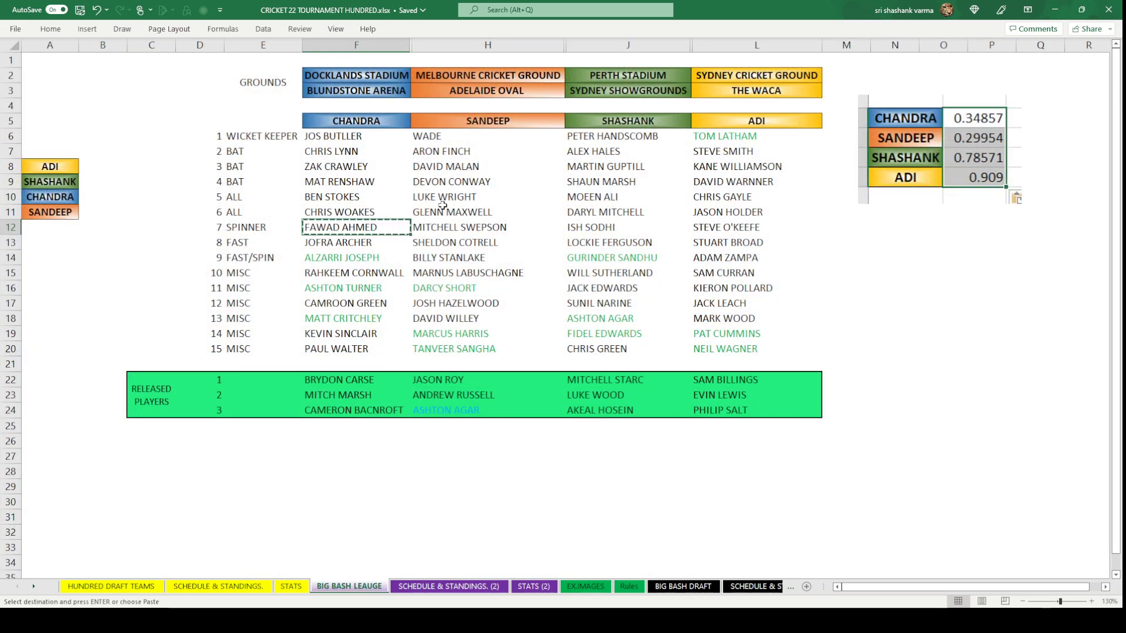
{"action": "left_click", "coordinate": [478, 348]}
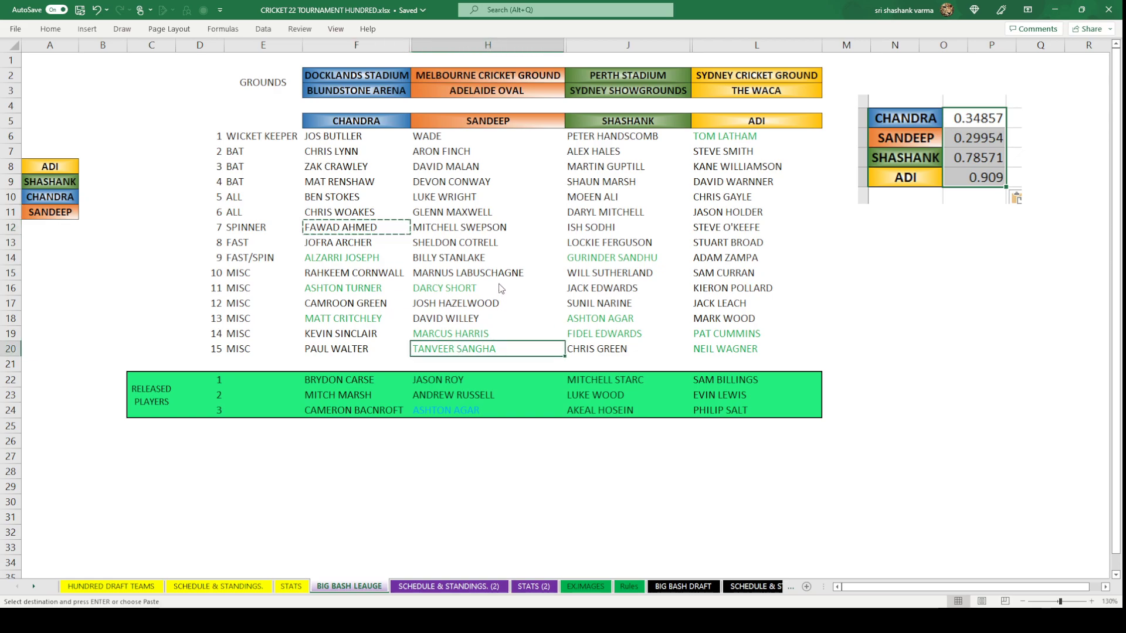
{"action": "left_click", "coordinate": [683, 586]}
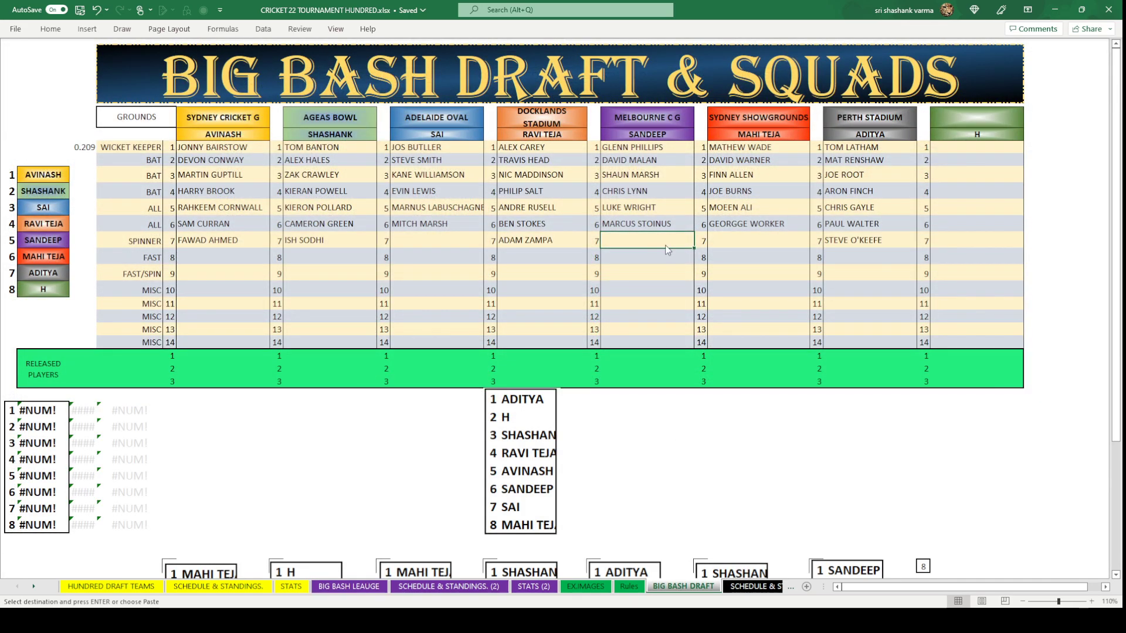
{"action": "type", "text": "TANVEER SANGHA"}
{"action": "left_click", "coordinate": [656, 313]}
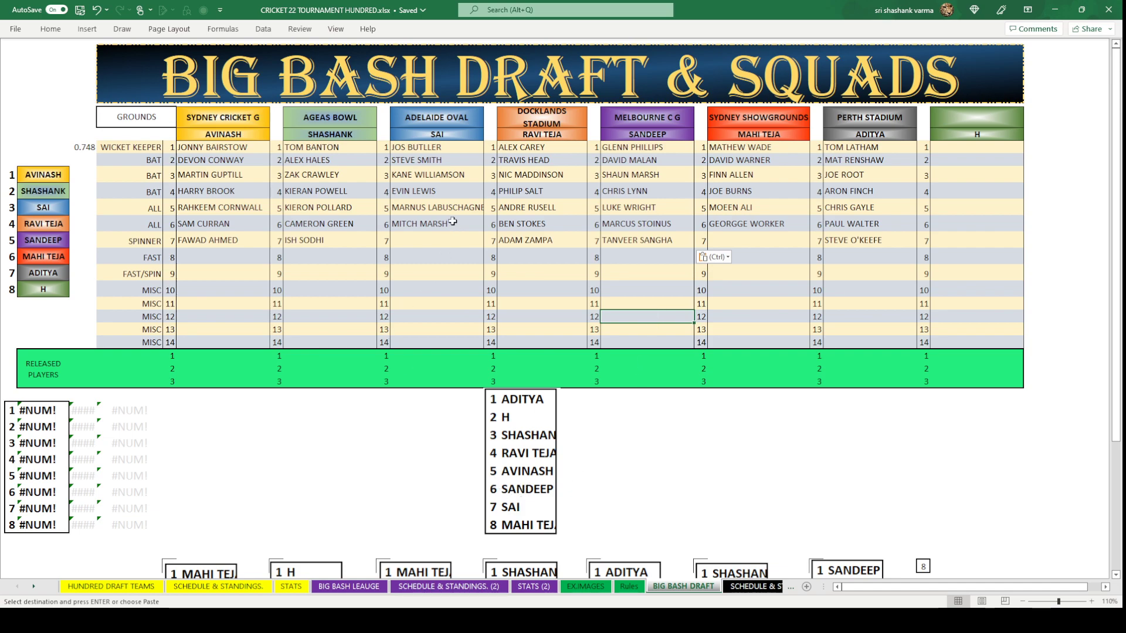
{"action": "left_click", "coordinate": [450, 241]}
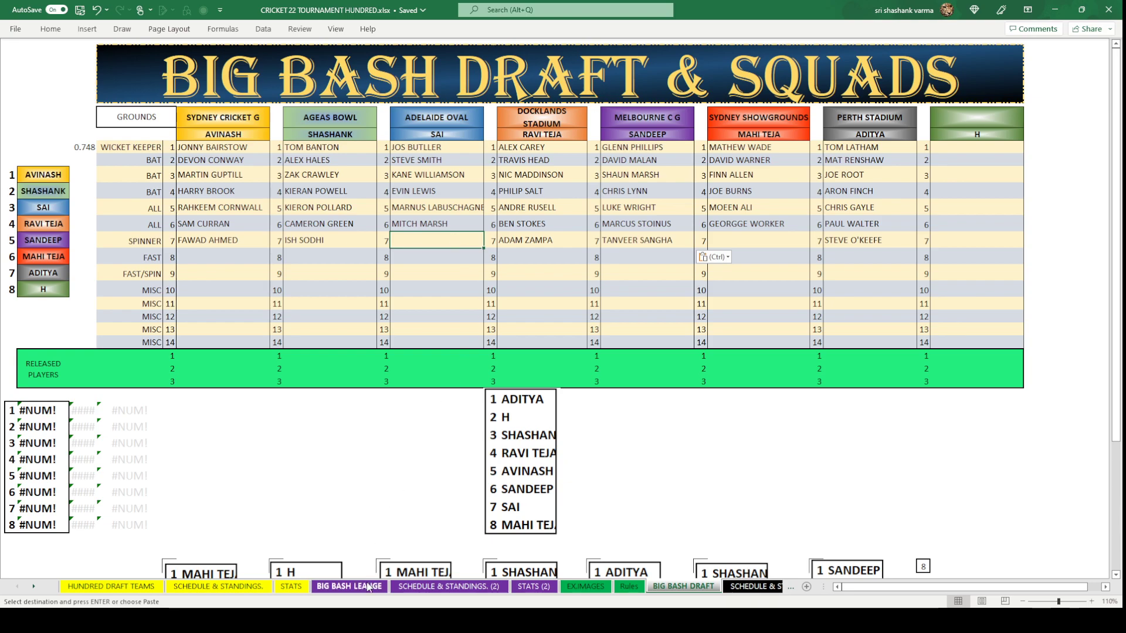
Type NATHAN LYON for Adelaide Oval and paste MITCHELL SWEPSON into Sydney Showgrounds' spinner slot.
{"action": "type", "text": "NA"}
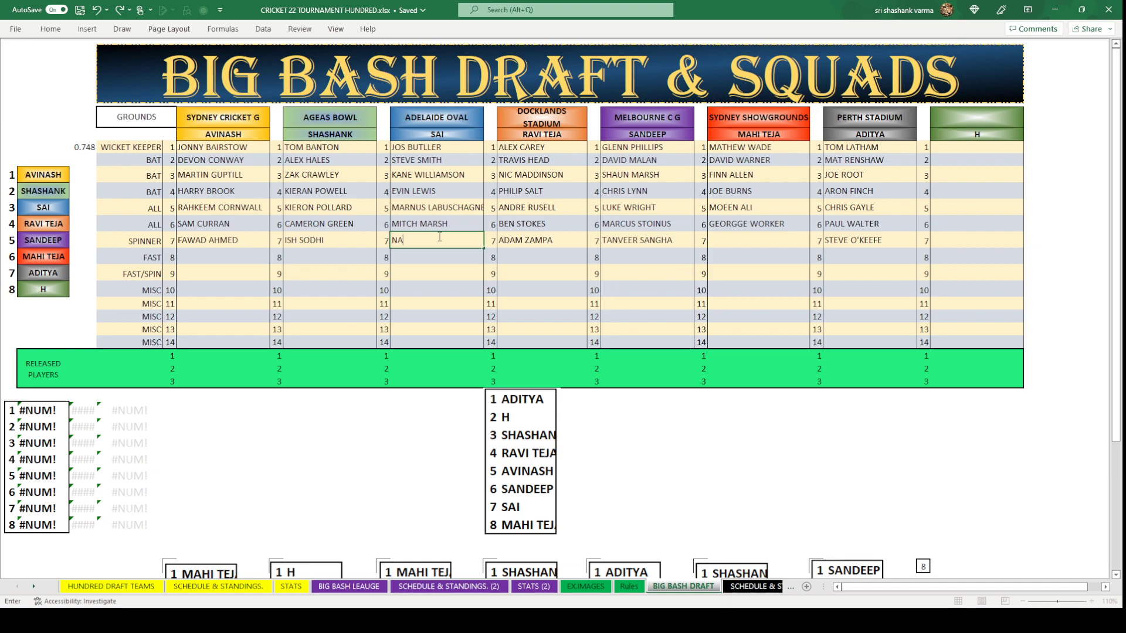
{"action": "type", "text": "THAN LYON"}
{"action": "left_click", "coordinate": [446, 287]}
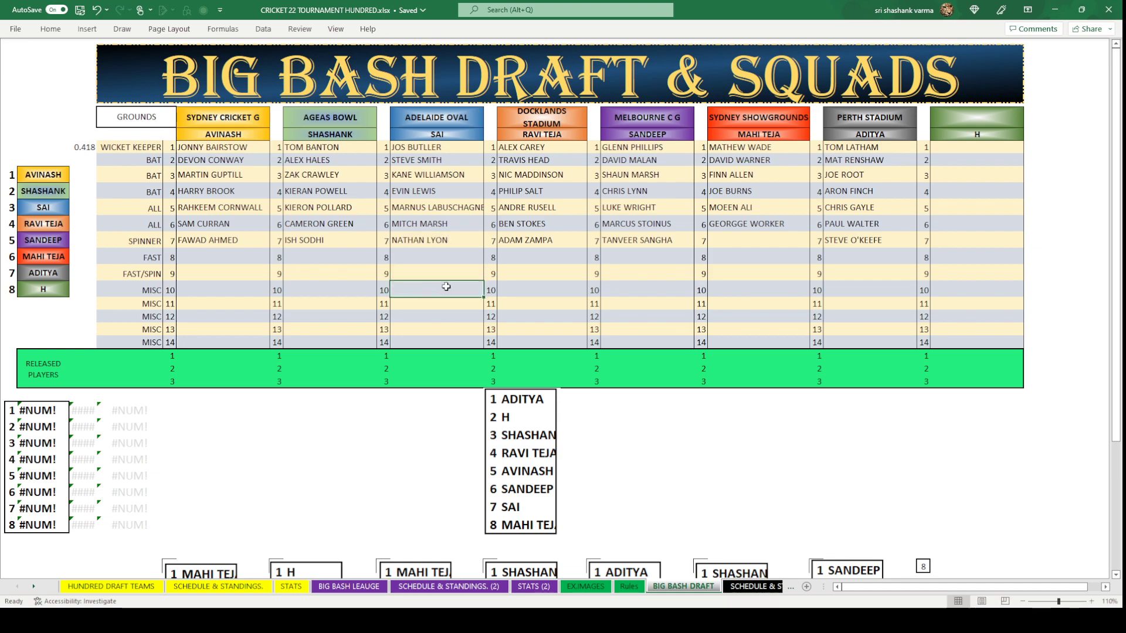
{"action": "left_click", "coordinate": [776, 240]}
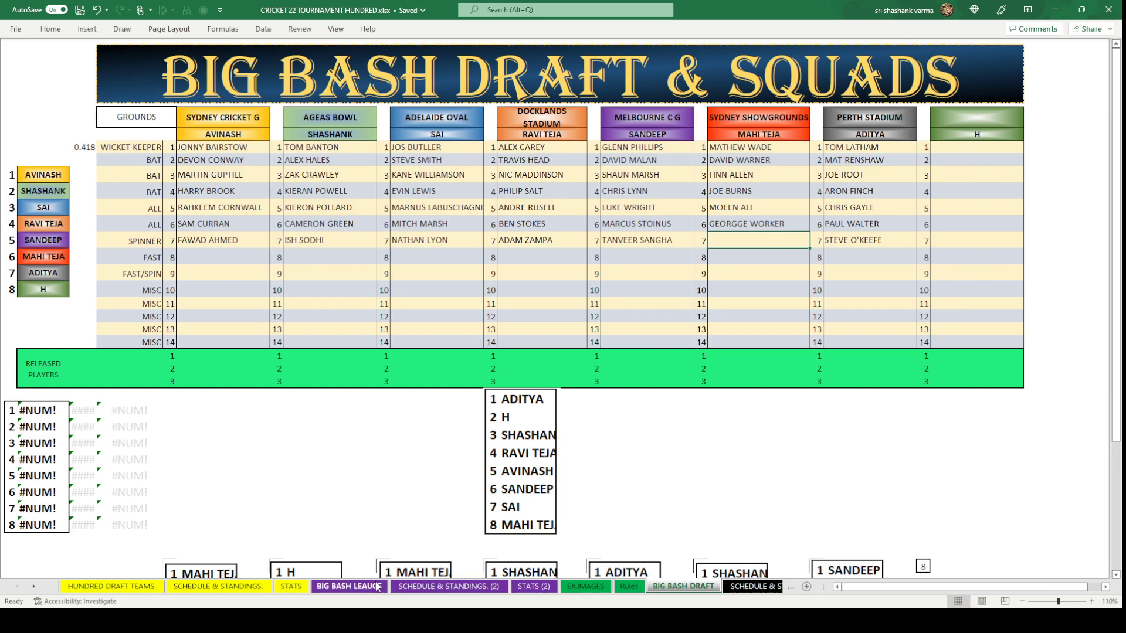
{"action": "left_click", "coordinate": [114, 585]}
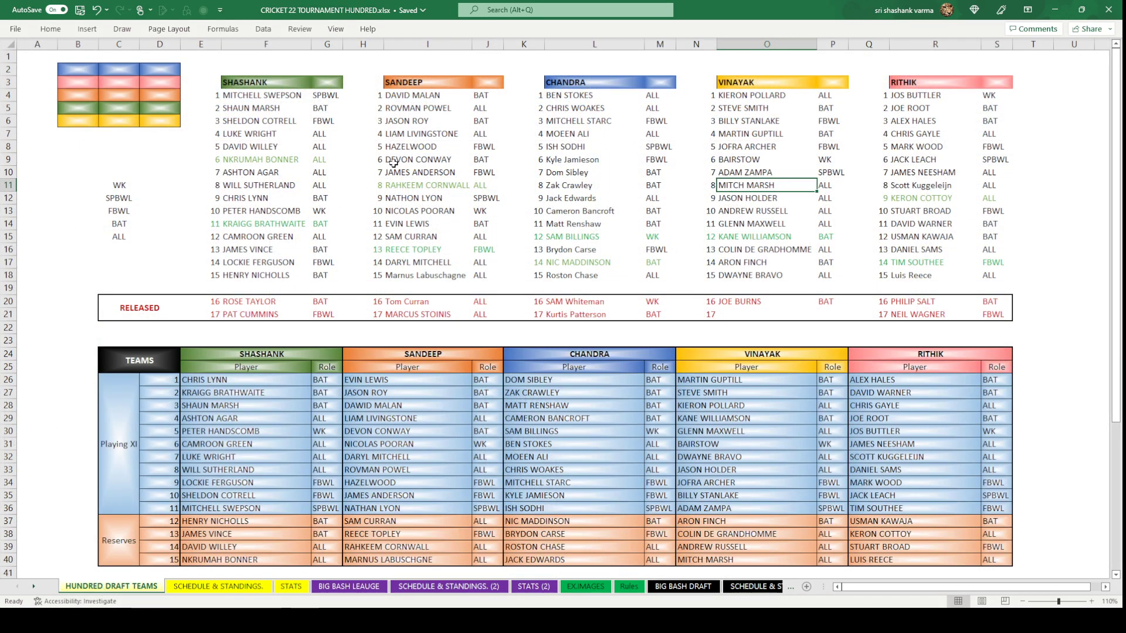
{"action": "left_click", "coordinate": [274, 98]}
{"action": "key", "text": "ctrl+c"}
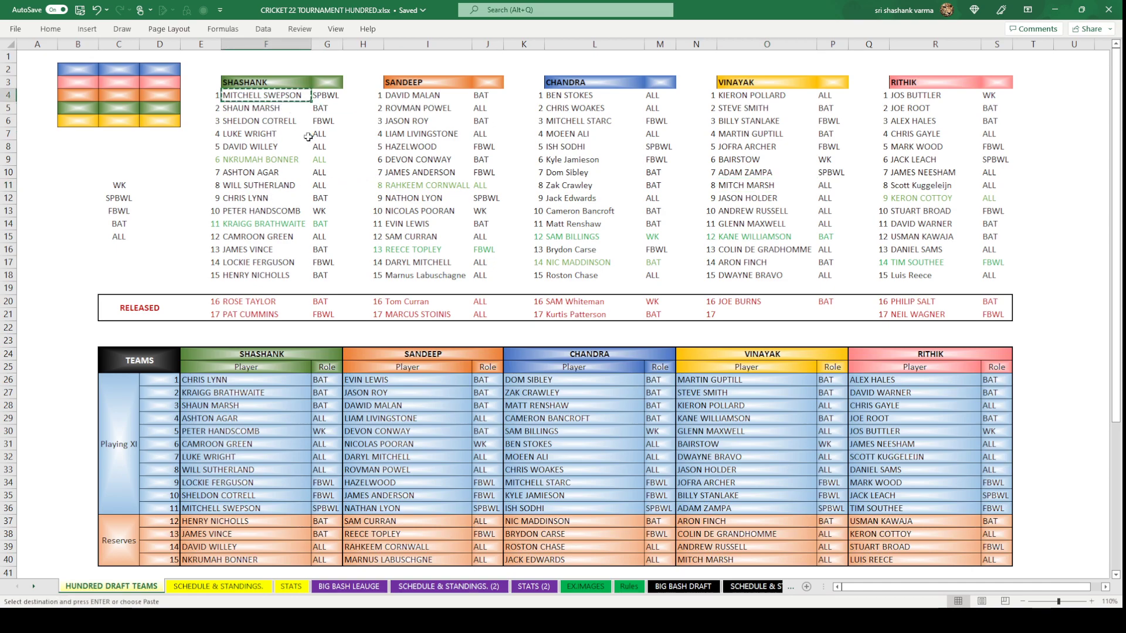
{"action": "left_click", "coordinate": [684, 586]}
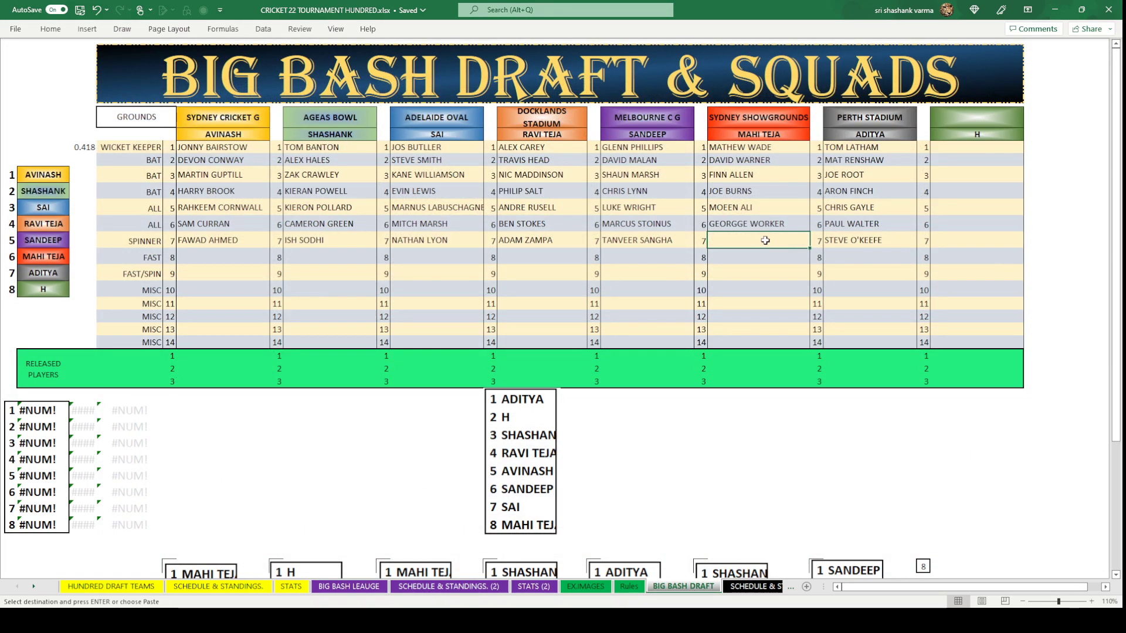
{"action": "key", "text": "ctrl+v"}
{"action": "left_click", "coordinate": [791, 315]}
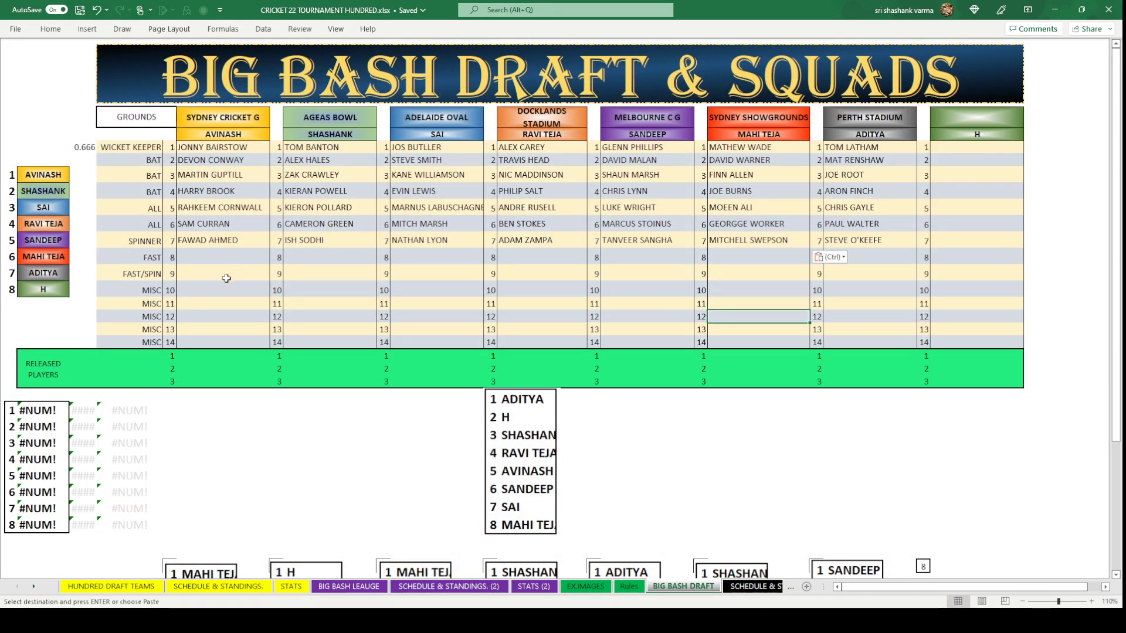
{"action": "left_click", "coordinate": [491, 435]}
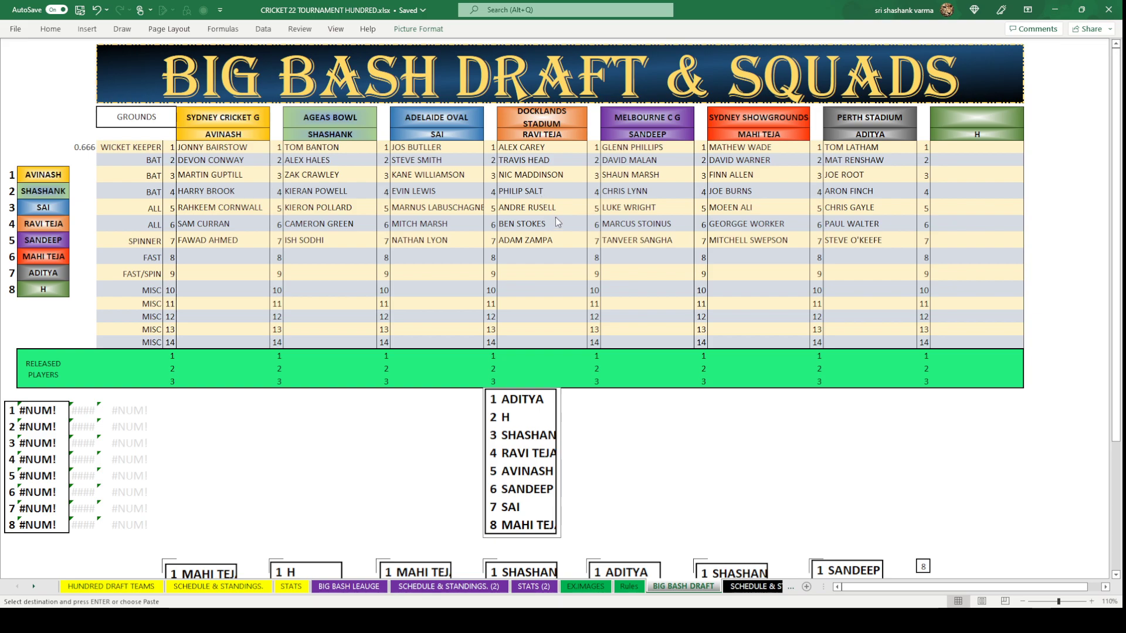
Move the current draft-order picture down beside the earlier draft-order boxes.
{"action": "key", "text": "Delete"}
{"action": "scroll", "coordinate": [704, 416], "scroll_direction": "down", "scroll_amount": 2}
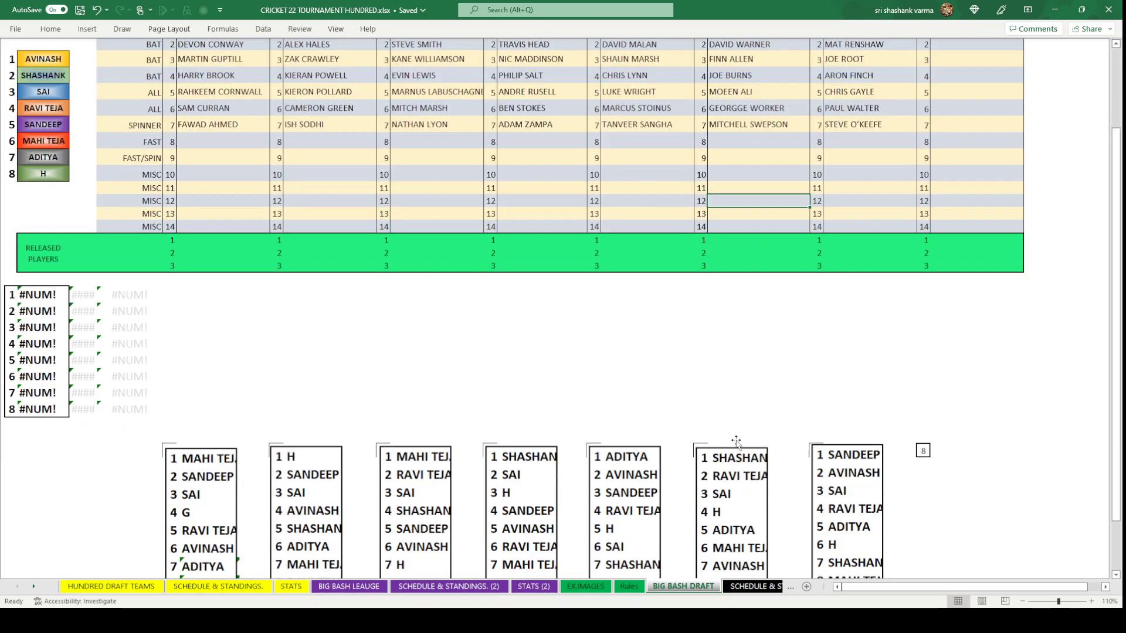
{"action": "left_click", "coordinate": [923, 450]}
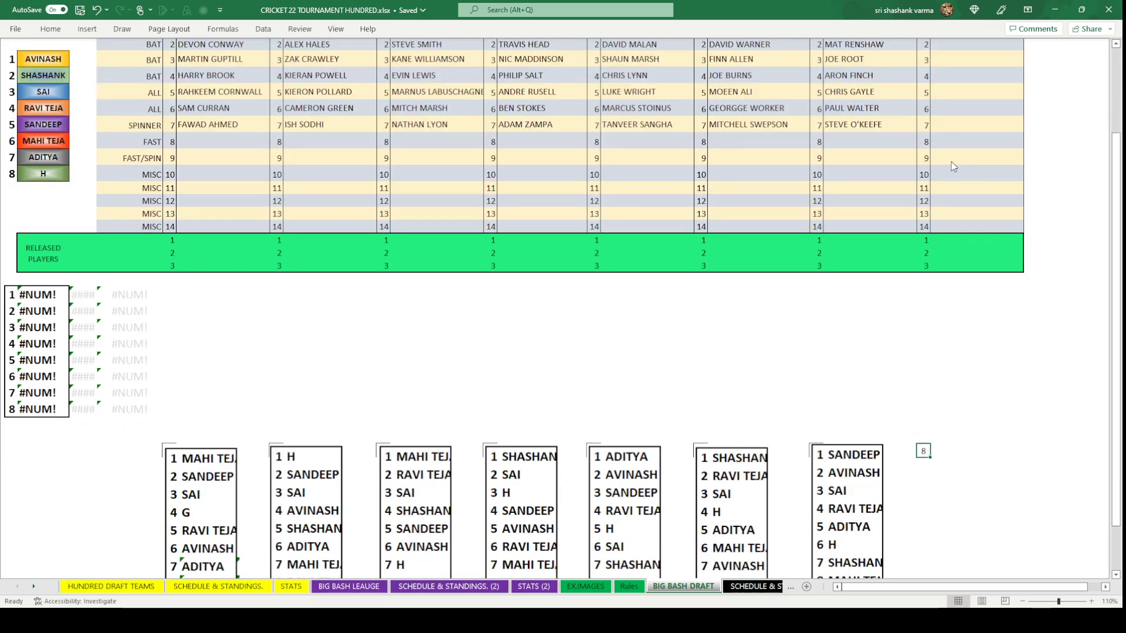
{"action": "key", "text": "ctrl+v"}
{"action": "left_click", "coordinate": [789, 370]}
{"action": "scroll", "coordinate": [789, 370], "scroll_direction": "up", "scroll_amount": 2}
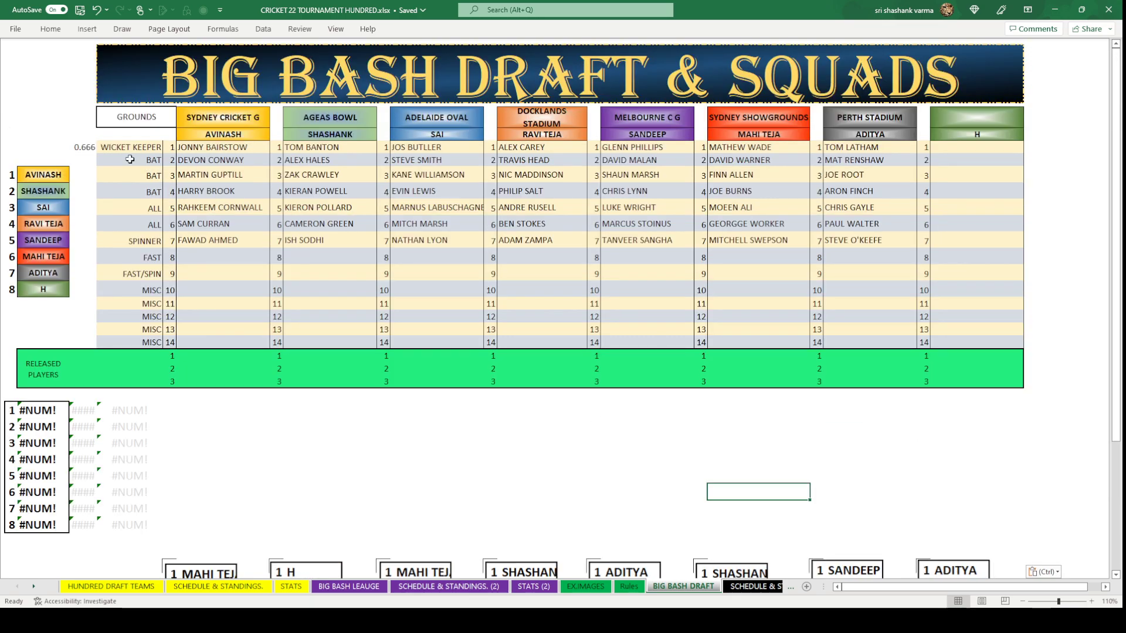
Copy the 0.666 random-number formula into the cells beside each team name.
{"action": "left_click", "coordinate": [82, 146]}
{"action": "key", "text": "ctrl+c"}
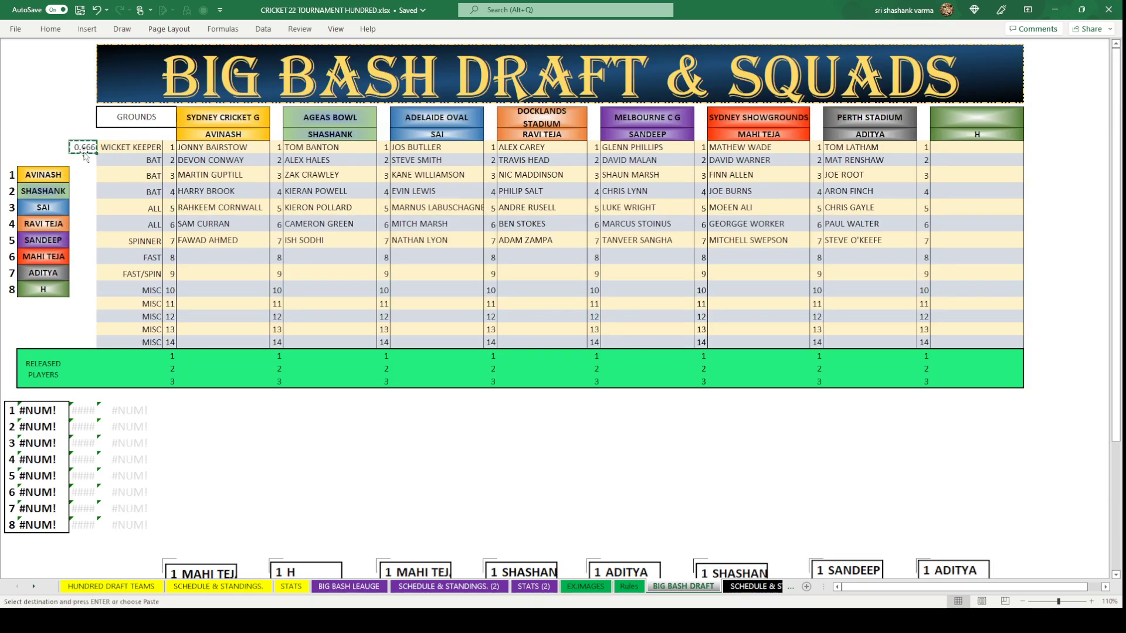
{"action": "left_click_drag", "start_coordinate": [82, 174], "coordinate": [82, 286]}
{"action": "key", "text": "ctrl+v"}
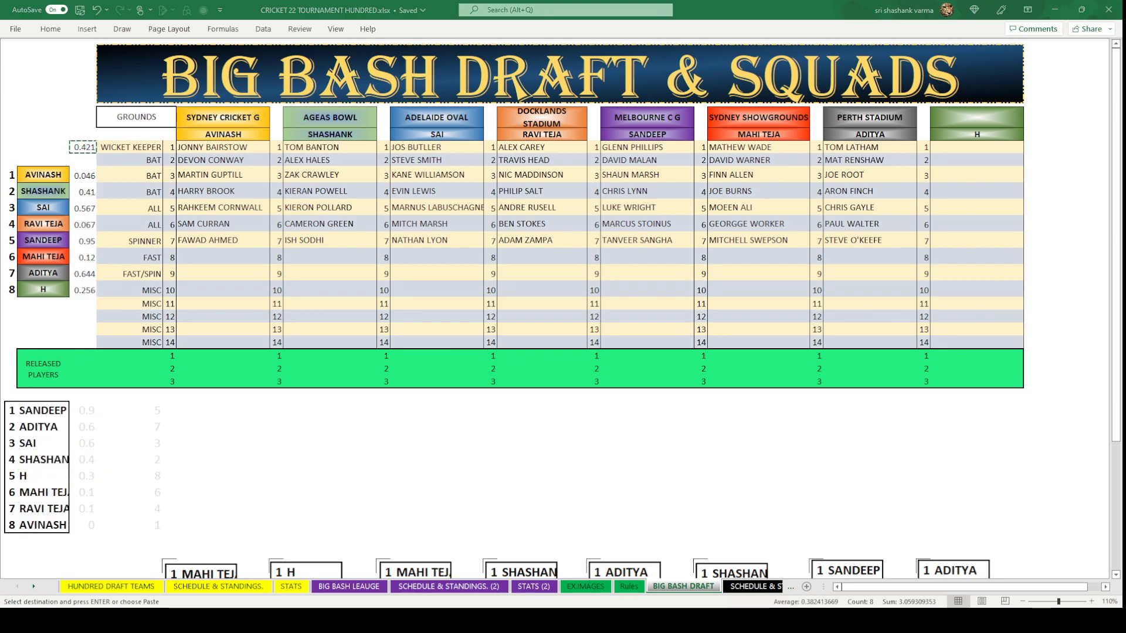
{"action": "key", "text": "Escape"}
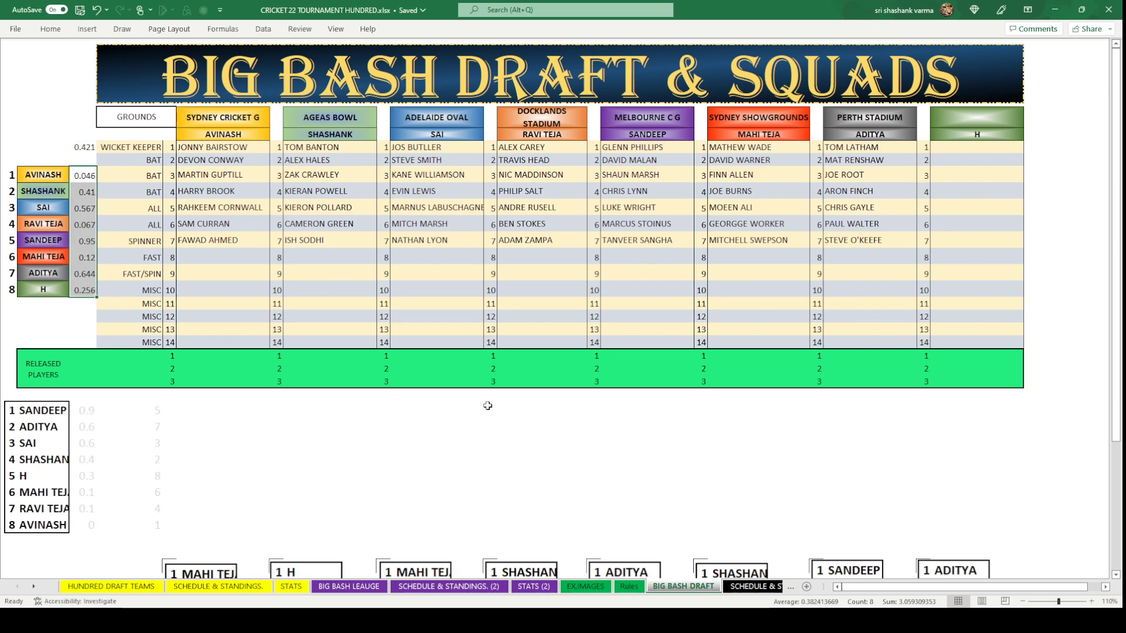
Paste the new SANDEEP-first draft order as a picture on the sheet.
{"action": "left_click", "coordinate": [489, 410]}
{"action": "key", "text": "ctrl+v"}
{"action": "left_click", "coordinate": [645, 475]}
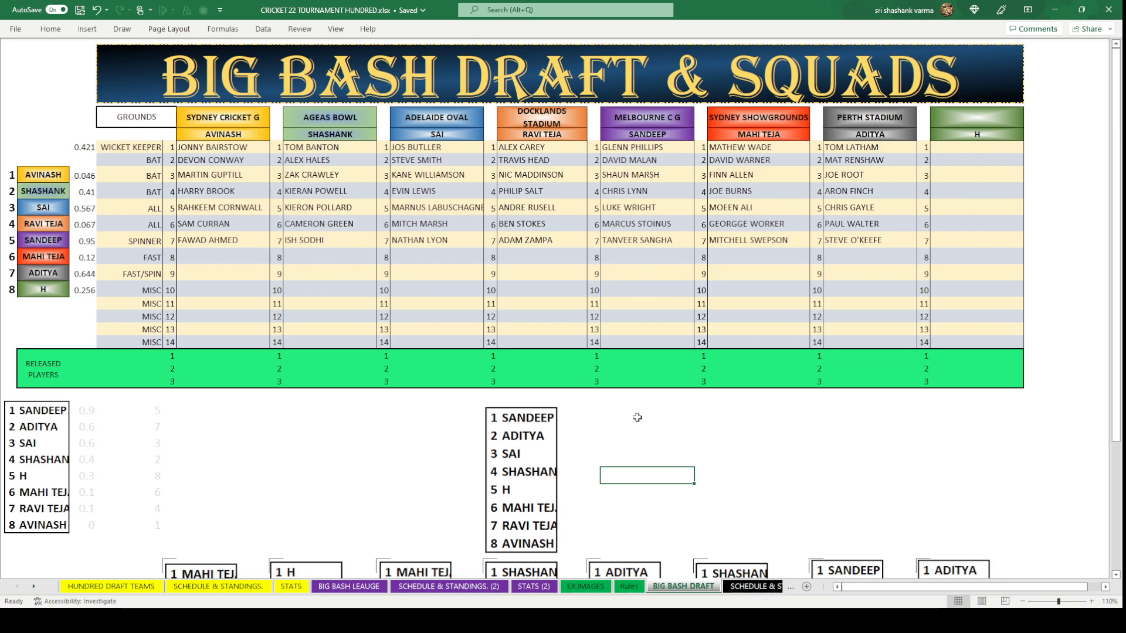
{"action": "left_click", "coordinate": [637, 258]}
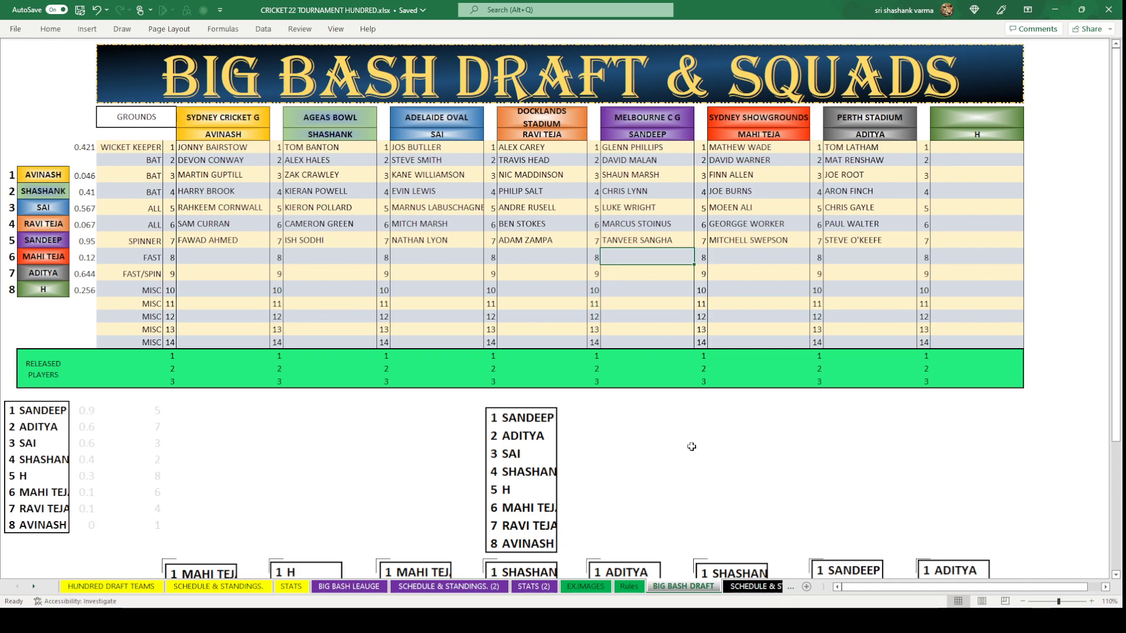
Copy BILLY STANLAKE from the BIG BASH LEAUGE sheet into SANDEEP's FAST slot.
{"action": "left_click", "coordinate": [350, 586]}
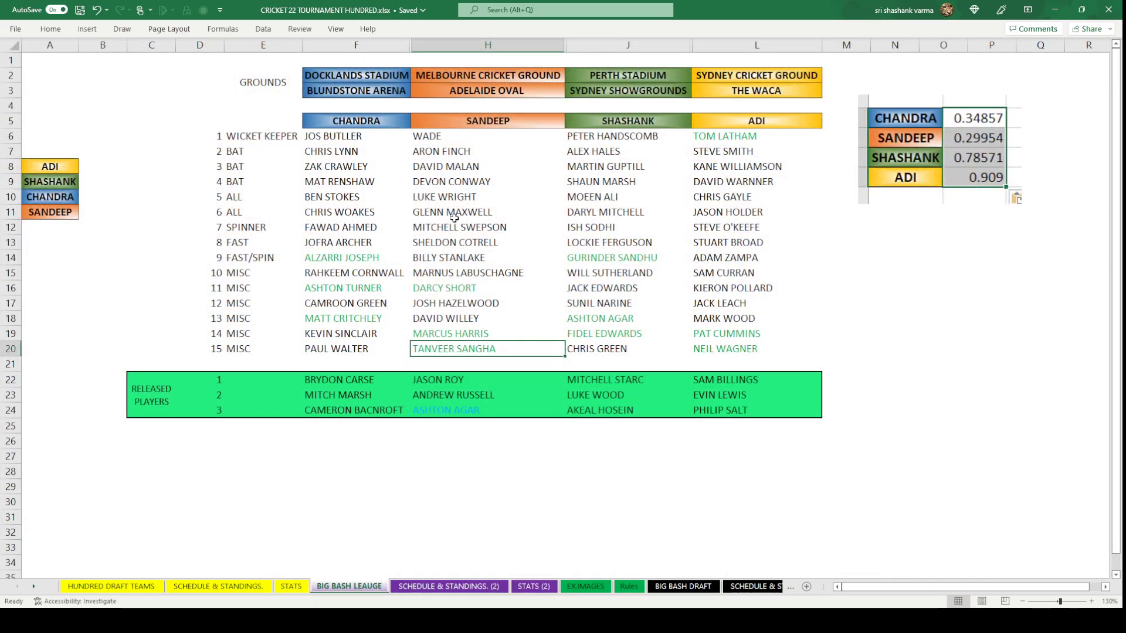
{"action": "left_click", "coordinate": [449, 258]}
{"action": "key", "text": "ctrl+c"}
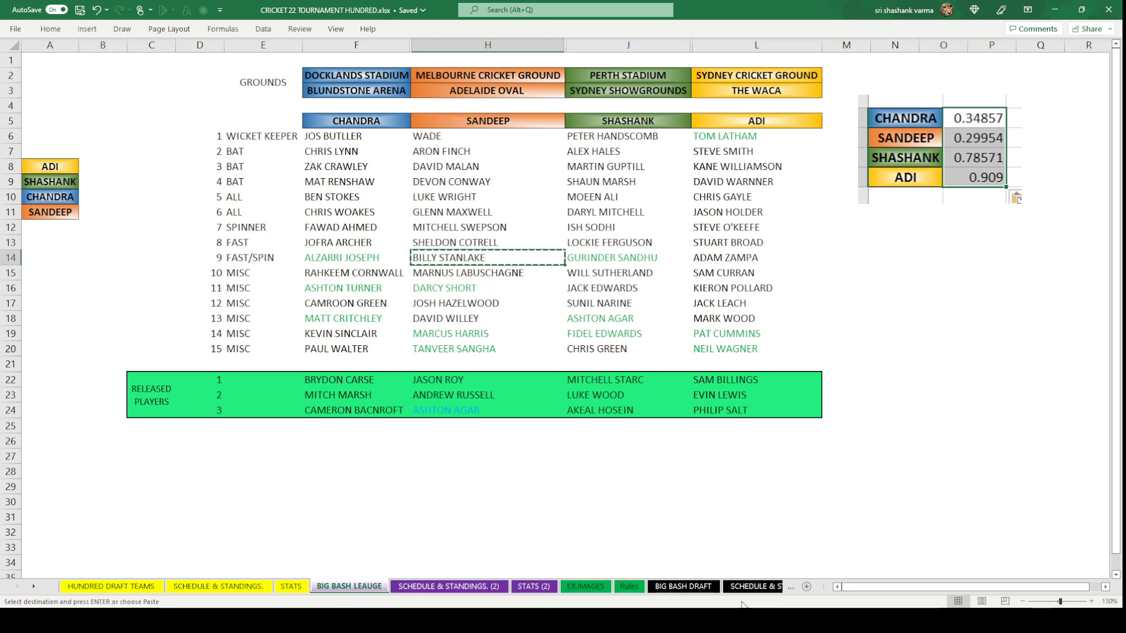
{"action": "left_click", "coordinate": [682, 587]}
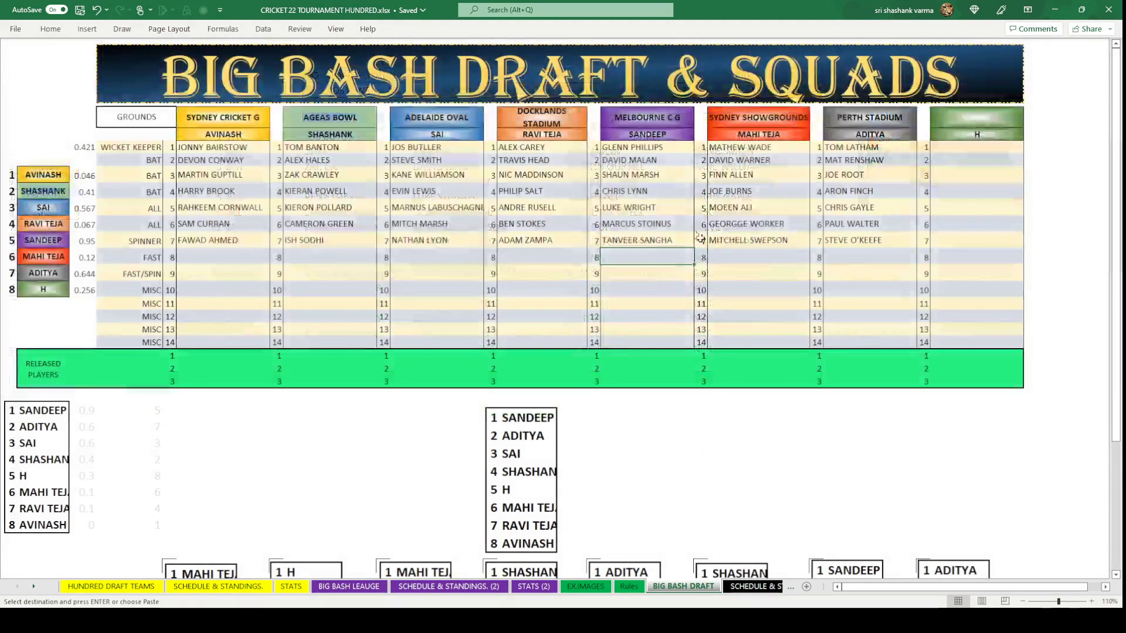
{"action": "key", "text": "ctrl+v"}
{"action": "left_click", "coordinate": [652, 304]}
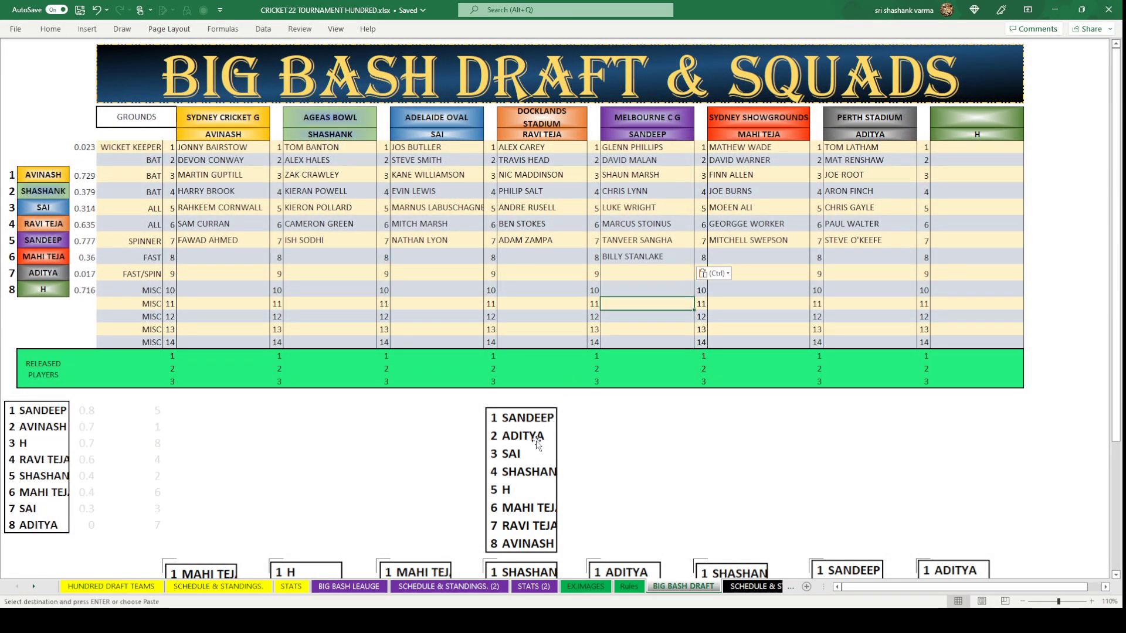
Paste SHELDON COTRELL as ADITYA's FAST pick and start typing JOFRA ARCHER for SAI.
{"action": "left_click", "coordinate": [850, 255]}
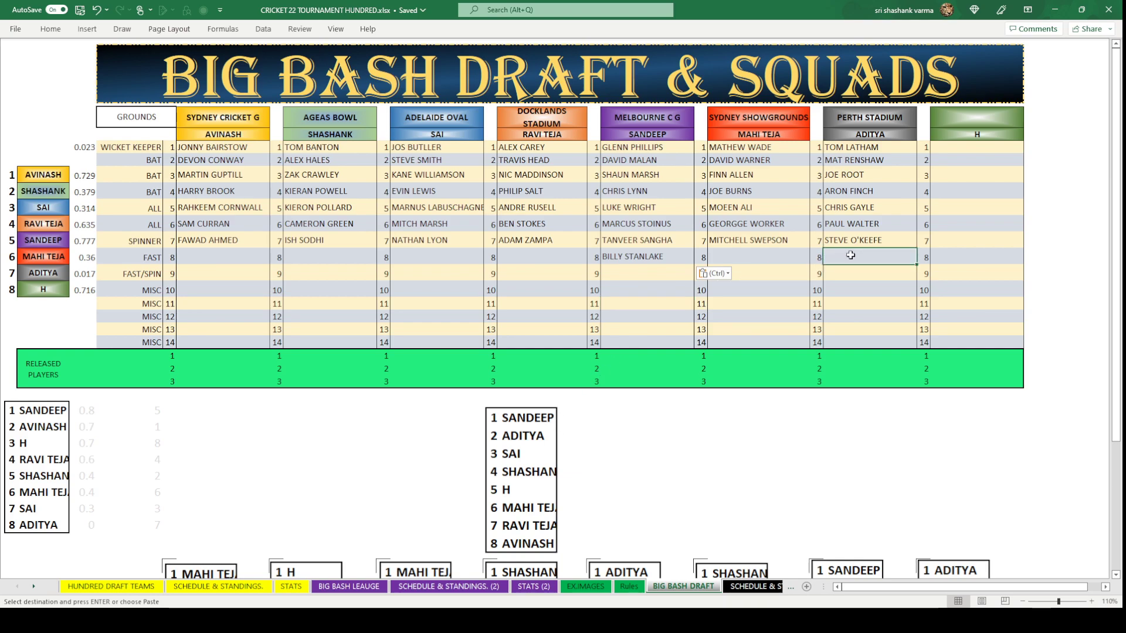
{"action": "left_click", "coordinate": [349, 586]}
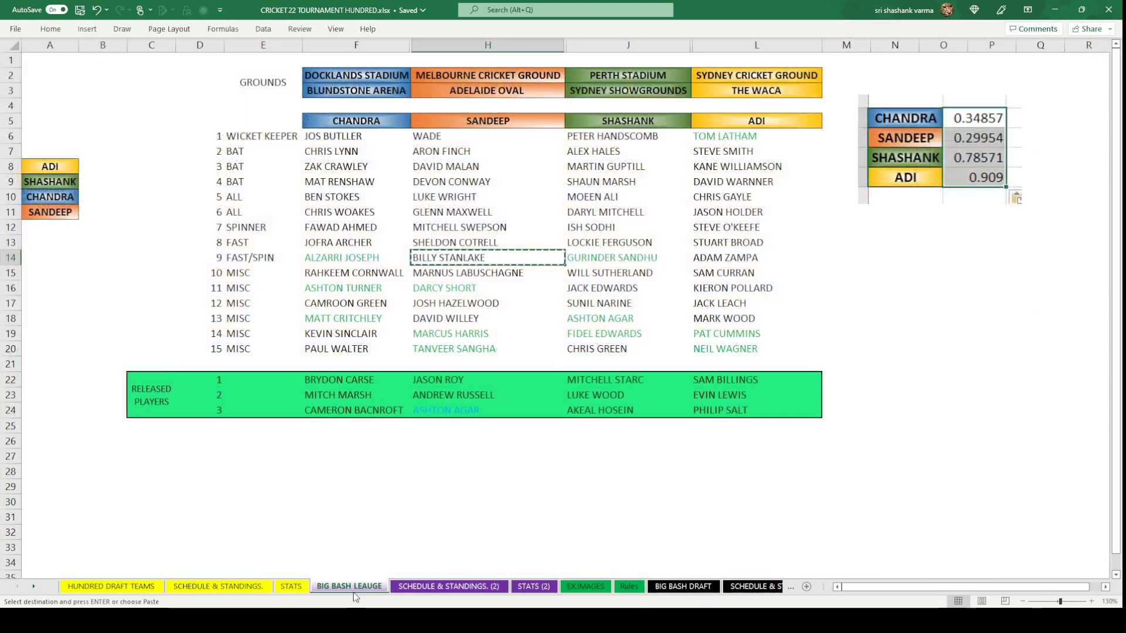
{"action": "key", "text": "Up"}
{"action": "key", "text": "ctrl+c"}
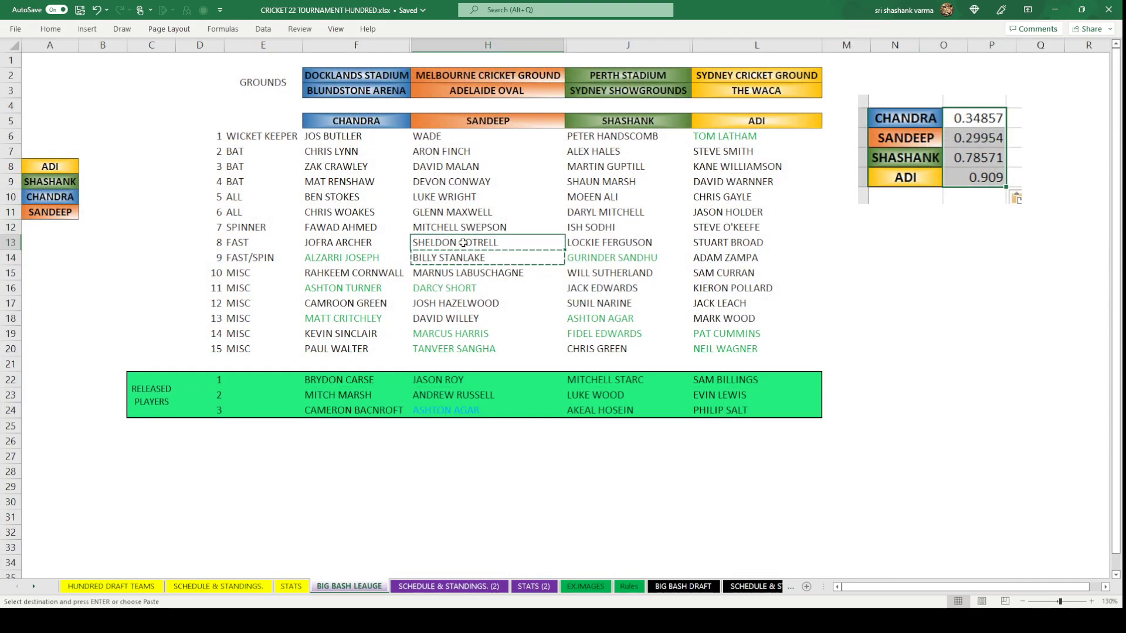
{"action": "left_click", "coordinate": [683, 586]}
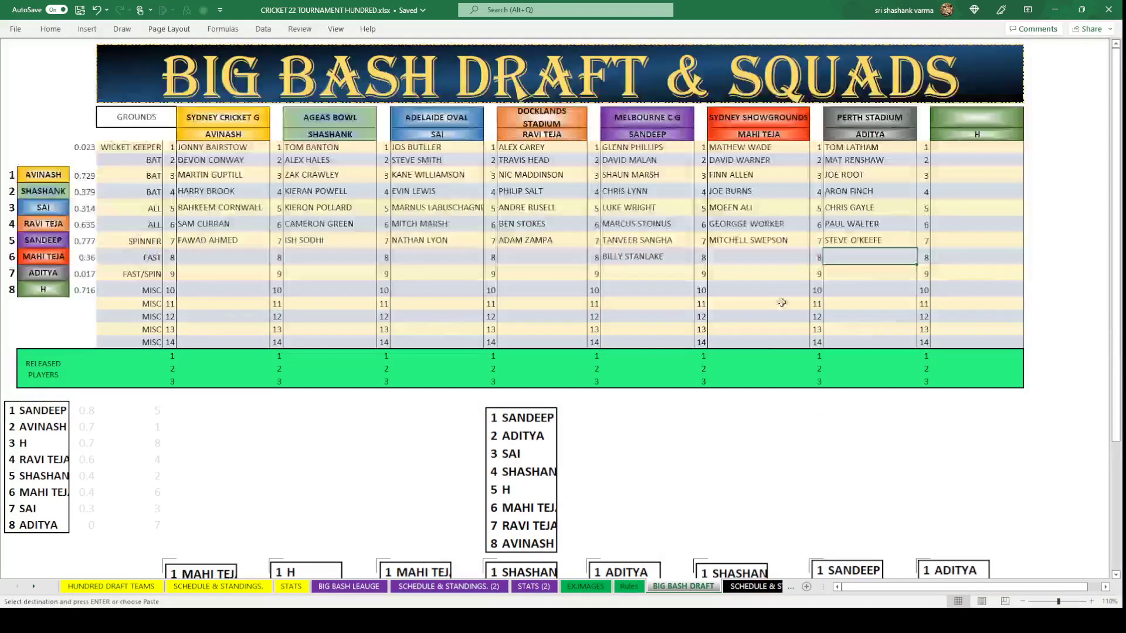
{"action": "key", "text": "ctrl+v"}
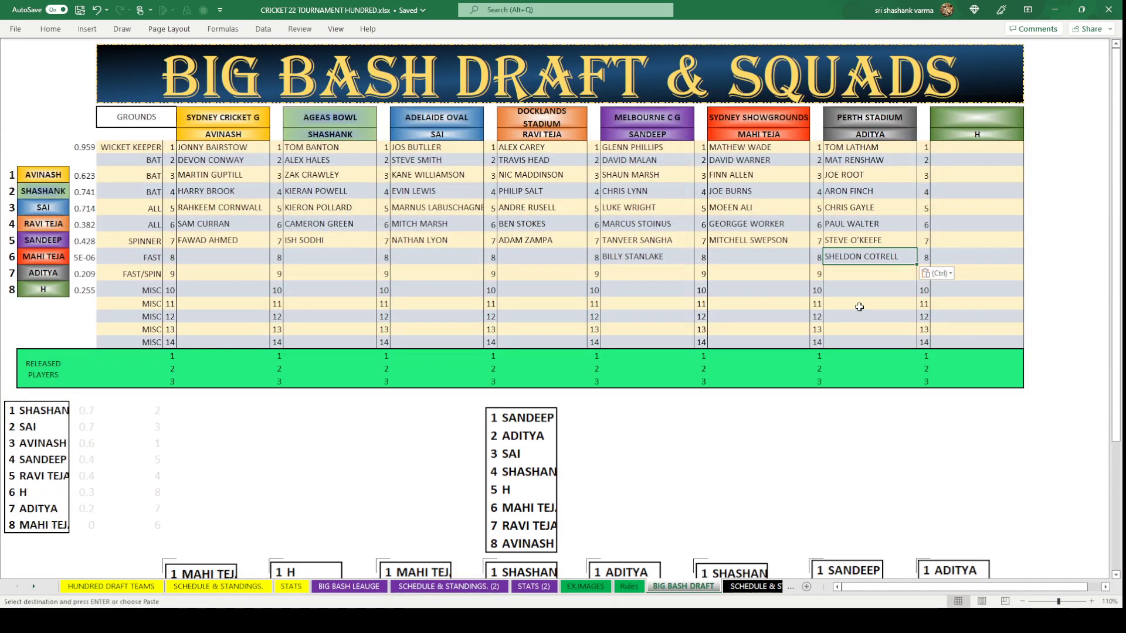
{"action": "left_click", "coordinate": [444, 251]}
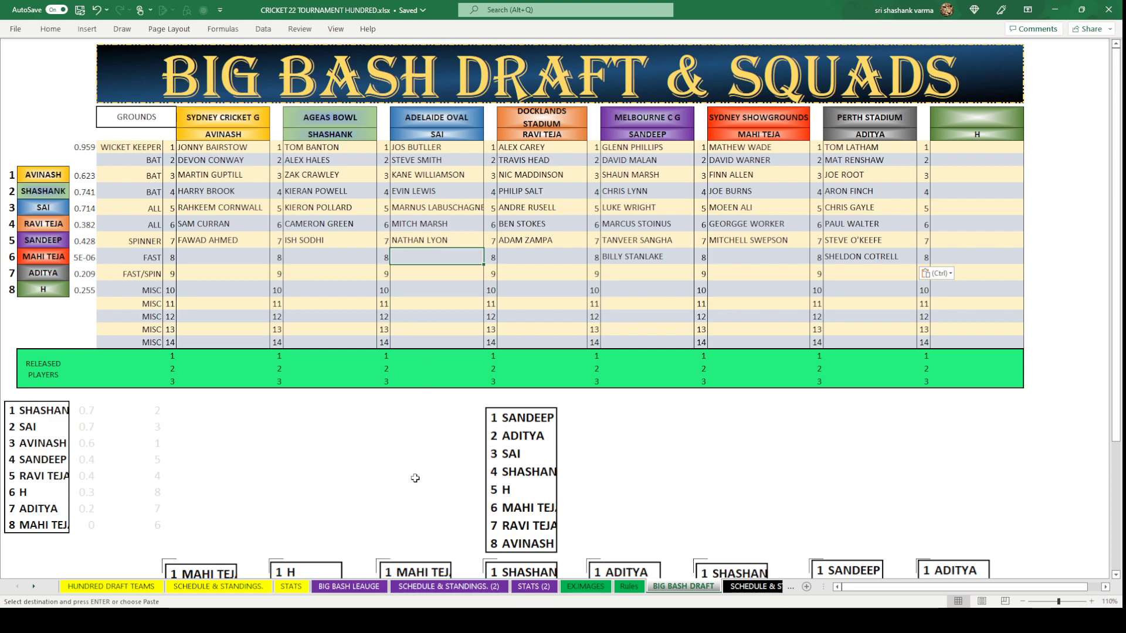
{"action": "type", "text": "JOFRA ARCHER"}
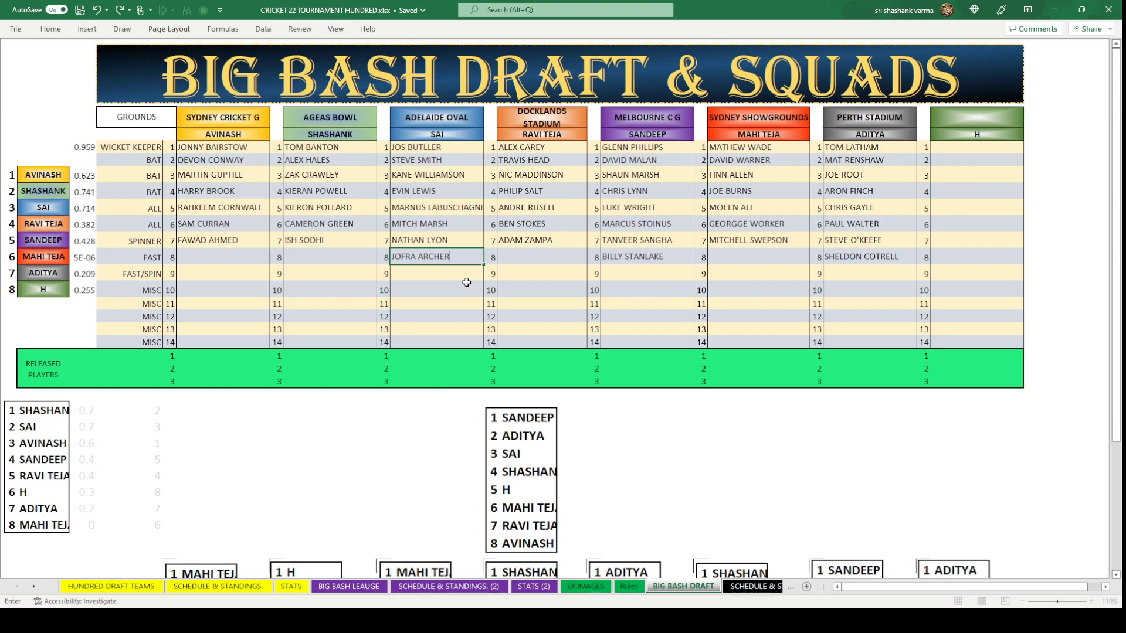
Commit JOFRA ARCHER and paste GURINDER SANDHU from cell J14 into AGEAS BOWL's FAST slot.
{"action": "key", "text": "Return"}
{"action": "left_click", "coordinate": [329, 257]}
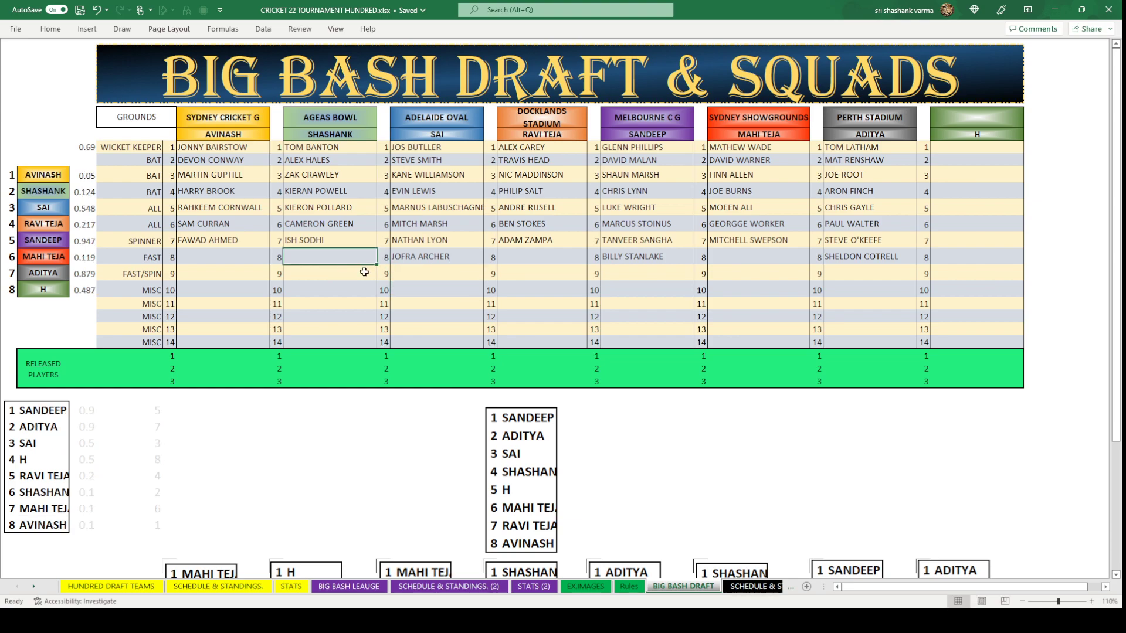
{"action": "left_click", "coordinate": [349, 586]}
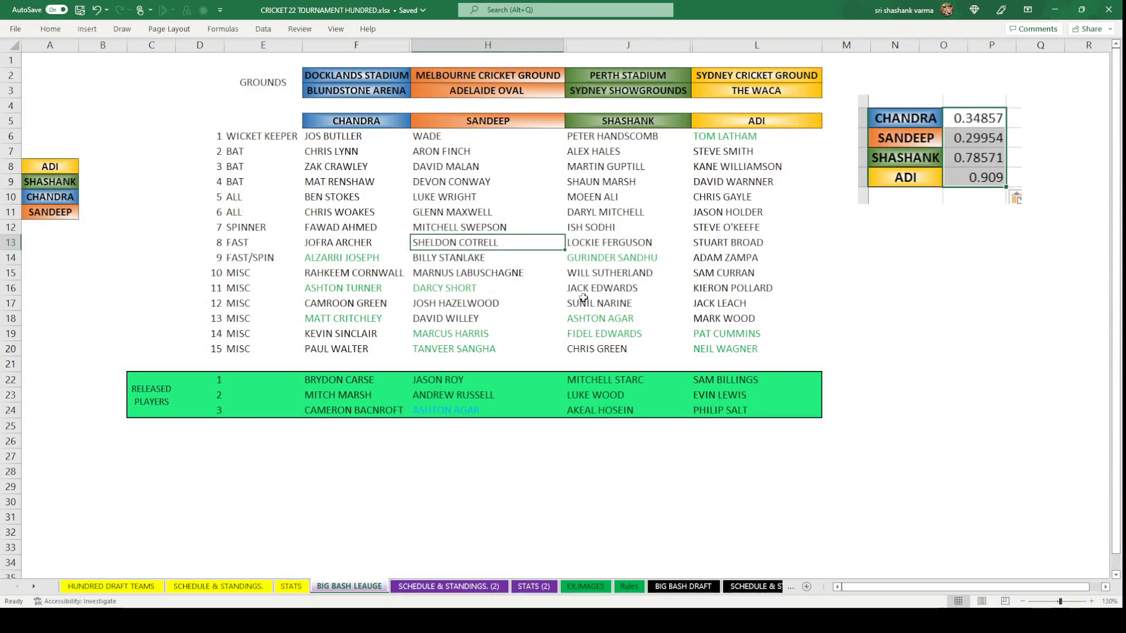
{"action": "left_click", "coordinate": [618, 260]}
{"action": "key", "text": "ctrl+c"}
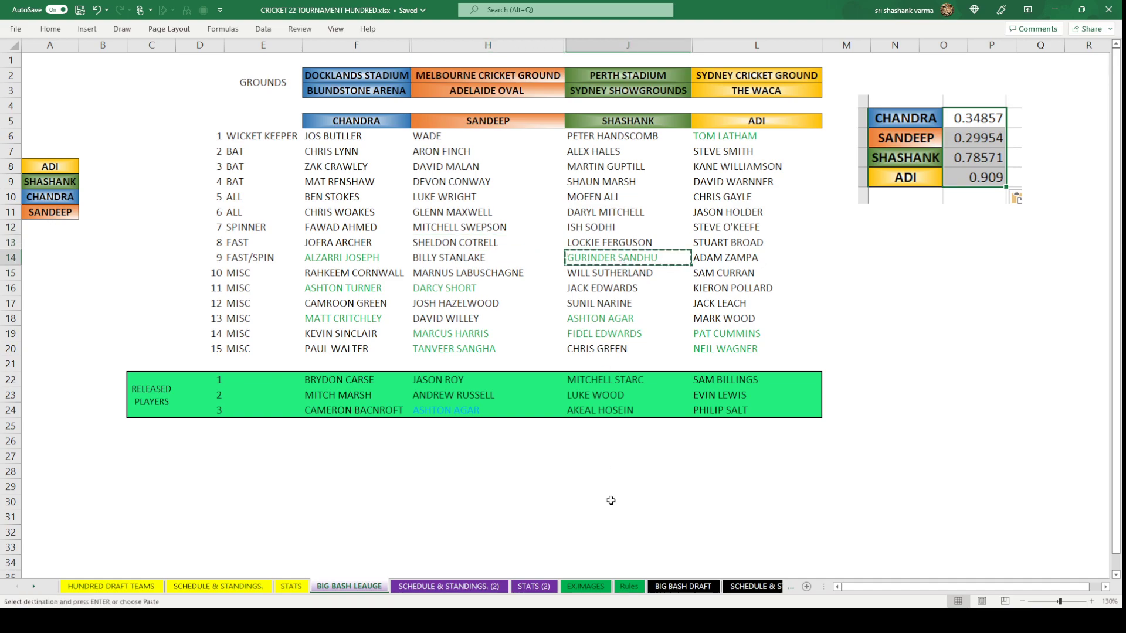
{"action": "left_click", "coordinate": [675, 587]}
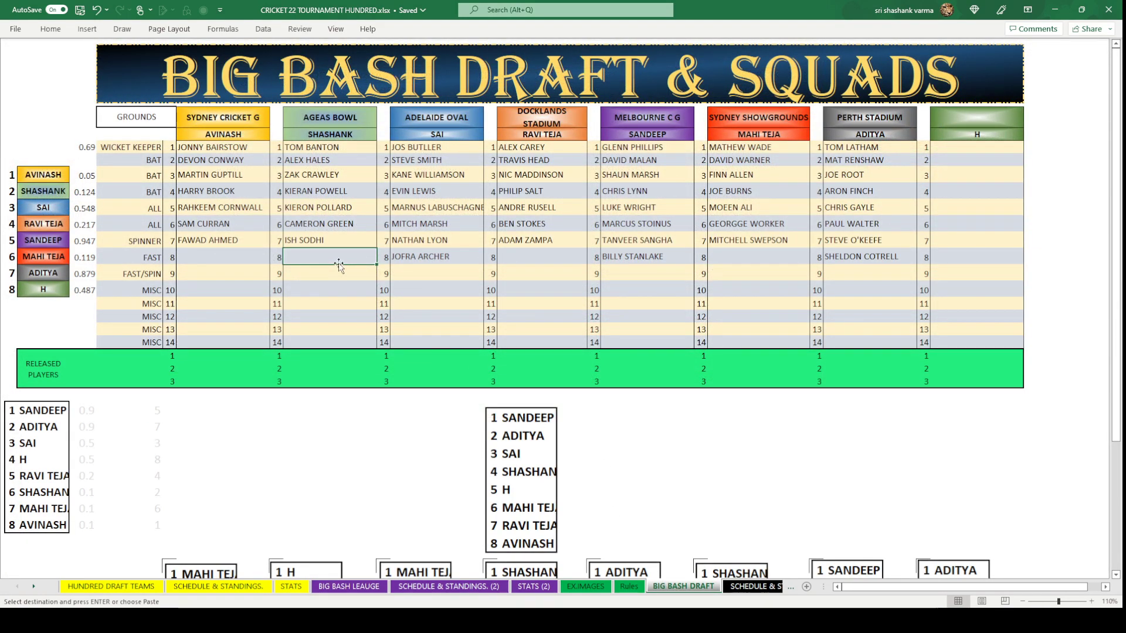
{"action": "key", "text": "ctrl+v"}
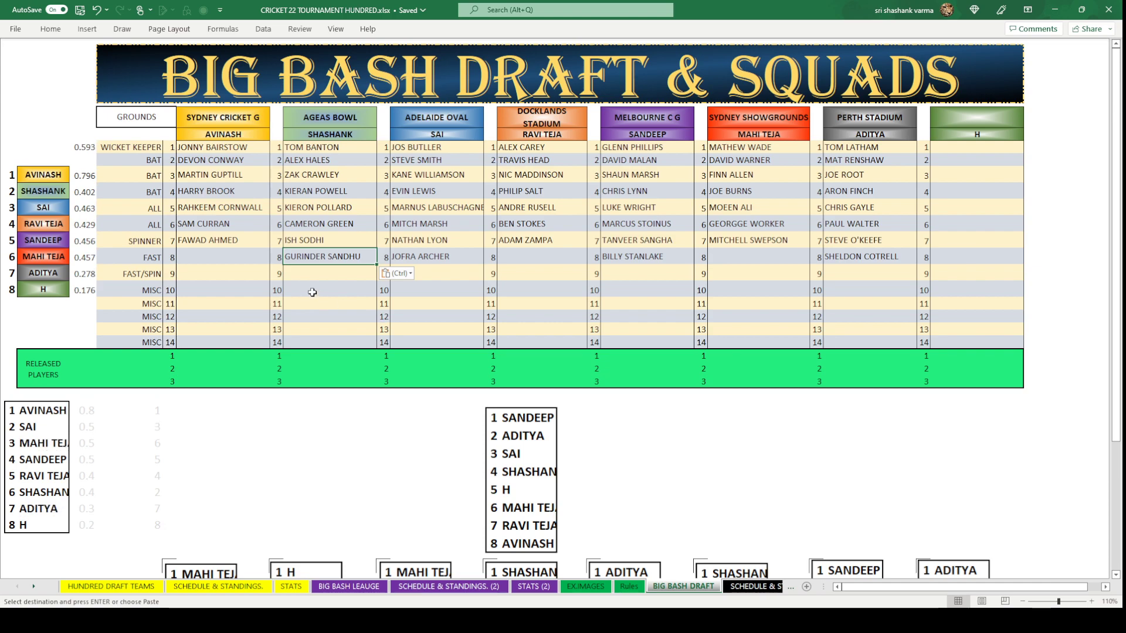
{"action": "left_click", "coordinate": [313, 293]}
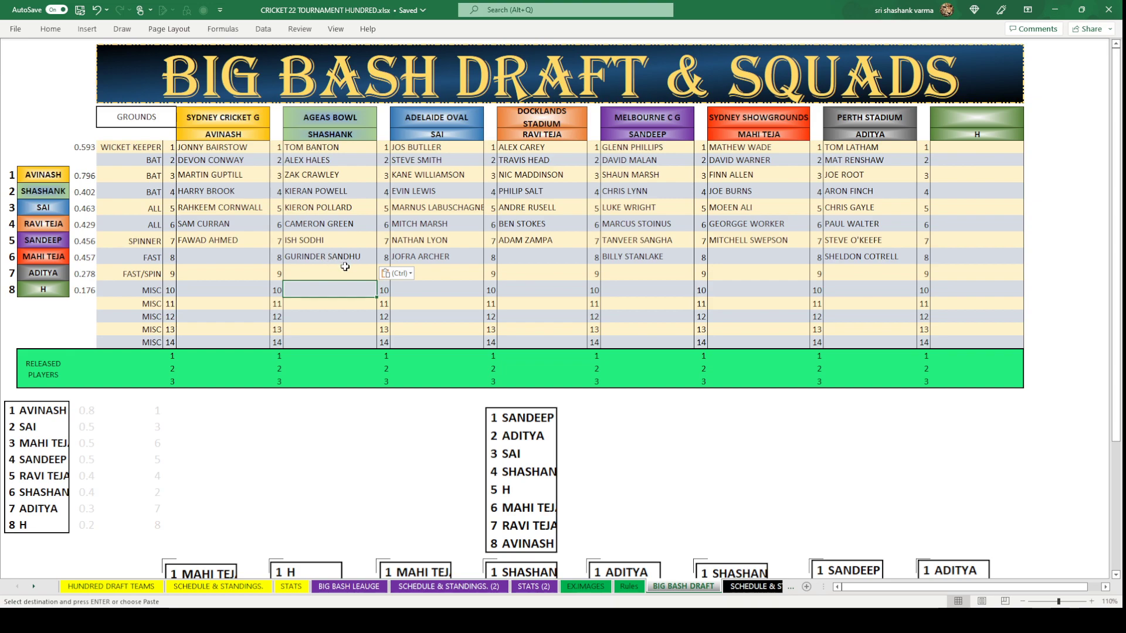
Select SYDNEY SHOWGROUNDS' empty FAST slot and go to the HUNDRED DRAFT TEAMS sheet.
{"action": "left_click", "coordinate": [736, 254]}
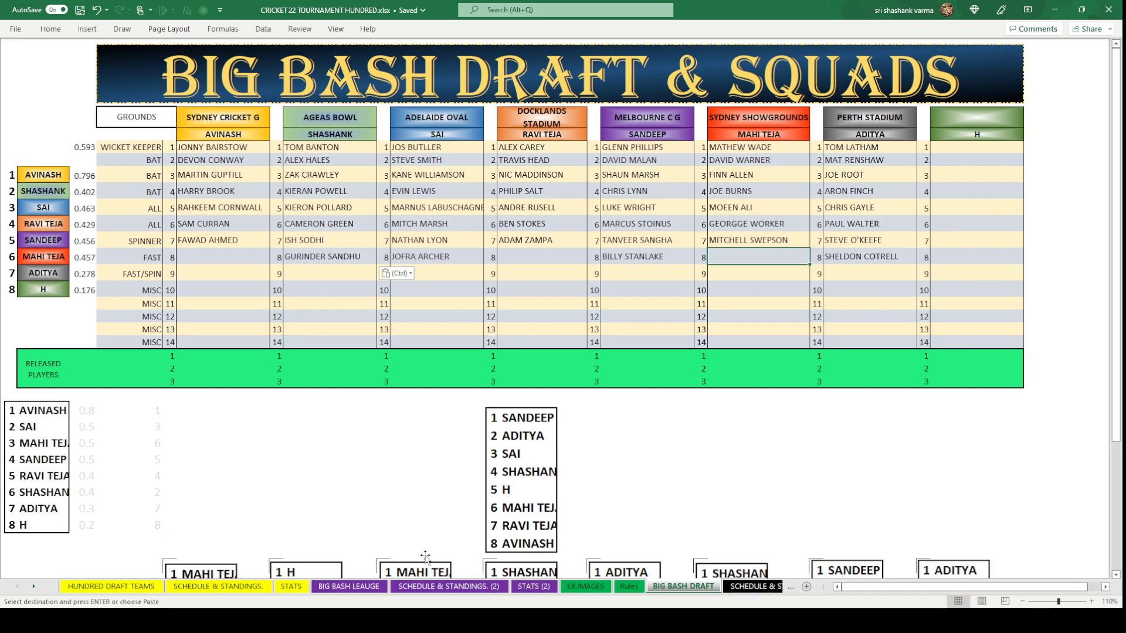
{"action": "left_click", "coordinate": [349, 586]}
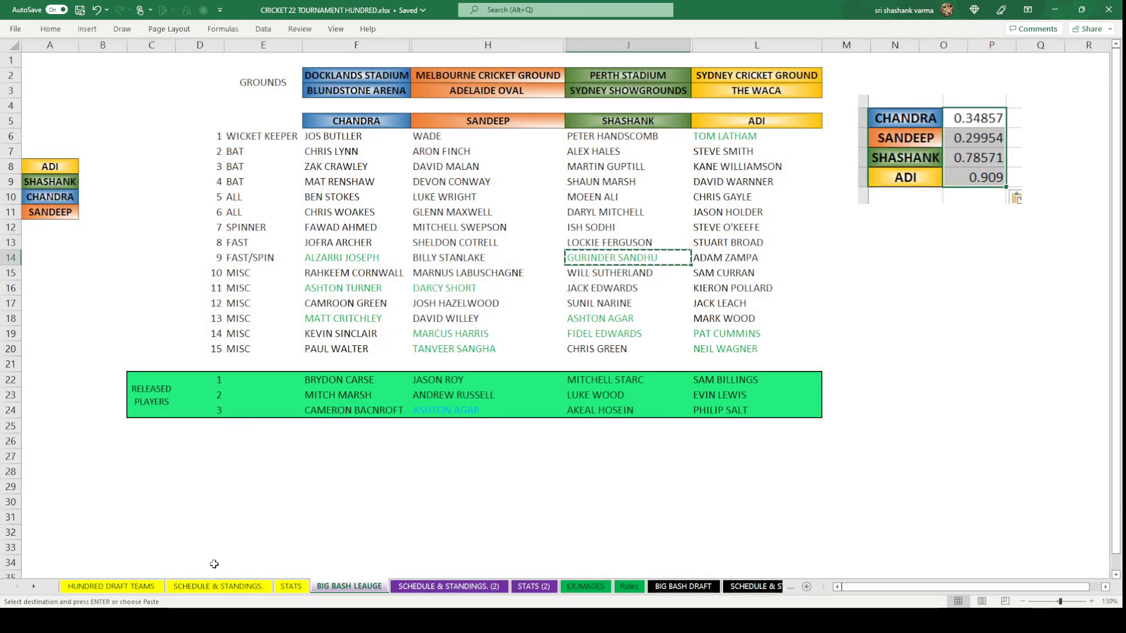
{"action": "left_click", "coordinate": [111, 586]}
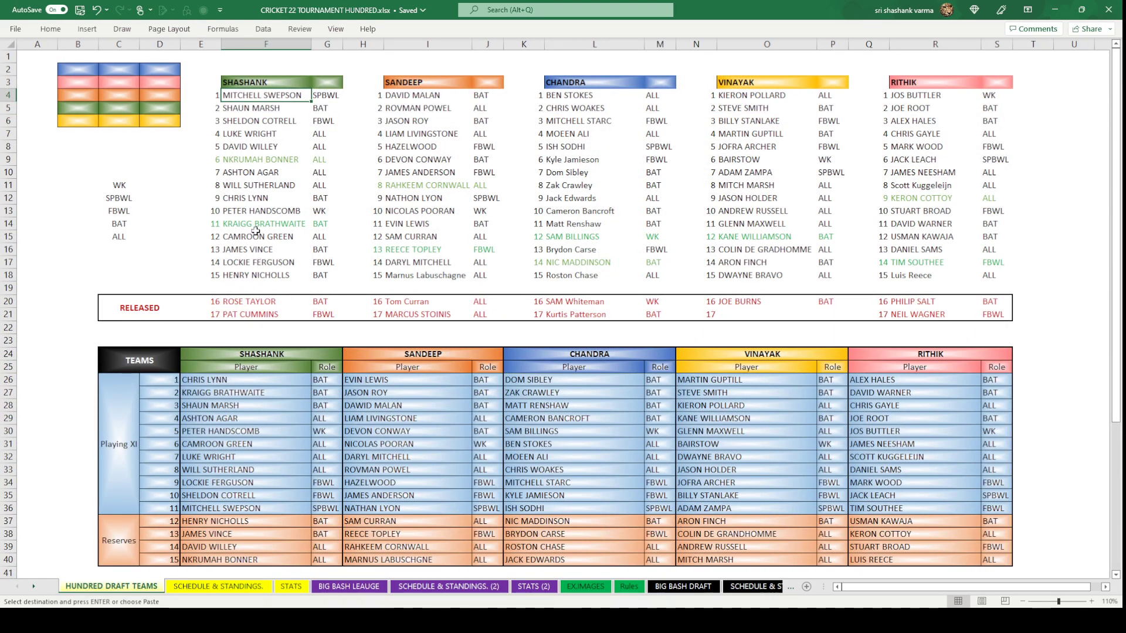
Copy released player PAT CUMMINS into SYDNEY SHOWGROUNDS' FAST slot.
{"action": "left_click", "coordinate": [249, 315]}
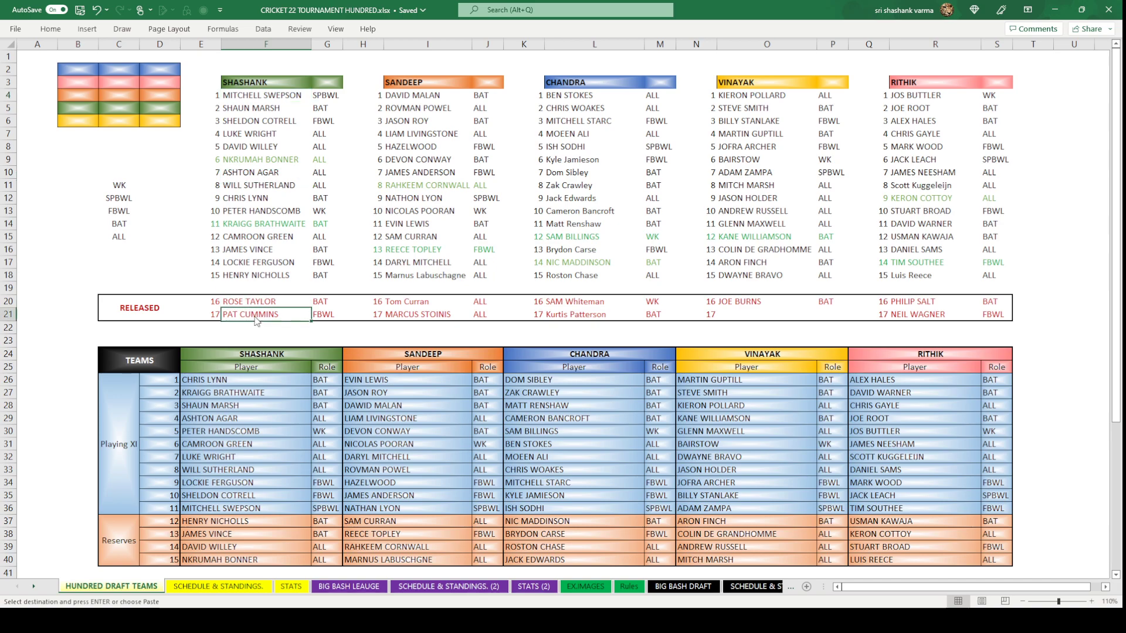
{"action": "key", "text": "ctrl+c"}
{"action": "left_click", "coordinate": [683, 587]}
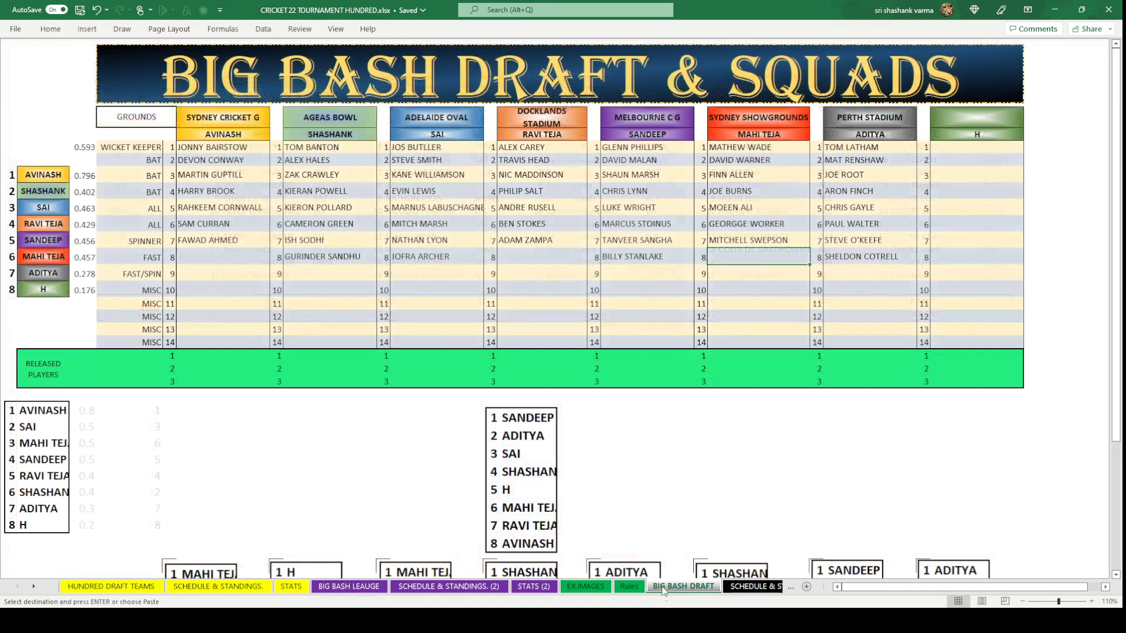
{"action": "key", "text": "ctrl+v"}
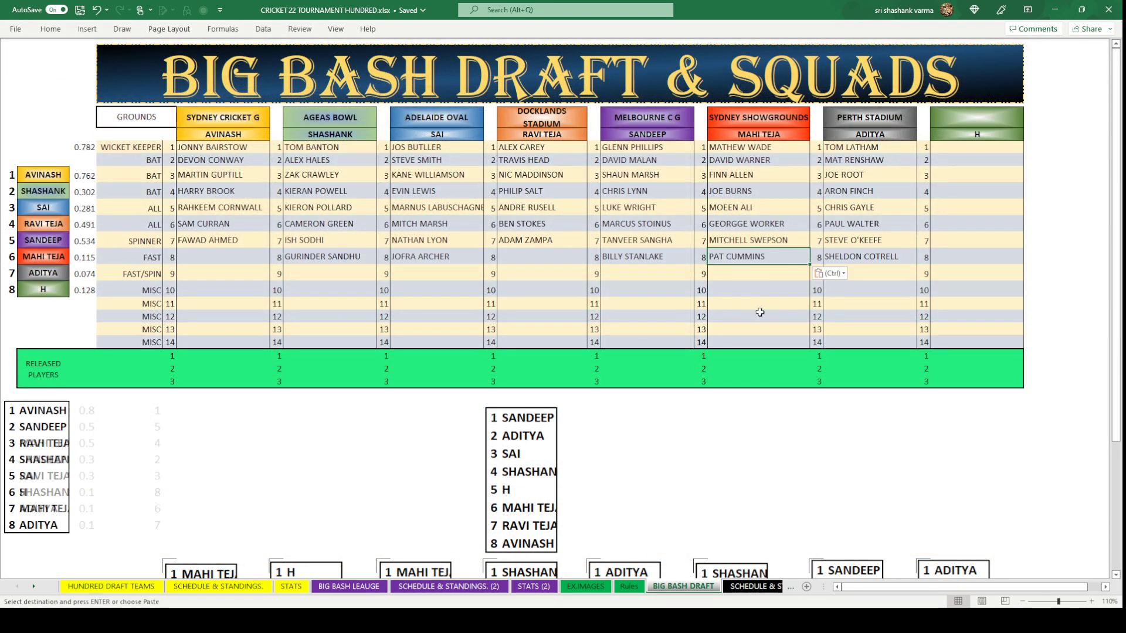
{"action": "left_click", "coordinate": [753, 304]}
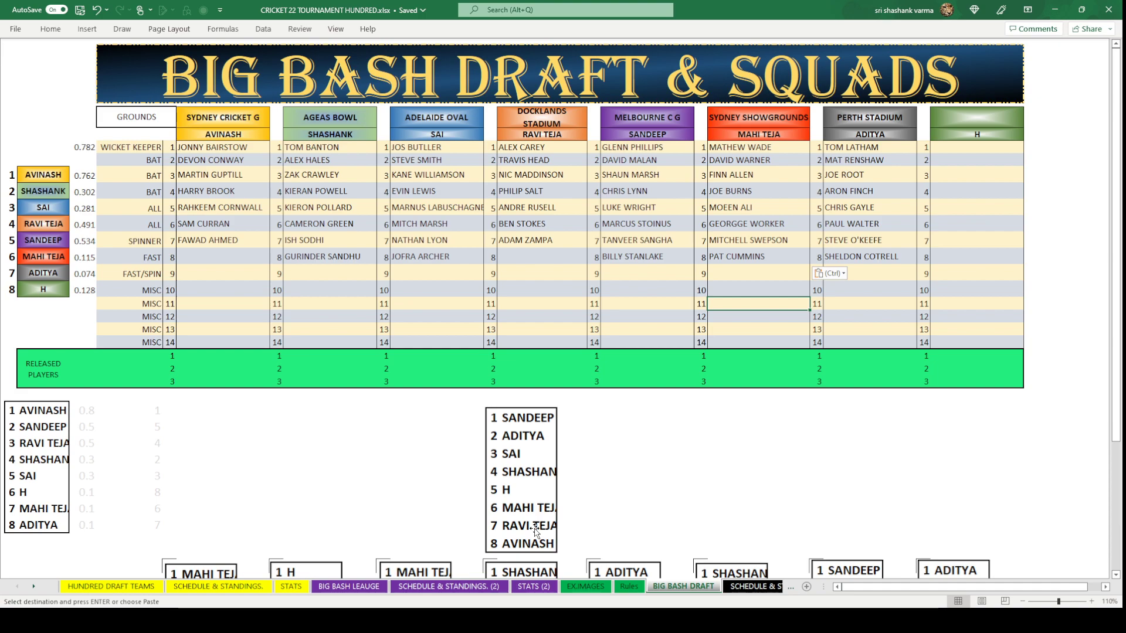
Put JOSH HAZELWOOD from cell H17 into DOCKLANDS STADIUM's FAST slot.
{"action": "left_click", "coordinate": [555, 261]}
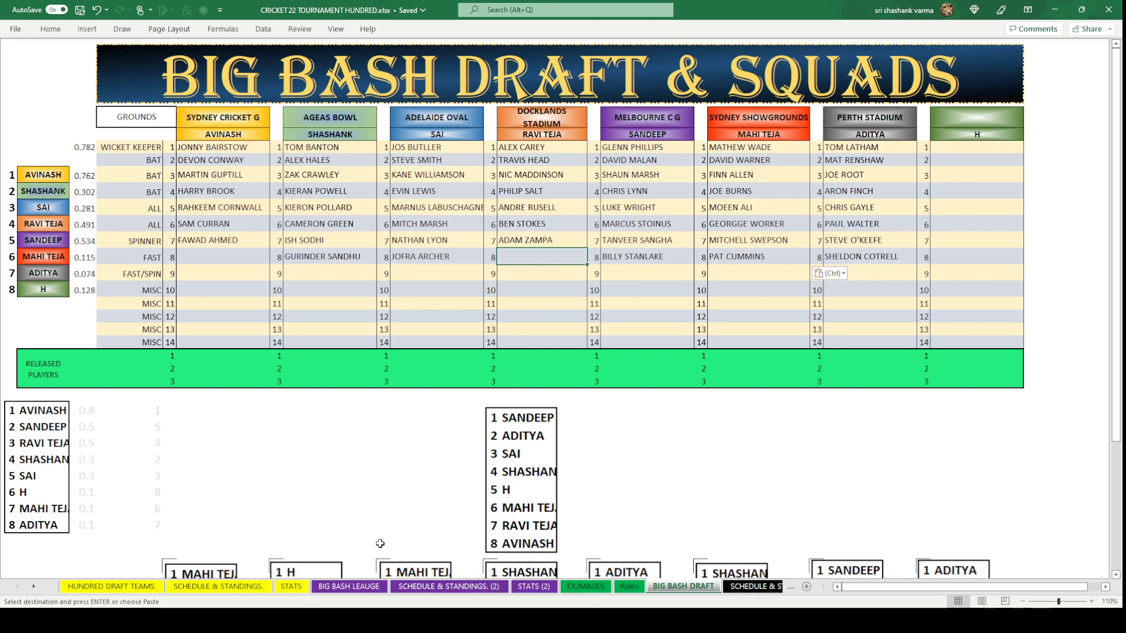
{"action": "left_click", "coordinate": [350, 586]}
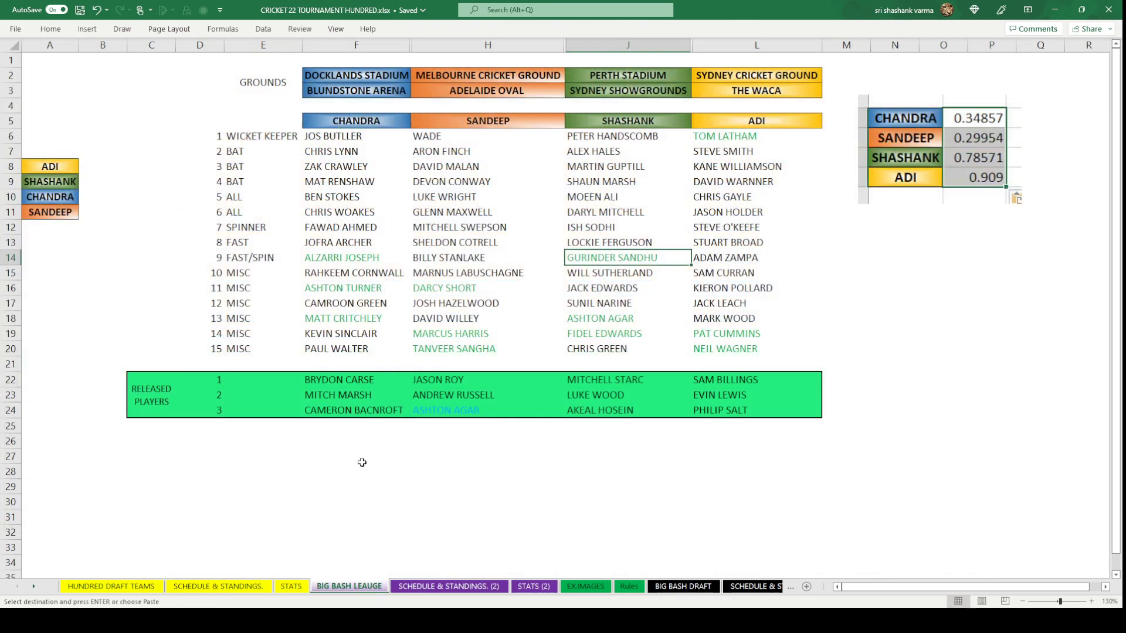
{"action": "left_click", "coordinate": [469, 307]}
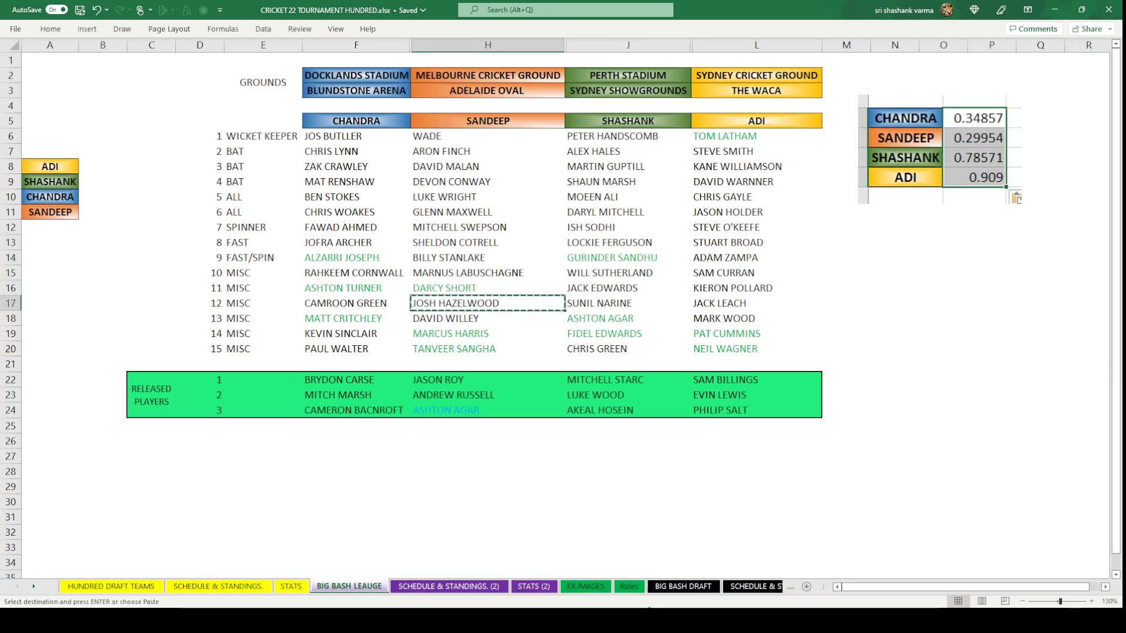
{"action": "left_click", "coordinate": [683, 586]}
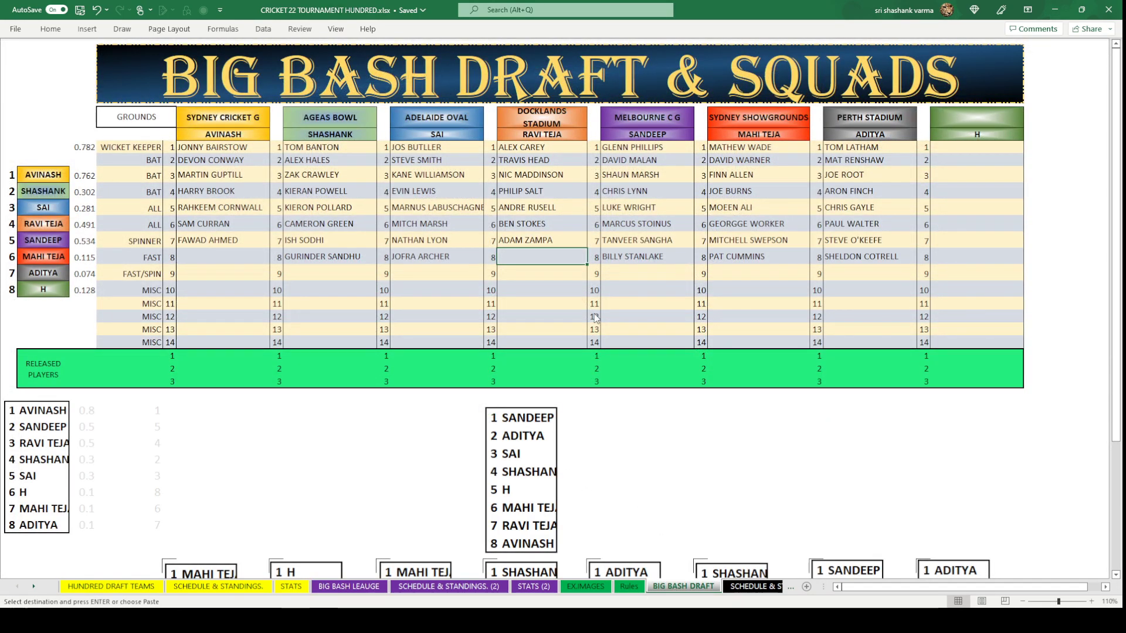
{"action": "type", "text": "JOSH HAZELWOOD"}
{"action": "left_click", "coordinate": [542, 305]}
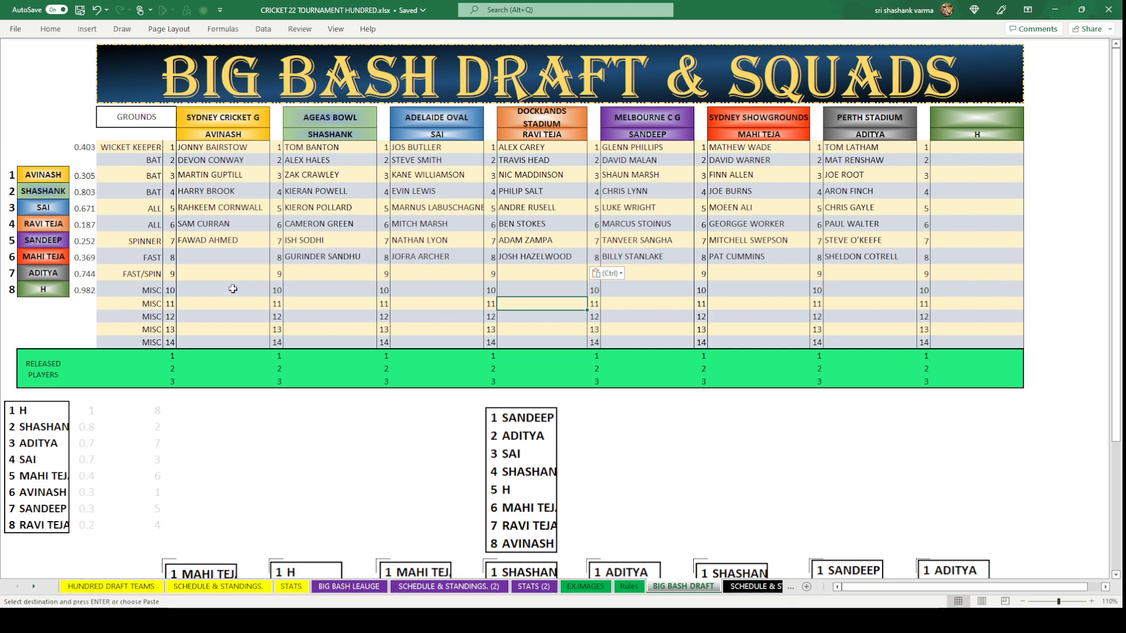
Copy MARK WOOD from cell L18 into the first team's FAST slot.
{"action": "left_click", "coordinate": [229, 258]}
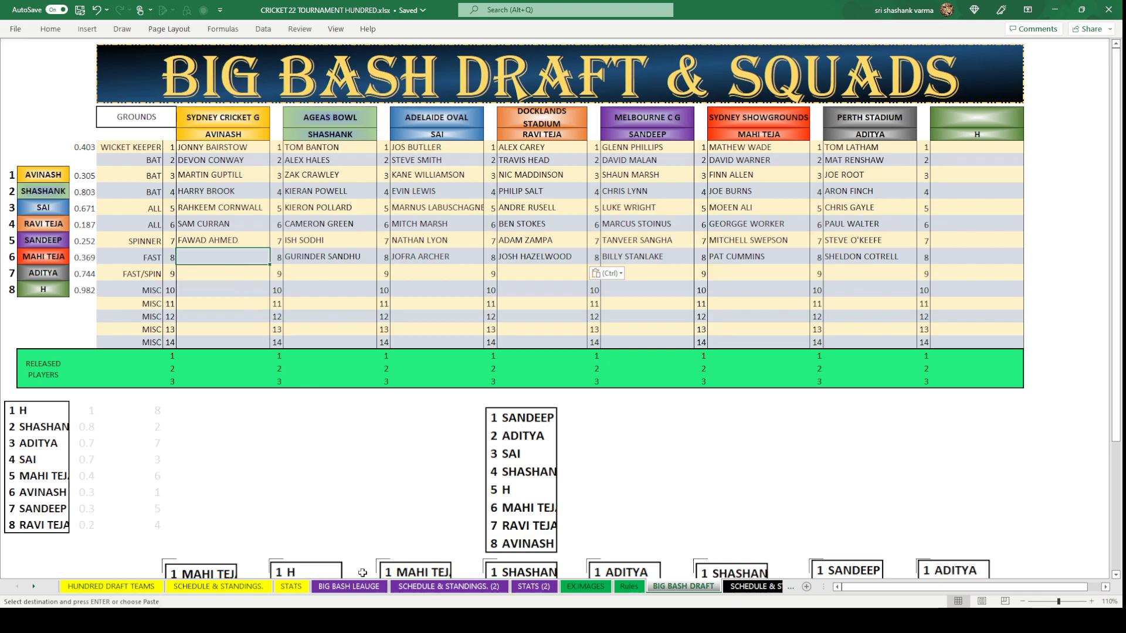
{"action": "left_click", "coordinate": [349, 586]}
{"action": "left_click", "coordinate": [725, 318]}
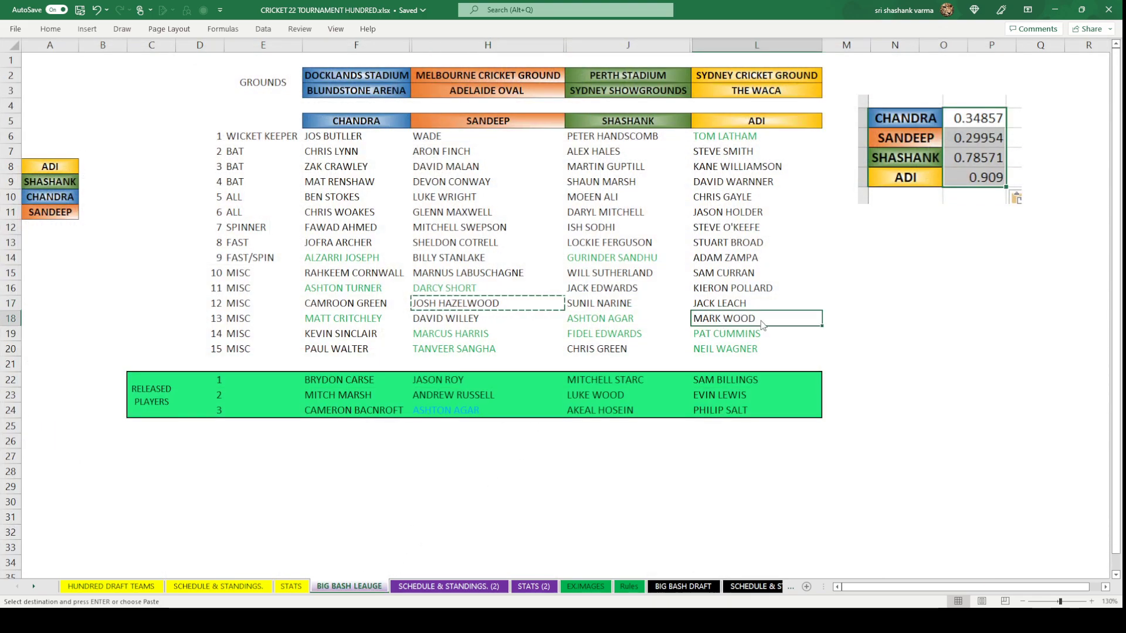
{"action": "key", "text": "ctrl+c"}
{"action": "left_click", "coordinate": [682, 586]}
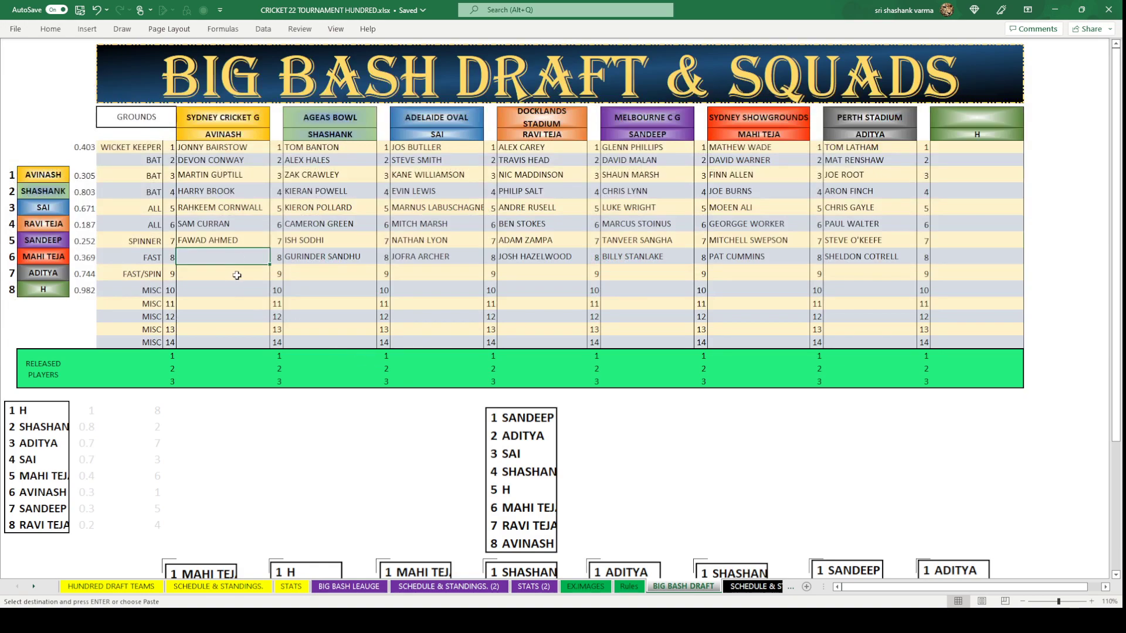
{"action": "key", "text": "ctrl+v"}
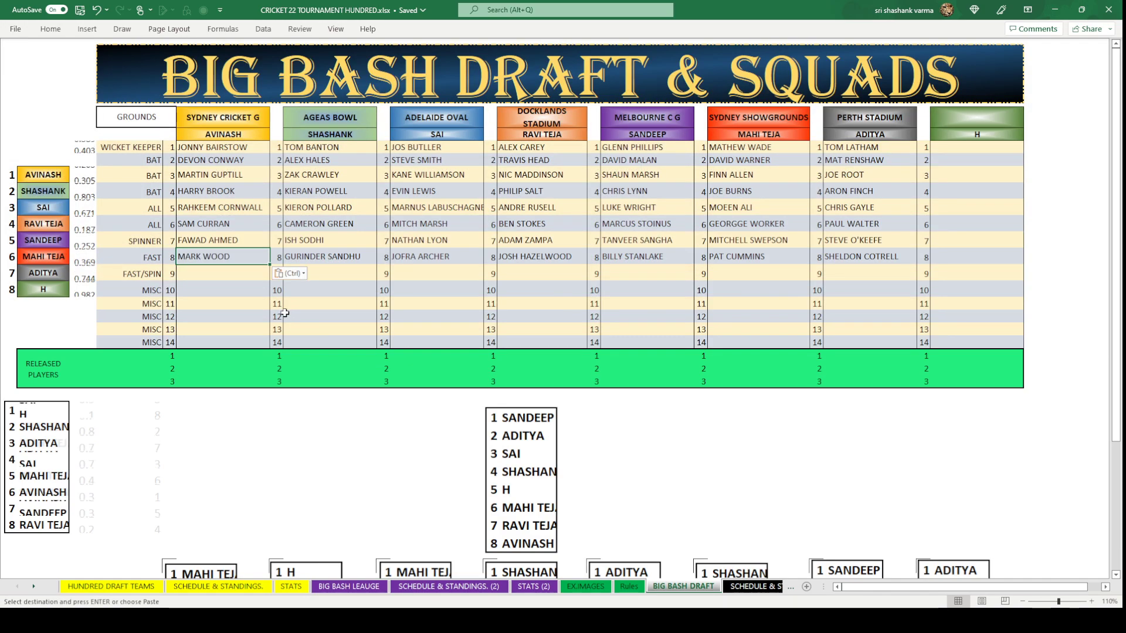
{"action": "key", "text": "Down"}
{"action": "key", "text": "Down"}
{"action": "left_click", "coordinate": [508, 449]}
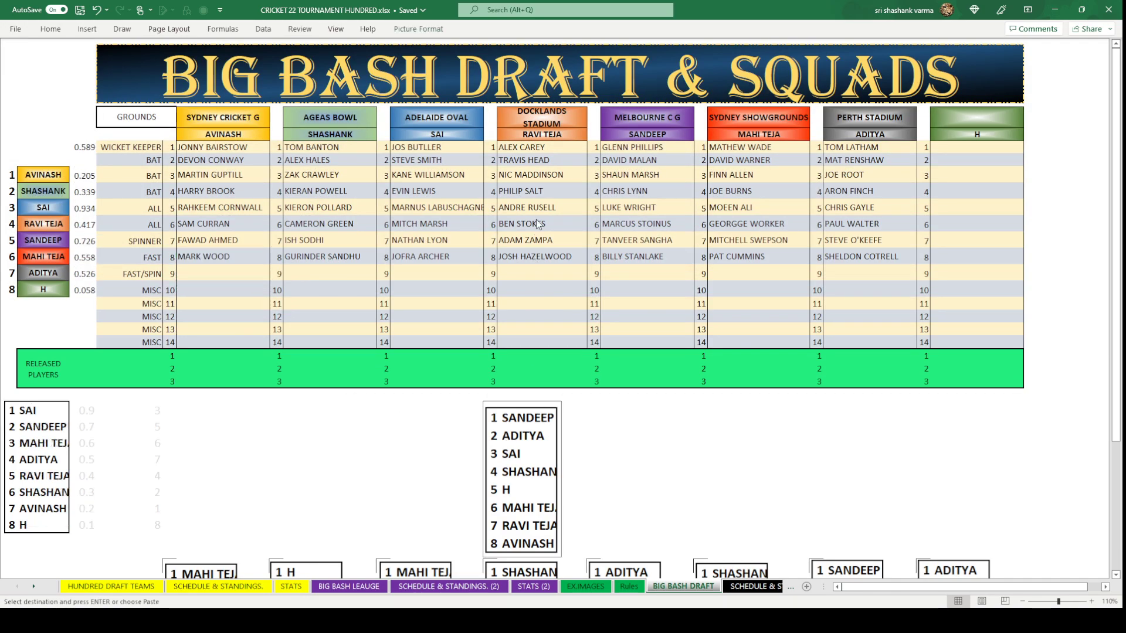
Paste a copy of the ranking-list picture below draft box 9.
{"action": "key", "text": "Escape"}
{"action": "scroll", "coordinate": [655, 468], "scroll_direction": "down", "scroll_amount": 5}
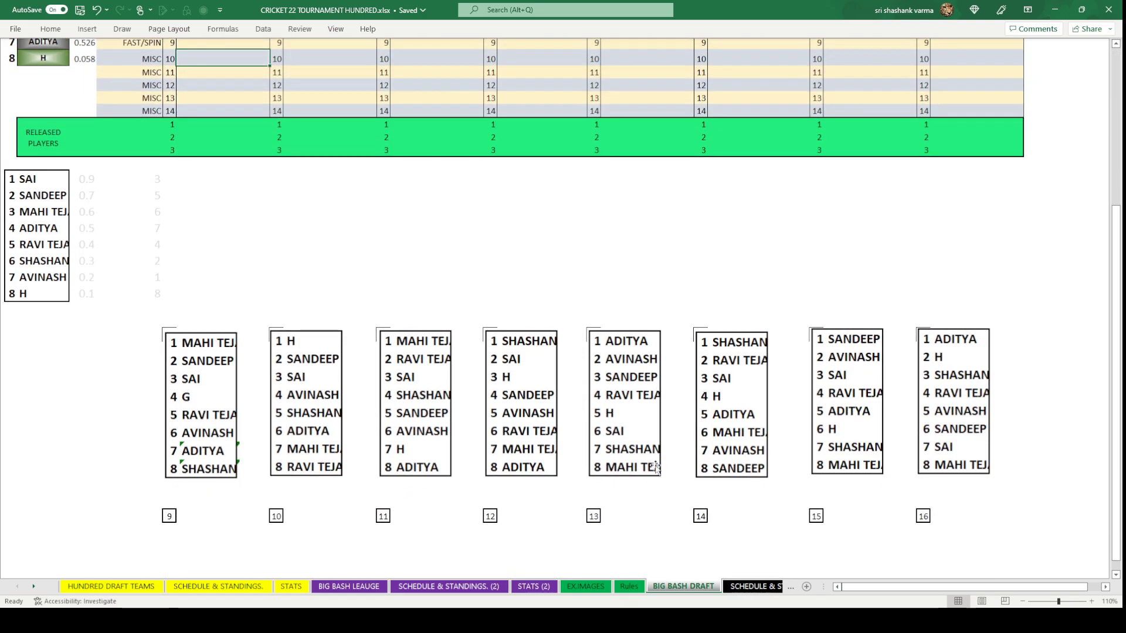
{"action": "scroll", "coordinate": [656, 467], "scroll_direction": "down", "scroll_amount": 4}
{"action": "left_click", "coordinate": [170, 364]}
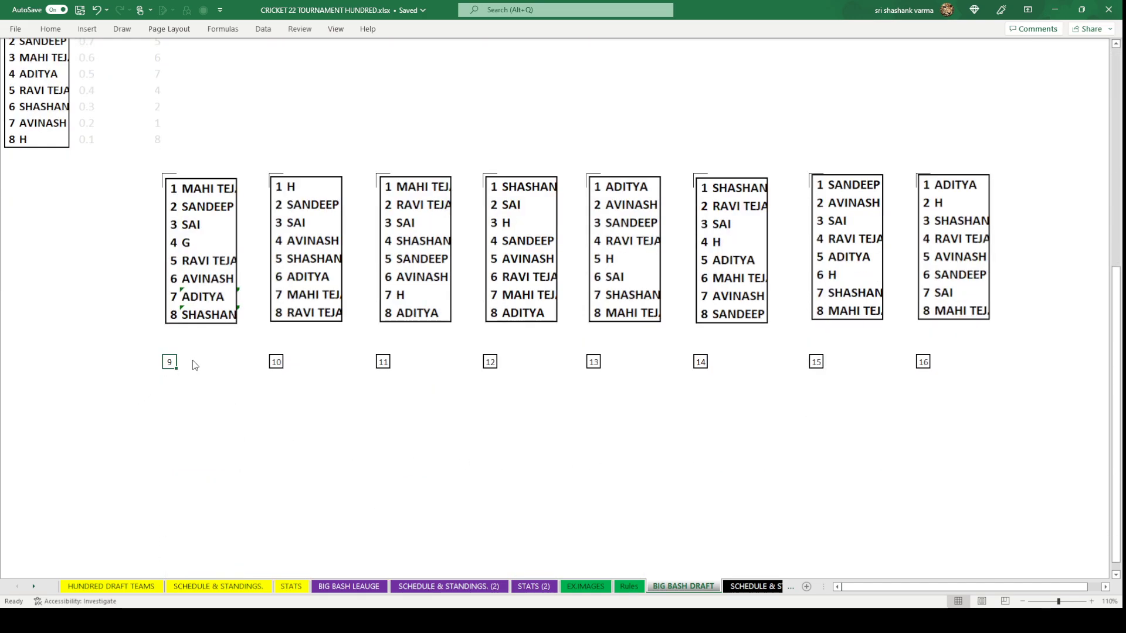
{"action": "key", "text": "ctrl+v"}
{"action": "scroll", "coordinate": [317, 463], "scroll_direction": "up", "scroll_amount": 8}
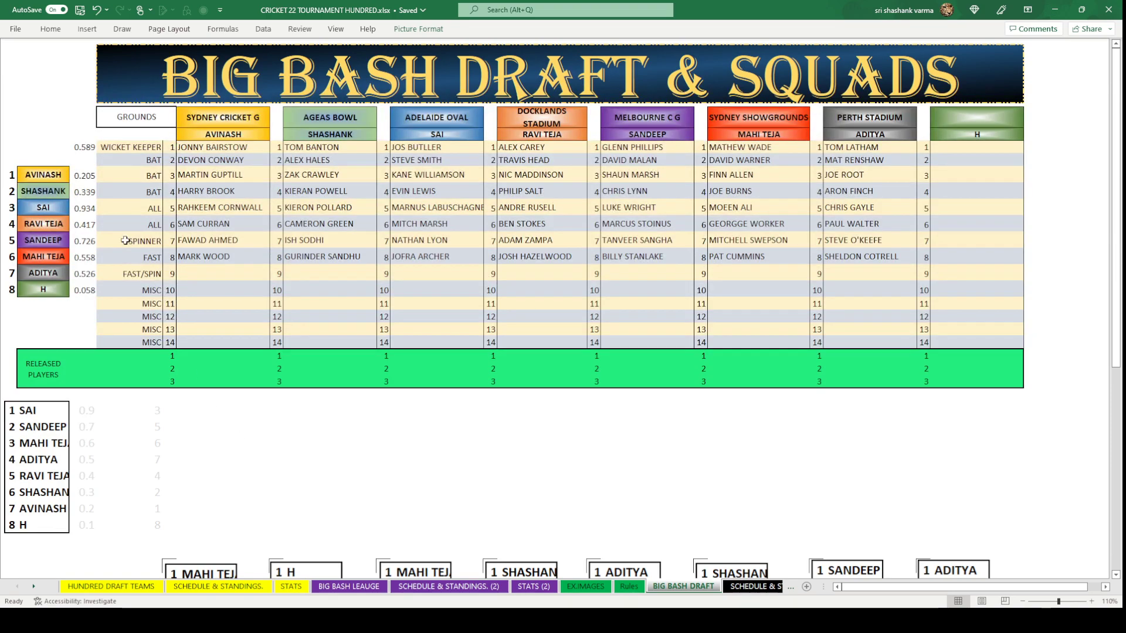
Copy the 0.589 random-value formula over all eight teams' draft-order cells.
{"action": "left_click", "coordinate": [86, 147]}
{"action": "key", "text": "ctrl+c"}
{"action": "left_click_drag", "start_coordinate": [82, 175], "coordinate": [80, 286]}
{"action": "key", "text": "ctrl+v"}
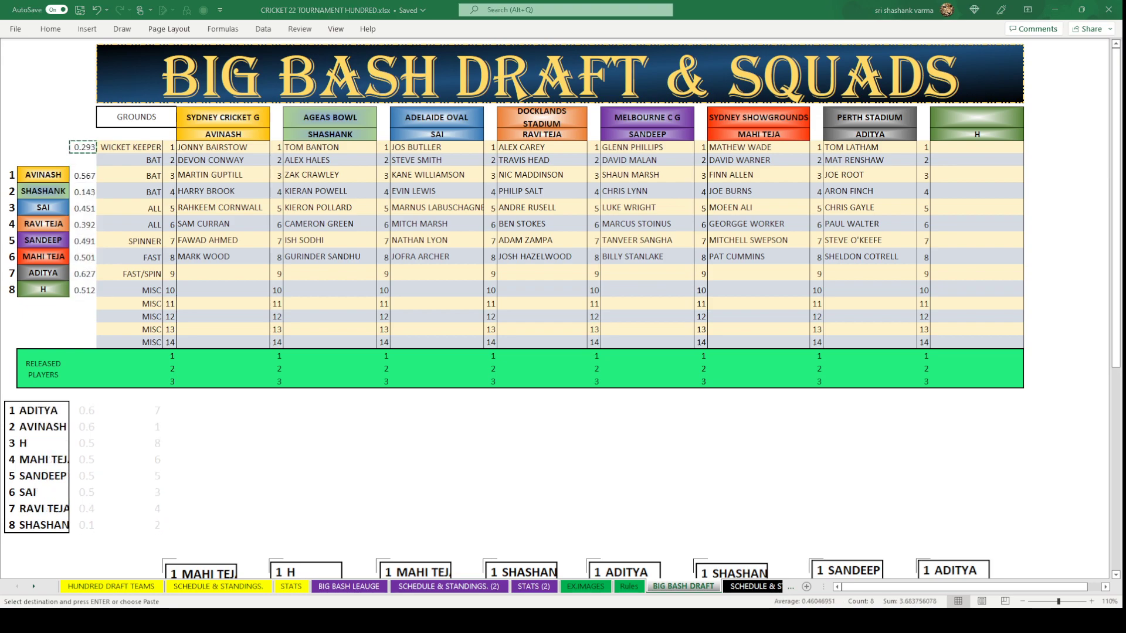
{"action": "key", "text": "Escape"}
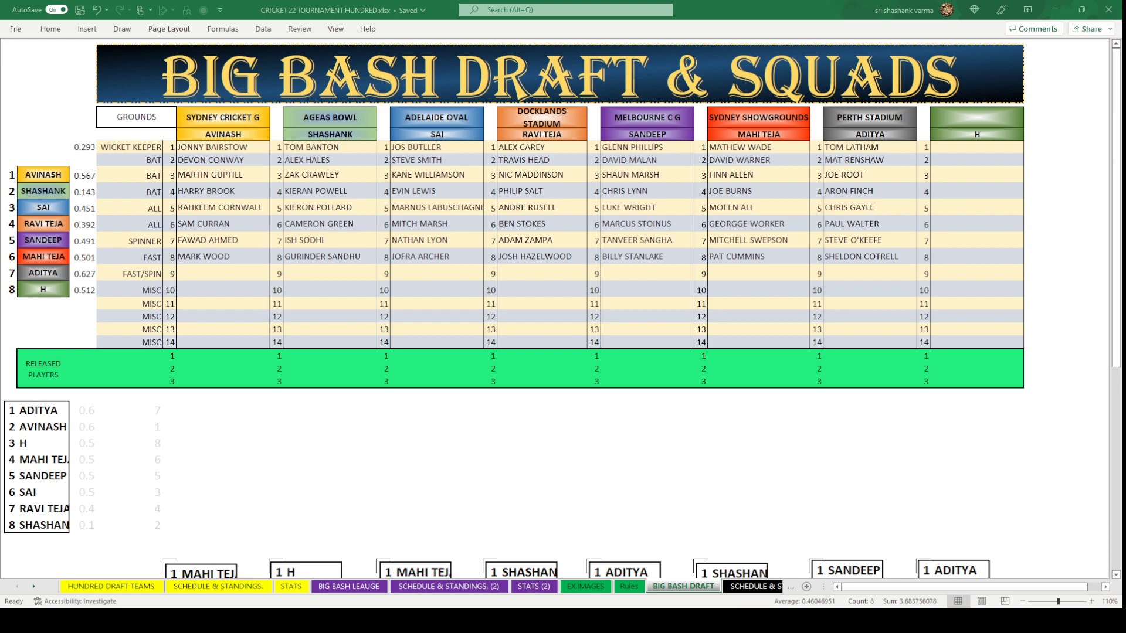
Paste the ranking picture mid-sheet and delete the random draft-order values.
{"action": "left_click", "coordinate": [488, 409]}
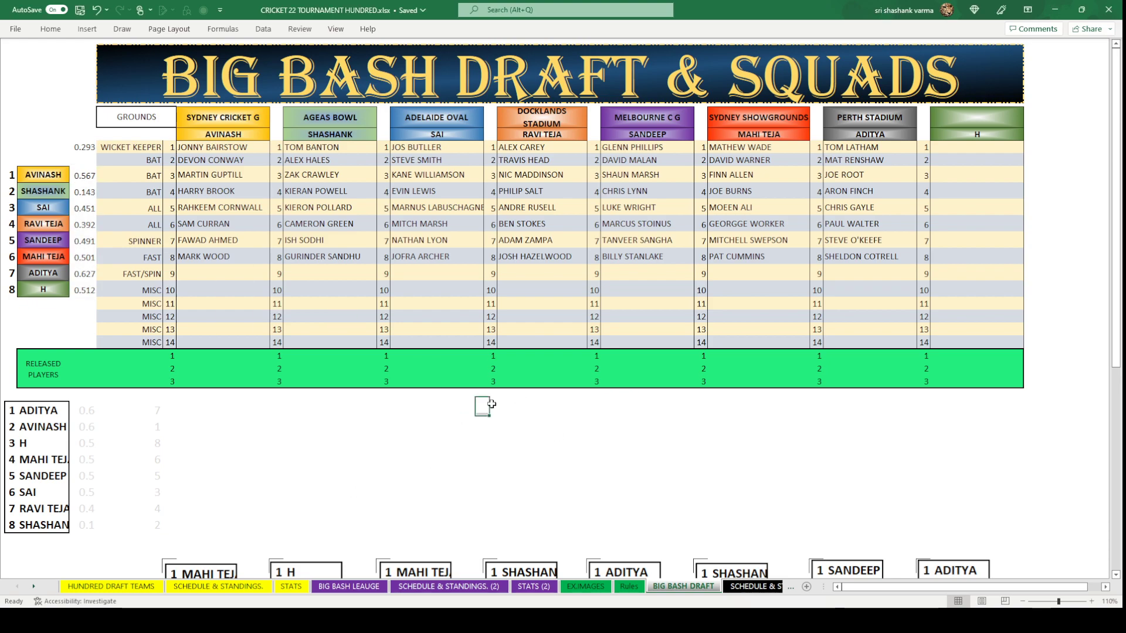
{"action": "key", "text": "ctrl+v"}
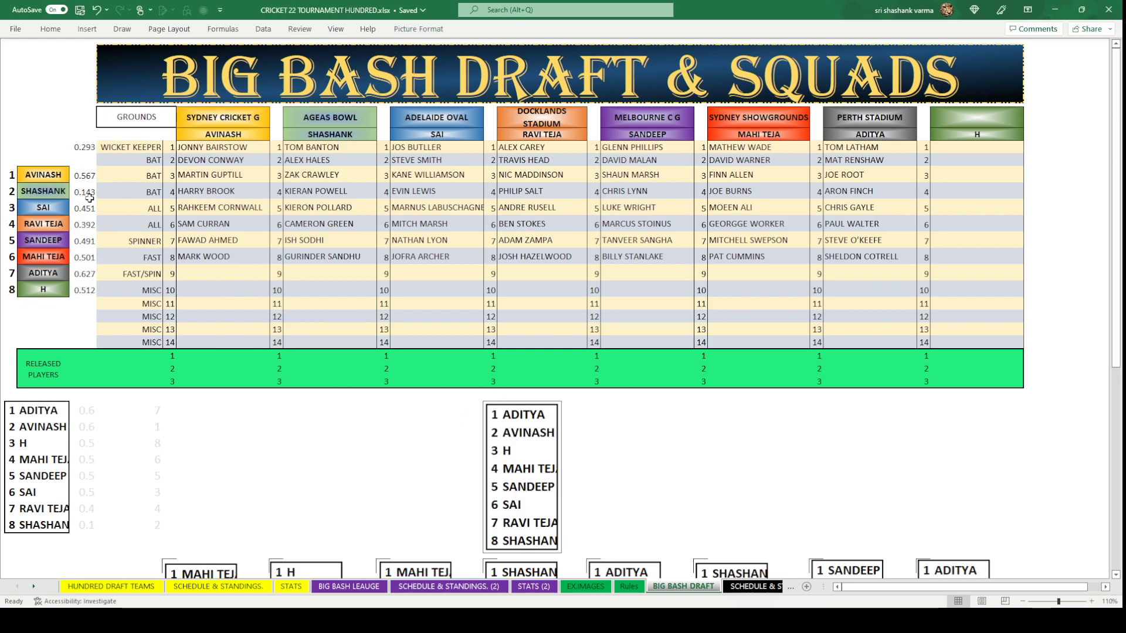
{"action": "left_click_drag", "start_coordinate": [82, 175], "coordinate": [88, 288]}
{"action": "key", "text": "Delete"}
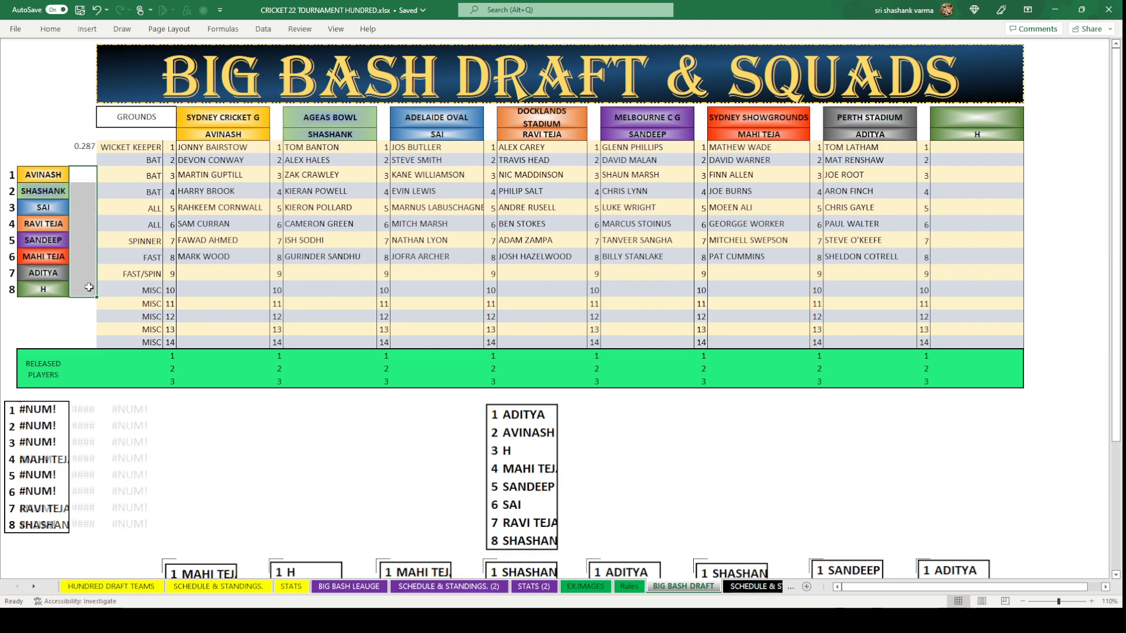
{"action": "left_click", "coordinate": [316, 495]}
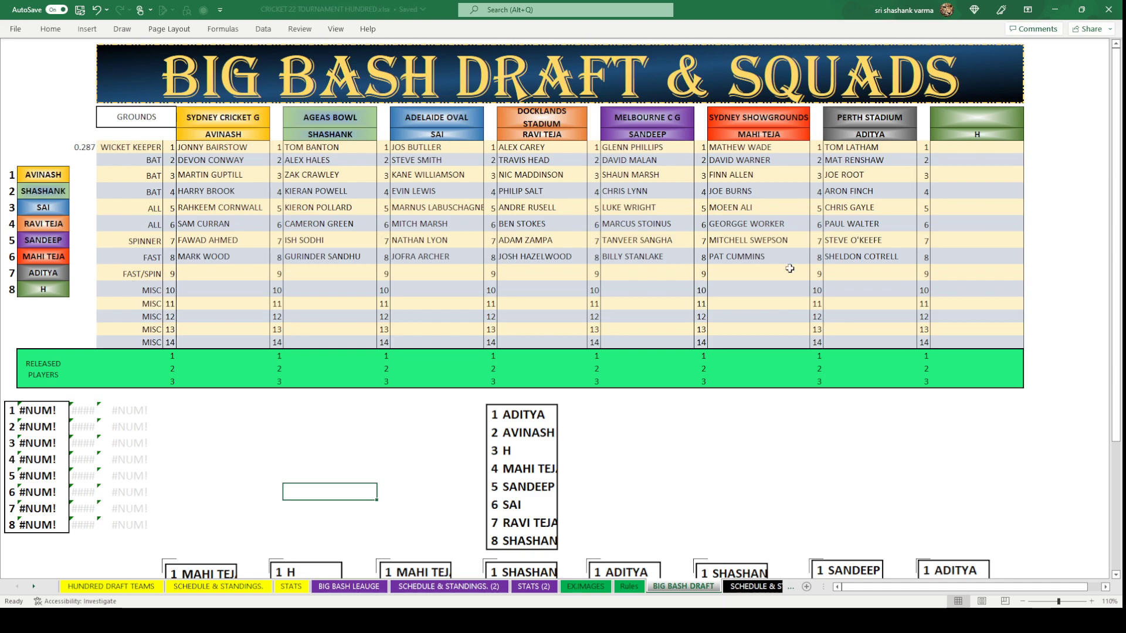
{"action": "left_click", "coordinate": [859, 276]}
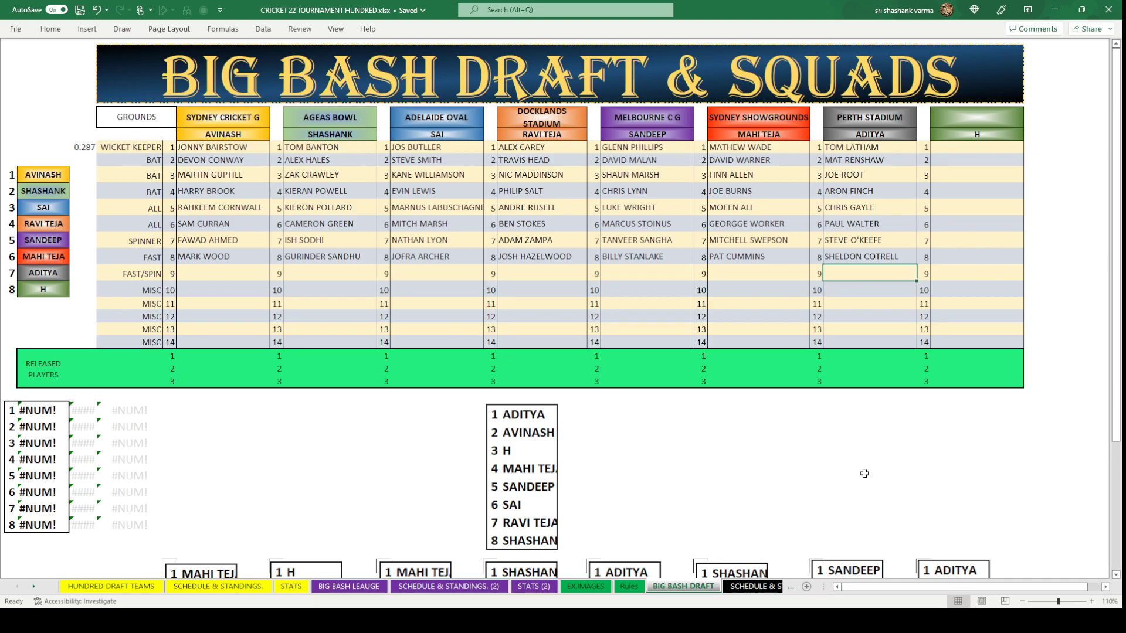
Copy LOCKIE FERGUSON from Shashank's list into Aditya's FAST/SPIN cell.
{"action": "left_click", "coordinate": [348, 588]}
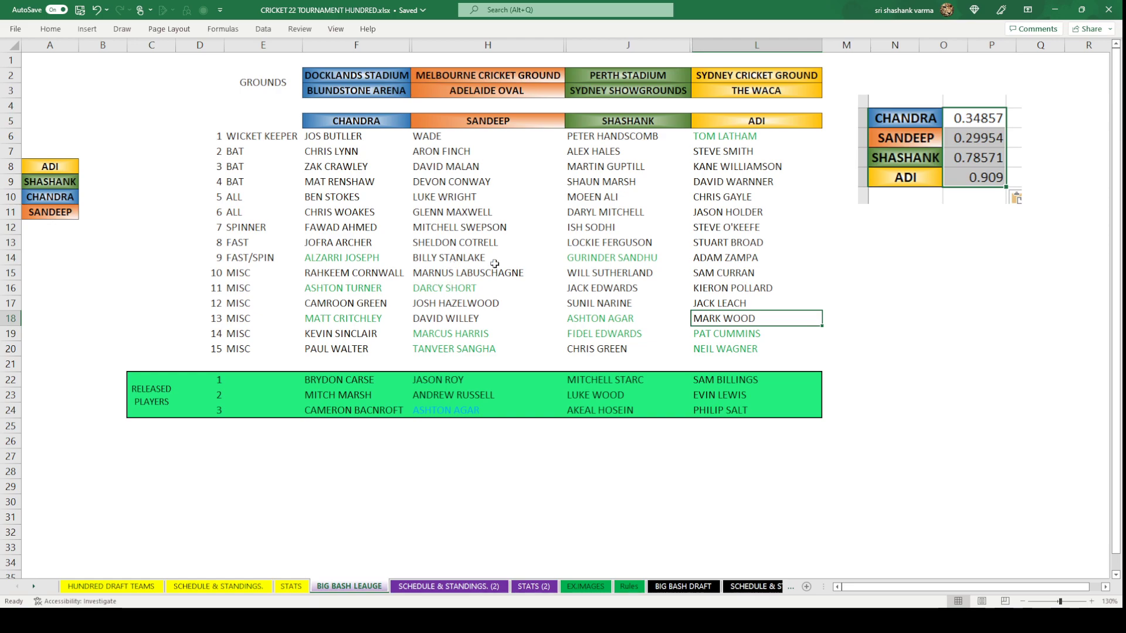
{"action": "left_click", "coordinate": [622, 246]}
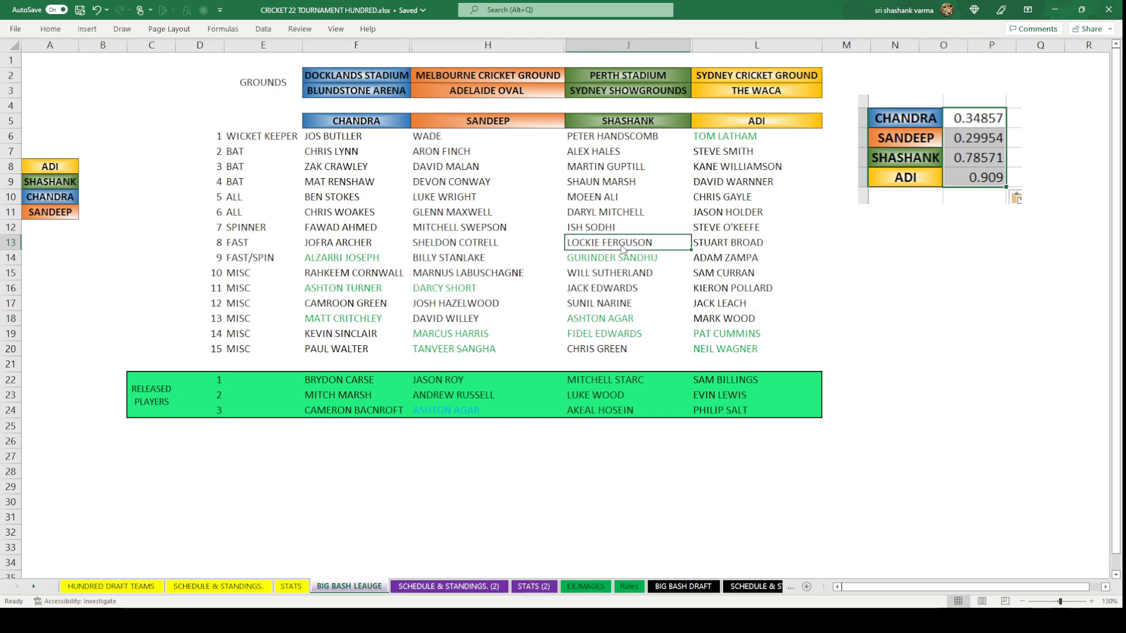
{"action": "key", "text": "ctrl+c"}
{"action": "left_click", "coordinate": [684, 586]}
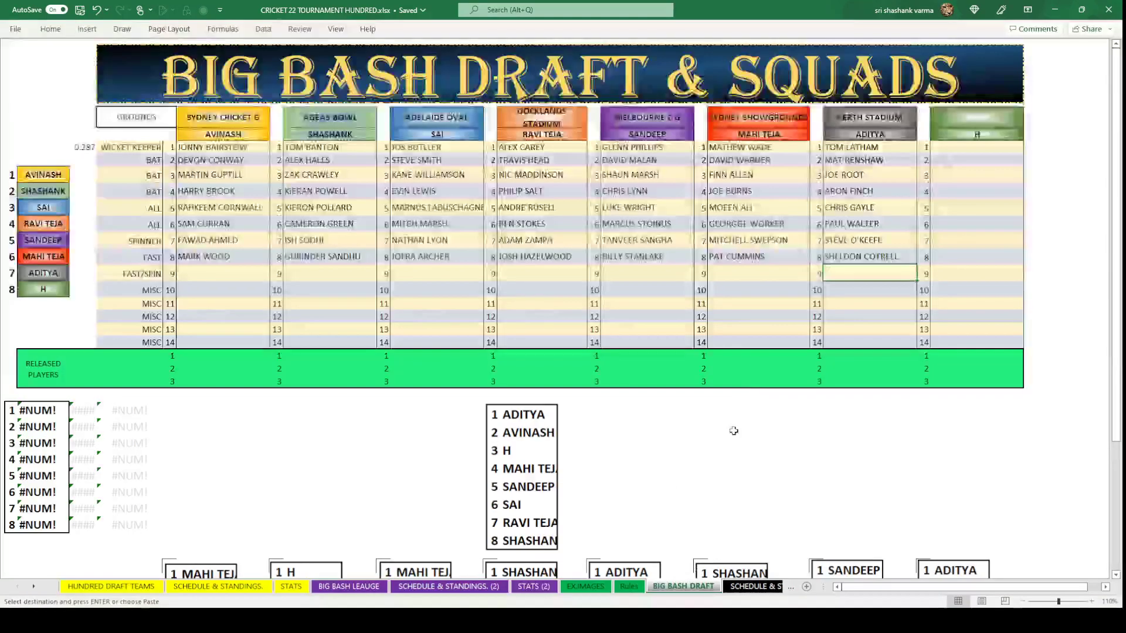
{"action": "key", "text": "ctrl+v"}
{"action": "left_click", "coordinate": [889, 317]}
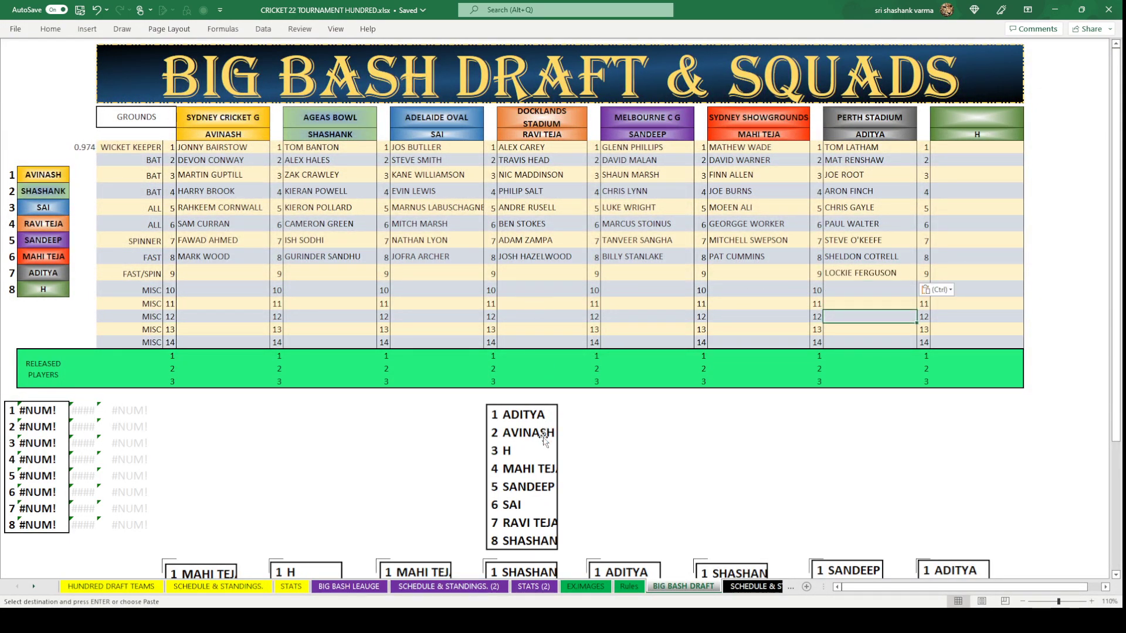
{"action": "left_click", "coordinate": [224, 267]}
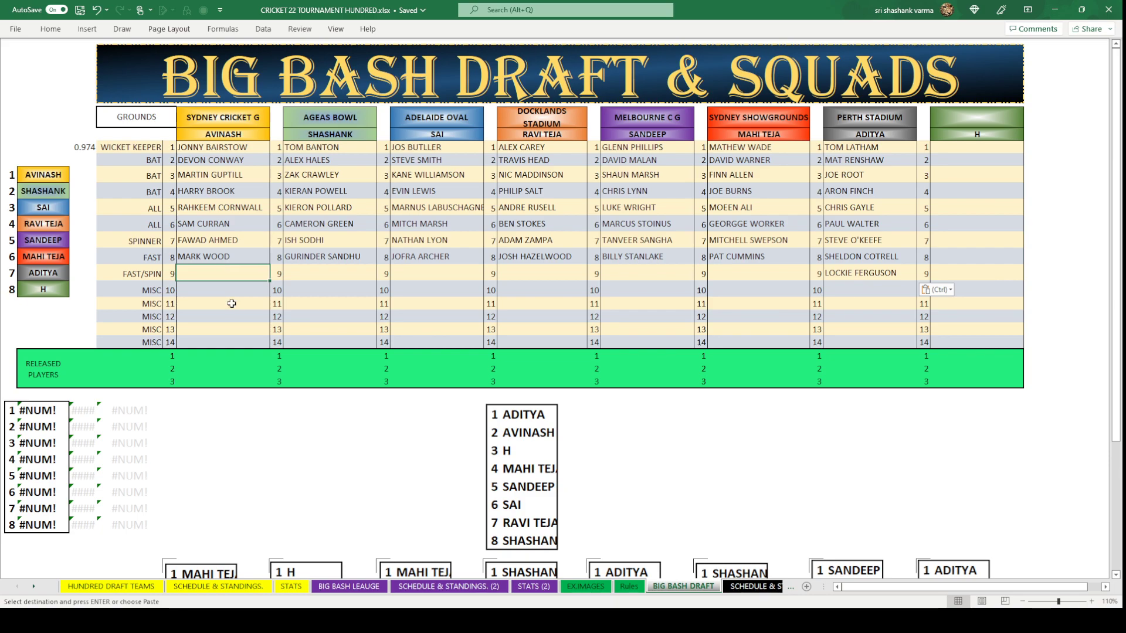
{"action": "type", "text": "TRENT BOULT"}
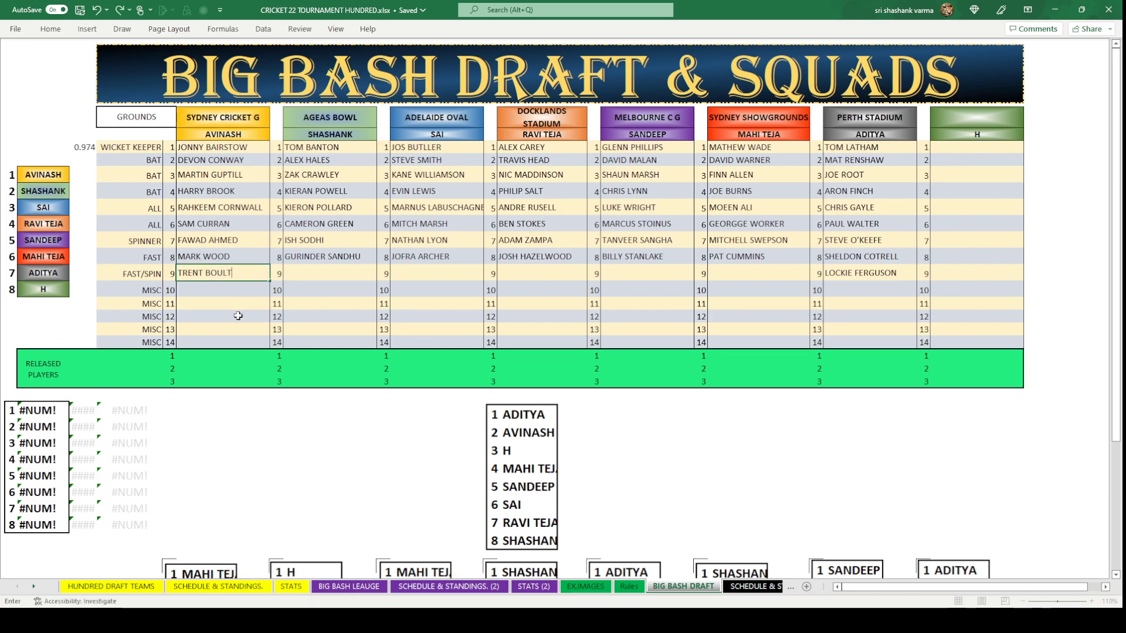
{"action": "left_click", "coordinate": [235, 316]}
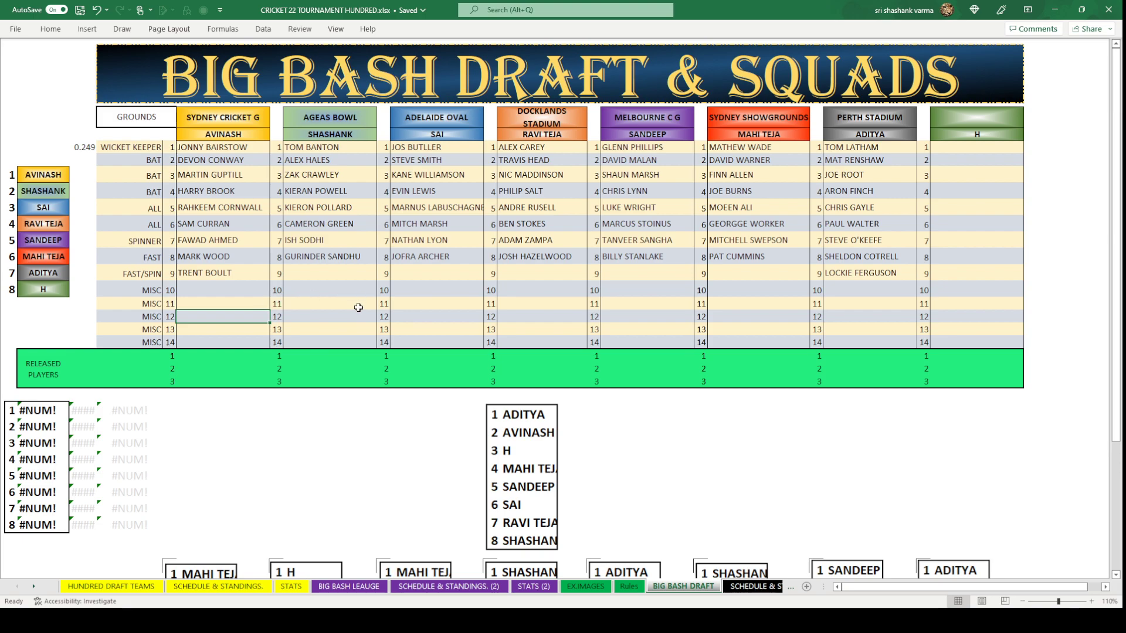
{"action": "left_click", "coordinate": [754, 274]}
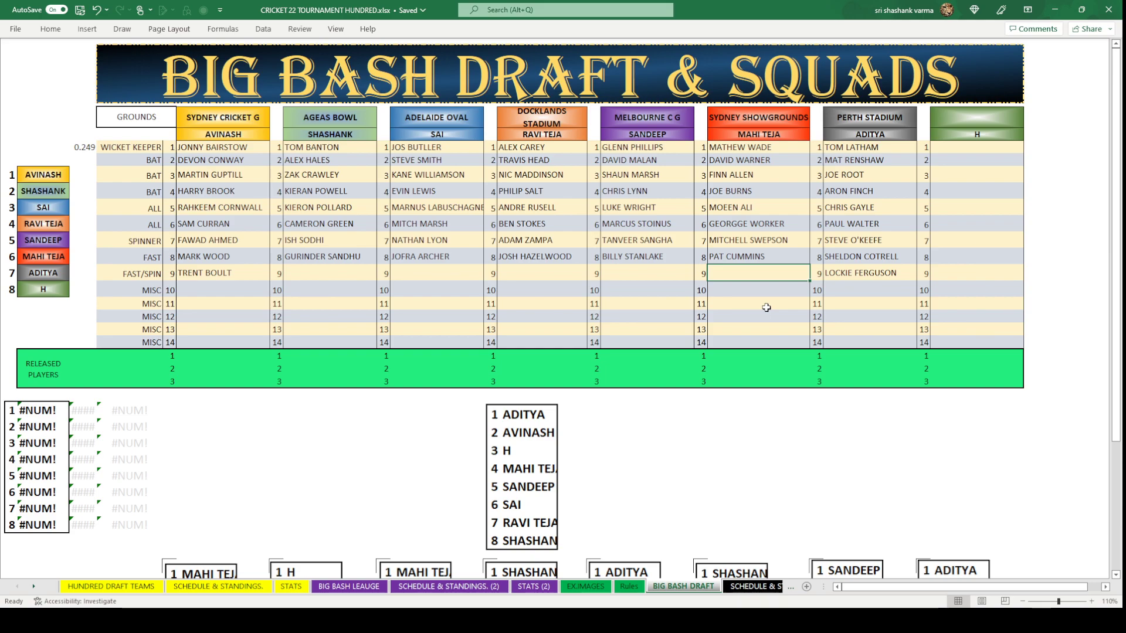
{"action": "type", "text": "p"}
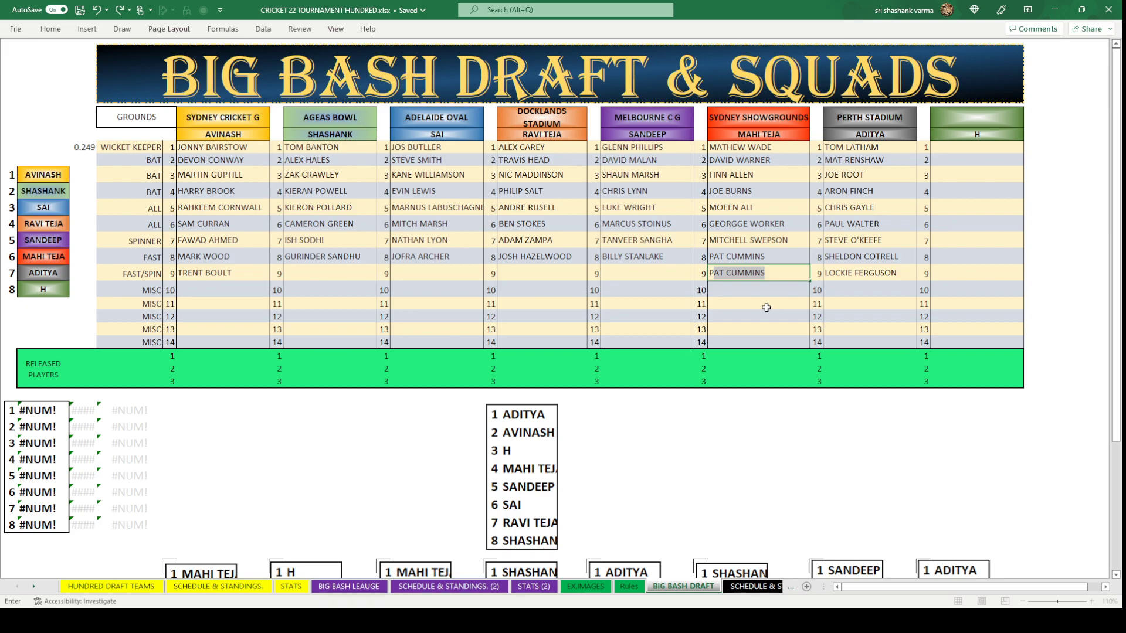
{"action": "type", "text": "etER CHASE"}
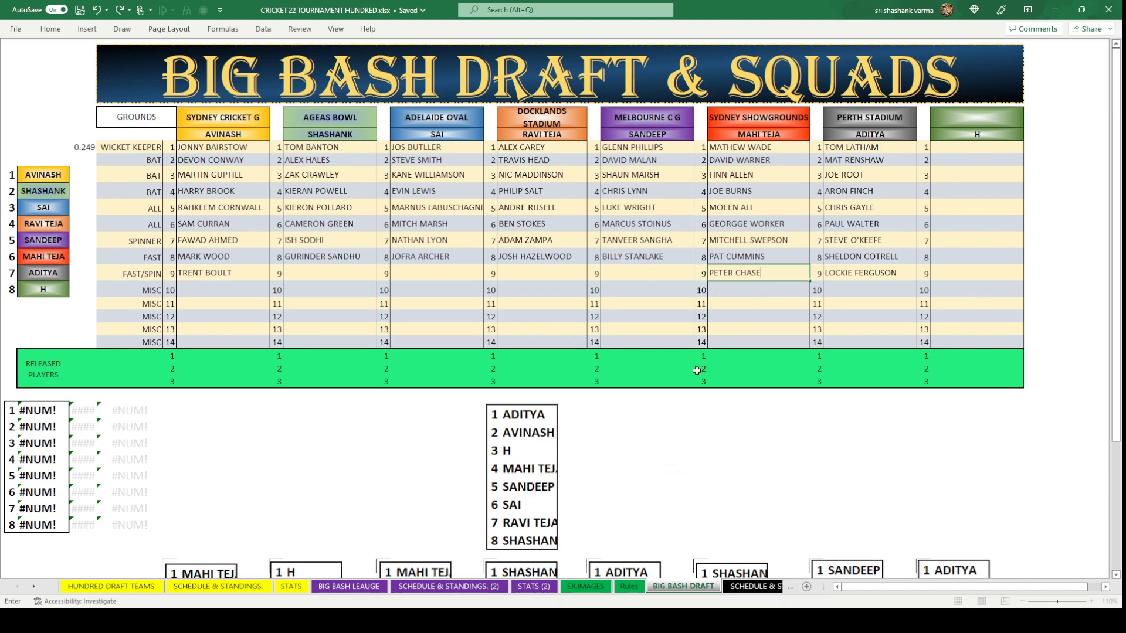
{"action": "left_click", "coordinate": [651, 275]}
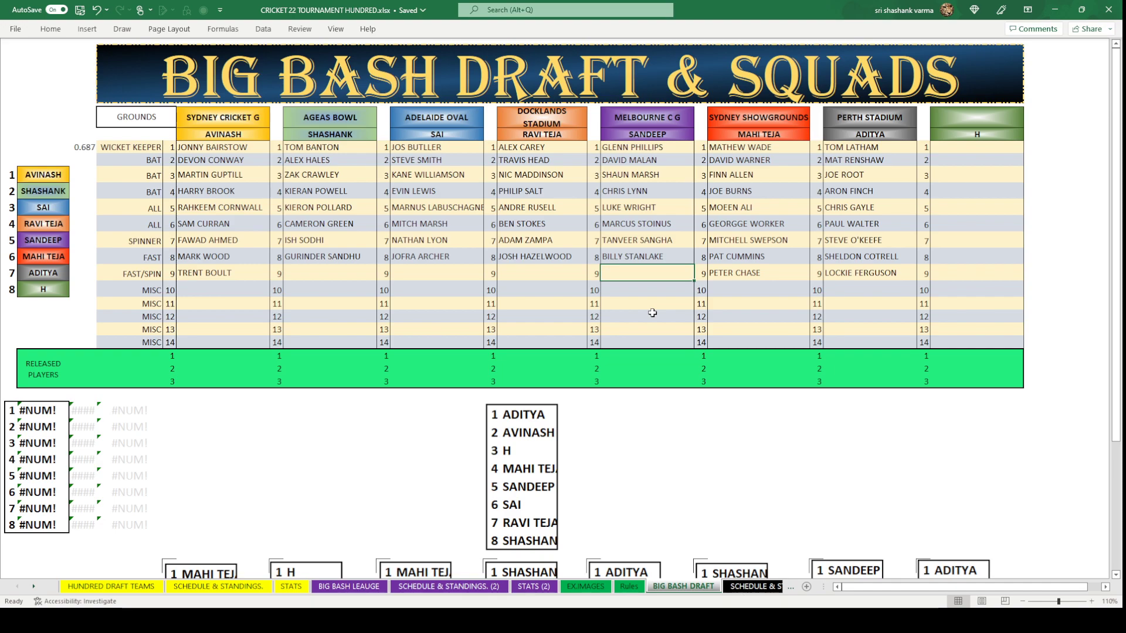
Enter TIM SOUTHEE as Sandeep's FAST/SPIN pick.
{"action": "type", "text": "TI"}
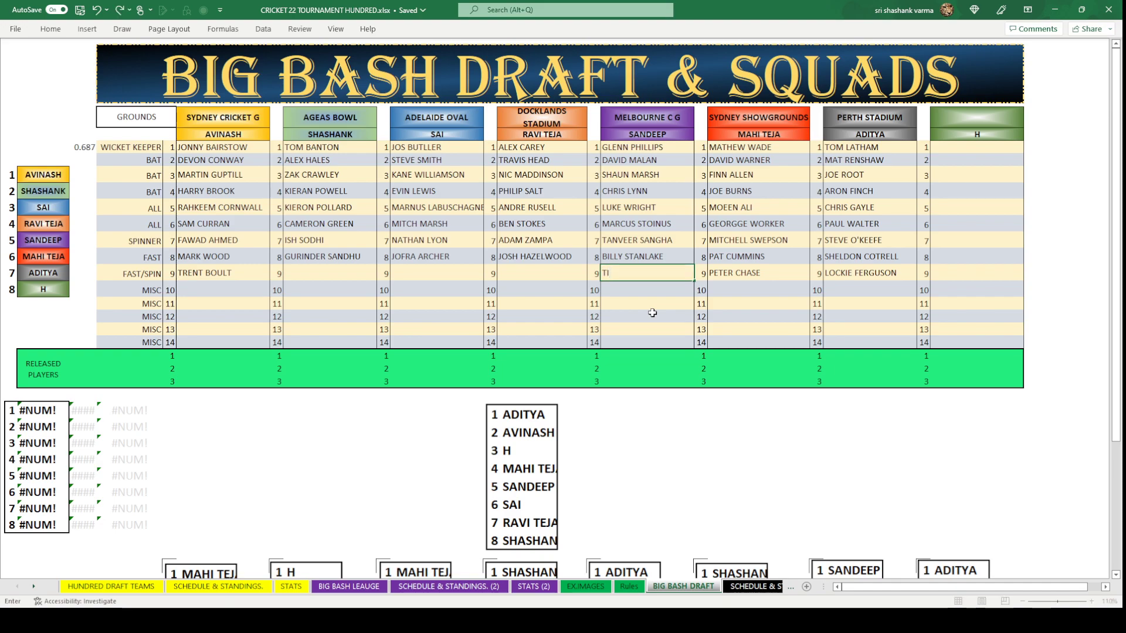
{"action": "type", "text": "M SOUTHEE"}
{"action": "left_click", "coordinate": [652, 313]}
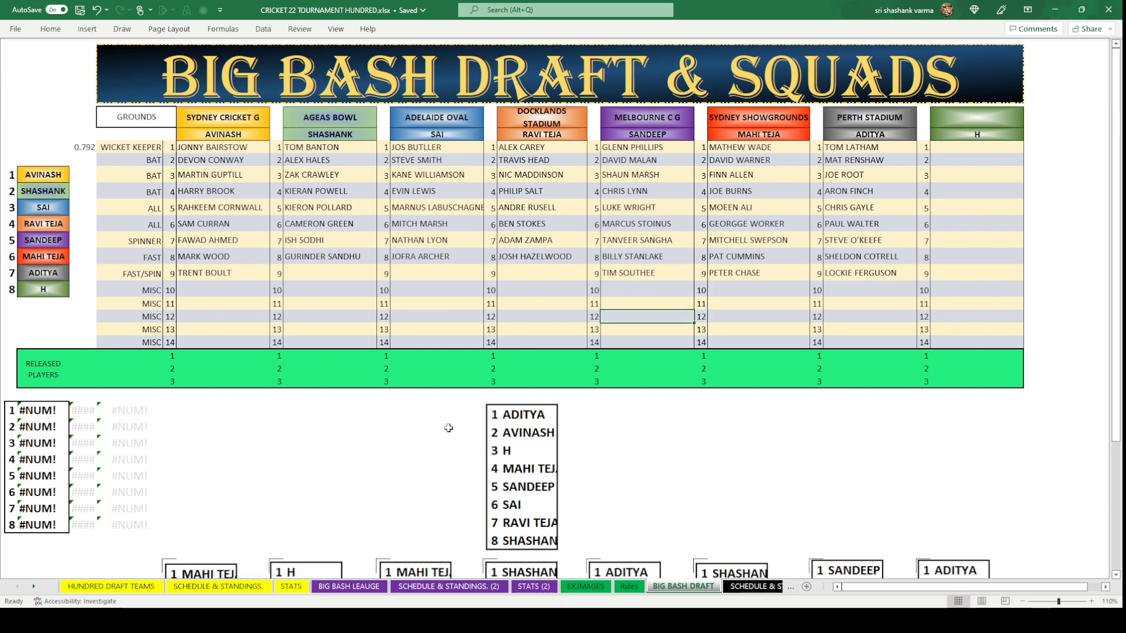
{"action": "left_click", "coordinate": [427, 271]}
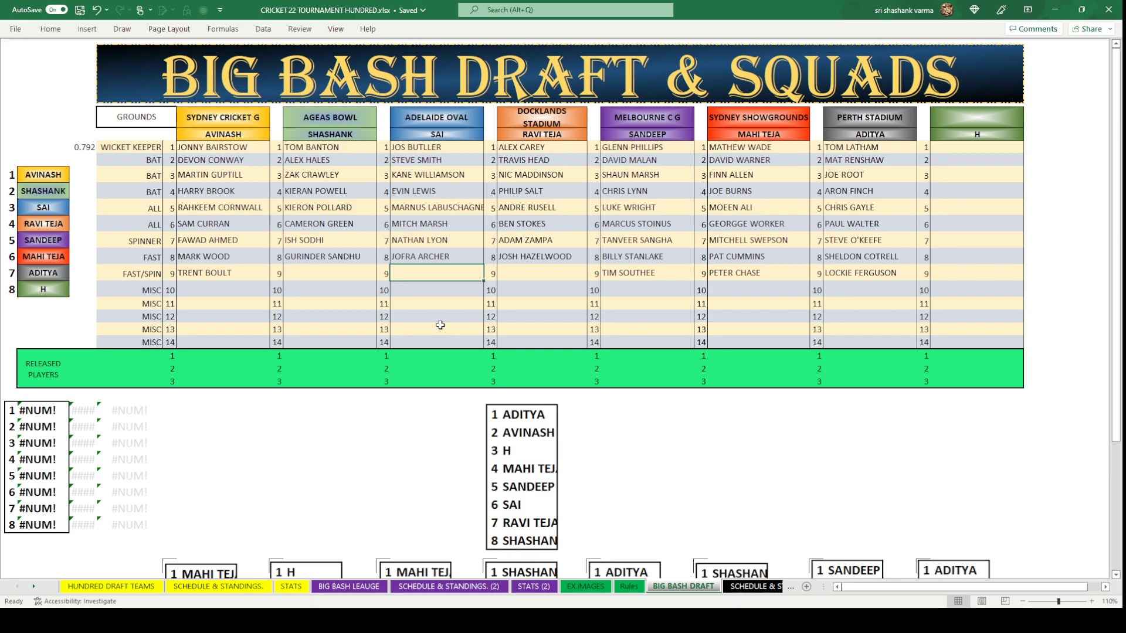
Copy MITCHELL STARC from Chandra's list on HUNDRED DRAFT TEAMS into Sai's FAST/SPIN cell.
{"action": "left_click", "coordinate": [349, 587]}
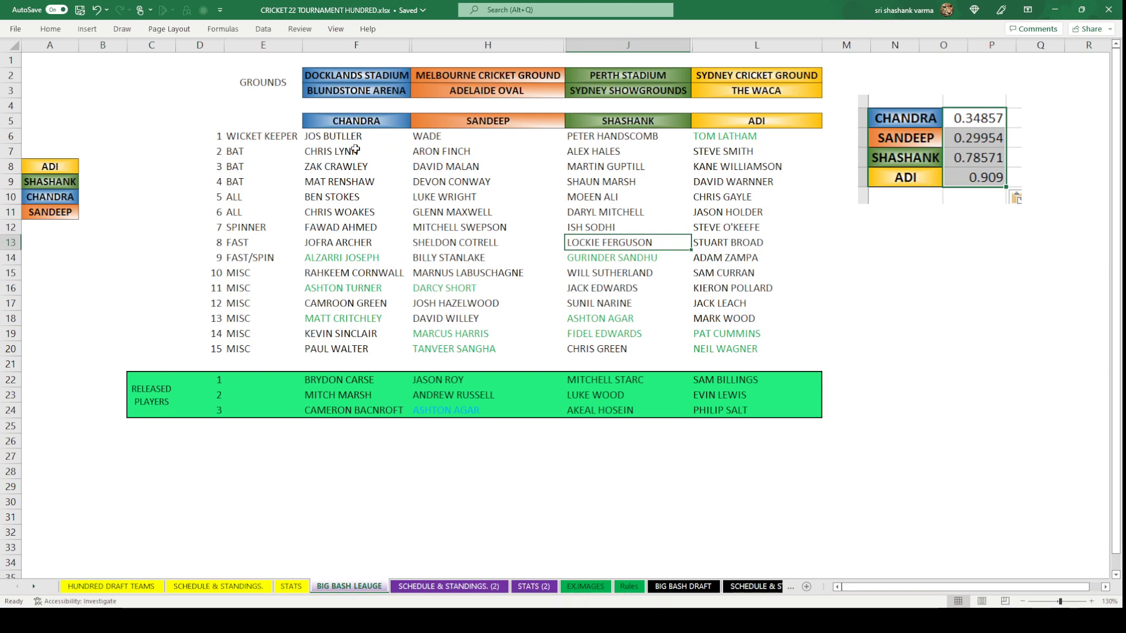
{"action": "left_click", "coordinate": [141, 587]}
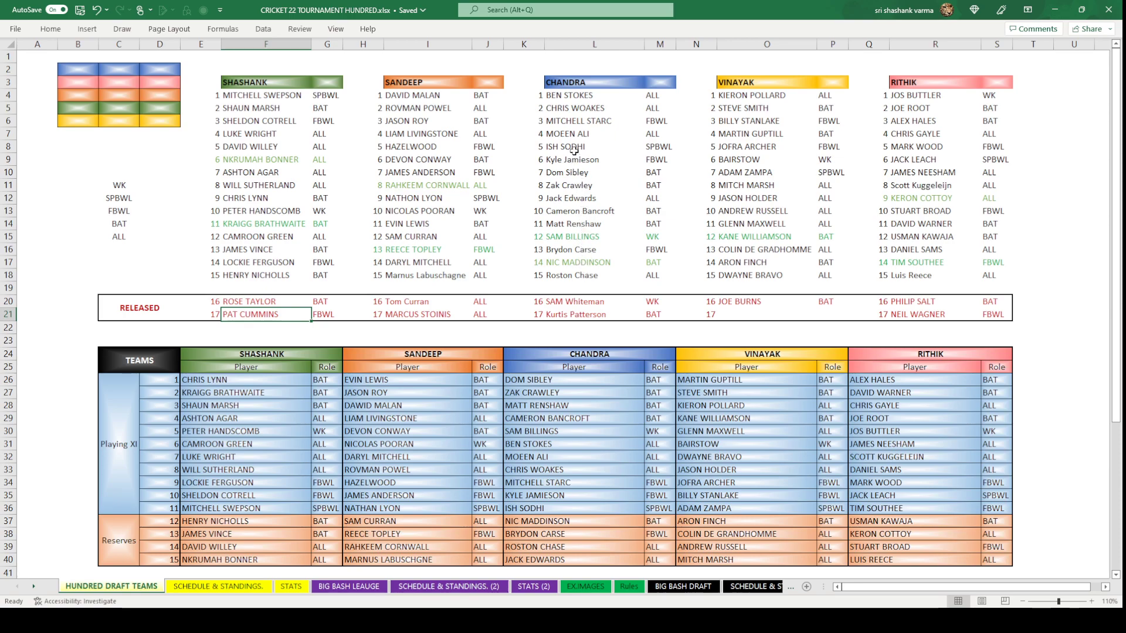
{"action": "left_click", "coordinate": [580, 123]}
{"action": "key", "text": "ctrl+c"}
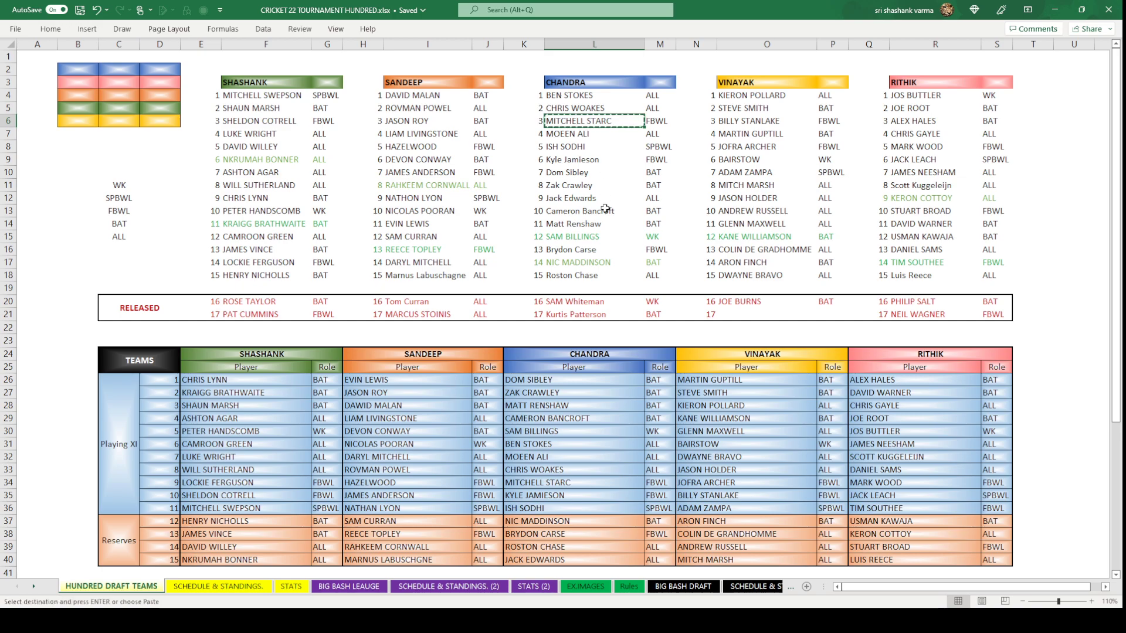
{"action": "left_click", "coordinate": [682, 586]}
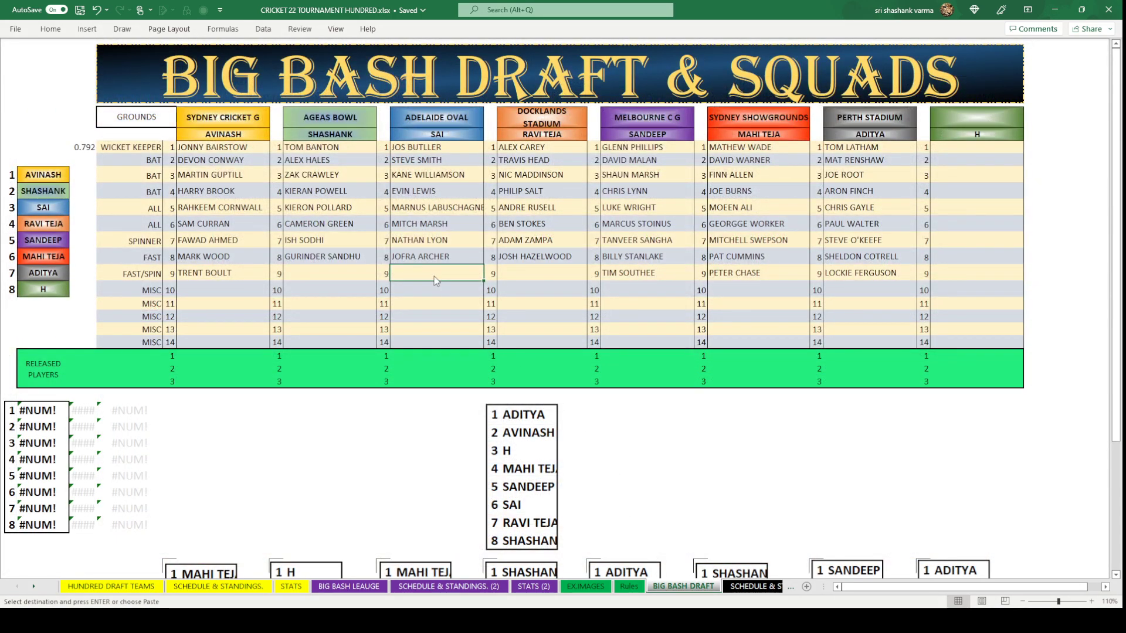
{"action": "key", "text": "ctrl+v"}
{"action": "left_click", "coordinate": [478, 316]}
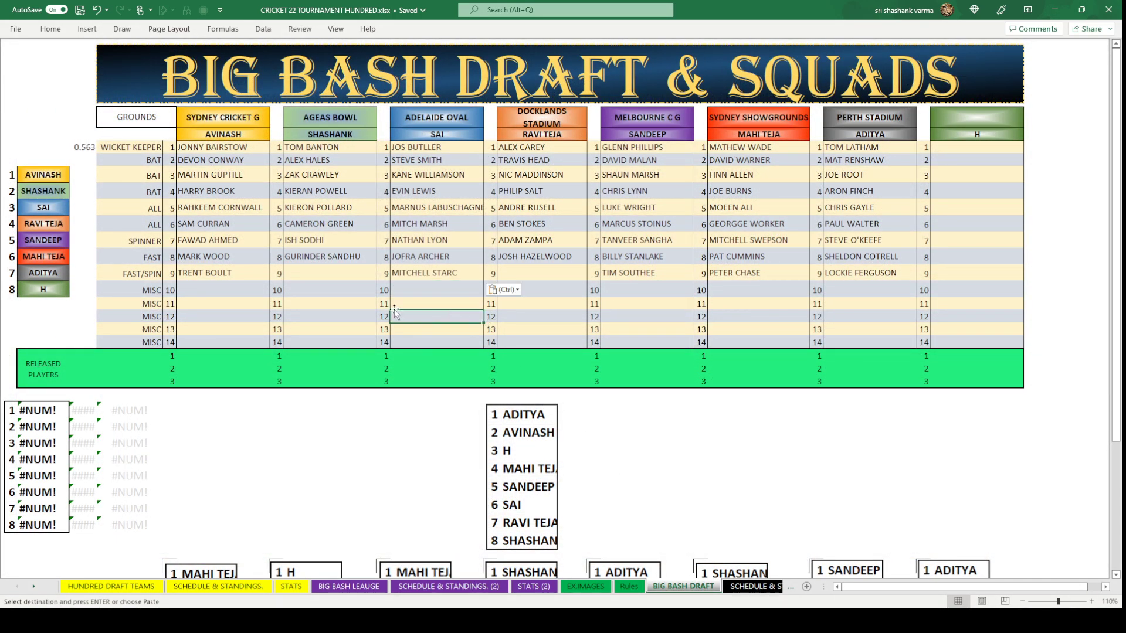
Type REECE TOPLEY for Shashank, then delete it to leave his FAST/SPIN pick empty.
{"action": "left_click", "coordinate": [333, 274]}
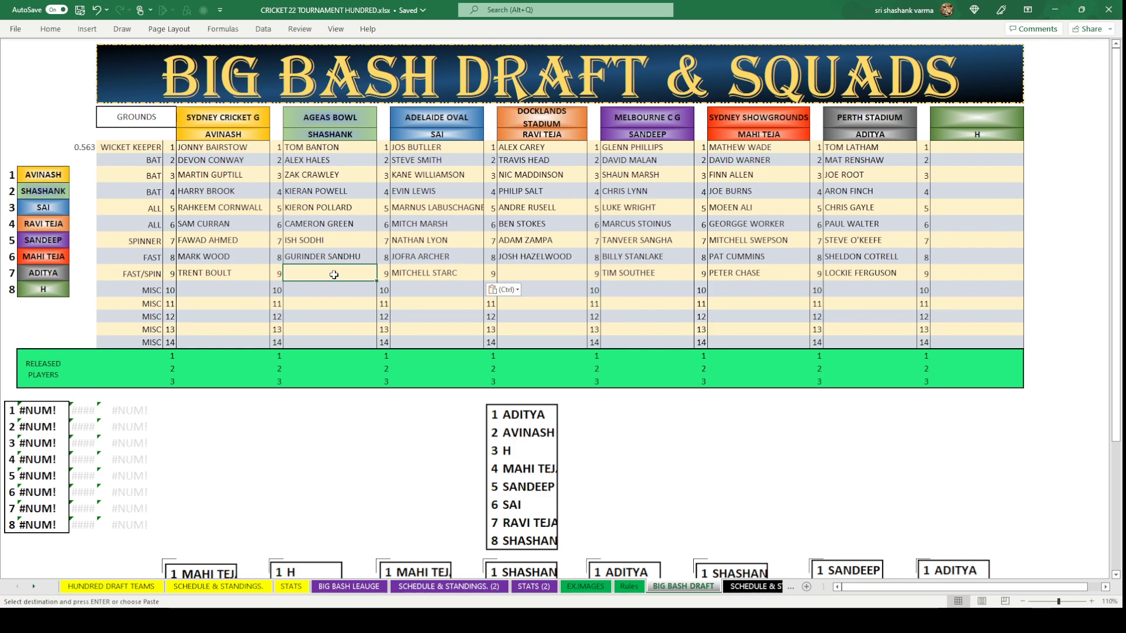
{"action": "type", "text": "REE"}
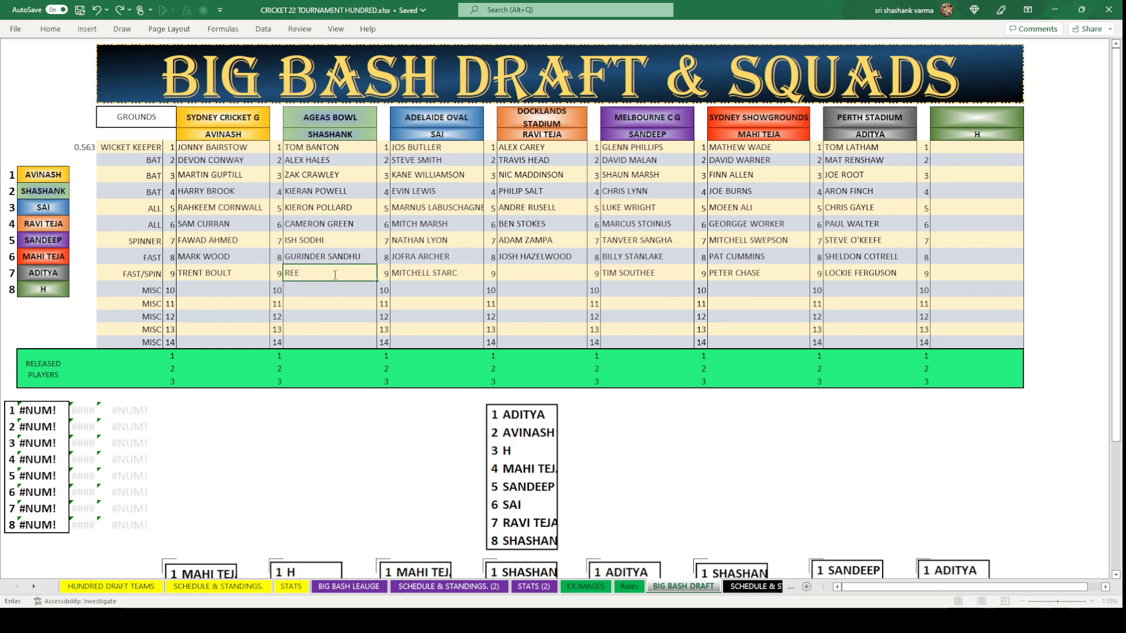
{"action": "type", "text": "CE TOPLEY"}
{"action": "left_click", "coordinate": [353, 309]}
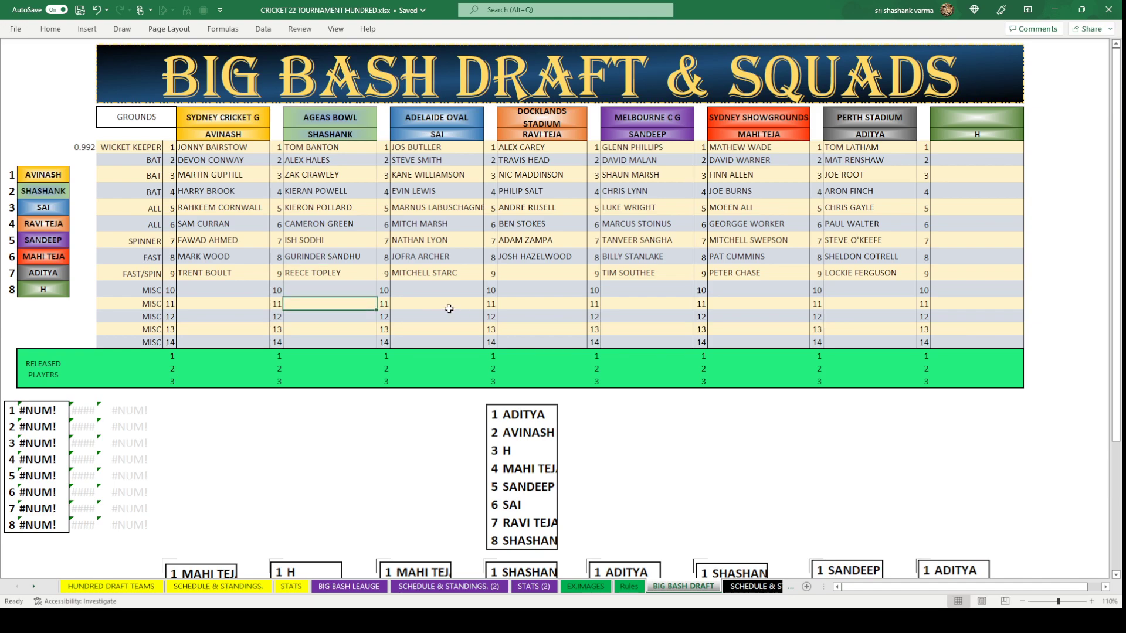
{"action": "left_click", "coordinate": [303, 276]}
{"action": "key", "text": "Delete"}
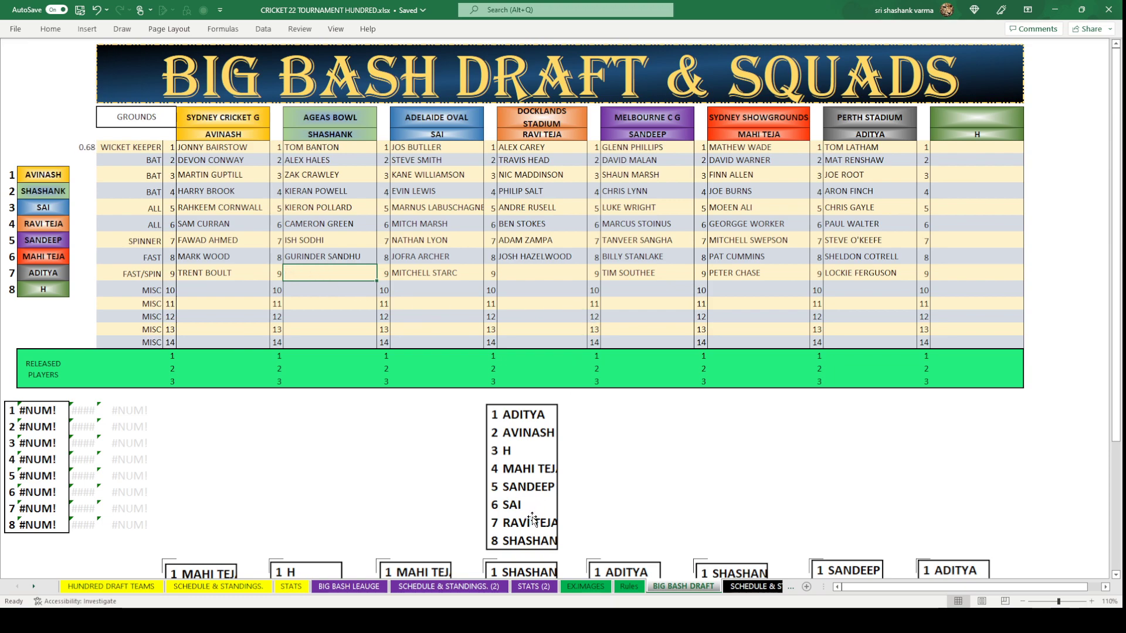
{"action": "left_click", "coordinate": [558, 276]}
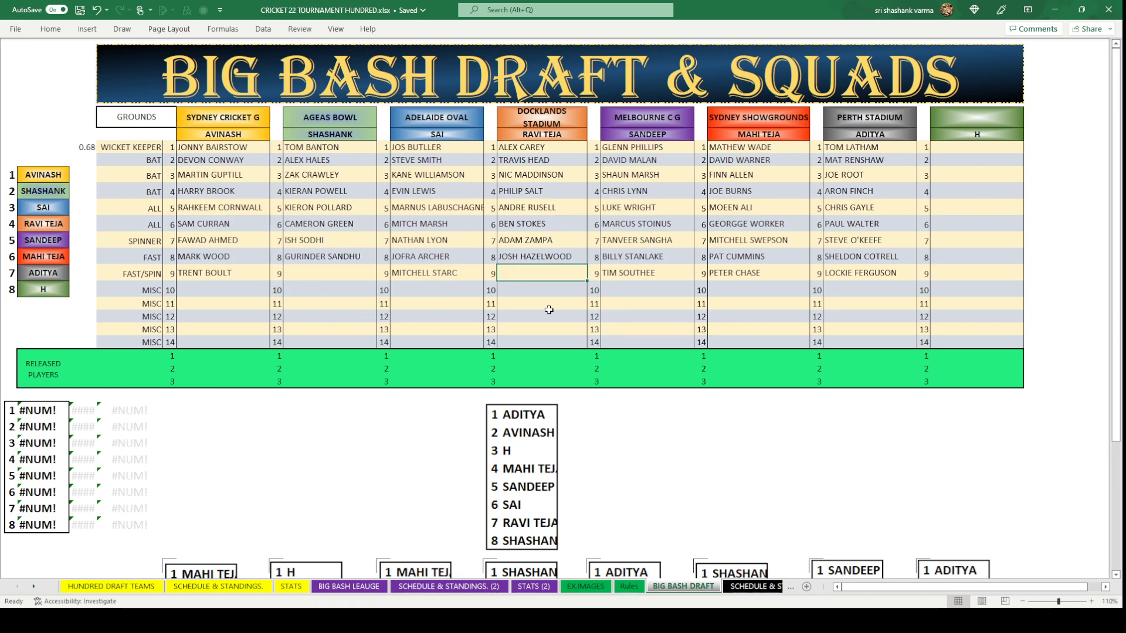
{"action": "left_click", "coordinate": [703, 486]}
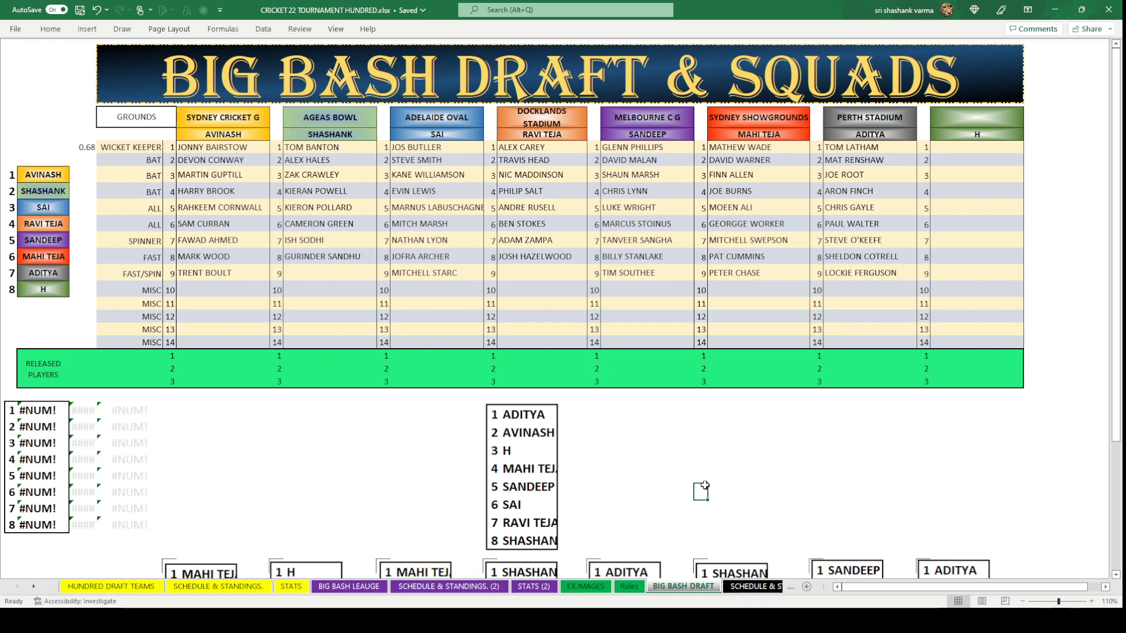
{"action": "left_click", "coordinate": [529, 268]}
{"action": "type", "text": "TYM"}
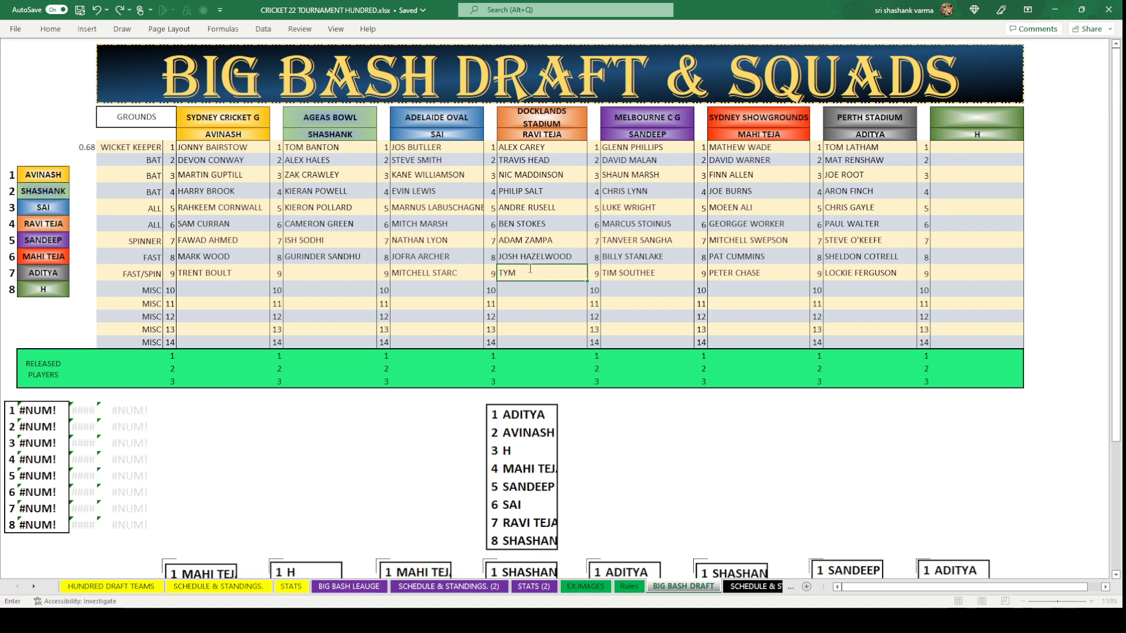
{"action": "type", "text": "AL MILLS"}
{"action": "key", "text": "Return"}
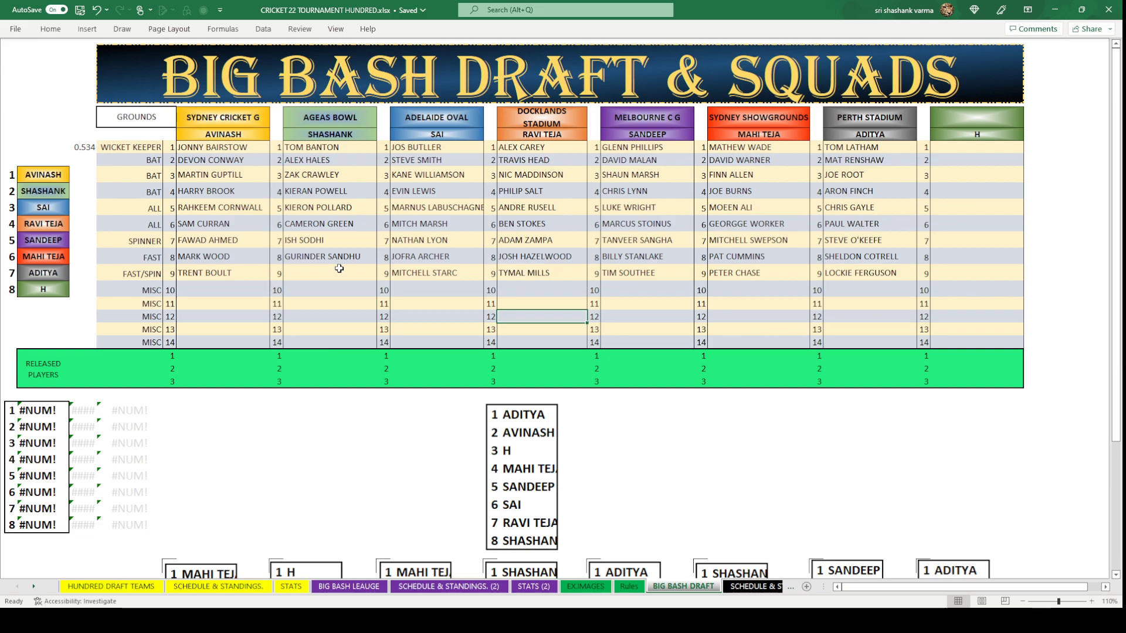
{"action": "left_click", "coordinate": [339, 268]}
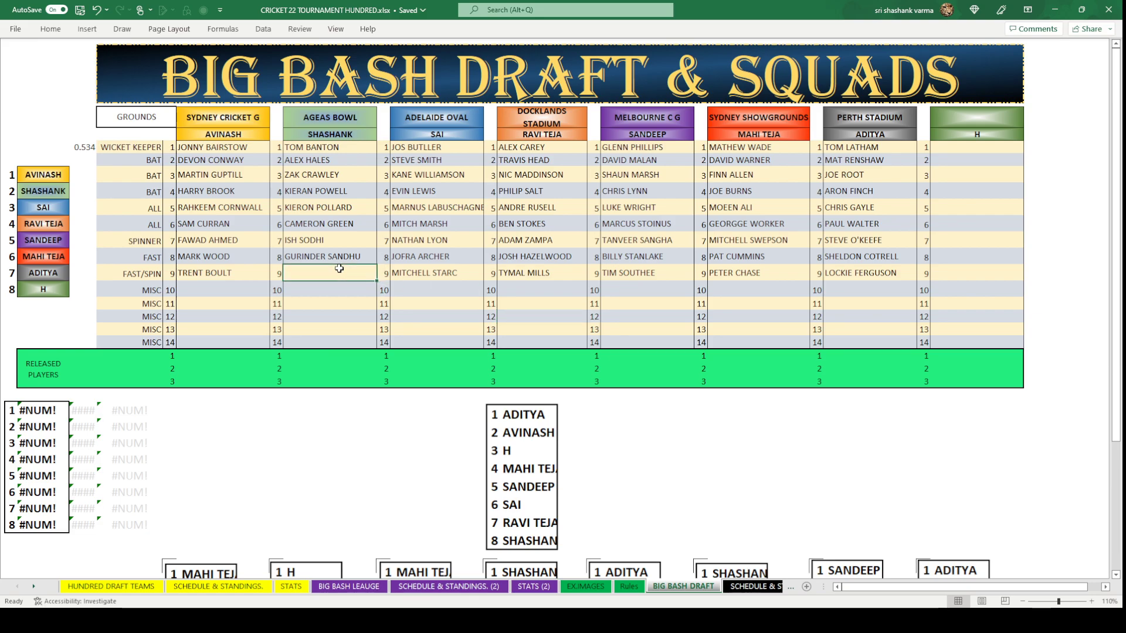
{"action": "type", "text": "REECE "}
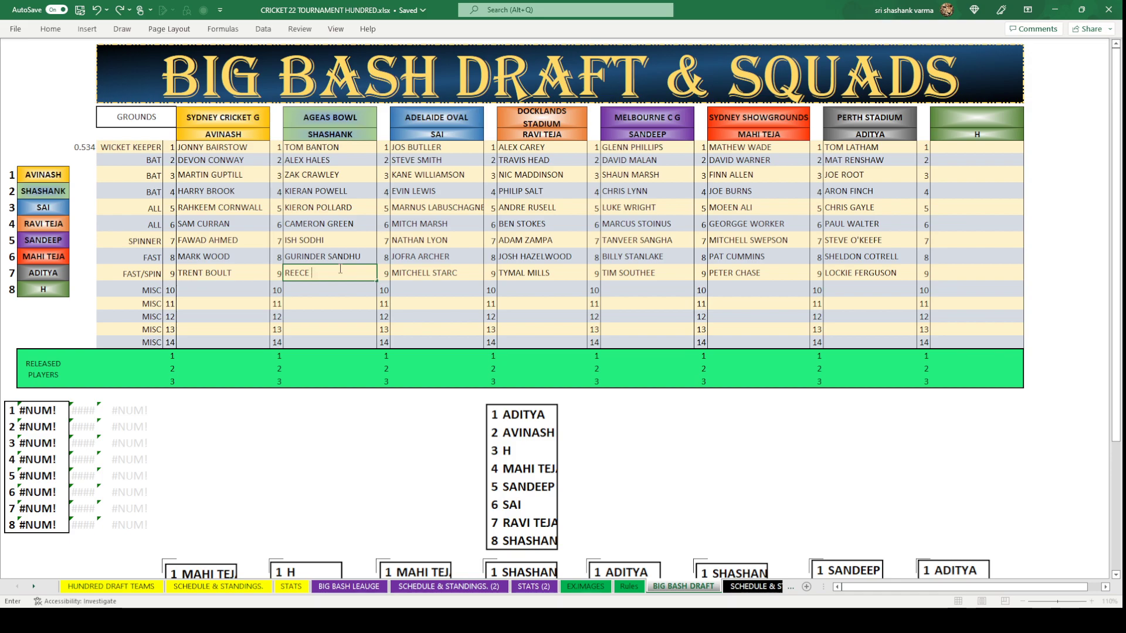
{"action": "type", "text": "TOPLEY"}
{"action": "key", "text": "Return"}
{"action": "left_click", "coordinate": [531, 452]}
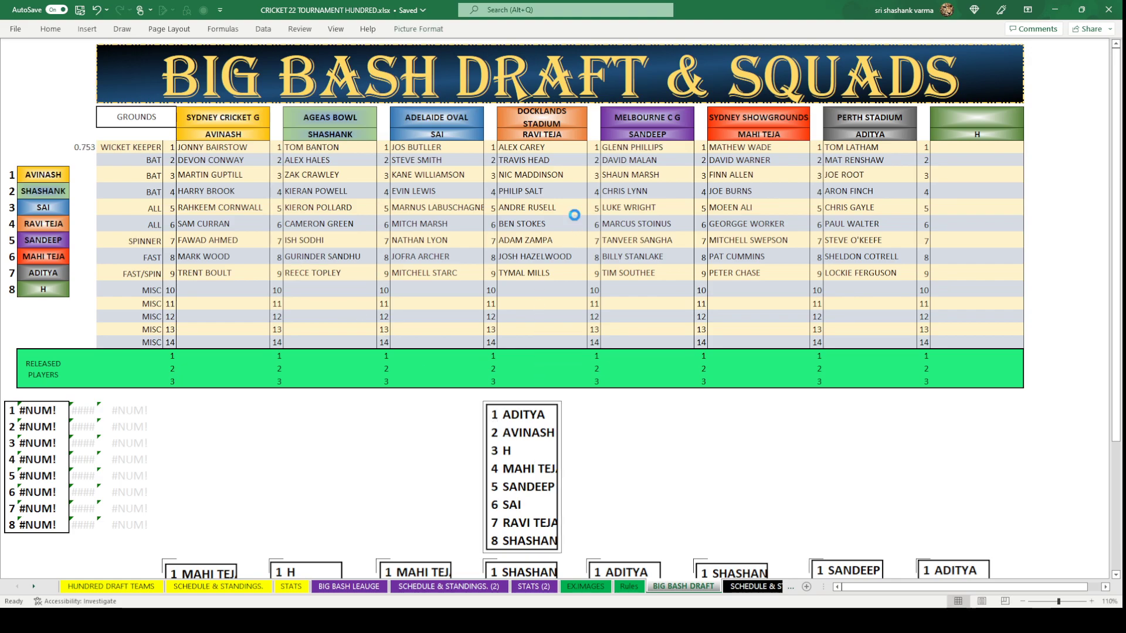
Paste the previous team-order picture into slot 10 of the order history.
{"action": "key", "text": "Escape"}
{"action": "scroll", "coordinate": [574, 234], "scroll_direction": "down", "scroll_amount": 8}
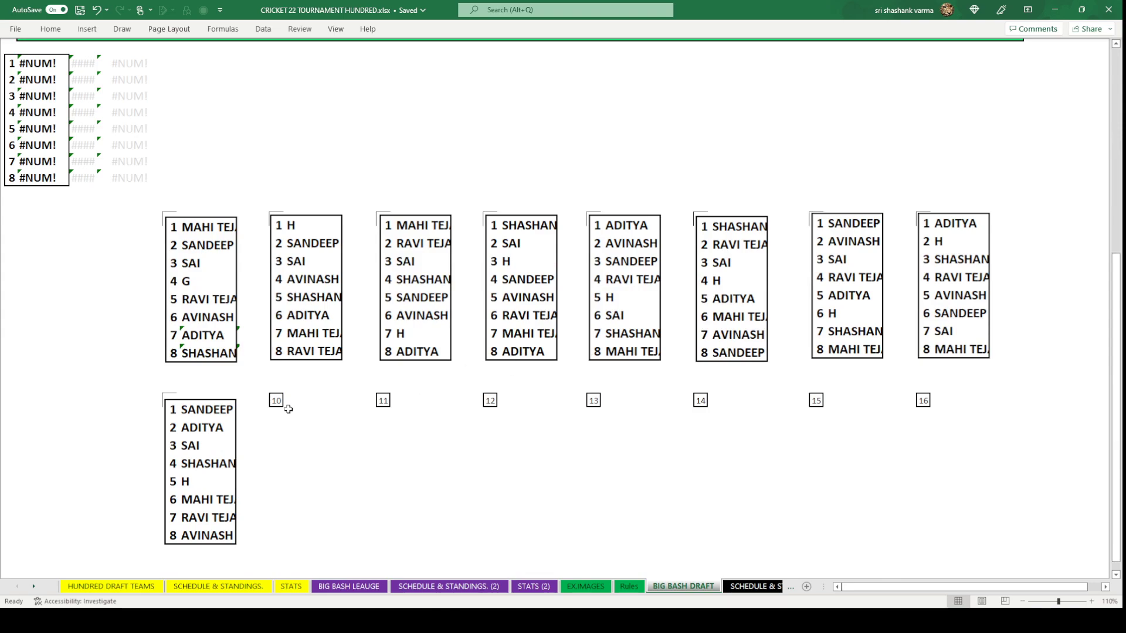
{"action": "left_click", "coordinate": [288, 408]}
{"action": "key", "text": "ctrl+v"}
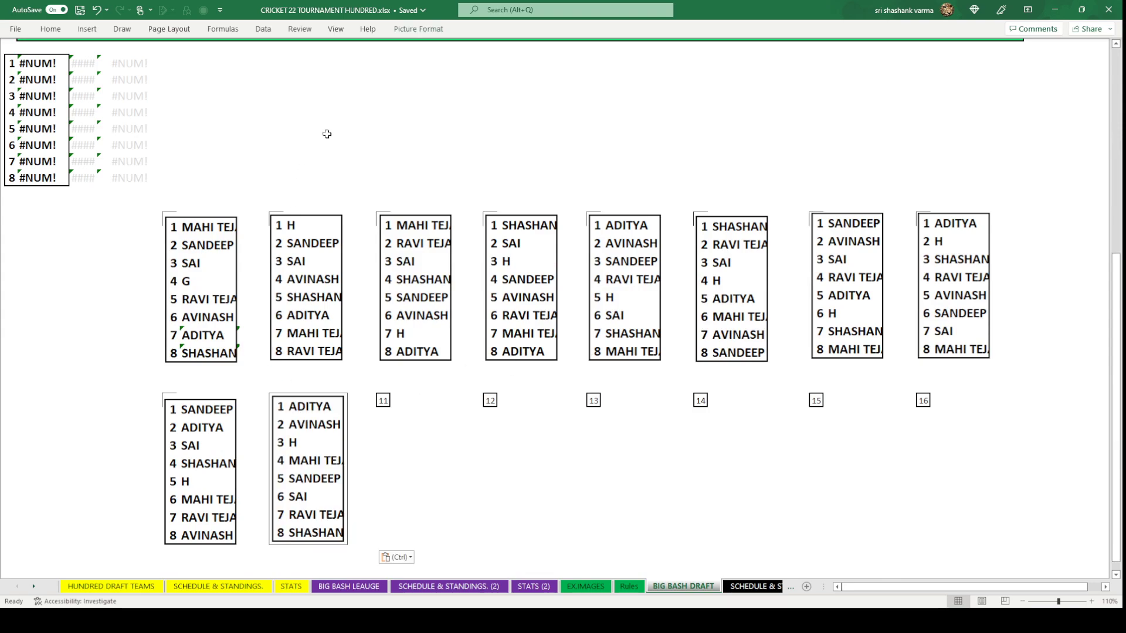
{"action": "scroll", "coordinate": [527, 160], "scroll_direction": "up", "scroll_amount": 8}
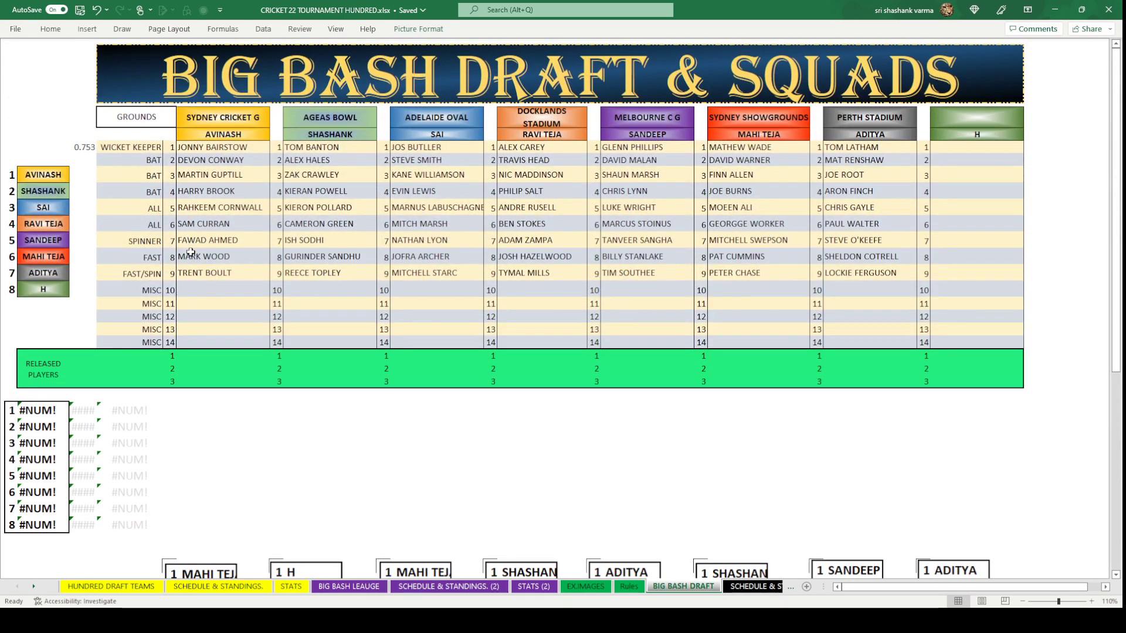
Copy the random-number formula beside the eight teams and paste a snapshot of the new order.
{"action": "left_click", "coordinate": [85, 150]}
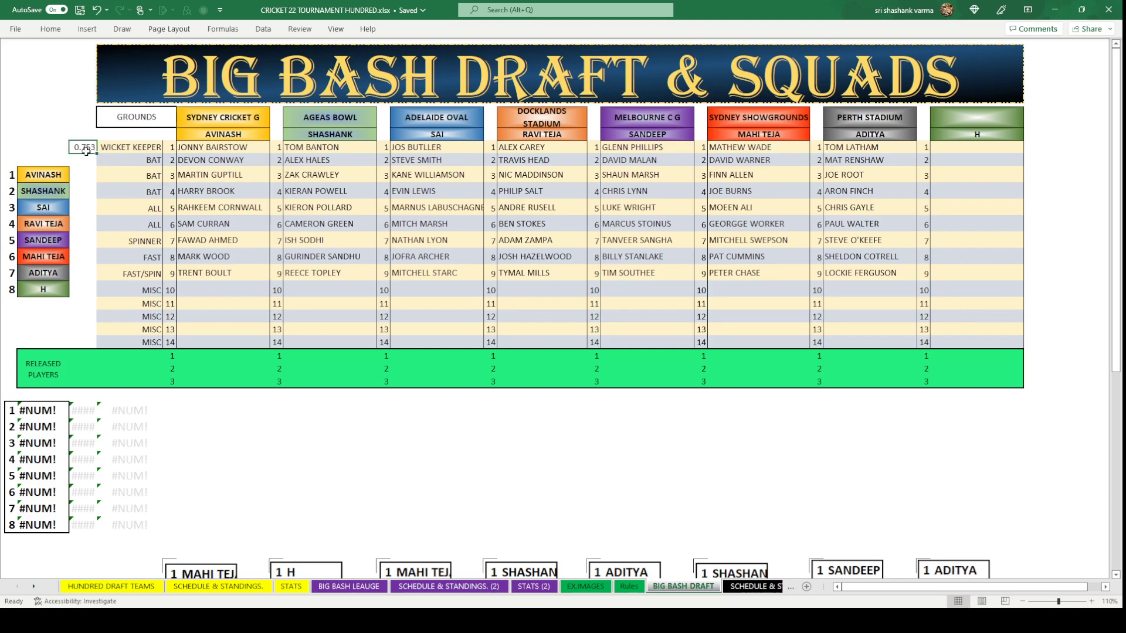
{"action": "key", "text": "ctrl+c"}
{"action": "left_click_drag", "start_coordinate": [86, 175], "coordinate": [86, 289]}
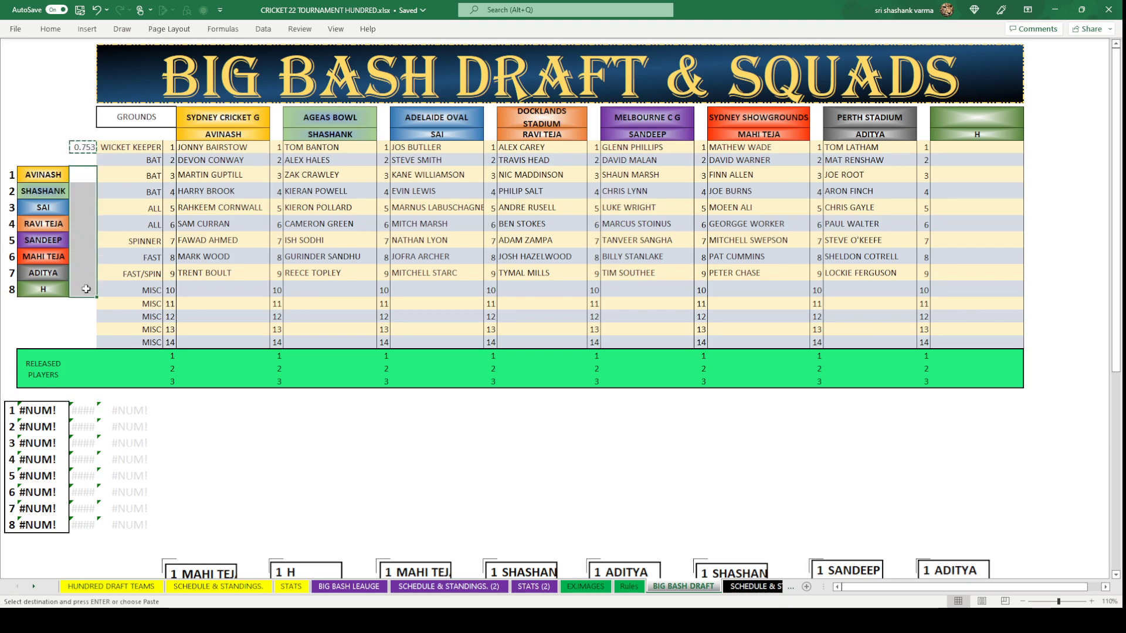
{"action": "key", "text": "ctrl+v"}
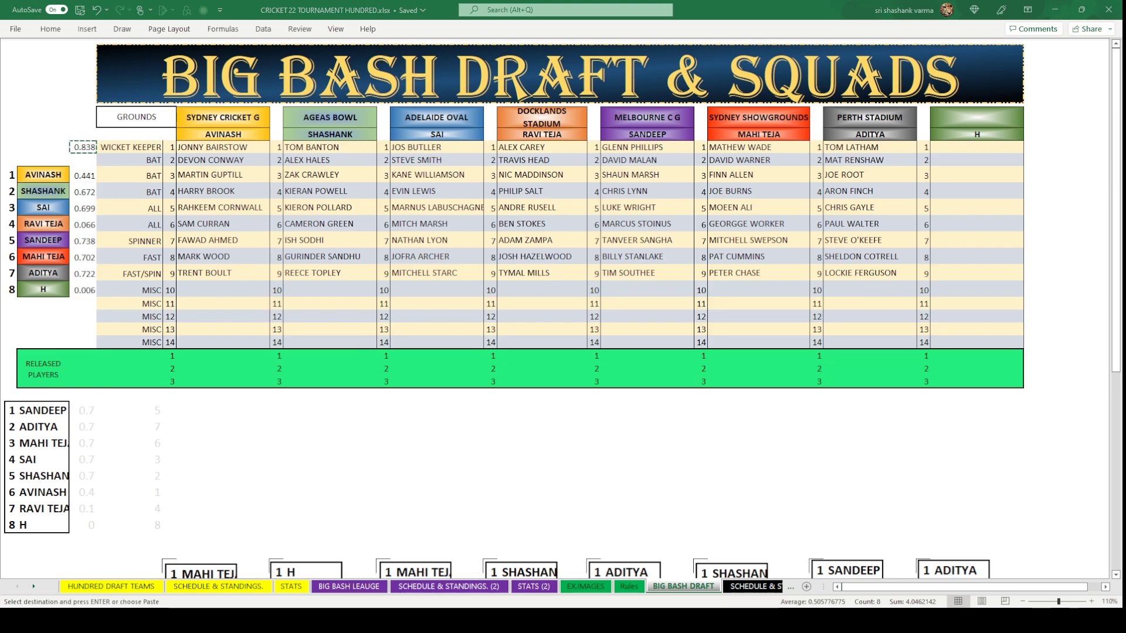
{"action": "key", "text": "Escape"}
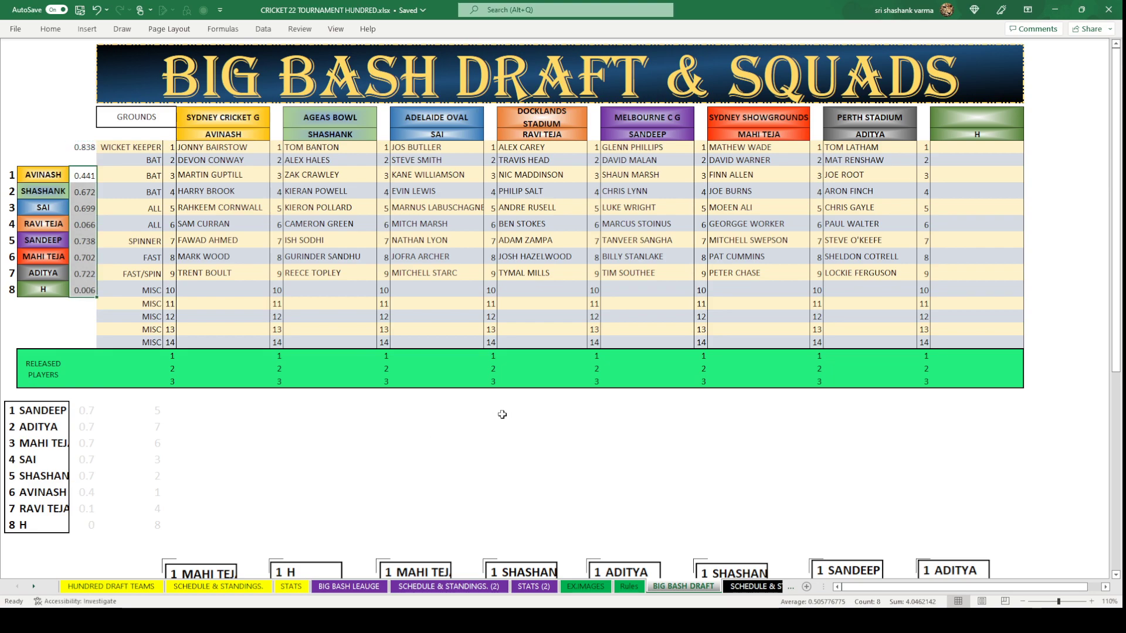
{"action": "left_click", "coordinate": [494, 409]}
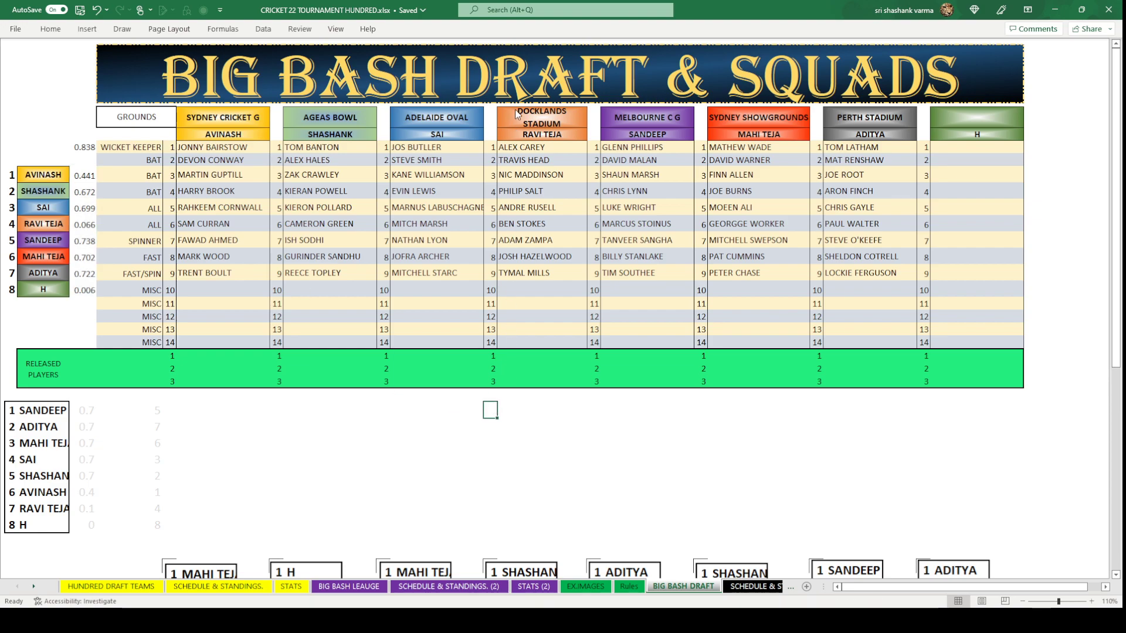
{"action": "key", "text": "ctrl+v"}
Clear the eight random values and select SANDEEP's empty round-10 slot.
{"action": "left_click", "coordinate": [85, 179]}
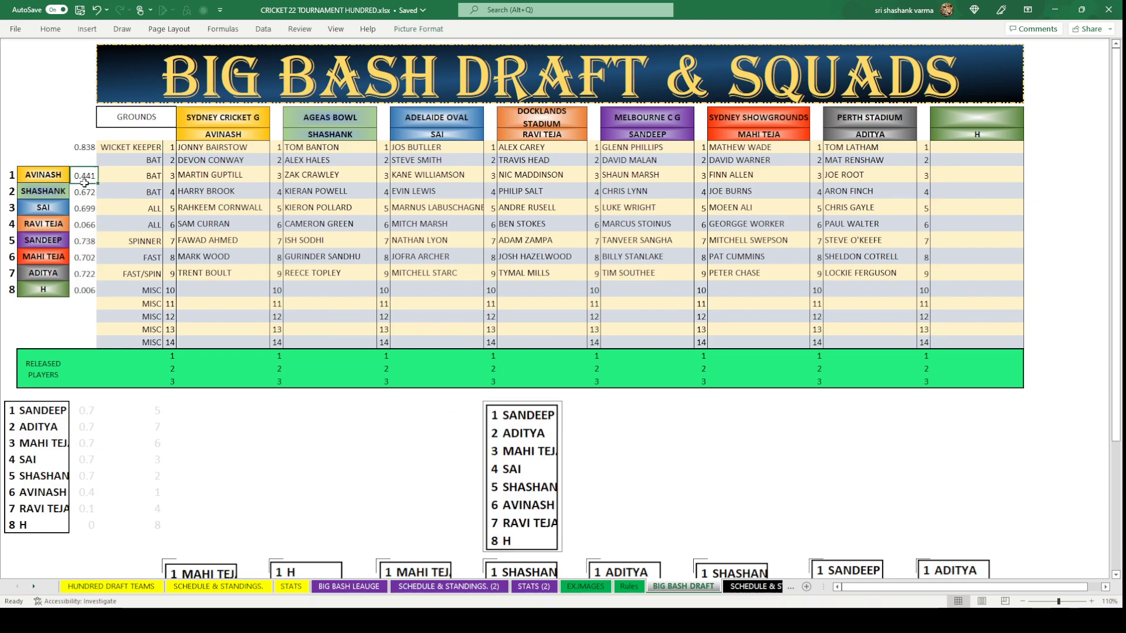
{"action": "left_click_drag", "start_coordinate": [85, 183], "coordinate": [84, 290]}
{"action": "key", "text": "Delete"}
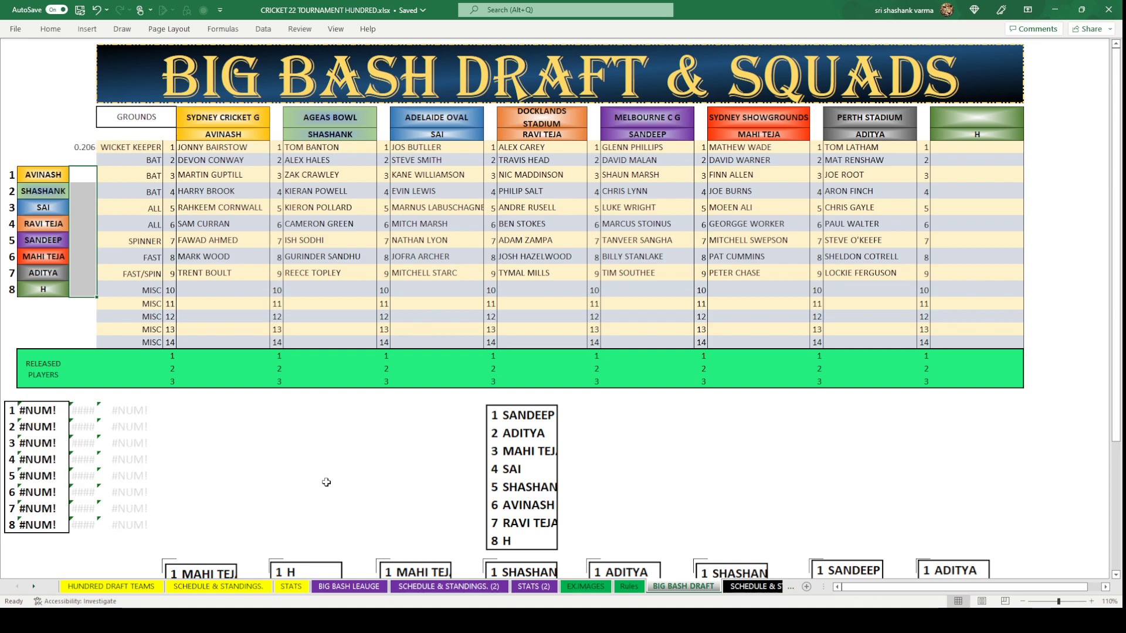
{"action": "left_click", "coordinate": [340, 457]}
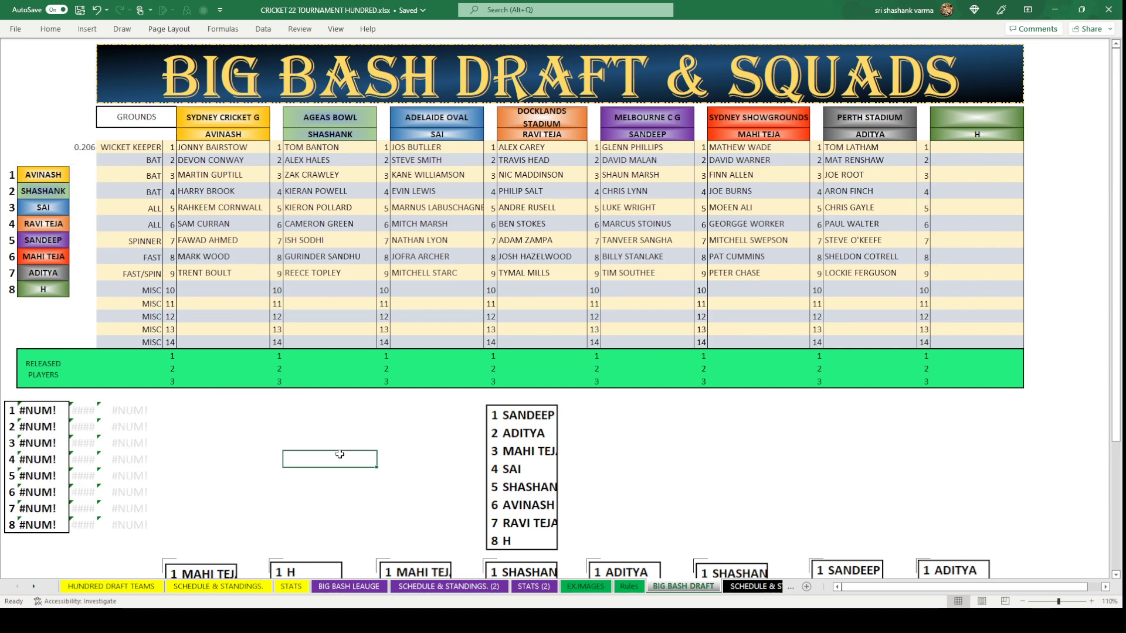
{"action": "left_click", "coordinate": [642, 283]}
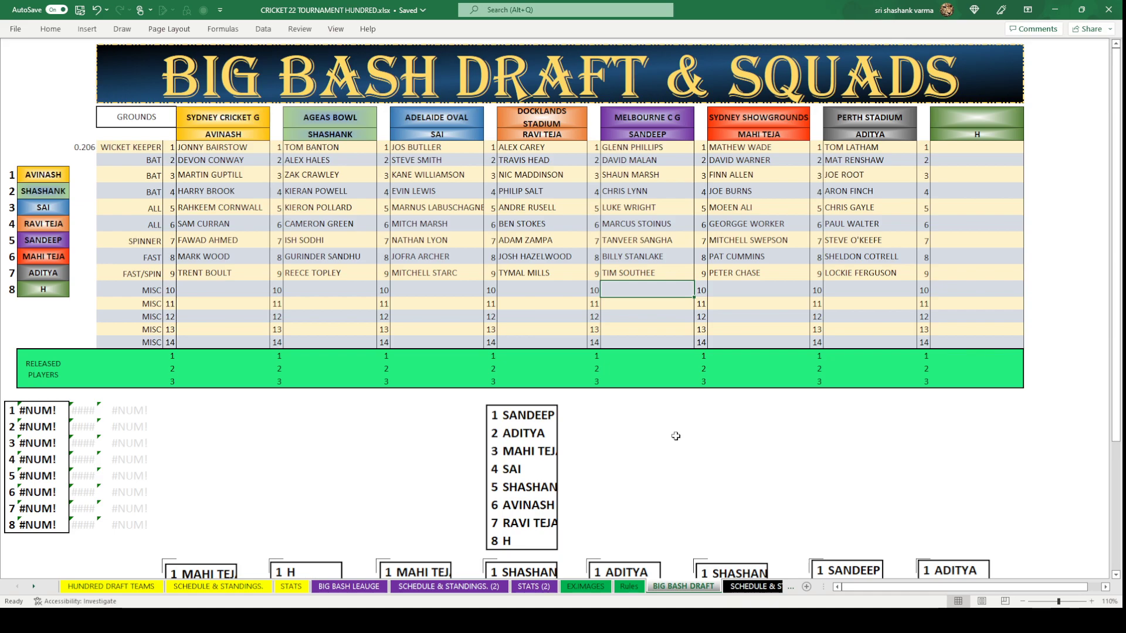
{"action": "left_click", "coordinate": [350, 587]}
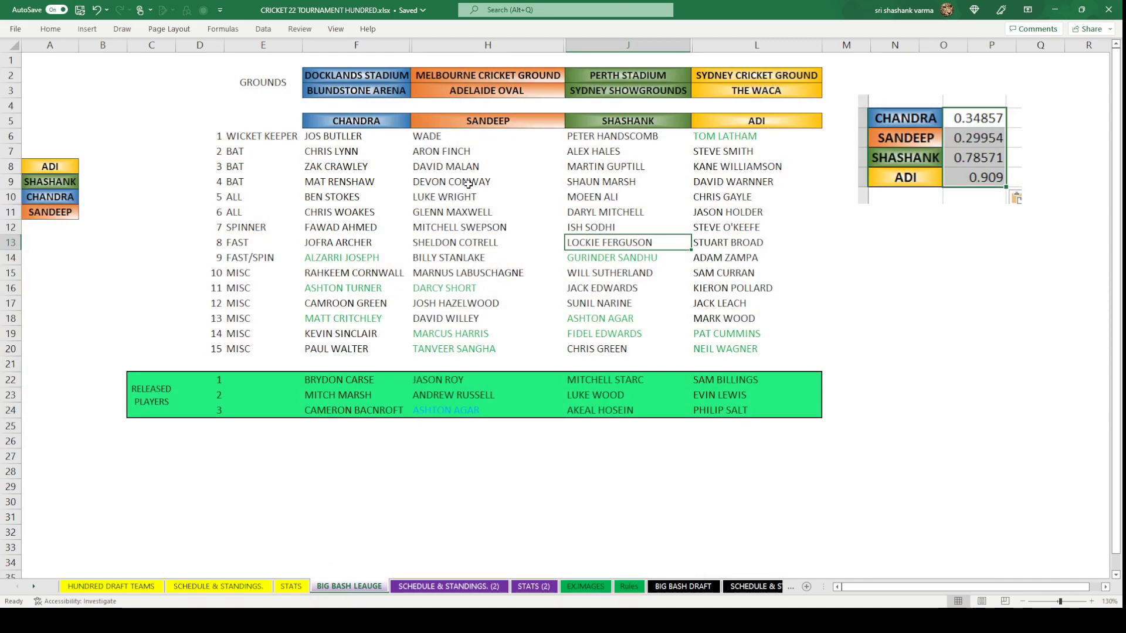
Copy DAVID WILLEY from the league sheet into SANDEEP's round-10 slot.
{"action": "left_click", "coordinate": [467, 315]}
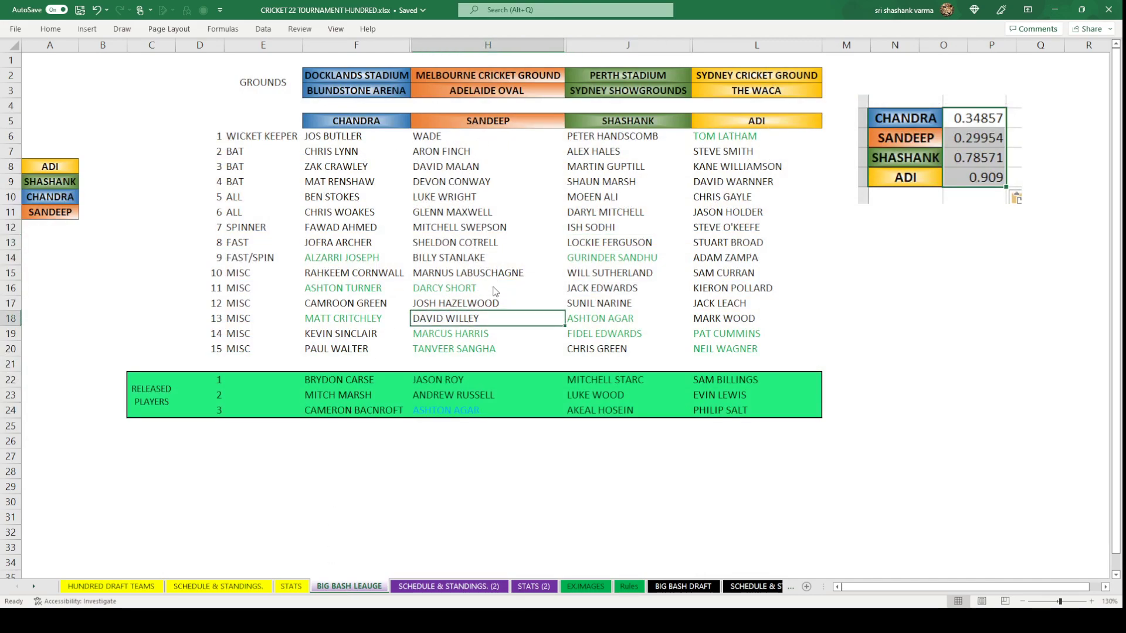
{"action": "key", "text": "ctrl+c"}
{"action": "left_click", "coordinate": [683, 586]}
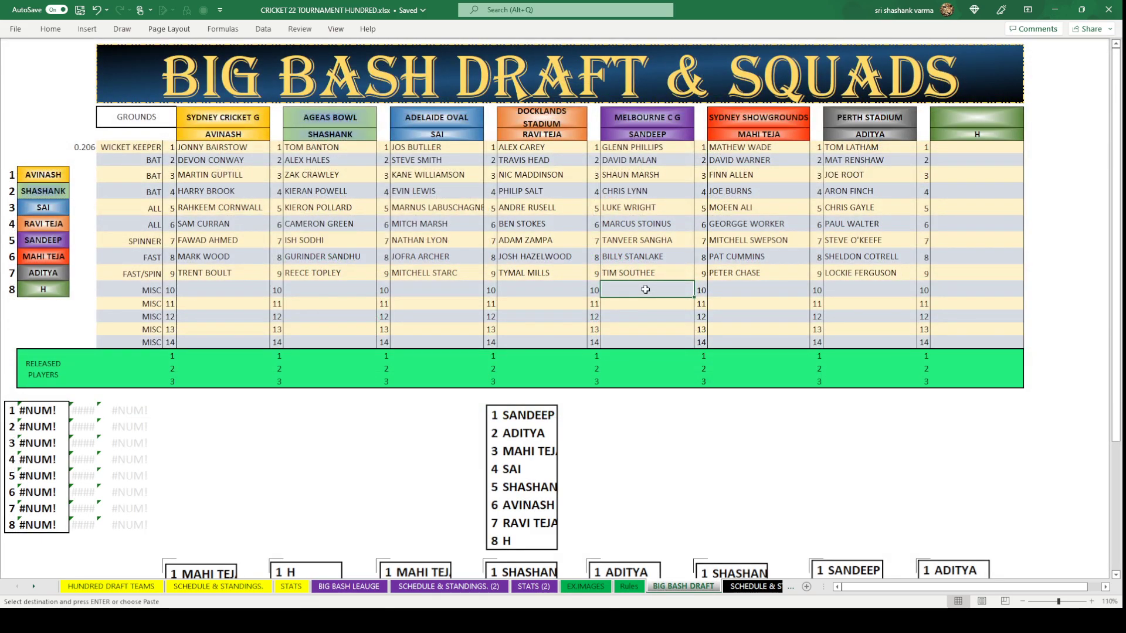
{"action": "key", "text": "ctrl+v"}
{"action": "left_click", "coordinate": [660, 494]}
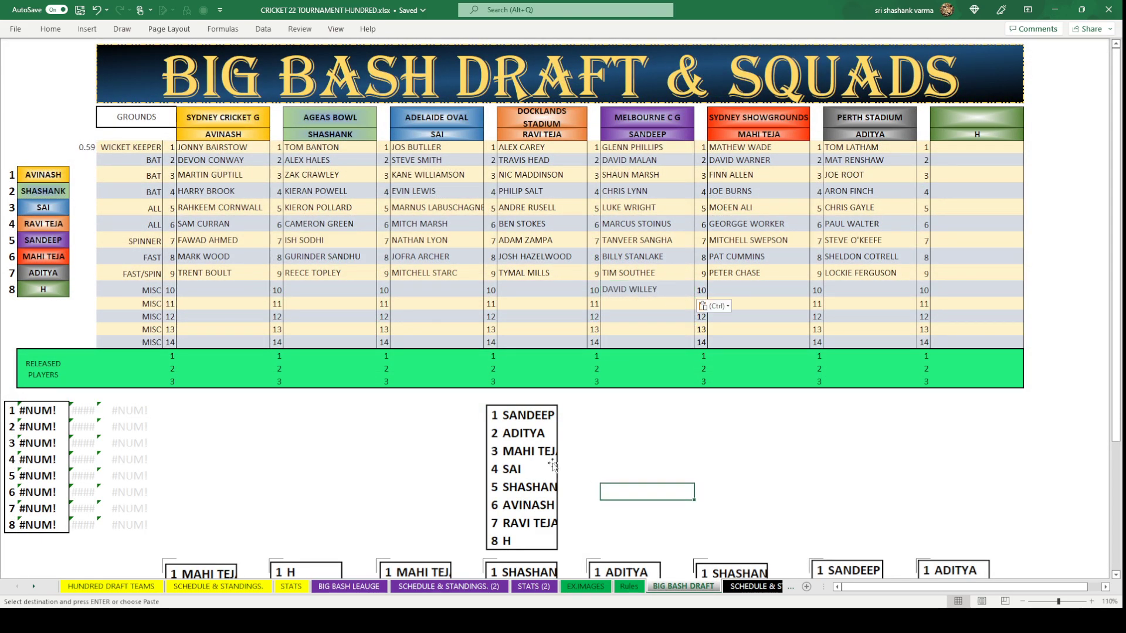
Copy JASON HOLDER from the league sheet into ADITYA's round-10 slot.
{"action": "left_click", "coordinate": [859, 292]}
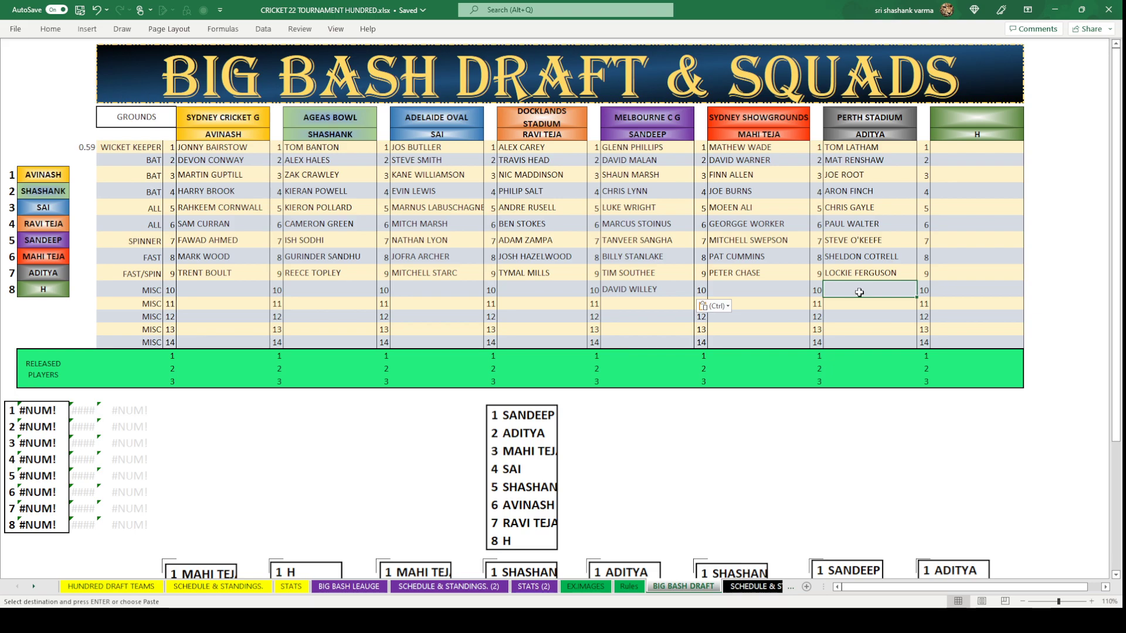
{"action": "left_click", "coordinate": [349, 586]}
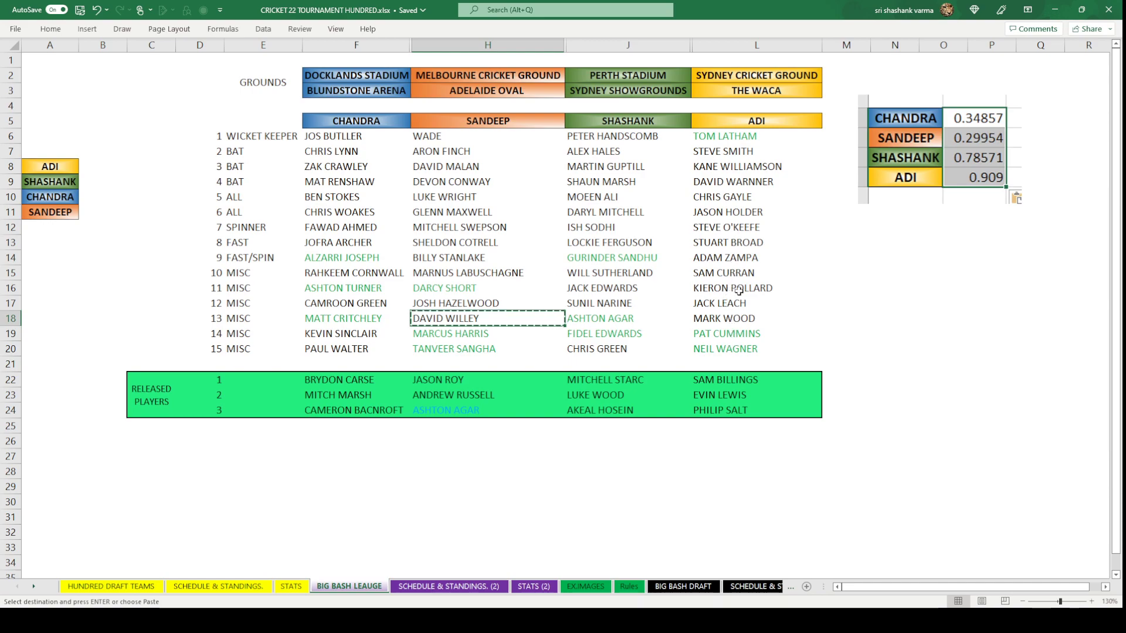
{"action": "left_click", "coordinate": [728, 212]}
{"action": "key", "text": "ctrl+c"}
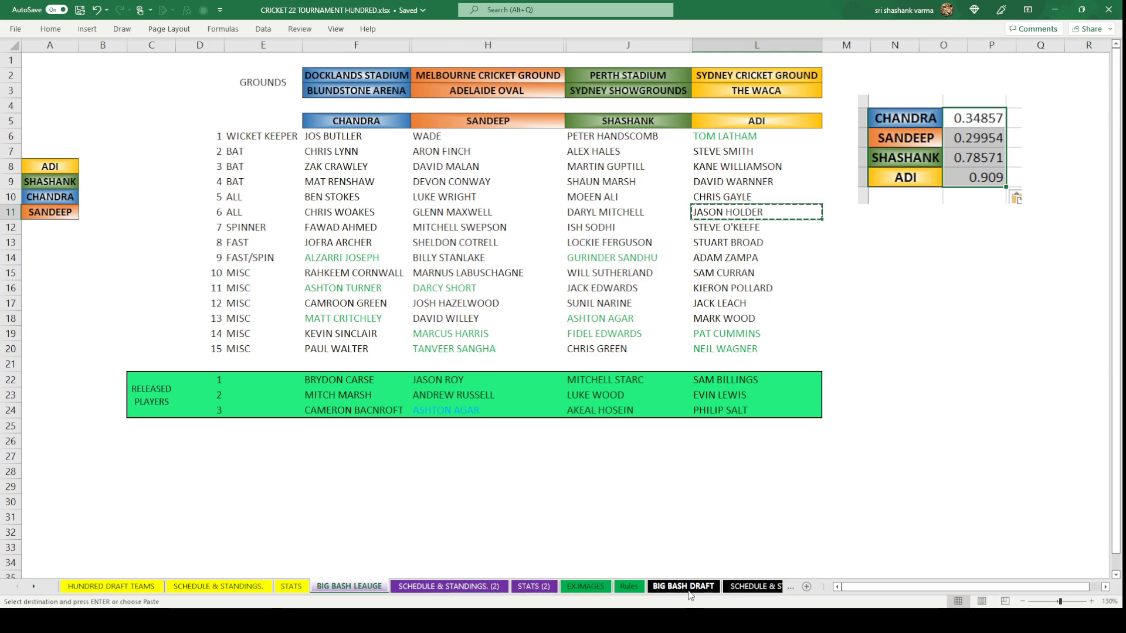
{"action": "left_click", "coordinate": [684, 587]}
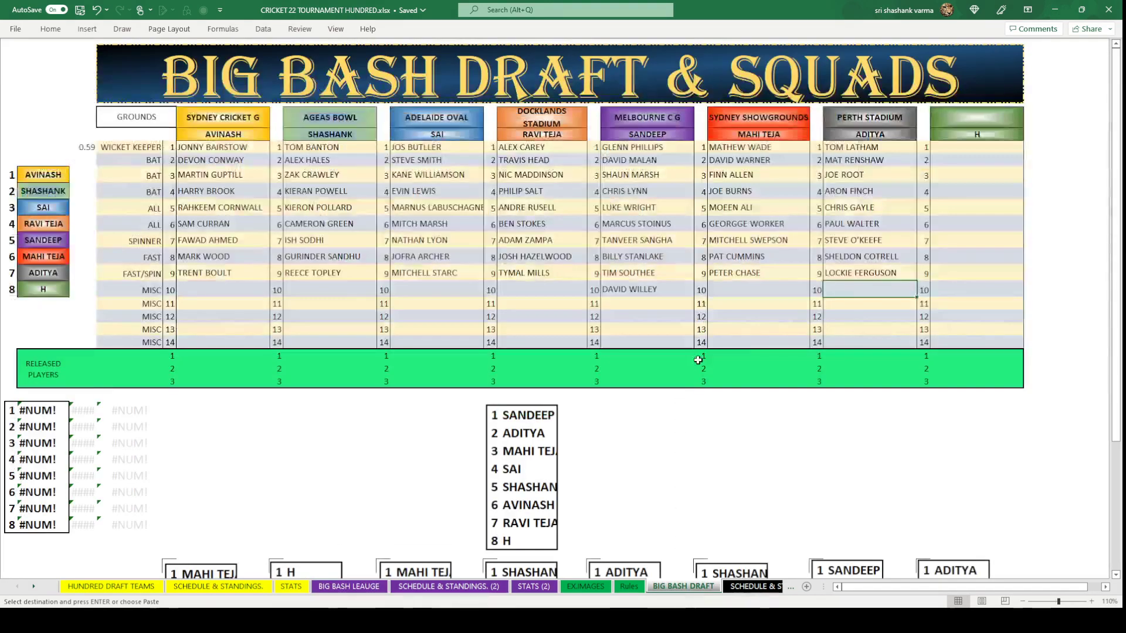
{"action": "key", "text": "ctrl+v"}
{"action": "left_click", "coordinate": [906, 315]}
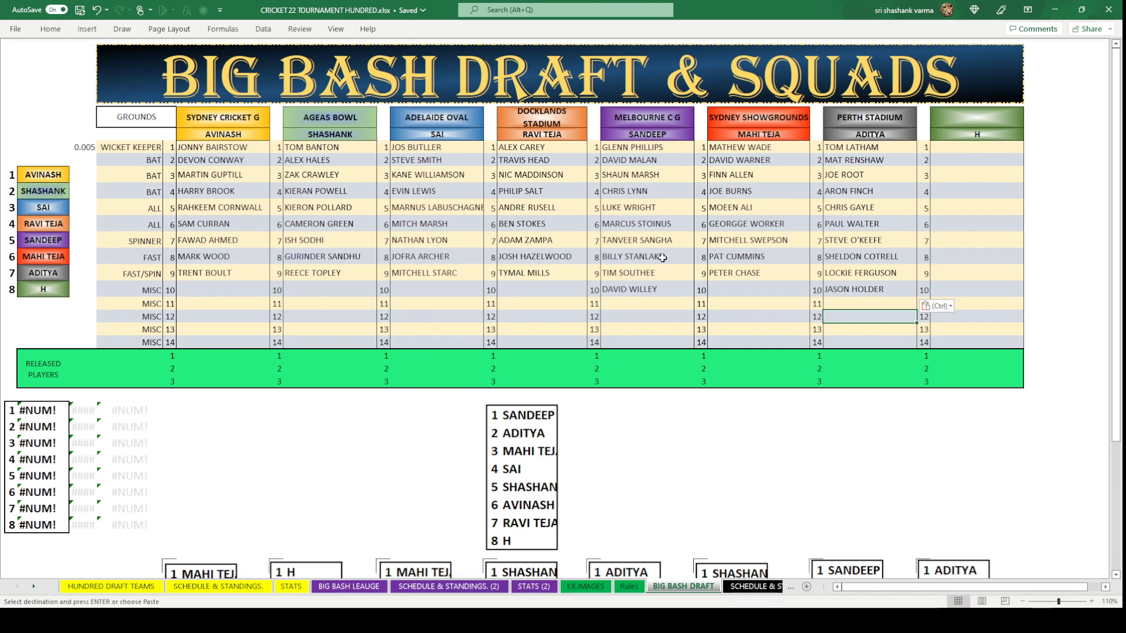
{"action": "left_click", "coordinate": [742, 294]}
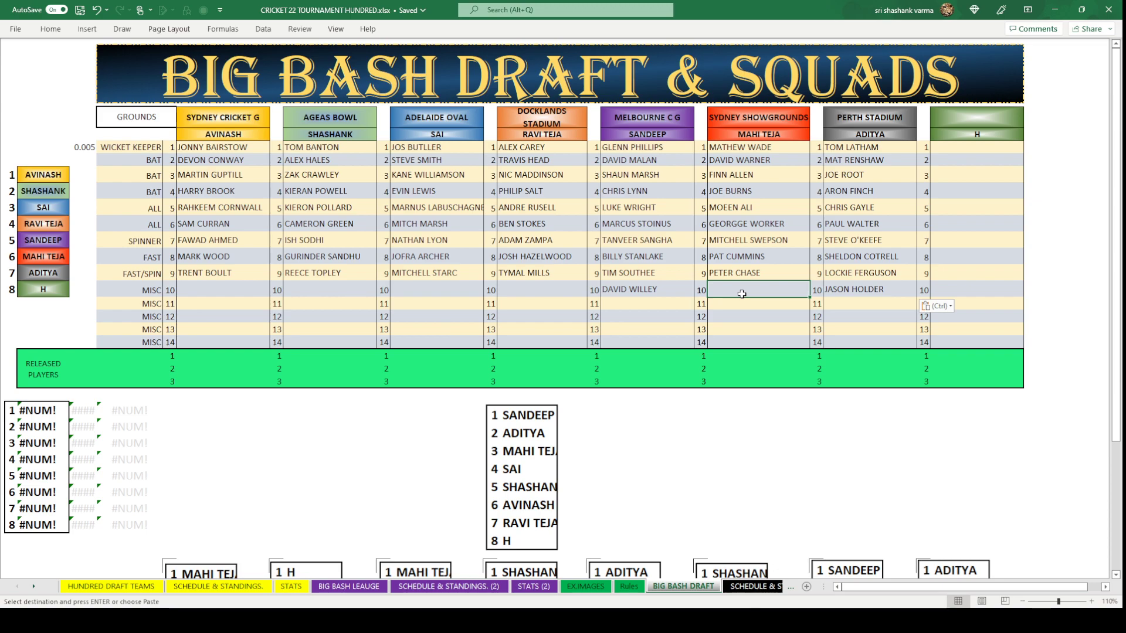
{"action": "type", "text": "JOE BURNS"}
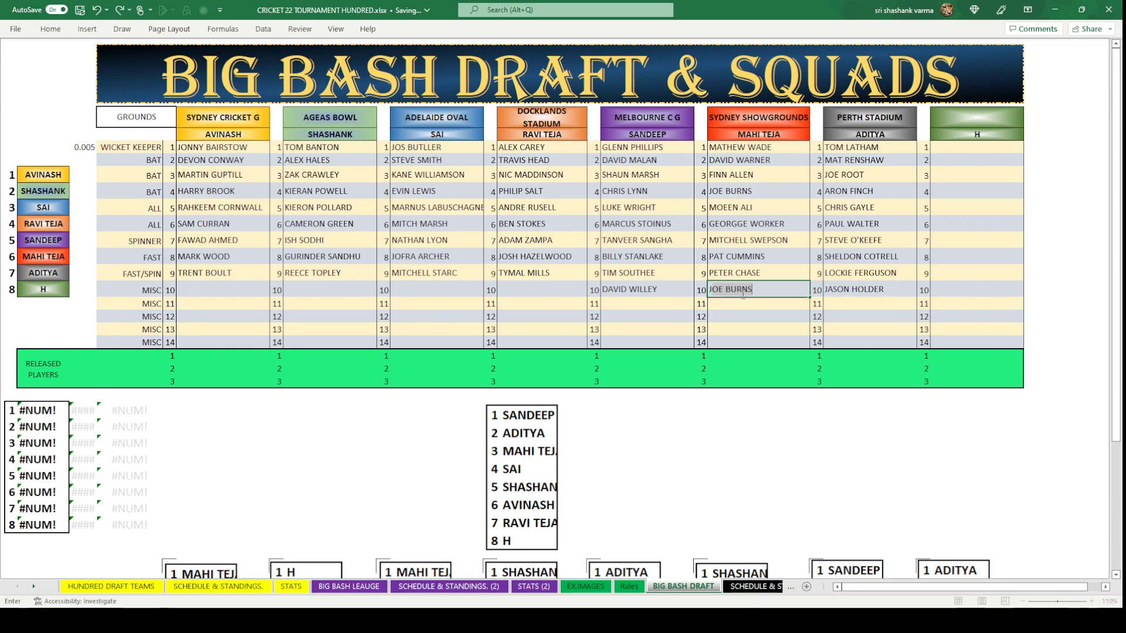
{"action": "key", "text": "BackSpace"}
{"action": "key", "text": "BackSpace"}
{"action": "key", "text": "BackSpace"}
{"action": "key", "text": "BackSpace"}
{"action": "key", "text": "BackSpace"}
{"action": "key", "text": "BackSpace"}
{"action": "key", "text": "BackSpace"}
{"action": "type", "text": "SE"}
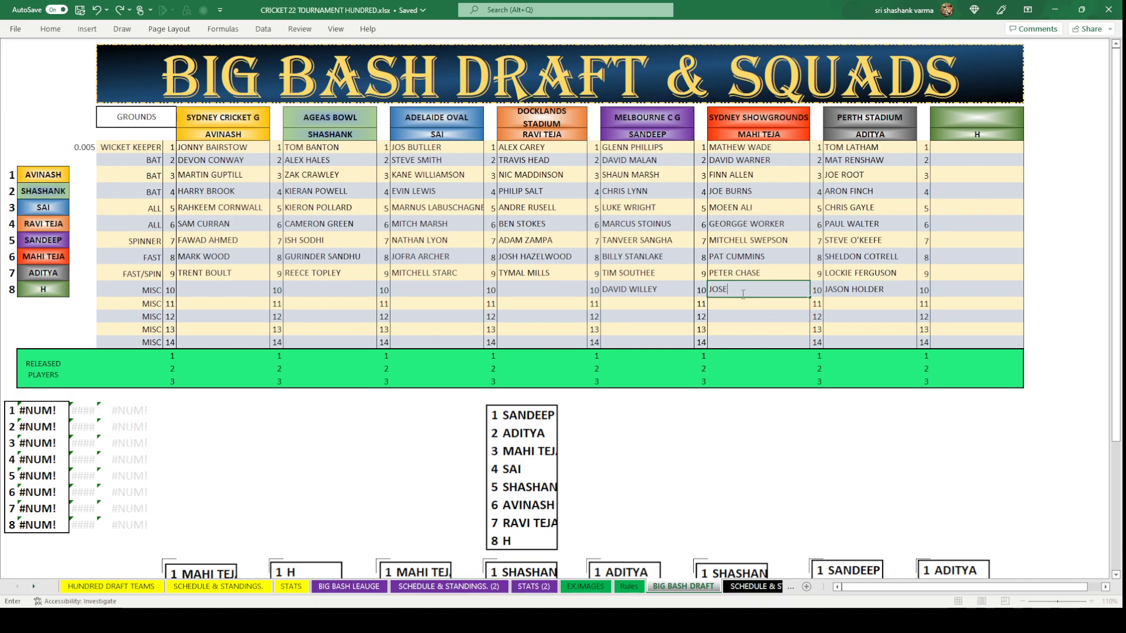
{"action": "type", "text": " LITTLE"}
{"action": "key", "text": "Return"}
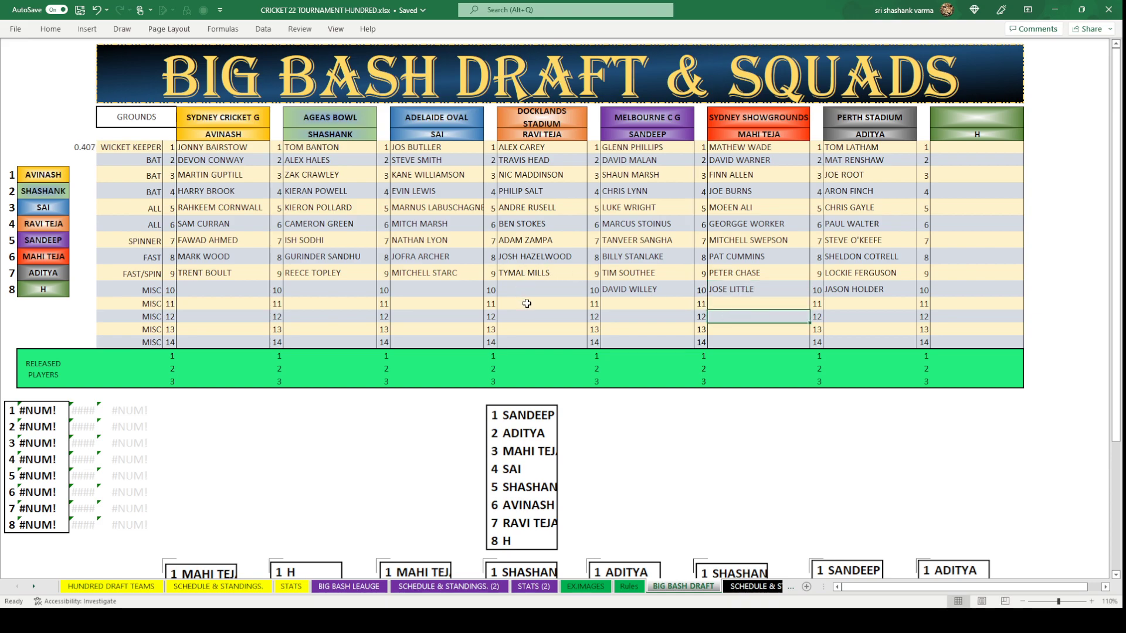
{"action": "double_click", "coordinate": [727, 289]}
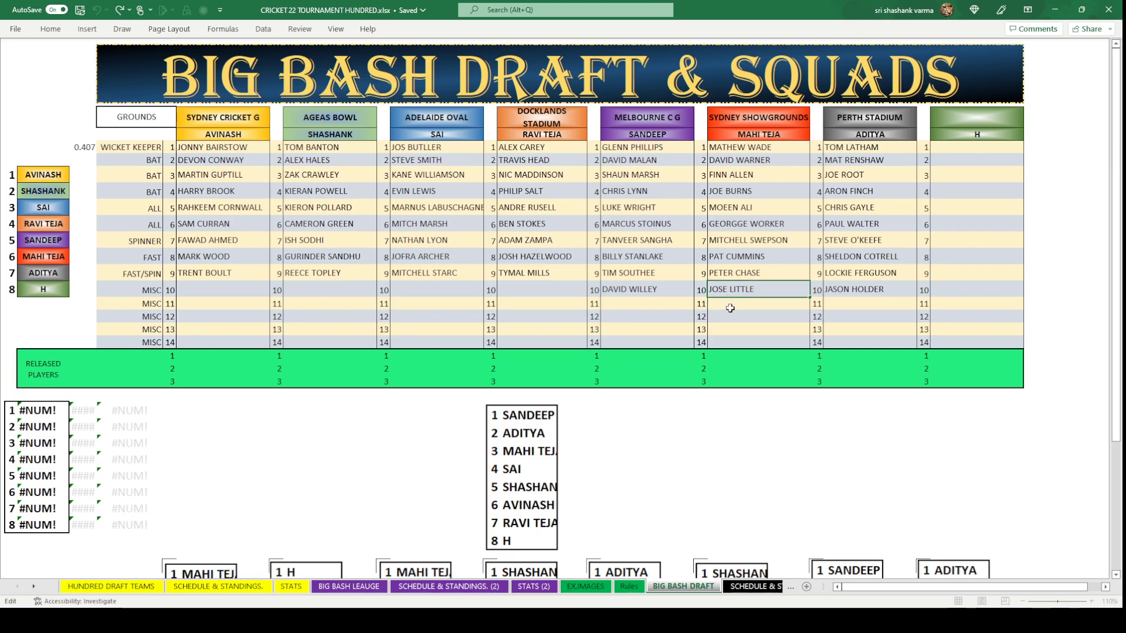
{"action": "key", "text": "BackSpace"}
{"action": "type", "text": "H"}
{"action": "left_click", "coordinate": [774, 319]}
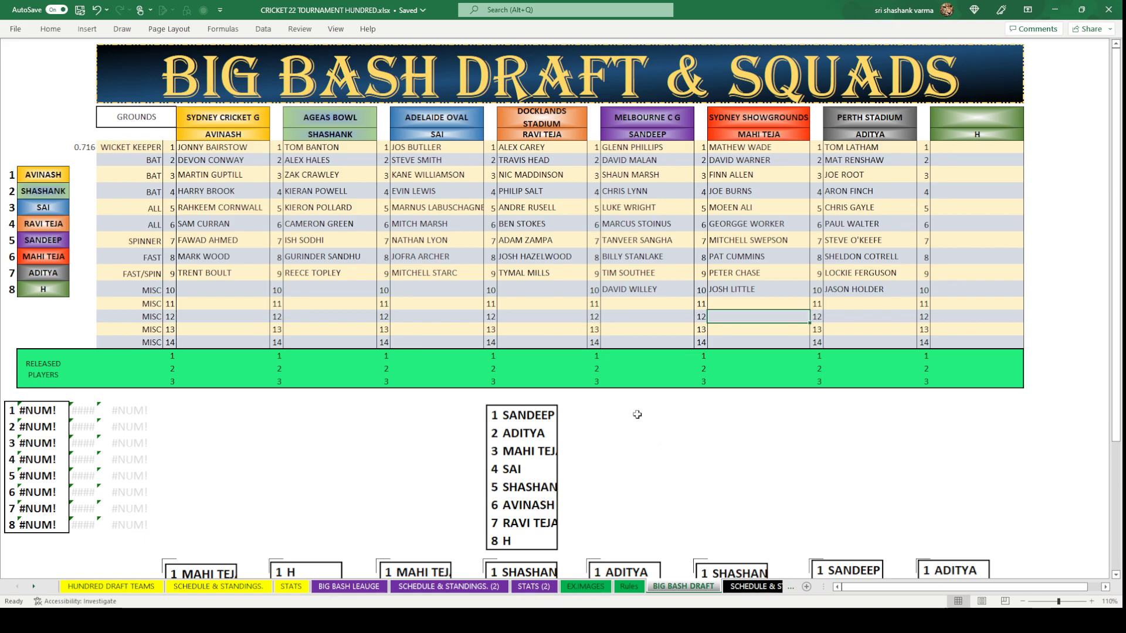
{"action": "left_click", "coordinate": [447, 287]}
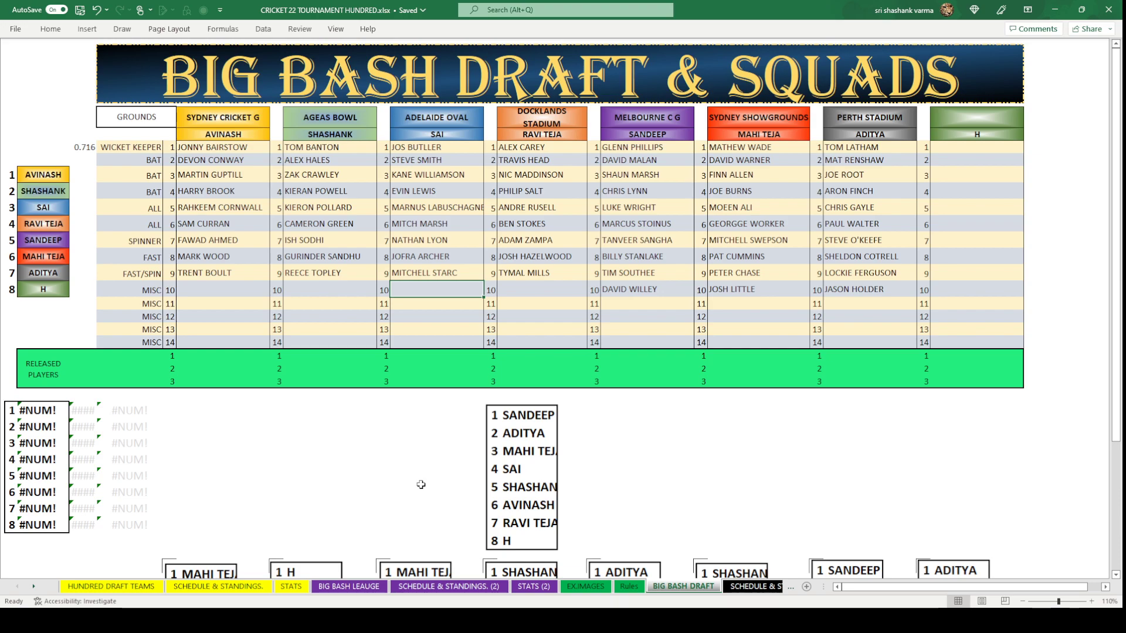
{"action": "type", "text": "SHA"}
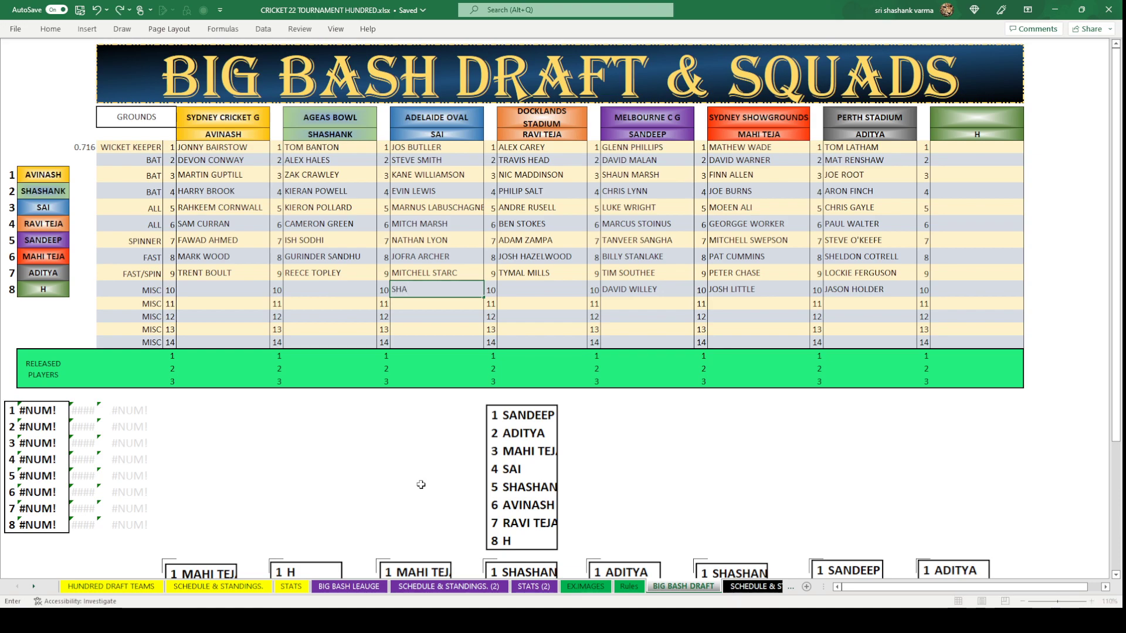
{"action": "type", "text": "N ABOTTE"}
{"action": "left_click", "coordinate": [421, 484]}
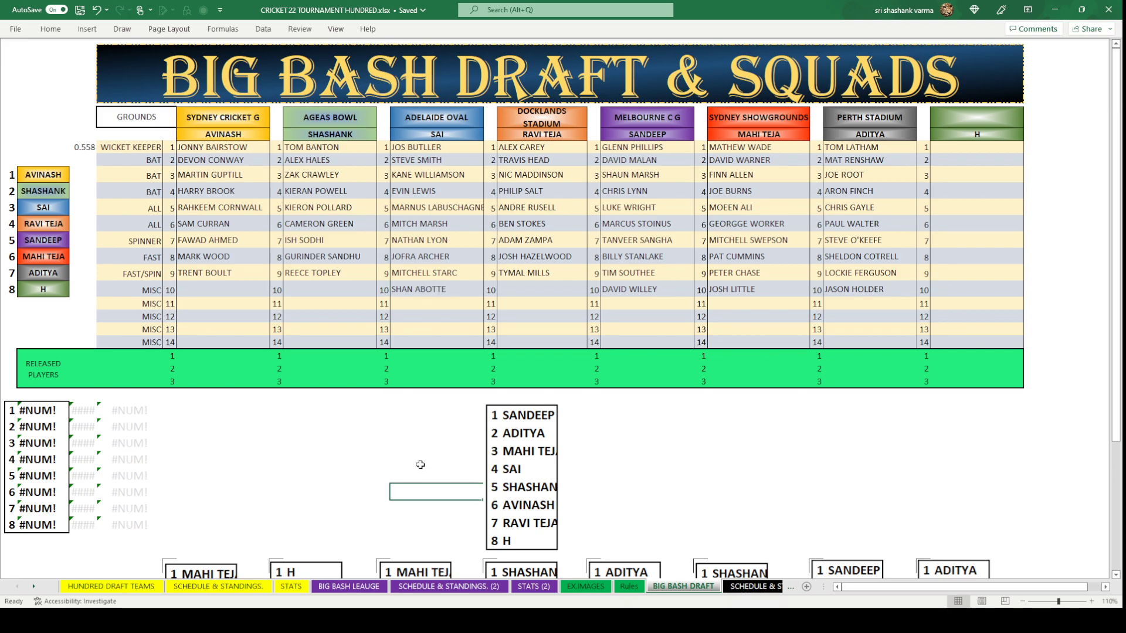
{"action": "double_click", "coordinate": [402, 291]}
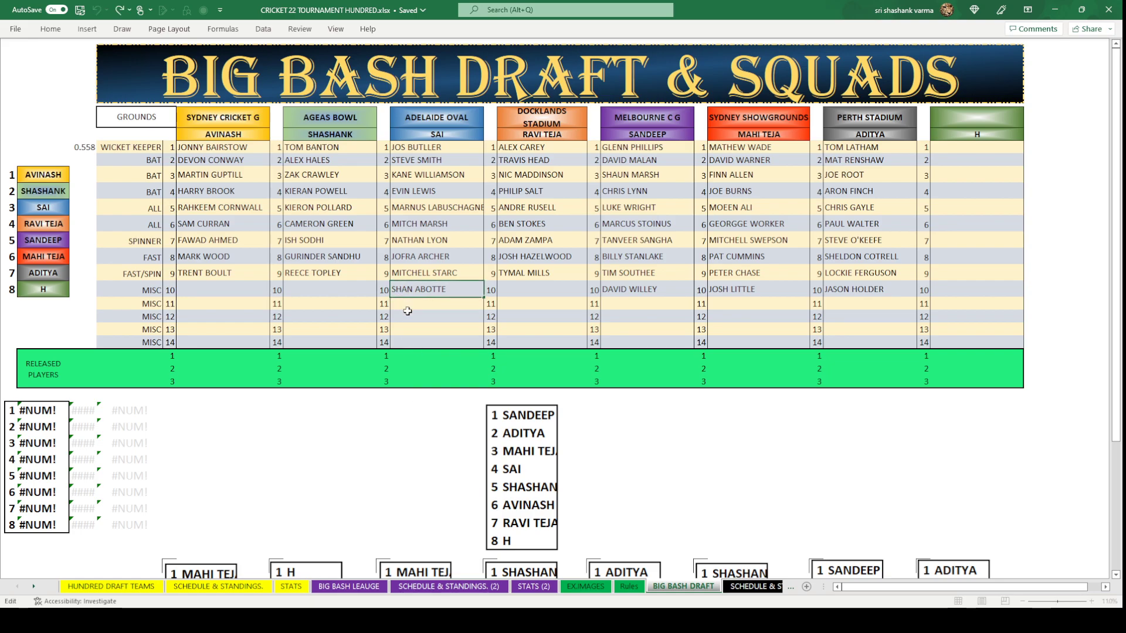
{"action": "type", "text": "U"}
{"action": "left_click", "coordinate": [434, 476]}
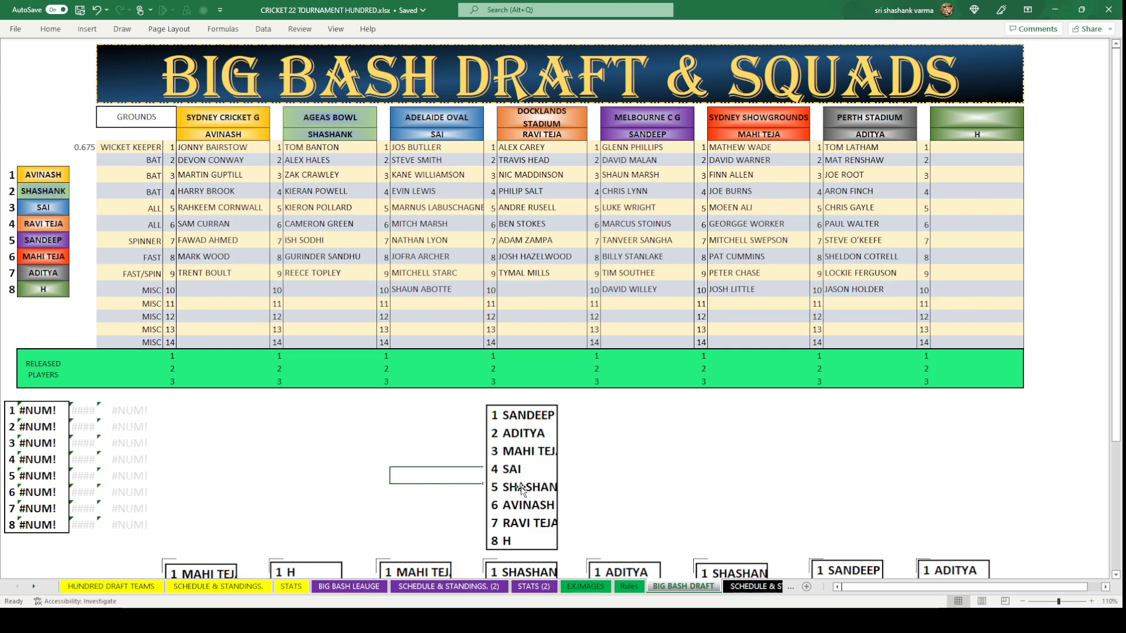
{"action": "left_click", "coordinate": [381, 457]}
{"action": "left_click", "coordinate": [344, 294]}
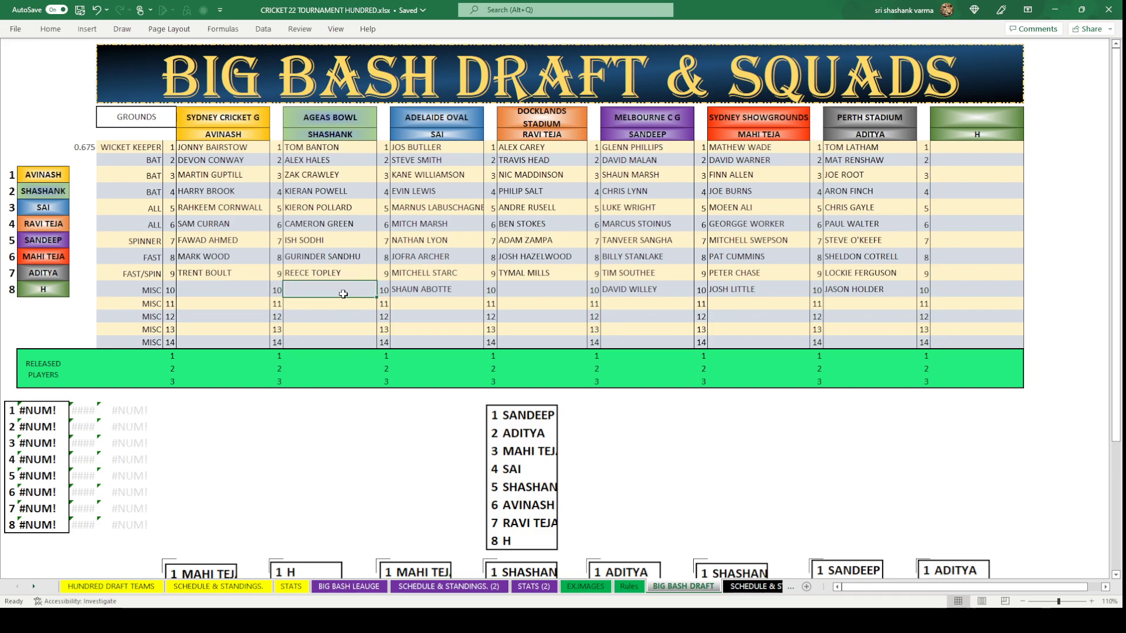
{"action": "left_click", "coordinate": [362, 588]}
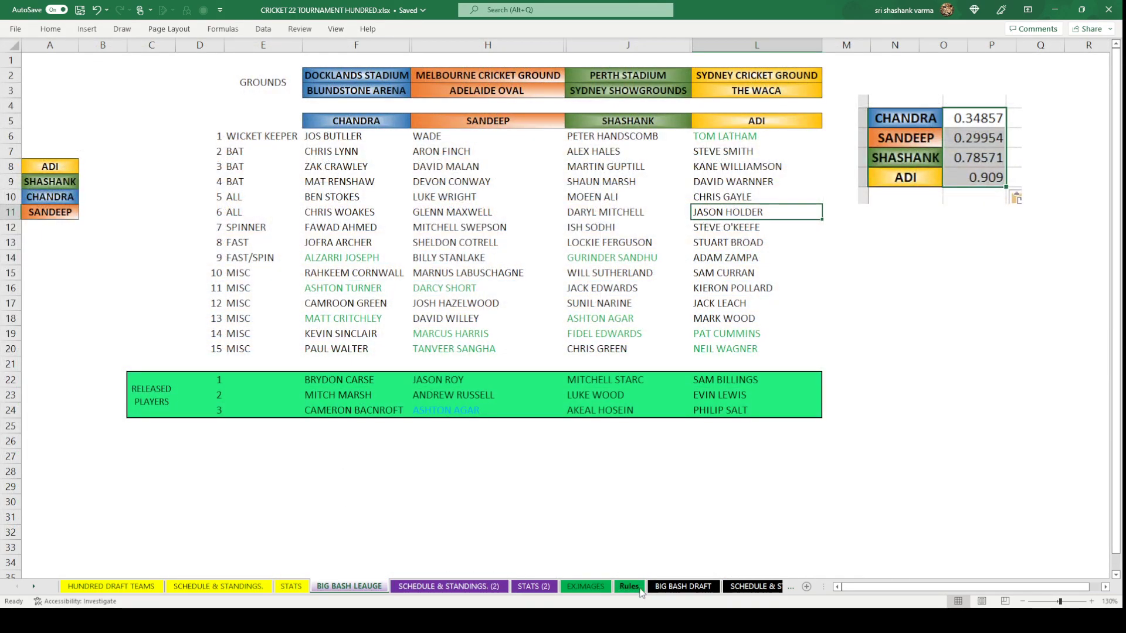
{"action": "left_click", "coordinate": [656, 587]}
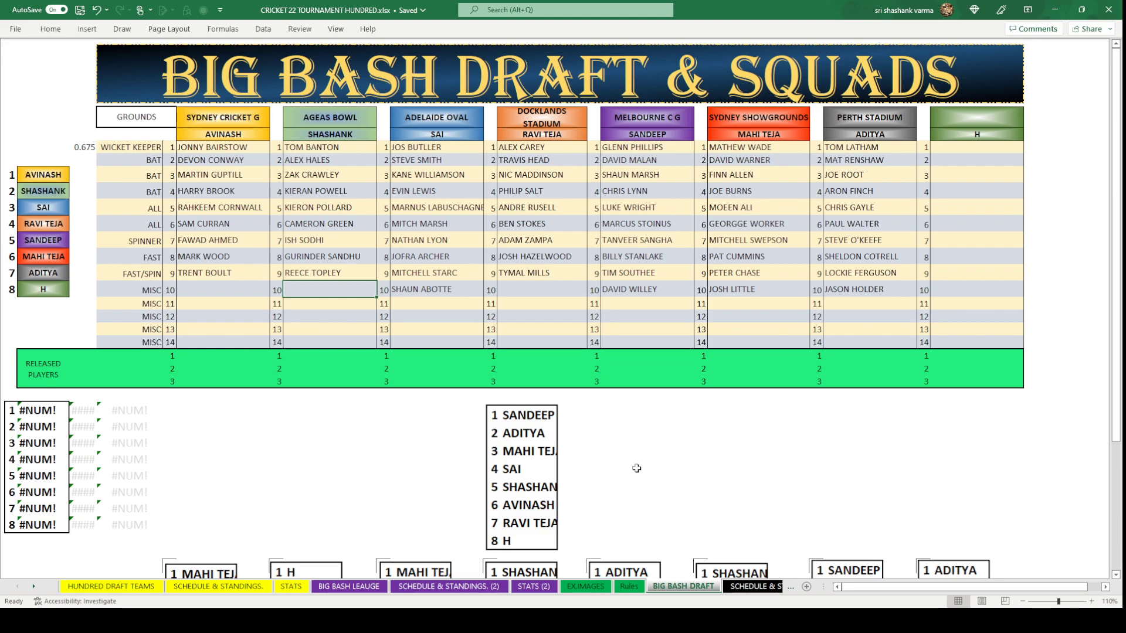
Put DANIEL SAMS in the Ageas Bowl MISC 10 cell and bring up HUNDRED DRAFT TEAMS.
{"action": "type", "text": "DA"}
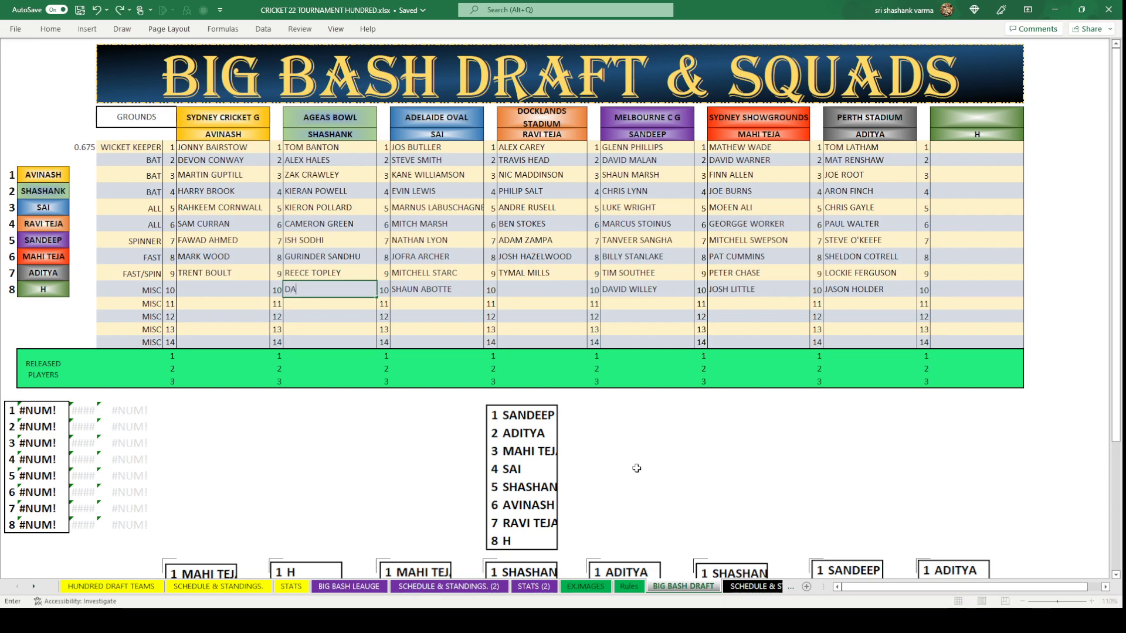
{"action": "type", "text": "NIEL SAMS"}
{"action": "left_click", "coordinate": [355, 470]}
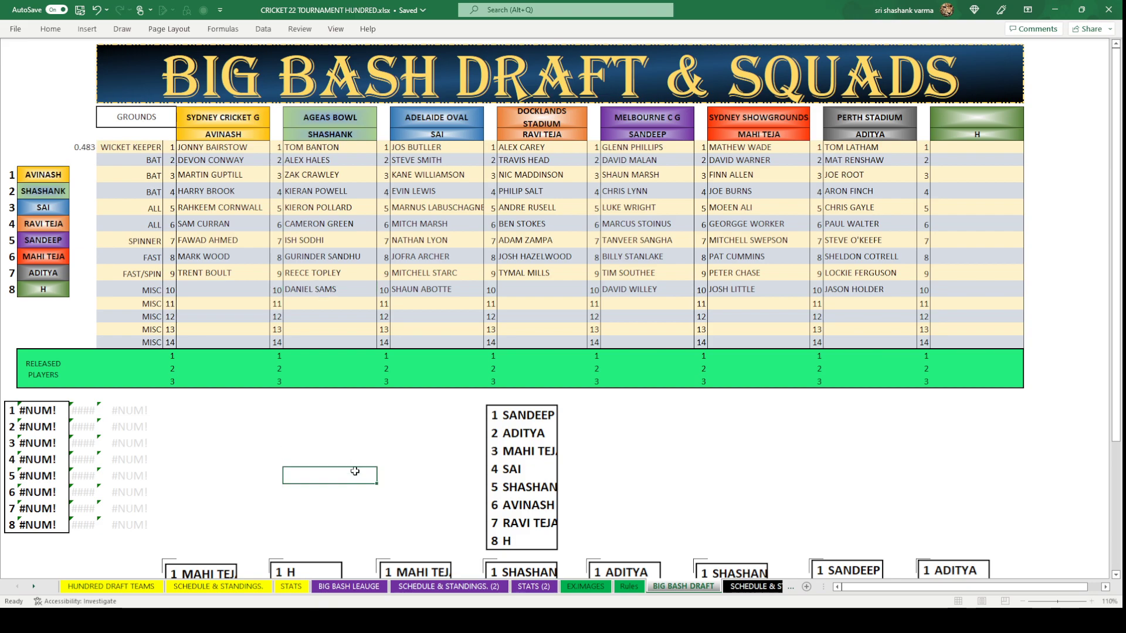
{"action": "left_click", "coordinate": [237, 295]}
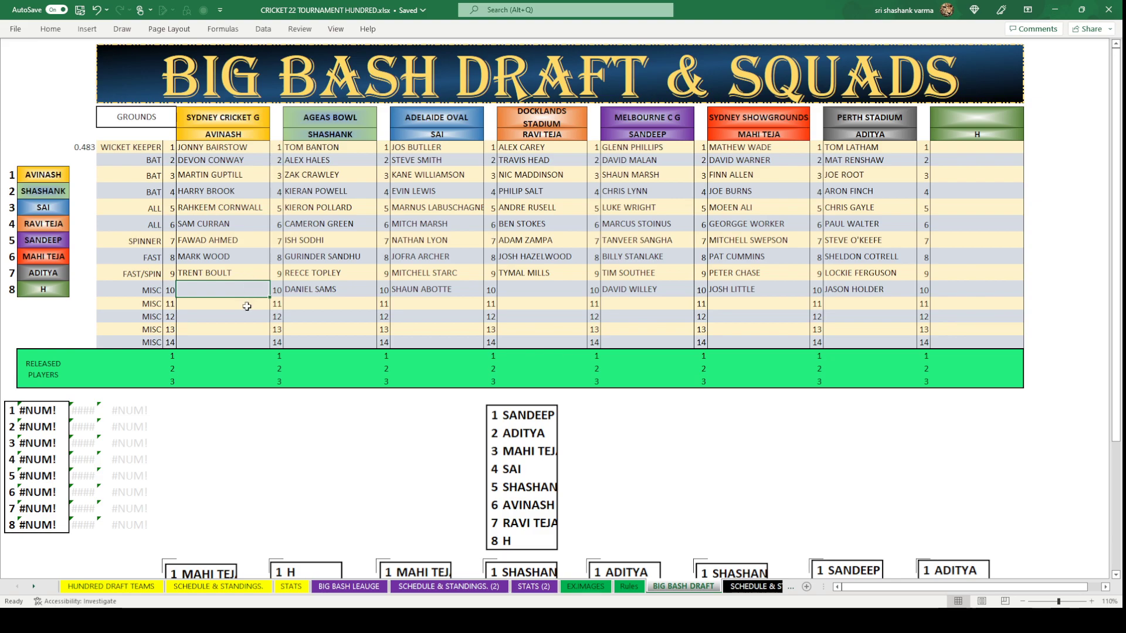
{"action": "left_click", "coordinate": [109, 587]}
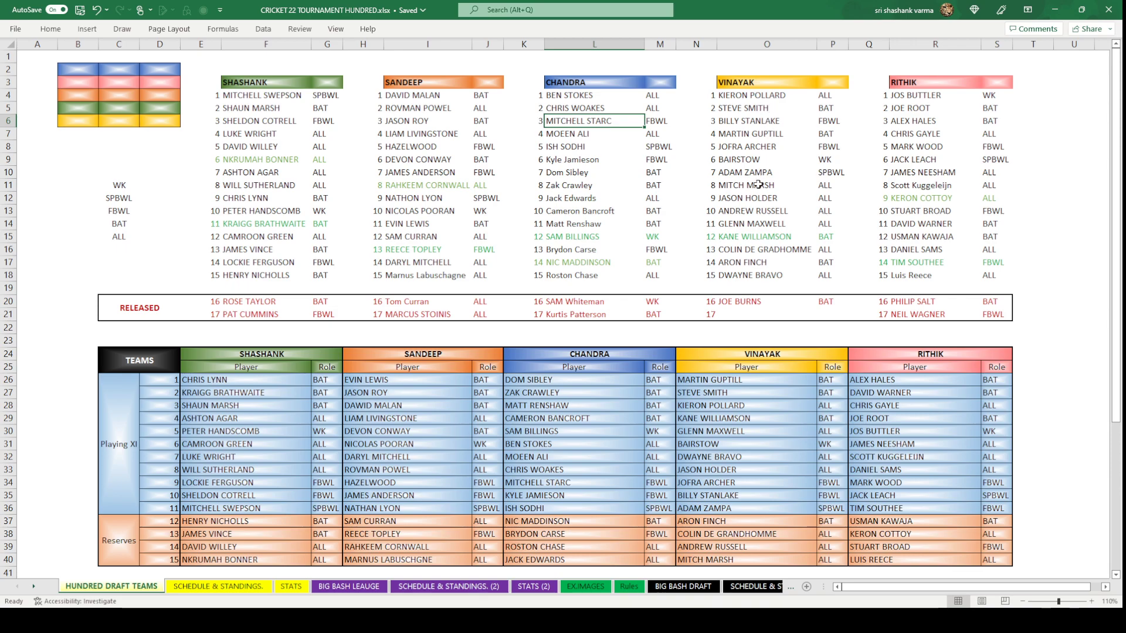
Copy DWAYNE BRAVO from HUNDRED DRAFT TEAMS into Avinash's MISC 10 slot.
{"action": "left_click", "coordinate": [762, 276]}
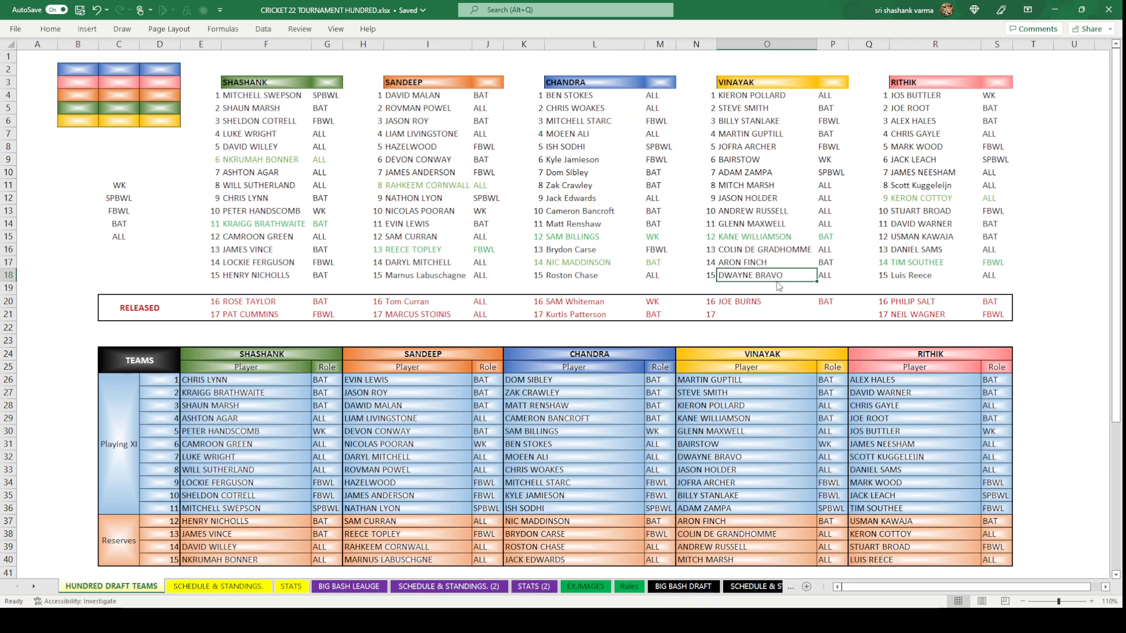
{"action": "key", "text": "ctrl+c"}
{"action": "left_click", "coordinate": [676, 589]}
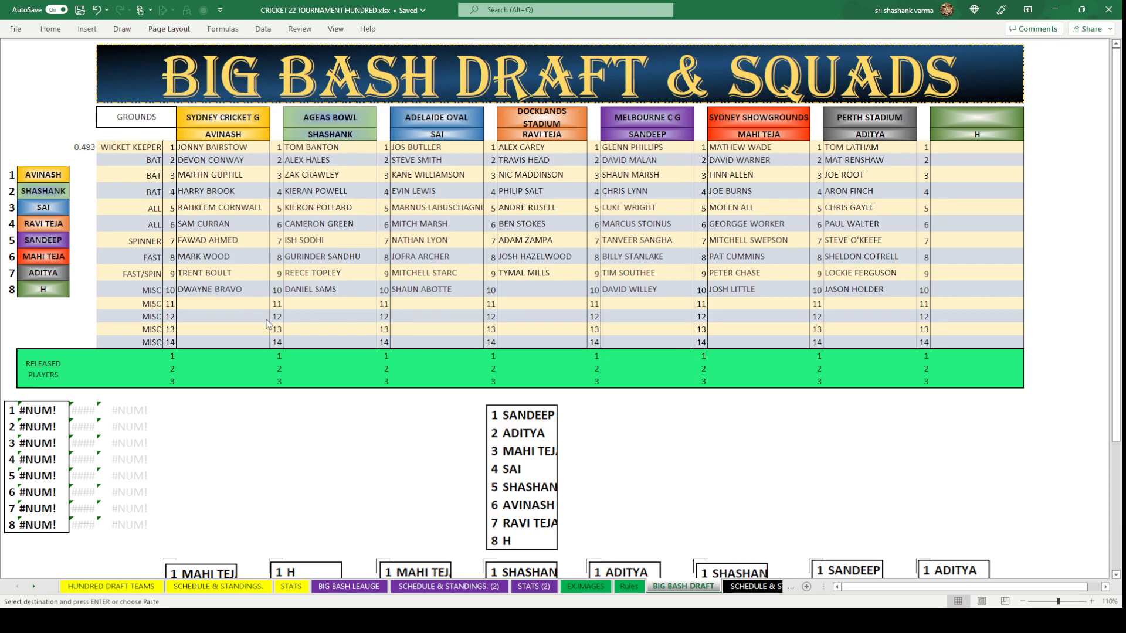
{"action": "key", "text": "ctrl+v"}
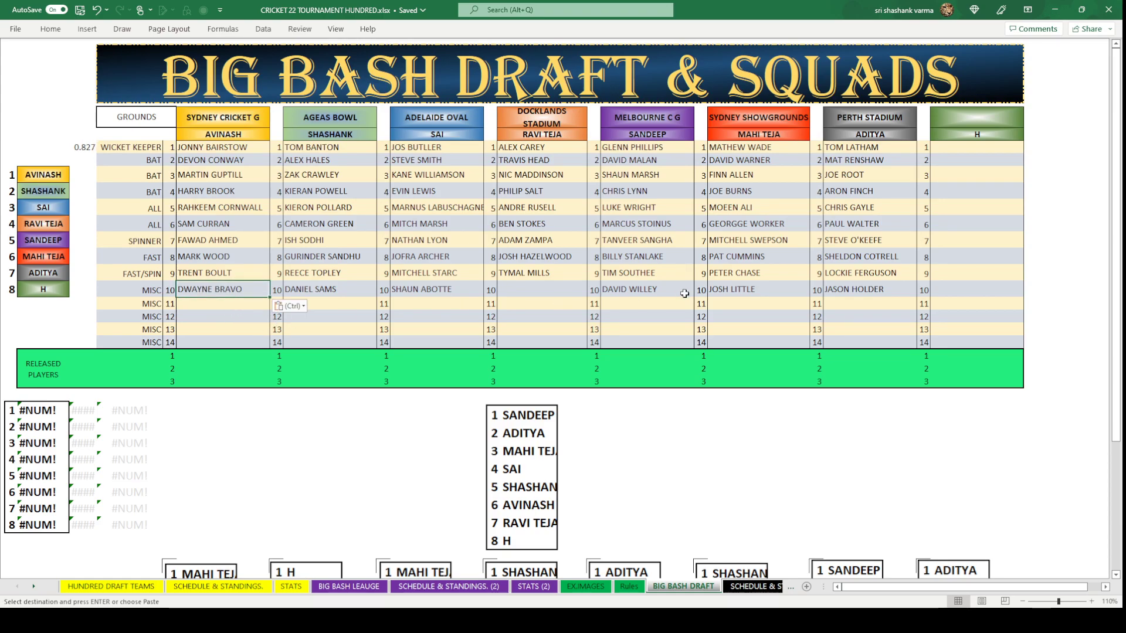
{"action": "left_click", "coordinate": [560, 315]}
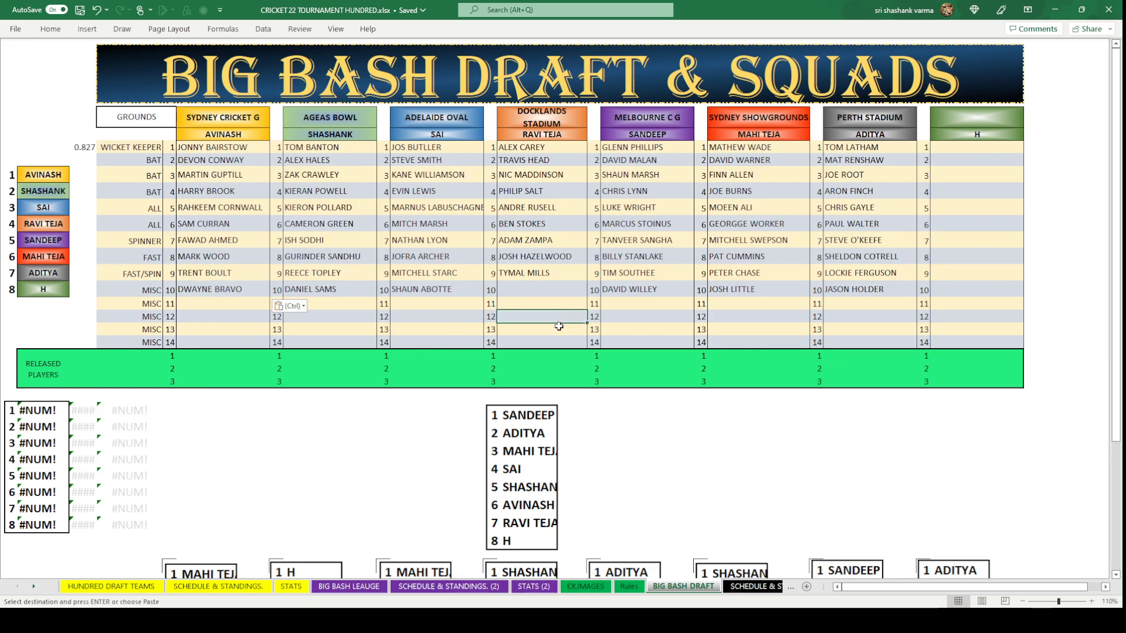
{"action": "left_click", "coordinate": [560, 289]}
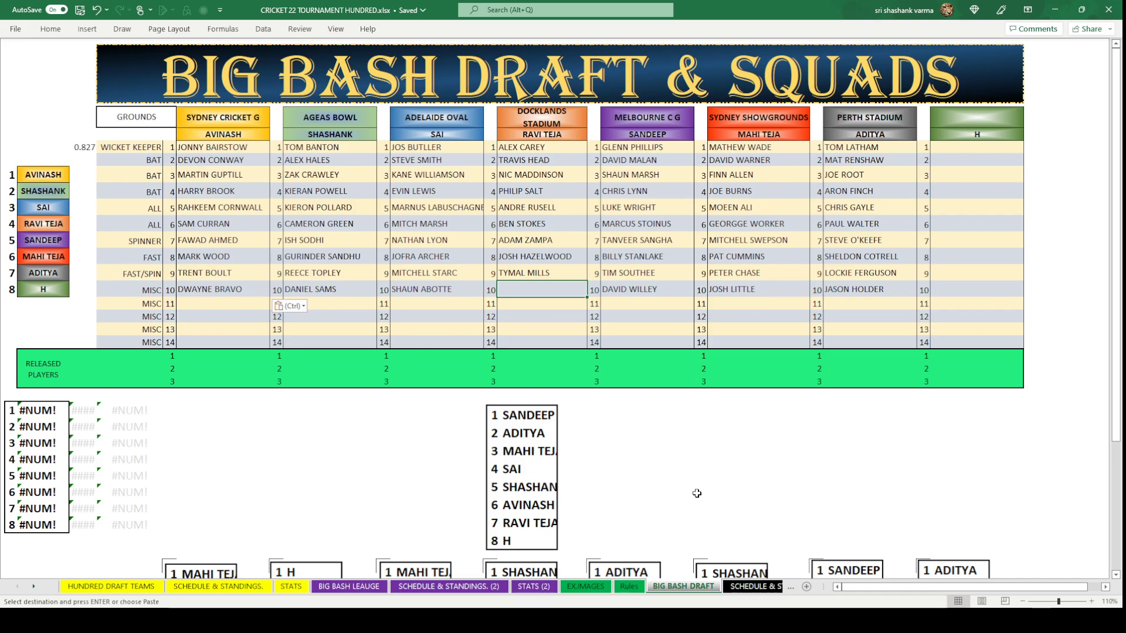
{"action": "left_click", "coordinate": [334, 29]}
{"action": "left_click", "coordinate": [111, 587]}
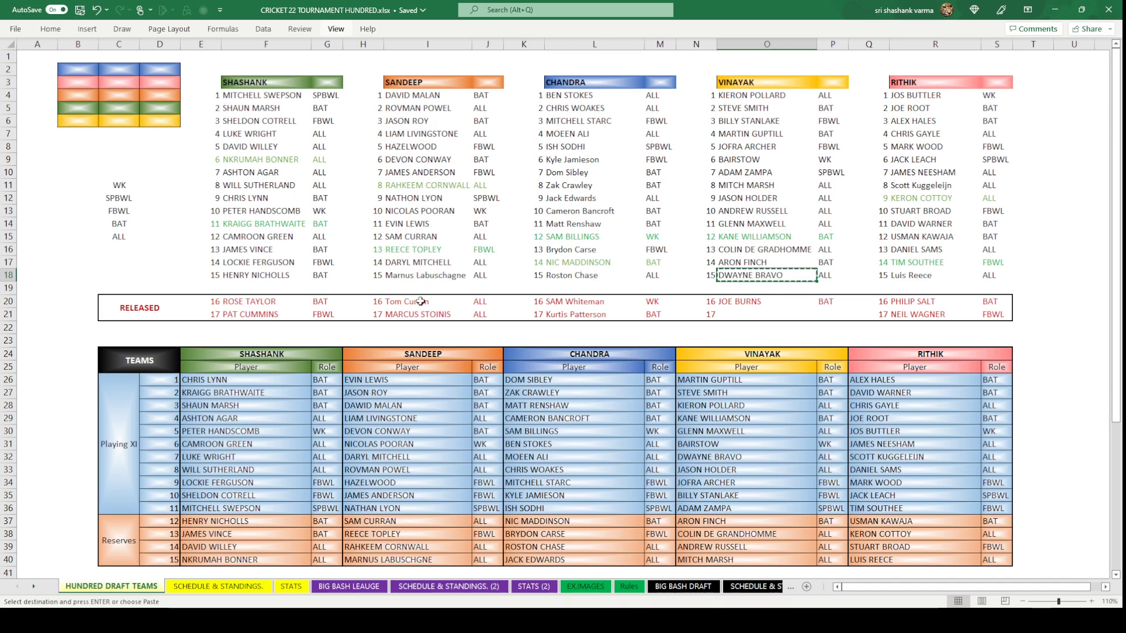
{"action": "left_click", "coordinate": [420, 134]}
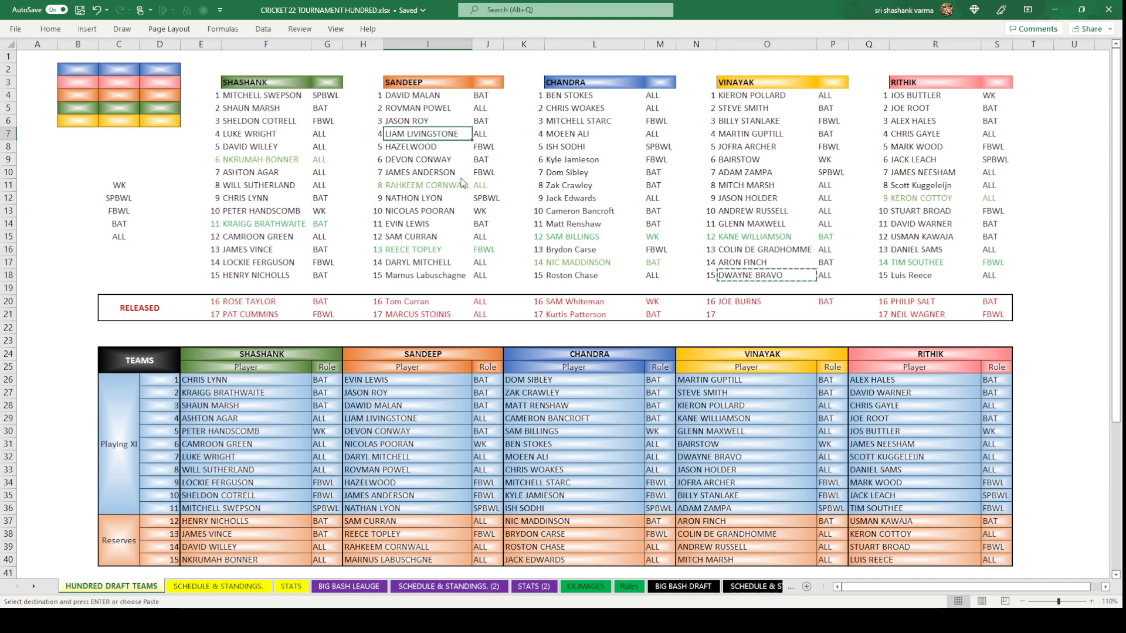
{"action": "left_click", "coordinate": [683, 586]}
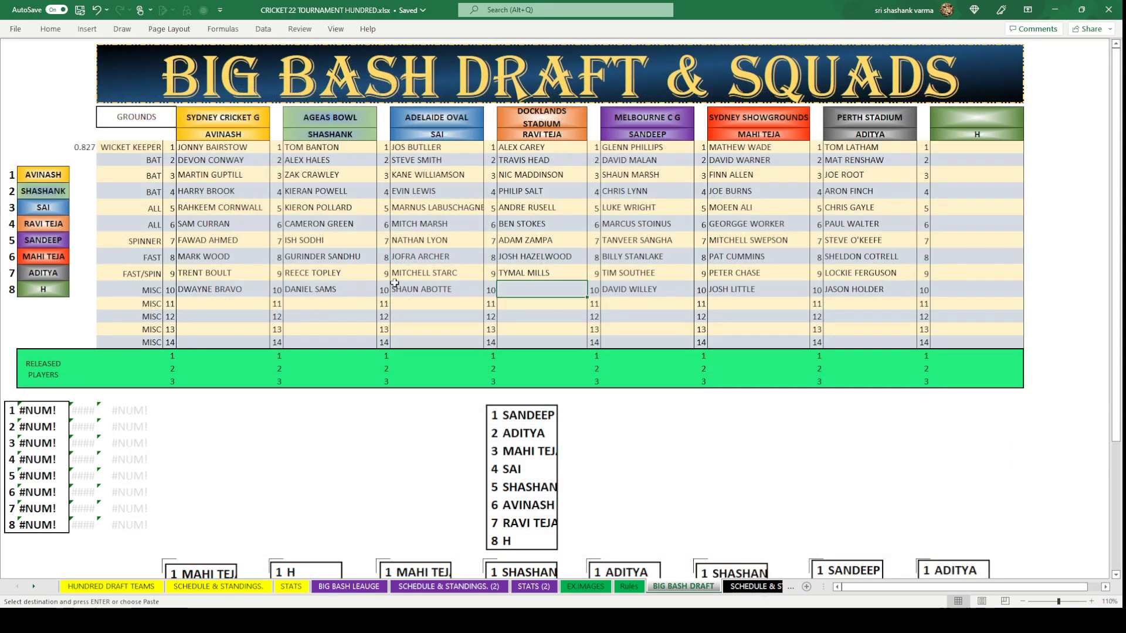
{"action": "key", "text": "ctrl+v"}
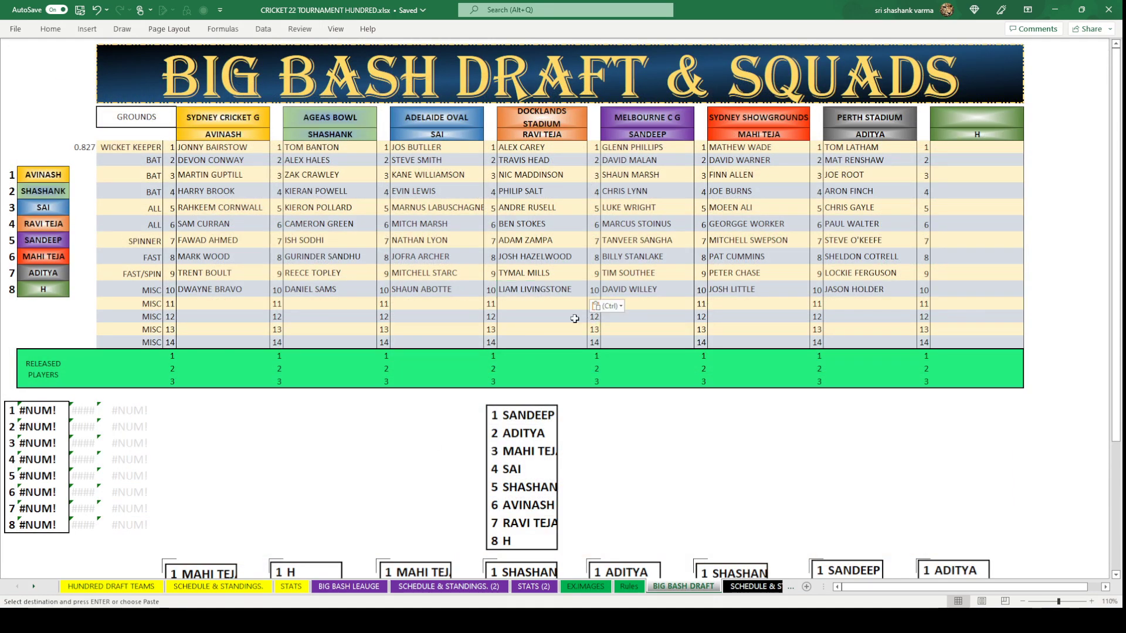
{"action": "left_click", "coordinate": [723, 490]}
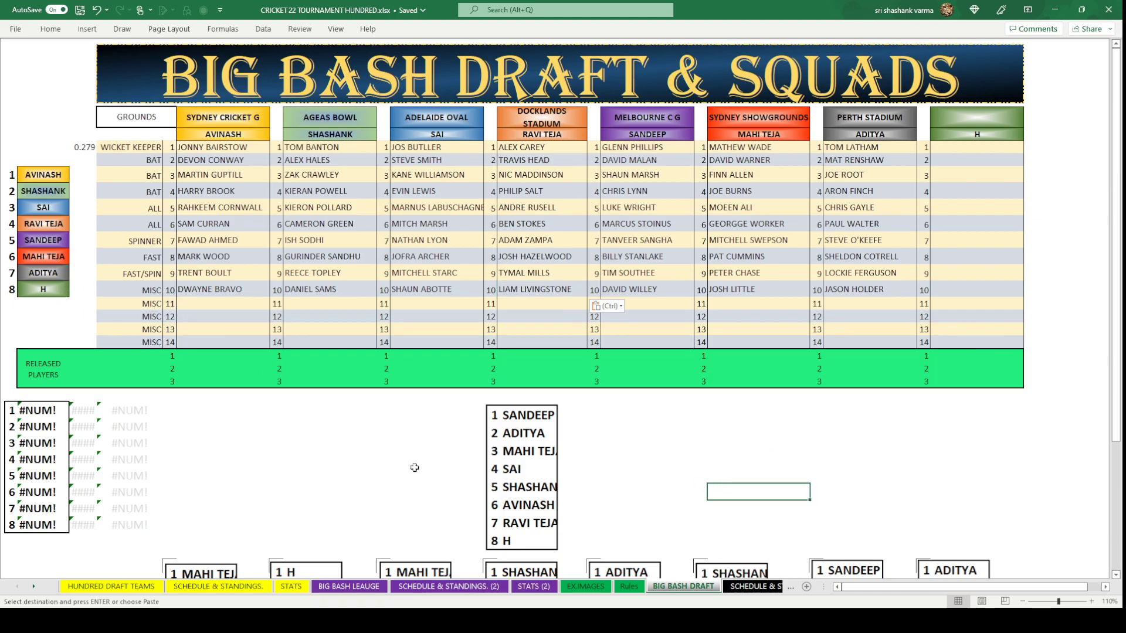
Pick up the SANDEEP/ADITYA order list picture for repositioning.
{"action": "left_click", "coordinate": [523, 469]}
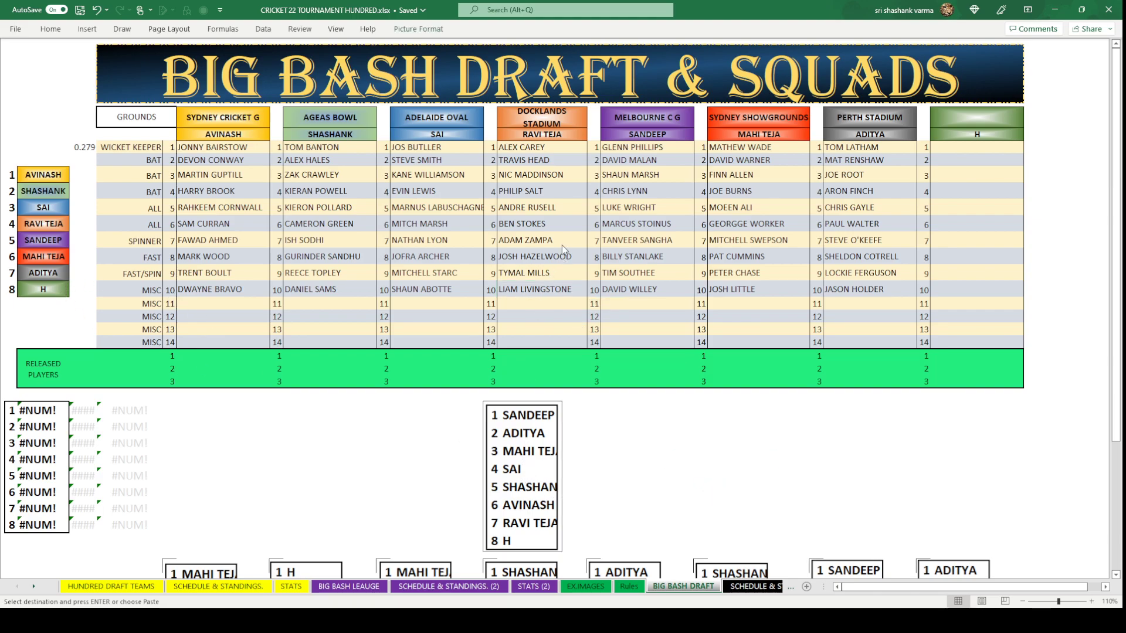
{"action": "key", "text": "ctrl+z"}
{"action": "scroll", "coordinate": [465, 531], "scroll_direction": "down", "scroll_amount": 1}
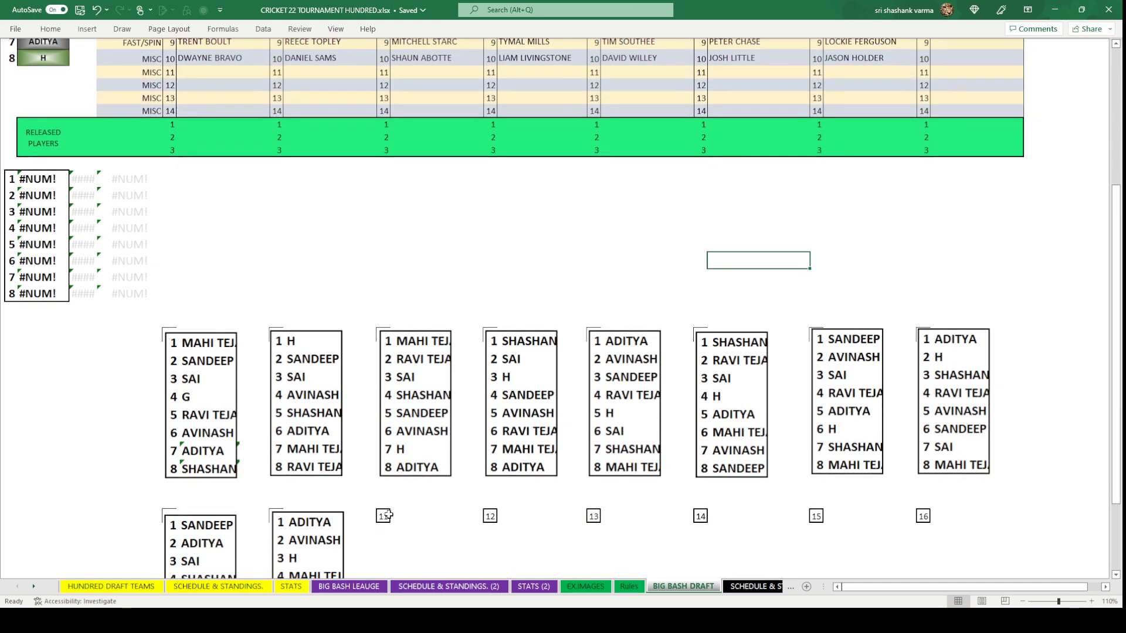
Paste the previous order list picture into slot 11 of the order history.
{"action": "left_click", "coordinate": [389, 510]}
{"action": "key", "text": "ctrl+v"}
{"action": "left_click", "coordinate": [439, 232]}
{"action": "scroll", "coordinate": [438, 232], "scroll_direction": "up", "scroll_amount": 5}
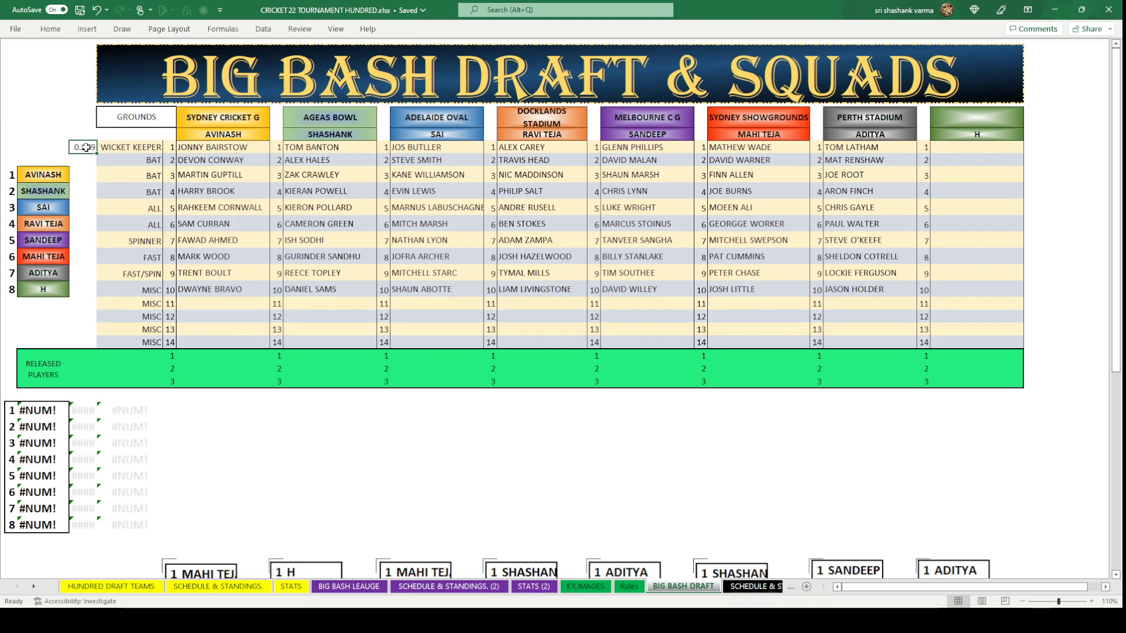
Paste random values beside the eight teams and place the new ranking picture, SAI first, below.
{"action": "key", "text": "ctrl+c"}
{"action": "left_click_drag", "start_coordinate": [79, 174], "coordinate": [81, 287]}
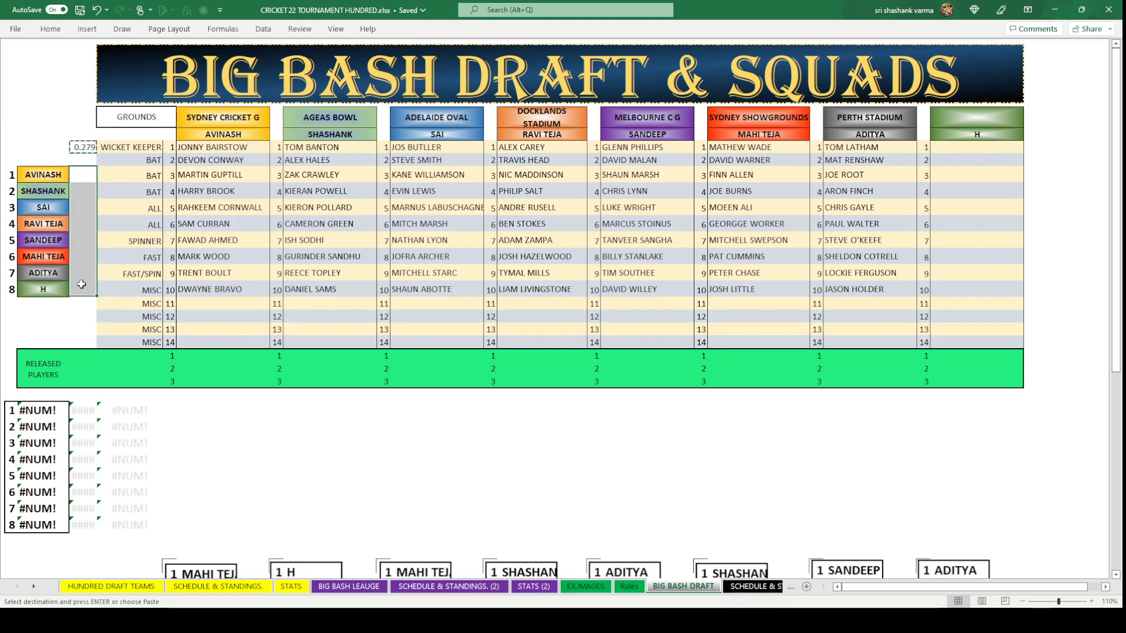
{"action": "key", "text": "ctrl+v"}
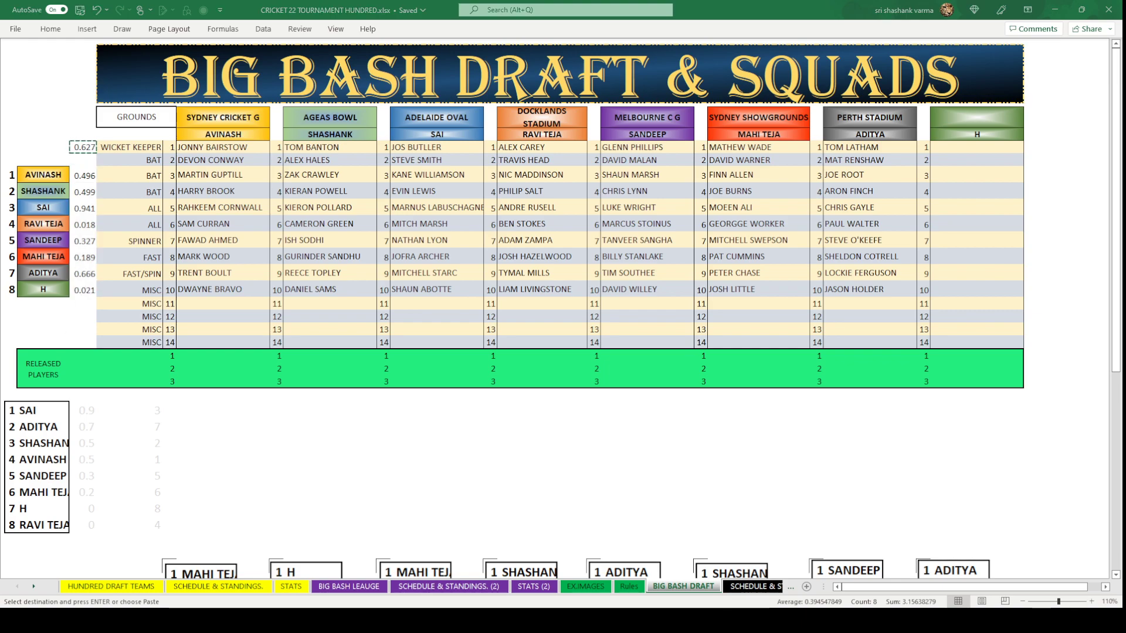
{"action": "key", "text": "Escape"}
{"action": "left_click", "coordinate": [494, 408]}
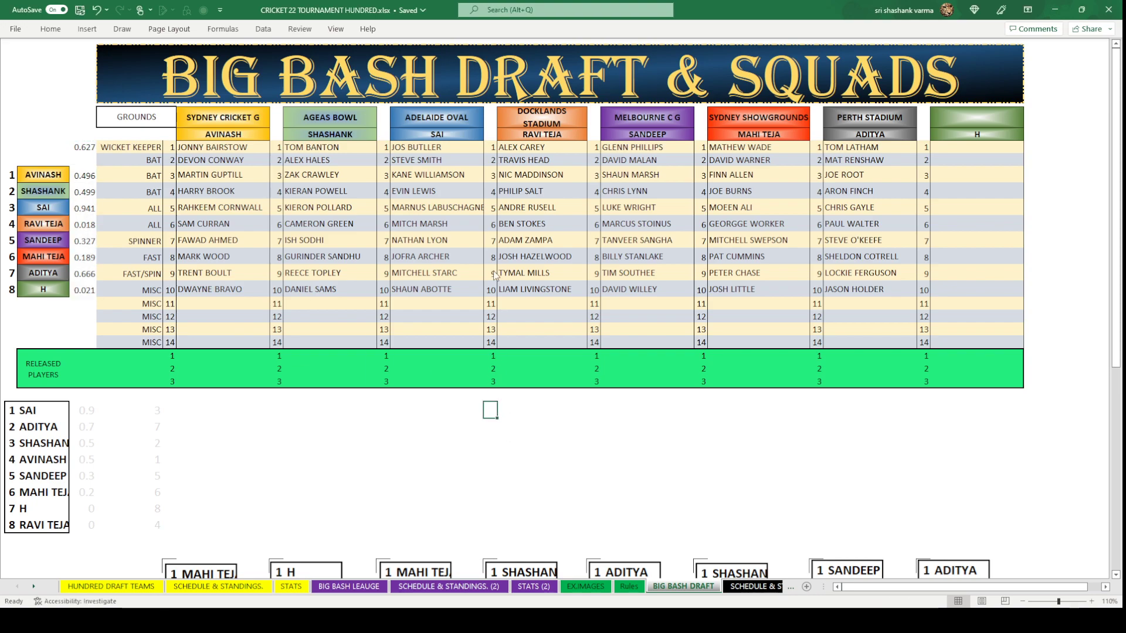
{"action": "key", "text": "ctrl+v"}
{"action": "left_click", "coordinate": [682, 506]}
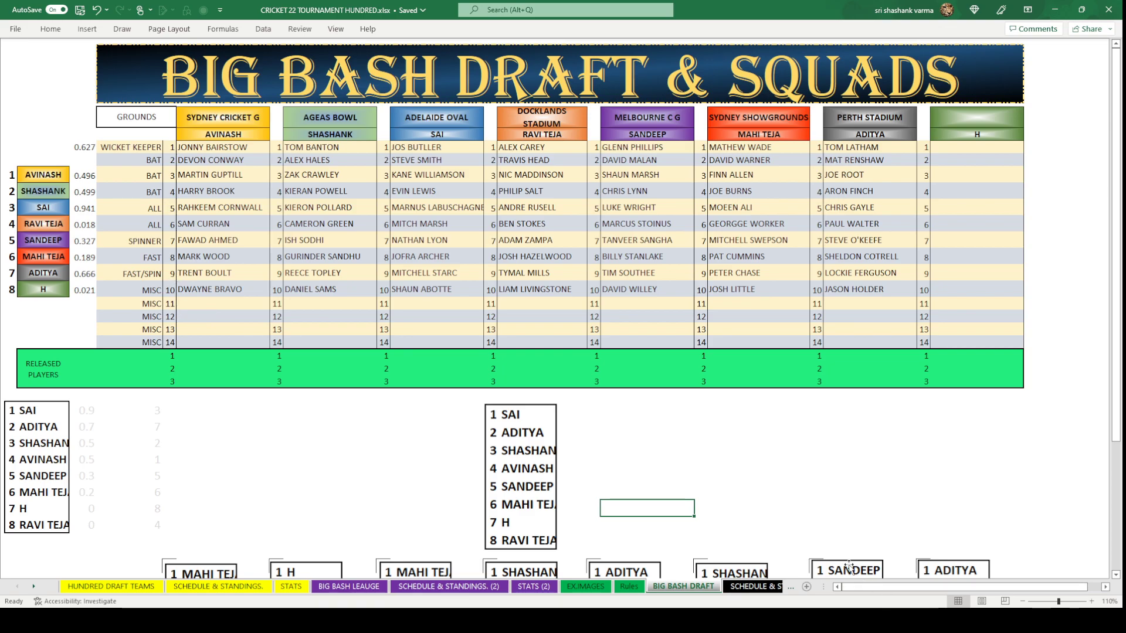
{"action": "left_click", "coordinate": [537, 412]}
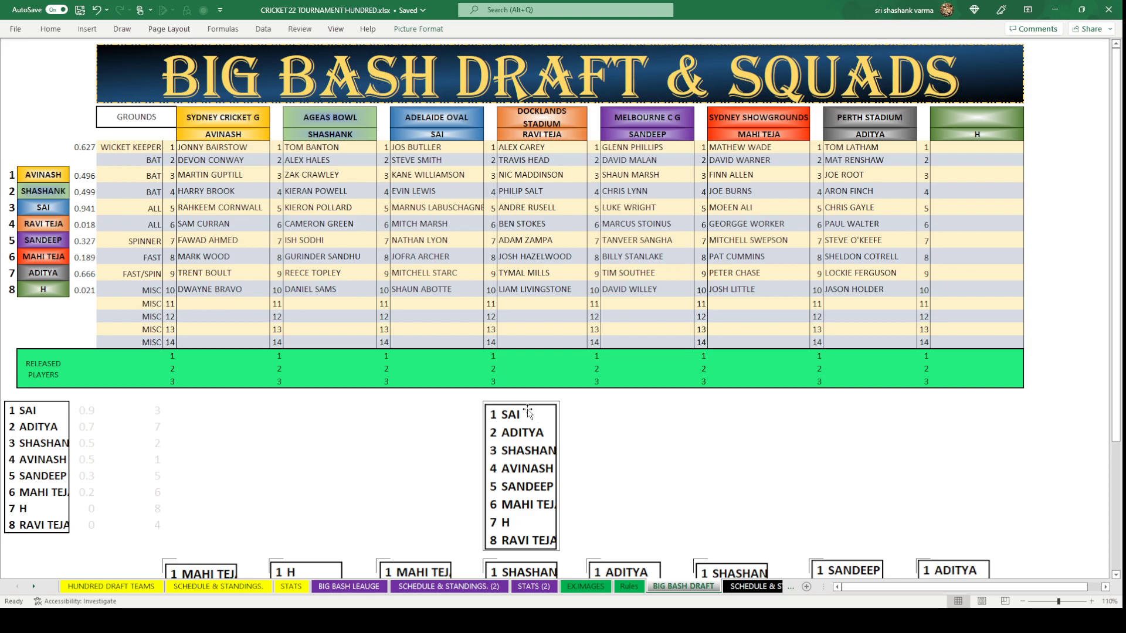
{"action": "left_click", "coordinate": [462, 307]}
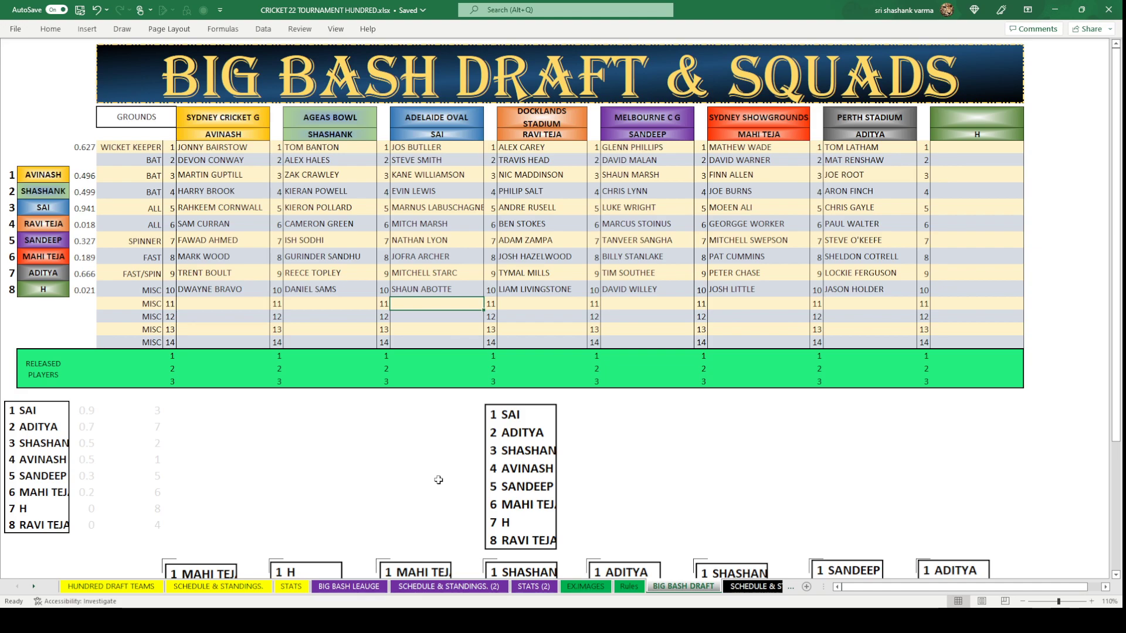
{"action": "left_click", "coordinate": [547, 421]}
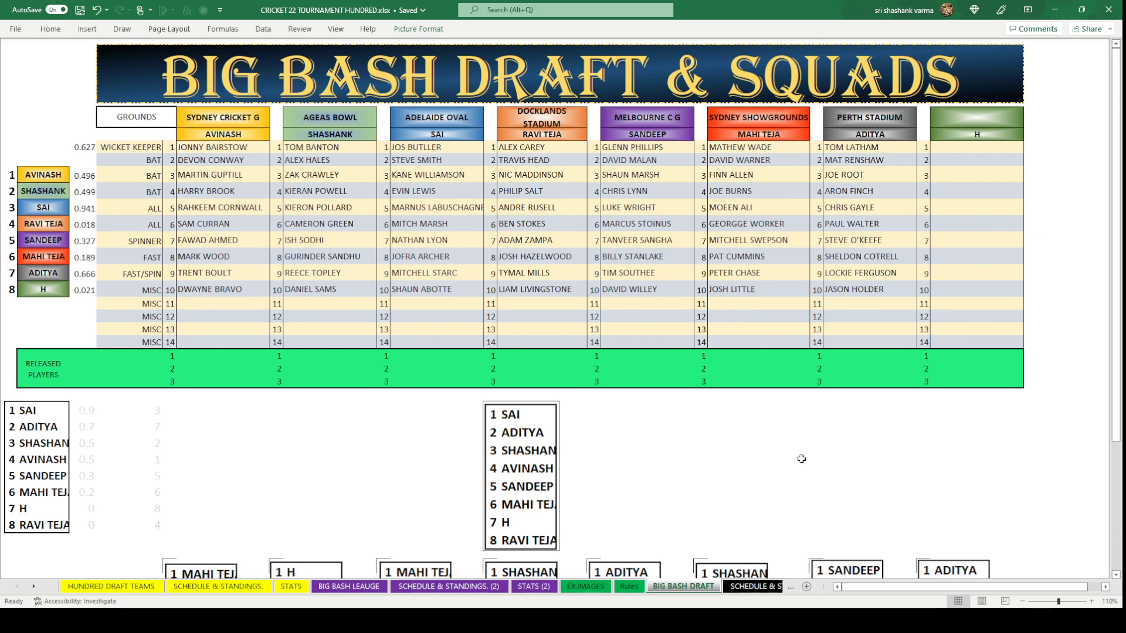
Enter DANIEL CHRISTAIN in SAI's round-11 cell and ADIL RASHID in ADITYA's.
{"action": "left_click", "coordinate": [446, 304]}
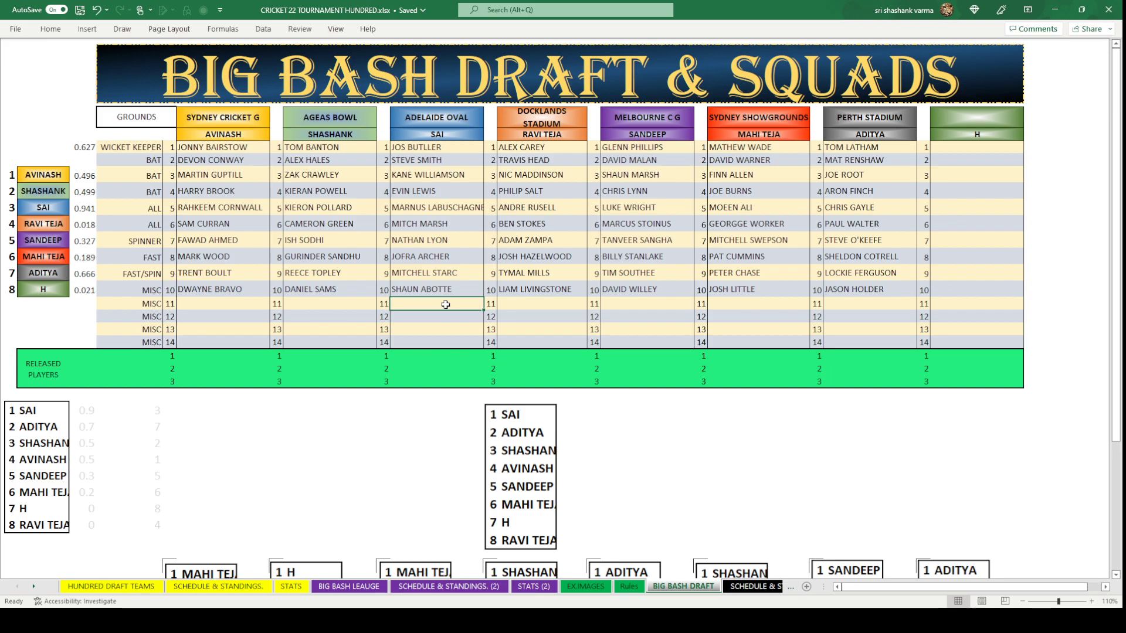
{"action": "type", "text": "D"}
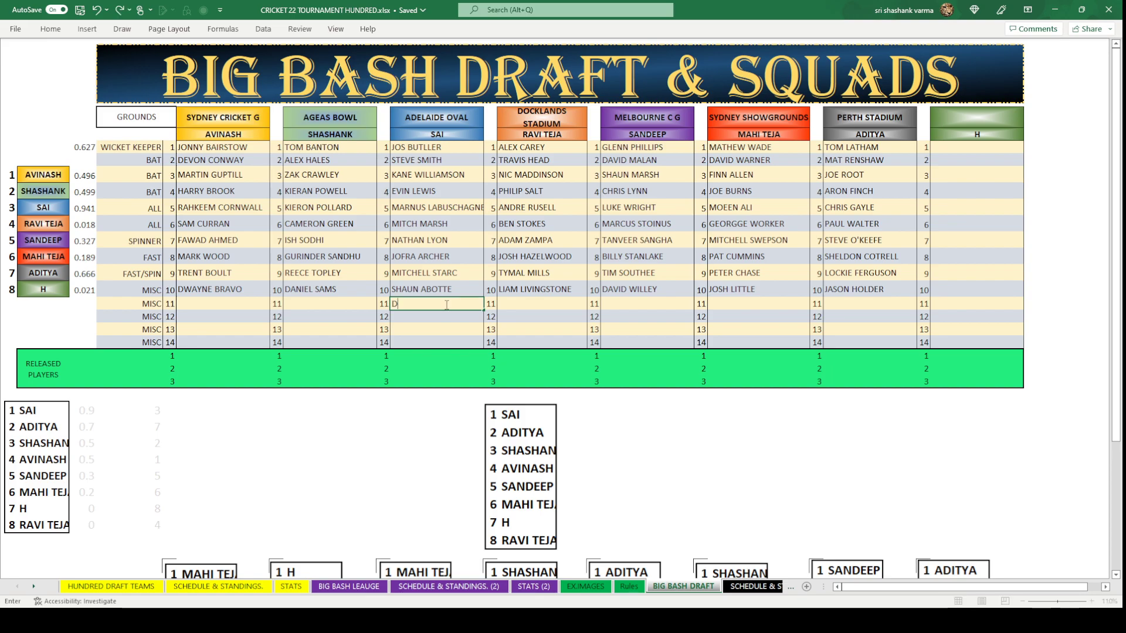
{"action": "type", "text": "ANIEL CHRISTAIN"}
{"action": "key", "text": "ctrl+Return"}
{"action": "left_click", "coordinate": [619, 440]}
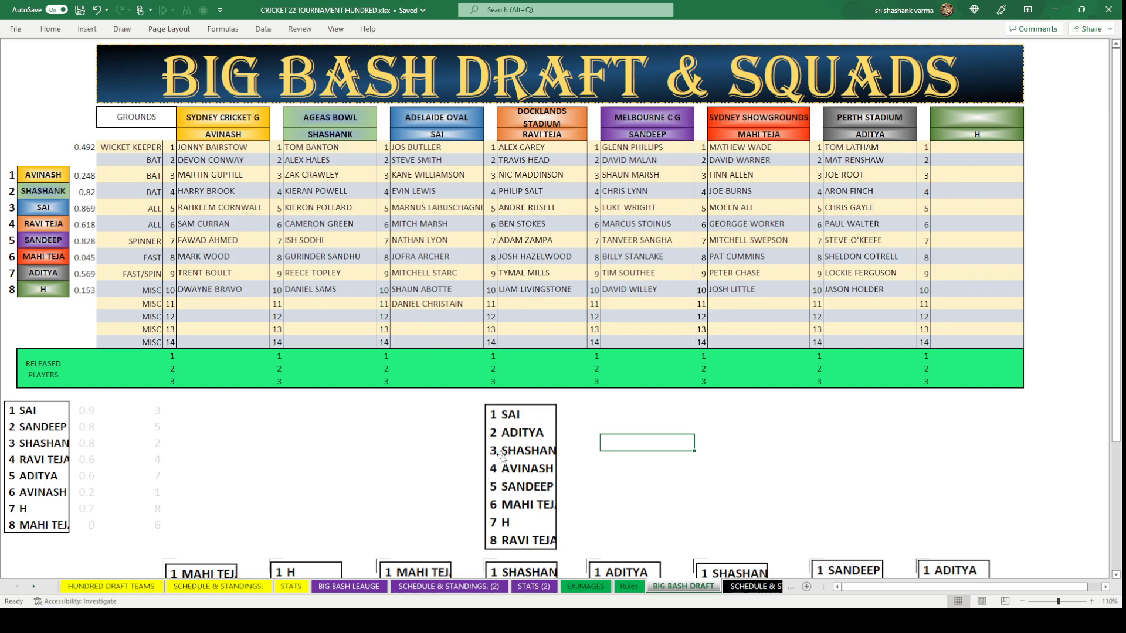
{"action": "left_click", "coordinate": [876, 301]}
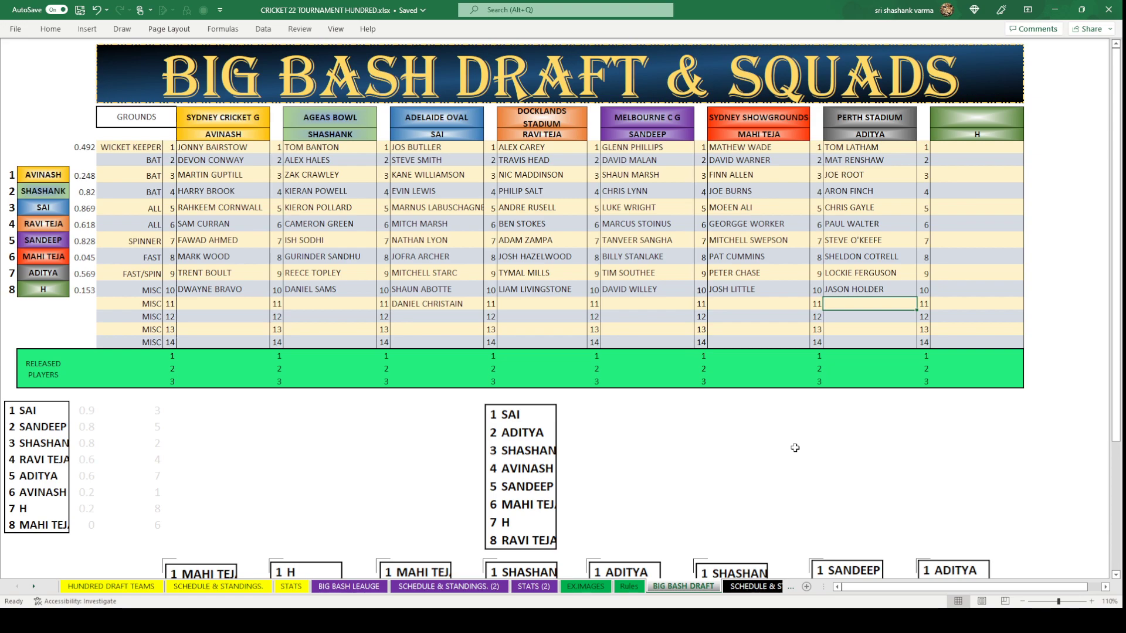
{"action": "type", "text": "ADITYA"}
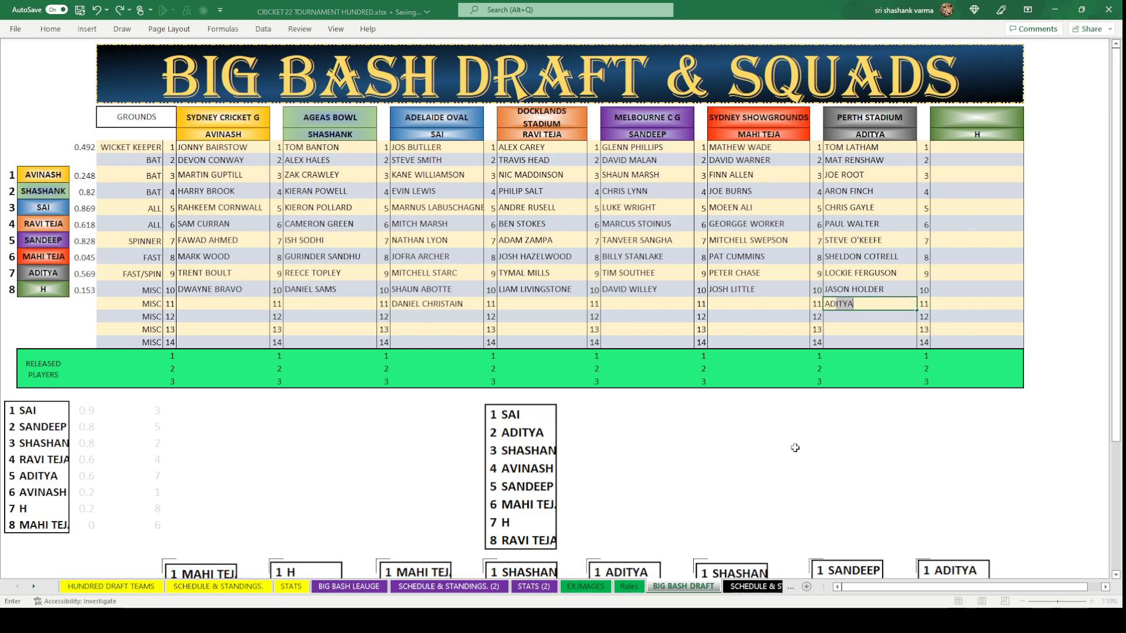
{"action": "type", "text": "L RASHID"}
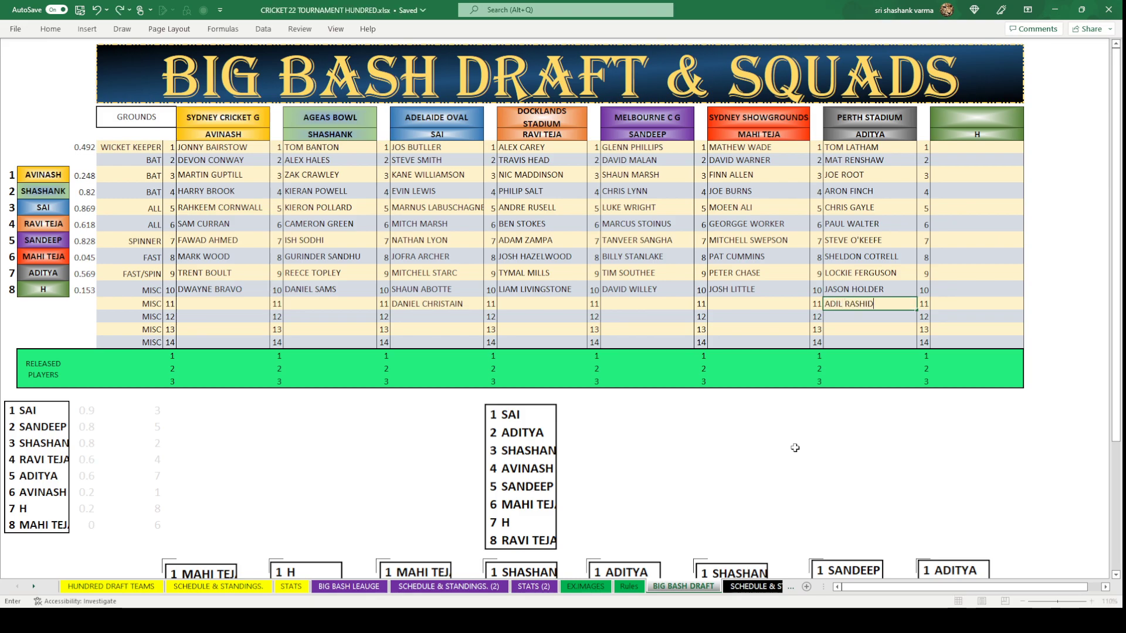
{"action": "left_click", "coordinate": [796, 447]}
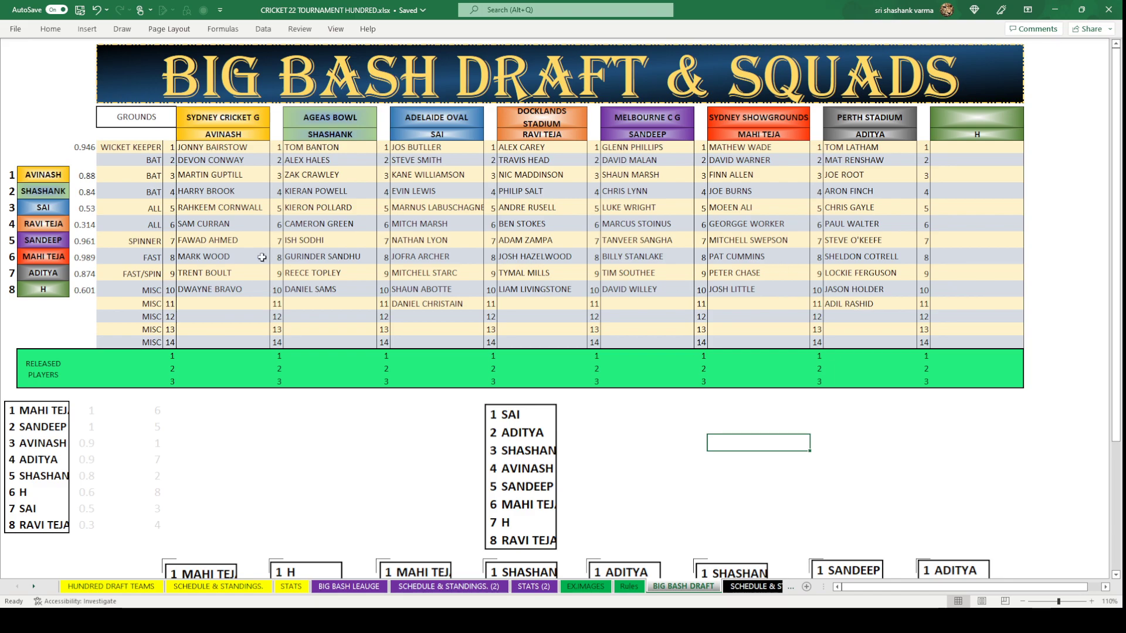
Enter D'ARCY SHORT for SHASHANK in round 11, then begin AVINASH's cell with SCOTT.
{"action": "left_click", "coordinate": [332, 304]}
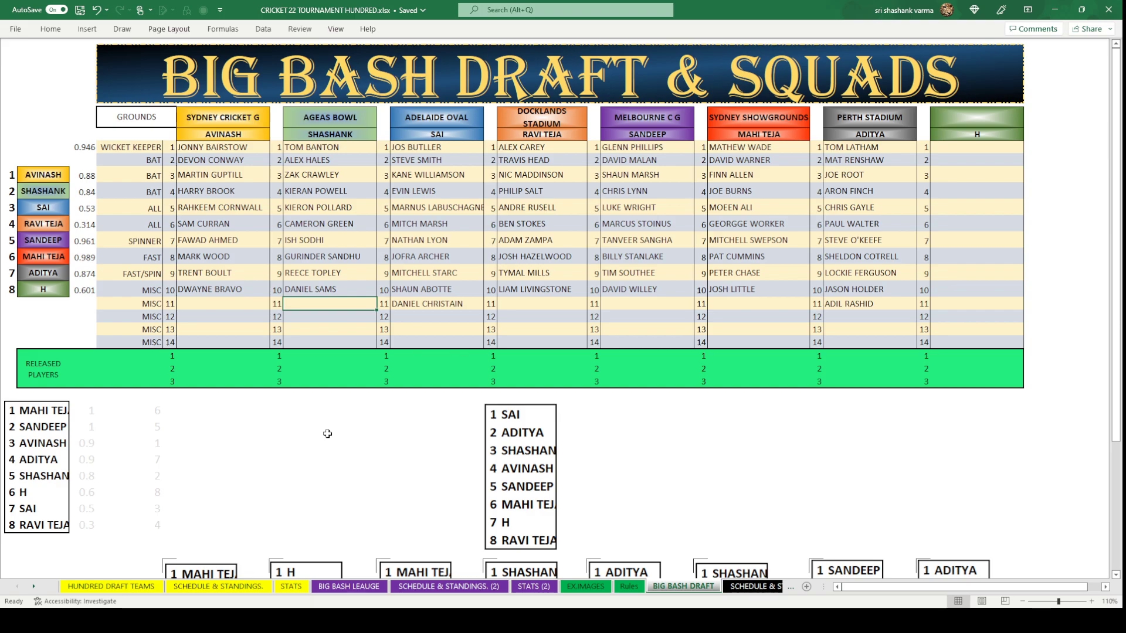
{"action": "type", "text": "DARCY"}
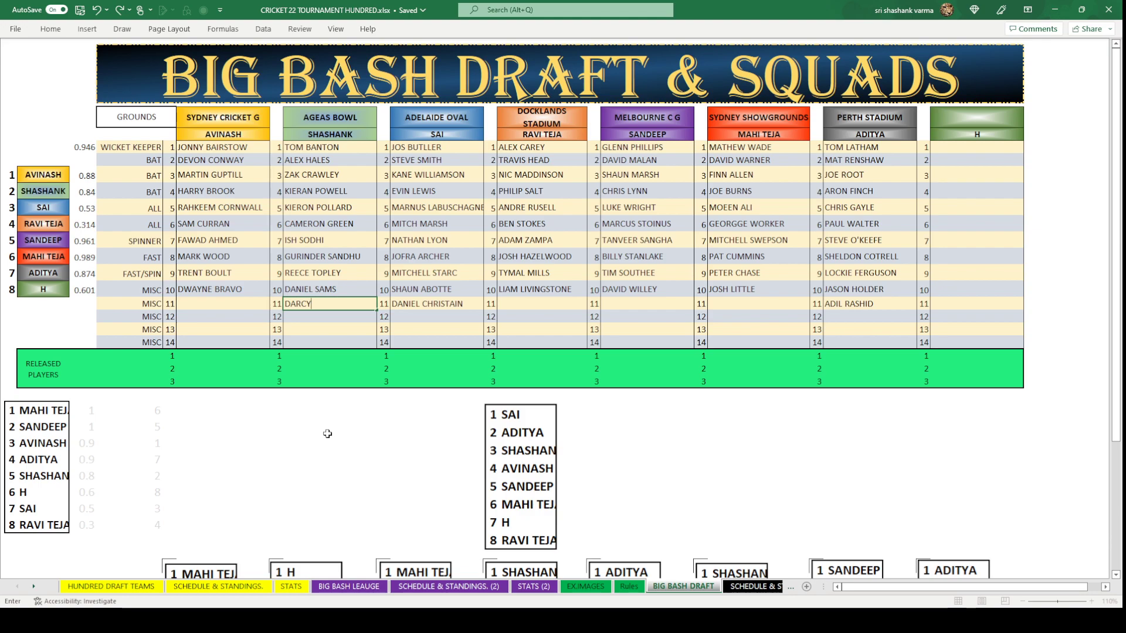
{"action": "type", "text": "SHORT"}
{"action": "left_click", "coordinate": [312, 304]}
{"action": "type", "text": "'"}
{"action": "left_click", "coordinate": [437, 439]}
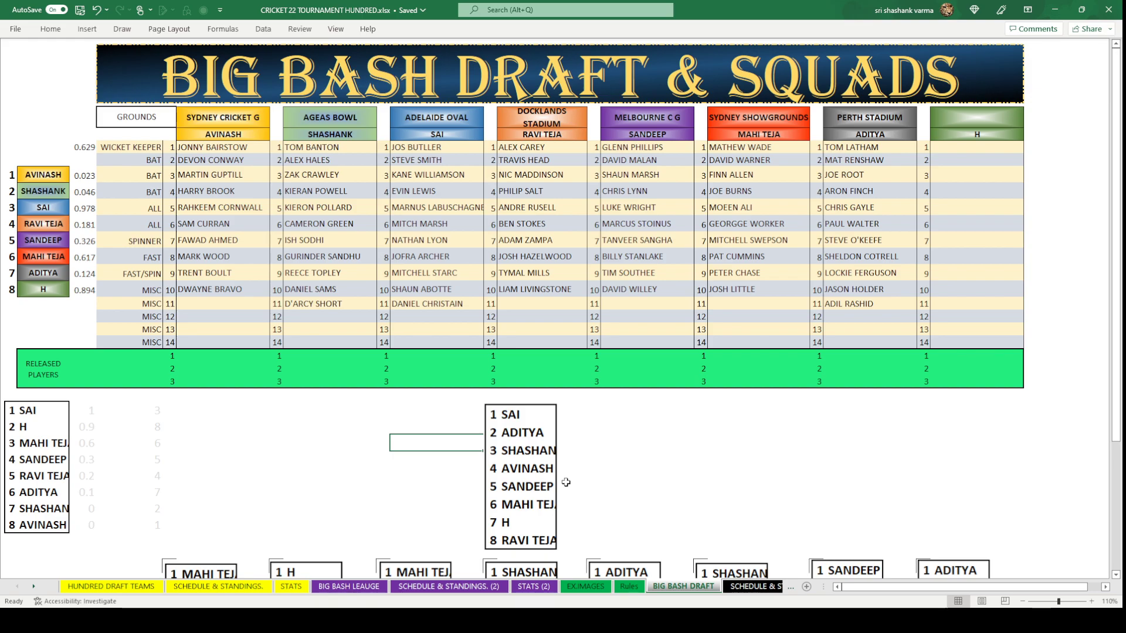
{"action": "left_click", "coordinate": [222, 302]}
{"action": "type", "text": "S"}
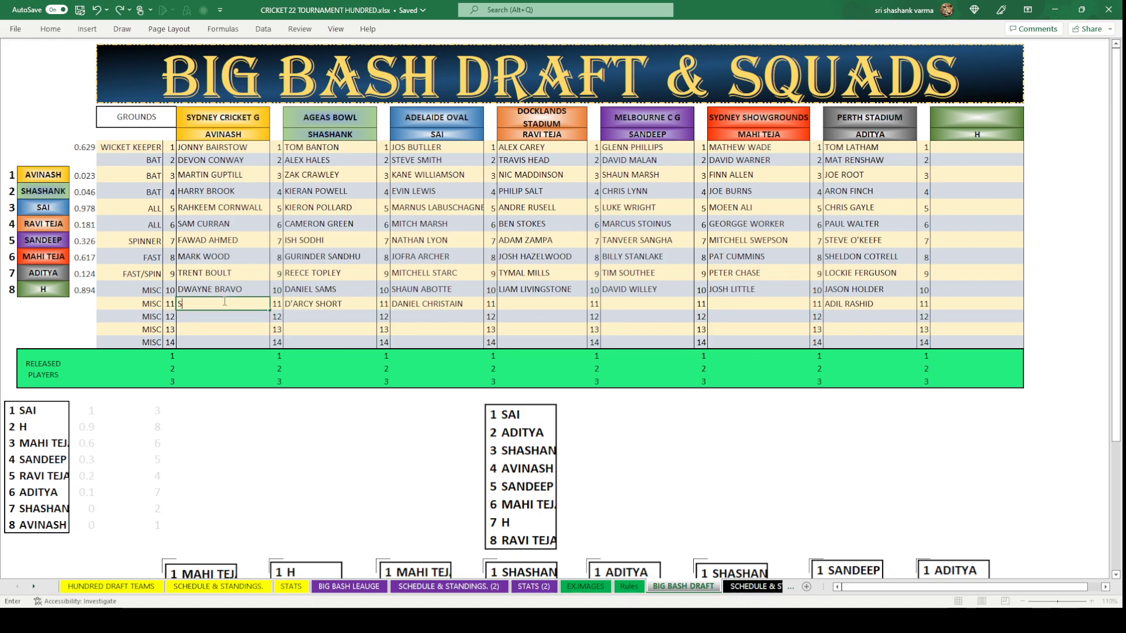
{"action": "type", "text": "COTT"}
{"action": "left_click", "coordinate": [349, 586]}
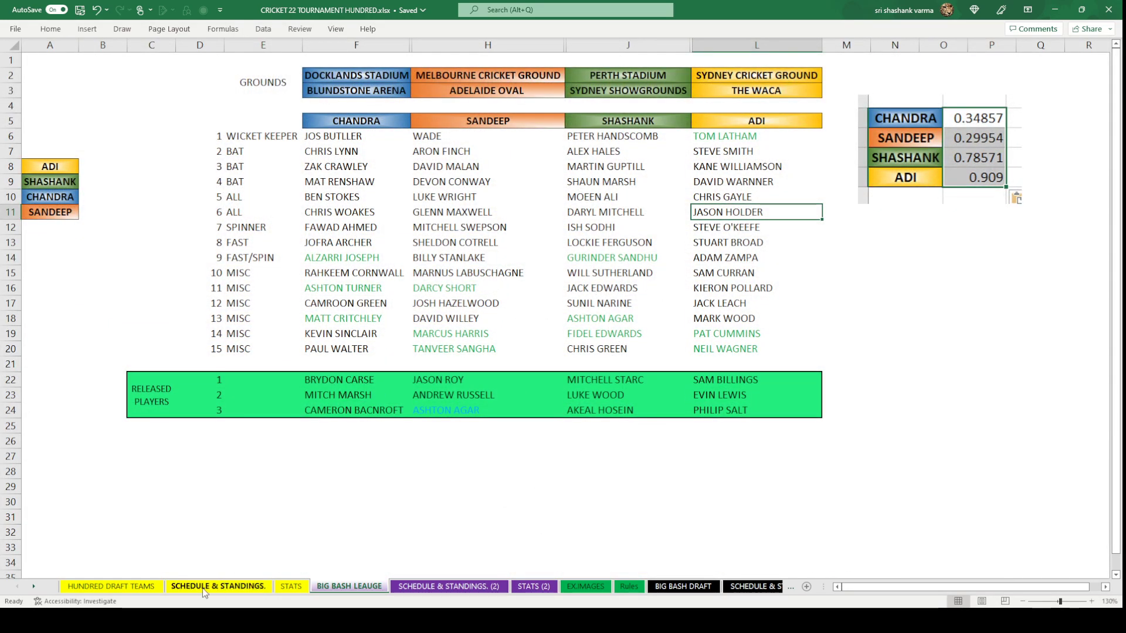
{"action": "left_click", "coordinate": [147, 587]}
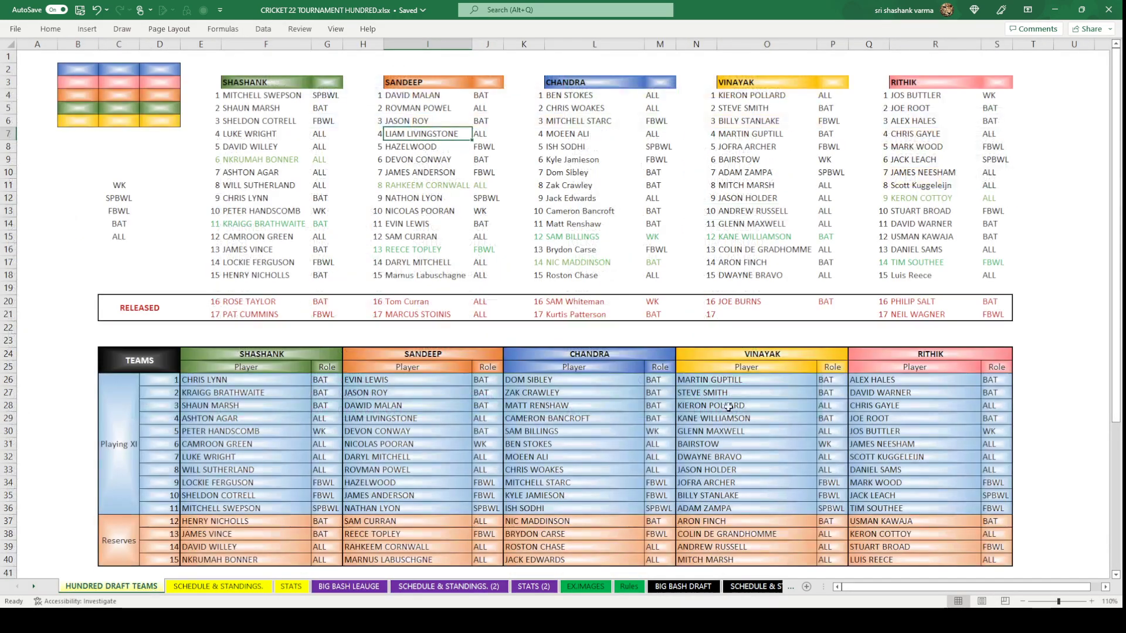
{"action": "left_click", "coordinate": [931, 186]}
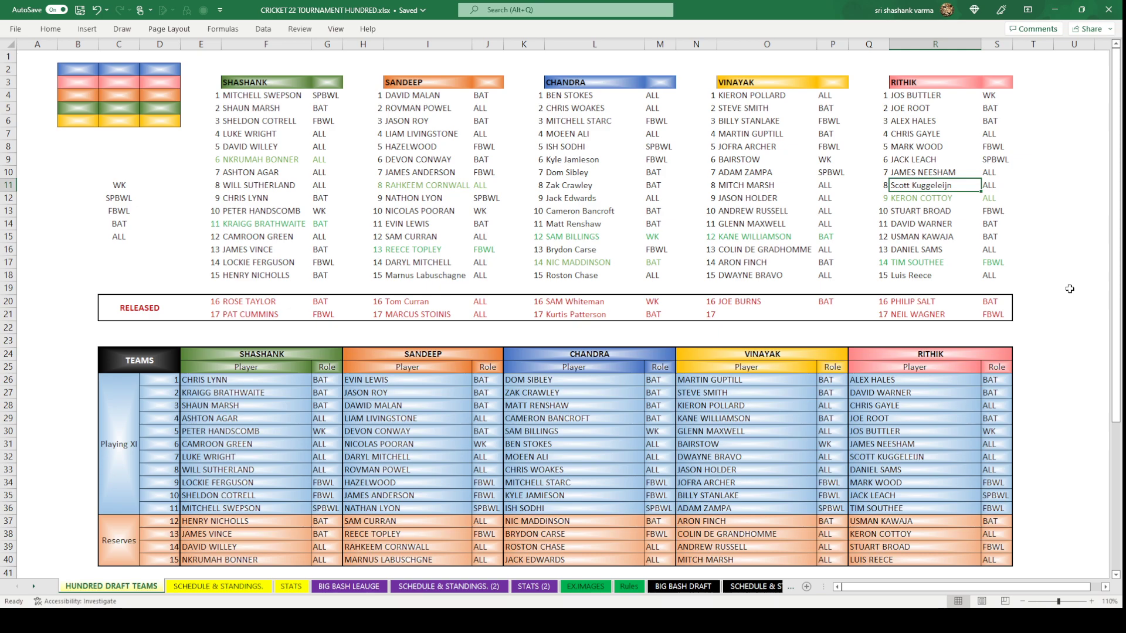
{"action": "left_click", "coordinate": [694, 587]}
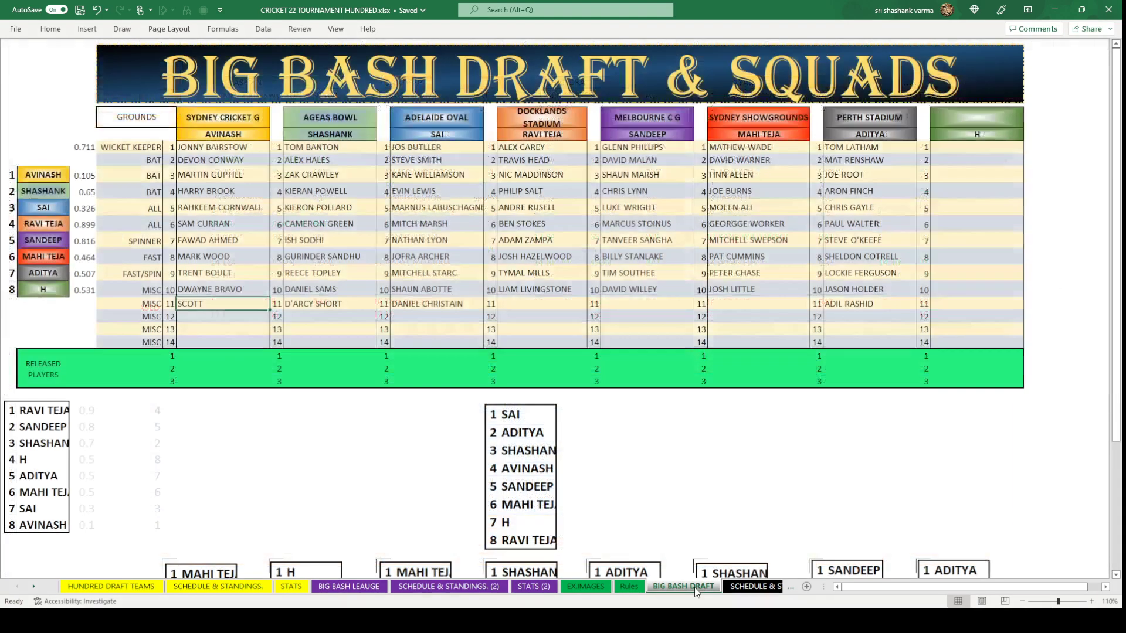
{"action": "double_click", "coordinate": [235, 306]}
Append KUGGELEIJN so AVINASH's round-11 cell reads SCOTT KUGGELEIJN.
{"action": "type", "text": "KU"}
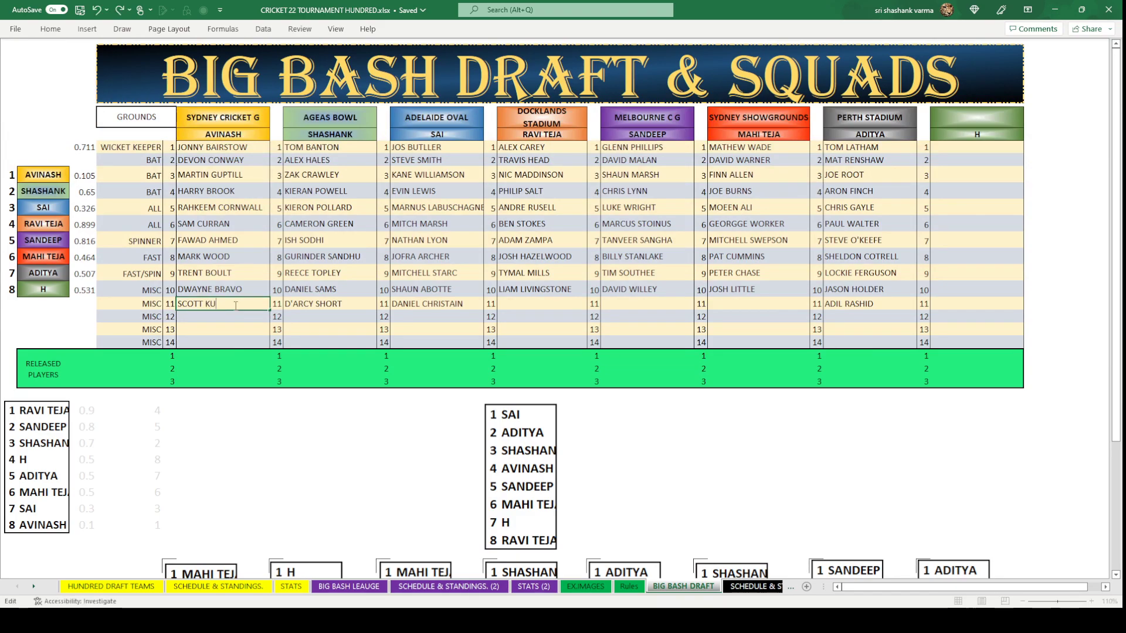
{"action": "type", "text": "GGELEIJN"}
{"action": "left_click", "coordinate": [276, 458]}
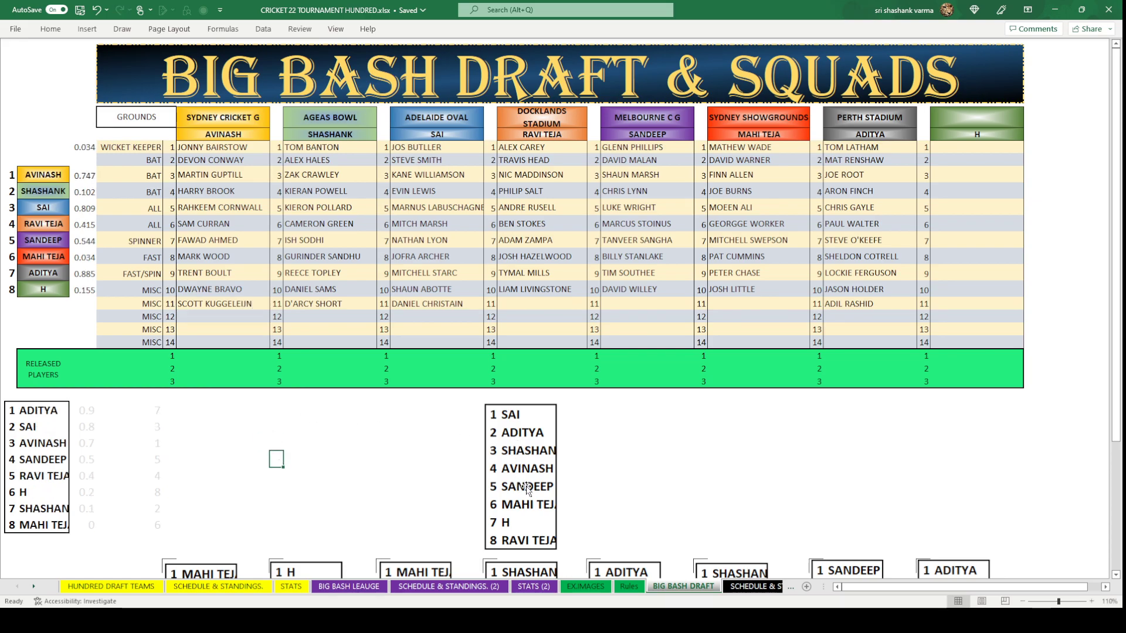
{"action": "left_click", "coordinate": [639, 303]}
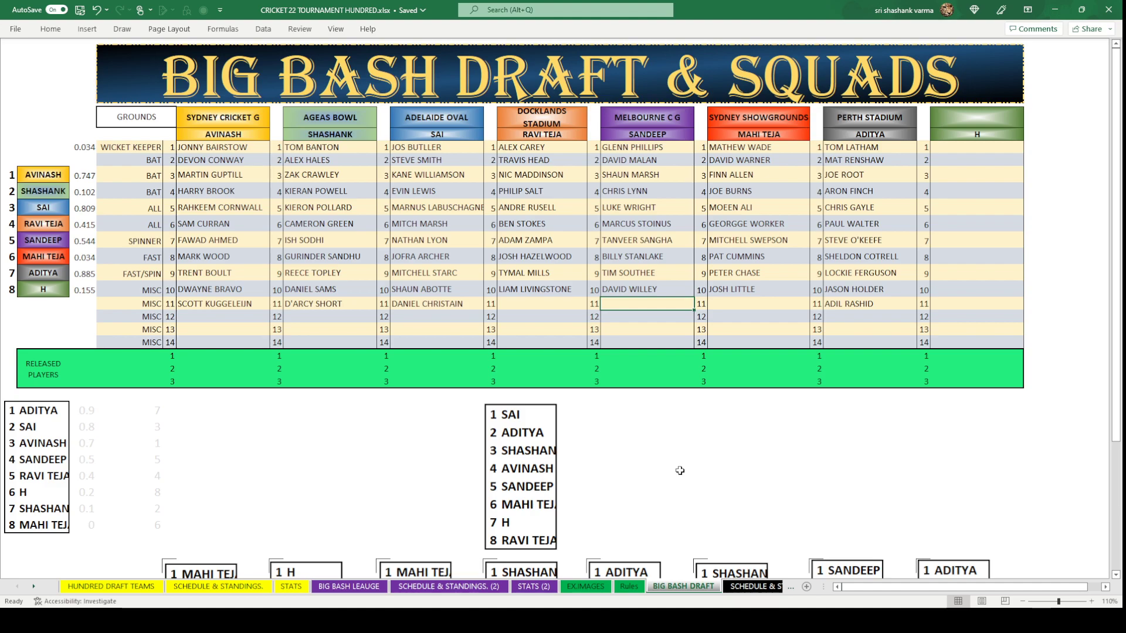
Enter GARETH DELANY as SANDEEP's round-11 pick, correcting the mistyped letter.
{"action": "type", "text": "GR"}
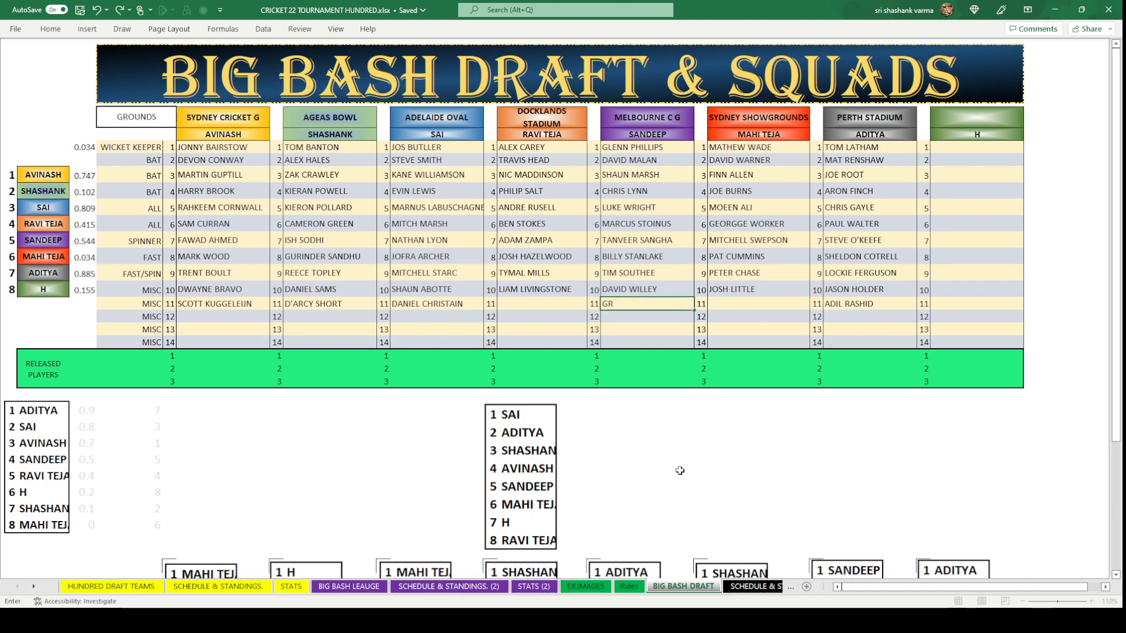
{"action": "key", "text": "BackSpace"}
{"action": "type", "text": "ARETH DELANY"}
{"action": "left_click", "coordinate": [700, 461]}
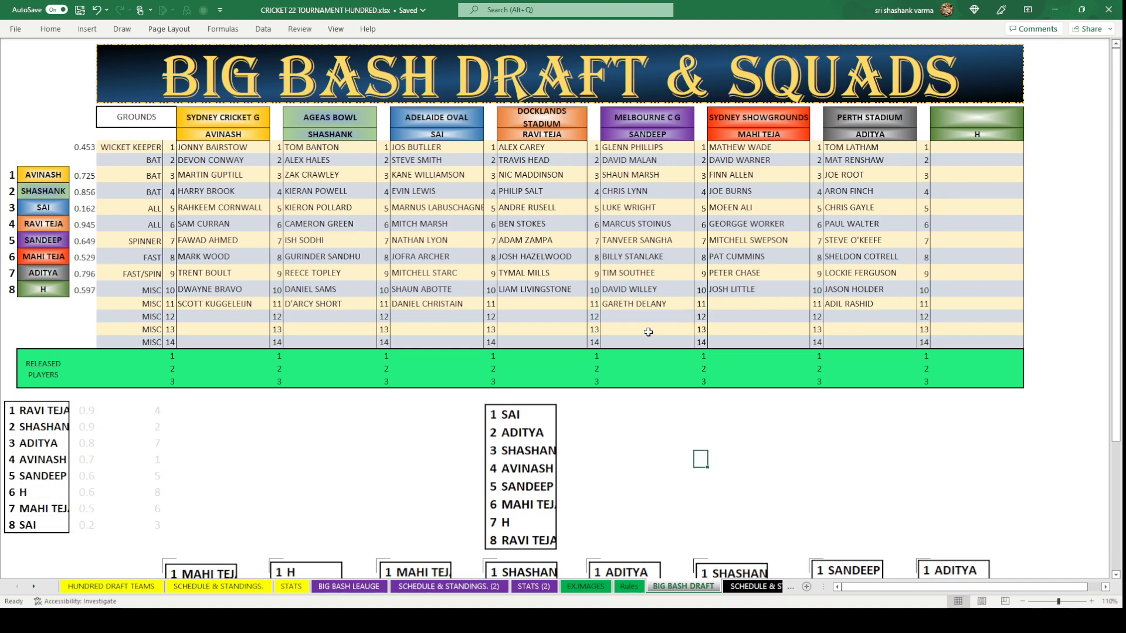
{"action": "left_click", "coordinate": [669, 306]}
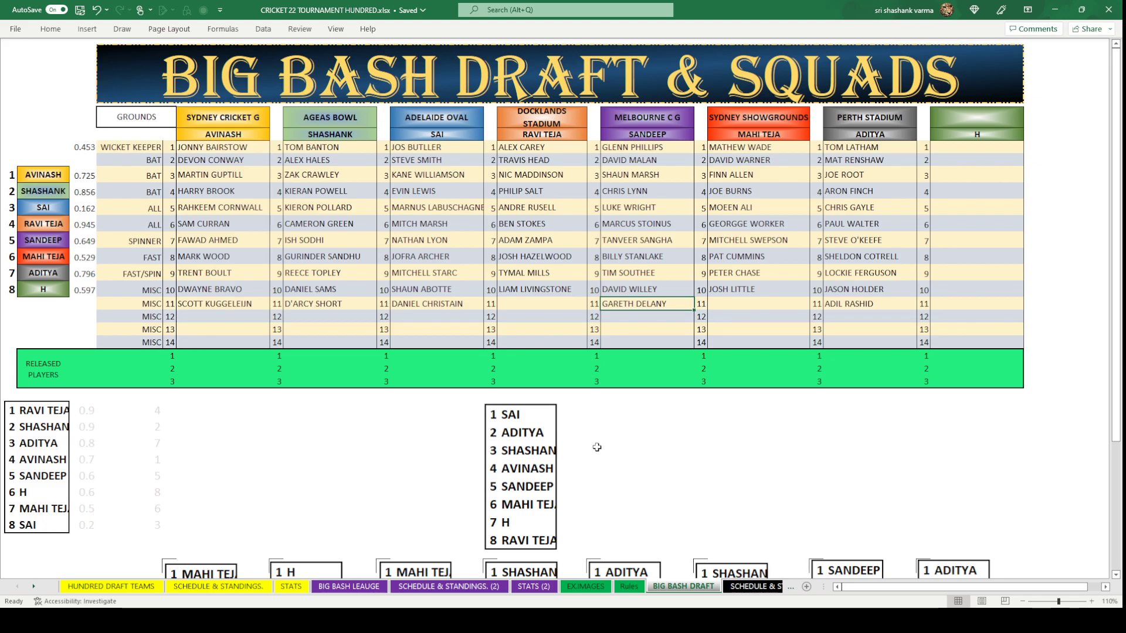
{"action": "left_click", "coordinate": [541, 503]}
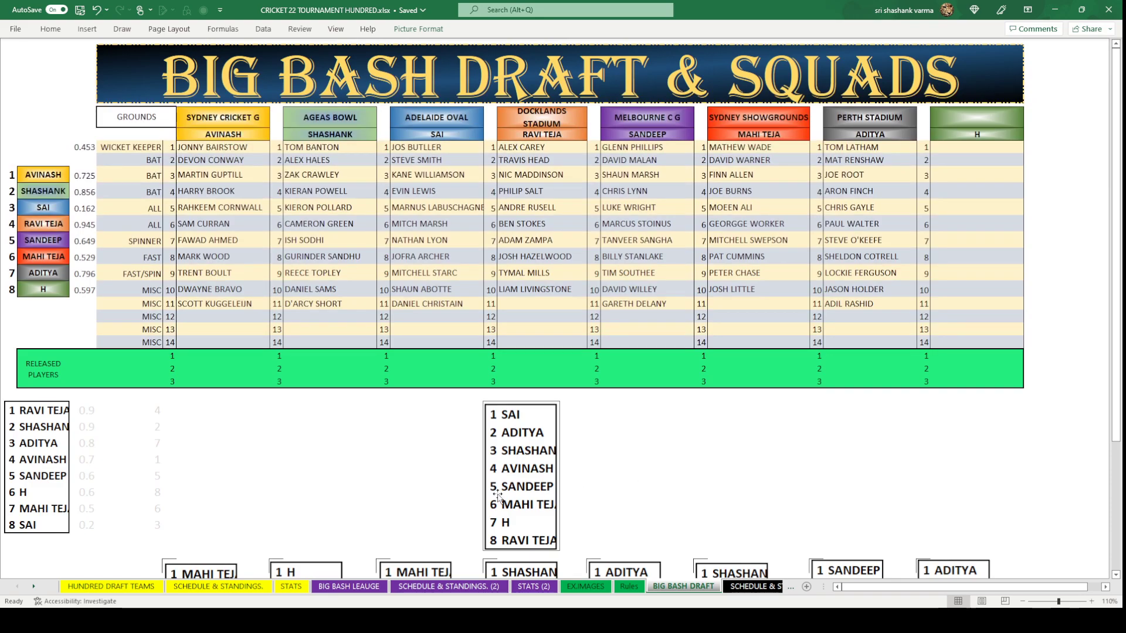
{"action": "left_click", "coordinate": [731, 303]}
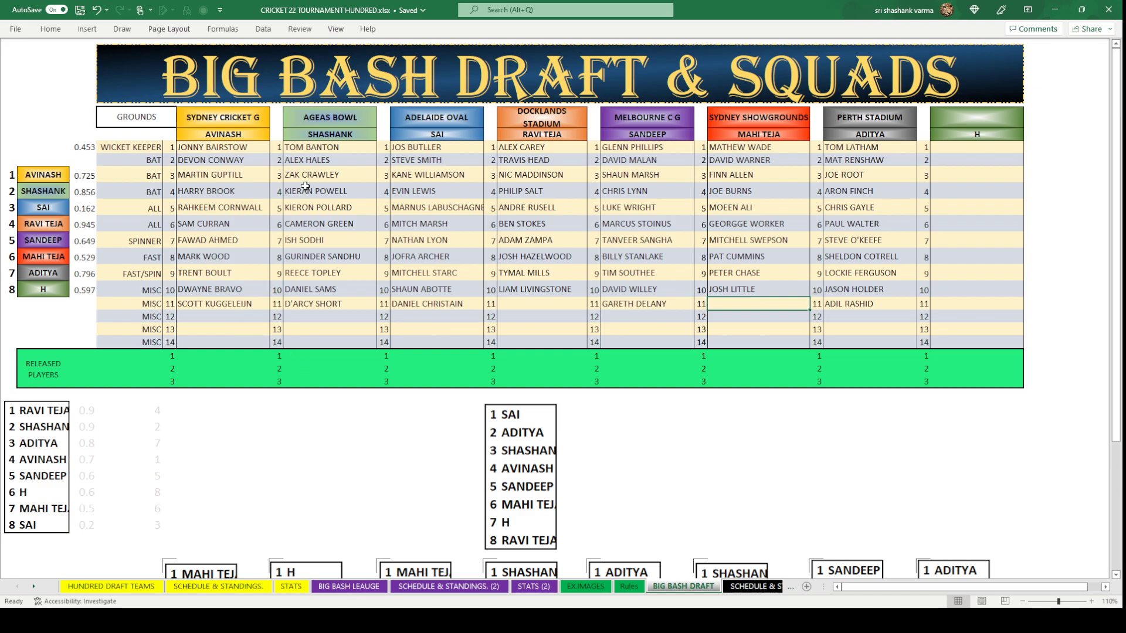
{"action": "left_click", "coordinate": [535, 162]}
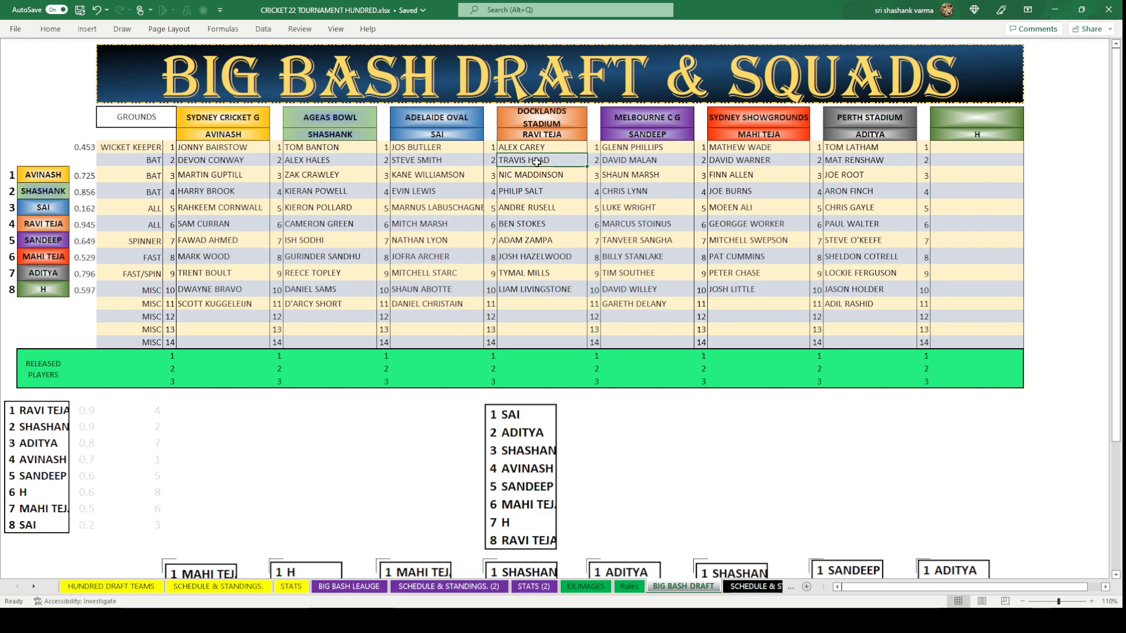
{"action": "left_click", "coordinate": [746, 303]}
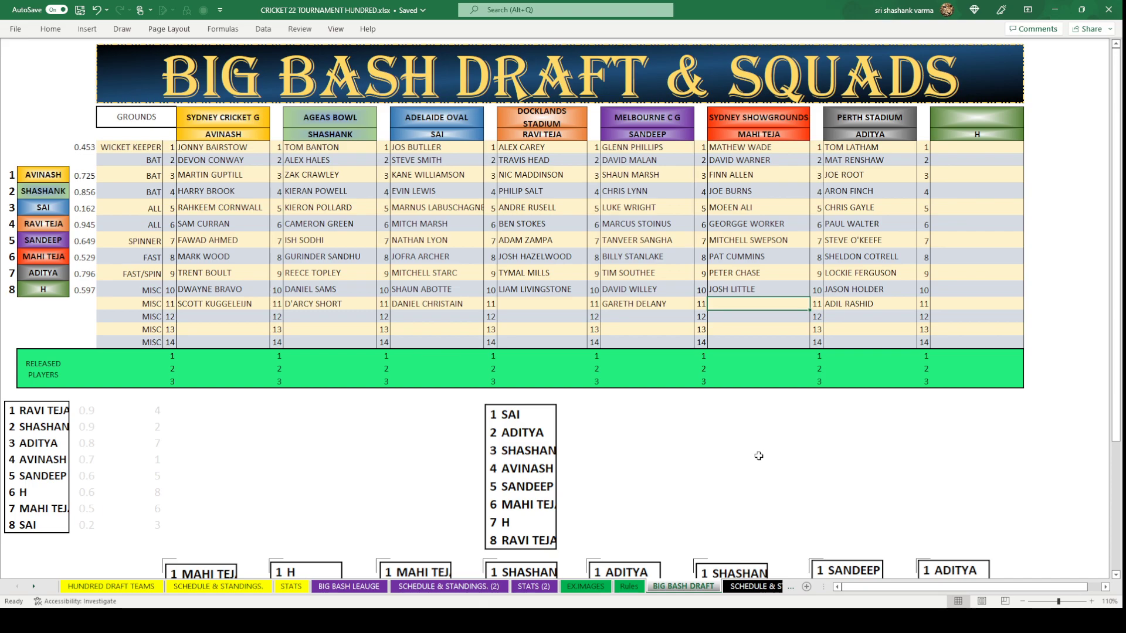
{"action": "left_click", "coordinate": [132, 586]}
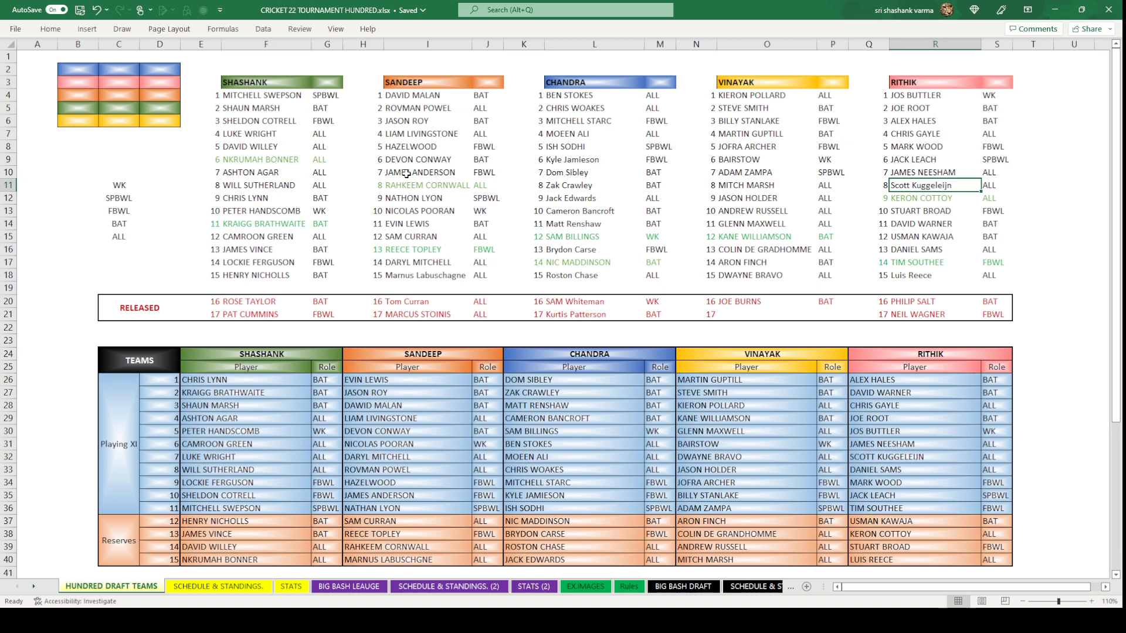
{"action": "left_click", "coordinate": [441, 215]}
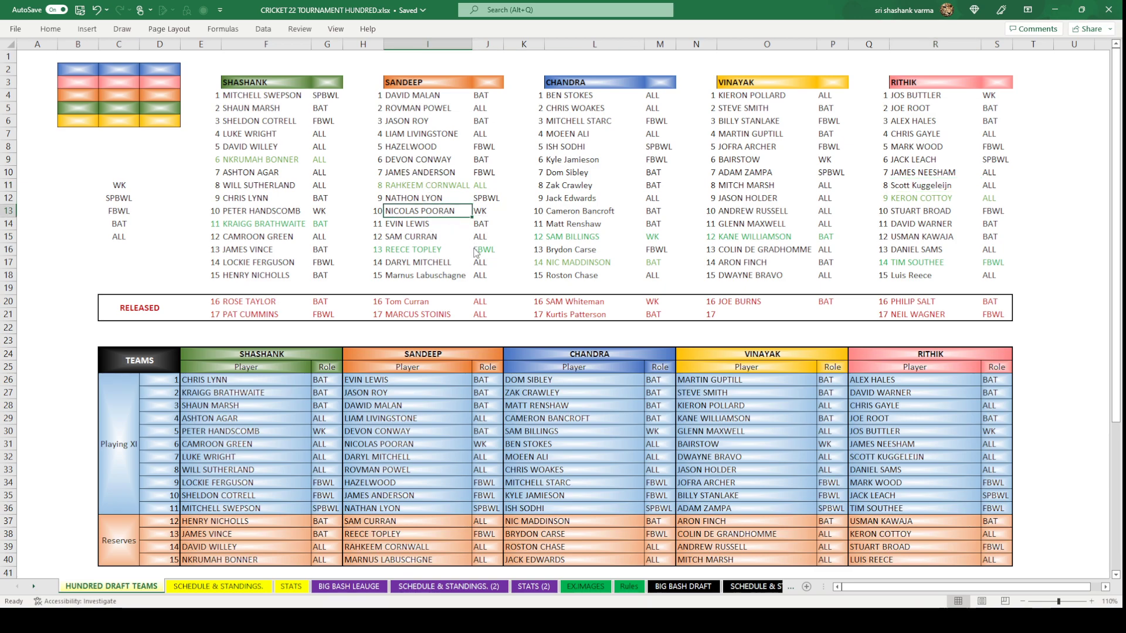
{"action": "key", "text": "ctrl+c"}
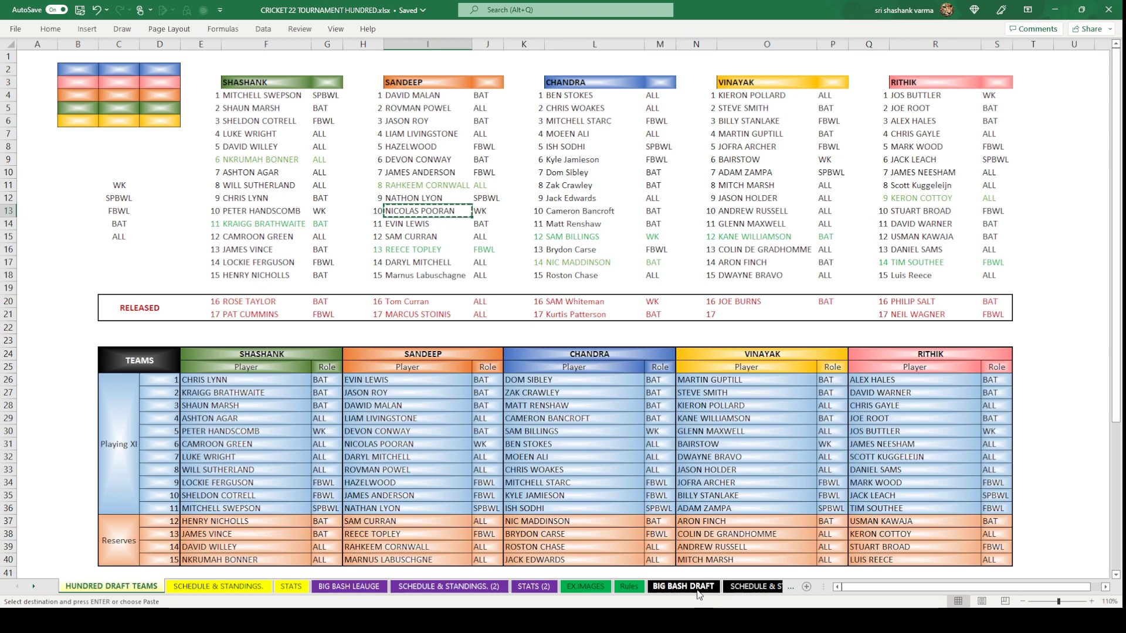
{"action": "left_click", "coordinate": [698, 587]}
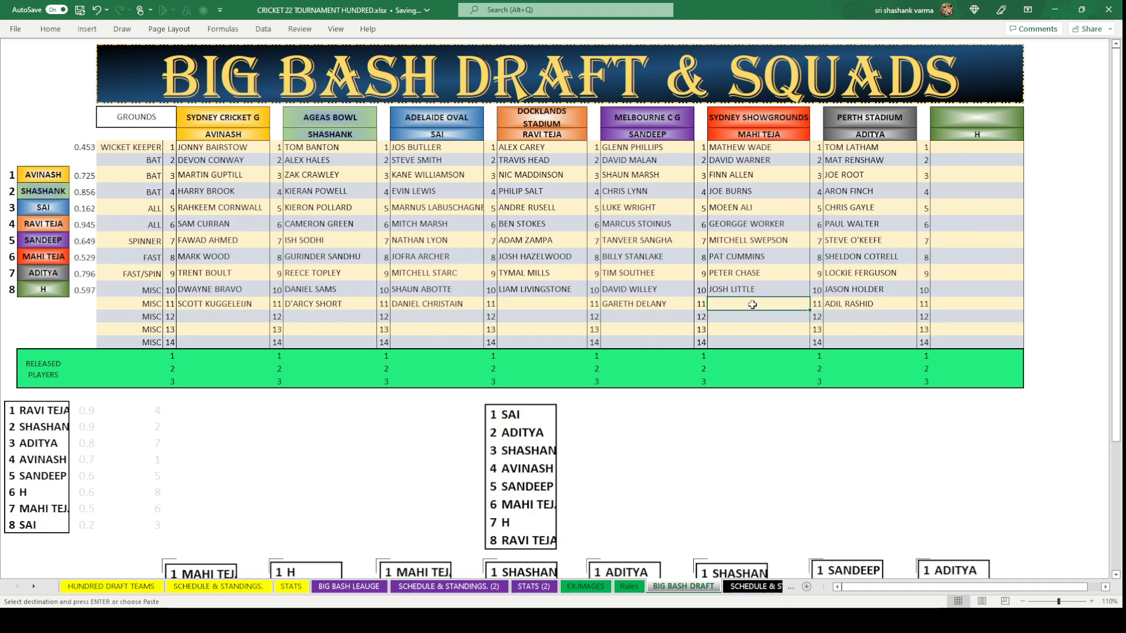
{"action": "key", "text": "ctrl+v"}
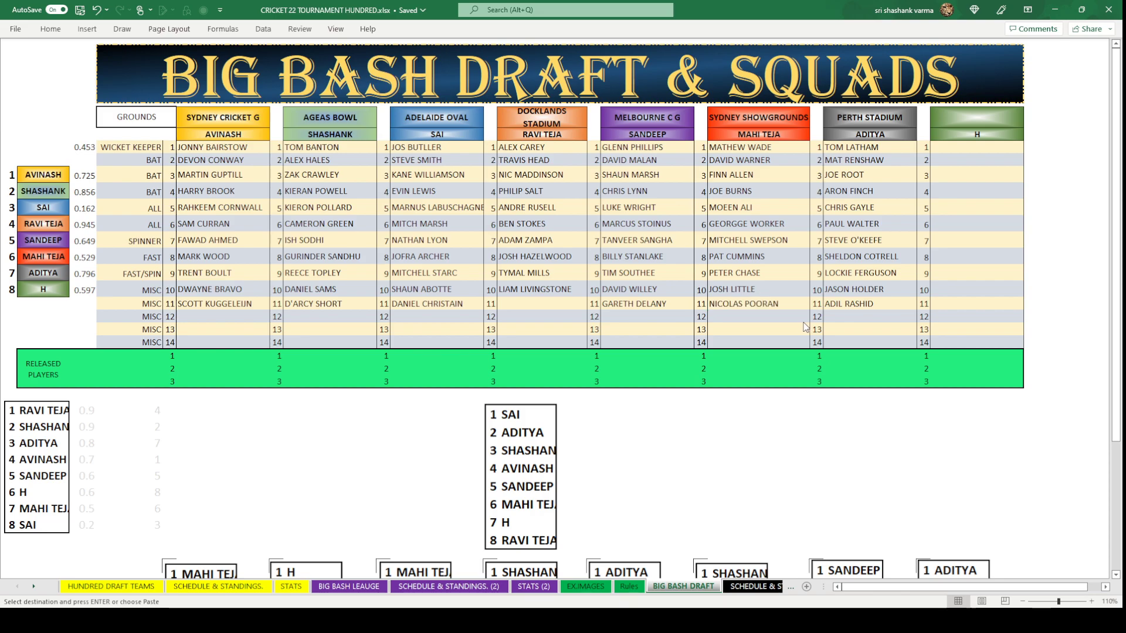
{"action": "left_click", "coordinate": [803, 319]}
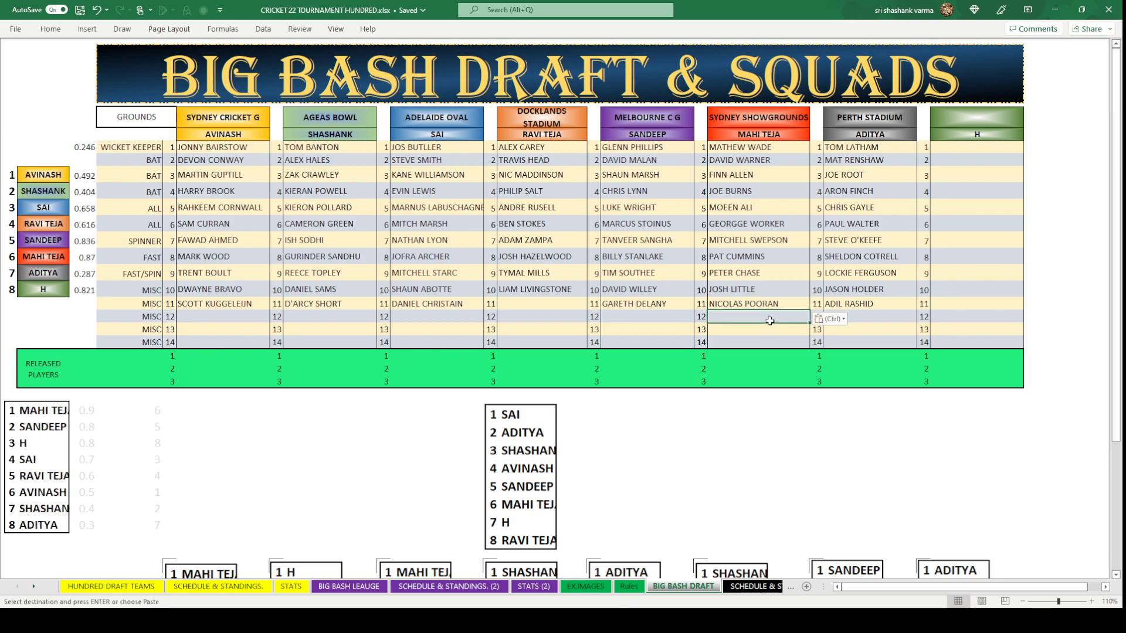
{"action": "left_click", "coordinate": [545, 306]}
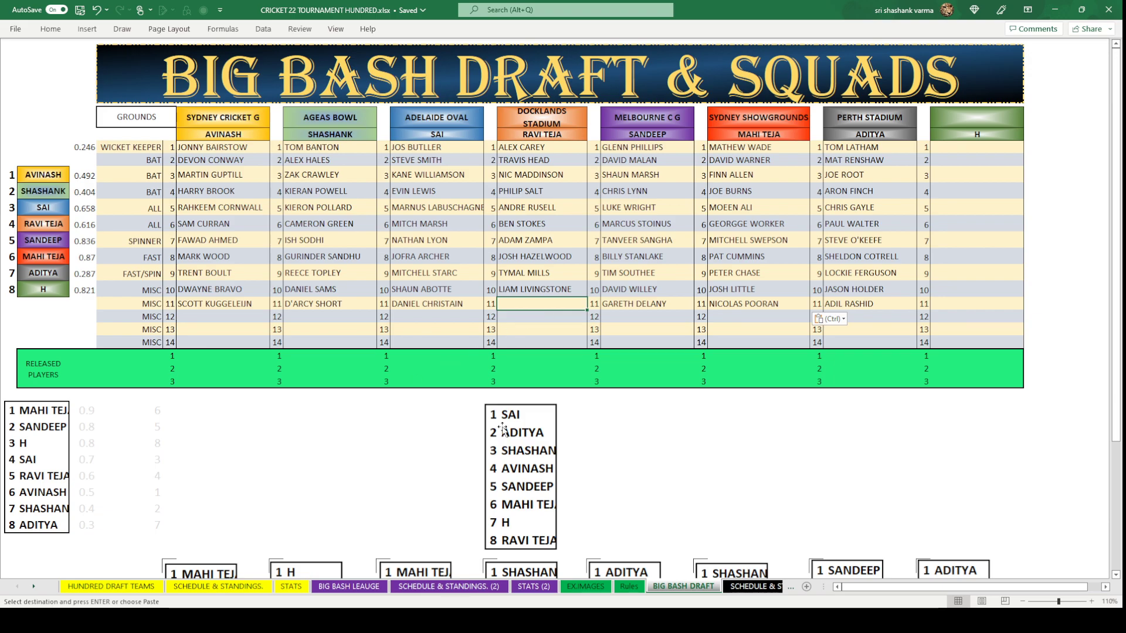
{"action": "type", "text": "KE"}
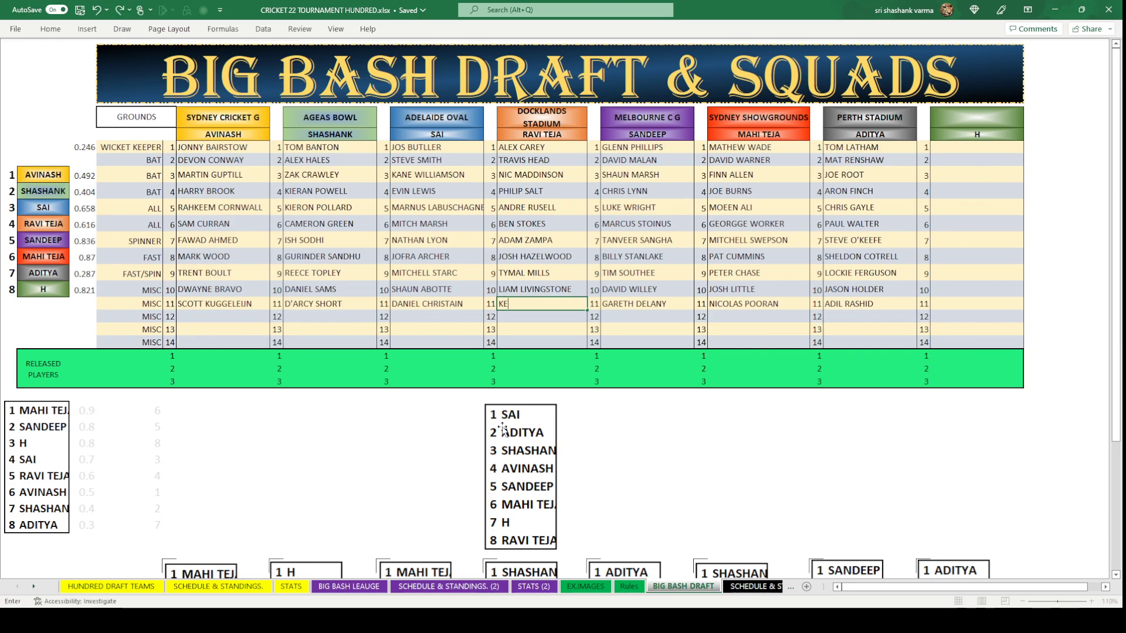
{"action": "type", "text": "VIN O'BRIEN"}
{"action": "left_click", "coordinate": [638, 471]}
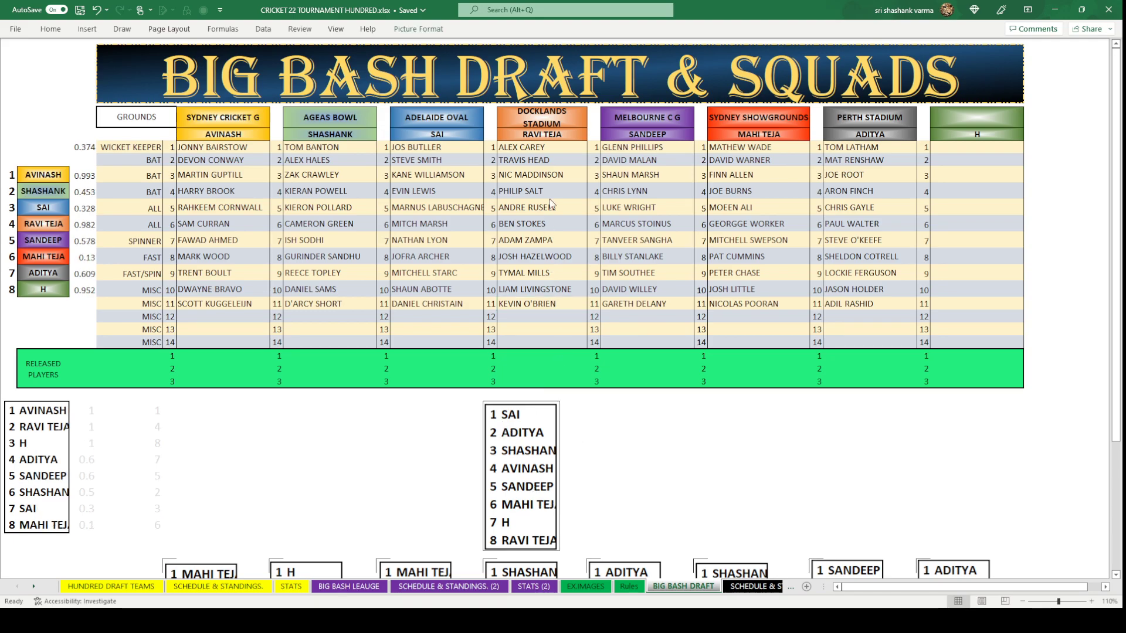
{"action": "scroll", "coordinate": [586, 272], "scroll_direction": "down", "scroll_amount": 6}
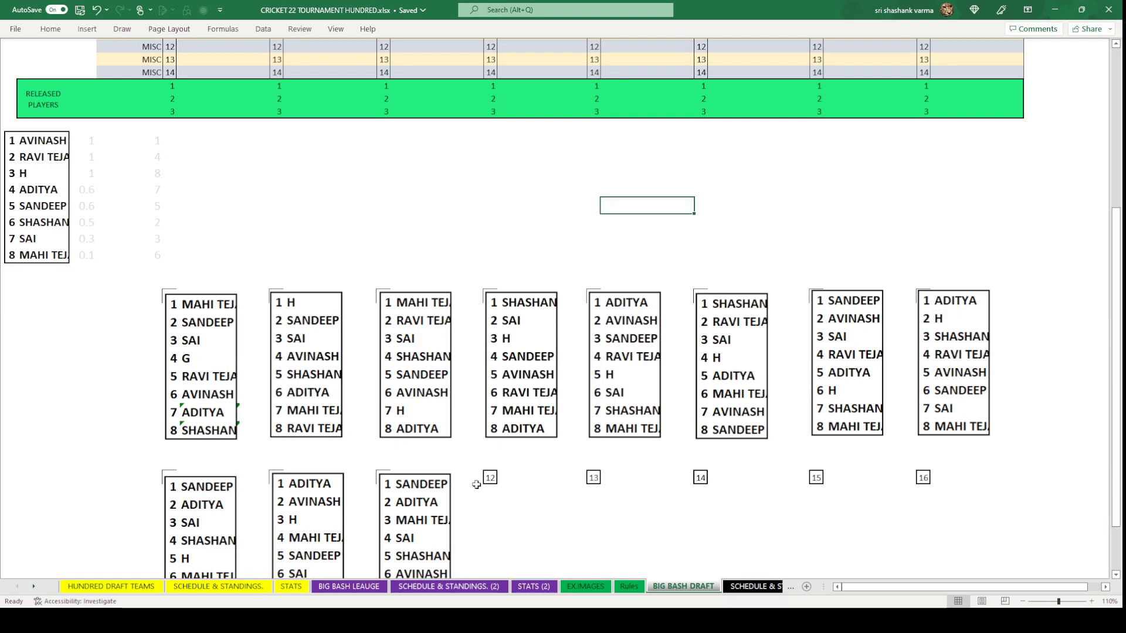
Paste the previous draft-order picture below the squads.
{"action": "left_click", "coordinate": [500, 480]}
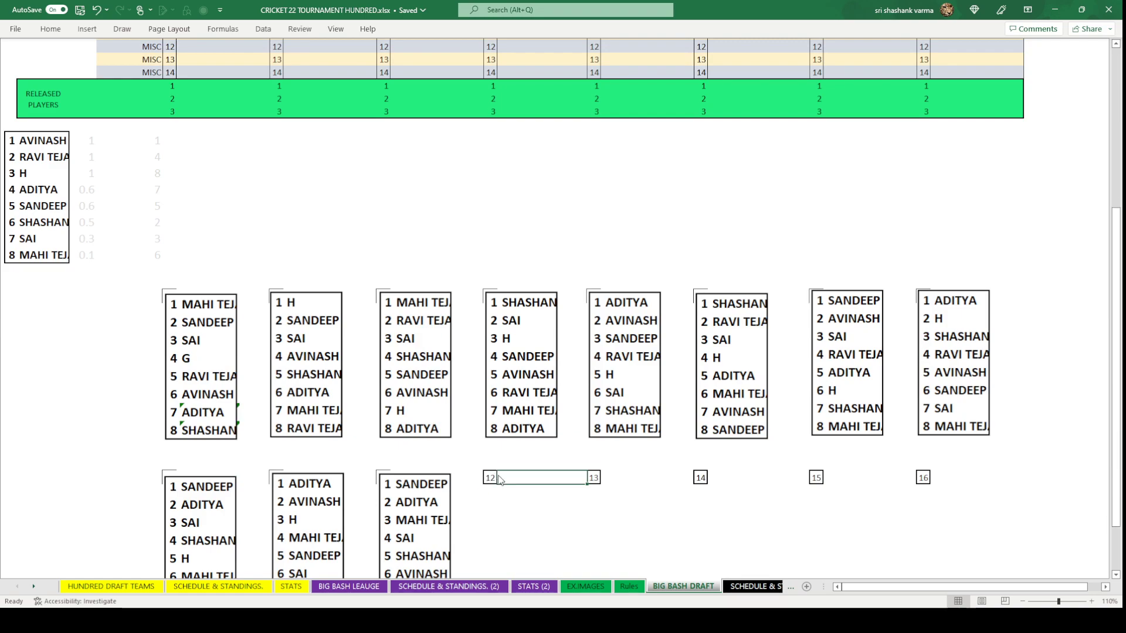
{"action": "key", "text": "ctrl+v"}
{"action": "left_click", "coordinate": [522, 189]}
{"action": "scroll", "coordinate": [523, 189], "scroll_direction": "up", "scroll_amount": 6}
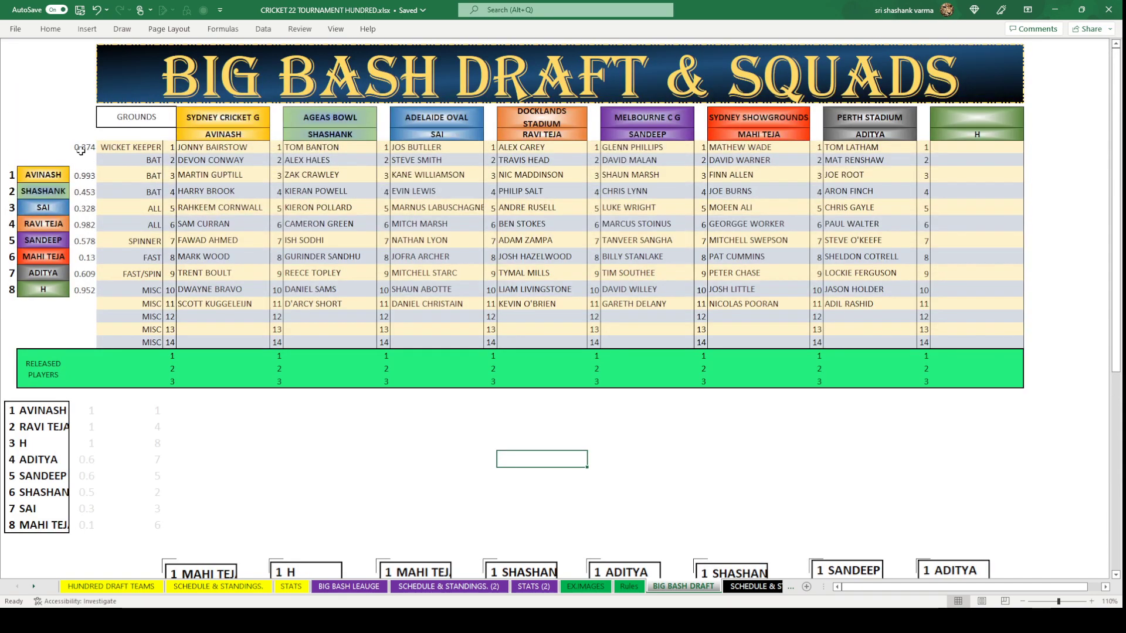
Clear the old random numbers and refill the eight team rows with the RAND formula.
{"action": "left_click", "coordinate": [86, 147]}
{"action": "left_click_drag", "start_coordinate": [85, 175], "coordinate": [86, 287]}
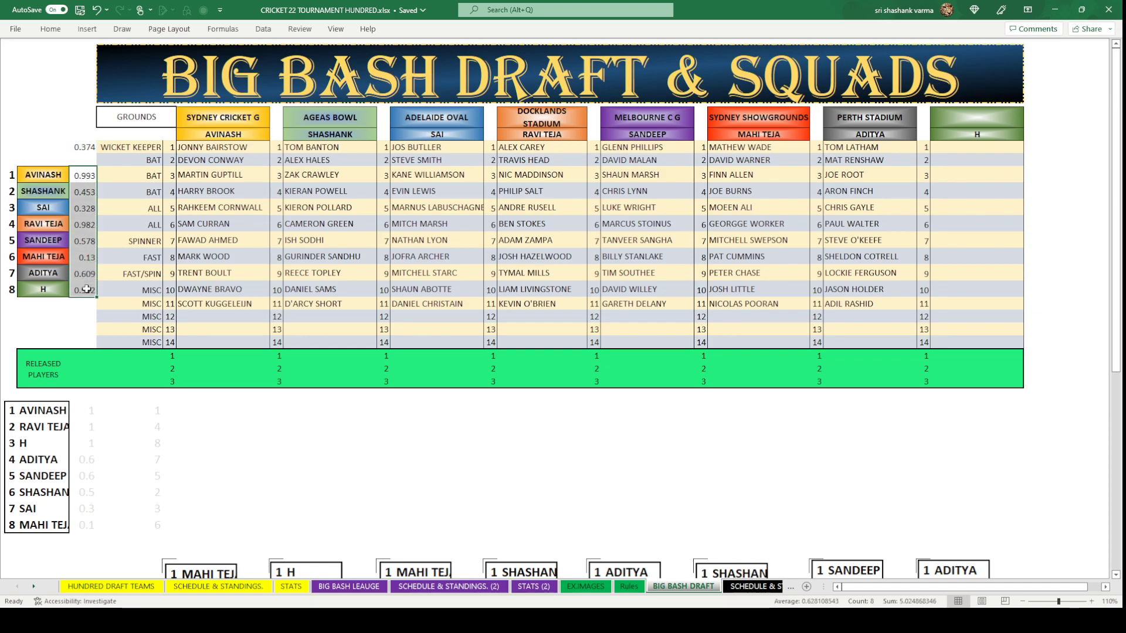
{"action": "key", "text": "Delete"}
{"action": "left_click", "coordinate": [85, 146]}
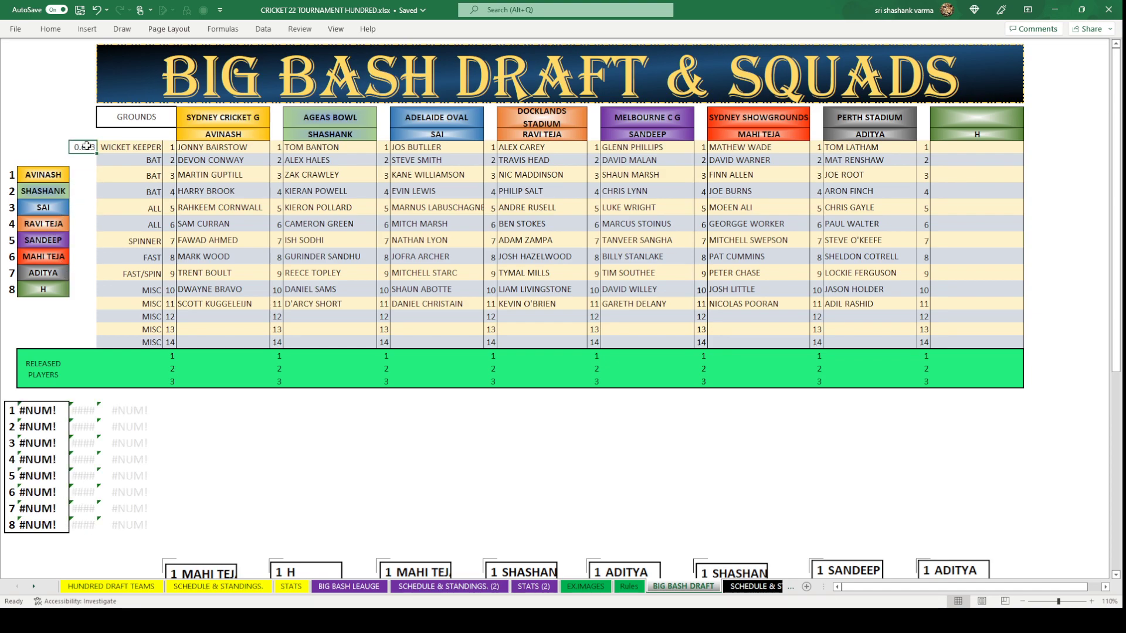
{"action": "key", "text": "ctrl+c"}
{"action": "left_click_drag", "start_coordinate": [82, 175], "coordinate": [80, 292]}
{"action": "key", "text": "ctrl+v"}
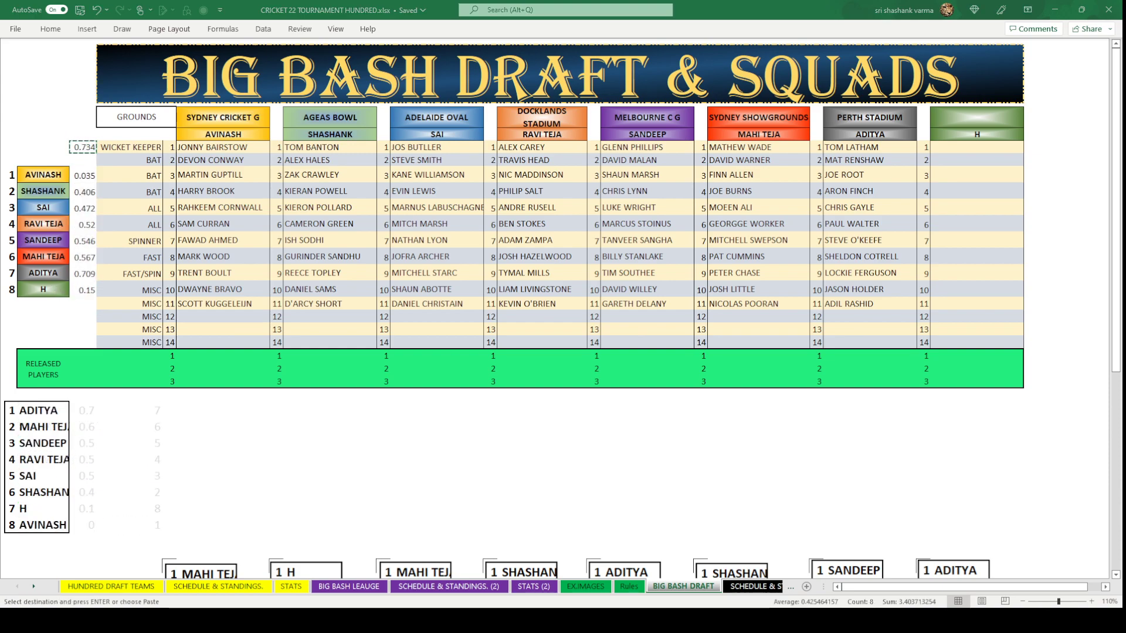
{"action": "key", "text": "Escape"}
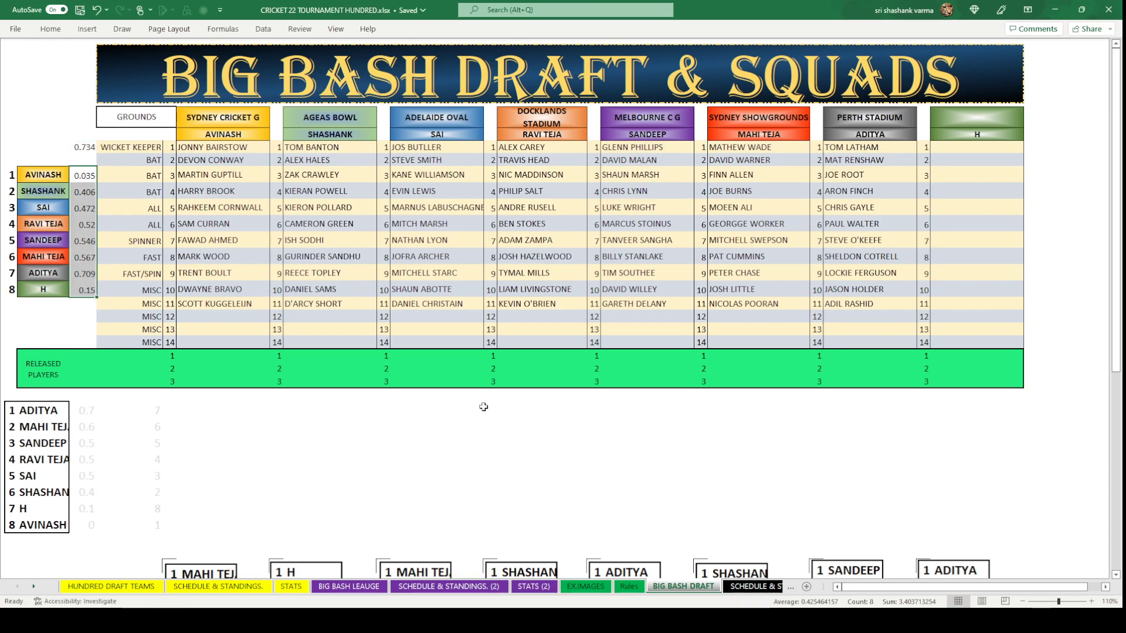
Paste a picture of the new ADITYA-first order and delete the random numbers.
{"action": "left_click", "coordinate": [490, 410]}
{"action": "key", "text": "ctrl+v"}
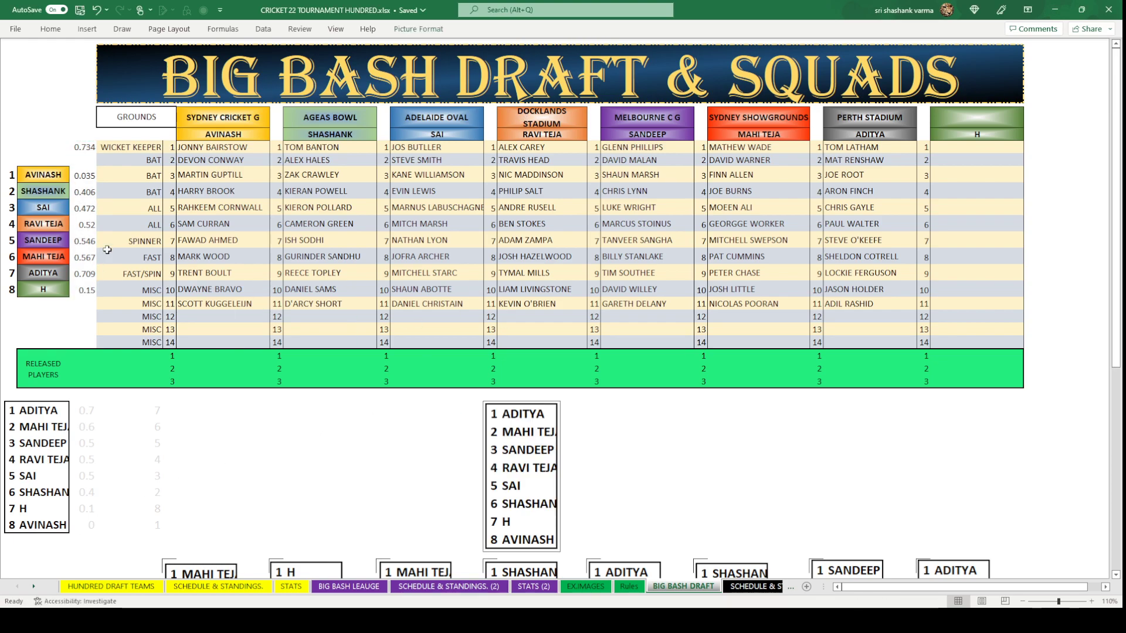
{"action": "left_click_drag", "start_coordinate": [86, 176], "coordinate": [76, 289]}
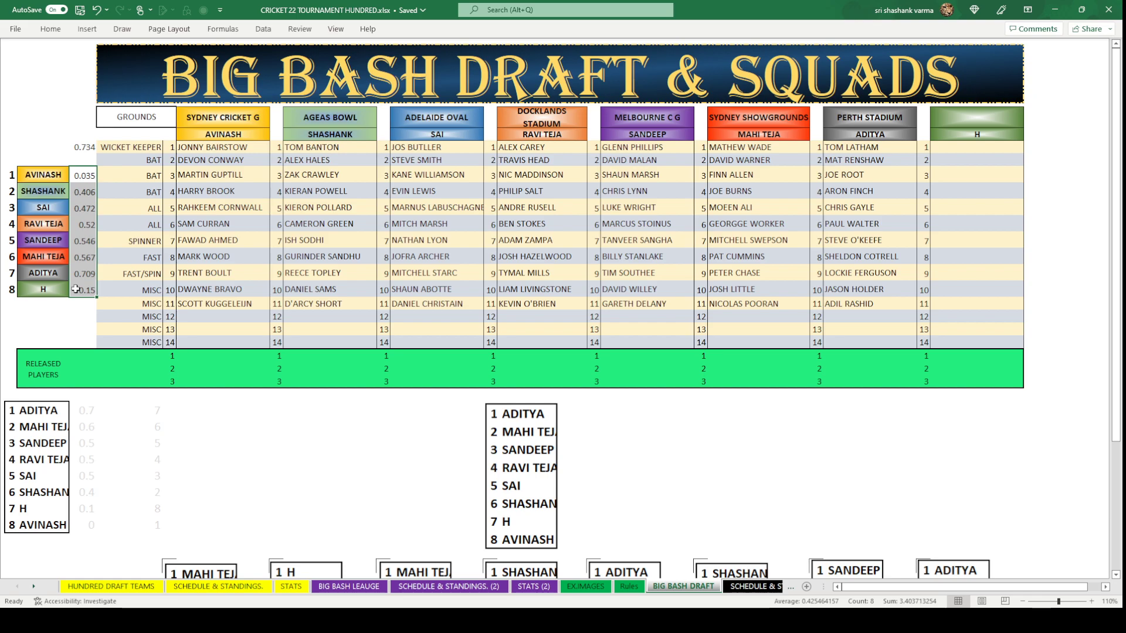
{"action": "key", "text": "Delete"}
{"action": "left_click", "coordinate": [860, 317]}
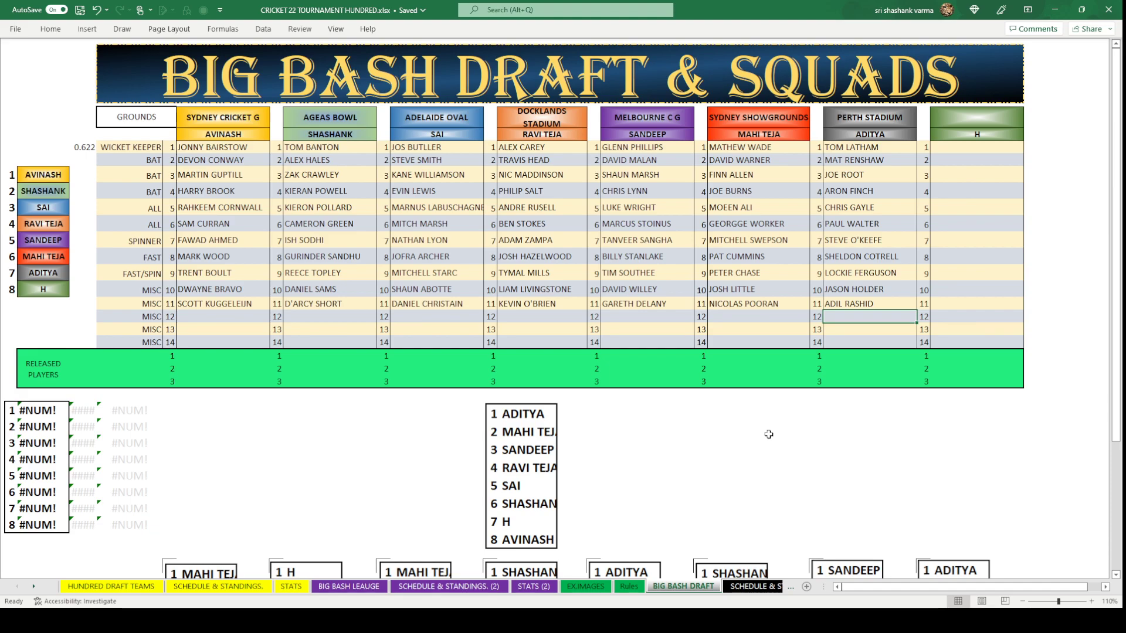
Enter JACH EDWARDS in Aditya's round-12 slot, save the workbook, and go to HUNDRED DRAFT TEAMS.
{"action": "type", "text": "J"}
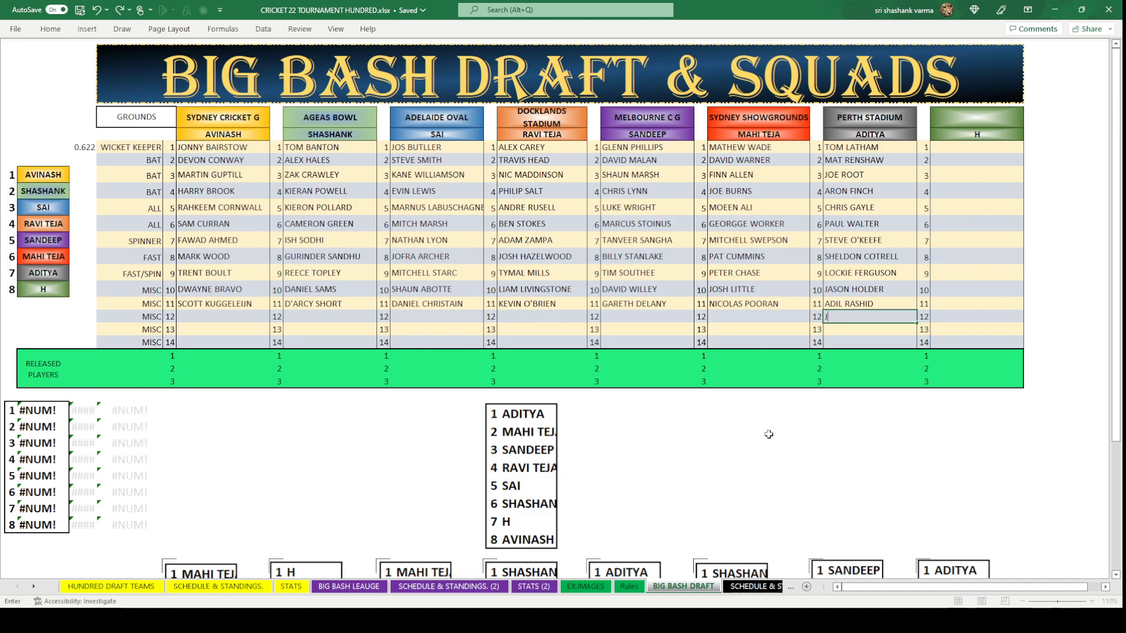
{"action": "type", "text": "ACH EDWARDS"}
{"action": "left_click", "coordinate": [768, 433]}
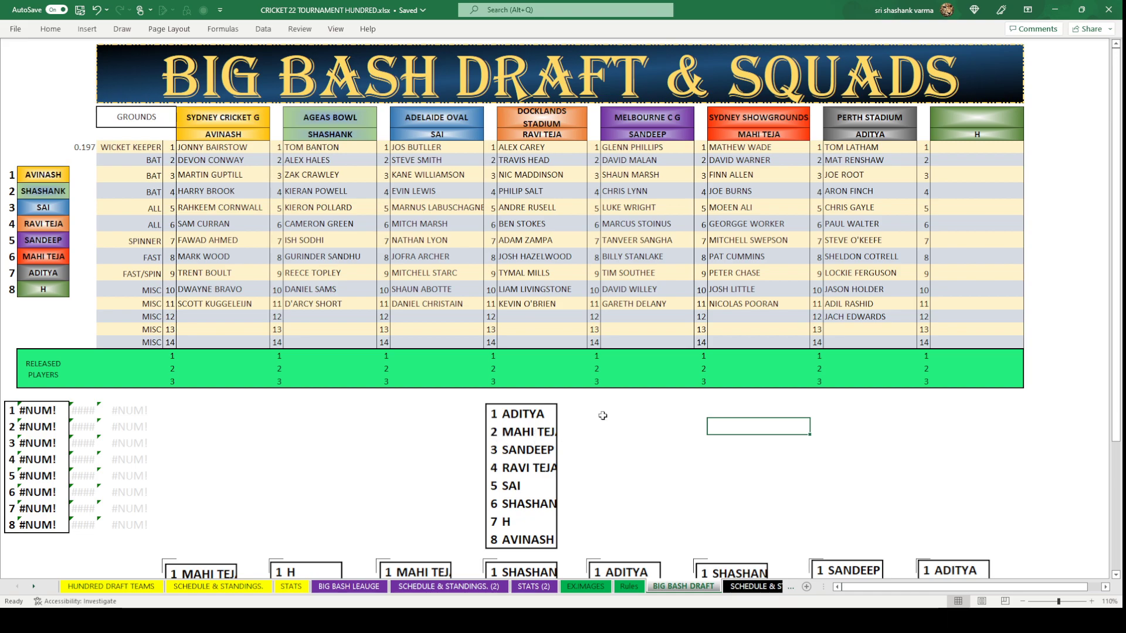
{"action": "left_click", "coordinate": [764, 315]}
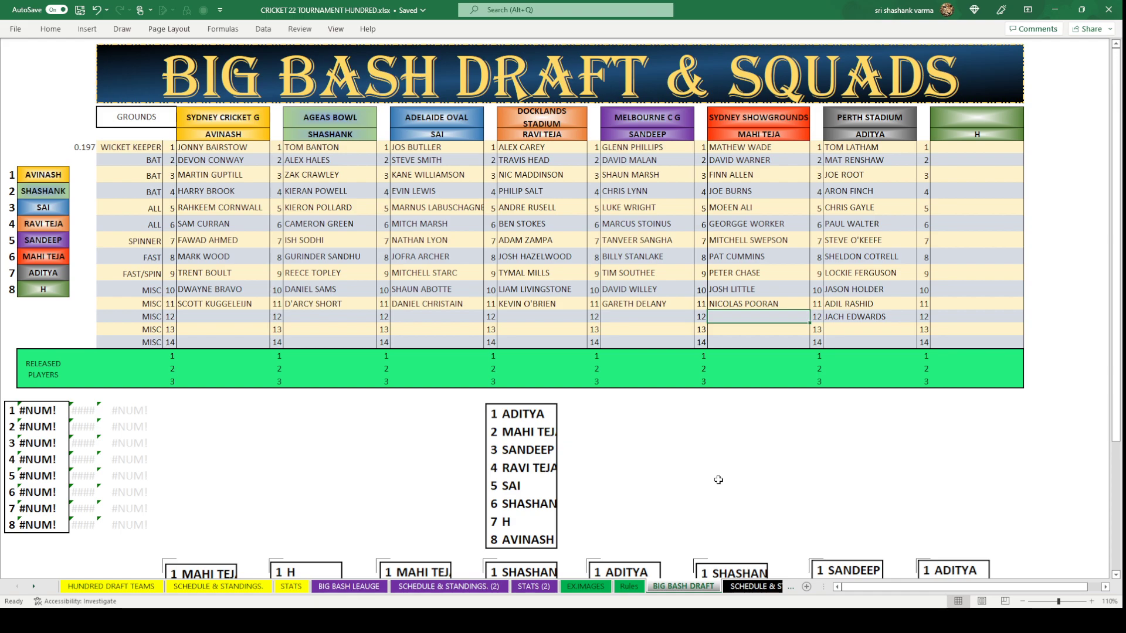
{"action": "key", "text": "ctrl+s"}
{"action": "left_click", "coordinate": [111, 586]}
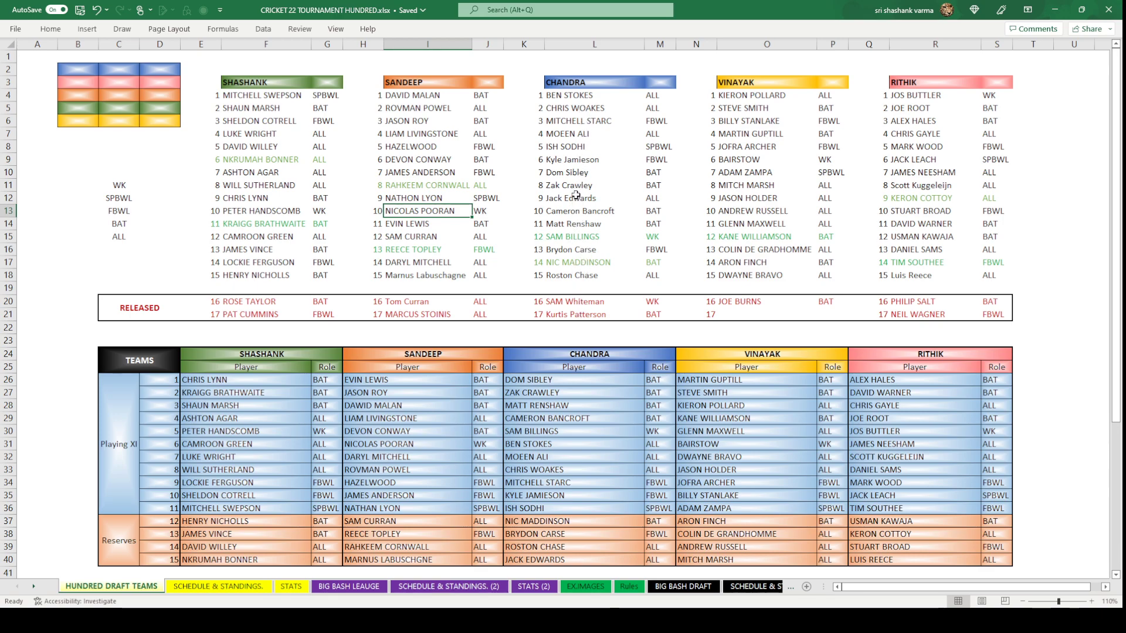
{"action": "left_click", "coordinate": [572, 162]}
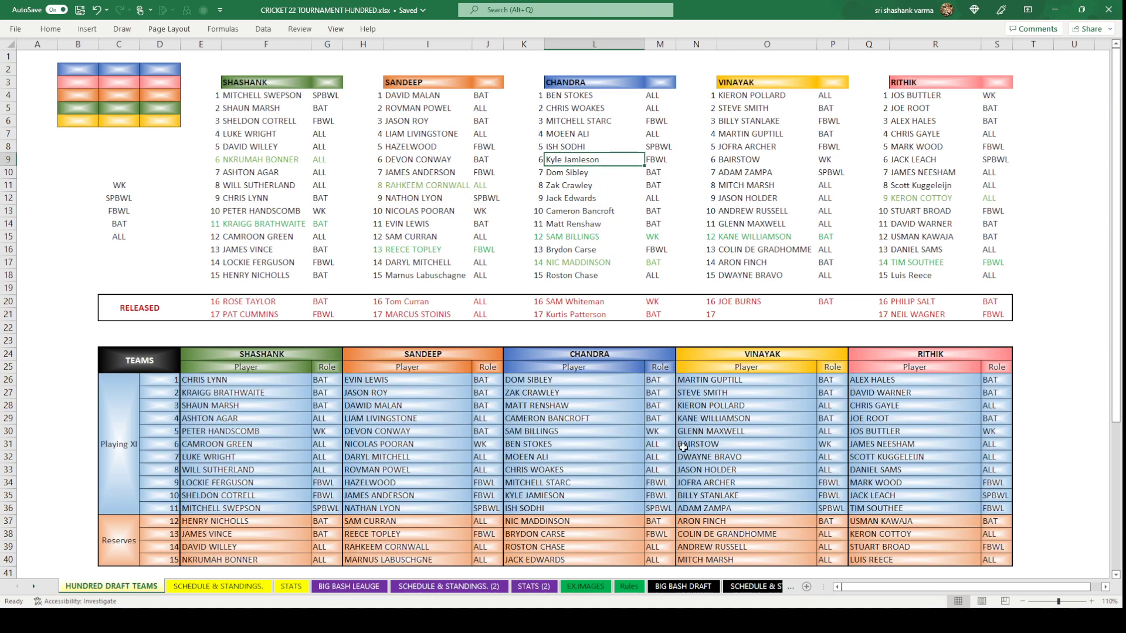
{"action": "left_click", "coordinate": [683, 587]}
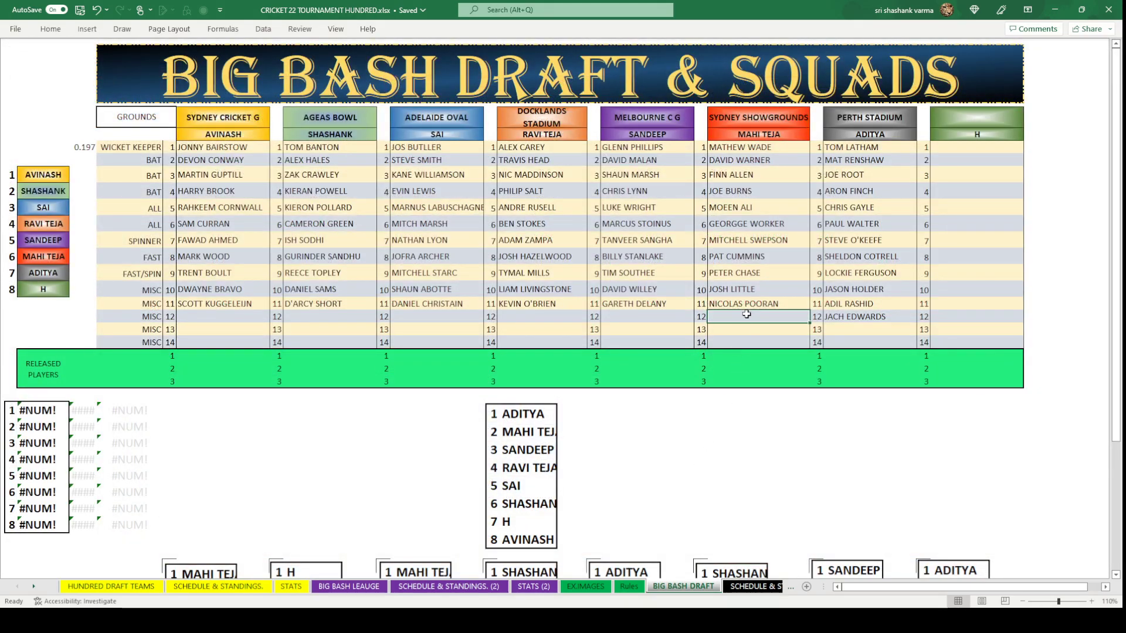
{"action": "type", "text": "KY"}
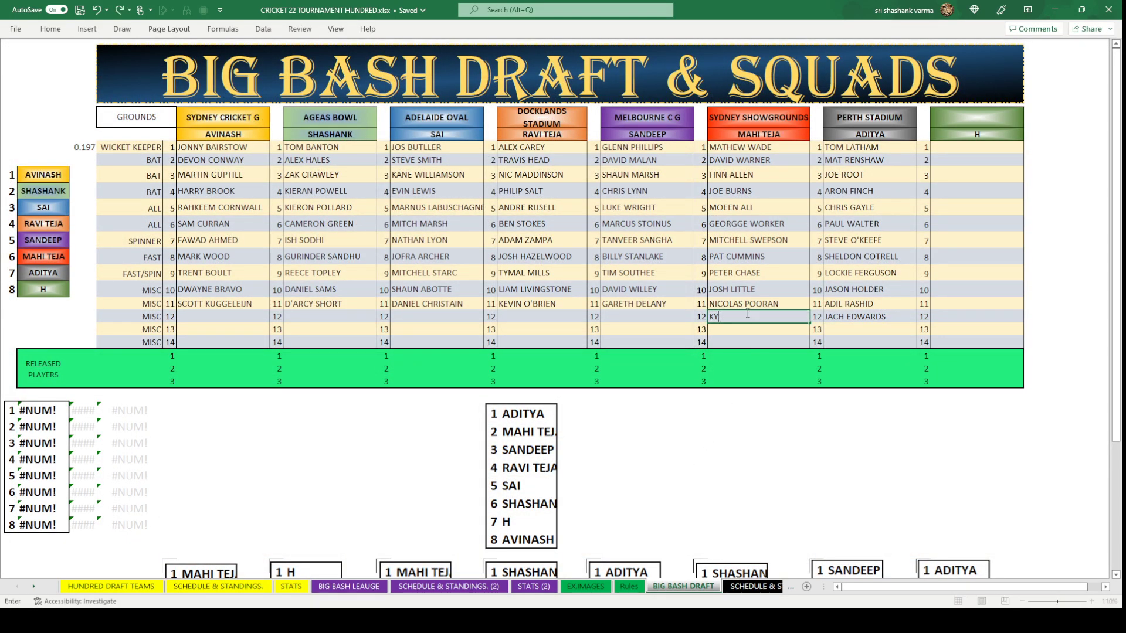
{"action": "type", "text": "LIE JAMI"}
{"action": "left_click", "coordinate": [112, 587]}
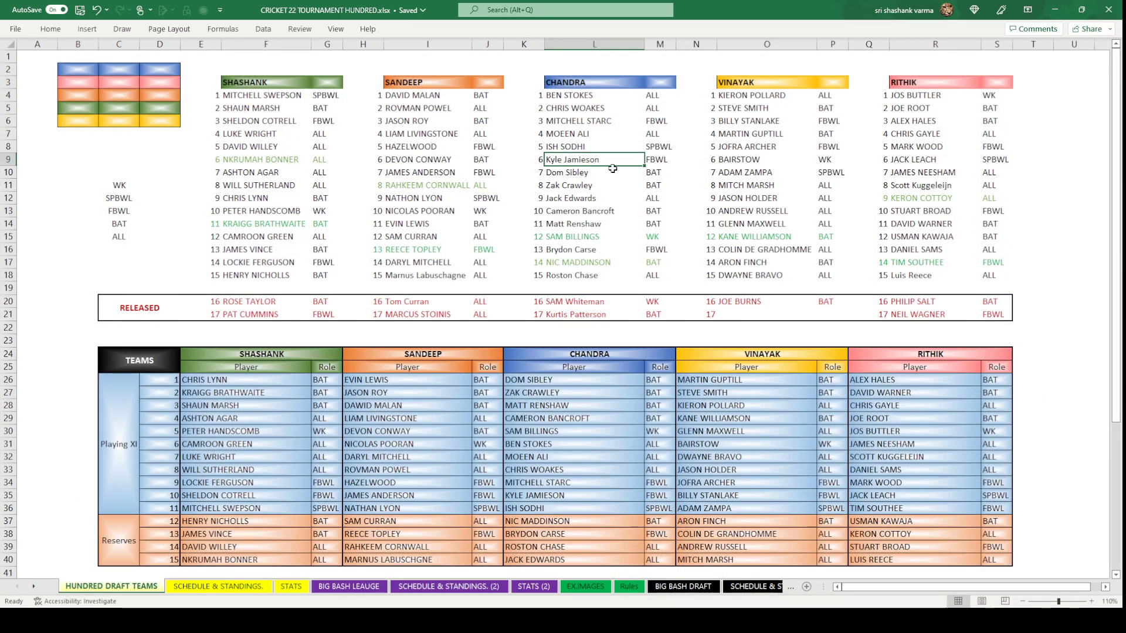
{"action": "left_click", "coordinate": [701, 588]}
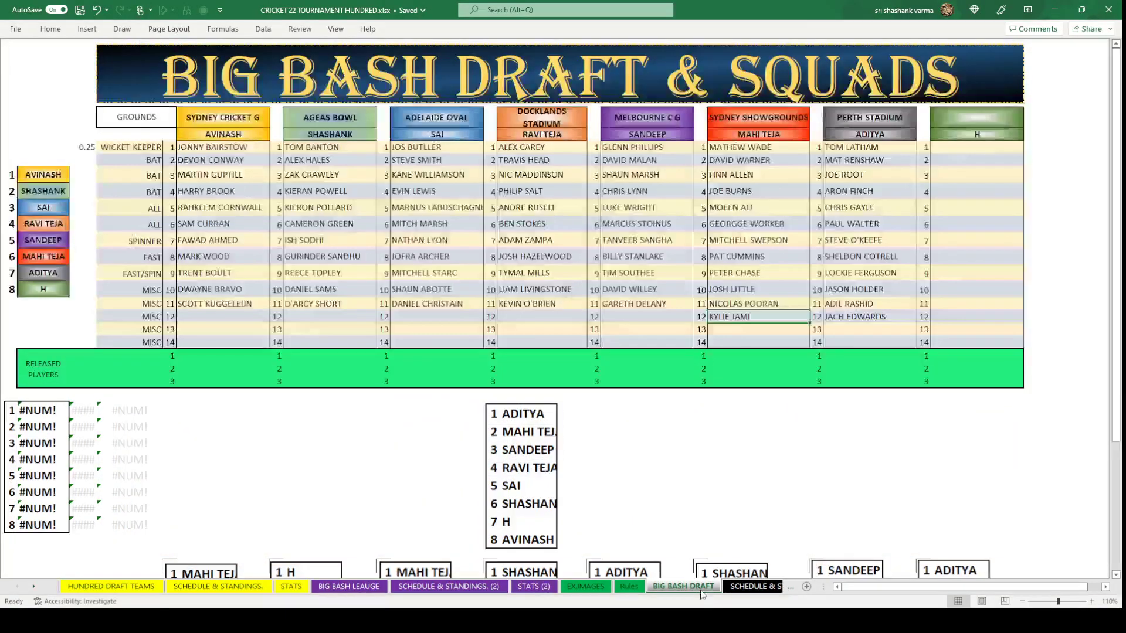
Correct the entry to KYLE JAMIESON in the Sydney Showgrounds round-12 slot.
{"action": "double_click", "coordinate": [727, 317]}
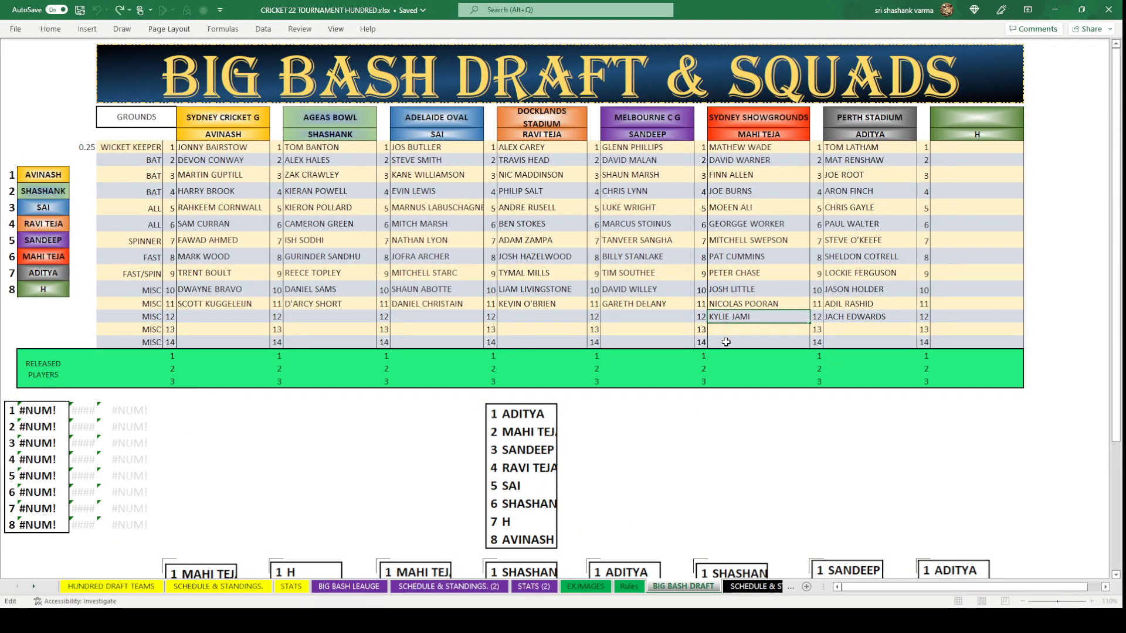
{"action": "key", "text": "BackSpace"}
{"action": "left_click", "coordinate": [100, 587]}
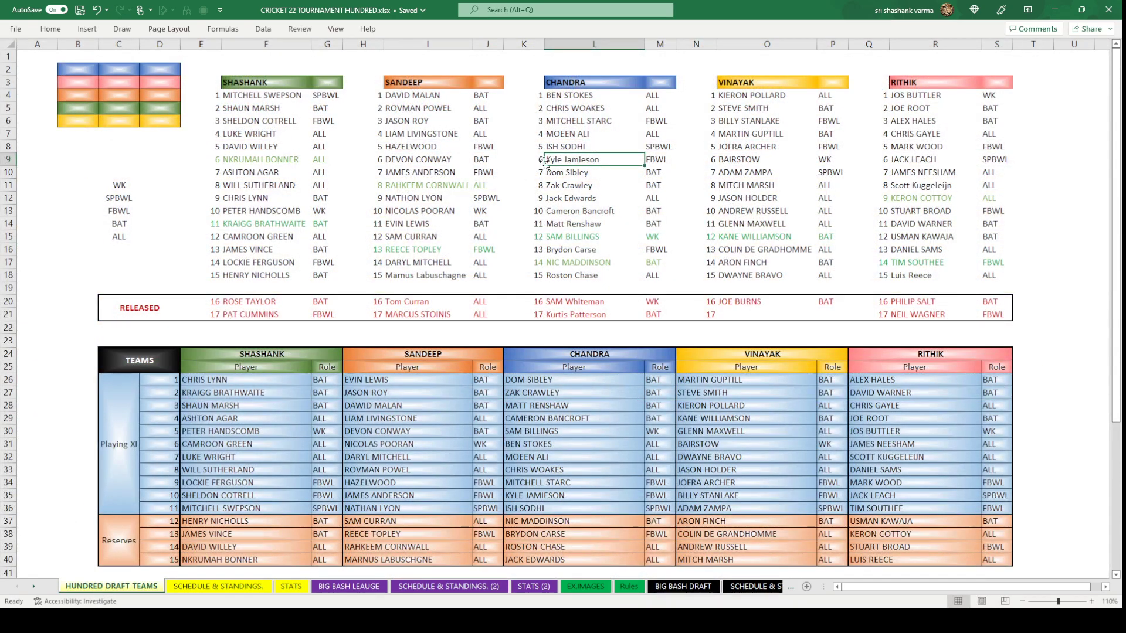
{"action": "left_click", "coordinate": [684, 586]}
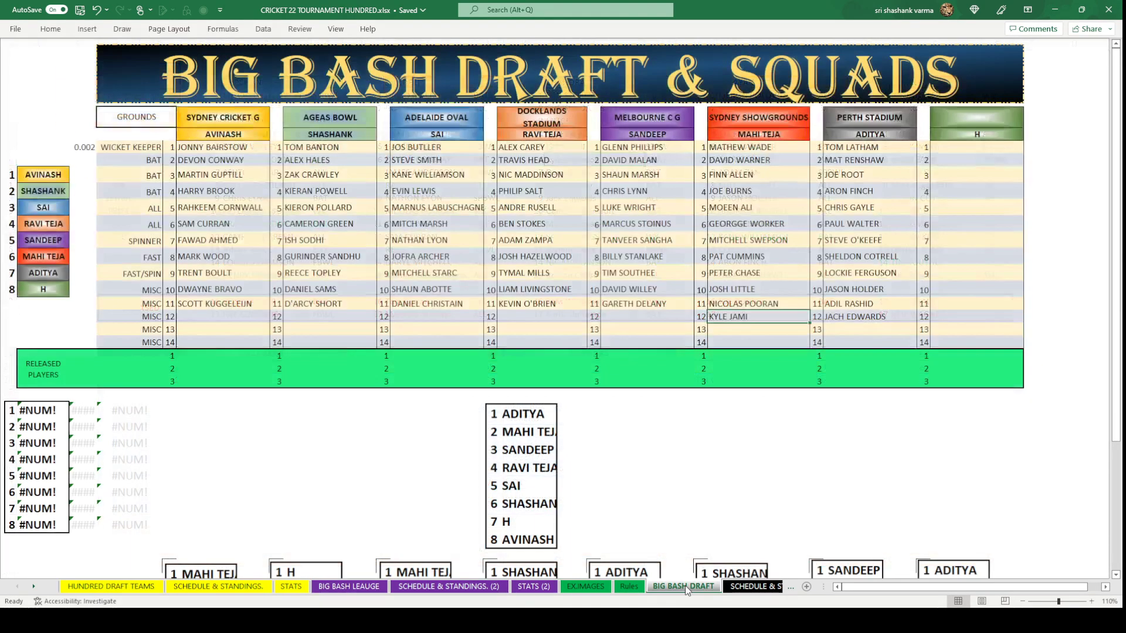
{"action": "double_click", "coordinate": [774, 317]}
{"action": "type", "text": "ES"}
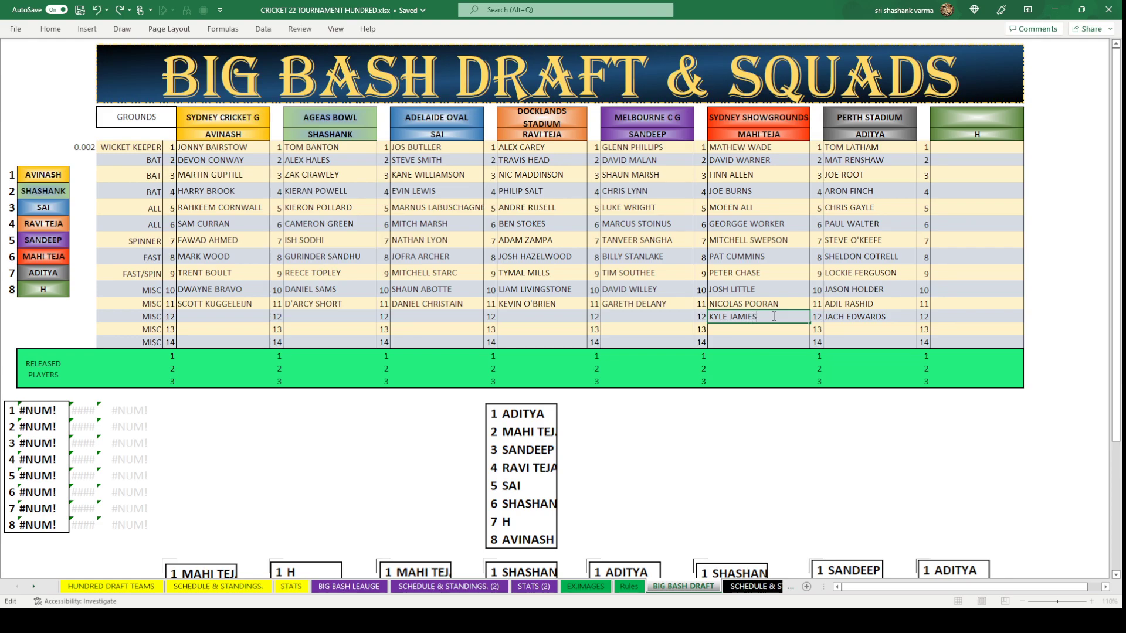
{"action": "type", "text": "ON"}
{"action": "left_click", "coordinate": [777, 427]}
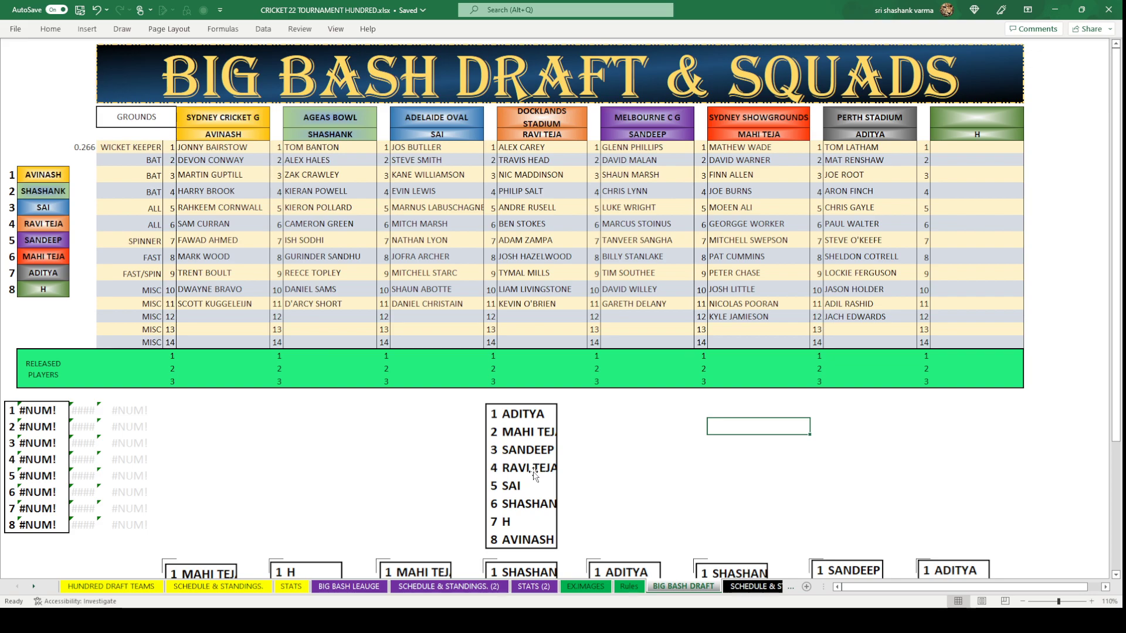
{"action": "left_click", "coordinate": [626, 317]}
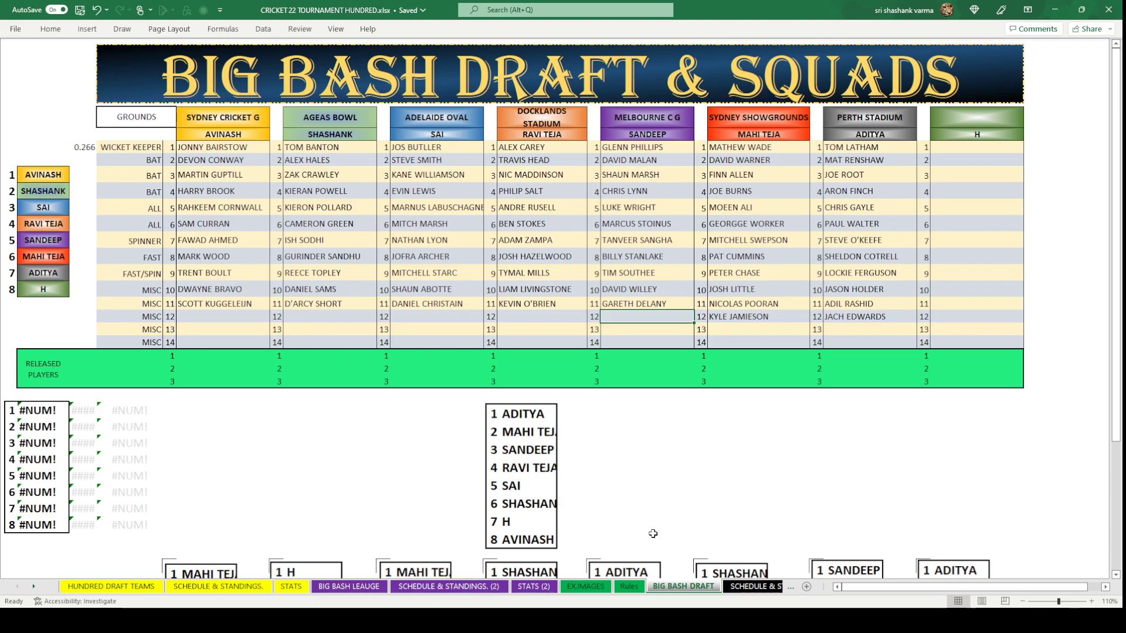
Copy CHRIS WOAKES from BIG BASH LEAUGE into SANDEEP's round-12 Melbourne slot.
{"action": "left_click", "coordinate": [369, 587]}
{"action": "left_click", "coordinate": [344, 212]}
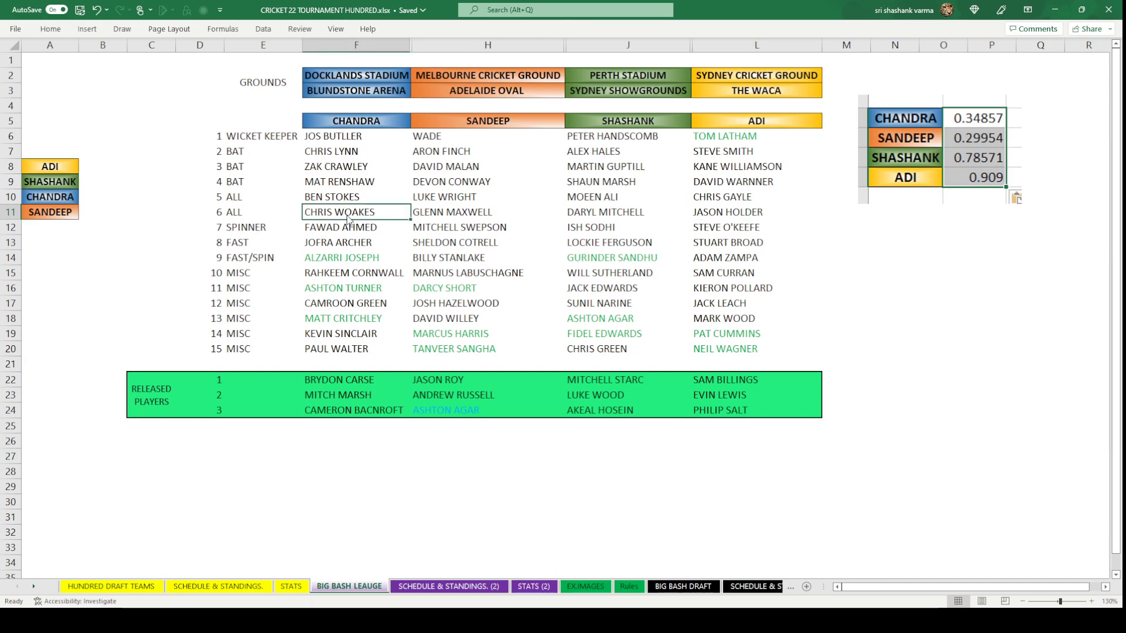
{"action": "key", "text": "ctrl+c"}
{"action": "left_click", "coordinate": [683, 586]}
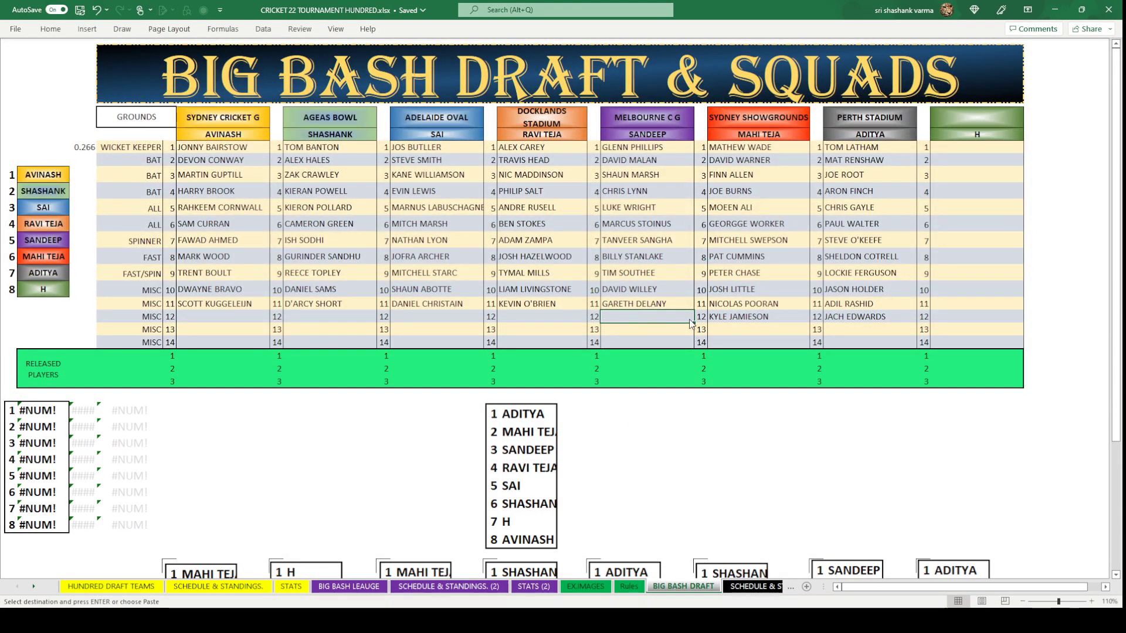
{"action": "key", "text": "ctrl+v"}
{"action": "left_click", "coordinate": [648, 341]}
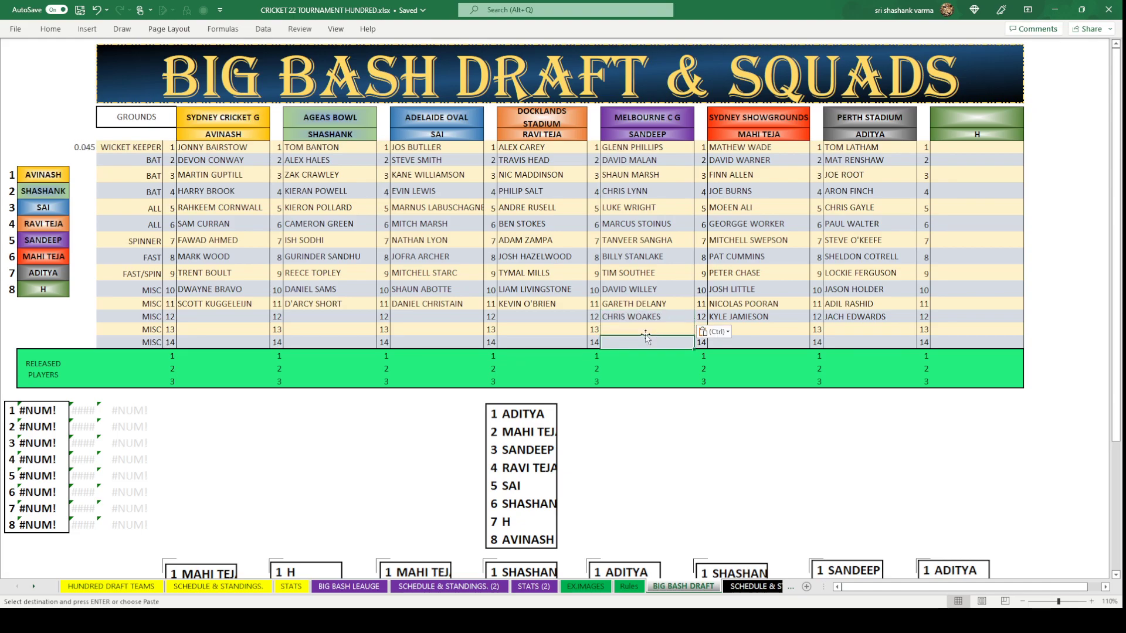
{"action": "left_click", "coordinate": [554, 320]}
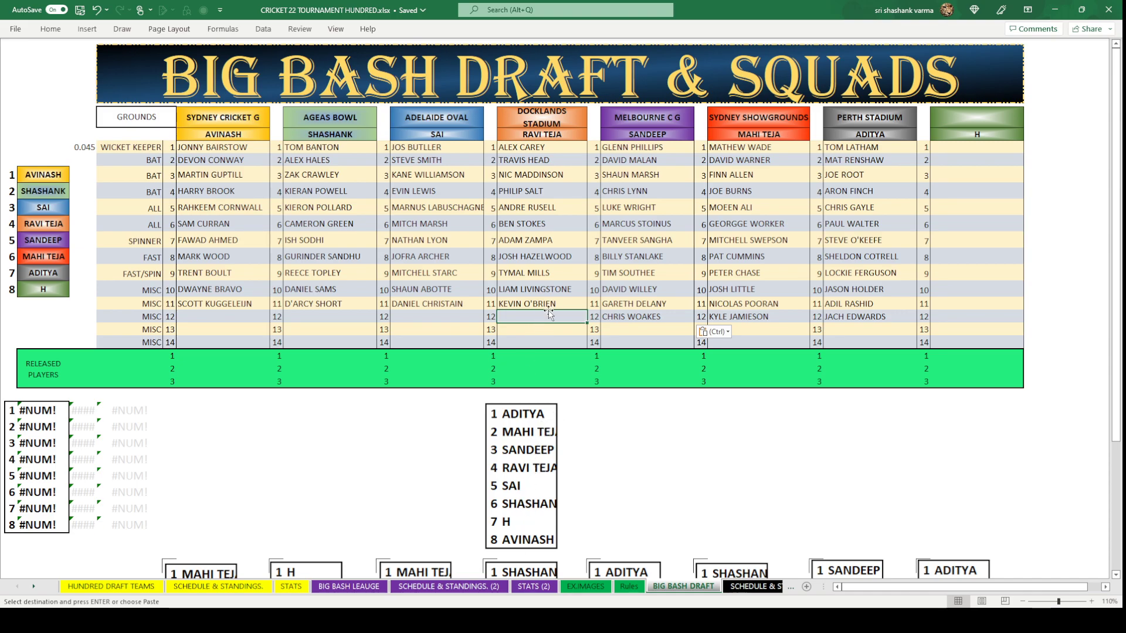
{"action": "left_click", "coordinate": [349, 586]}
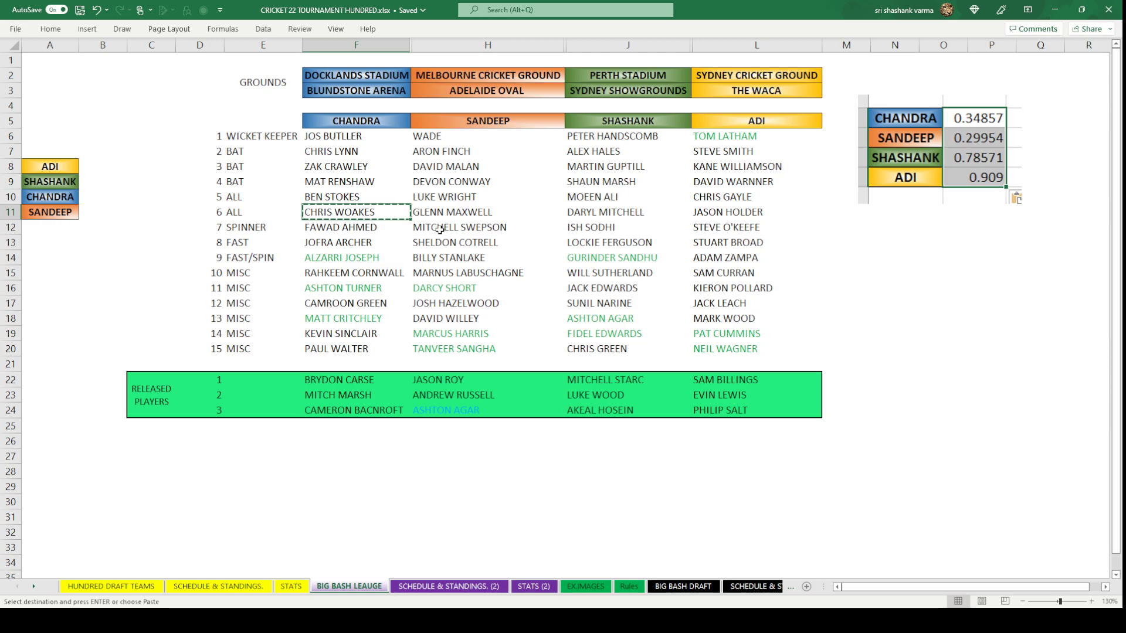
{"action": "left_click", "coordinate": [446, 213]}
{"action": "key", "text": "ctrl+c"}
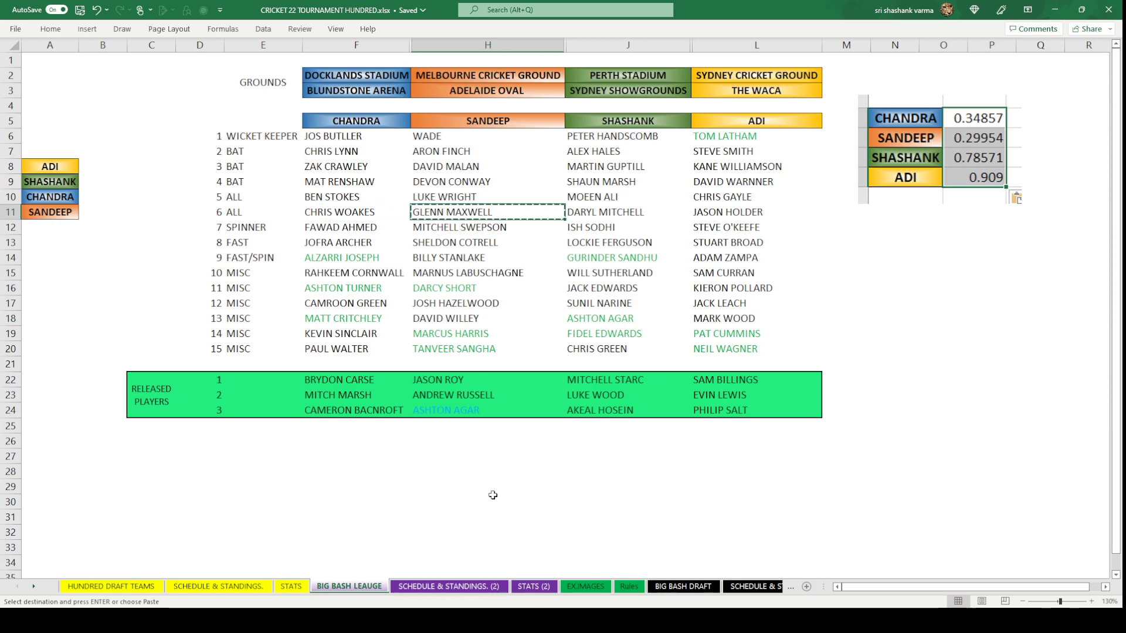
{"action": "left_click", "coordinate": [683, 586]}
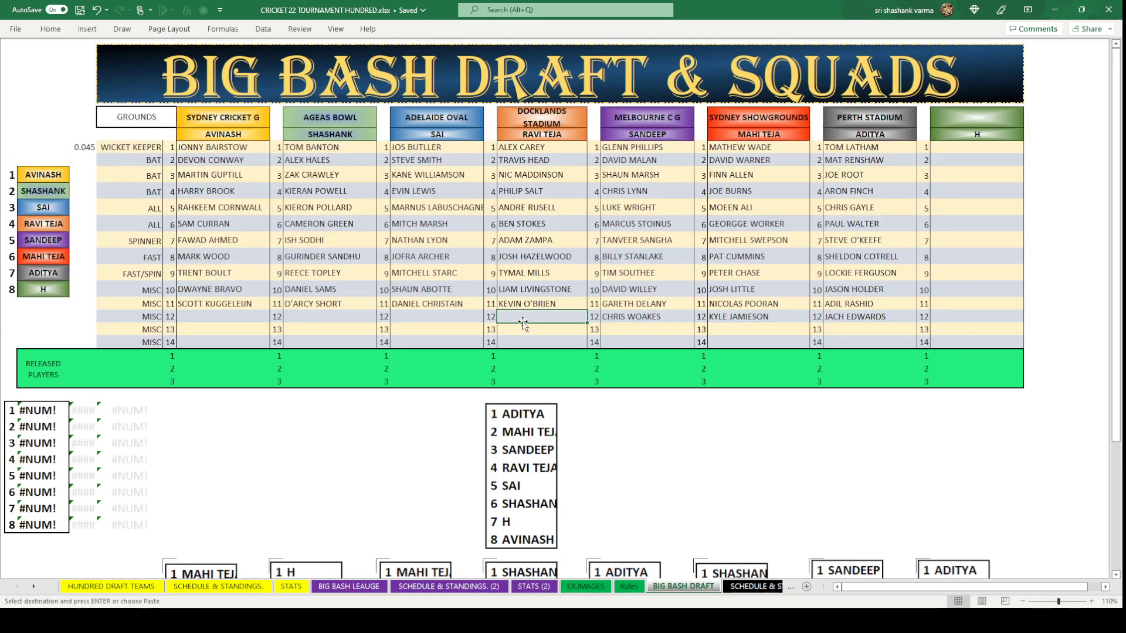
{"action": "key", "text": "ctrl+v"}
{"action": "key", "text": "Down"}
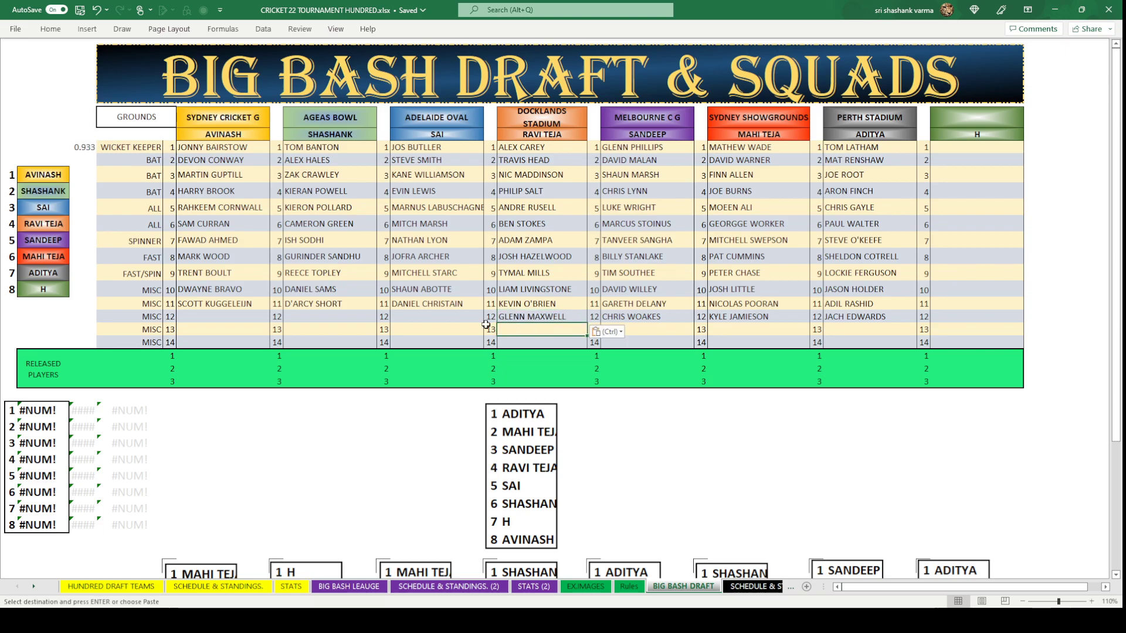
{"action": "left_click", "coordinate": [450, 316]}
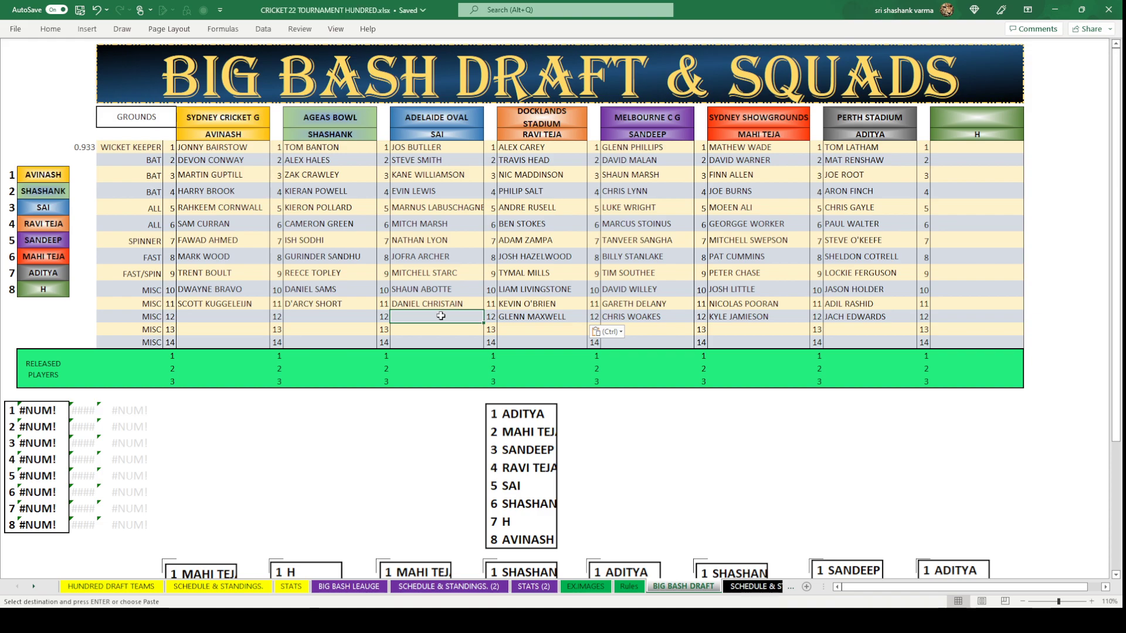
Type BALBIRNIE into SAI's round-12 slot under Adelaide Oval.
{"action": "type", "text": "BAL"}
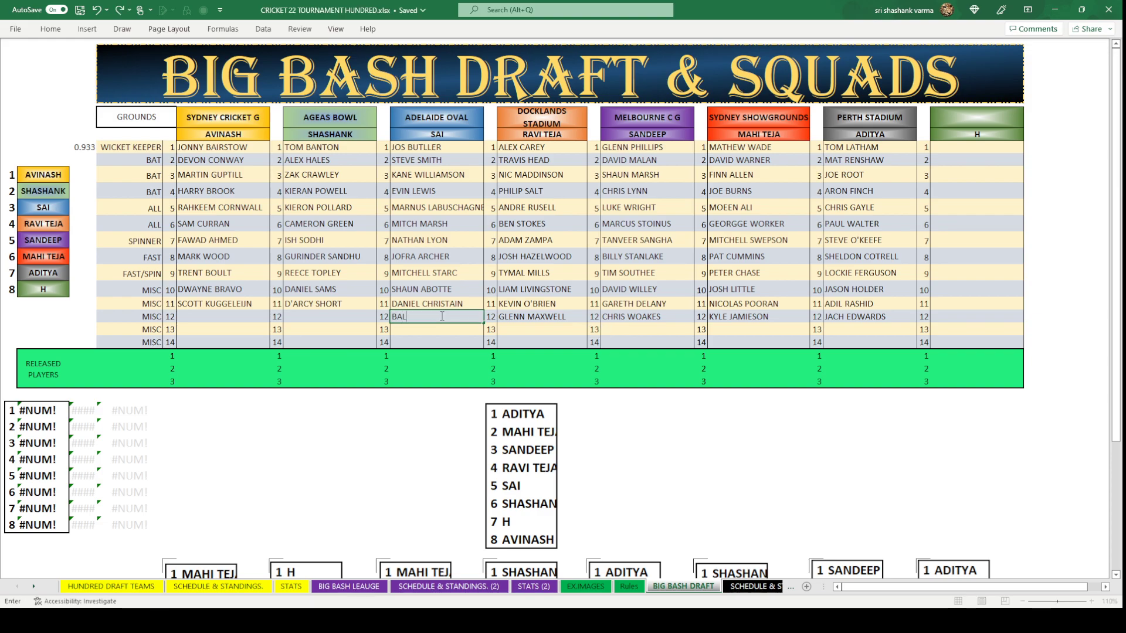
{"action": "type", "text": "BIRNIE"}
{"action": "left_click", "coordinate": [433, 423]}
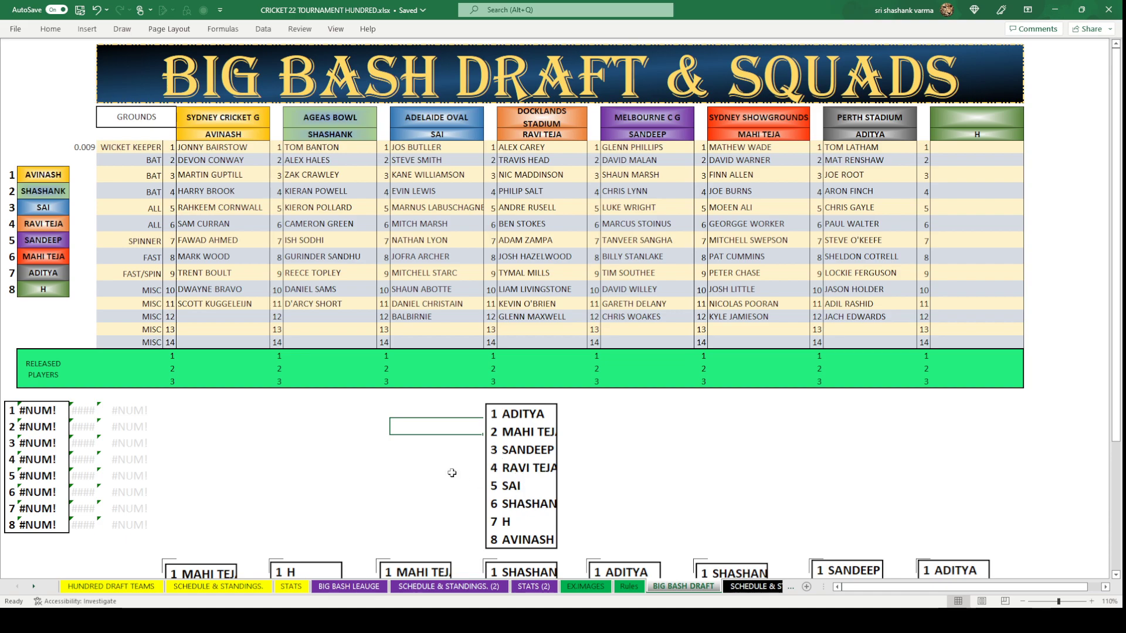
{"action": "left_click", "coordinate": [335, 316]}
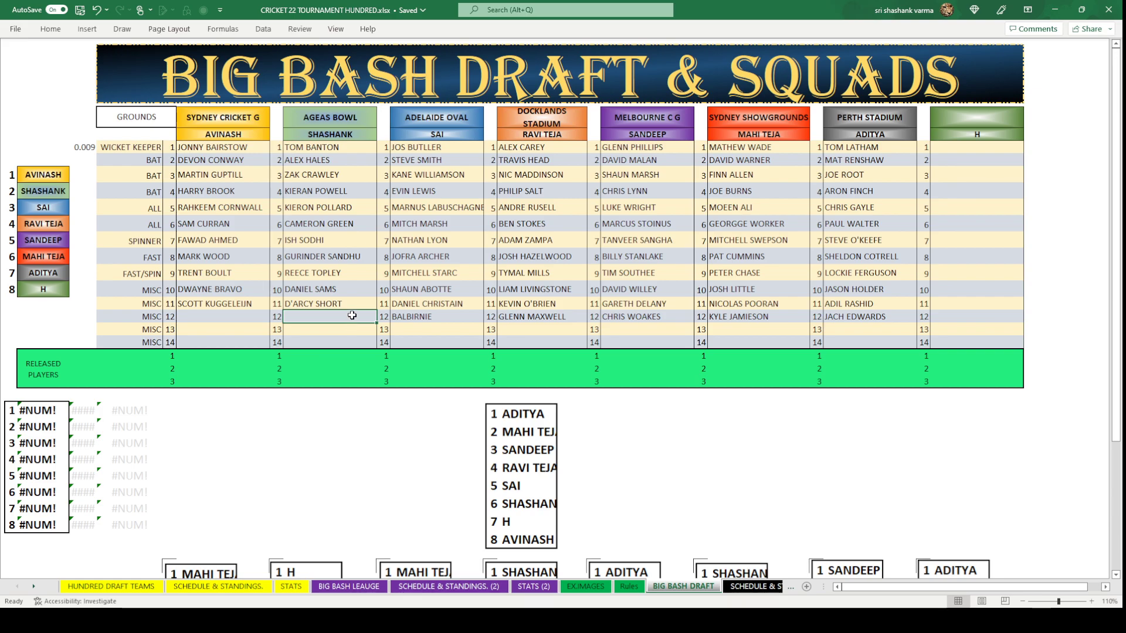
Enter CHRIS GREEN in SHASHANK's round-12 Ageas Bowl slot.
{"action": "type", "text": "CHRIS"}
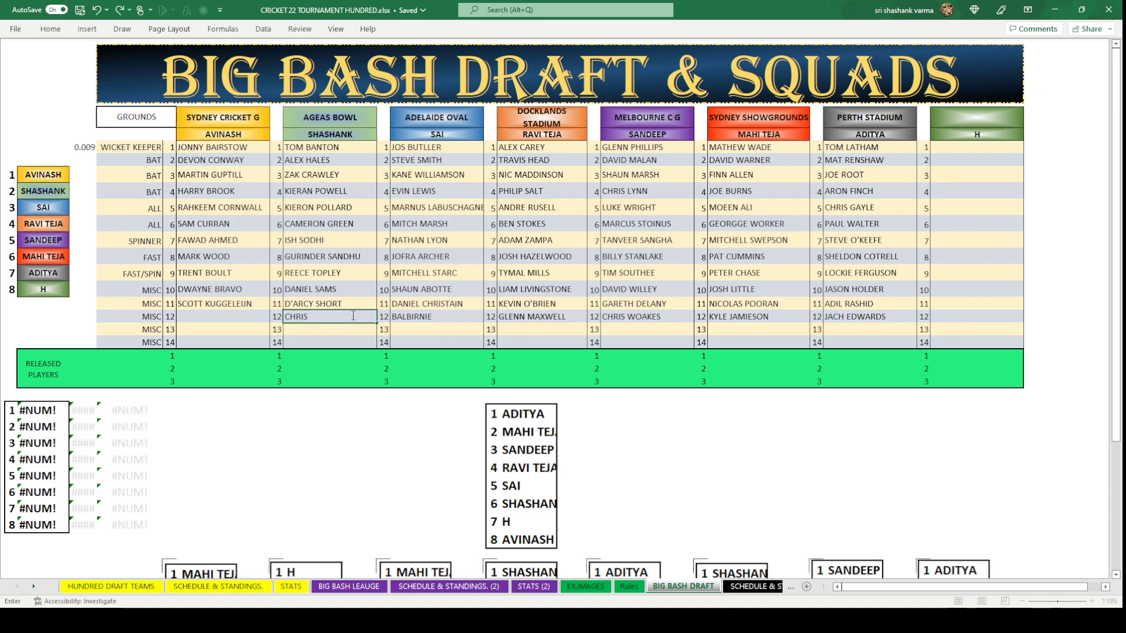
{"action": "type", "text": " GREEN"}
{"action": "key", "text": "Left"}
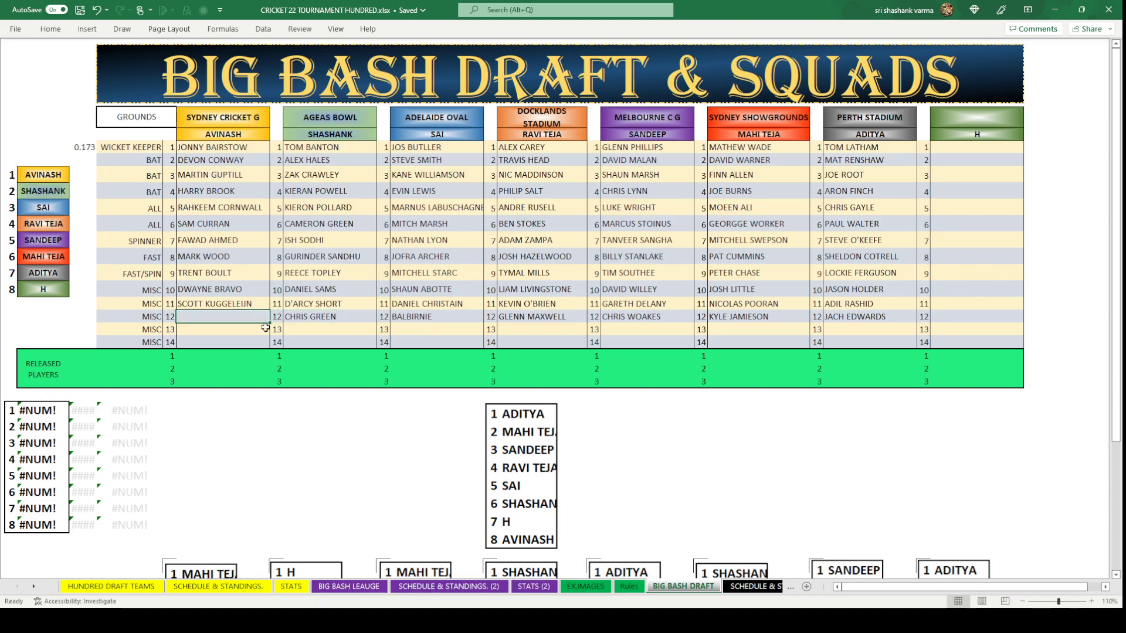
{"action": "left_click", "coordinate": [356, 323]}
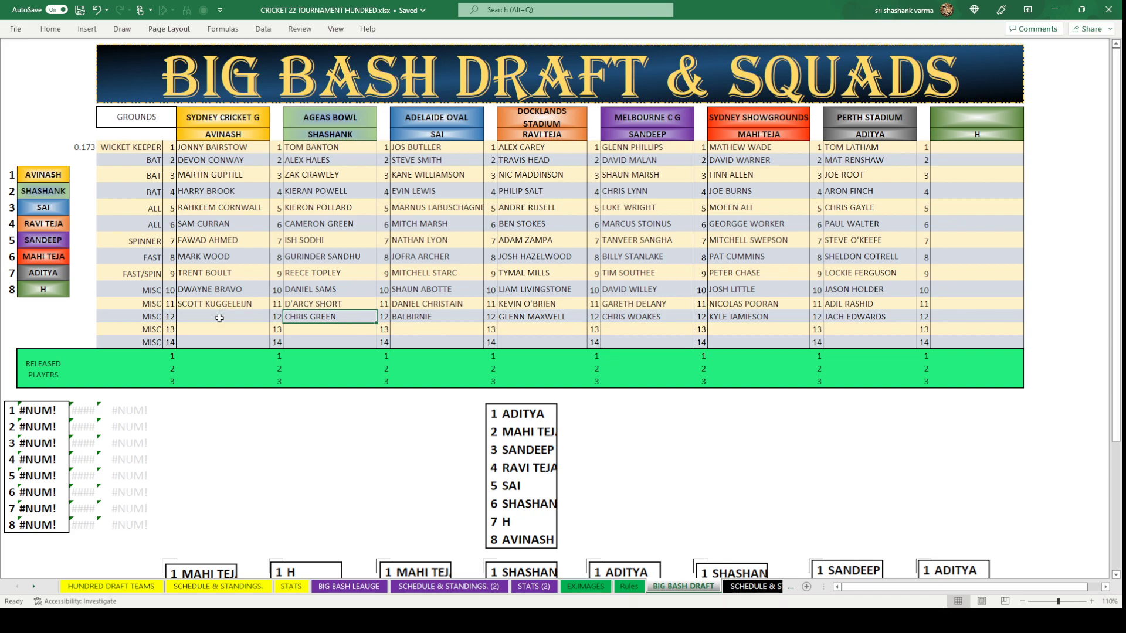
Enter FABIAN ALLEN in AVINASH's round-12 Sydney Cricket G slot.
{"action": "left_click", "coordinate": [219, 317]}
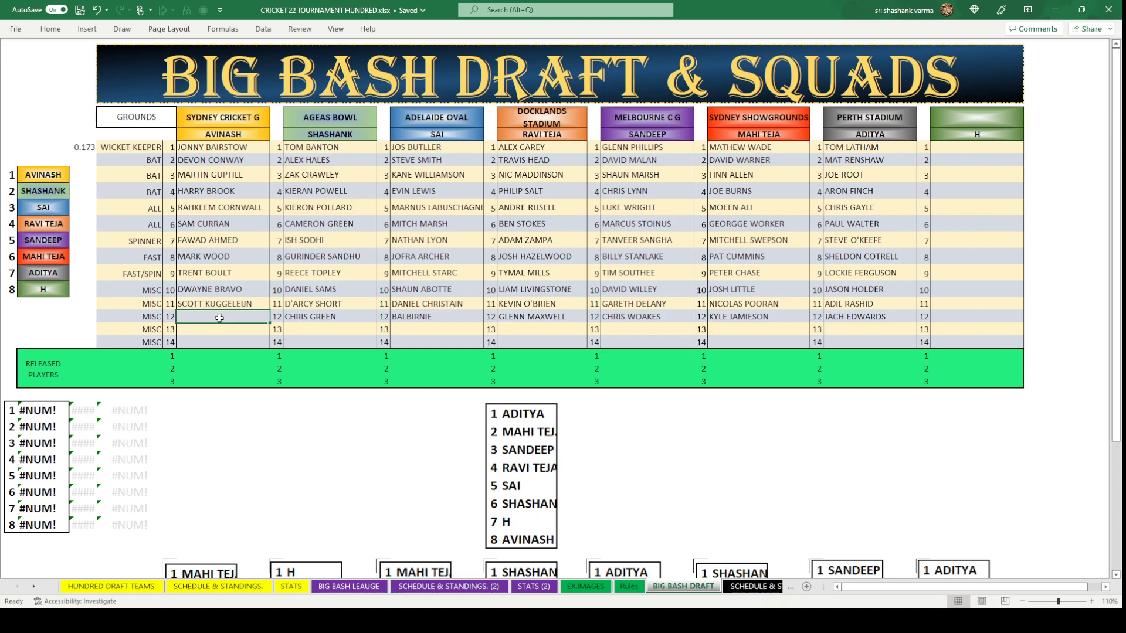
{"action": "type", "text": "FAB"}
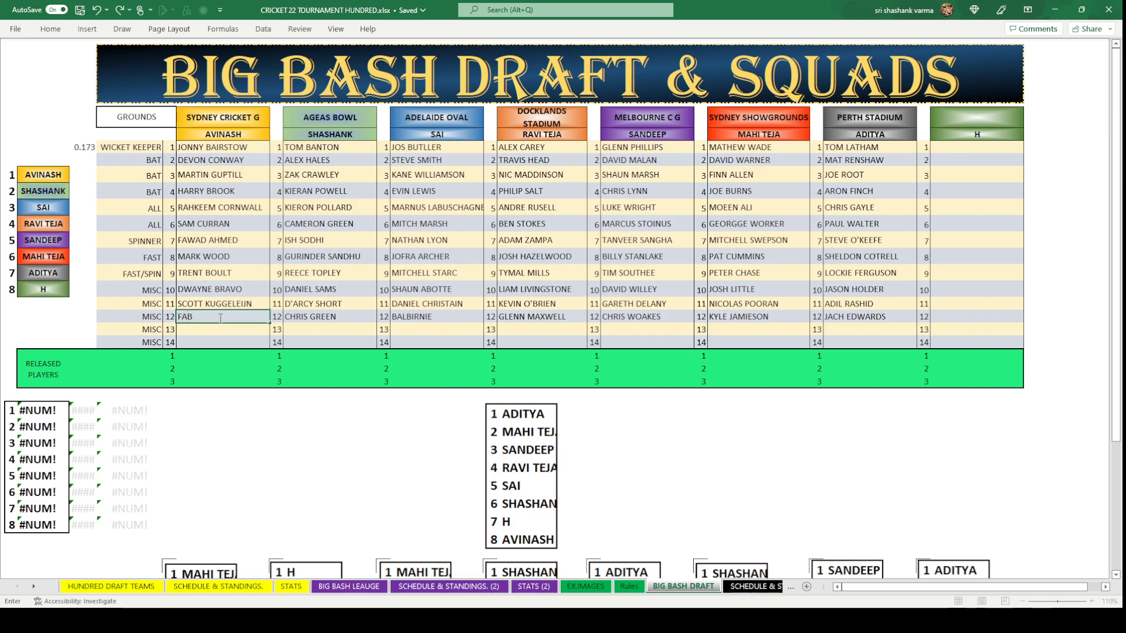
{"action": "type", "text": "IAN ALLEN"}
{"action": "left_click", "coordinate": [256, 420]}
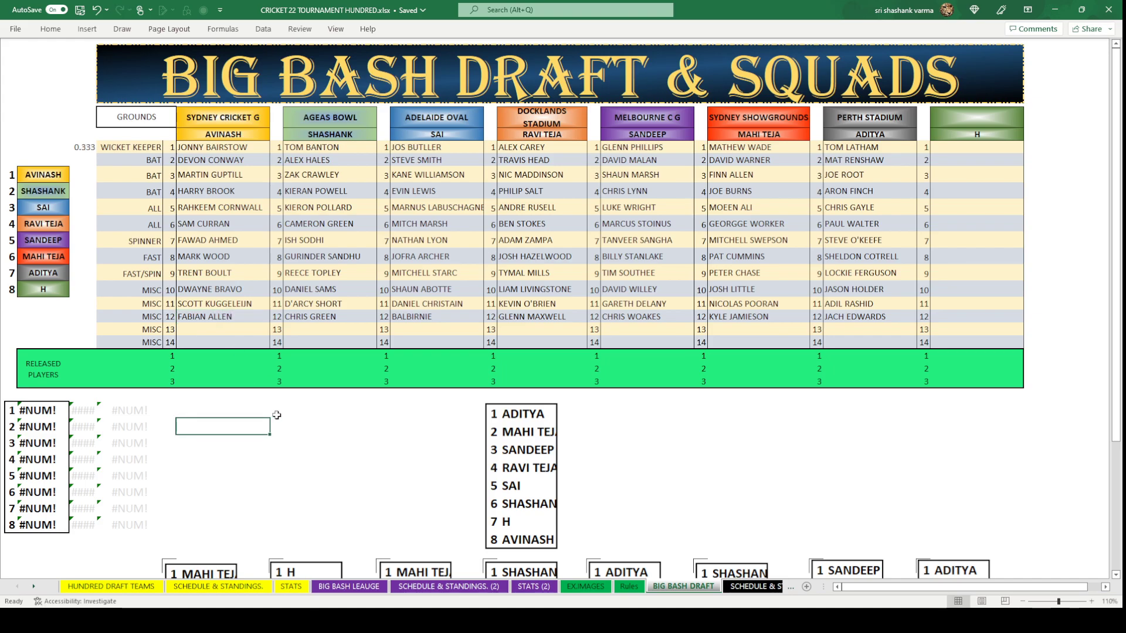
{"action": "left_click", "coordinate": [514, 475]}
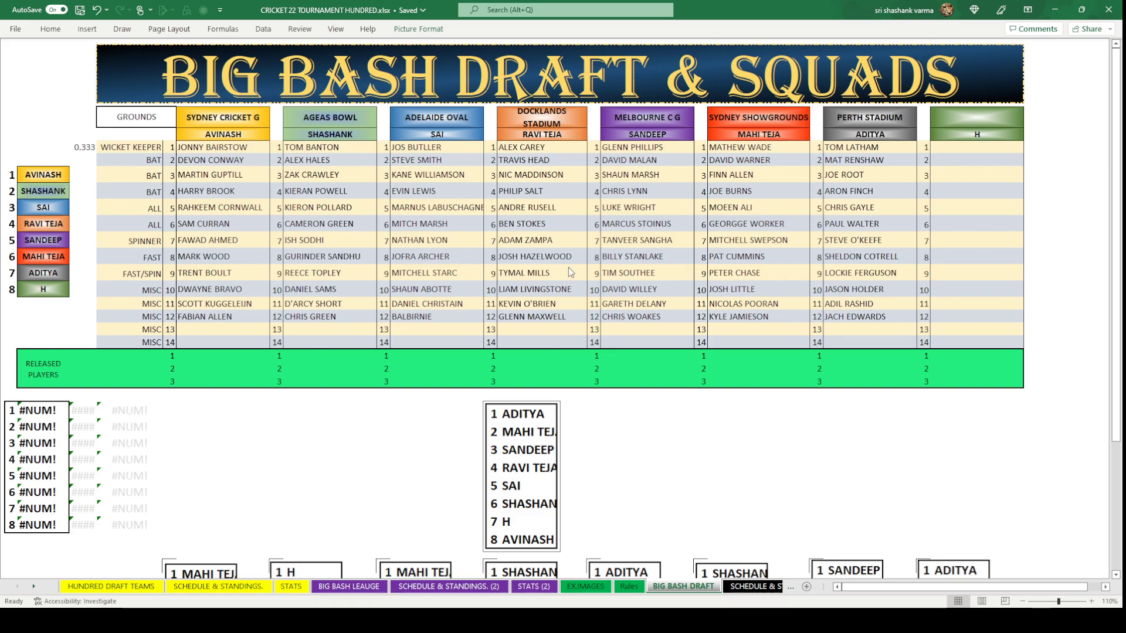
Paste the previous draft-order picture as box 13.
{"action": "key", "text": "Escape"}
{"action": "scroll", "coordinate": [587, 381], "scroll_direction": "down", "scroll_amount": 5}
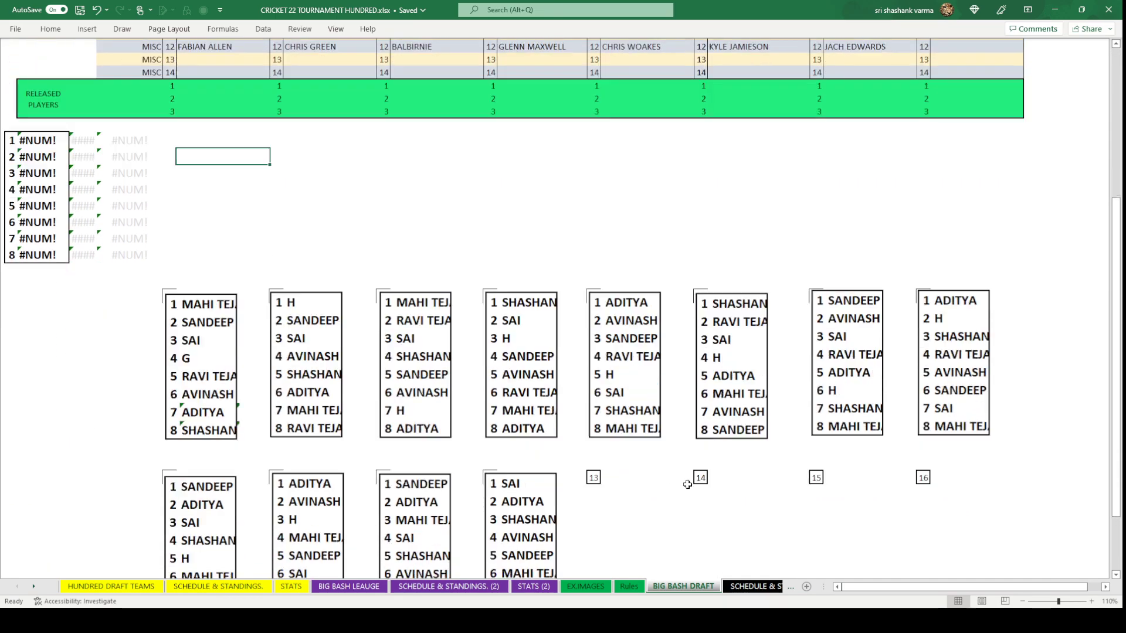
{"action": "left_click", "coordinate": [596, 479]}
{"action": "key", "text": "ctrl+v"}
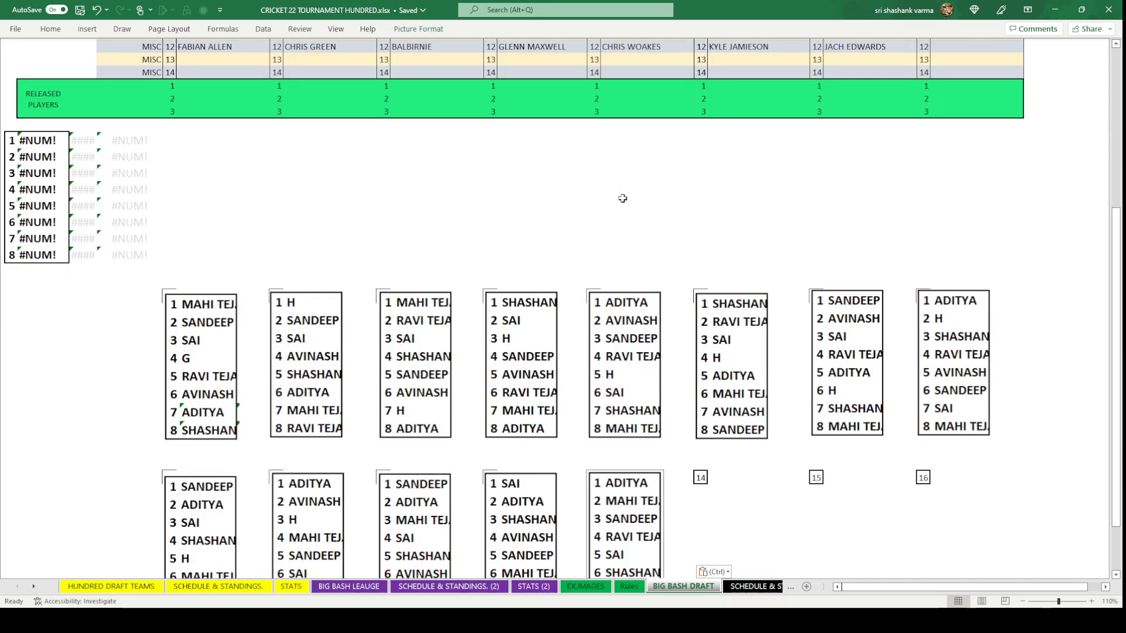
{"action": "scroll", "coordinate": [591, 258], "scroll_direction": "up", "scroll_amount": 5}
Fill the eight player rows with new RAND formula values.
{"action": "left_click", "coordinate": [82, 146]}
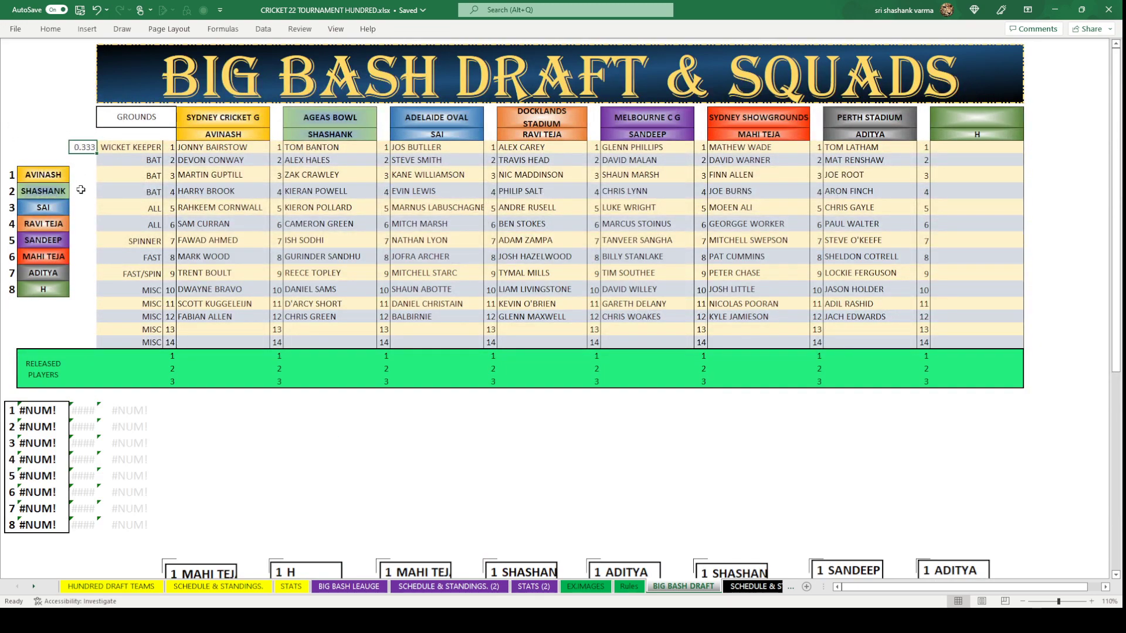
{"action": "key", "text": "ctrl+c"}
{"action": "left_click_drag", "start_coordinate": [82, 174], "coordinate": [77, 293]}
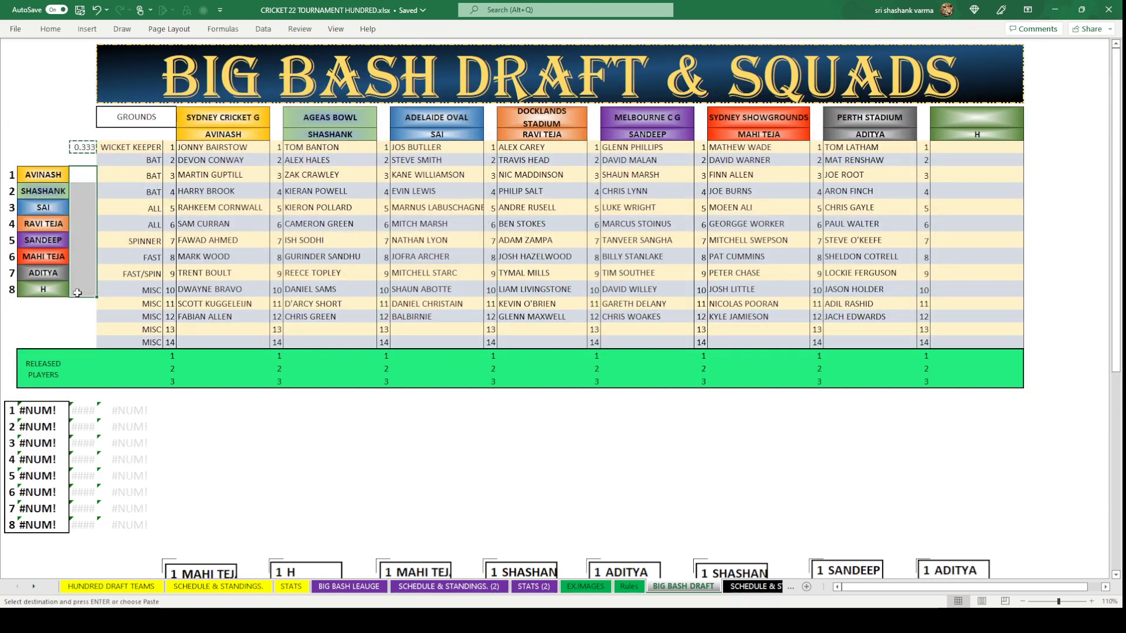
{"action": "key", "text": "ctrl+v"}
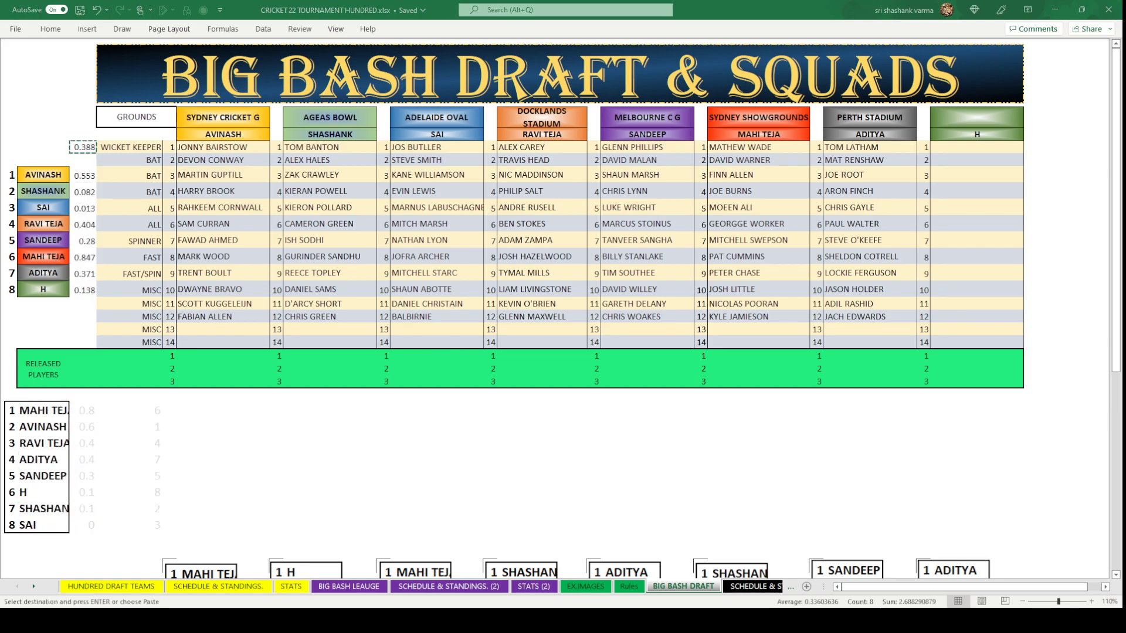
{"action": "key", "text": "Escape"}
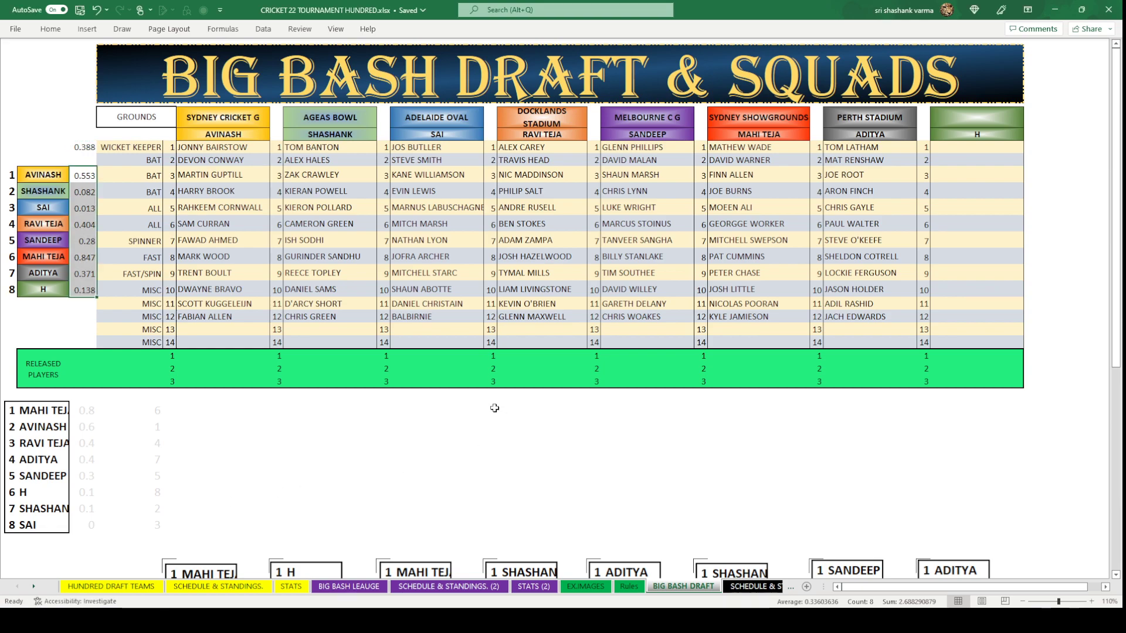
{"action": "left_click", "coordinate": [491, 409]}
{"action": "key", "text": "ctrl+v"}
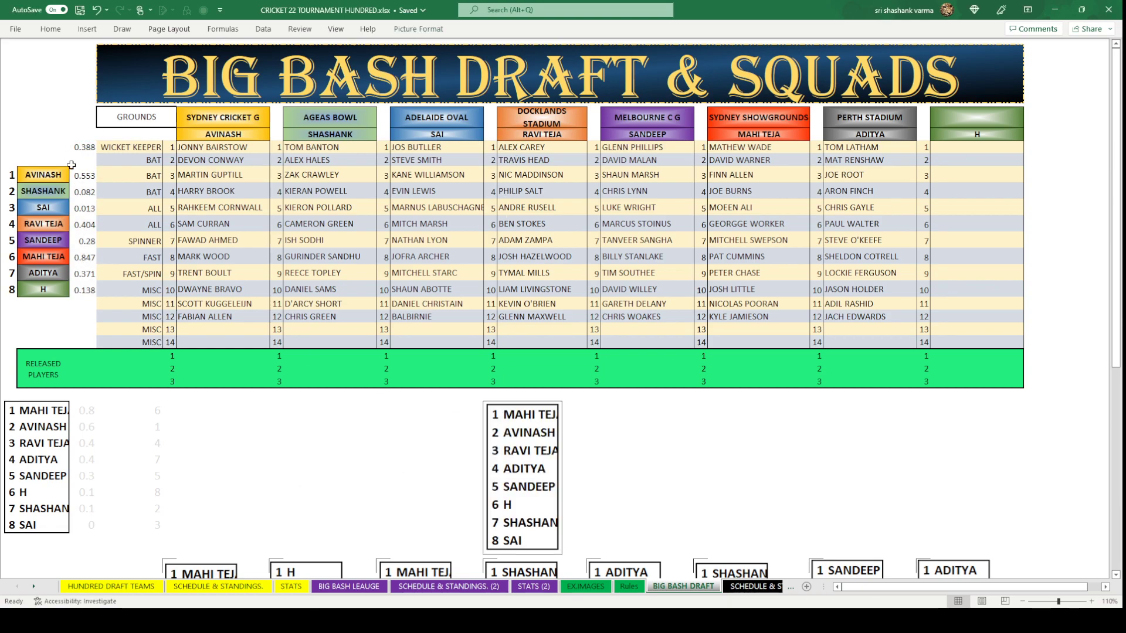
{"action": "left_click_drag", "start_coordinate": [82, 175], "coordinate": [82, 290]}
{"action": "key", "text": "Delete"}
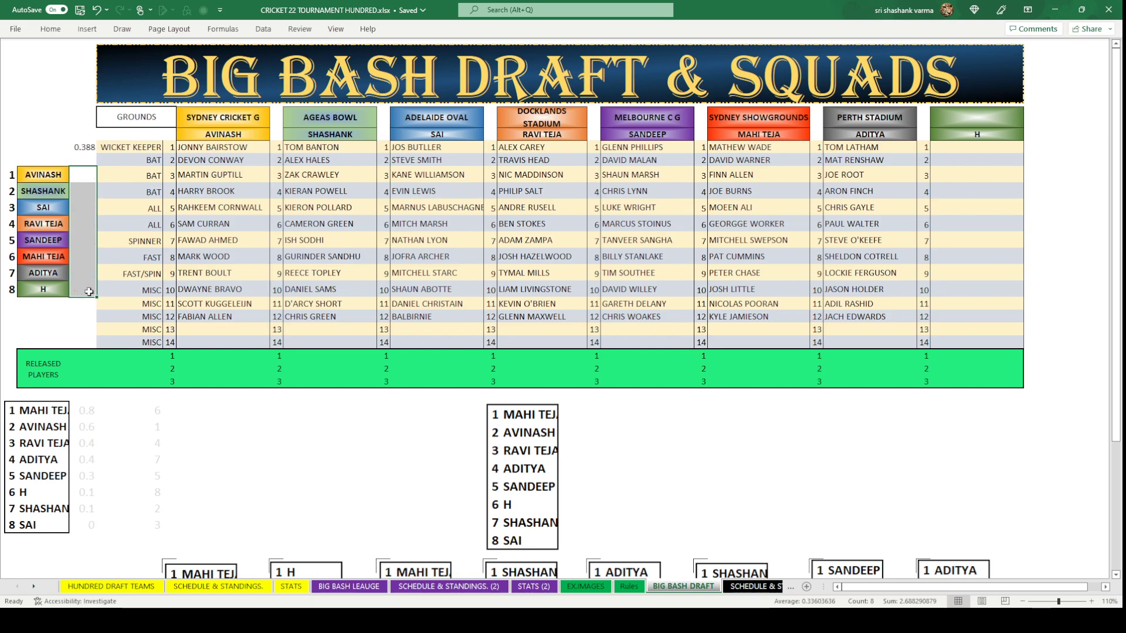
{"action": "left_click", "coordinate": [357, 413]}
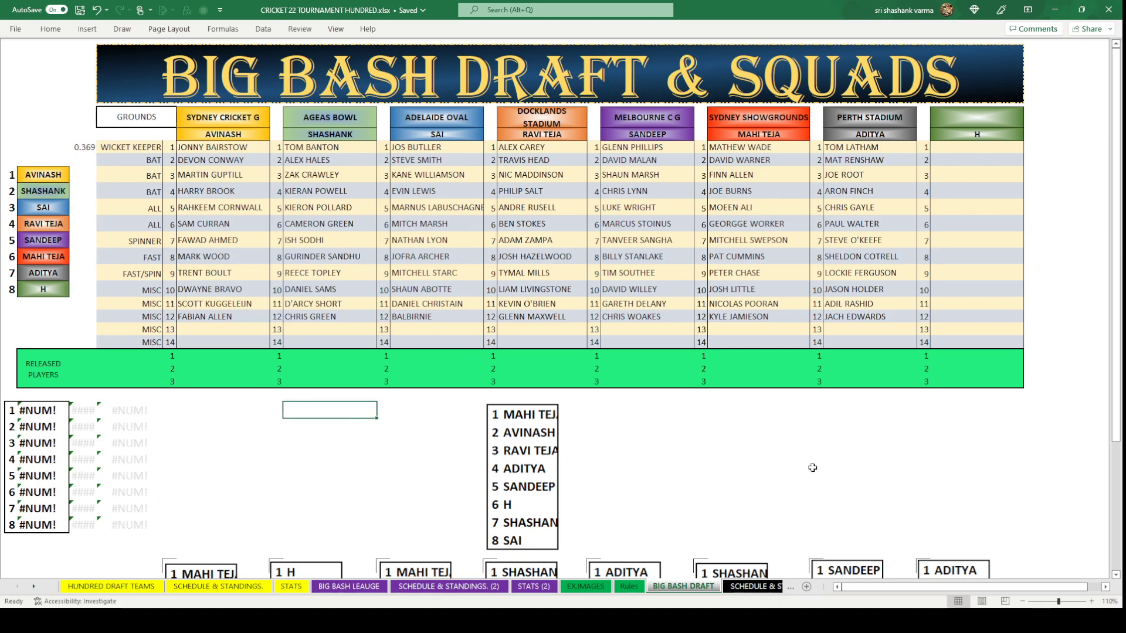
{"action": "left_click", "coordinate": [767, 332]}
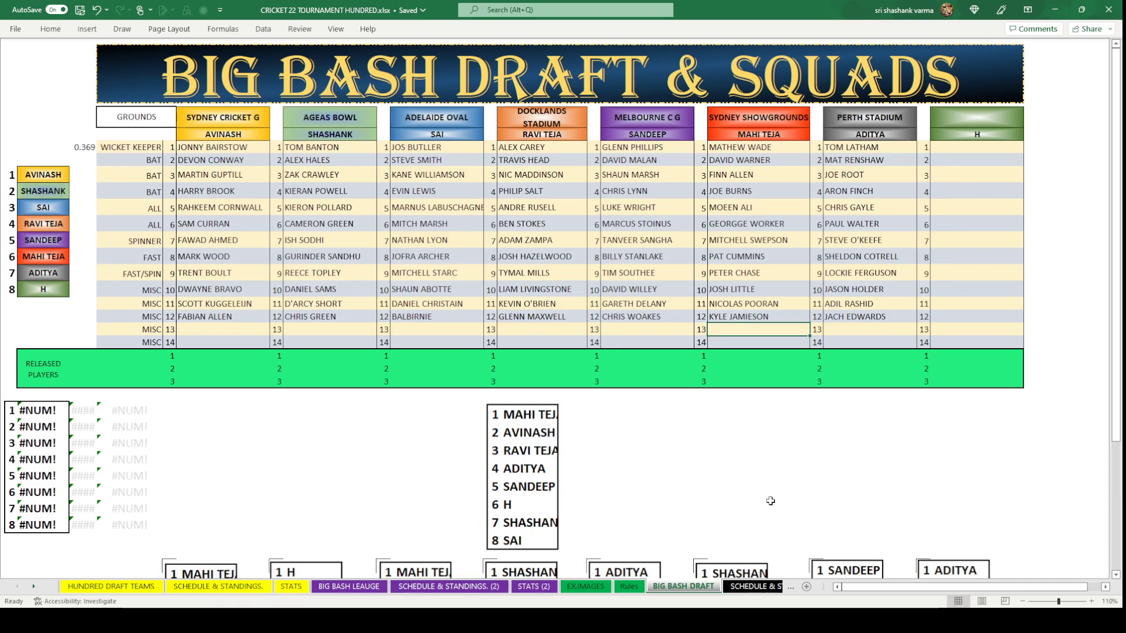
{"action": "type", "text": "BEN"}
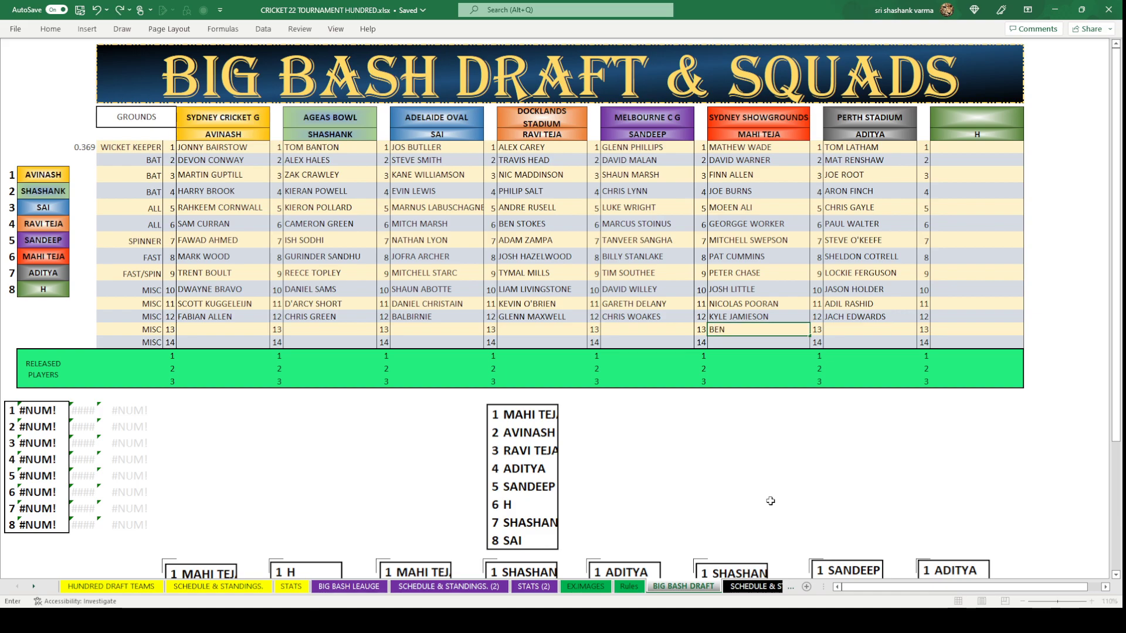
{"action": "type", "text": " CUTTING"}
{"action": "left_click", "coordinate": [701, 460]}
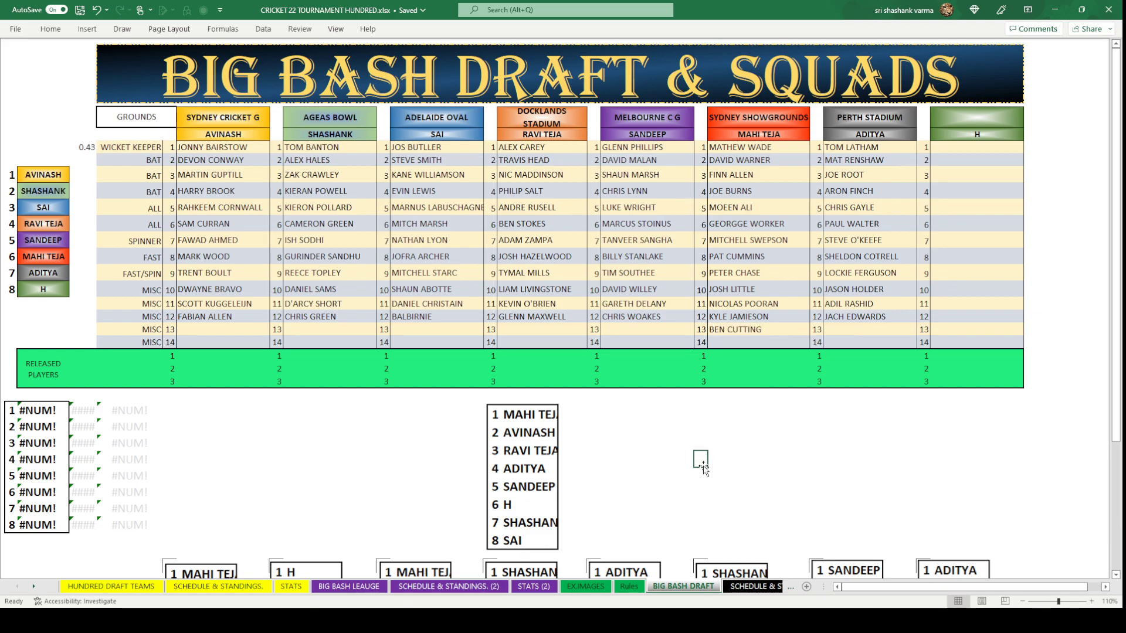
{"action": "left_click", "coordinate": [242, 328]}
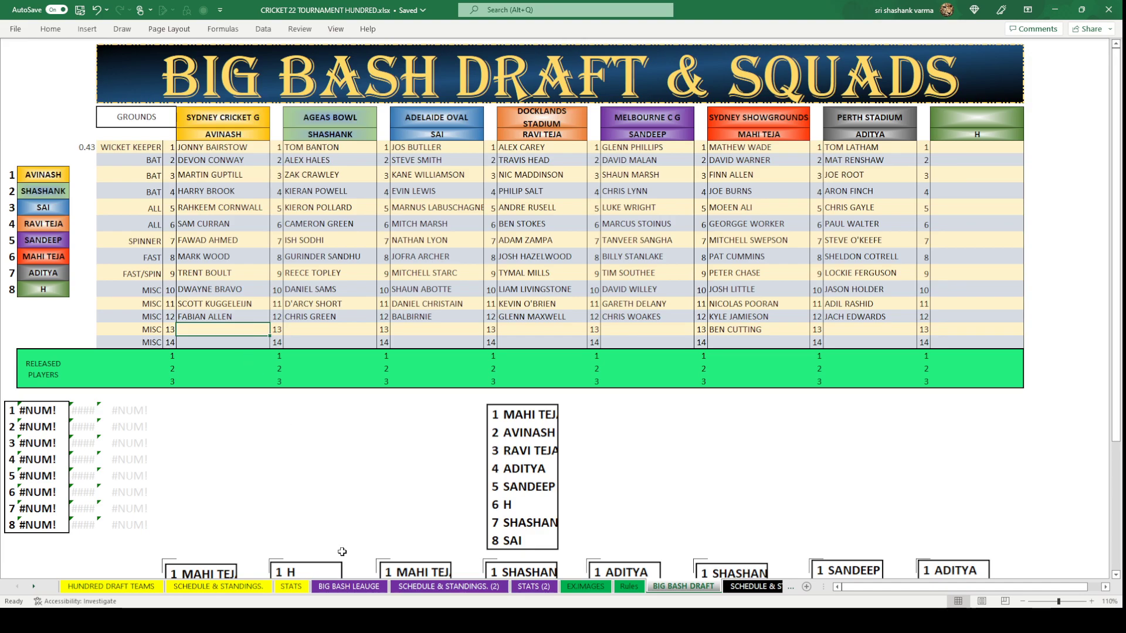
Copy SUNIL NARINE from the BIG BASH LEAUGE sheet into AVINASH's round-13 cell.
{"action": "left_click", "coordinate": [348, 586]}
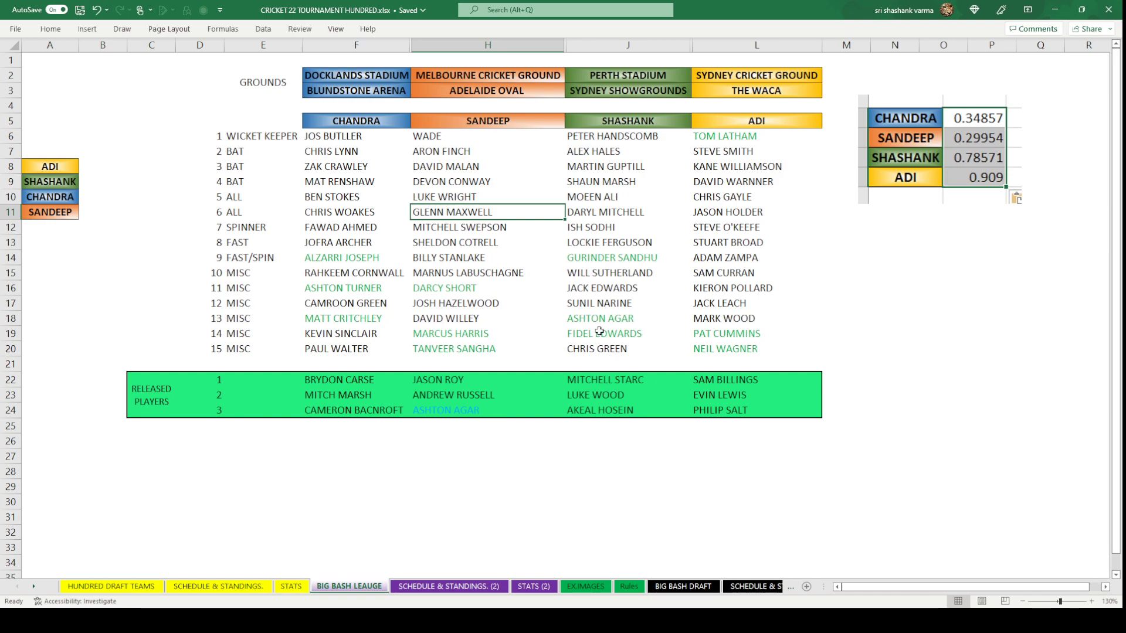
{"action": "left_click", "coordinate": [602, 304]}
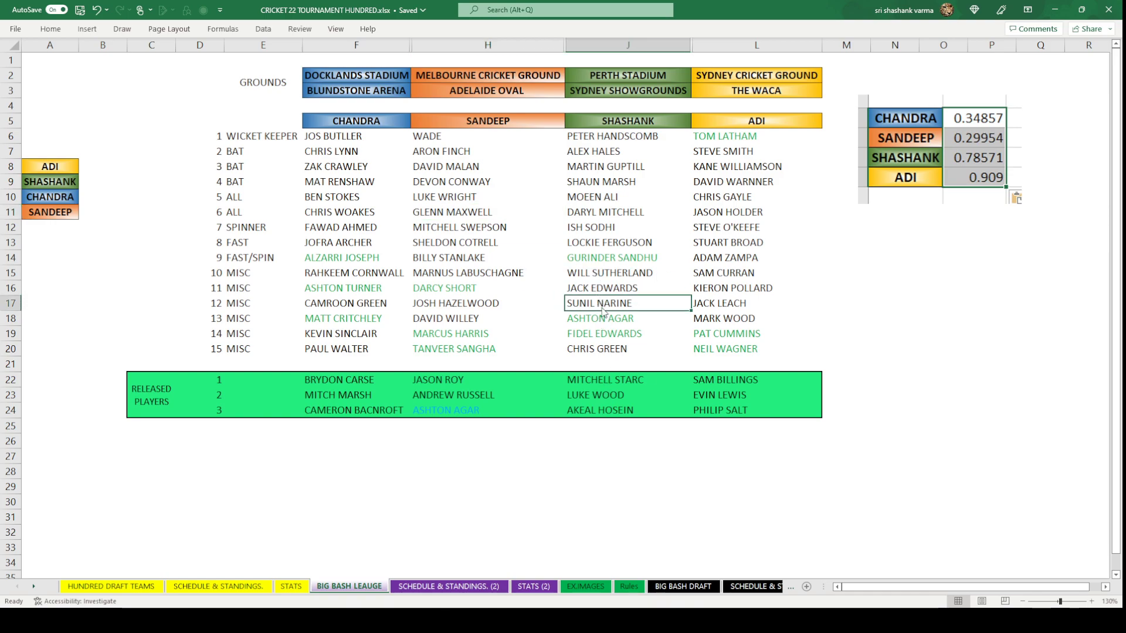
{"action": "key", "text": "ctrl+c"}
{"action": "left_click", "coordinate": [683, 587]}
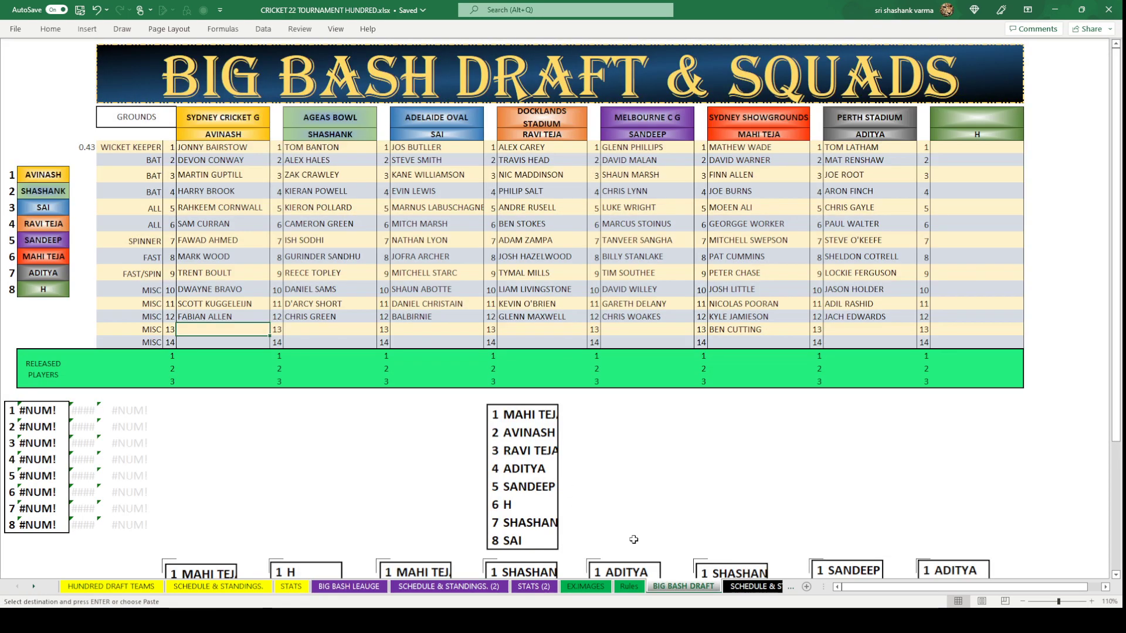
{"action": "key", "text": "ctrl+v"}
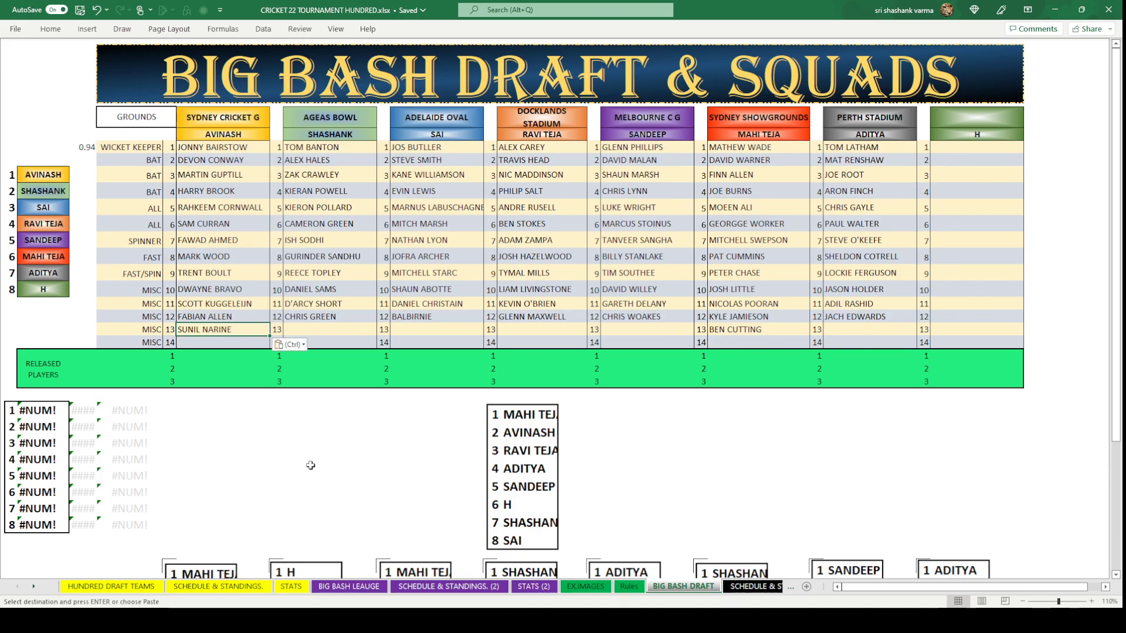
{"action": "left_click", "coordinate": [309, 463]}
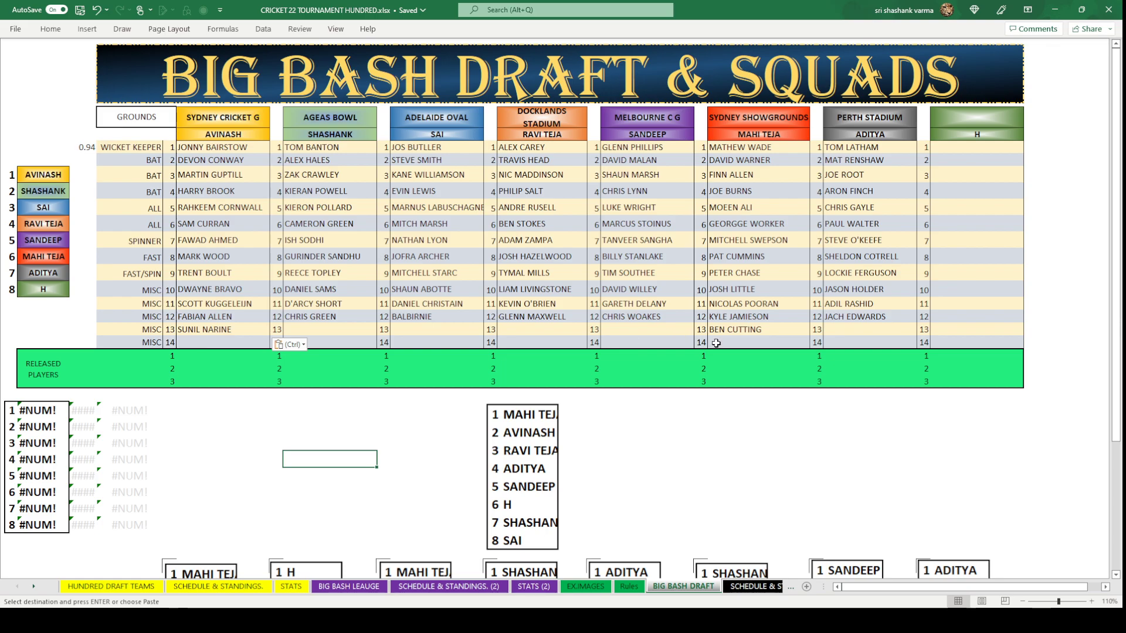
{"action": "left_click", "coordinate": [522, 329]}
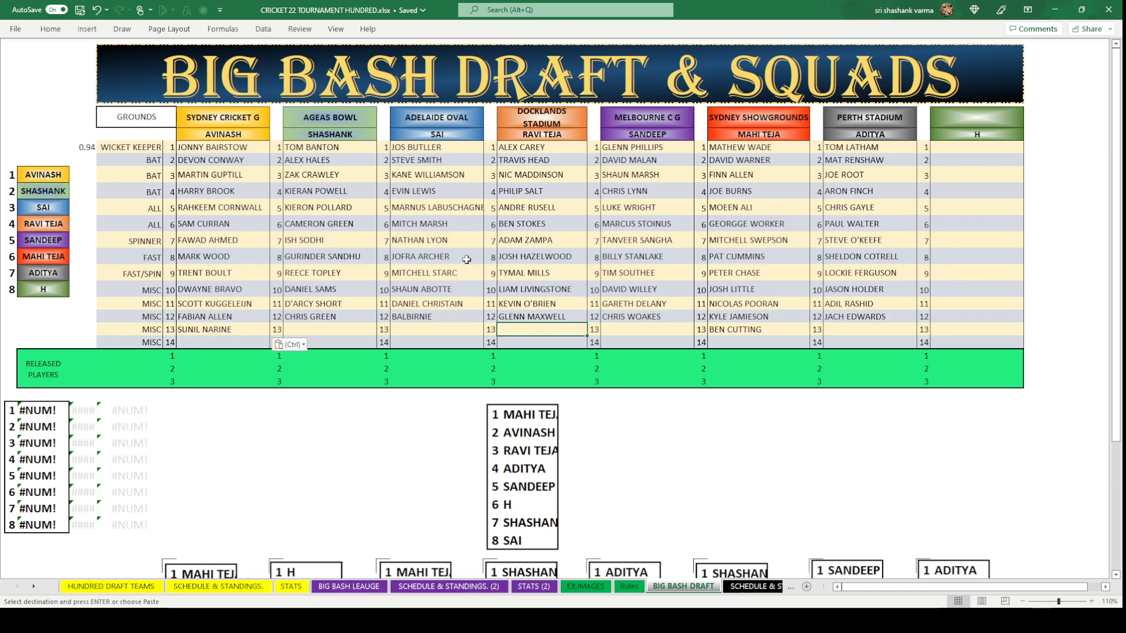
Drag the third bottom-row draft box, starting with SANDEEP, slightly up and to the left.
{"action": "scroll", "coordinate": [188, 257], "scroll_direction": "down", "scroll_amount": 6}
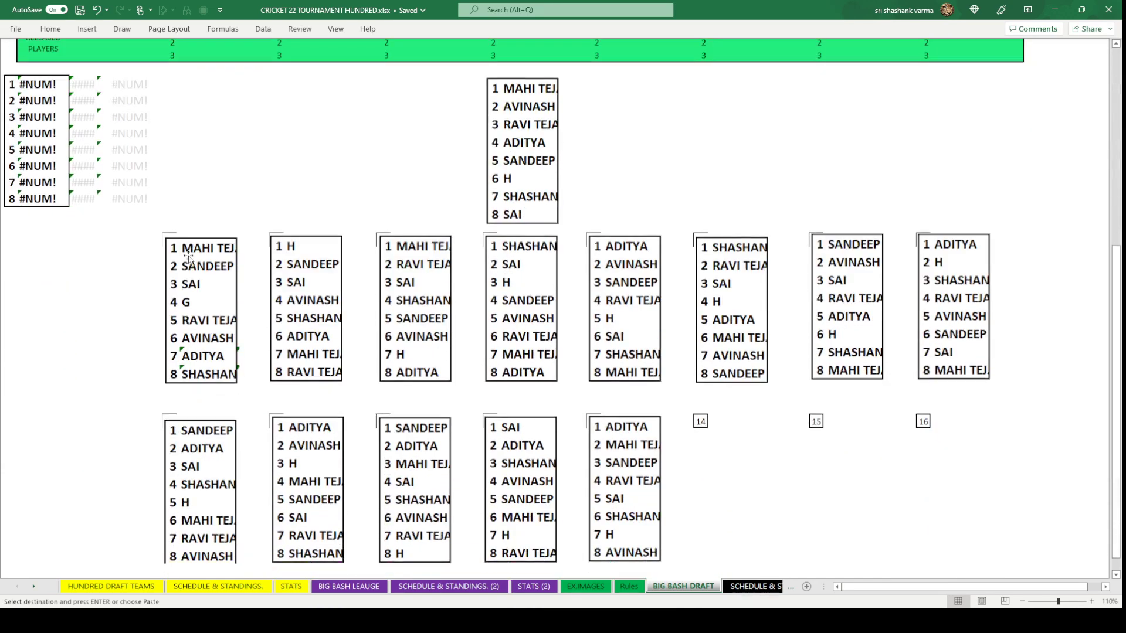
{"action": "scroll", "coordinate": [189, 257], "scroll_direction": "down", "scroll_amount": 1}
{"action": "left_click", "coordinate": [271, 399]}
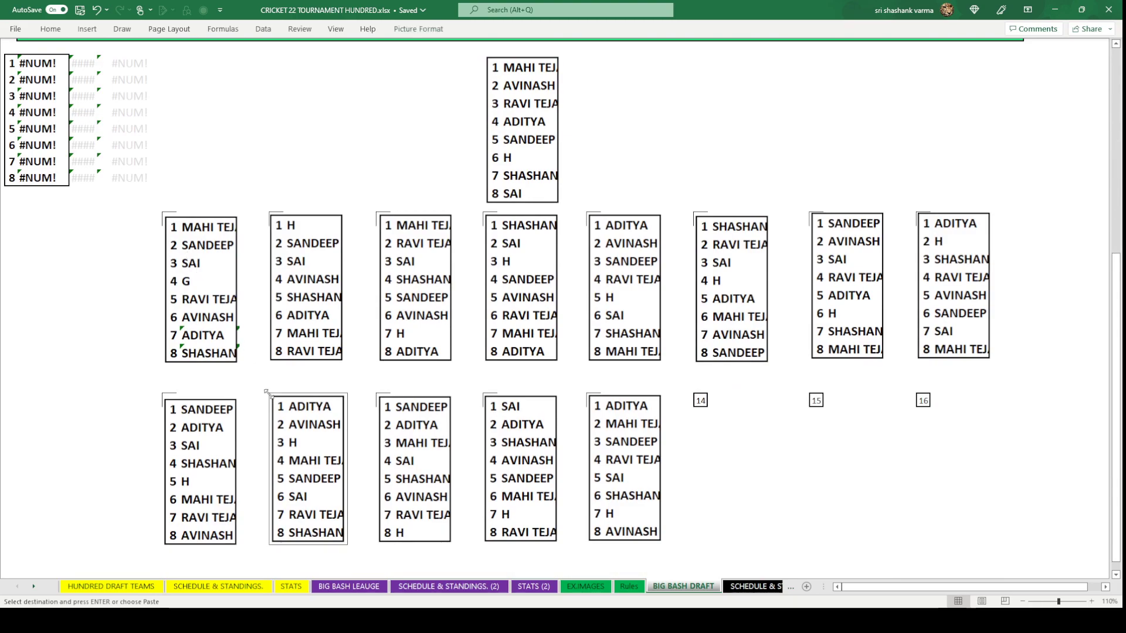
{"action": "left_click", "coordinate": [380, 399]}
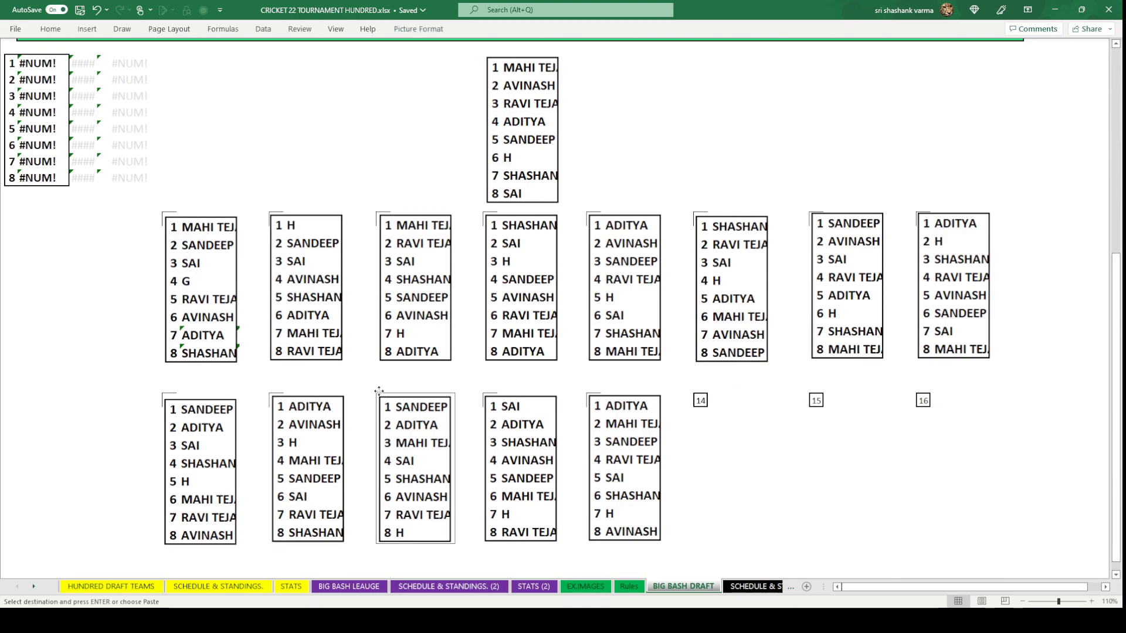
{"action": "left_click_drag", "start_coordinate": [389, 412], "coordinate": [385, 410]}
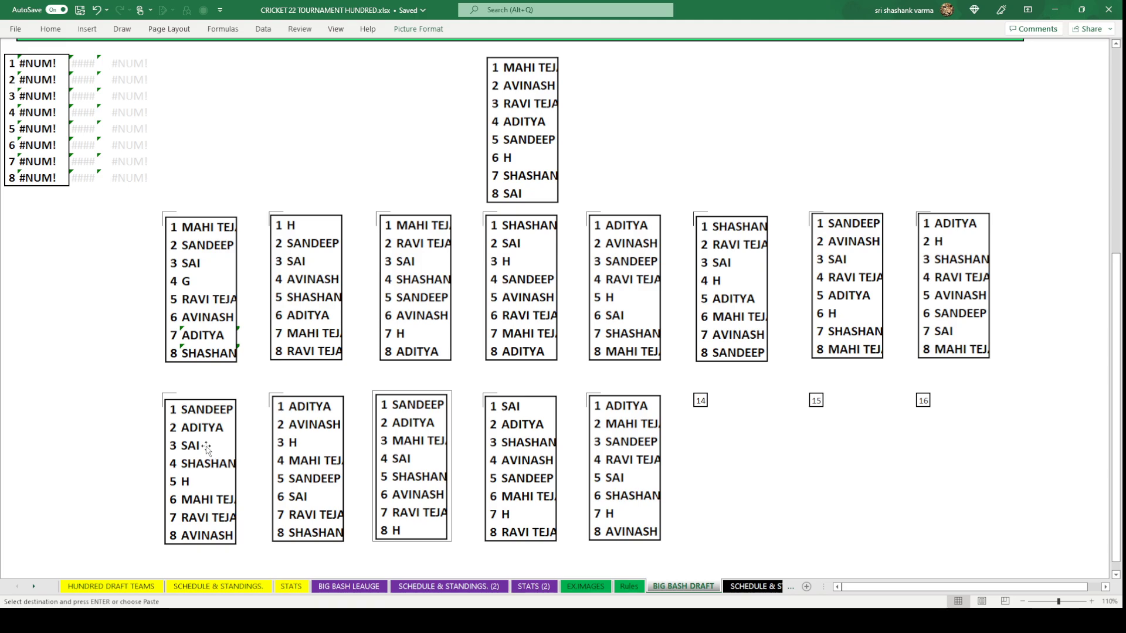
{"action": "scroll", "coordinate": [206, 448], "scroll_direction": "up", "scroll_amount": 8}
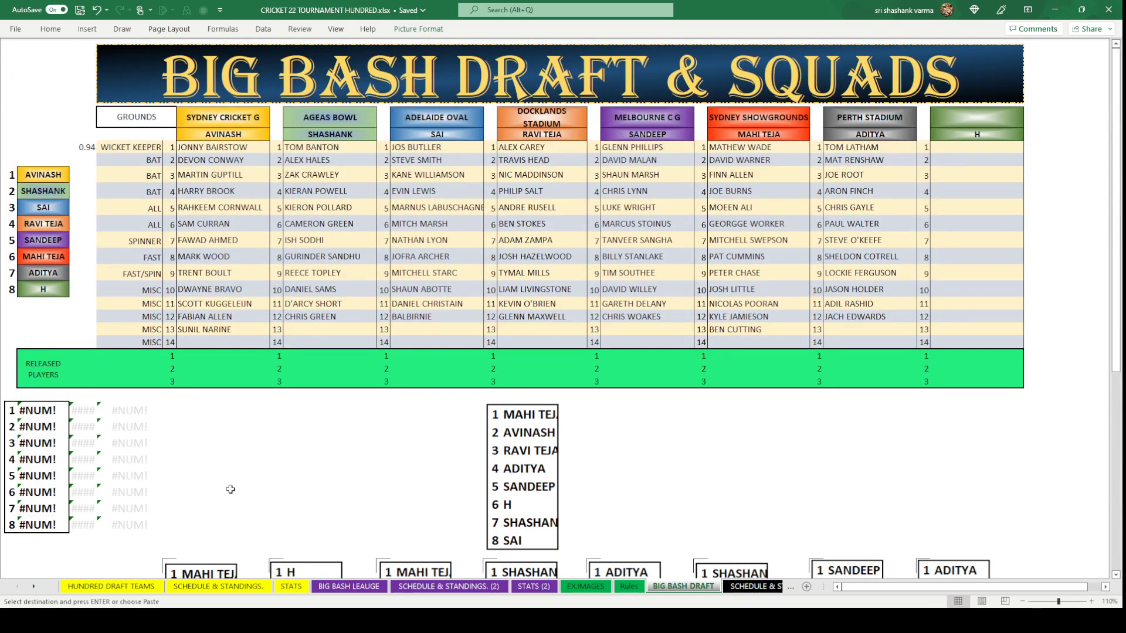
{"action": "scroll", "coordinate": [230, 489], "scroll_direction": "down", "scroll_amount": 6}
{"action": "scroll", "coordinate": [212, 515], "scroll_direction": "down", "scroll_amount": 2}
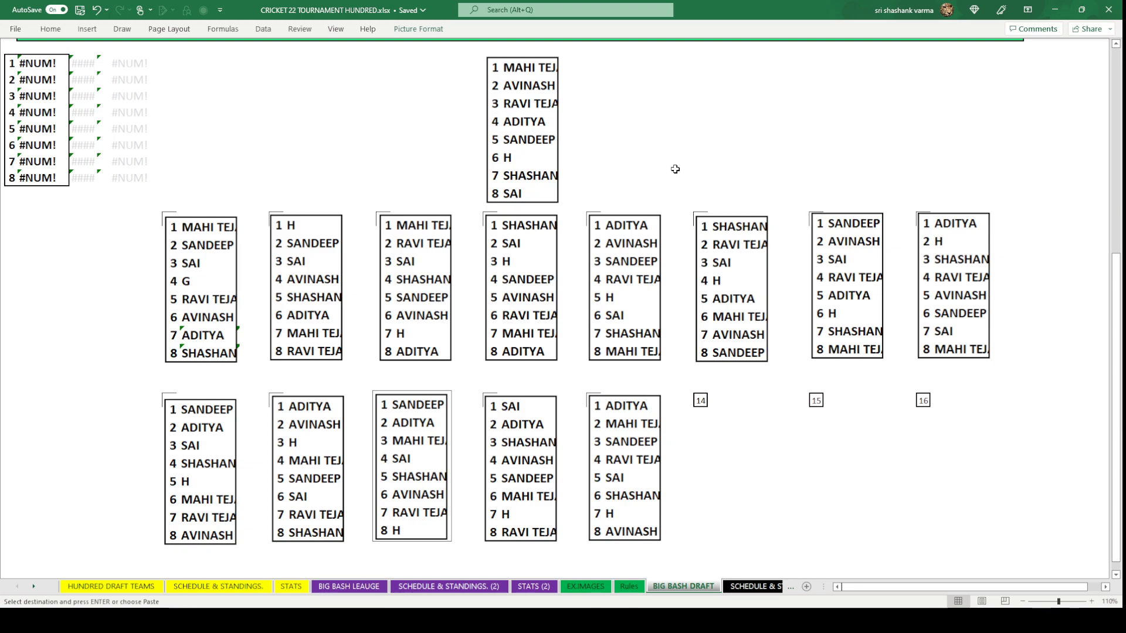
{"action": "scroll", "coordinate": [674, 169], "scroll_direction": "up", "scroll_amount": 8}
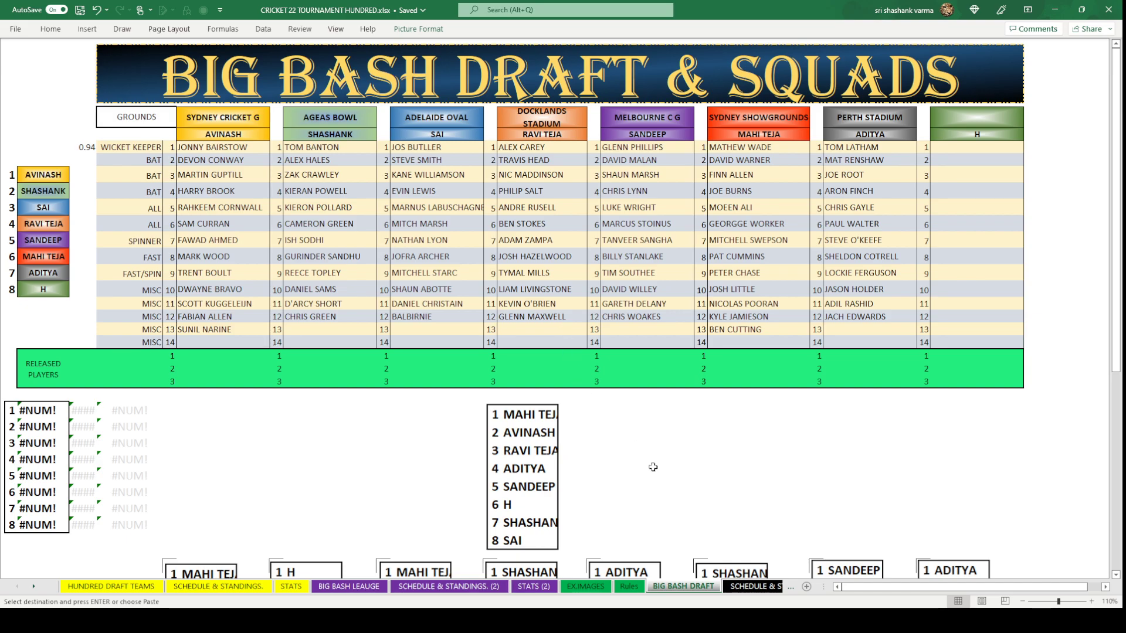
{"action": "left_click", "coordinate": [556, 334]}
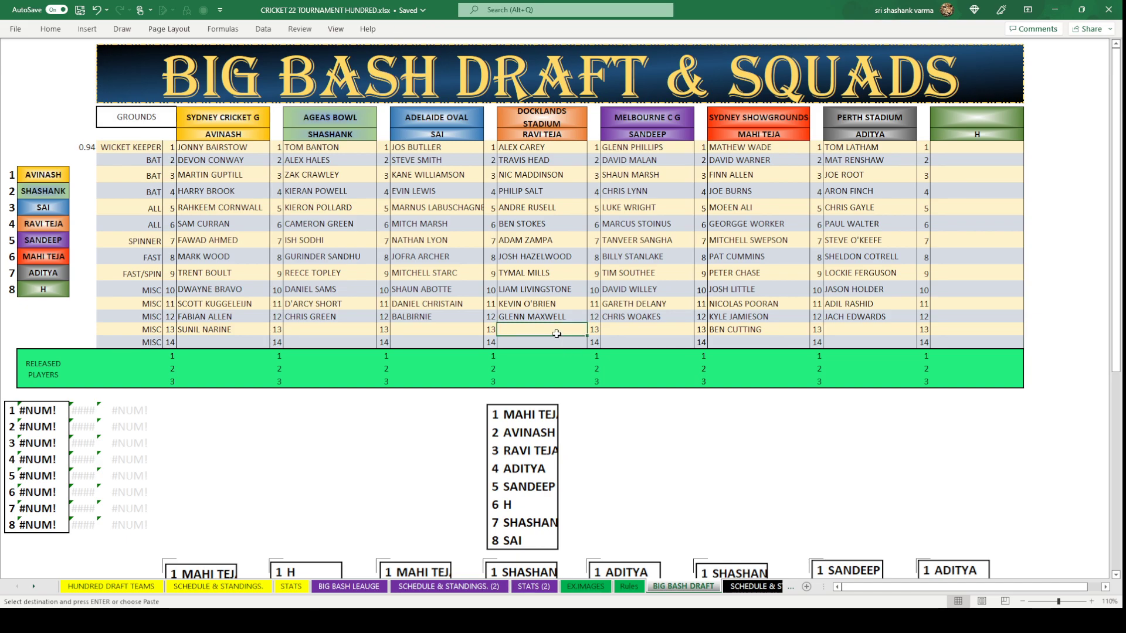
{"action": "type", "text": "JOS"}
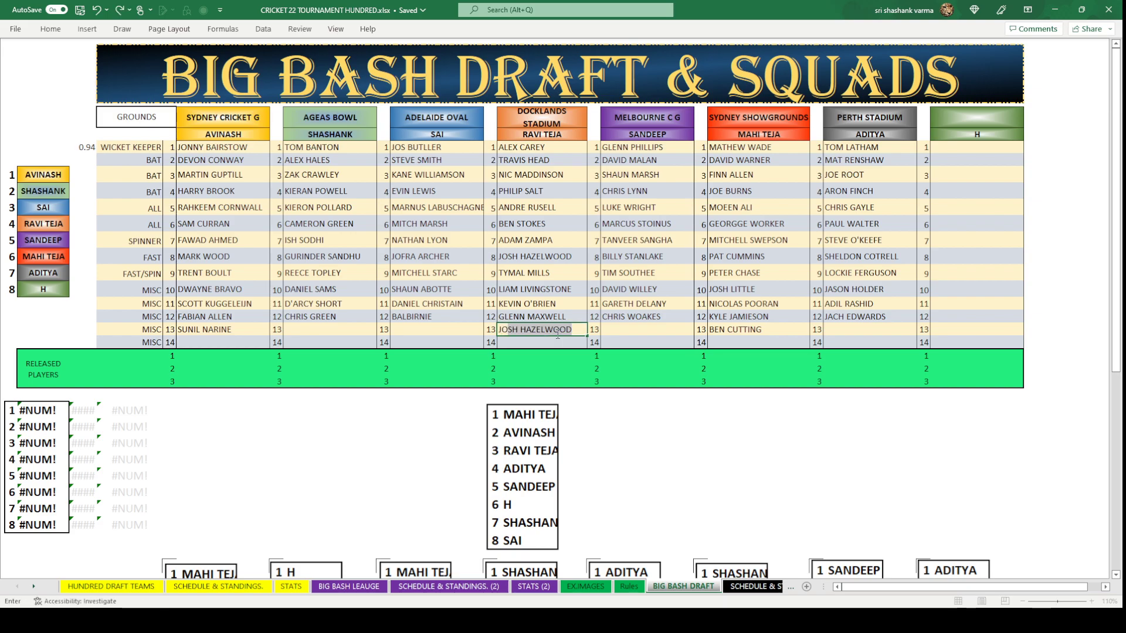
{"action": "type", "text": "H E"}
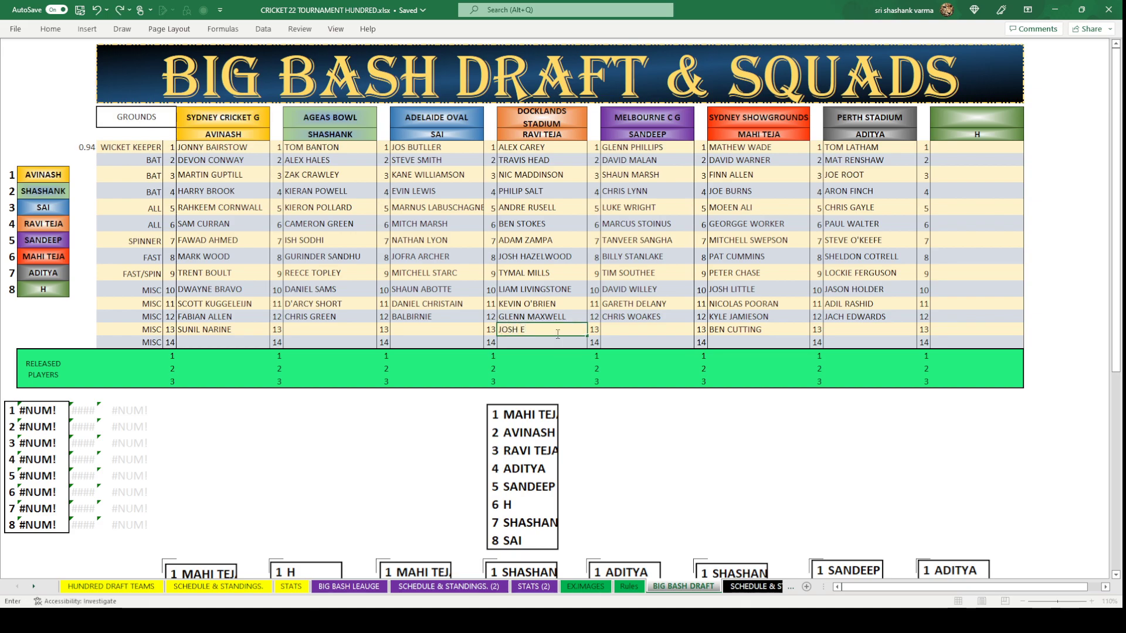
{"action": "type", "text": "NGLISE"}
{"action": "left_click", "coordinate": [522, 330]}
{"action": "key", "text": "Delete"}
{"action": "type", "text": "I"}
{"action": "key", "text": "BackSpace"}
{"action": "left_click", "coordinate": [619, 439]}
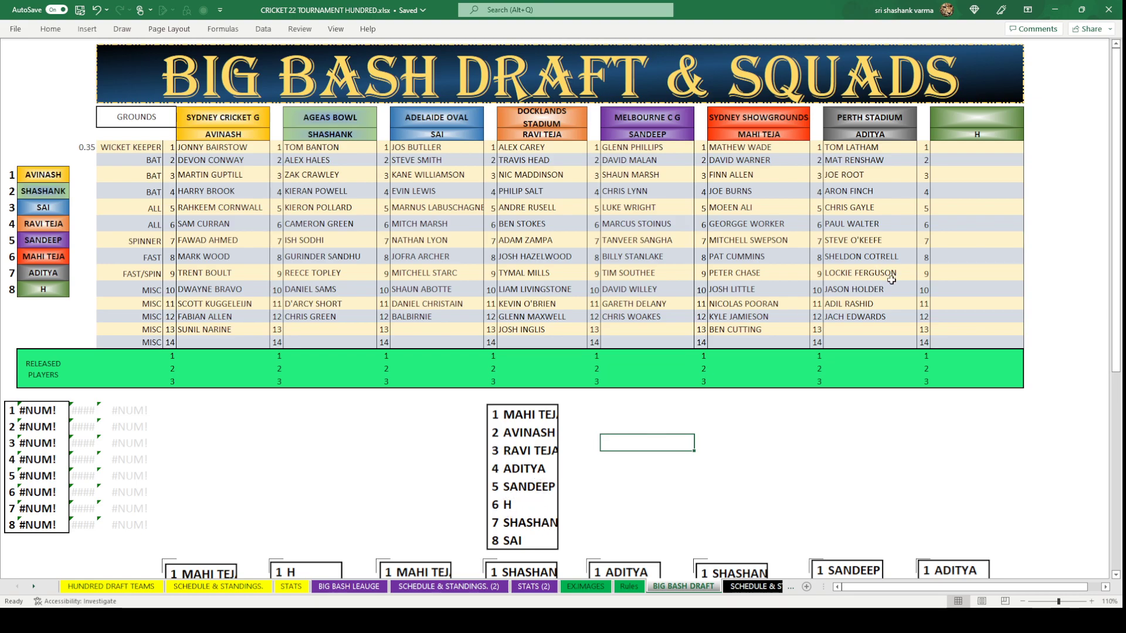
{"action": "left_click", "coordinate": [879, 330]}
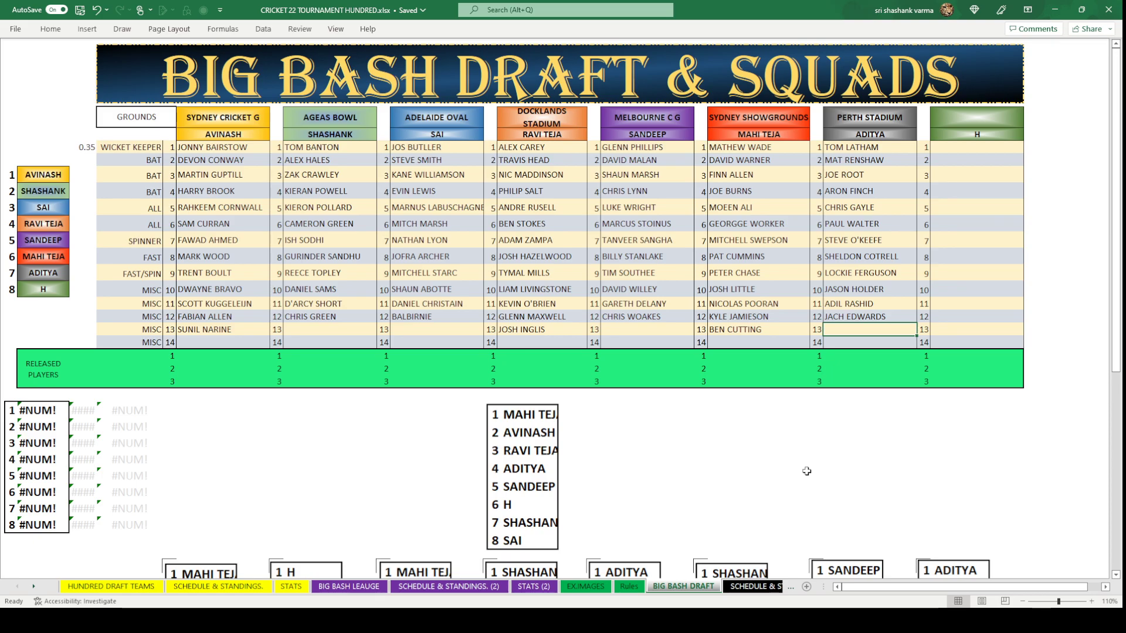
Copy NEIL WAGNER from the BIG BASH LEAUGE sheet into ADITYA's round-13 cell.
{"action": "left_click", "coordinate": [349, 586]}
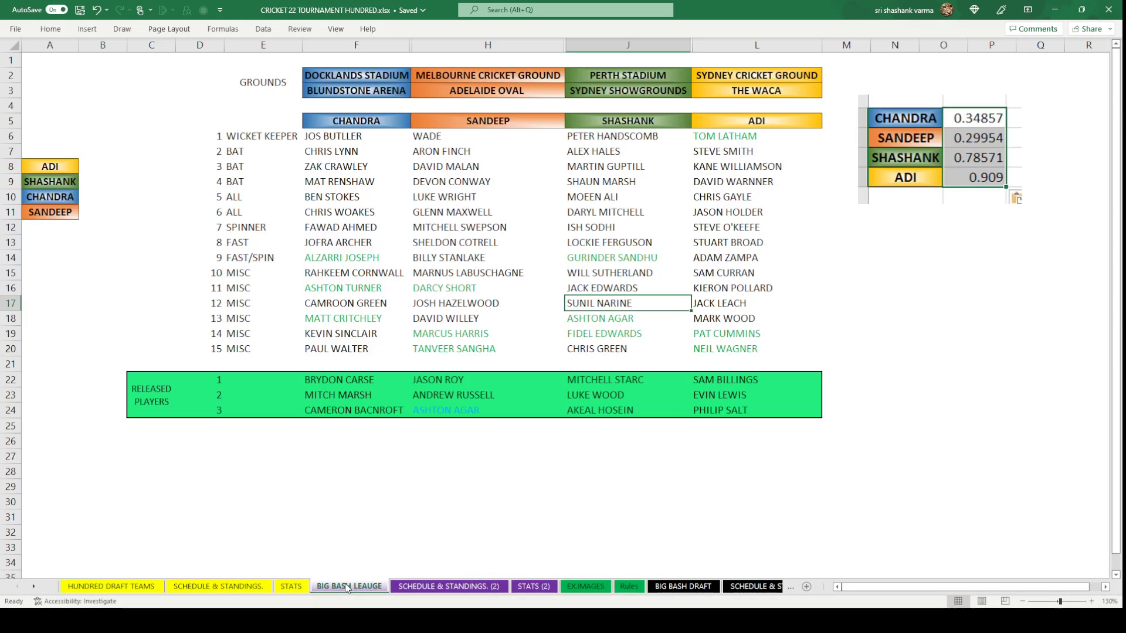
{"action": "left_click", "coordinate": [733, 354]}
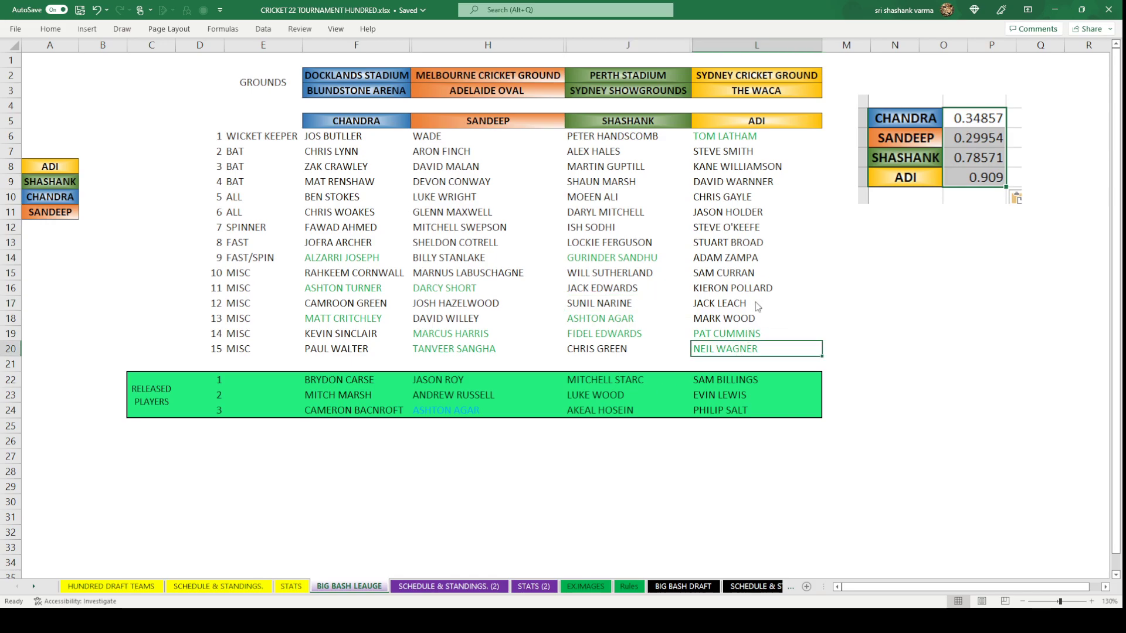
{"action": "key", "text": "ctrl+c"}
{"action": "left_click", "coordinate": [684, 587]}
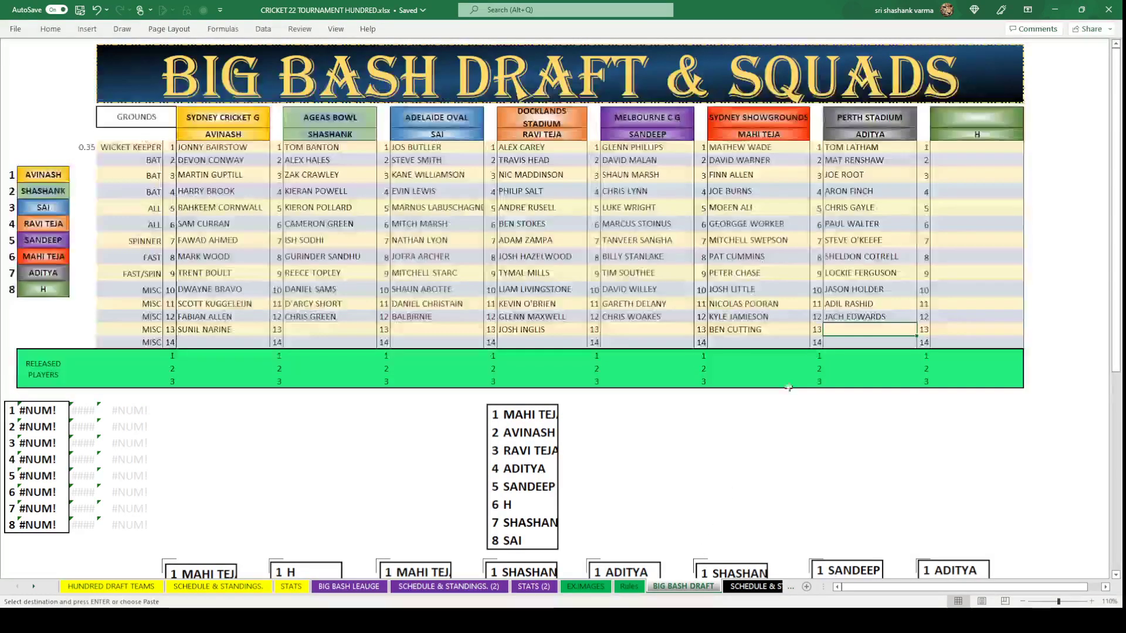
{"action": "key", "text": "ctrl+v"}
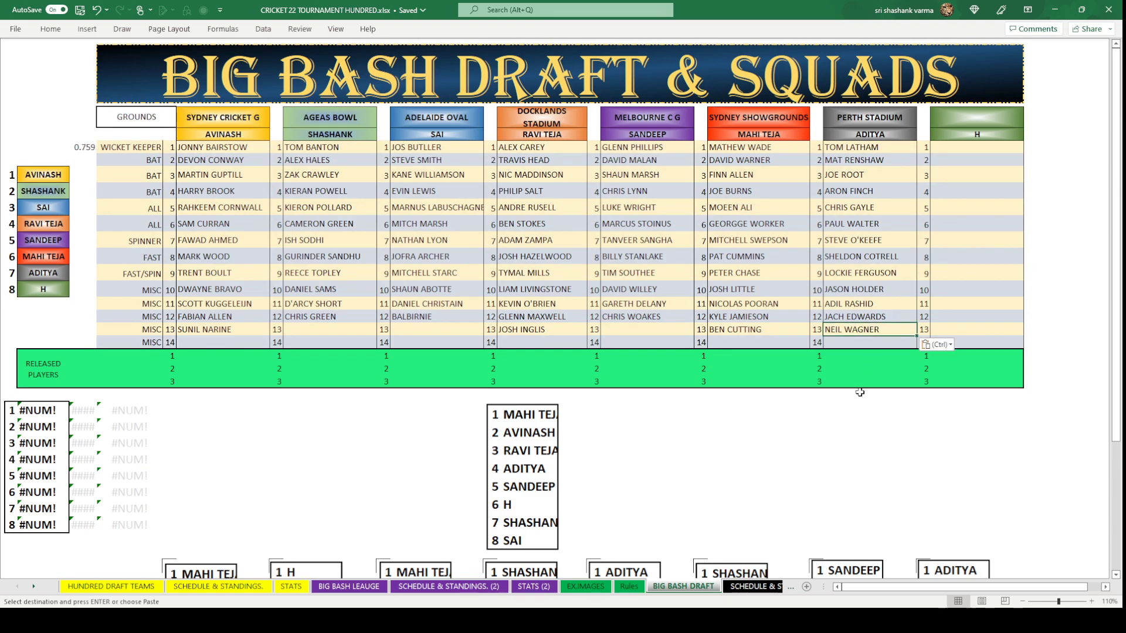
{"action": "left_click", "coordinate": [862, 496]}
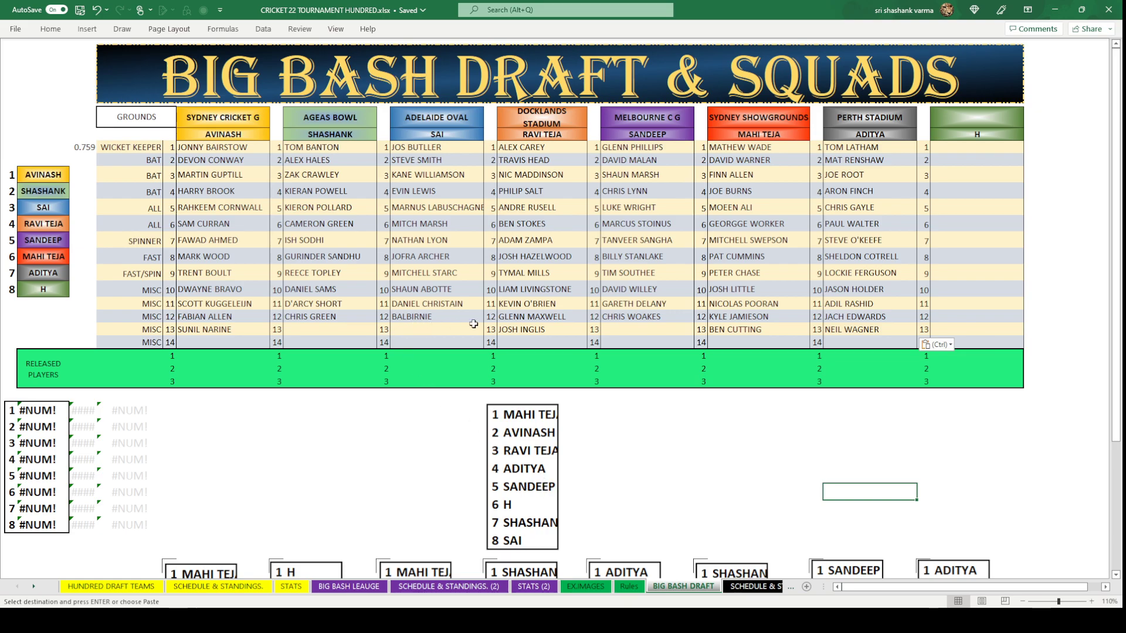
{"action": "left_click", "coordinate": [679, 327]}
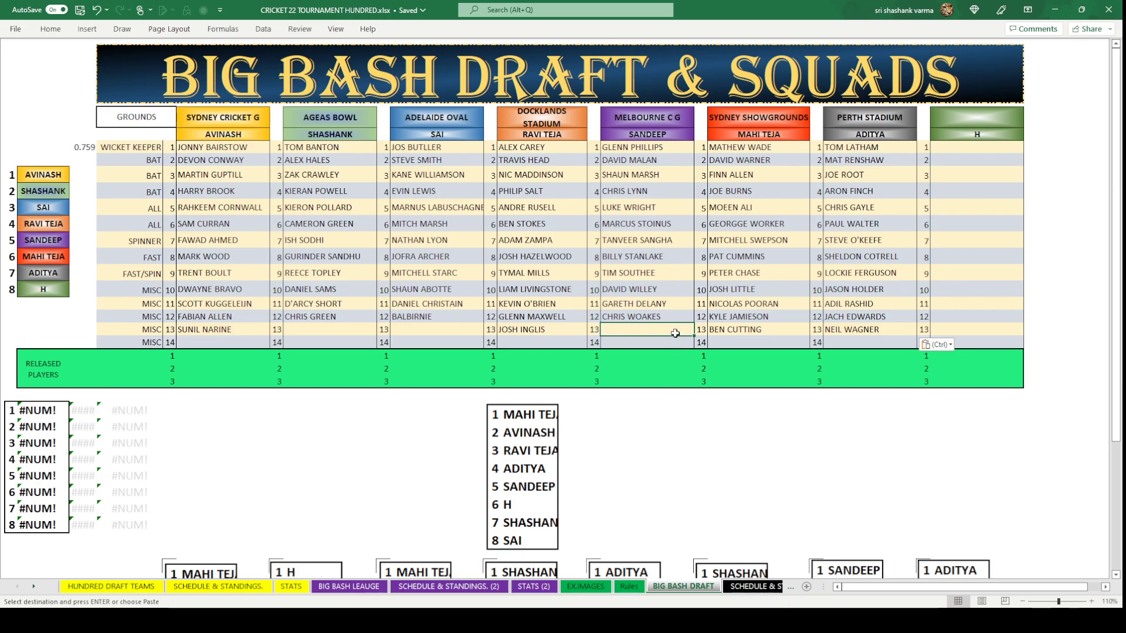
Enter PAUL STIRLING, WILL SUTHERLAND and ASHTON AGAR in the Melbourne, Ageas Bowl and Adelaide Oval row-13 cells.
{"action": "type", "text": "PAU"}
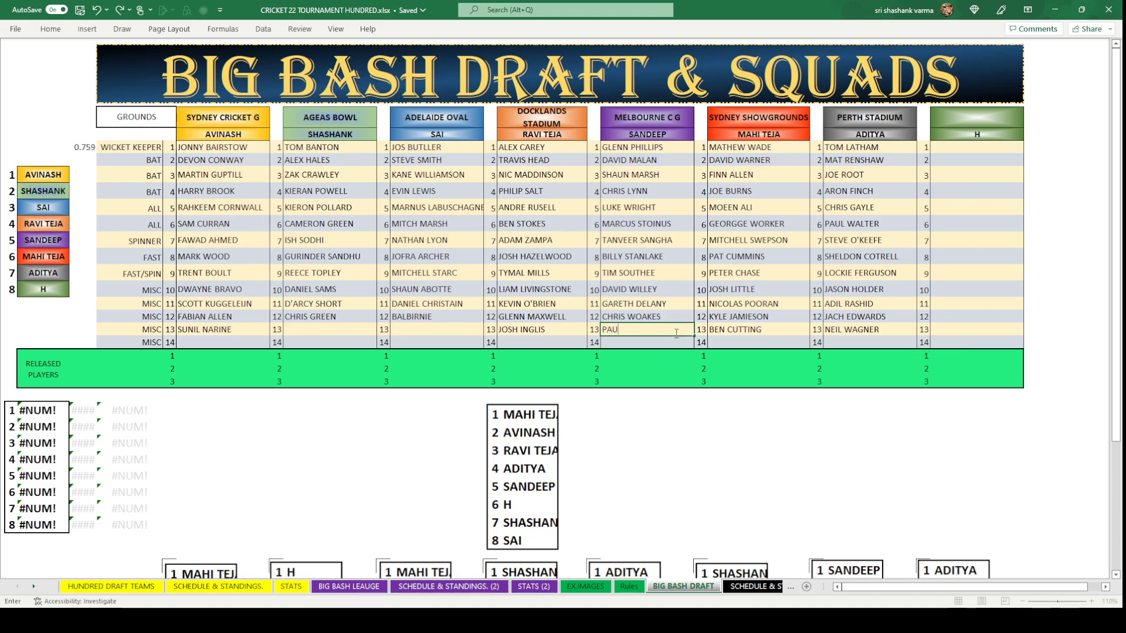
{"action": "type", "text": "L STIRLING"}
{"action": "left_click", "coordinate": [705, 441]}
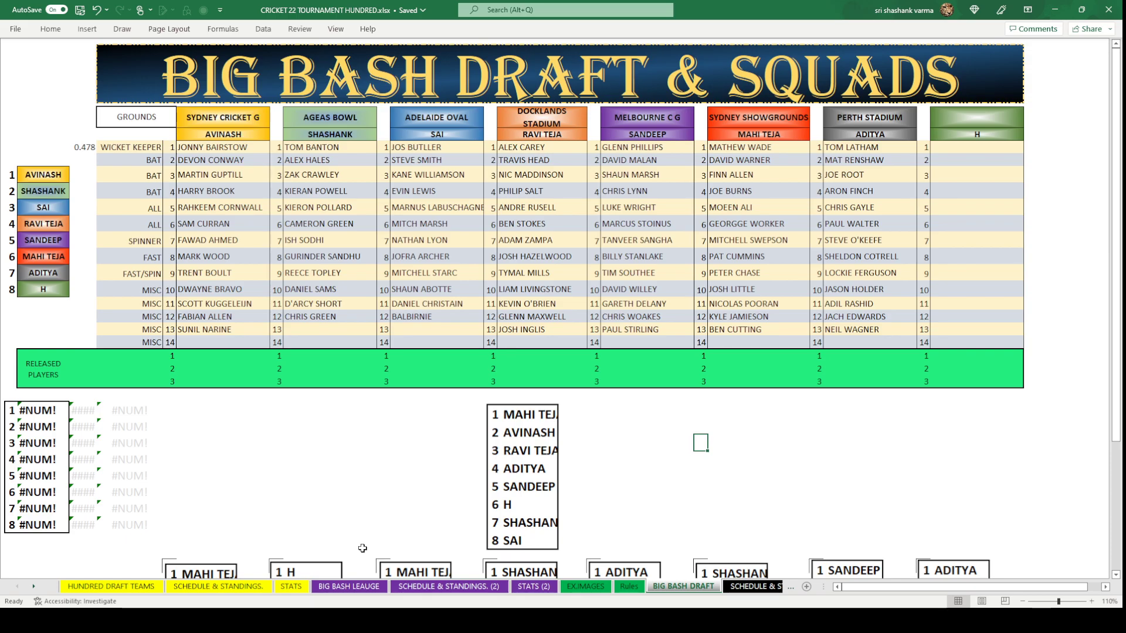
{"action": "left_click", "coordinate": [359, 334]}
{"action": "type", "text": "WI"}
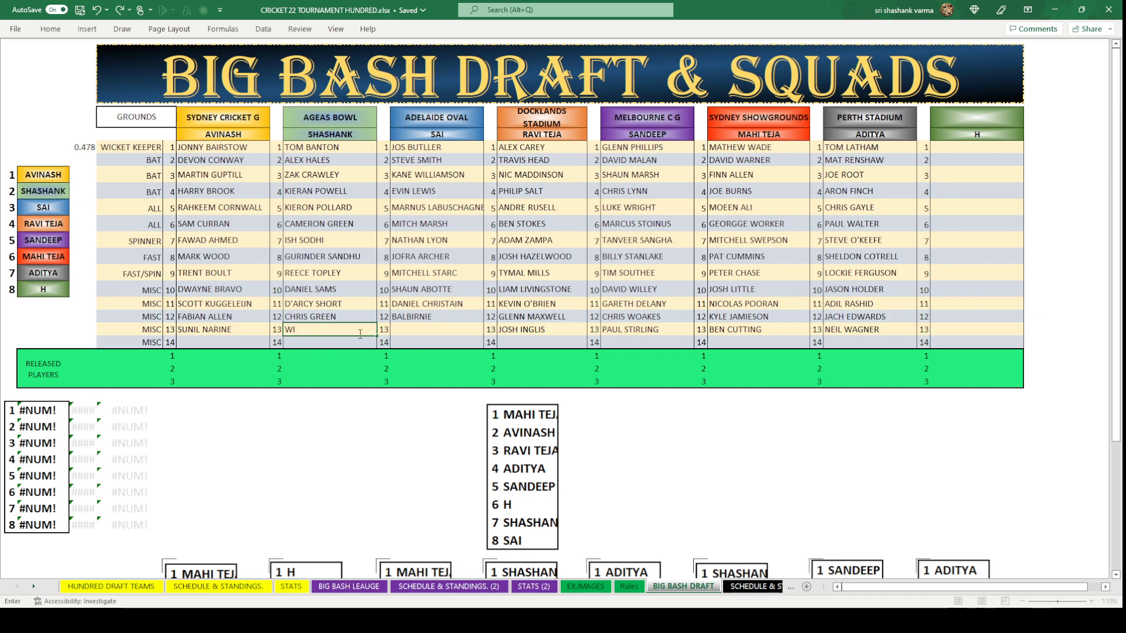
{"action": "type", "text": "LL SUTHERLAND"}
{"action": "left_click", "coordinate": [368, 471]}
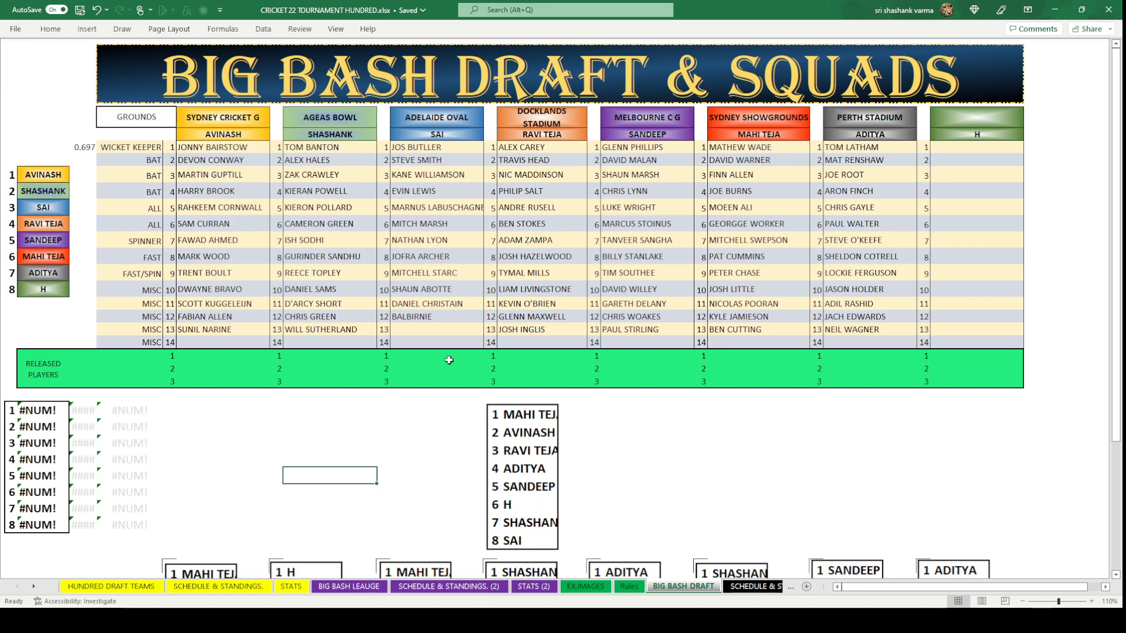
{"action": "left_click", "coordinate": [451, 330]}
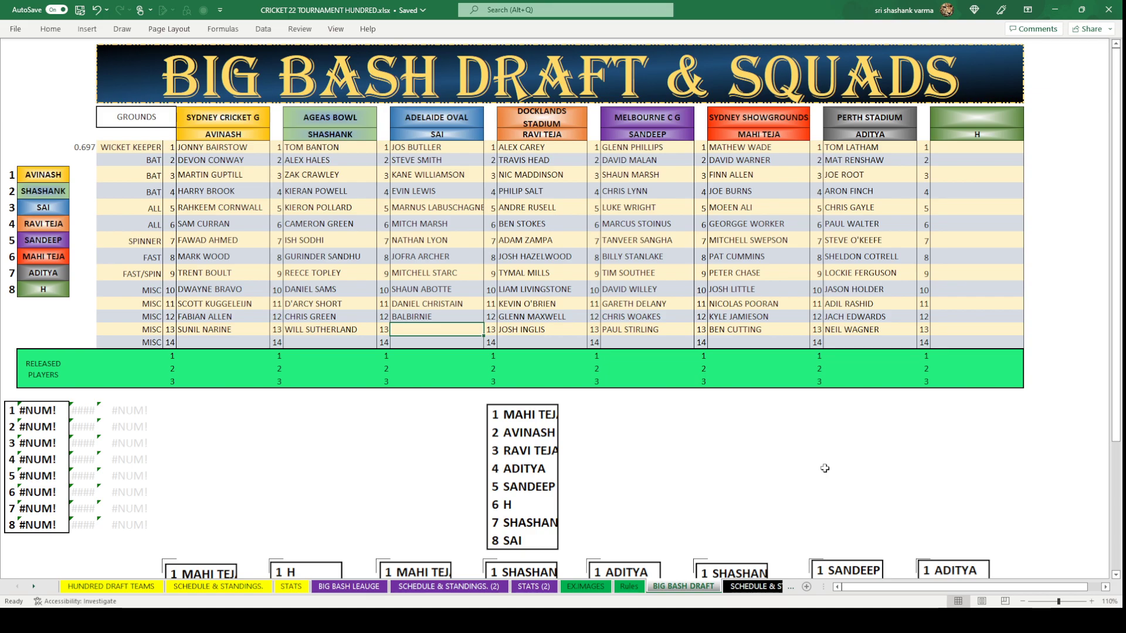
{"action": "type", "text": "ASHT"}
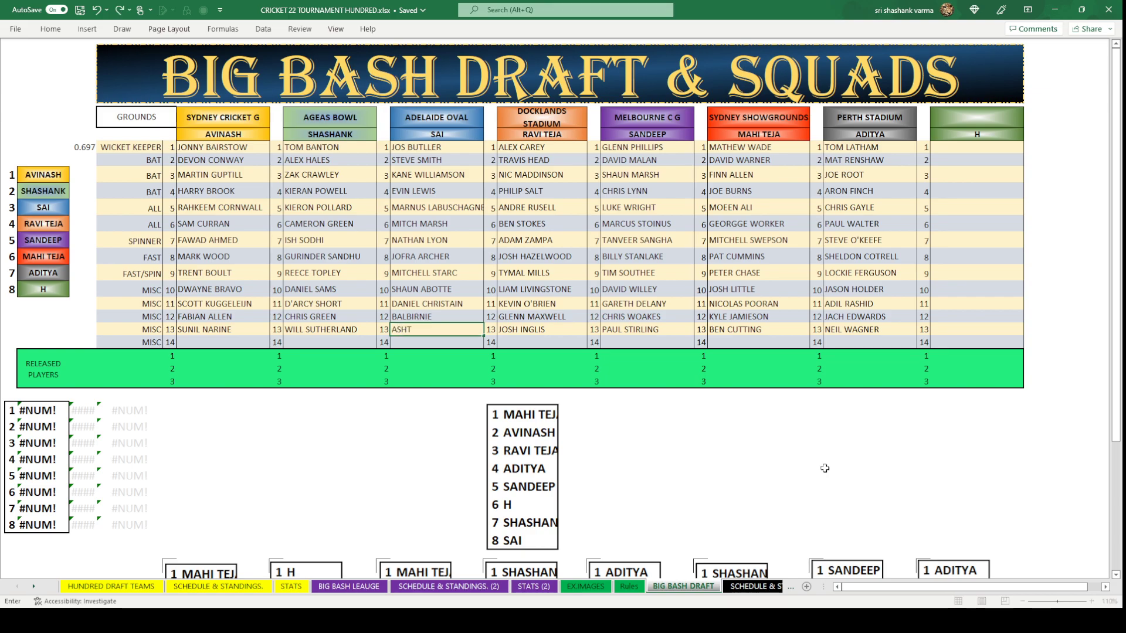
{"action": "type", "text": "ON AGAR"}
{"action": "left_click", "coordinate": [438, 452]}
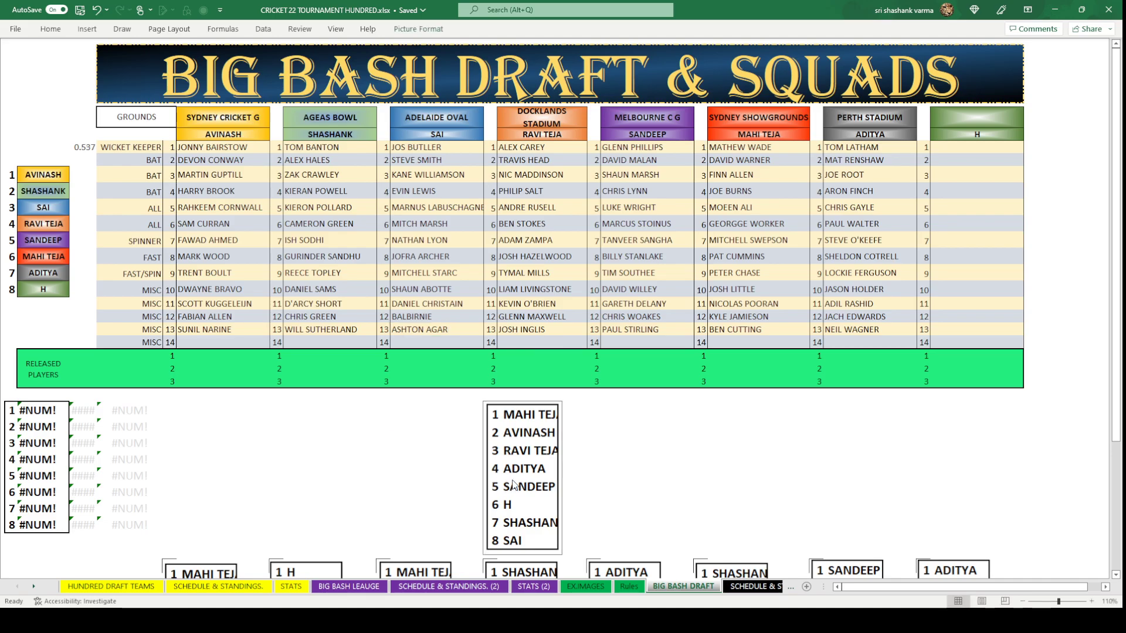
Archive the last draft order picture in slot 14 of the order history.
{"action": "scroll", "coordinate": [596, 479], "scroll_direction": "down", "scroll_amount": 5}
{"action": "scroll", "coordinate": [597, 479], "scroll_direction": "down", "scroll_amount": 3}
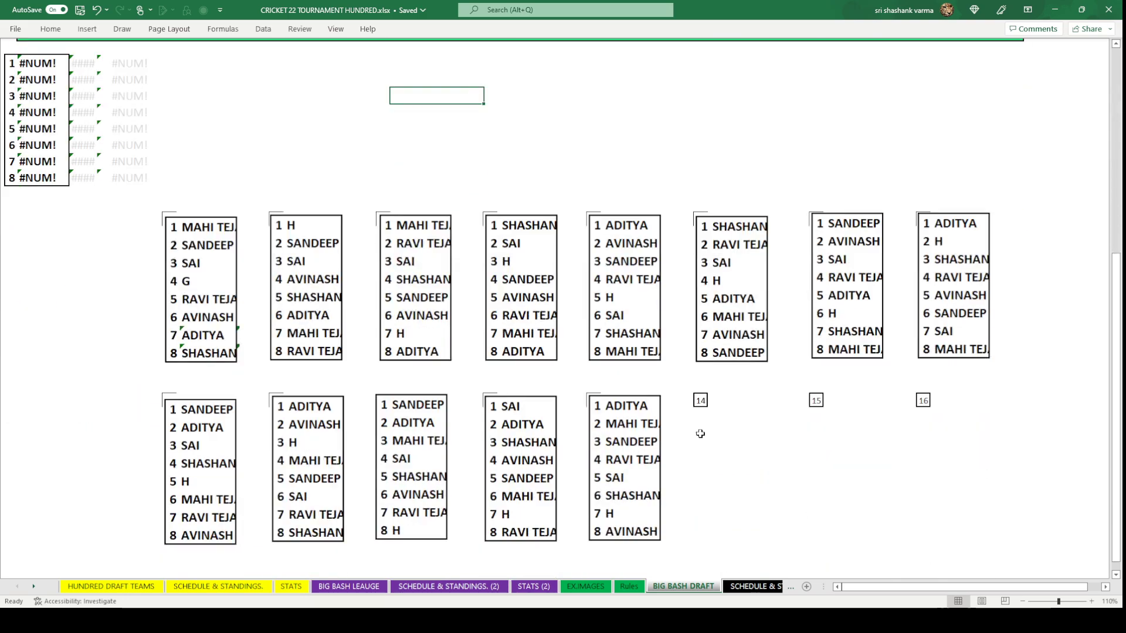
{"action": "left_click", "coordinate": [700, 401]}
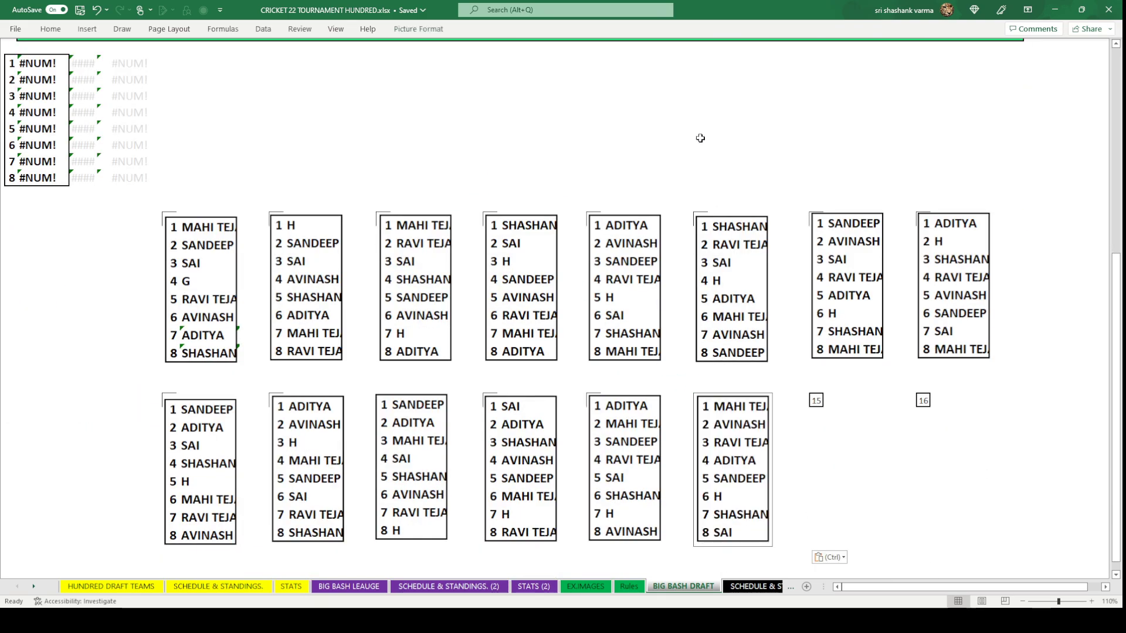
{"action": "left_click", "coordinate": [674, 143]}
{"action": "scroll", "coordinate": [673, 143], "scroll_direction": "up", "scroll_amount": 8}
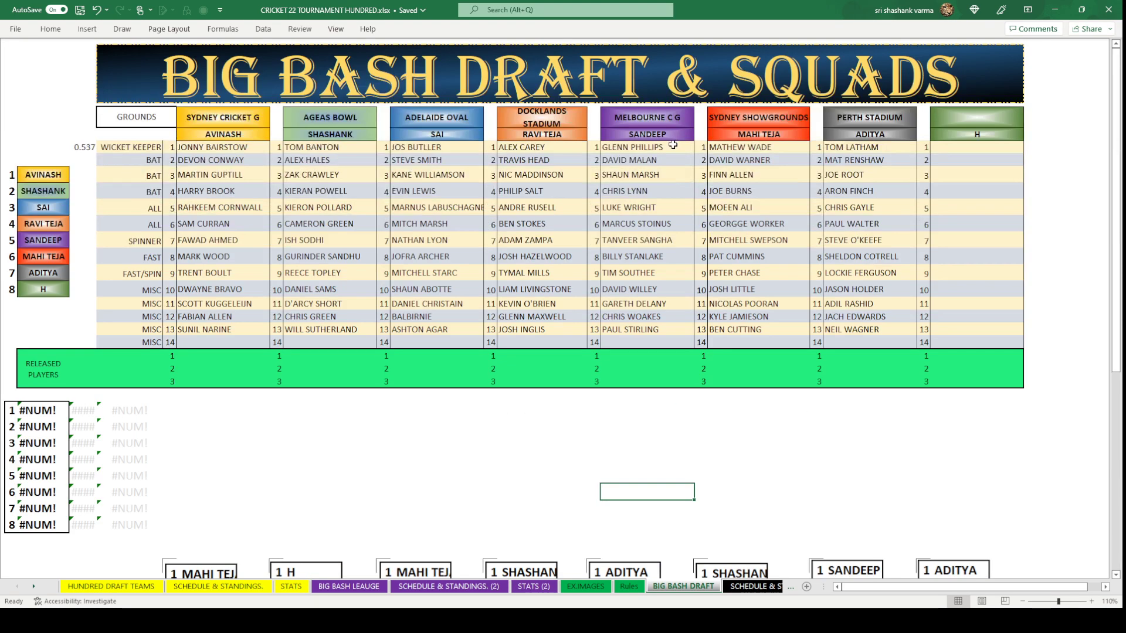
Copy the RAND formula into the eight team-score cells to generate random scores.
{"action": "left_click", "coordinate": [83, 147]}
{"action": "key", "text": "ctrl+c"}
{"action": "left_click_drag", "start_coordinate": [83, 174], "coordinate": [88, 285]}
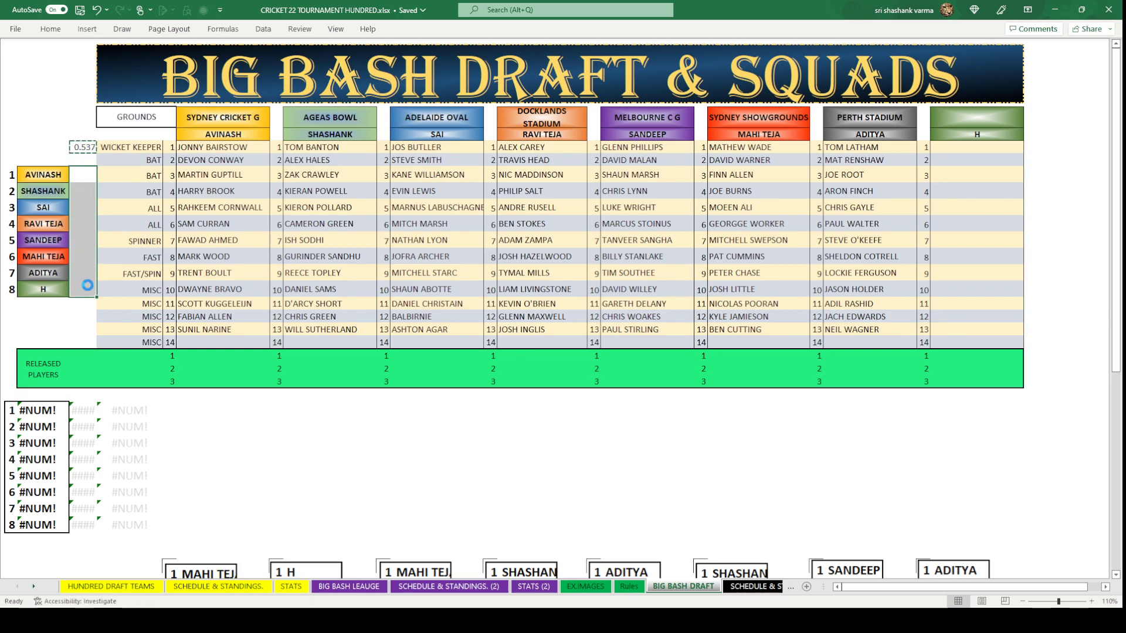
{"action": "key", "text": "ctrl+v"}
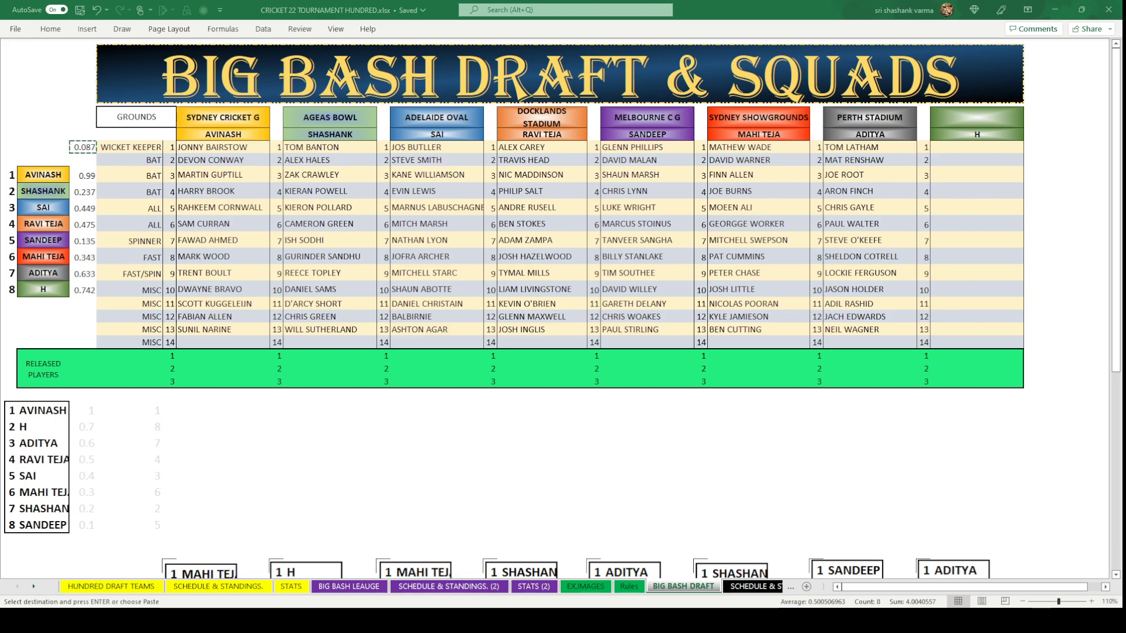
{"action": "key", "text": "Escape"}
Paste the new draft order picture with AVINASH first, then clear the eight random scores.
{"action": "left_click", "coordinate": [491, 409]}
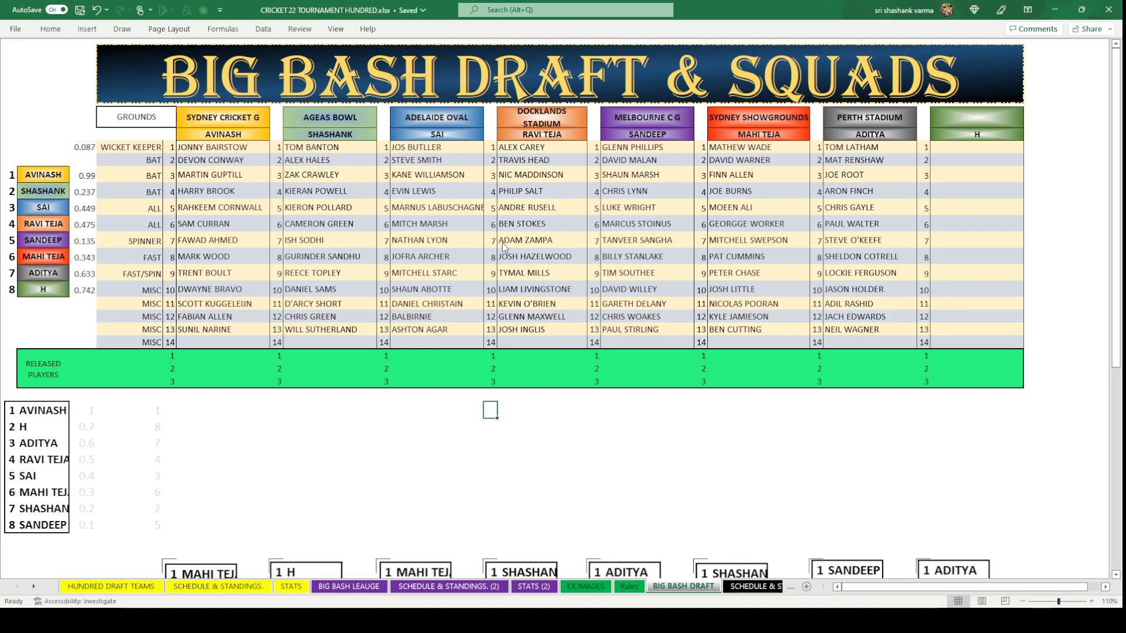
{"action": "key", "text": "ctrl+v"}
{"action": "left_click_drag", "start_coordinate": [88, 176], "coordinate": [80, 290]}
{"action": "key", "text": "Delete"}
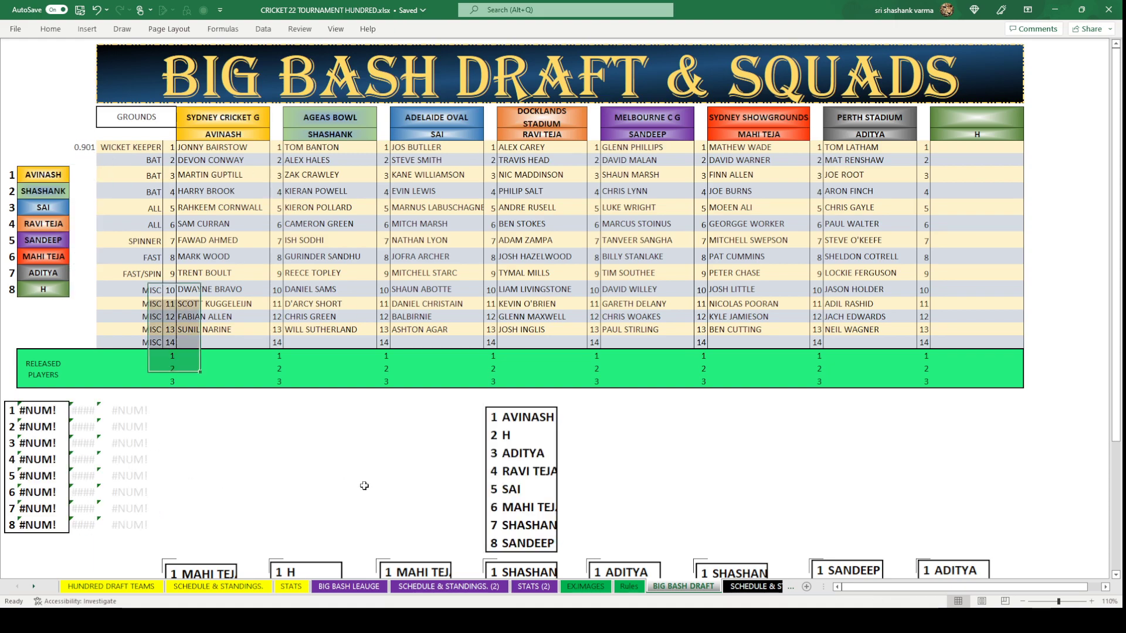
{"action": "left_click", "coordinate": [361, 492]}
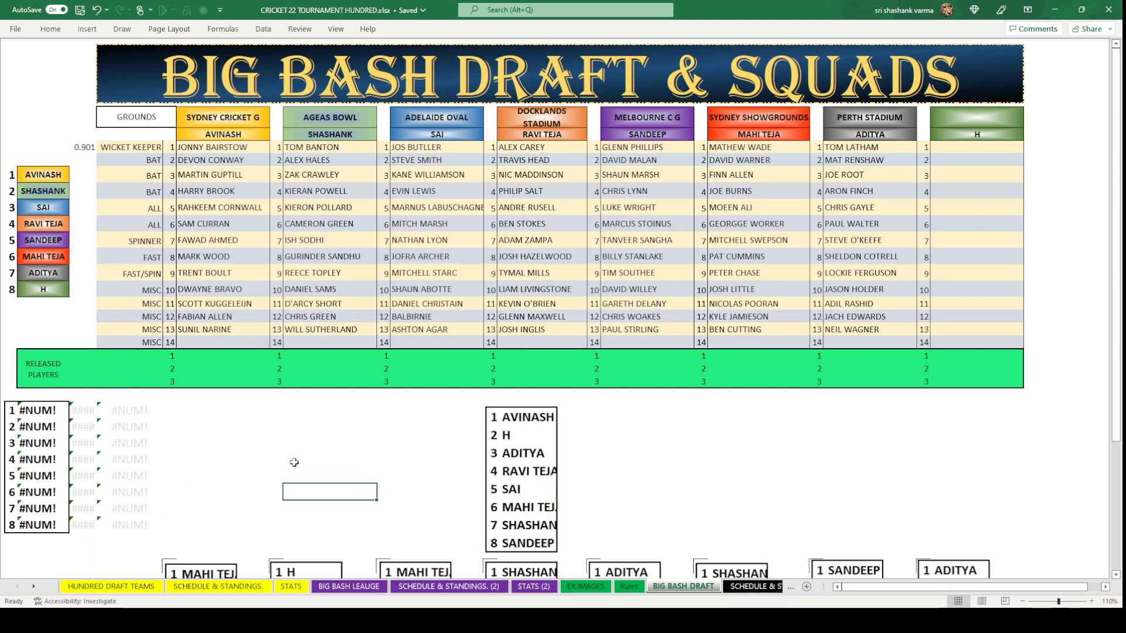
{"action": "left_click", "coordinate": [249, 345]}
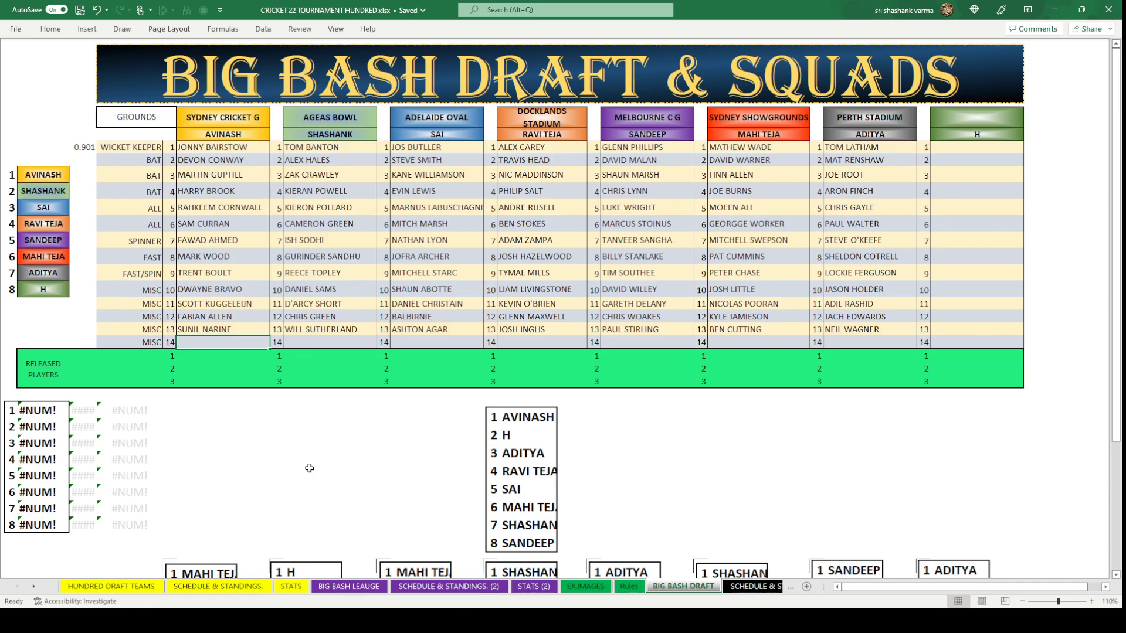
Enter ADAM MILNE in AVINASH's MISC 14 cell of the Sydney Cricket Ground column.
{"action": "type", "text": "A"}
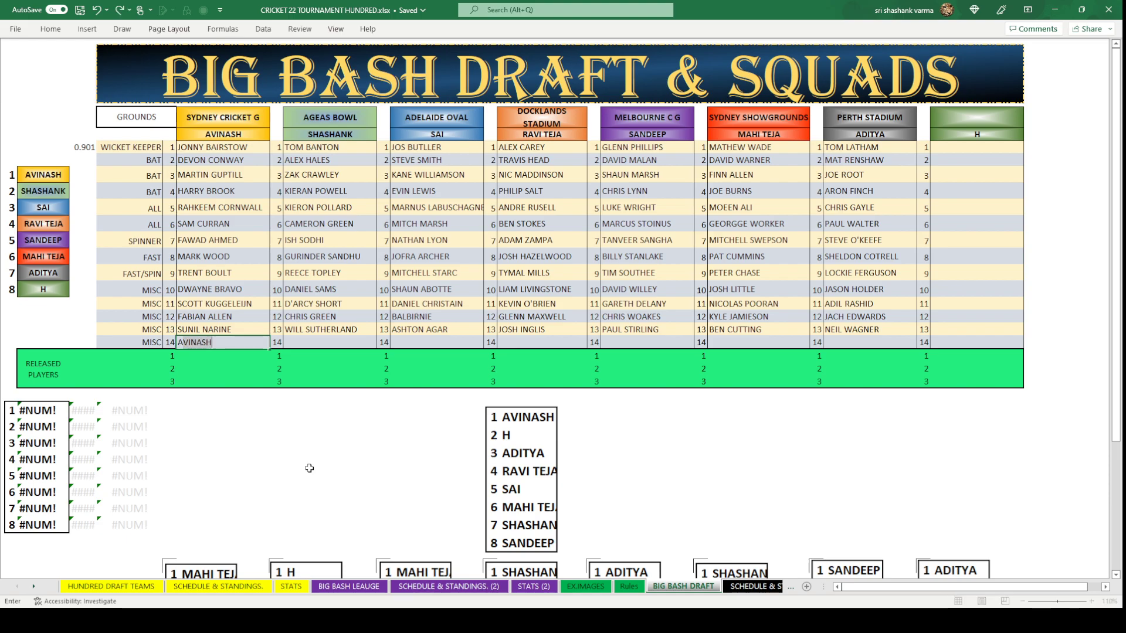
{"action": "type", "text": "DAM MILNE"}
{"action": "left_click", "coordinate": [309, 469]}
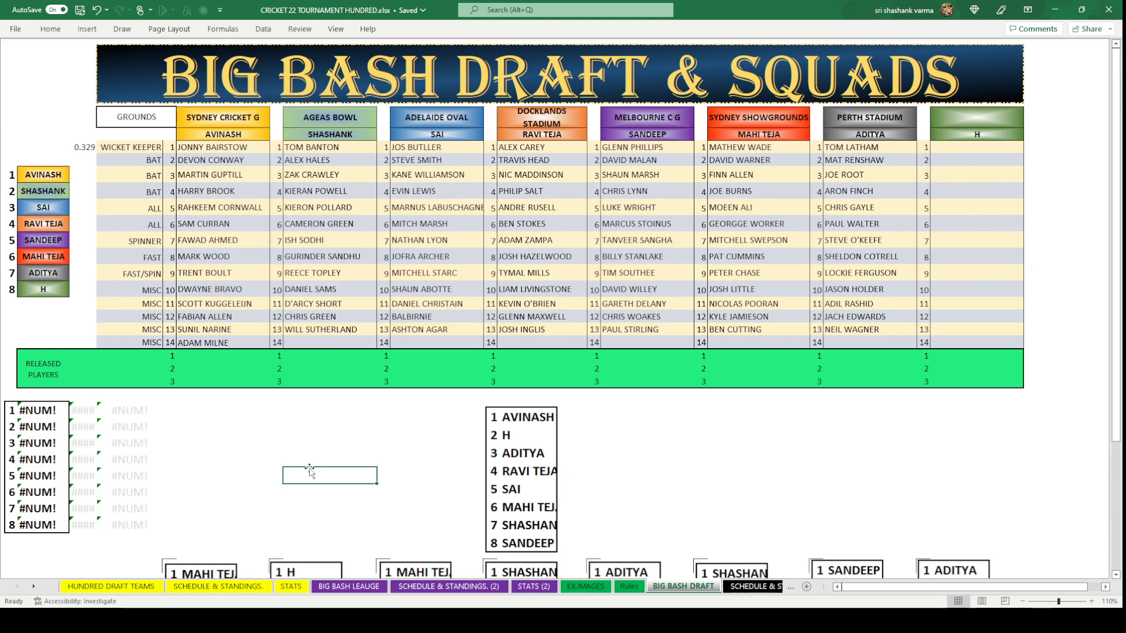
{"action": "left_click", "coordinate": [849, 343]}
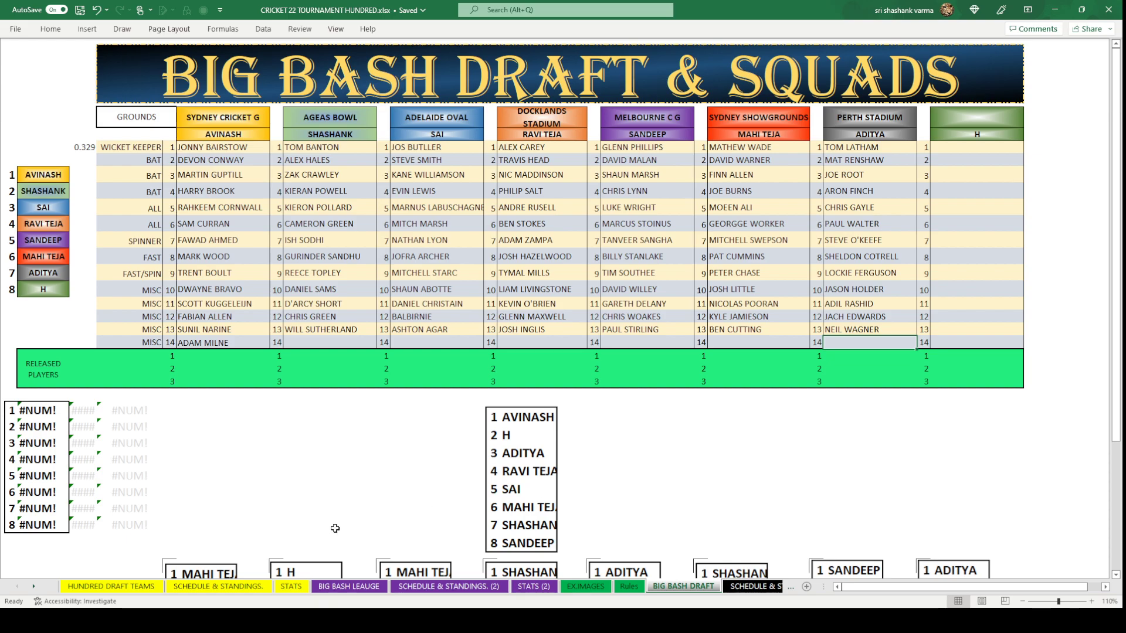
Check the HUNDRED DRAFT TEAMS squads, then enter ROSTON CHASE as Perth Stadium's 14th player.
{"action": "left_click", "coordinate": [118, 586]}
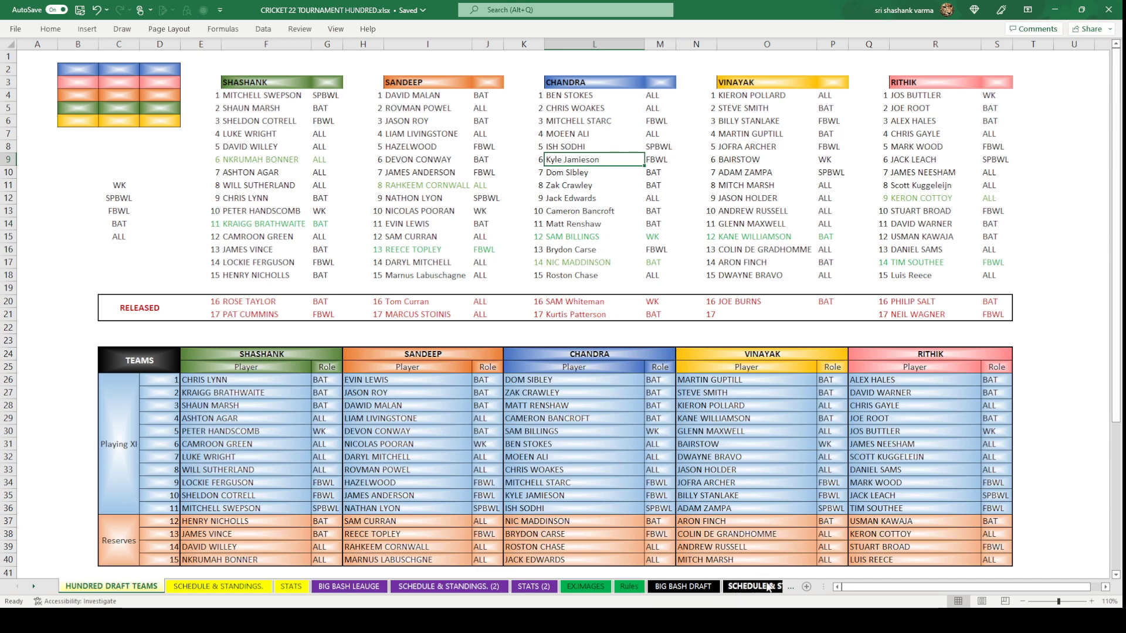
{"action": "left_click", "coordinate": [686, 587]}
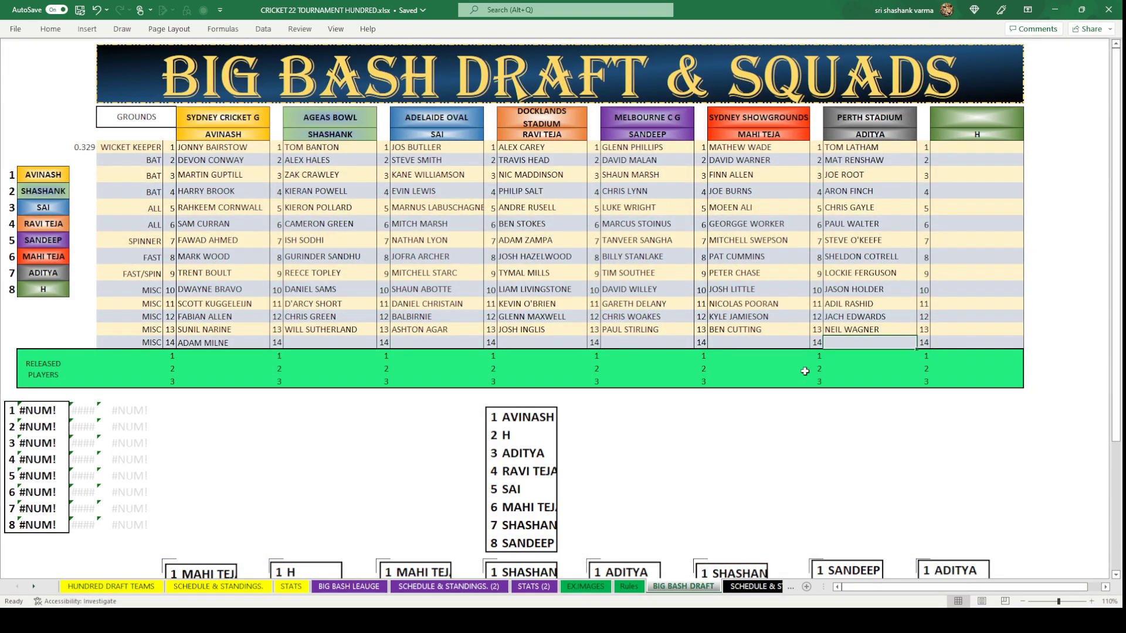
{"action": "type", "text": "ROSTO"}
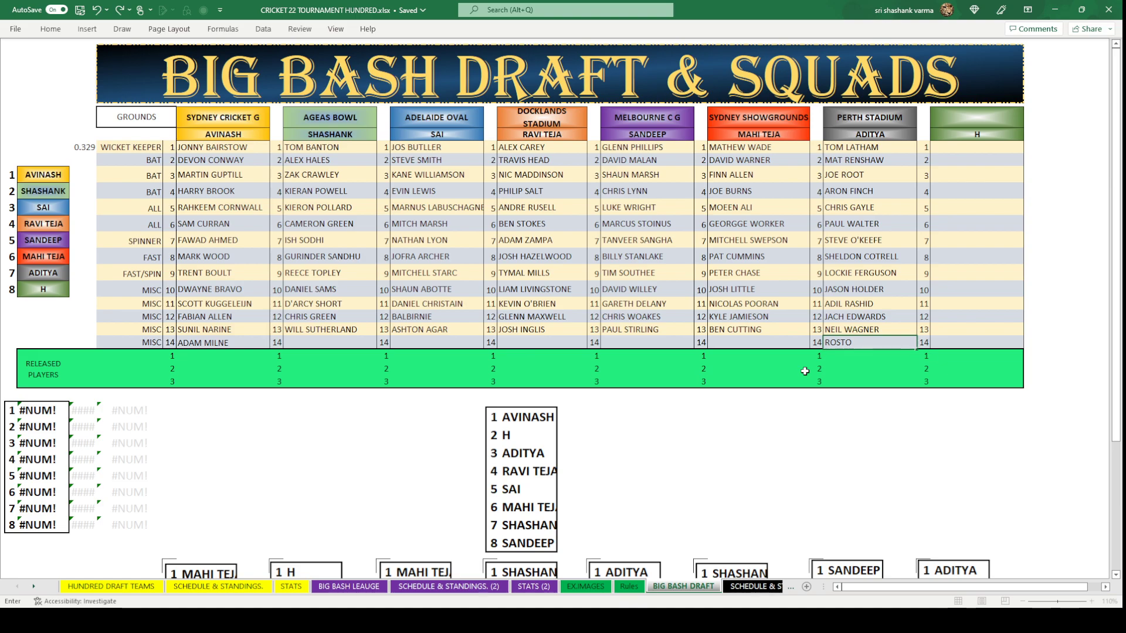
{"action": "type", "text": "N CHASE"}
{"action": "left_click", "coordinate": [864, 448]}
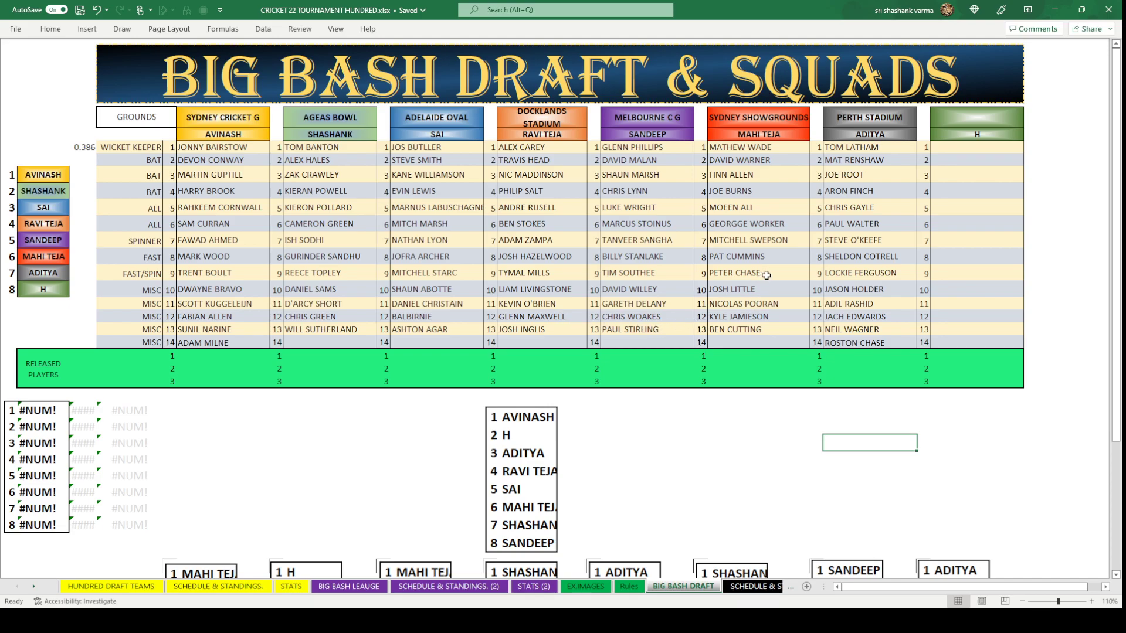
Enter LEWIS GREGORY in the empty row-14 slot under JOSH INGLIS for Docklands Stadium.
{"action": "left_click", "coordinate": [766, 275]}
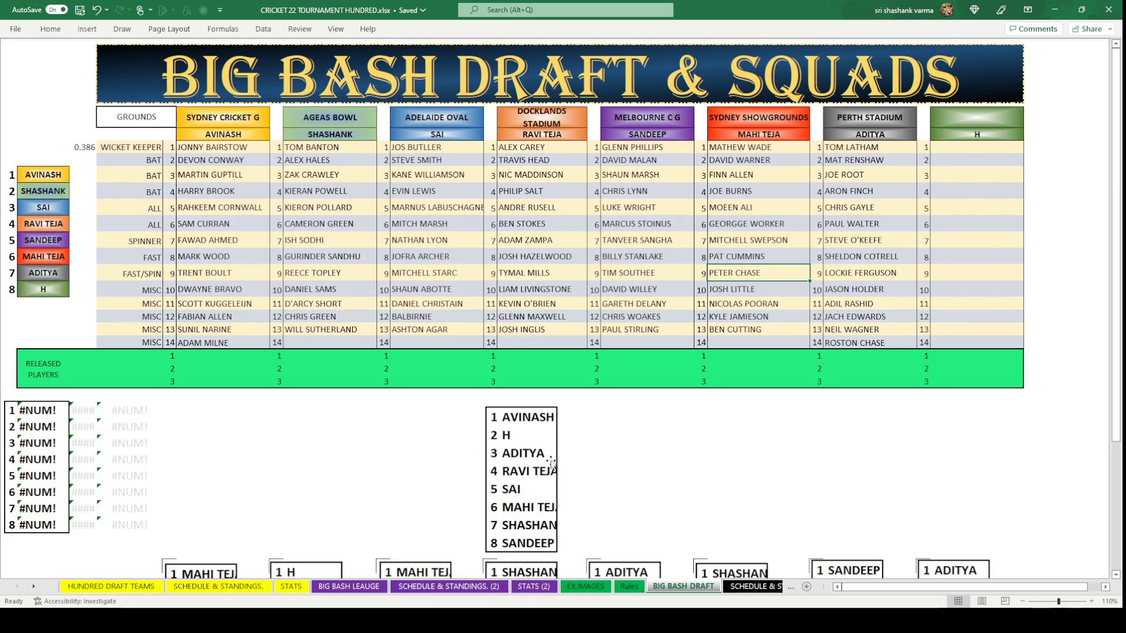
{"action": "left_click", "coordinate": [556, 338]}
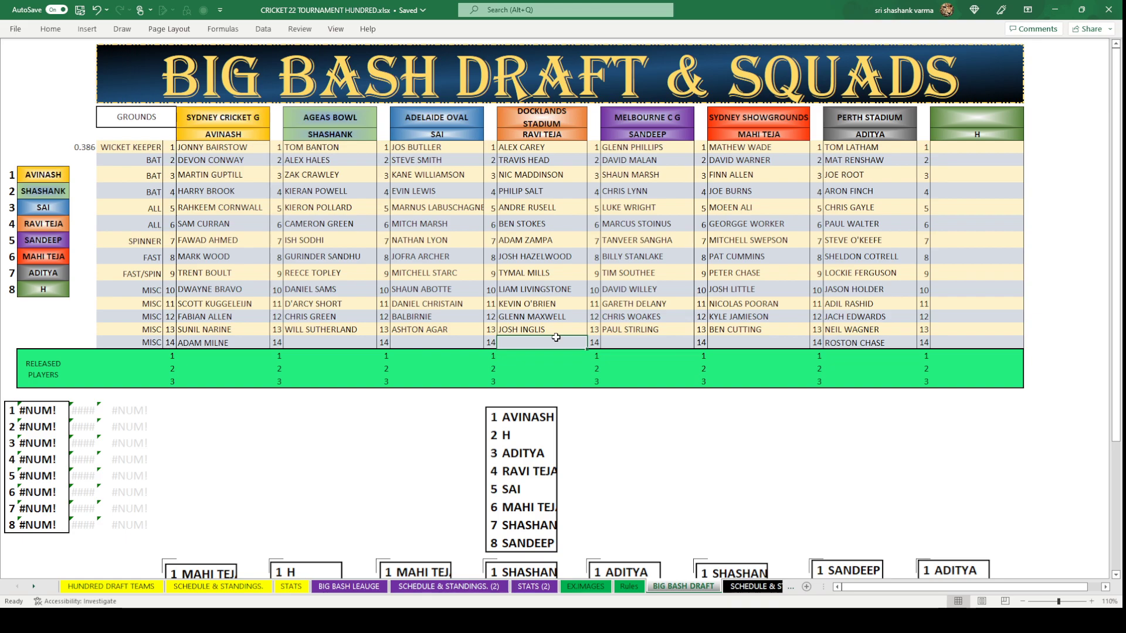
{"action": "type", "text": "L"}
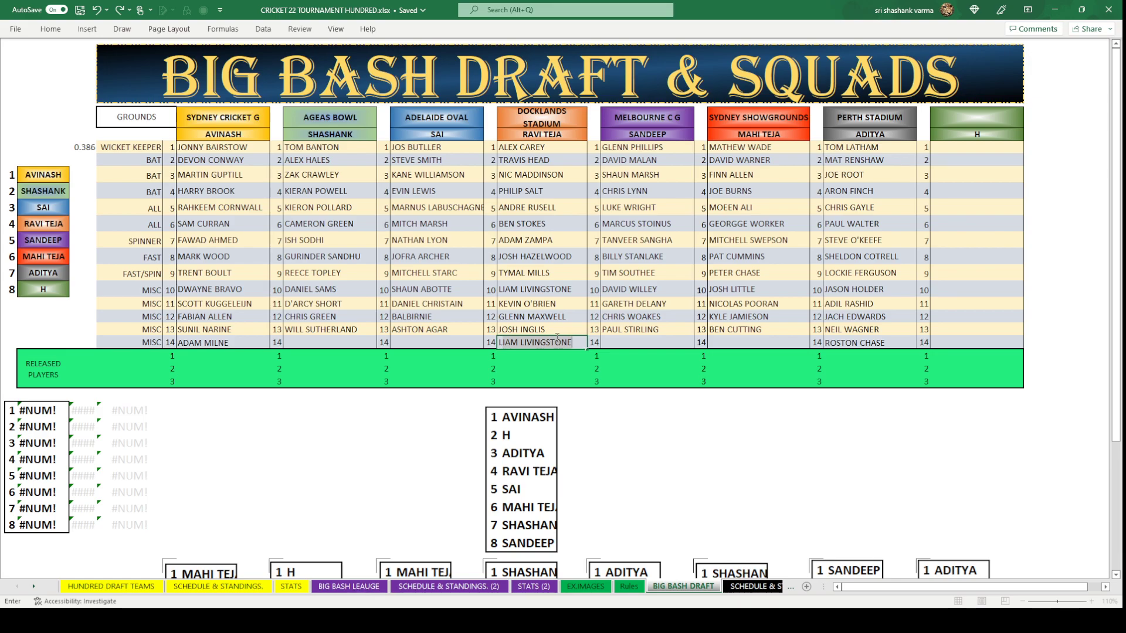
{"action": "type", "text": "E"}
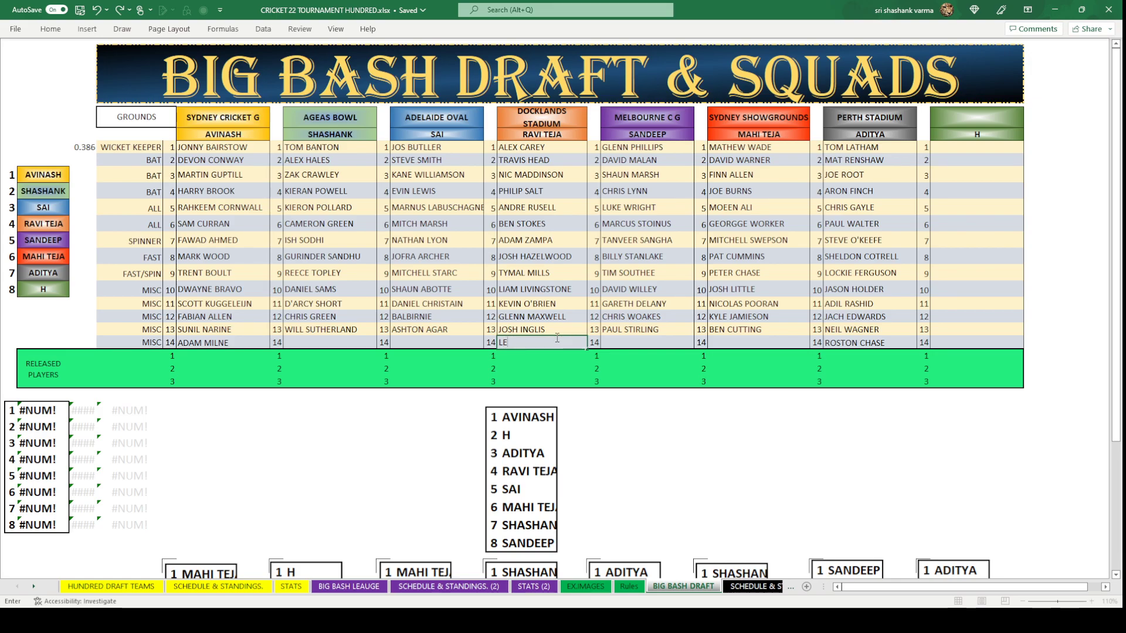
{"action": "type", "text": "WIS GREGORY"}
{"action": "left_click", "coordinate": [646, 448]}
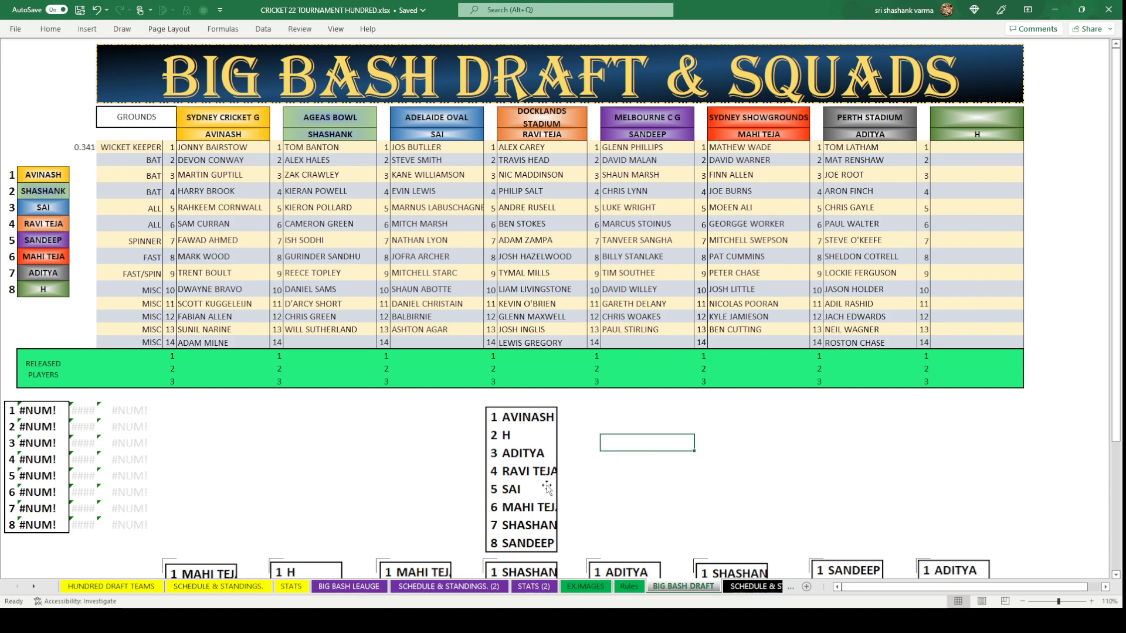
Save the workbook and enter HARRY TECTOR in Adelaide Oval's row-14 slot.
{"action": "left_click", "coordinate": [473, 342]}
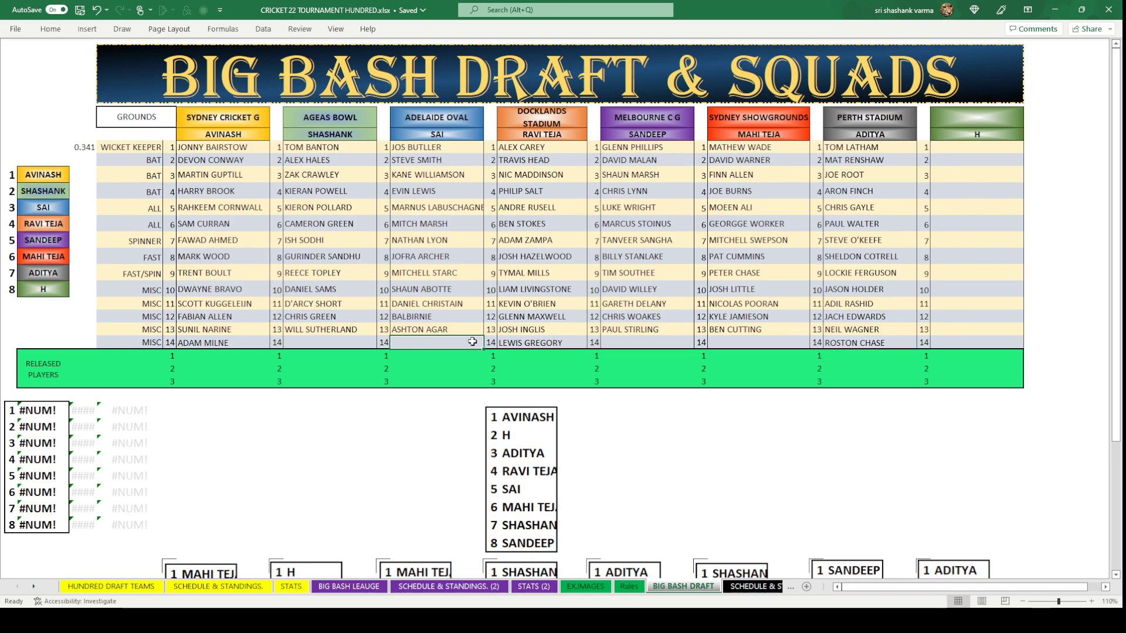
{"action": "key", "text": "ctrl+s"}
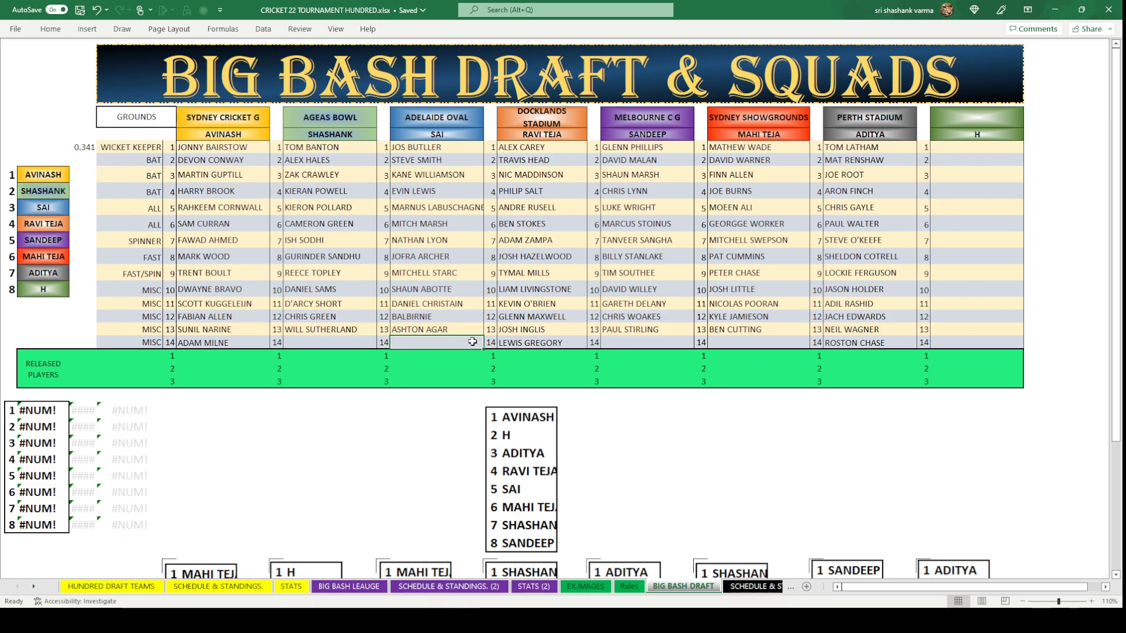
{"action": "type", "text": "HARRY"}
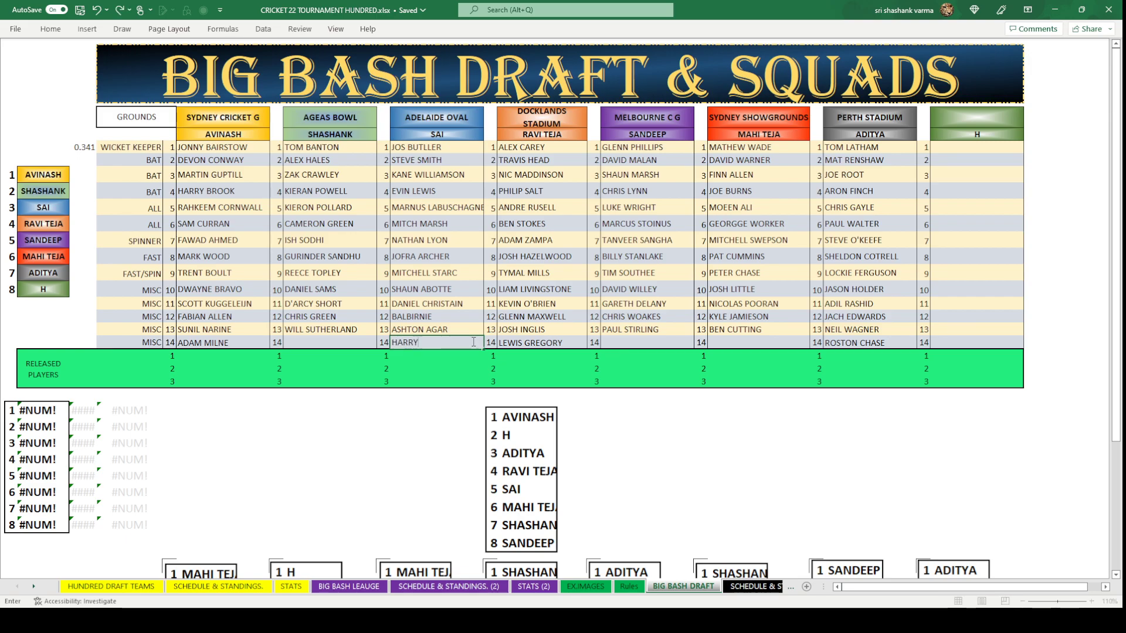
{"action": "type", "text": " TECTOR"}
{"action": "left_click", "coordinate": [435, 422]}
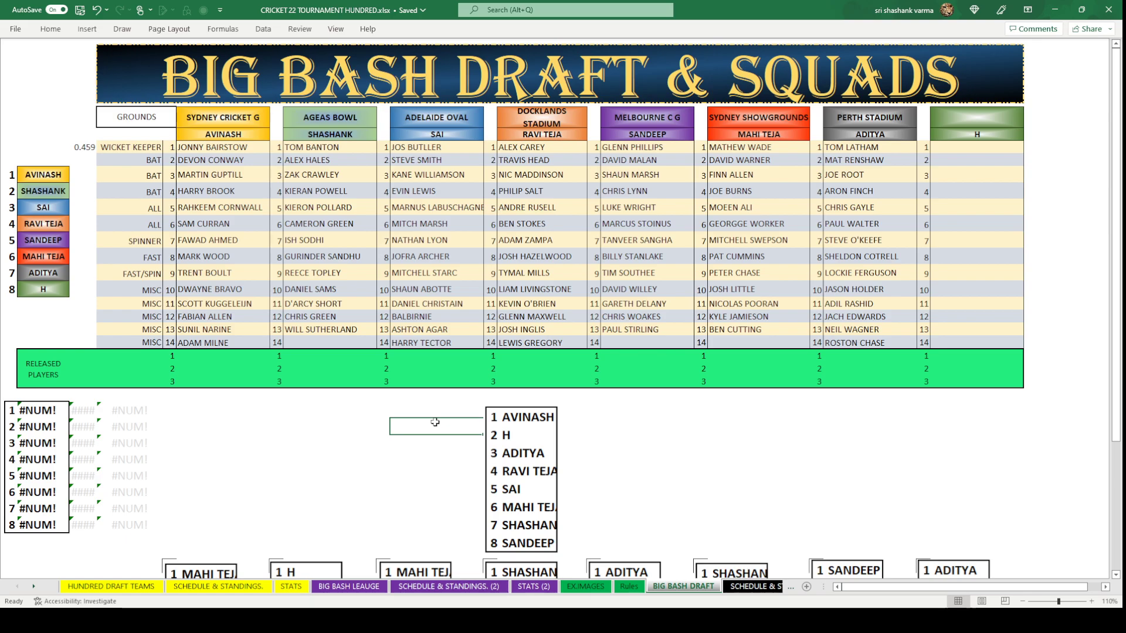
{"action": "left_click", "coordinate": [748, 341]}
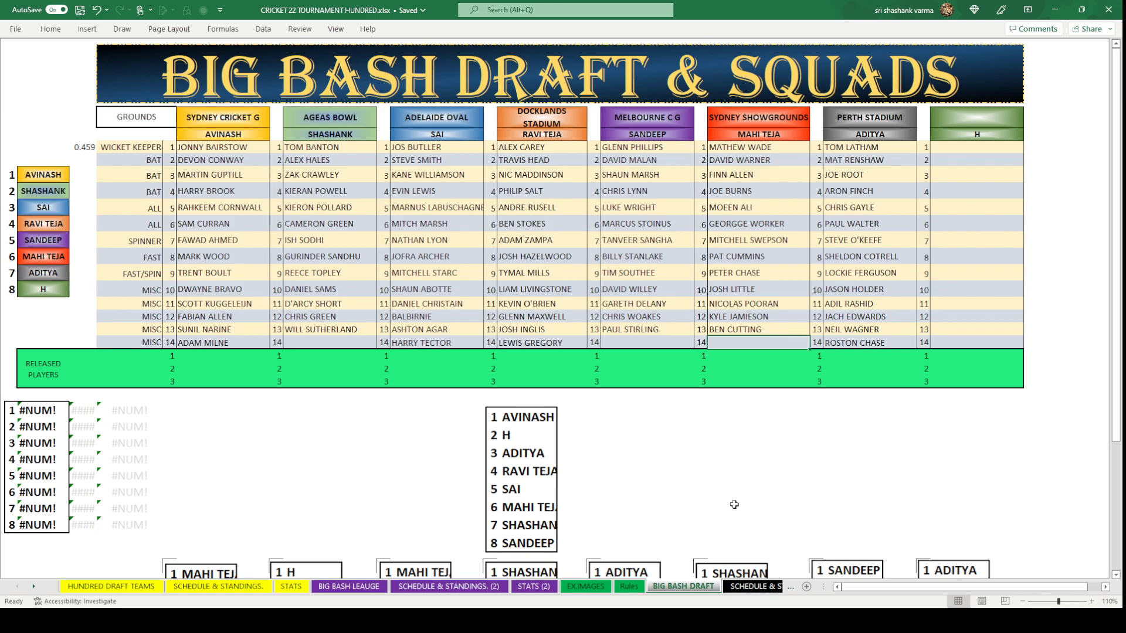
Enter KRAIGG BRATHWITE in Sydney Showgrounds' row-14 slot, correcting a mistyped start.
{"action": "type", "text": "KYLE J"}
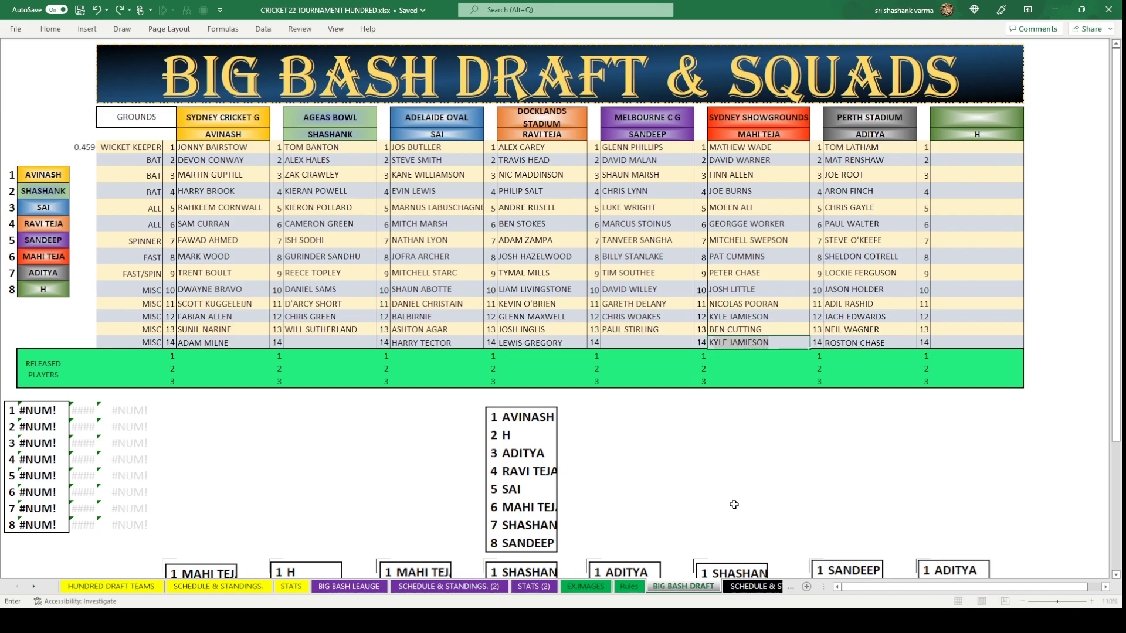
{"action": "key", "text": "BackSpace"}
{"action": "key", "text": "BackSpace"}
{"action": "key", "text": "BackSpace"}
{"action": "key", "text": "BackSpace"}
{"action": "key", "text": "BackSpace"}
{"action": "key", "text": "BackSpace"}
{"action": "type", "text": "RAIGG"}
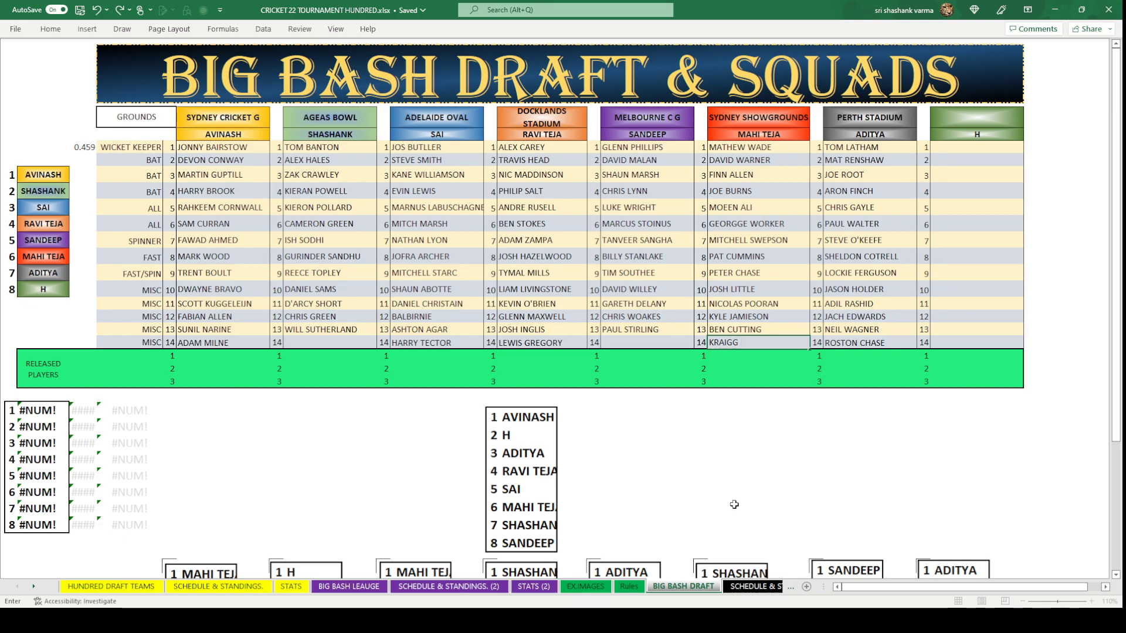
{"action": "type", "text": " BRATHWITE"}
{"action": "left_click", "coordinate": [734, 504]}
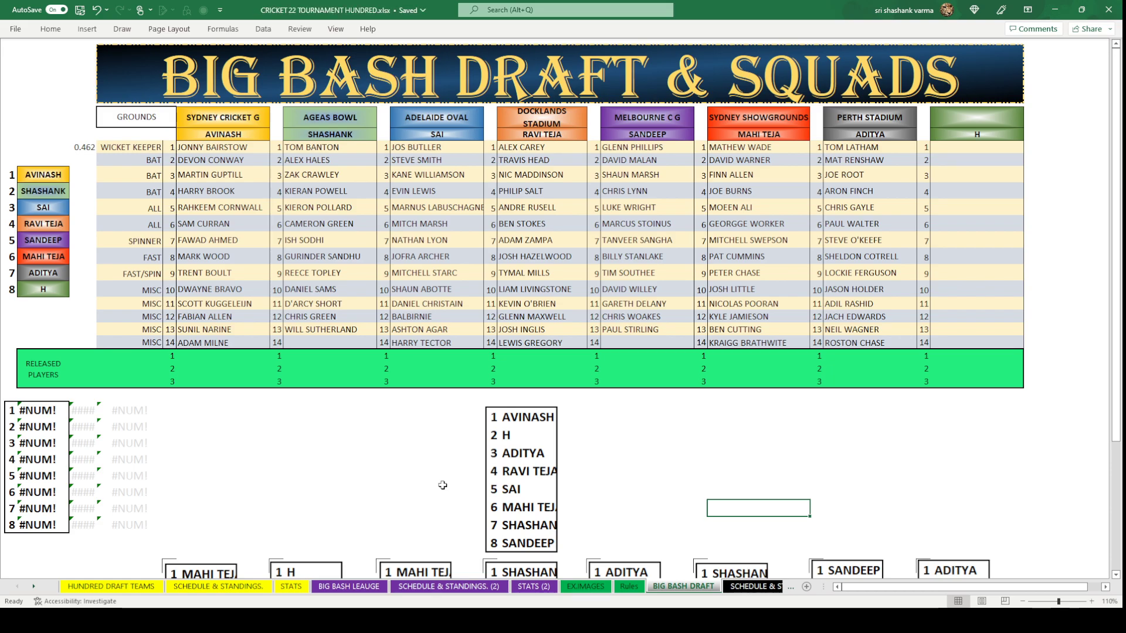
Enter KEVIN SINCLAIR in Ageas Bowl's empty row-14 slot.
{"action": "left_click", "coordinate": [348, 342]}
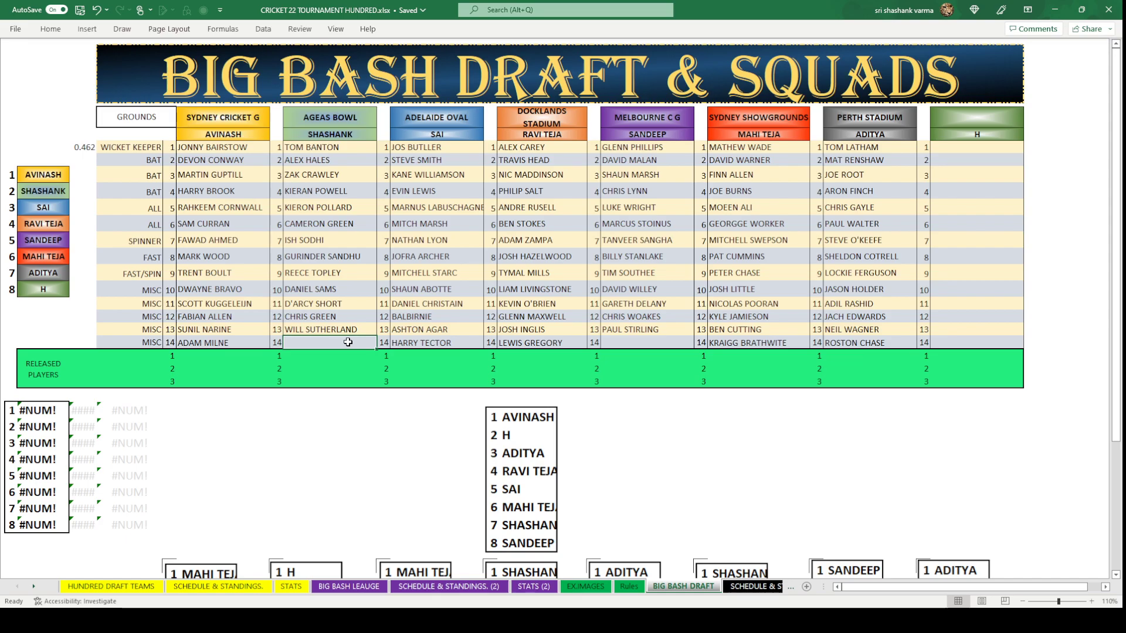
{"action": "type", "text": "KE"}
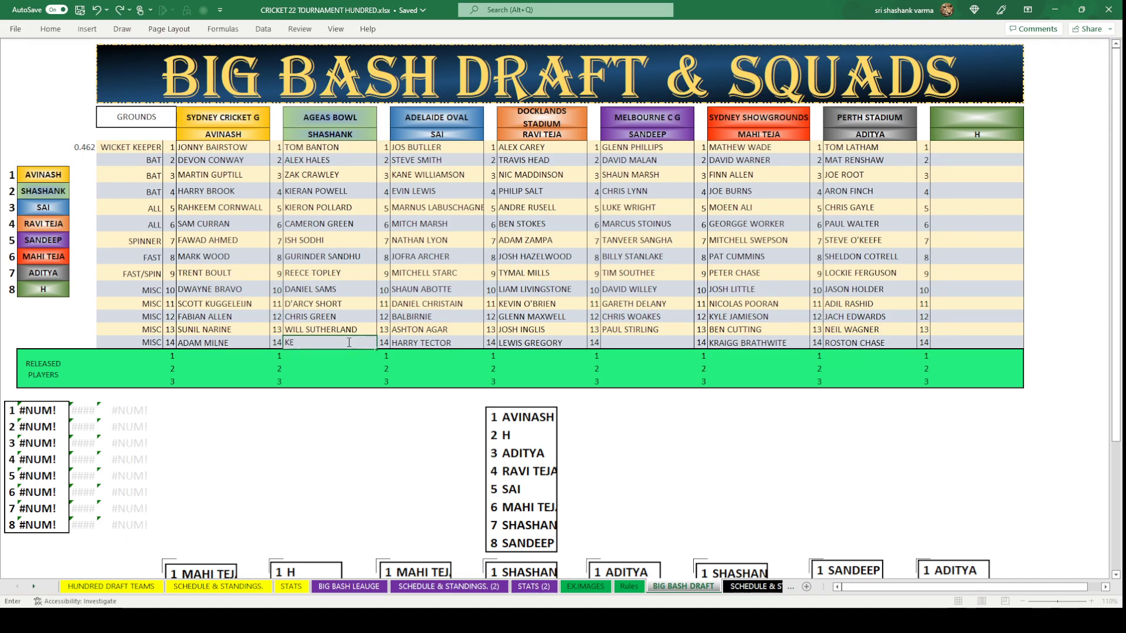
{"action": "type", "text": "VIN SINCLAIR"}
{"action": "left_click", "coordinate": [365, 426]}
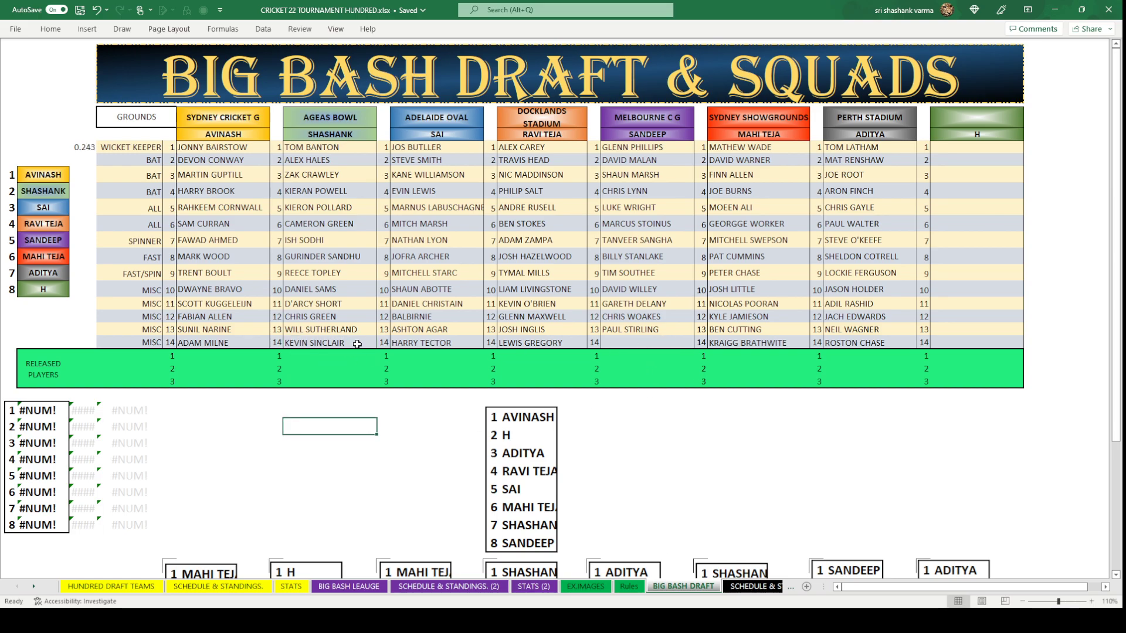
{"action": "left_click", "coordinate": [670, 342]}
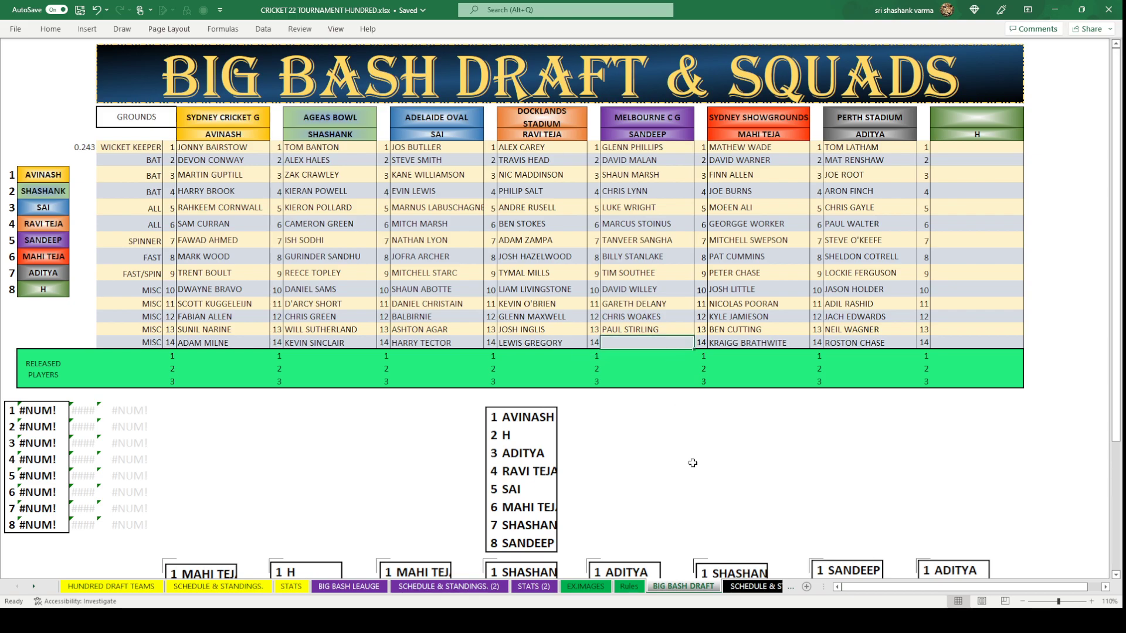
{"action": "left_click", "coordinate": [692, 476]}
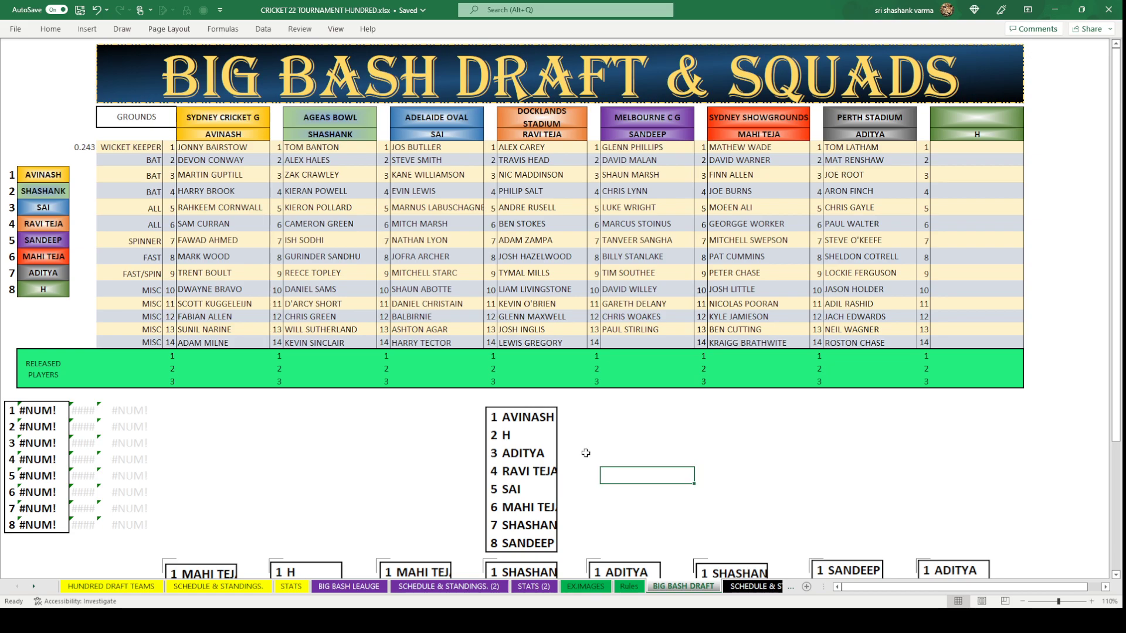
{"action": "left_click", "coordinate": [539, 456]}
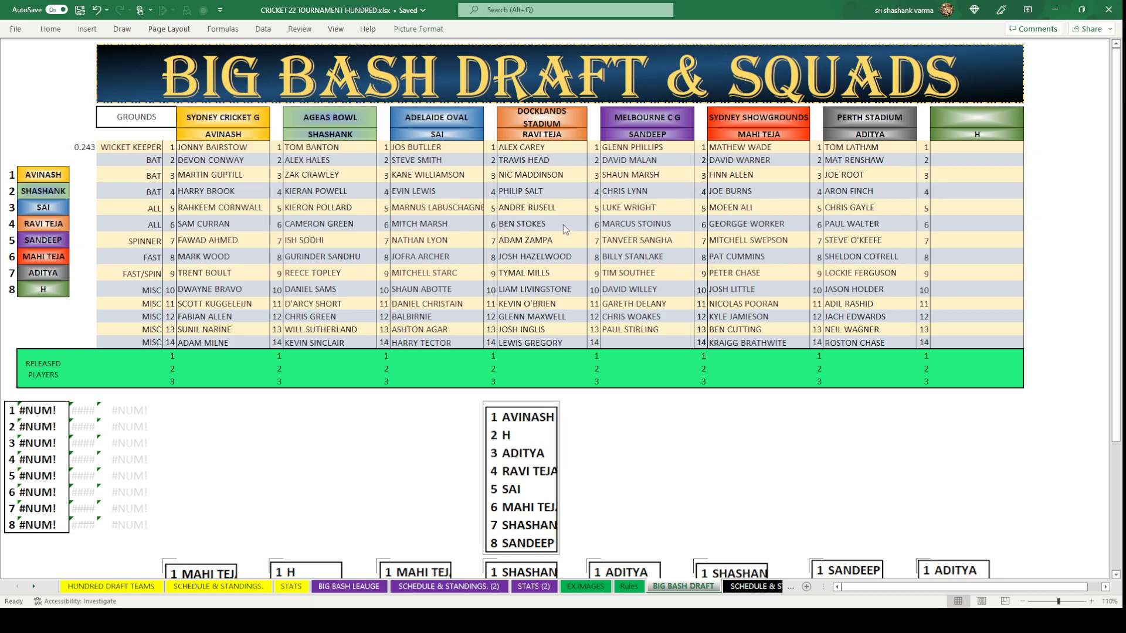
{"action": "key", "text": "Delete"}
{"action": "scroll", "coordinate": [640, 404], "scroll_direction": "down", "scroll_amount": 4}
{"action": "scroll", "coordinate": [640, 404], "scroll_direction": "down", "scroll_amount": 2}
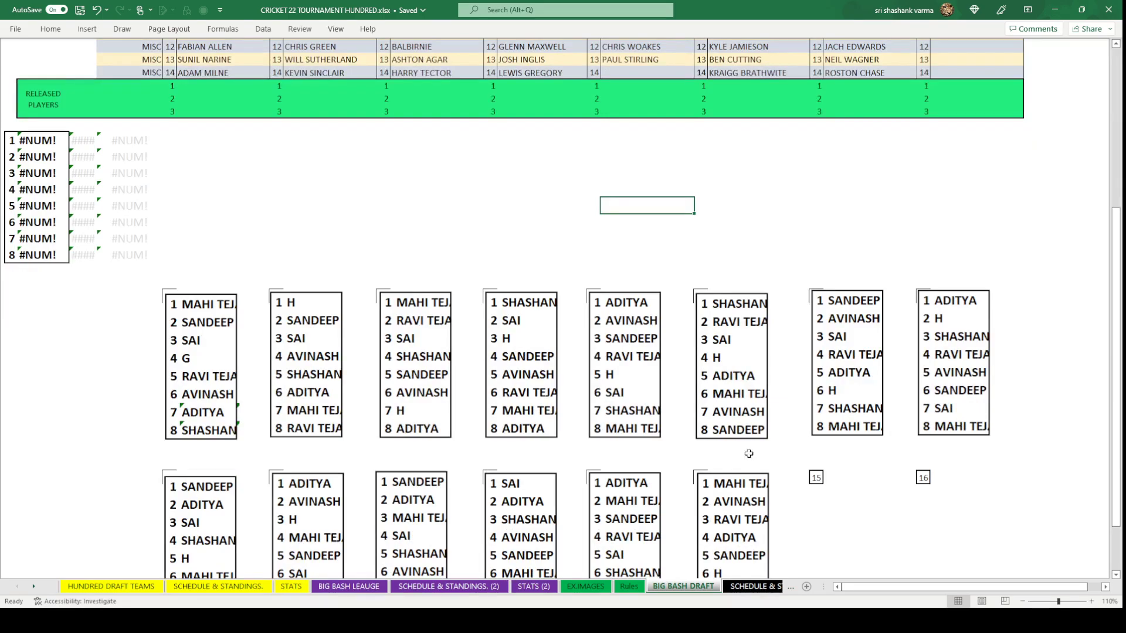
{"action": "left_click", "coordinate": [817, 476]}
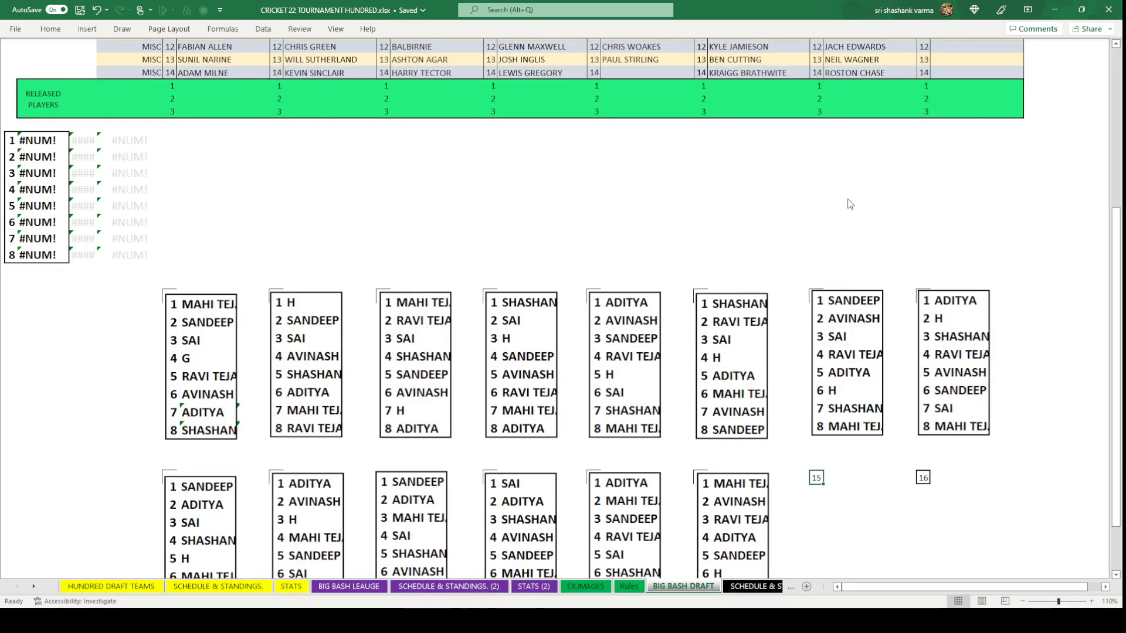
{"action": "left_click", "coordinate": [738, 189]}
{"action": "scroll", "coordinate": [733, 206], "scroll_direction": "up", "scroll_amount": 6}
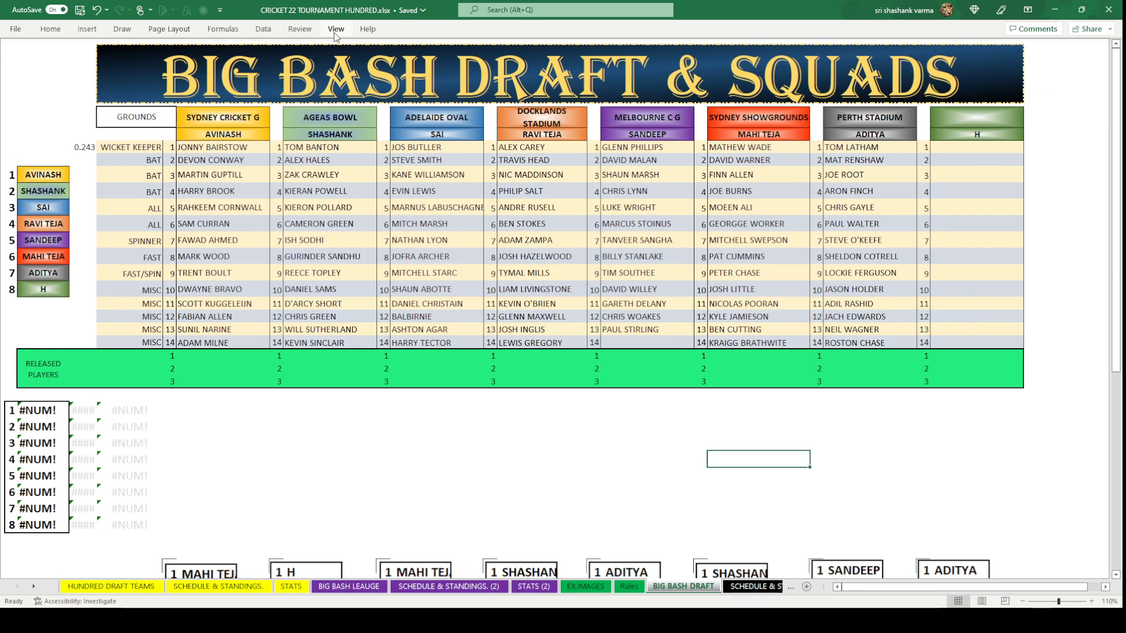
Copy LUKE WOOD from the BIG BASH LEAUGE released players into Melbourne C G's 14th slot.
{"action": "left_click", "coordinate": [645, 343]}
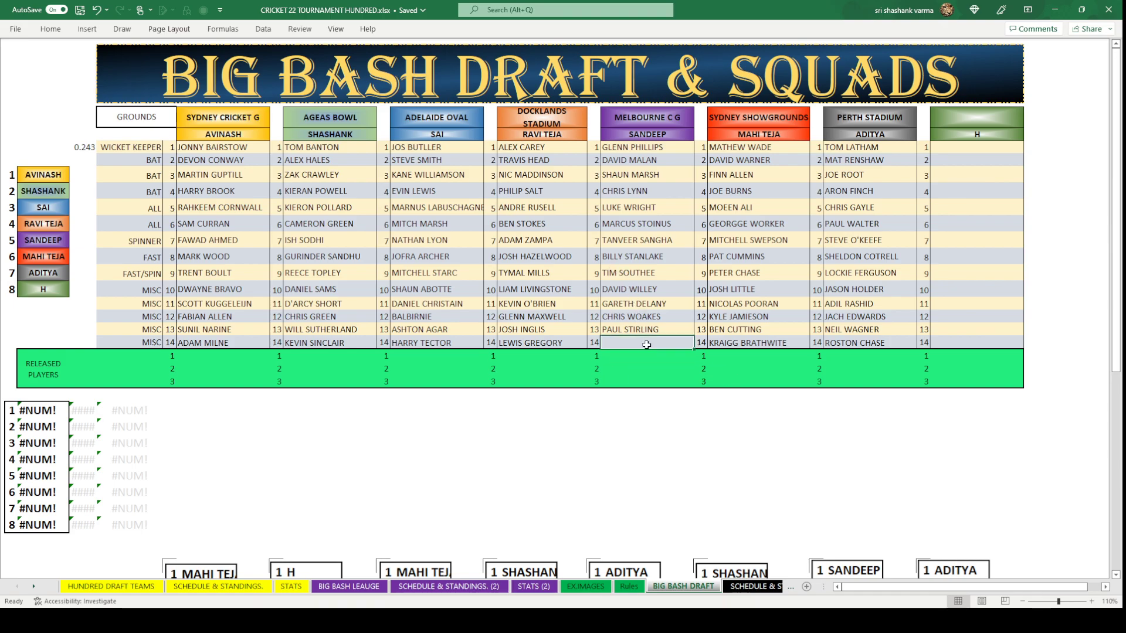
{"action": "left_click", "coordinate": [112, 586]}
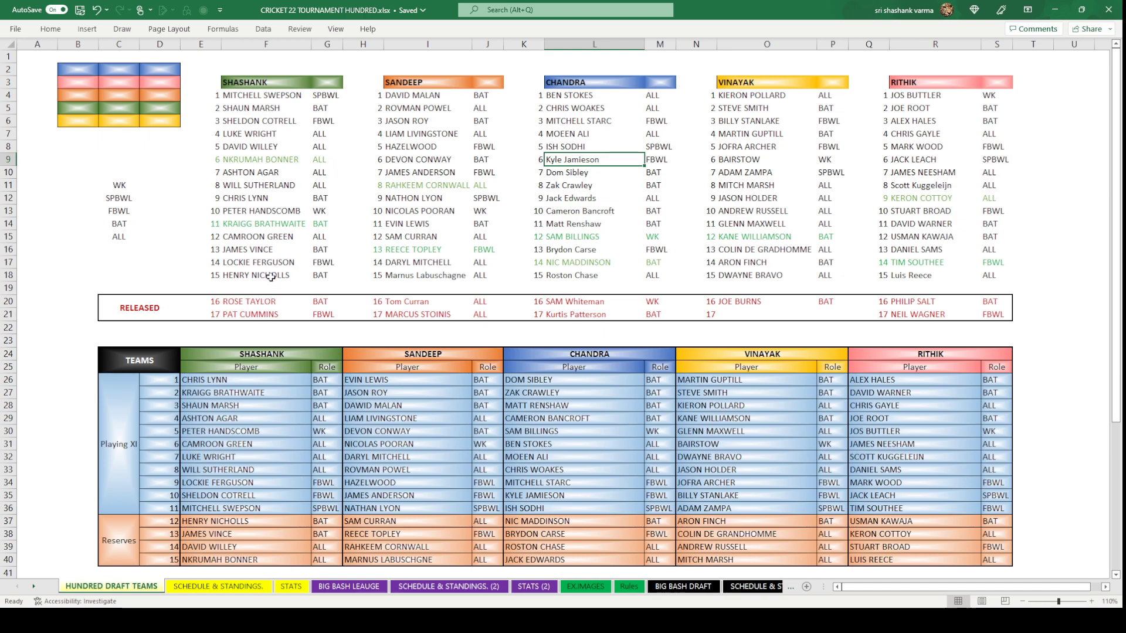
{"action": "left_click", "coordinate": [359, 586]}
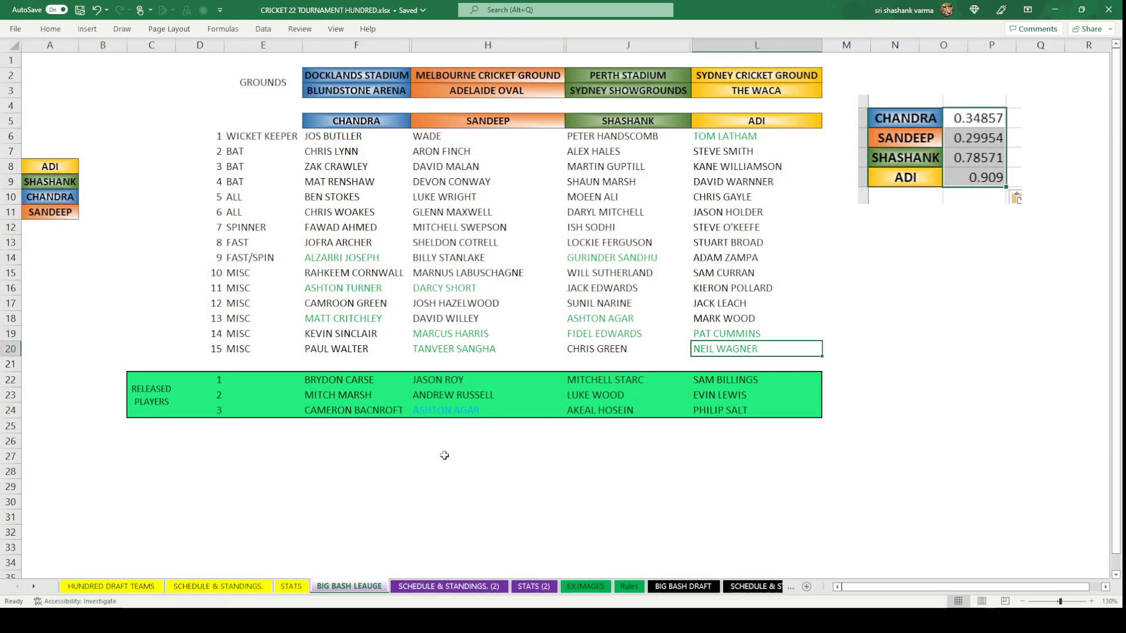
{"action": "left_click", "coordinate": [610, 400]}
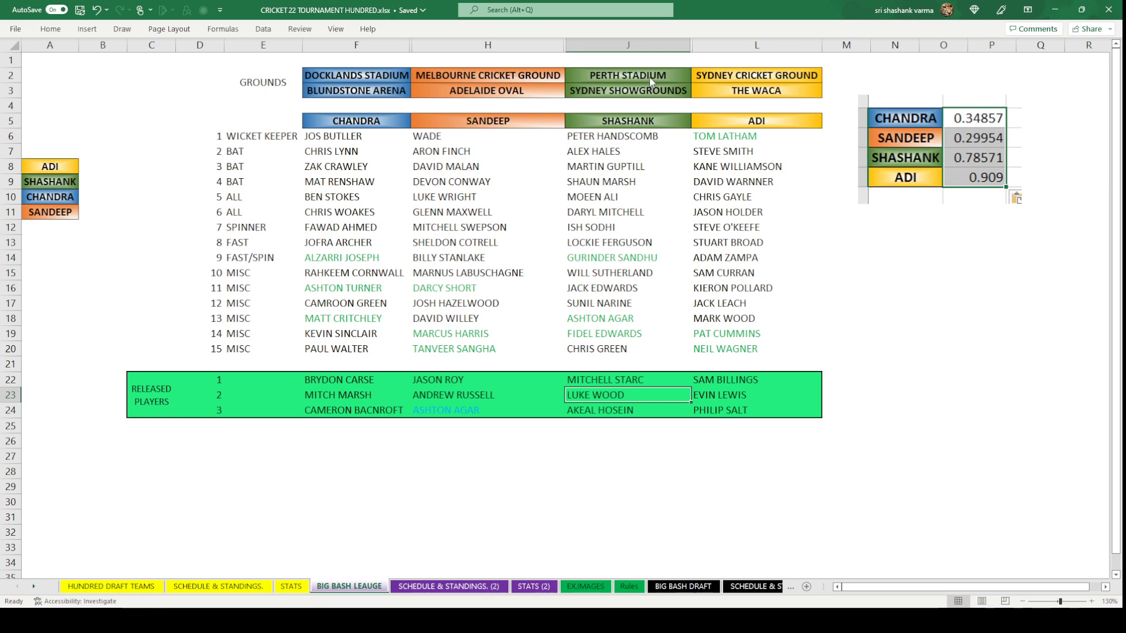
{"action": "key", "text": "ctrl+c"}
{"action": "left_click", "coordinate": [683, 587]}
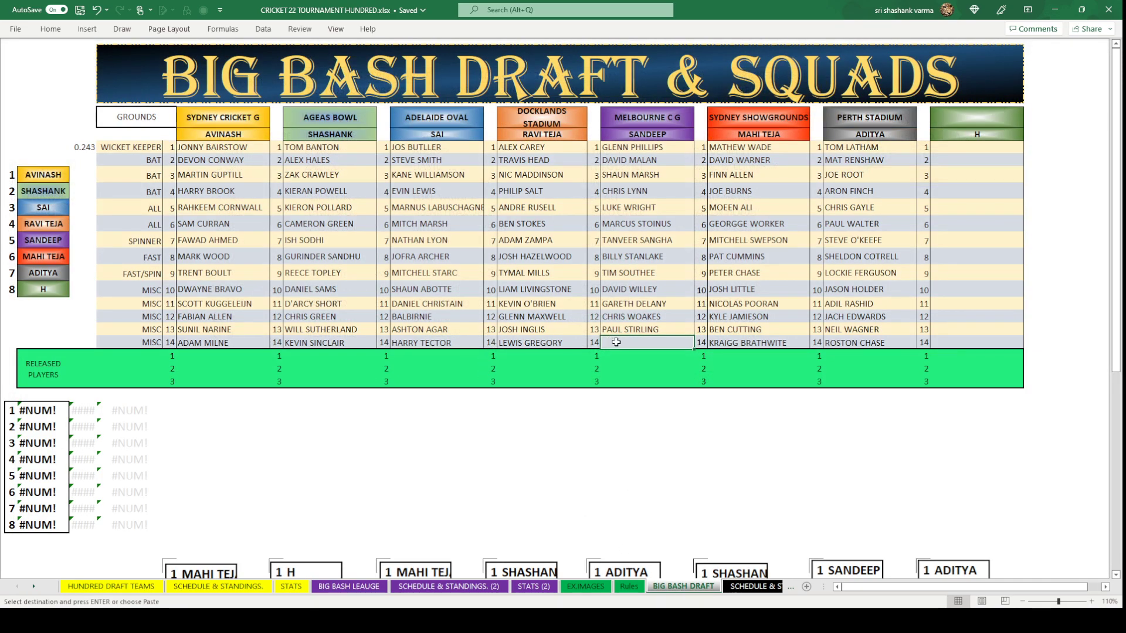
{"action": "key", "text": "ctrl+v"}
{"action": "left_click", "coordinate": [676, 443]}
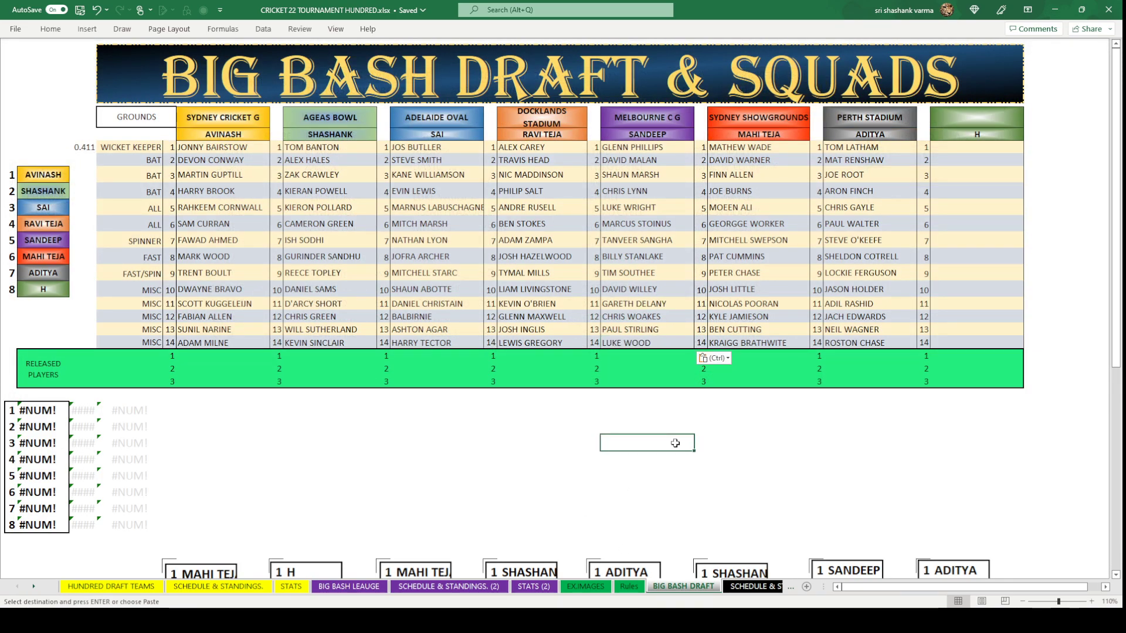
{"action": "left_click", "coordinate": [510, 464]}
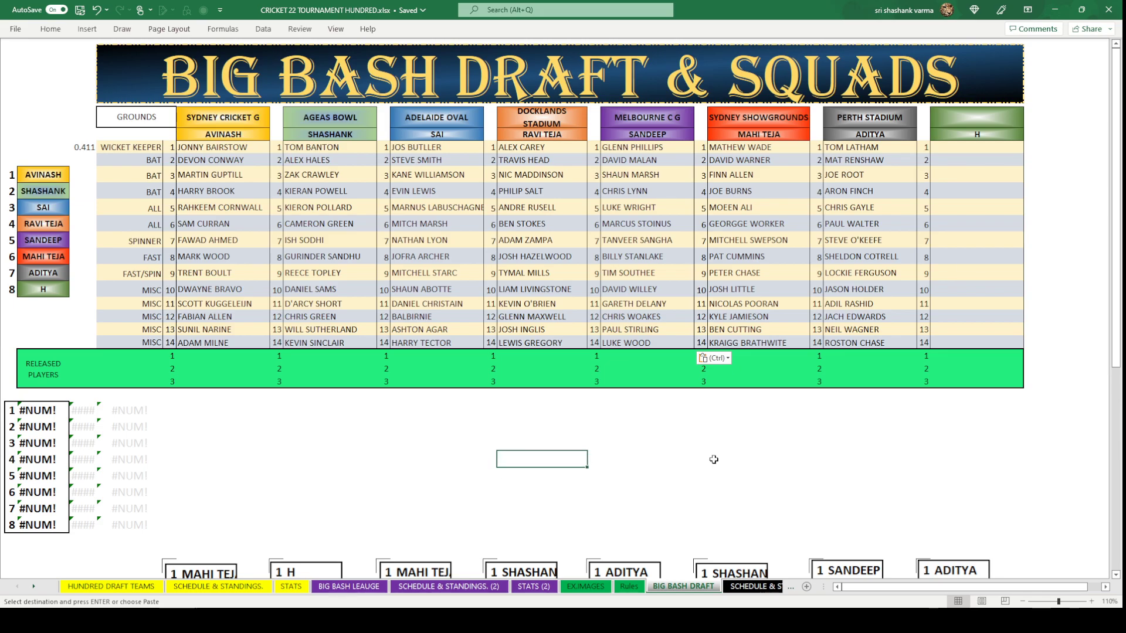
{"action": "left_click", "coordinate": [745, 459]}
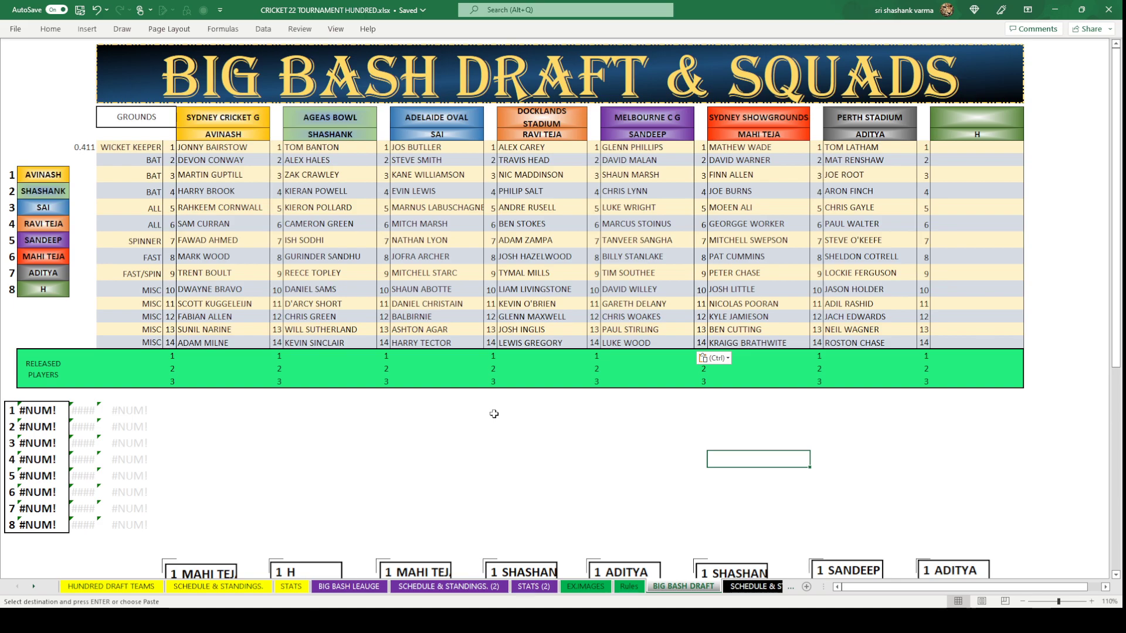
{"action": "left_click", "coordinate": [525, 502]}
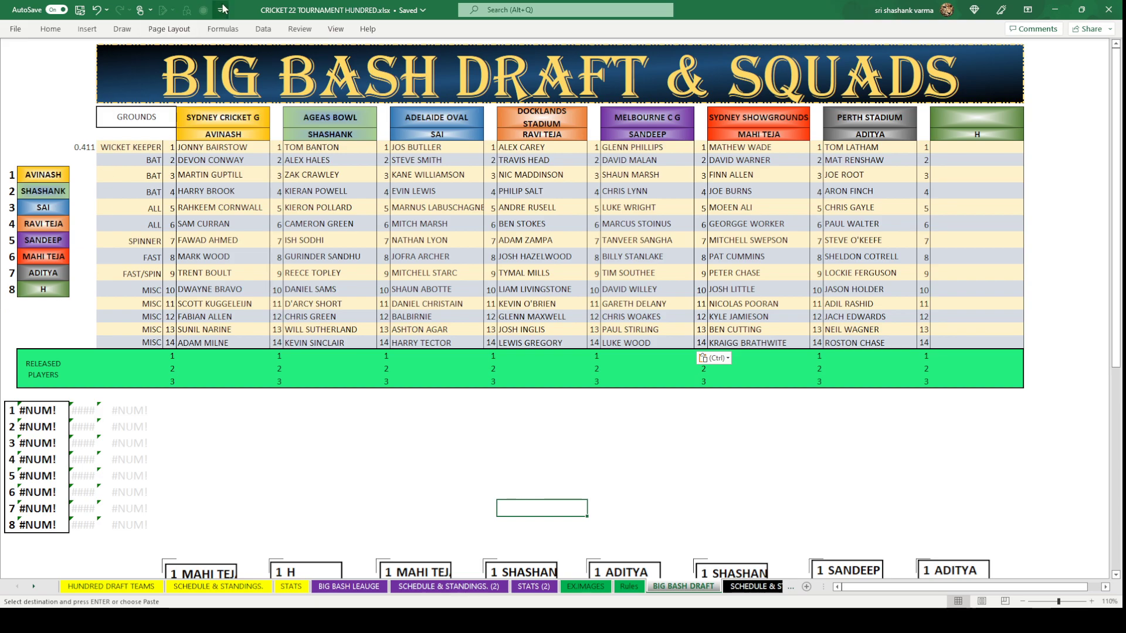
Turn on Formula Bar and Headings in the View ribbon, then select row 21.
{"action": "left_click", "coordinate": [335, 29]}
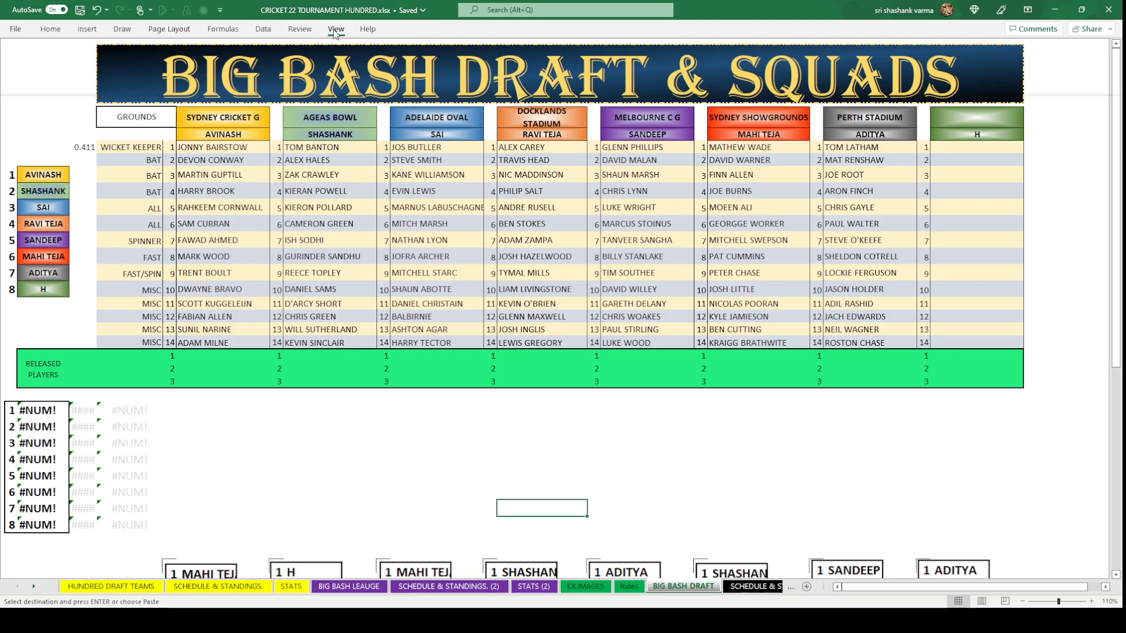
{"action": "left_click", "coordinate": [376, 54]}
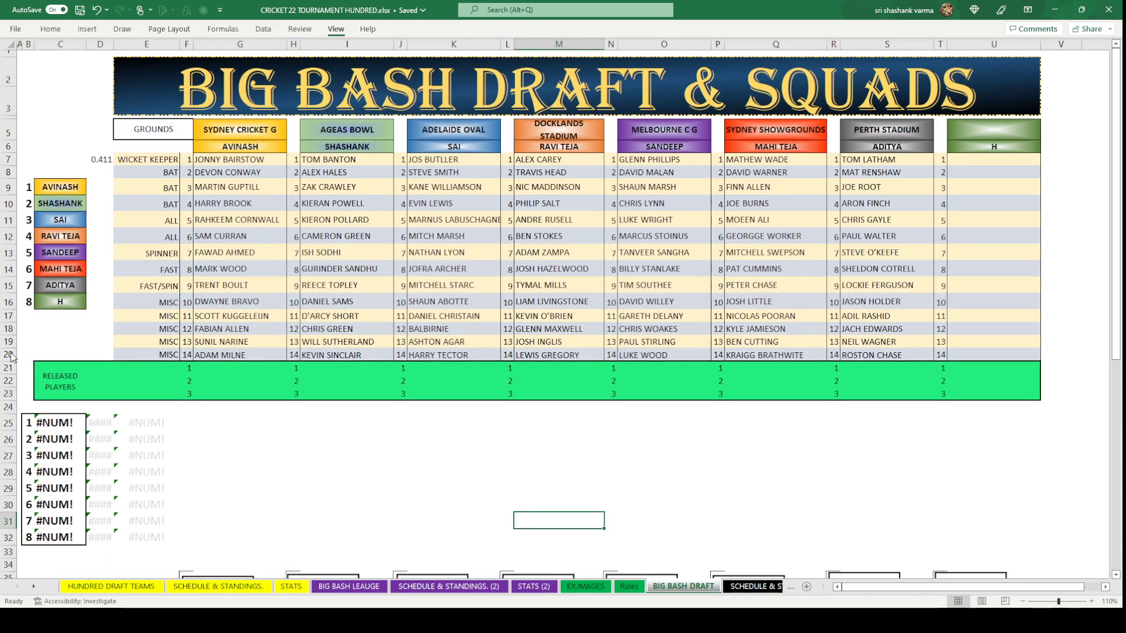
{"action": "left_click", "coordinate": [246, 433]}
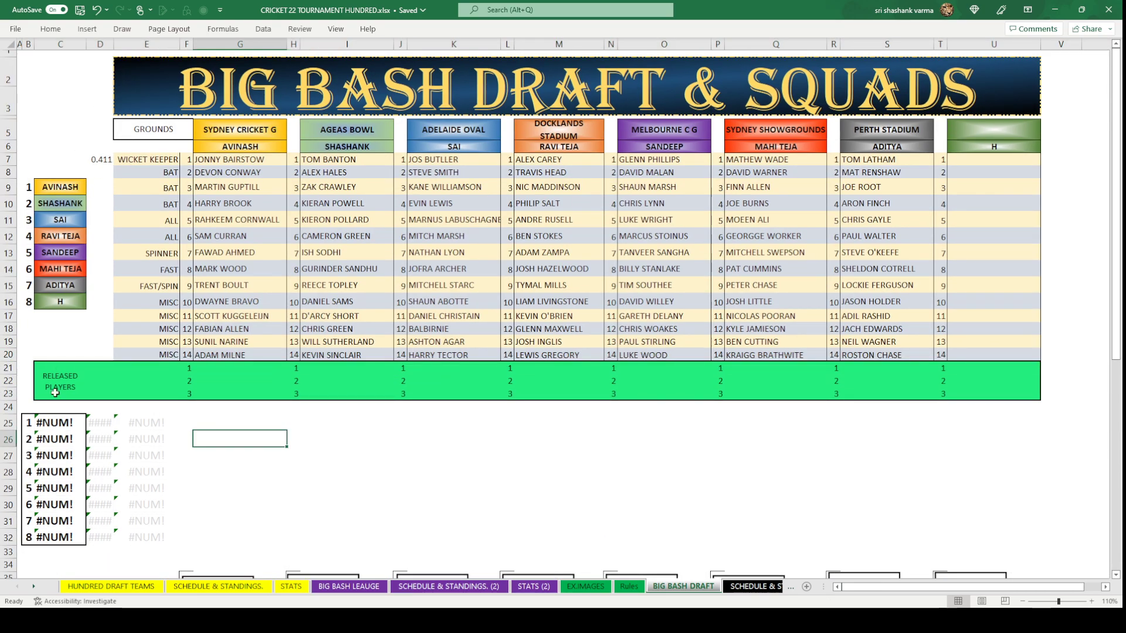
{"action": "left_click", "coordinate": [9, 368]}
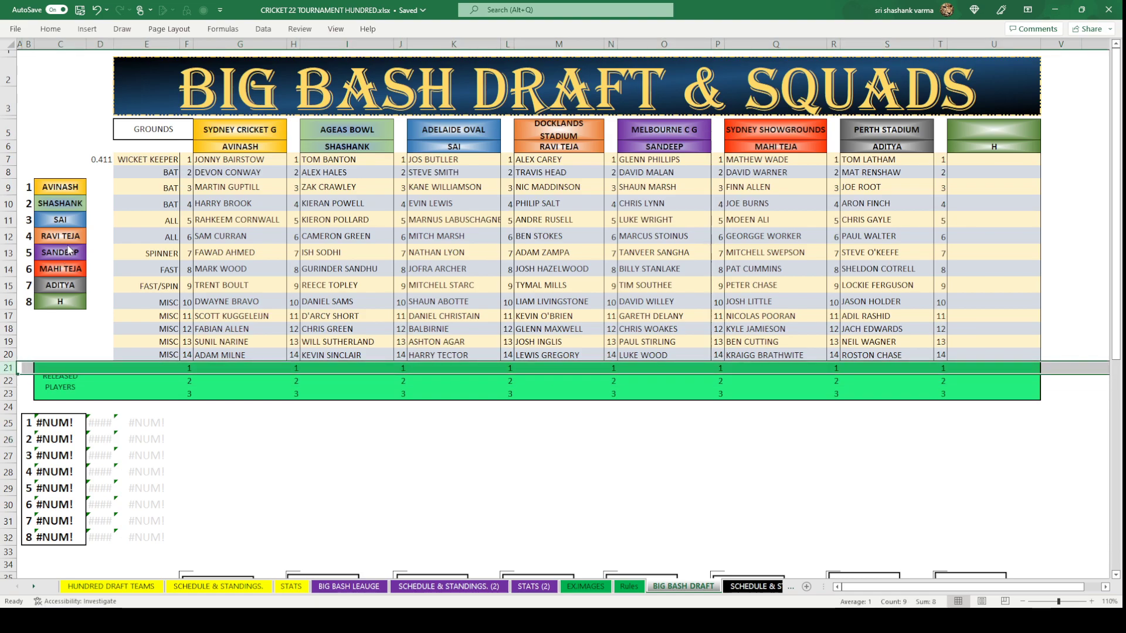
Insert a blank row 21 above the released players and copy the 13th player row into it.
{"action": "key", "text": "ctrl+shift+plus"}
{"action": "left_click", "coordinate": [240, 501]}
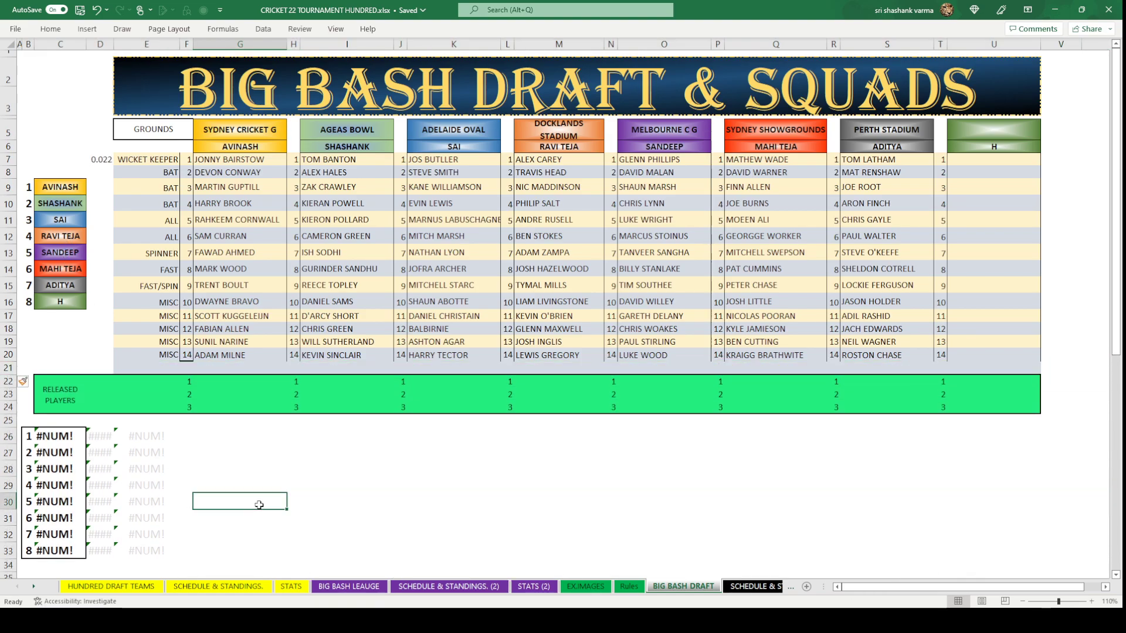
{"action": "left_click", "coordinate": [164, 367]}
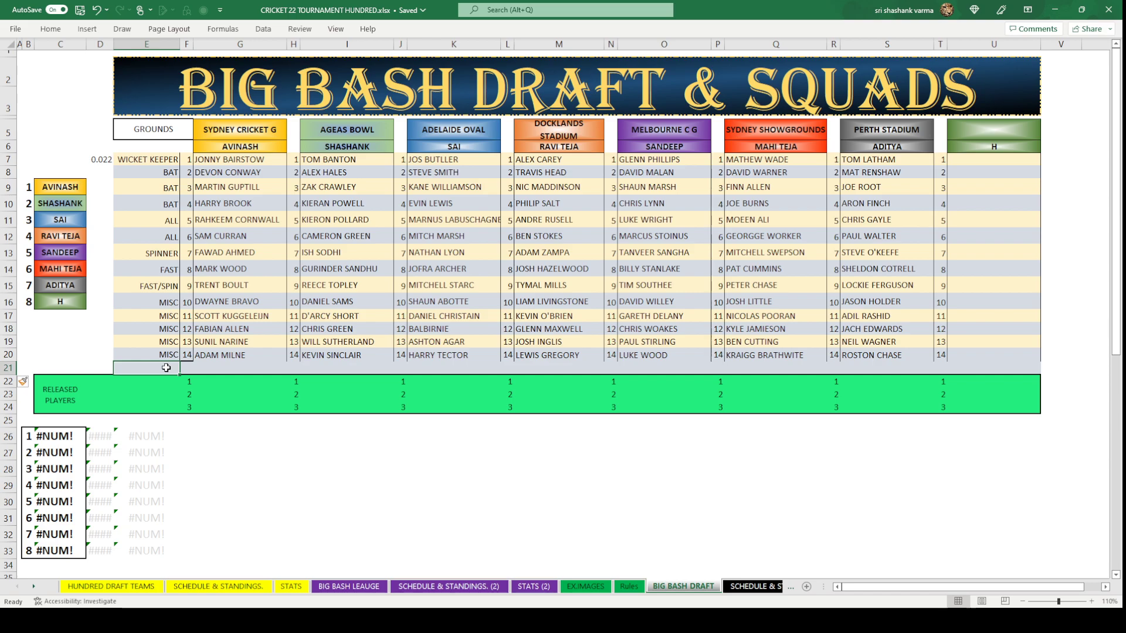
{"action": "left_click_drag", "start_coordinate": [153, 343], "coordinate": [964, 340]}
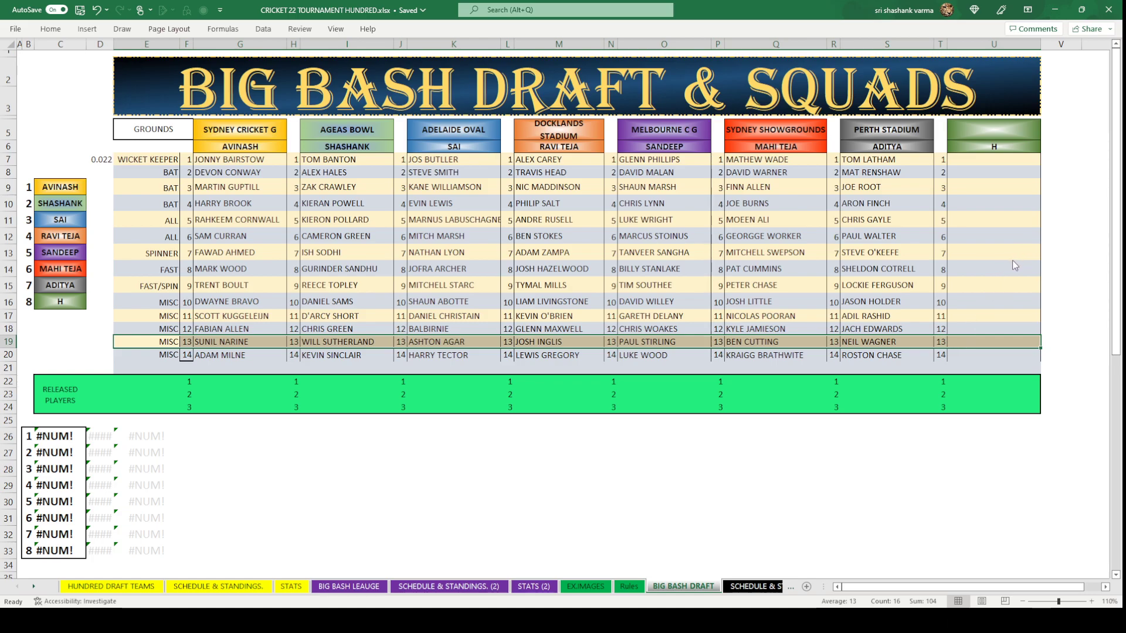
{"action": "key", "text": "ctrl+c"}
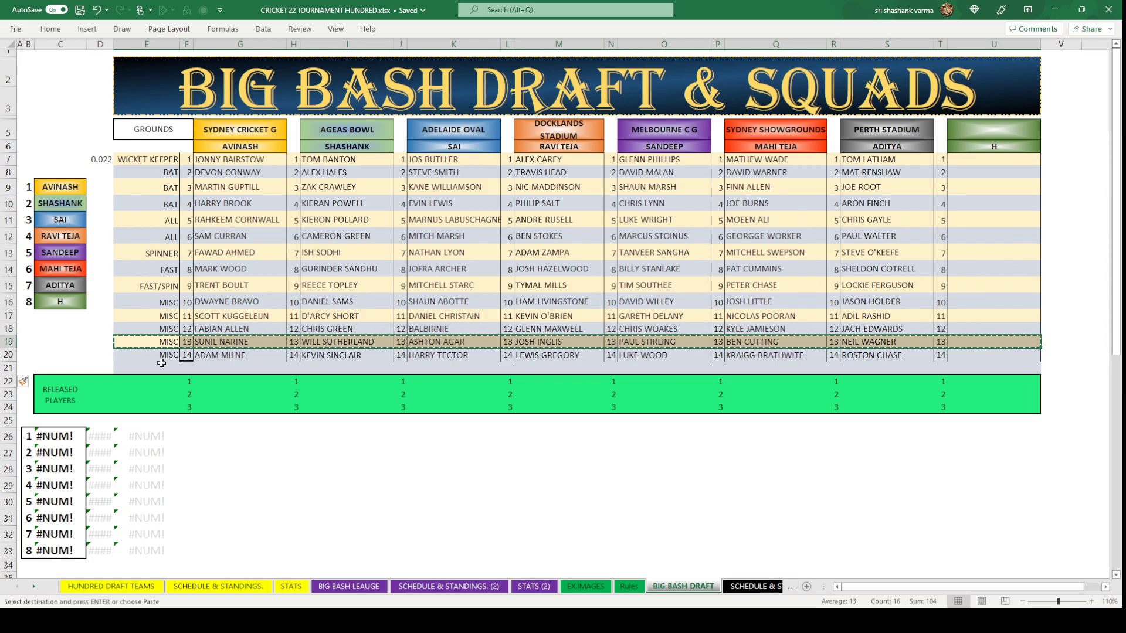
{"action": "left_click", "coordinate": [154, 367]}
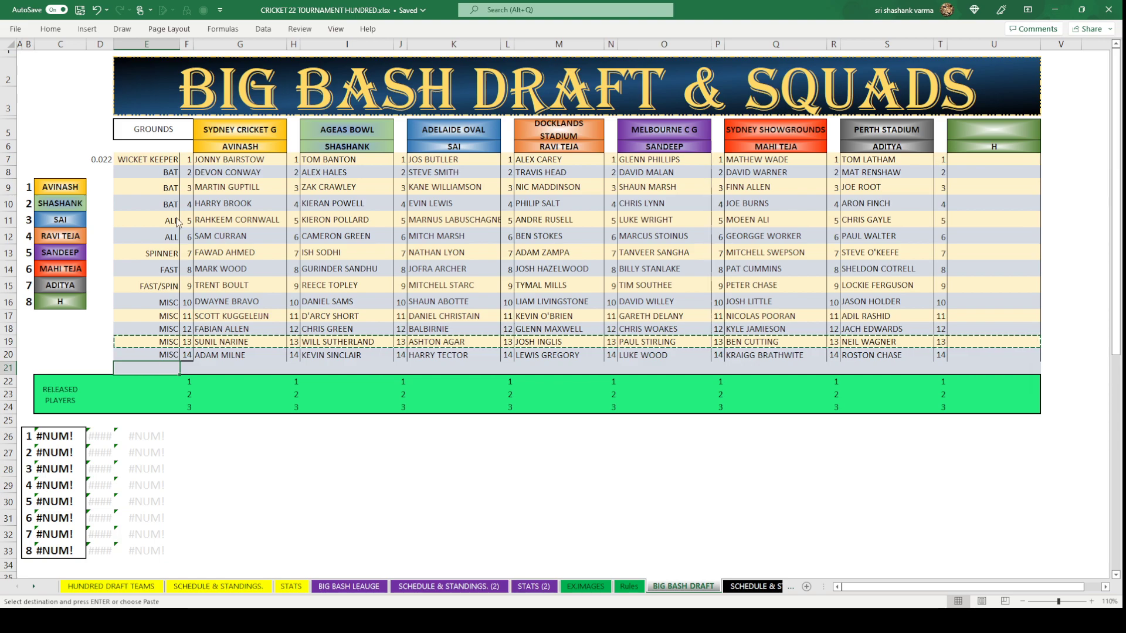
{"action": "key", "text": "ctrl+v"}
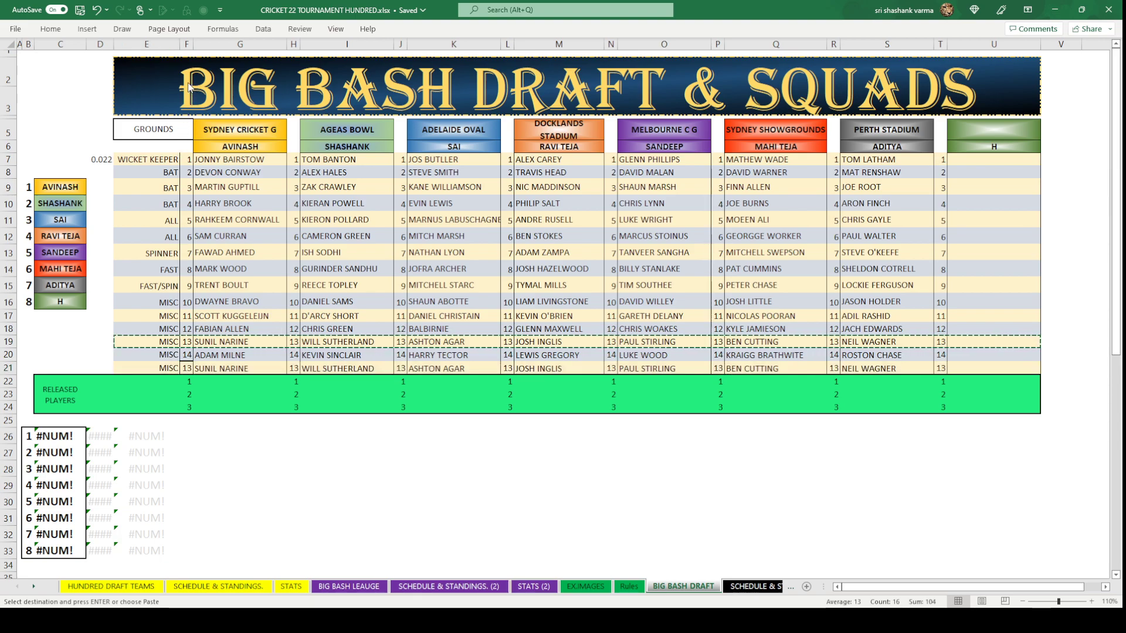
{"action": "key", "text": "ctrl+z"}
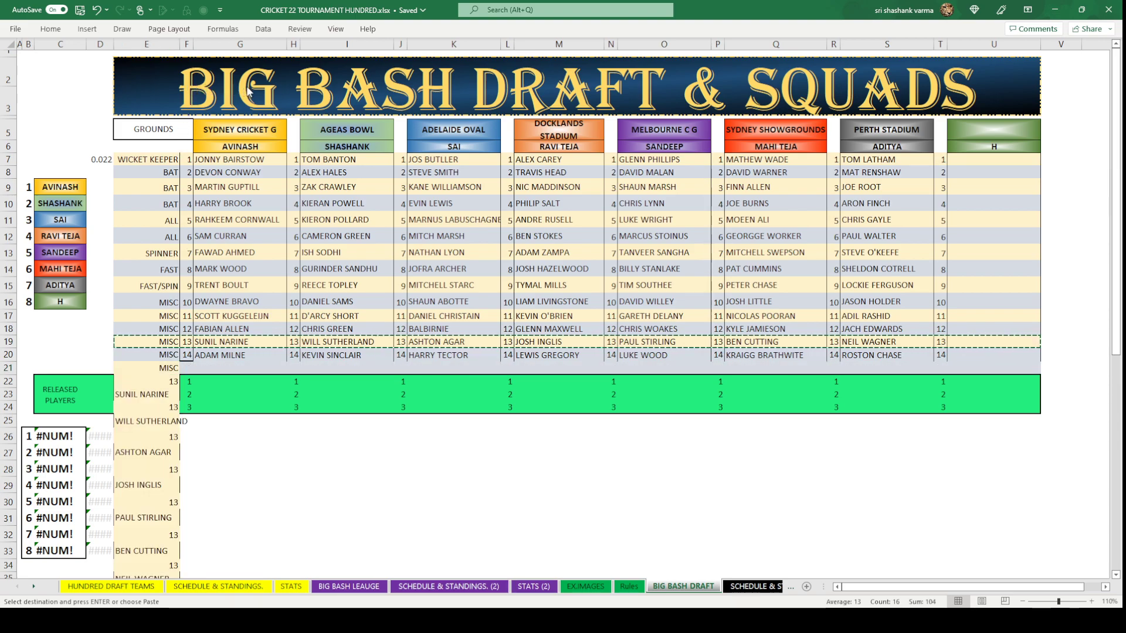
{"action": "key", "text": "ctrl+v"}
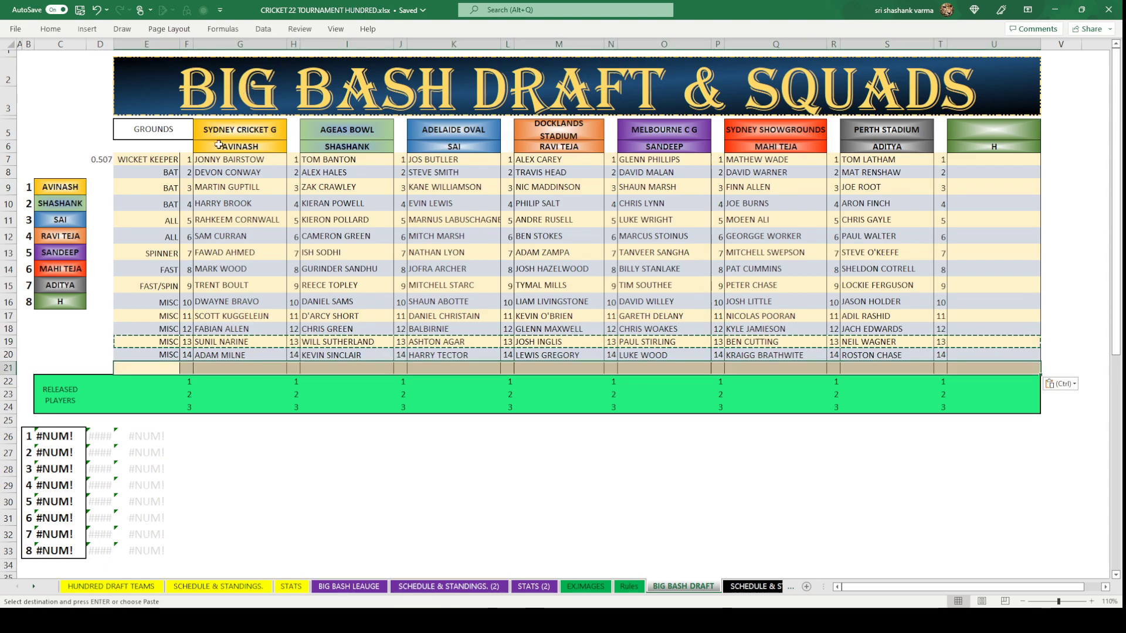
{"action": "left_click", "coordinate": [186, 370]}
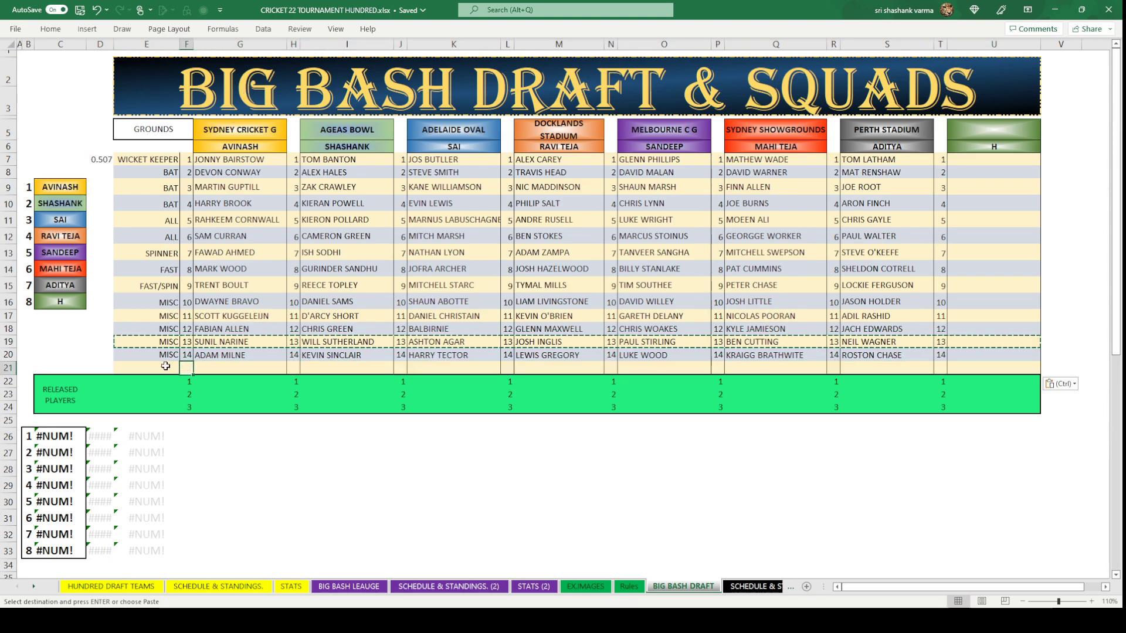
Copy the MISC label from row 19 into cell E21.
{"action": "left_click", "coordinate": [167, 345]}
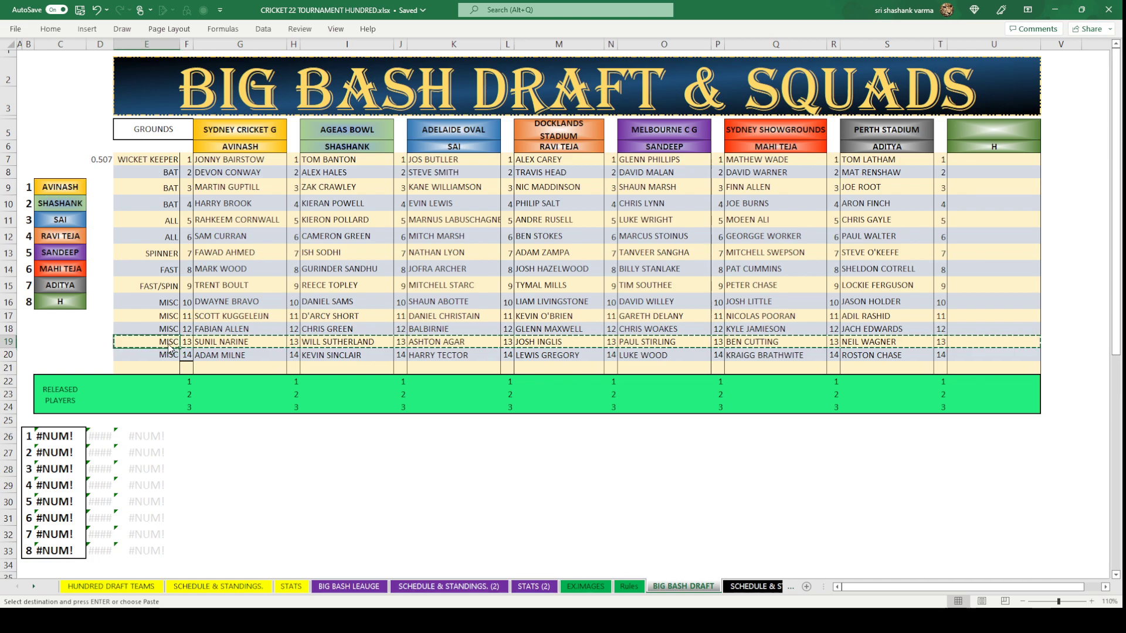
{"action": "key", "text": "ctrl+c"}
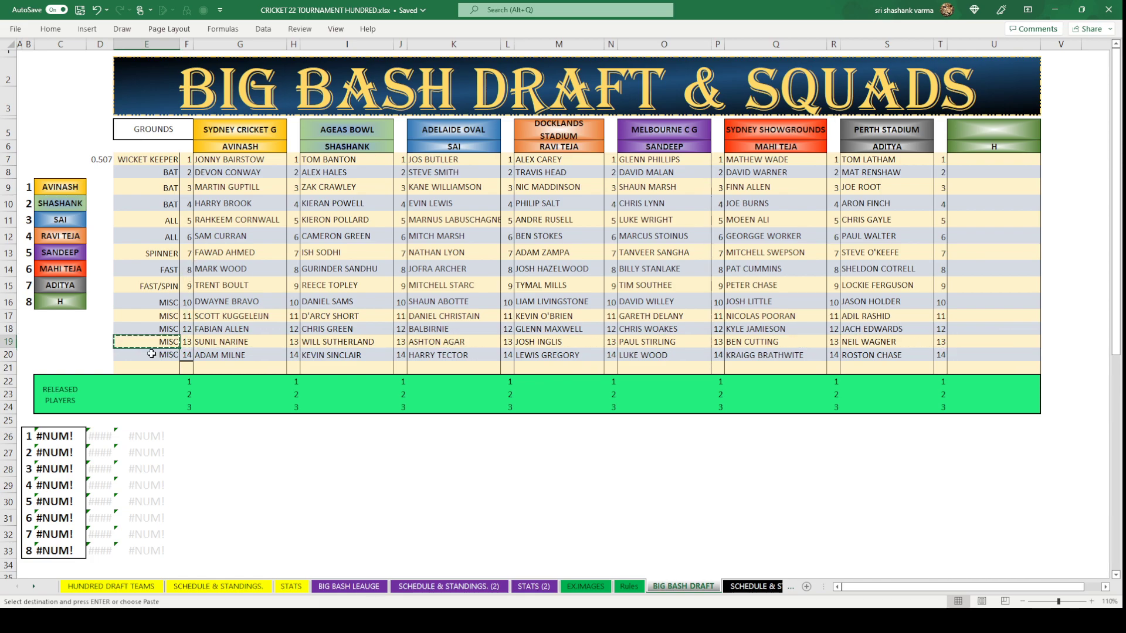
{"action": "left_click", "coordinate": [153, 364]}
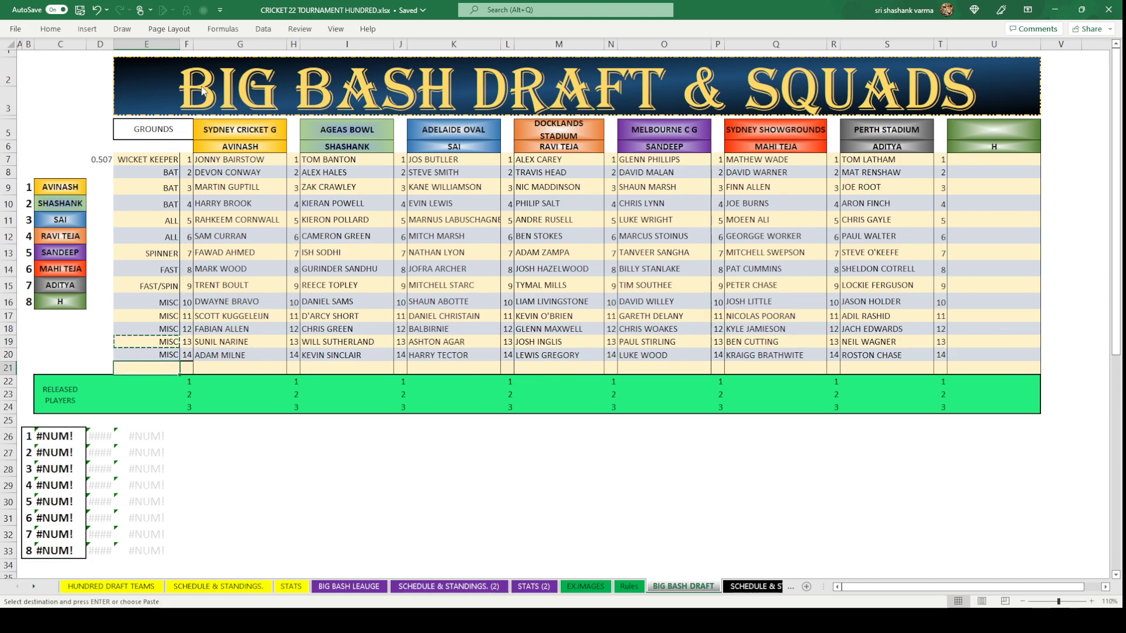
{"action": "key", "text": "ctrl+v"}
Put 15 in every team's number column across row 21, F21 through T21.
{"action": "left_click", "coordinate": [188, 368]}
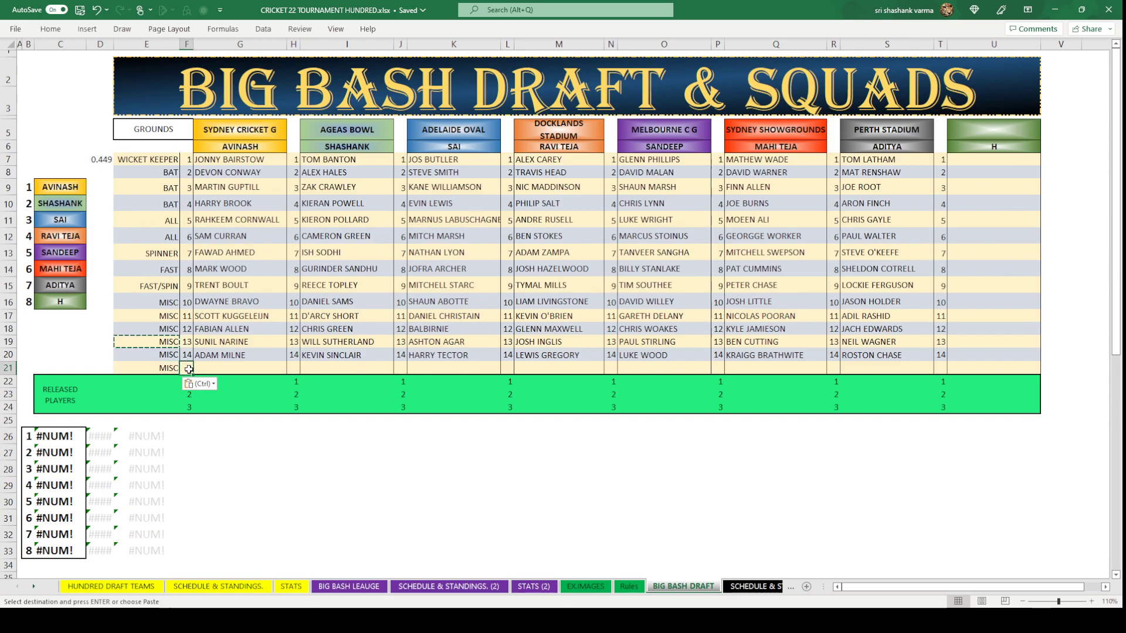
{"action": "type", "text": "15"}
{"action": "key", "text": "Tab"}
{"action": "key", "text": "Tab"}
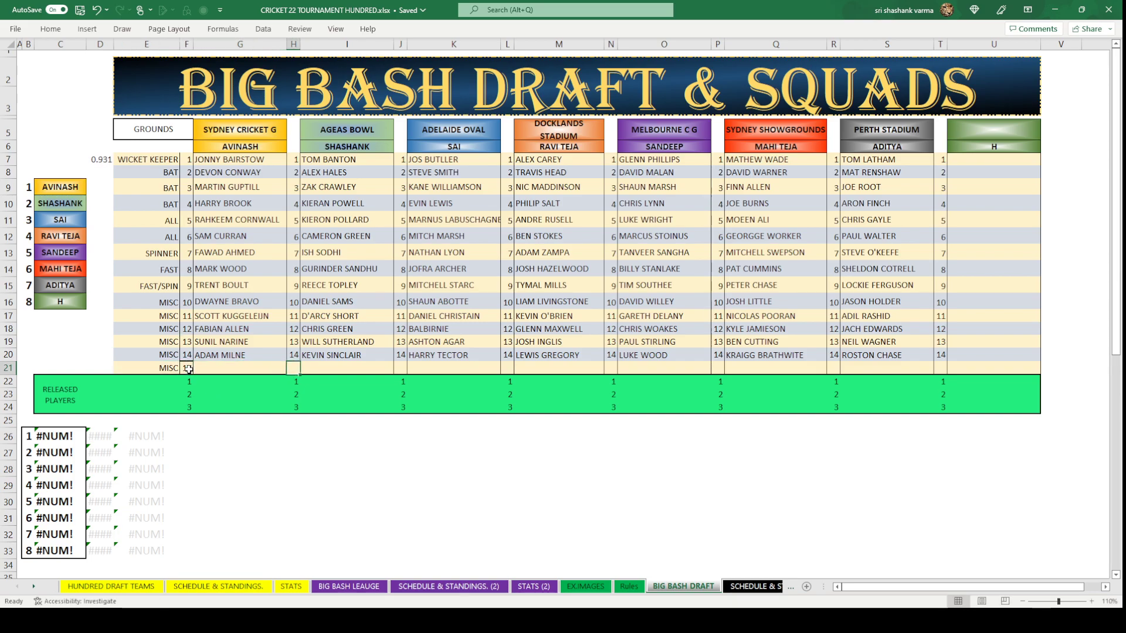
{"action": "type", "text": "15"}
{"action": "key", "text": "Tab"}
{"action": "key", "text": "Tab"}
{"action": "type", "text": "15"}
{"action": "key", "text": "Tab"}
{"action": "key", "text": "Tab"}
{"action": "type", "text": "15"}
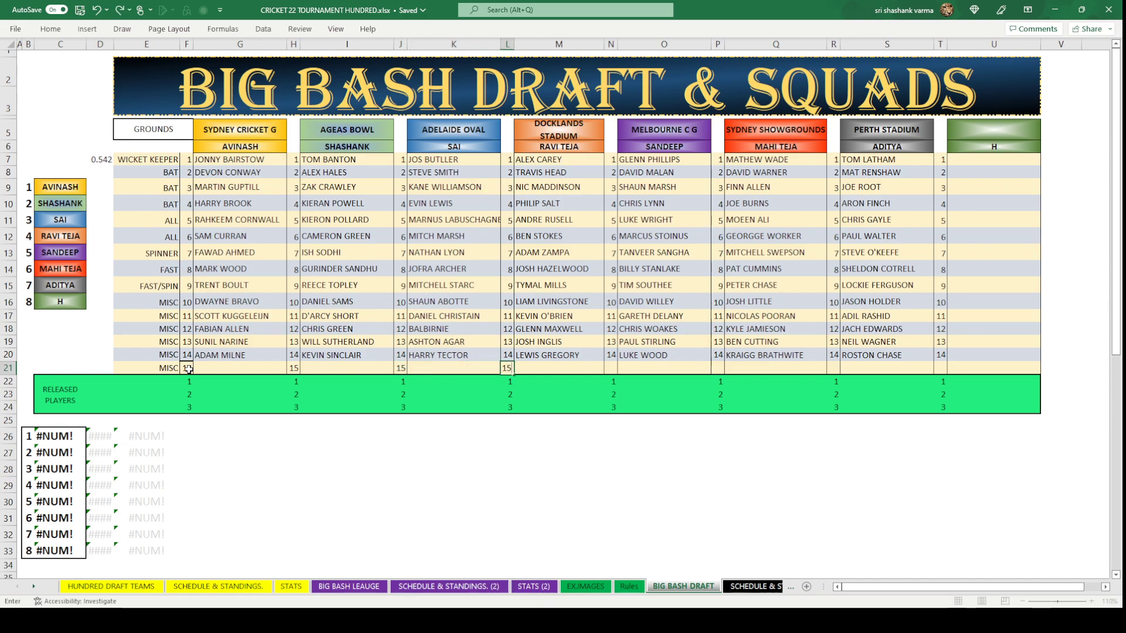
{"action": "key", "text": "Tab"}
{"action": "key", "text": "Tab"}
{"action": "type", "text": "15"}
{"action": "key", "text": "Tab"}
{"action": "key", "text": "Tab"}
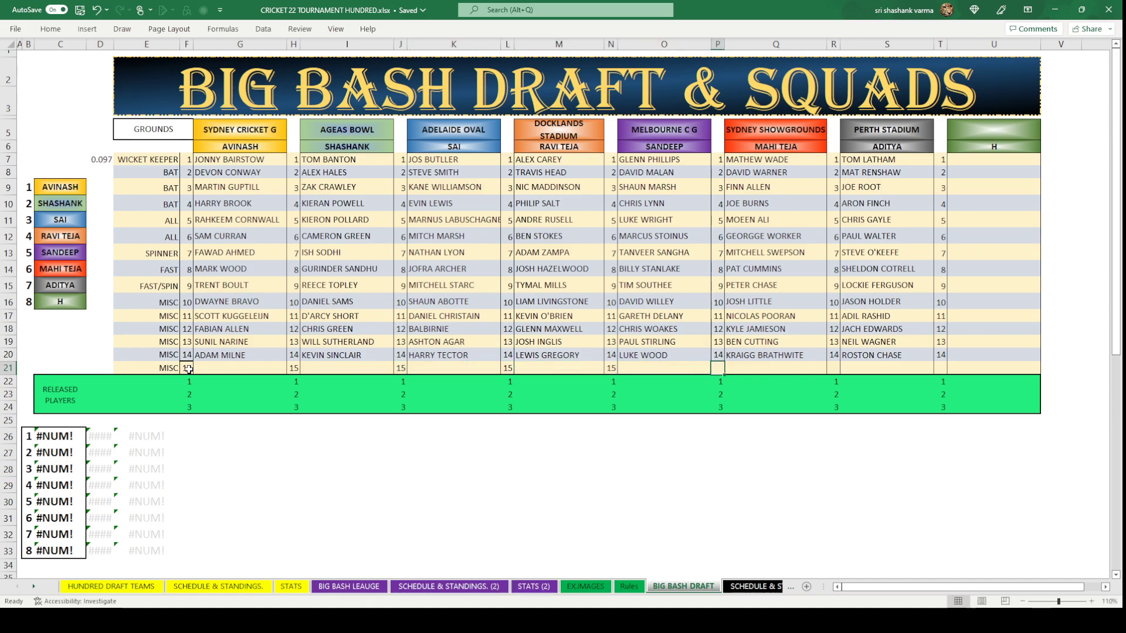
{"action": "type", "text": "15"}
{"action": "key", "text": "Tab"}
{"action": "key", "text": "Tab"}
{"action": "type", "text": "15"}
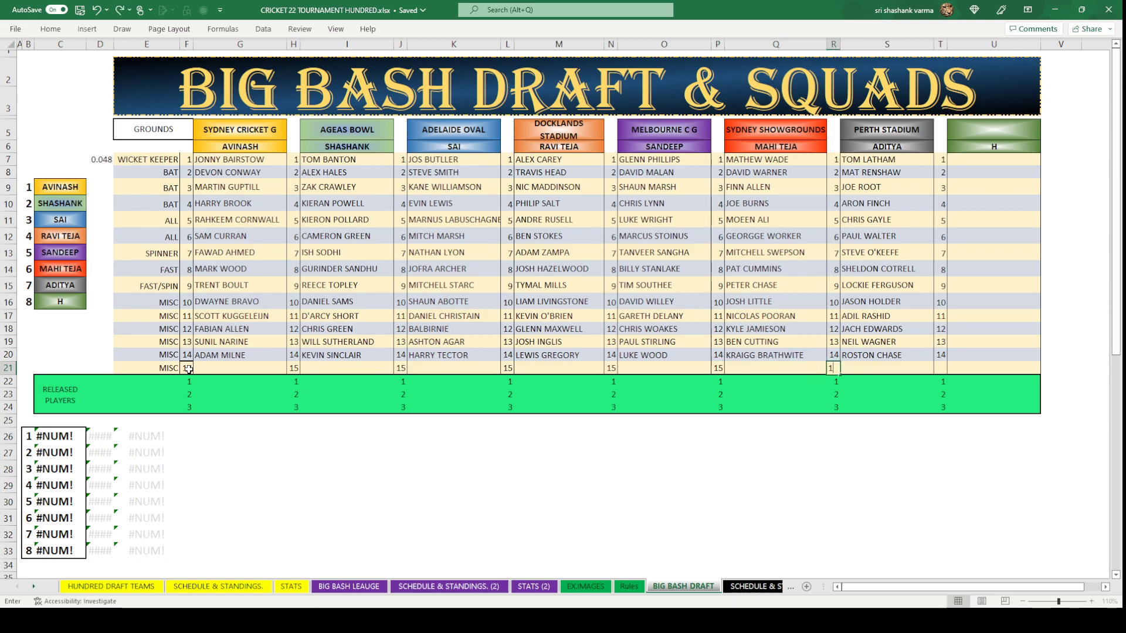
{"action": "key", "text": "Tab"}
{"action": "key", "text": "Tab"}
{"action": "type", "text": "15"}
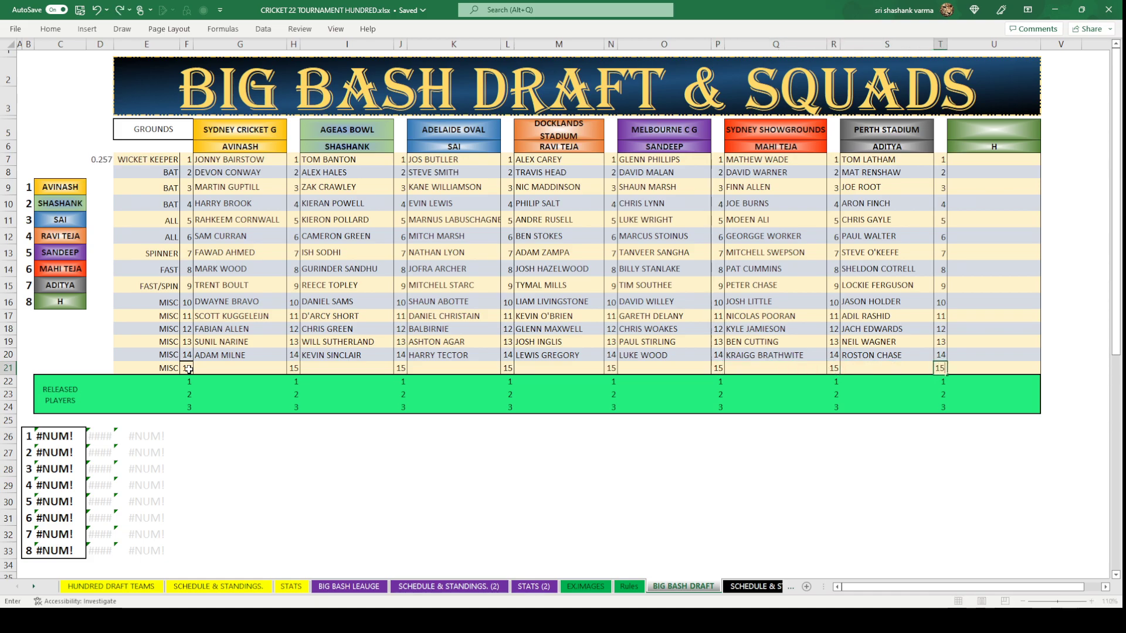
{"action": "key", "text": "Up"}
{"action": "left_click", "coordinate": [587, 515]}
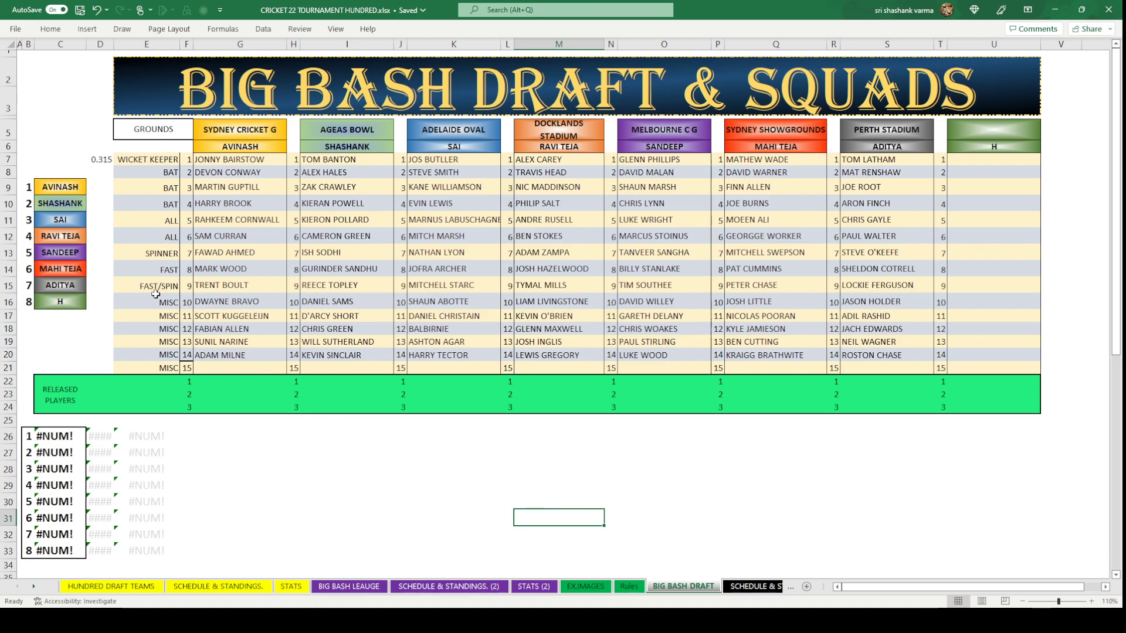
Fill D9:D16 with the random-number formula from D7 to shuffle the owners' ranking.
{"action": "left_click", "coordinate": [103, 159]}
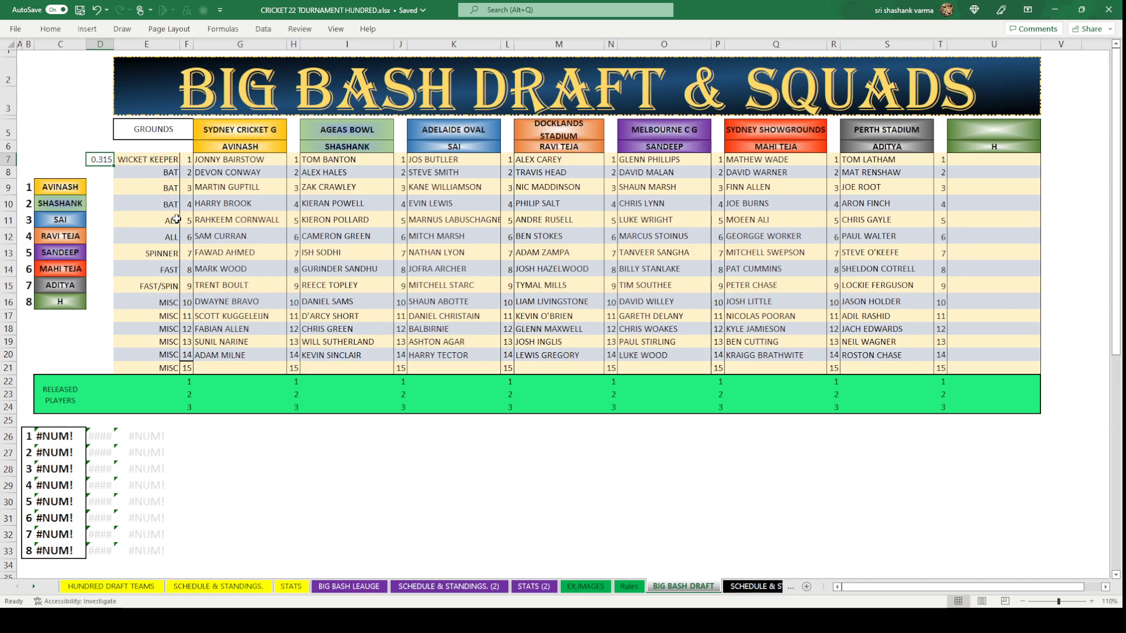
{"action": "key", "text": "ctrl+c"}
{"action": "left_click_drag", "start_coordinate": [100, 187], "coordinate": [103, 301]}
{"action": "key", "text": "ctrl+v"}
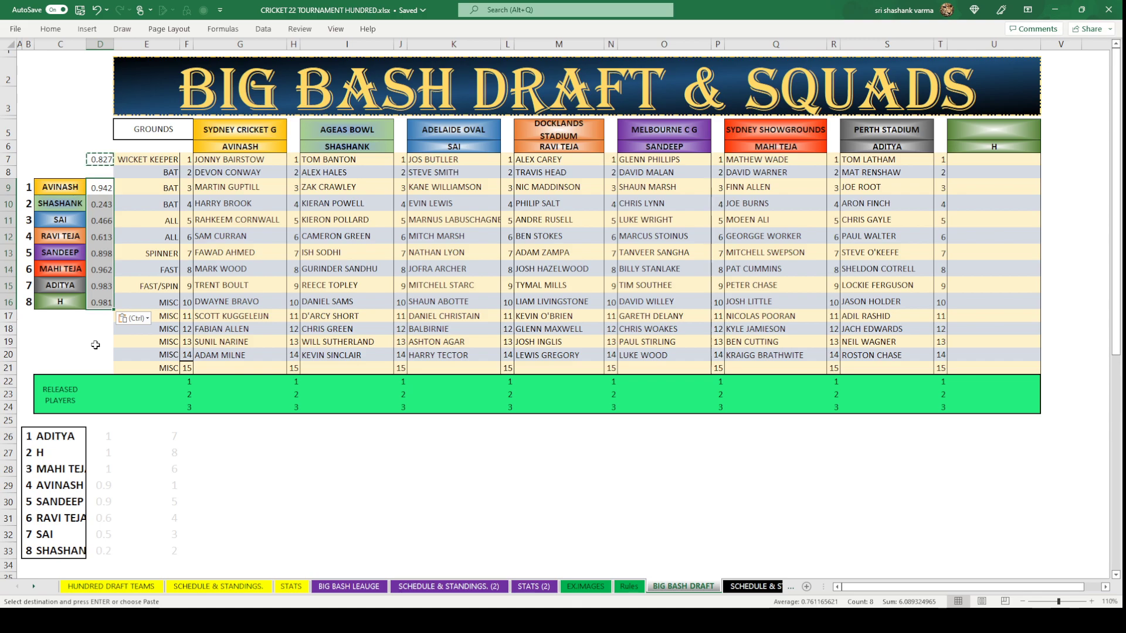
{"action": "key", "text": "Up"}
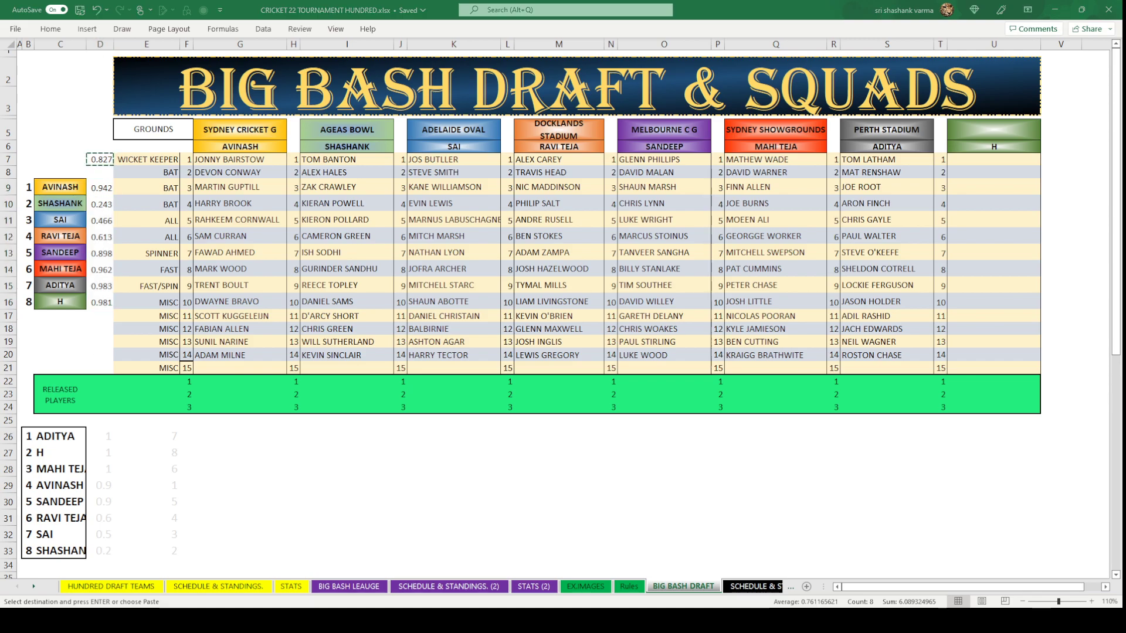
{"action": "key", "text": "Escape"}
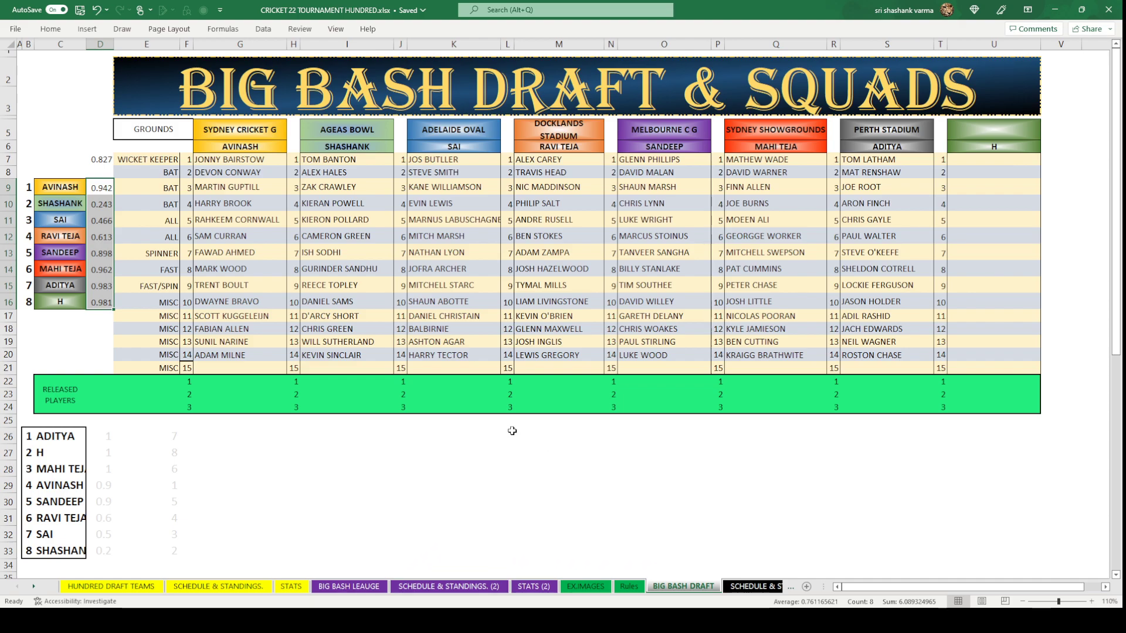
Paste the ranking as a fixed picture below the squads and clear D9:D16.
{"action": "left_click", "coordinate": [510, 434]}
{"action": "key", "text": "ctrl+v"}
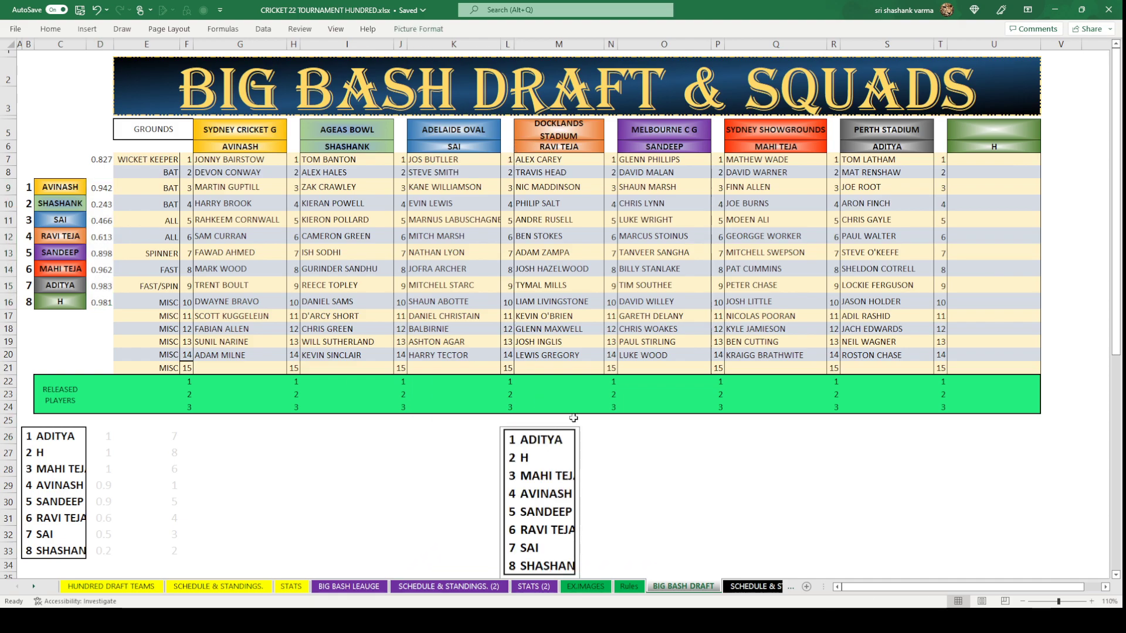
{"action": "left_click", "coordinate": [653, 458]}
{"action": "left_click_drag", "start_coordinate": [100, 188], "coordinate": [99, 298]}
{"action": "key", "text": "Delete"}
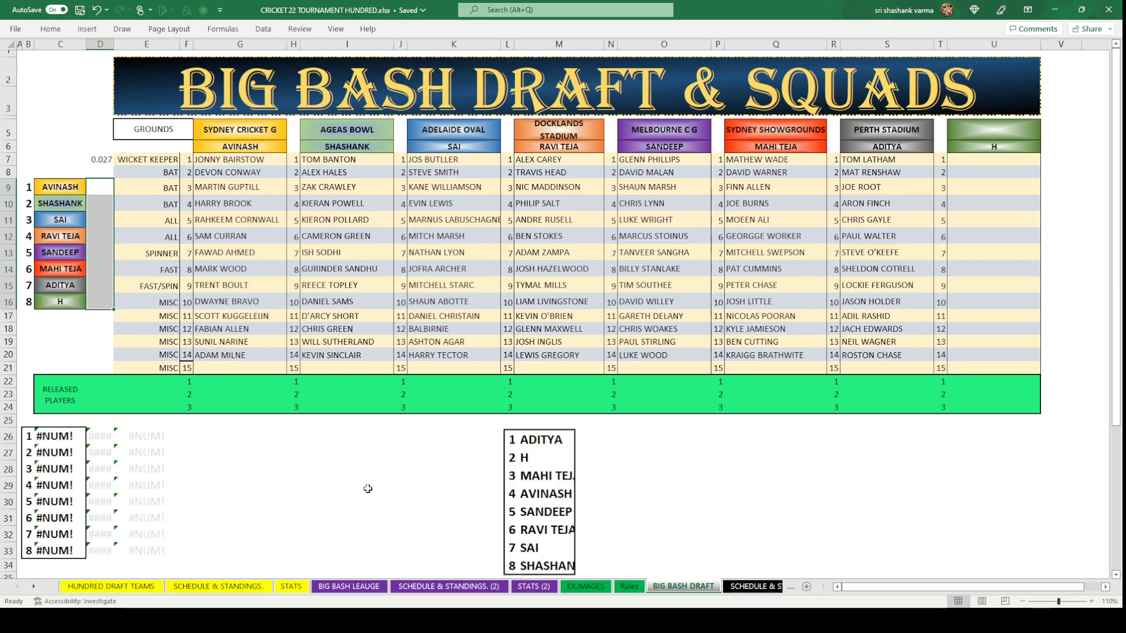
Add JAMES ANDERSON to Perth Stadium and CHRIS JORDON to Sydney Showgrounds as 15th players.
{"action": "left_click", "coordinate": [368, 489]}
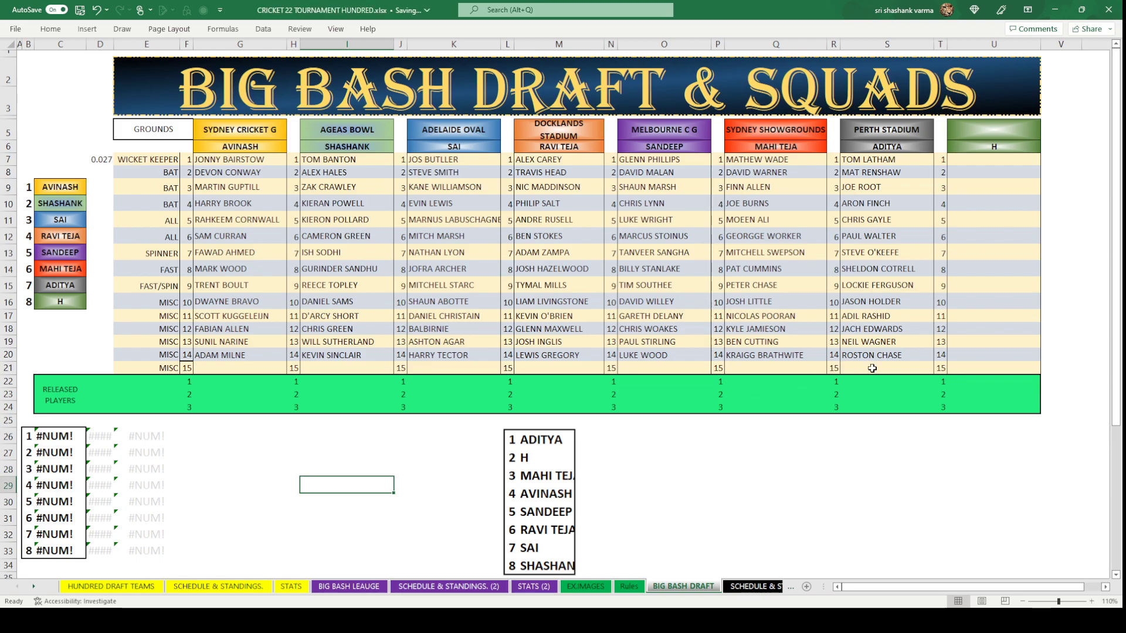
{"action": "left_click", "coordinate": [872, 369]}
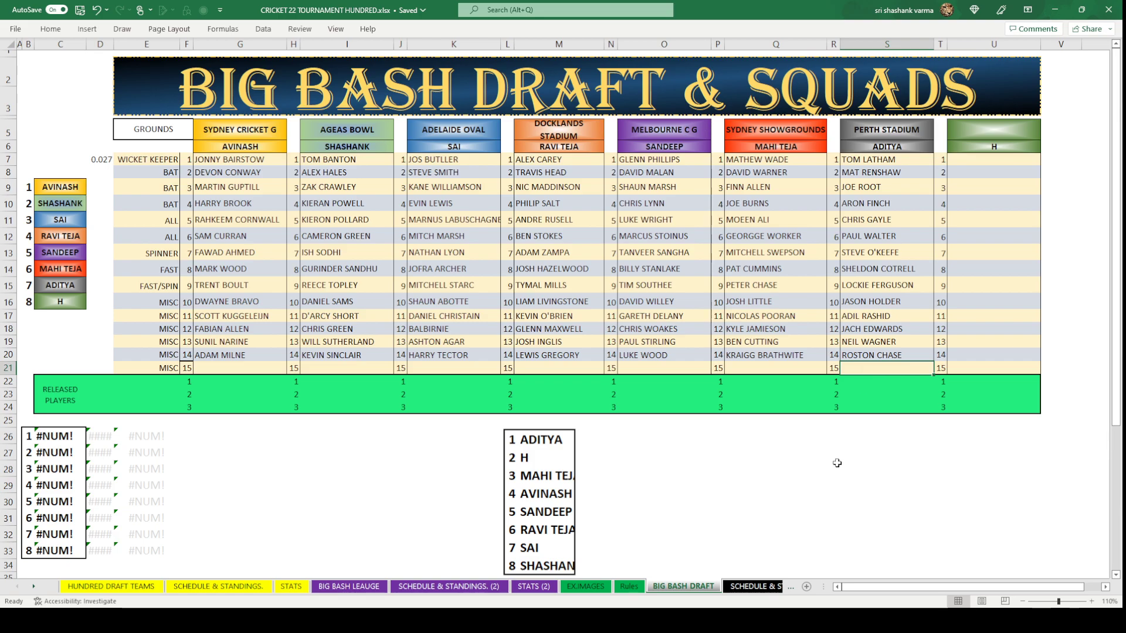
{"action": "left_click", "coordinate": [184, 370]}
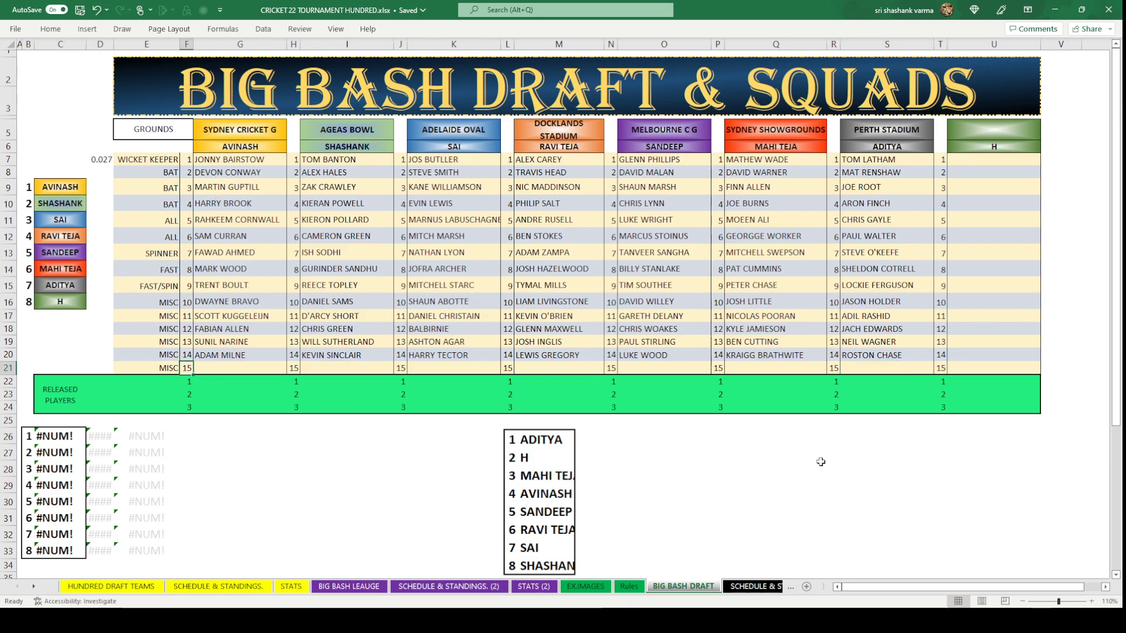
{"action": "left_click", "coordinate": [860, 364]}
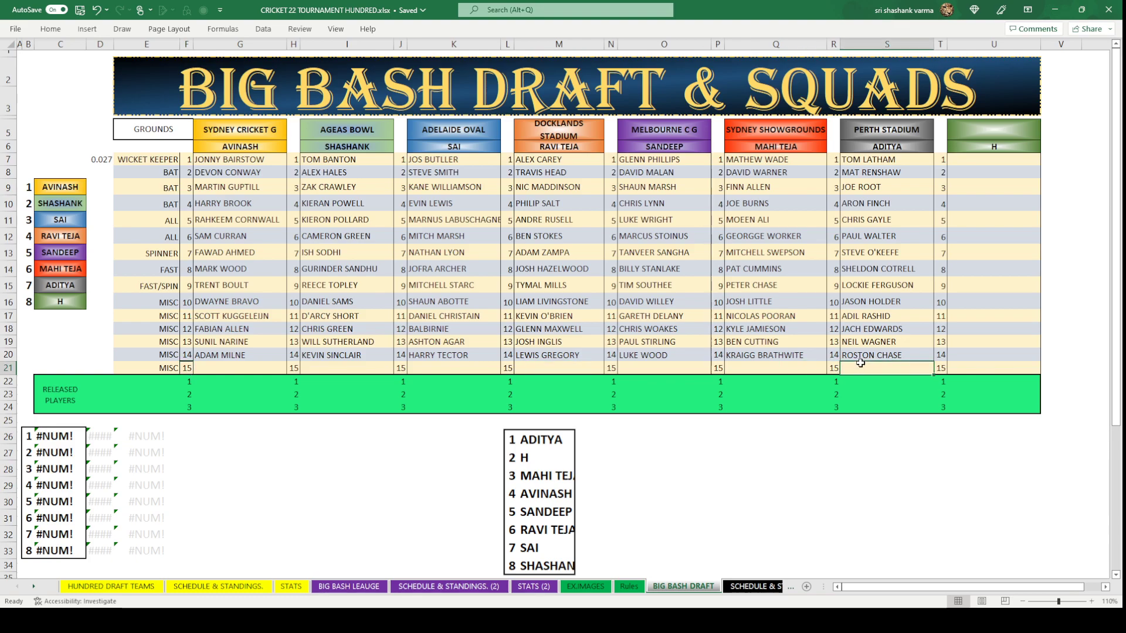
{"action": "type", "text": "JAMES"}
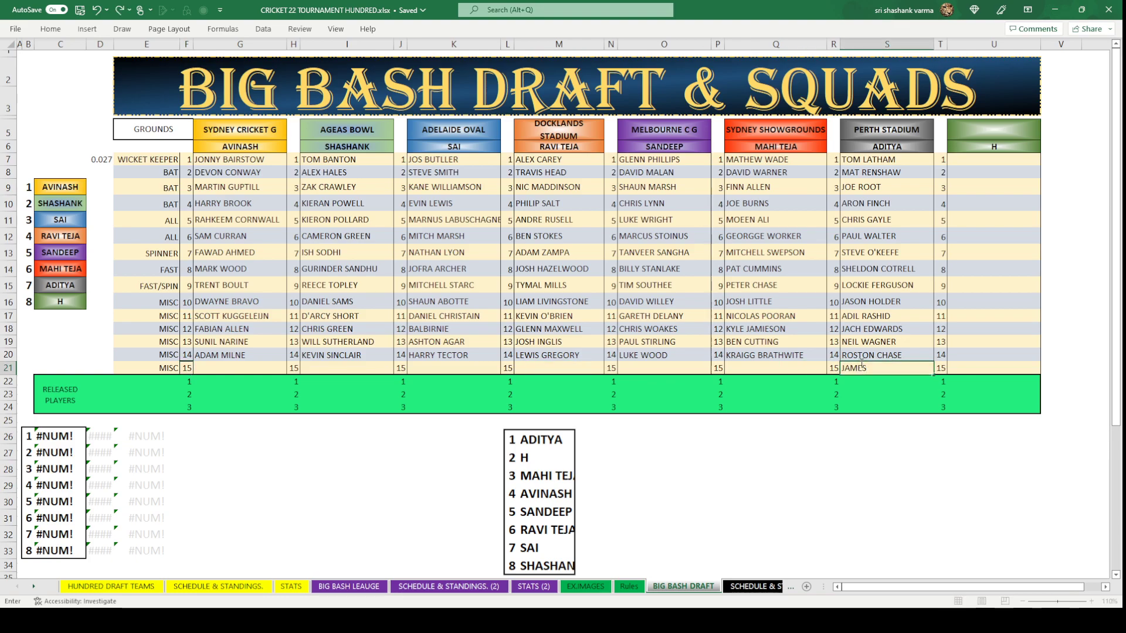
{"action": "type", "text": " ANDRESON"}
{"action": "left_click", "coordinate": [927, 508]}
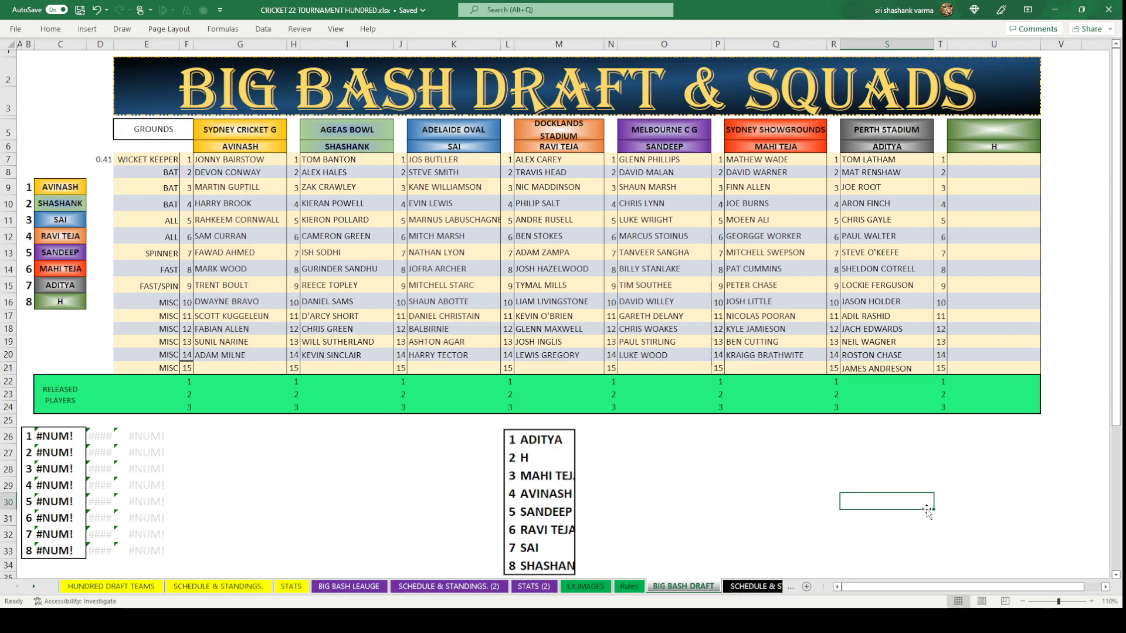
{"action": "left_click", "coordinate": [766, 366]}
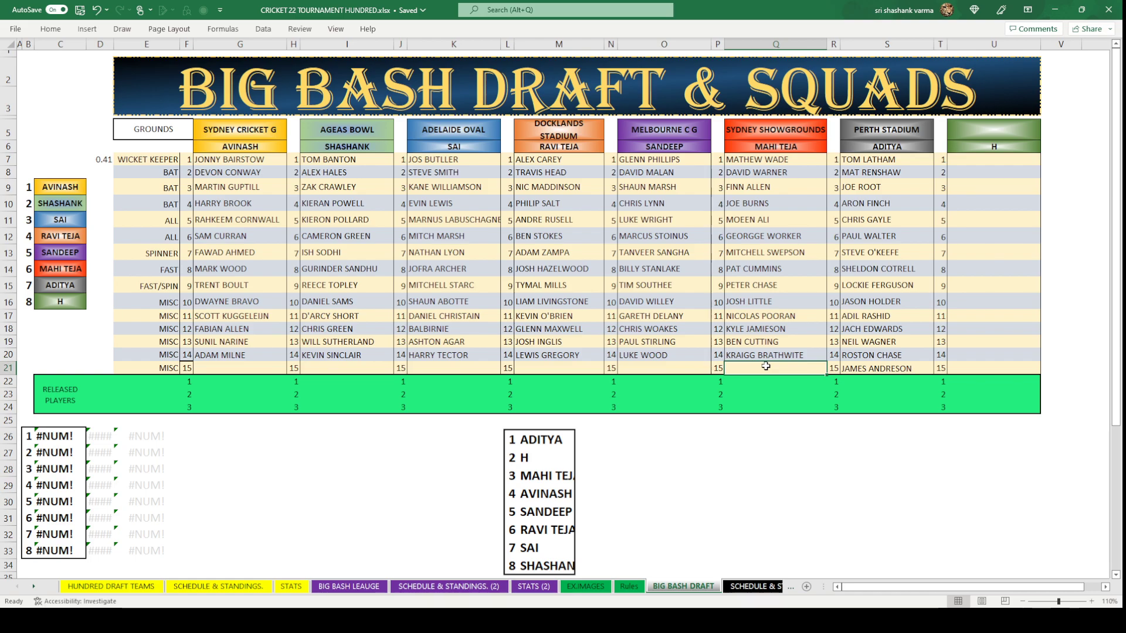
{"action": "type", "text": "CHR"}
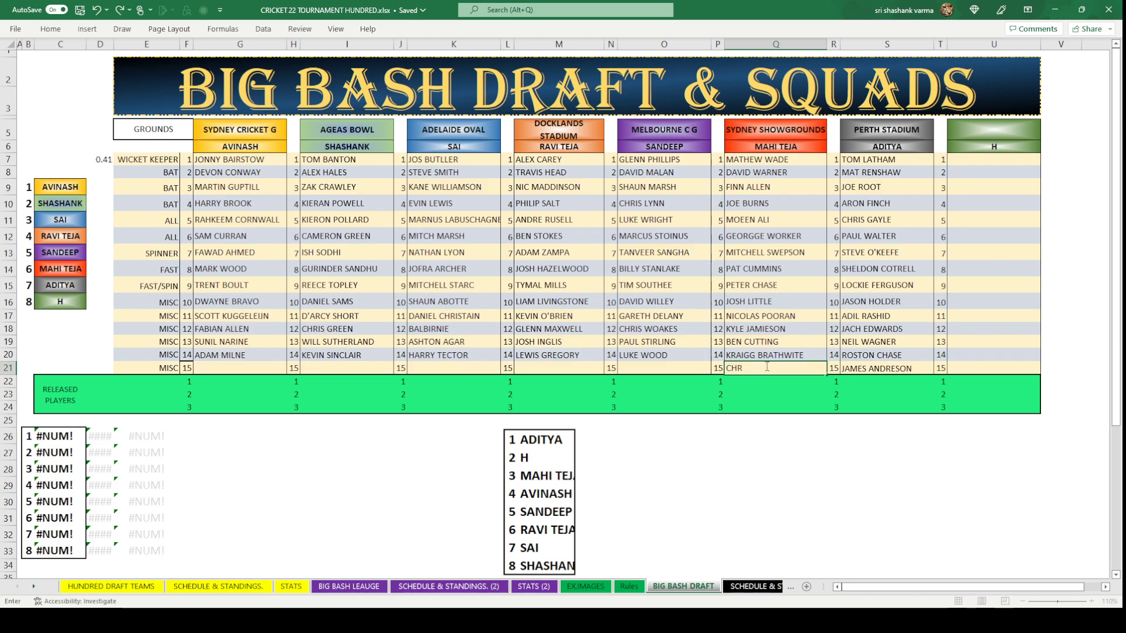
{"action": "type", "text": "IS JORDON"}
{"action": "left_click", "coordinate": [741, 479]}
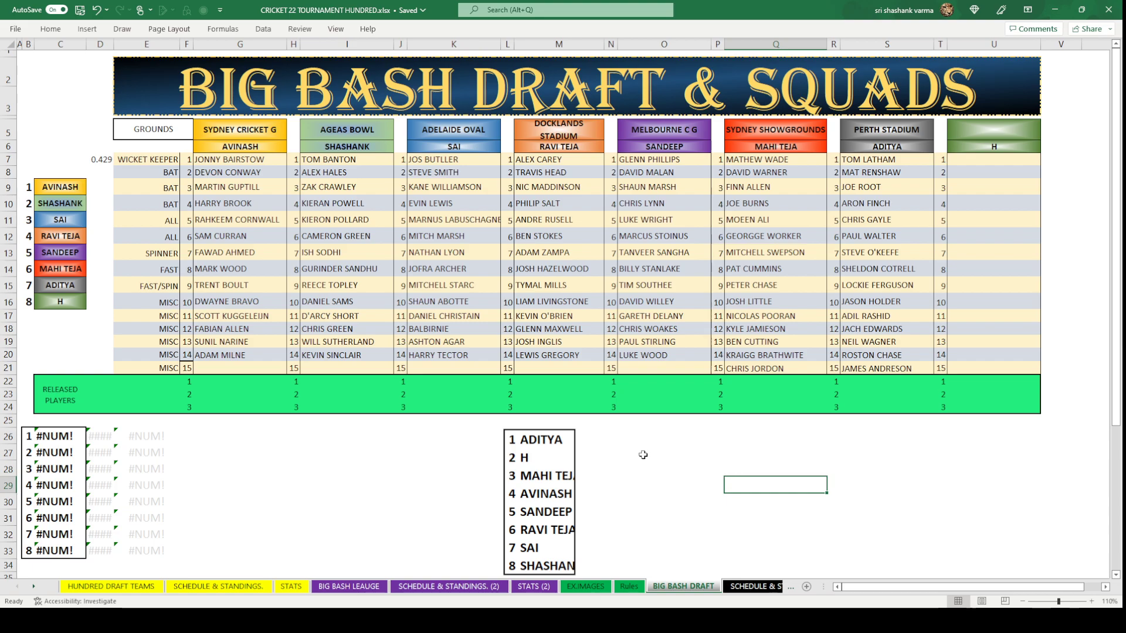
Enter TOM CURRAN in the first team's empty 15th slot.
{"action": "left_click", "coordinate": [239, 367]}
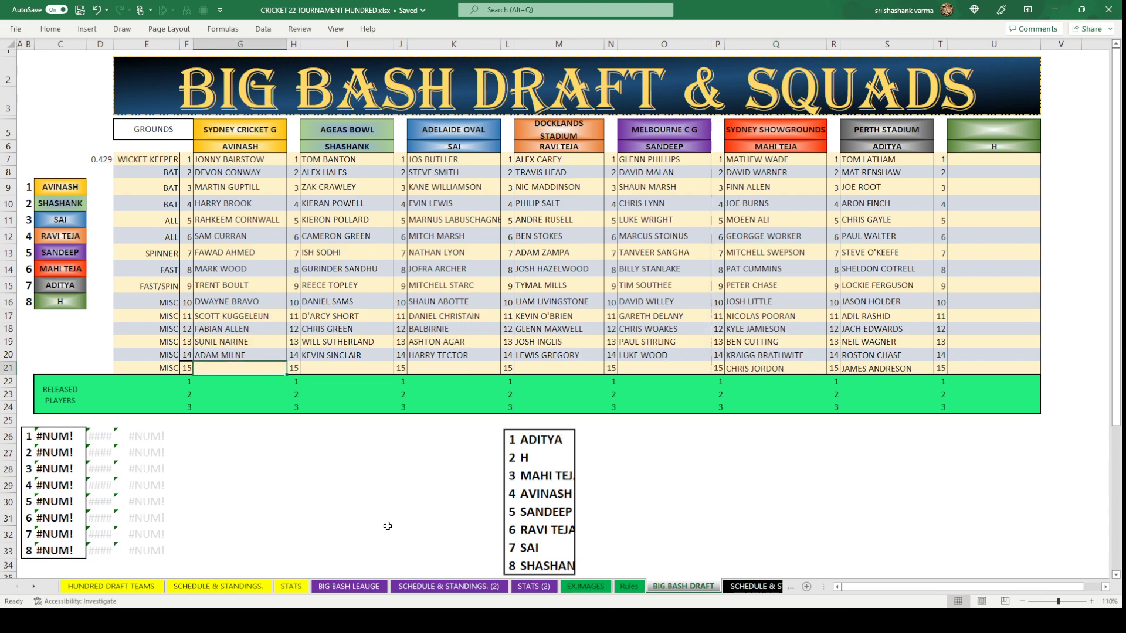
{"action": "left_click", "coordinate": [426, 521]}
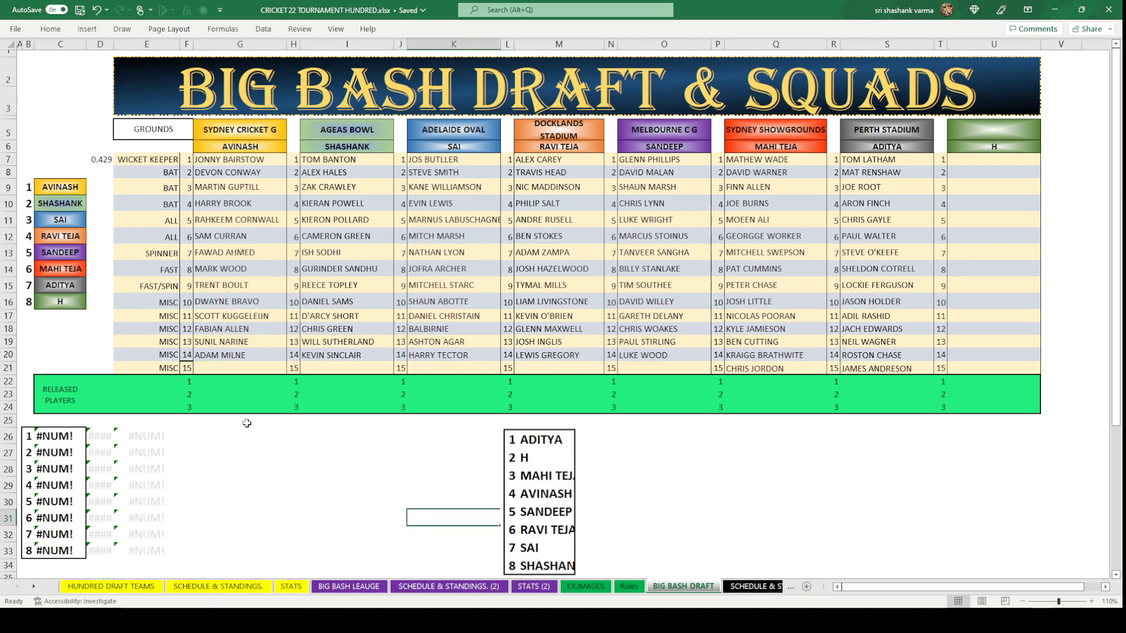
{"action": "left_click", "coordinate": [263, 370]}
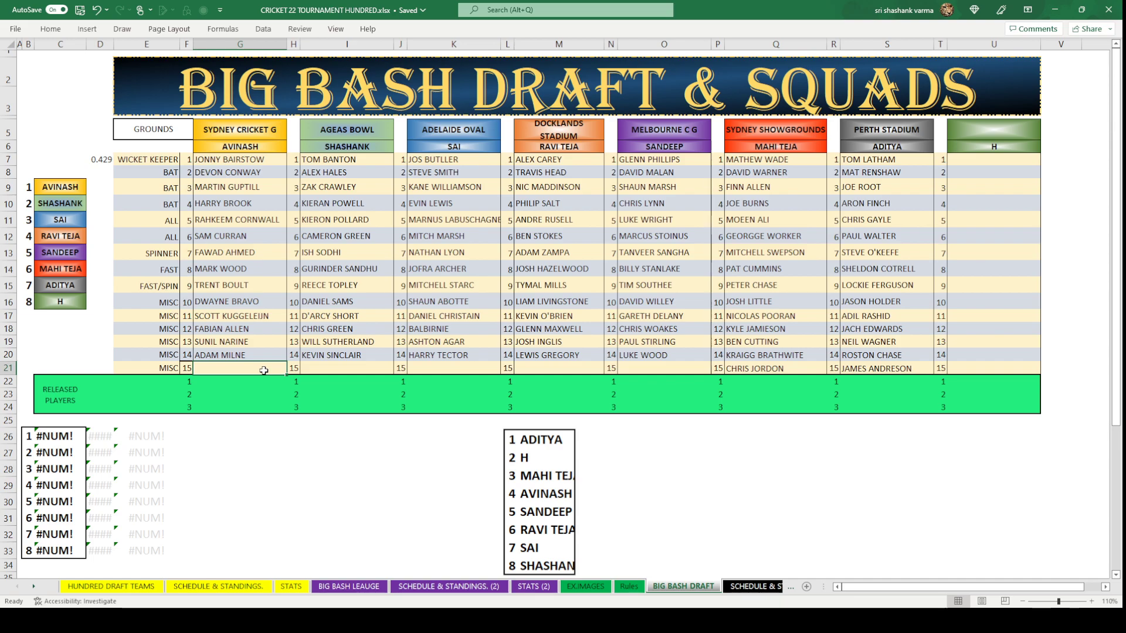
{"action": "type", "text": "TOM"}
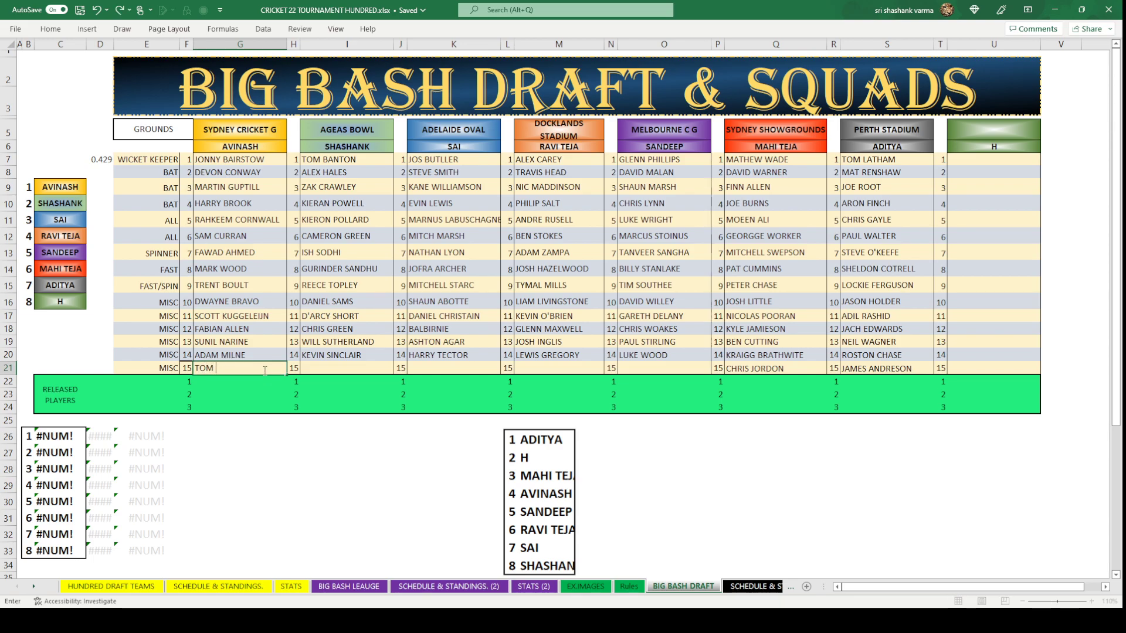
{"action": "type", "text": " CURRAN"}
{"action": "left_click", "coordinate": [340, 455]}
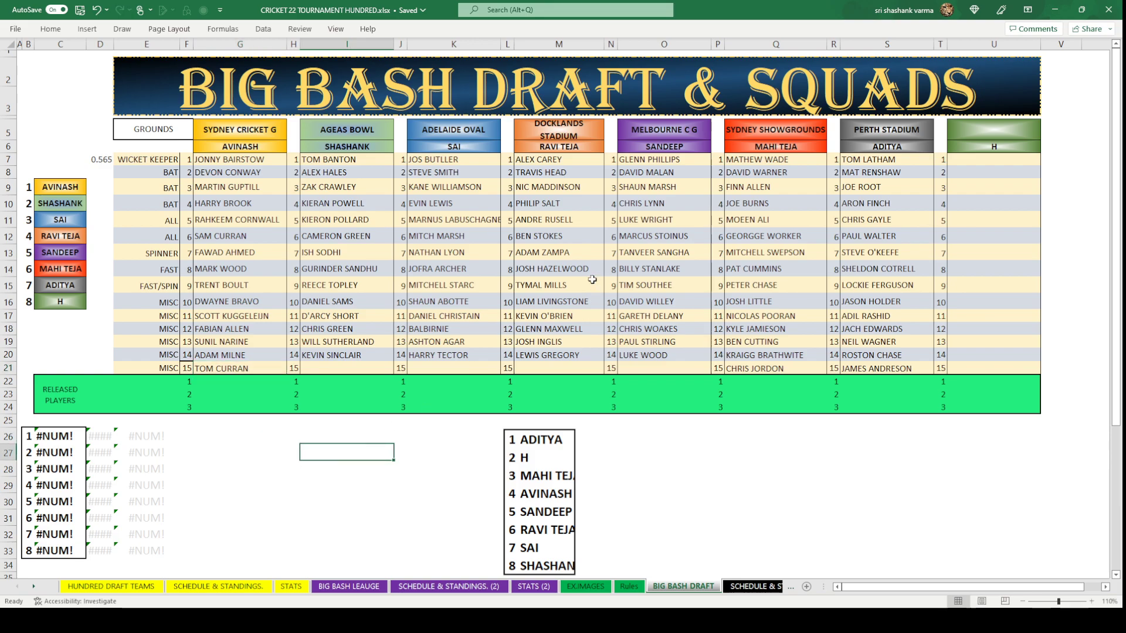
{"action": "left_click", "coordinate": [384, 513]}
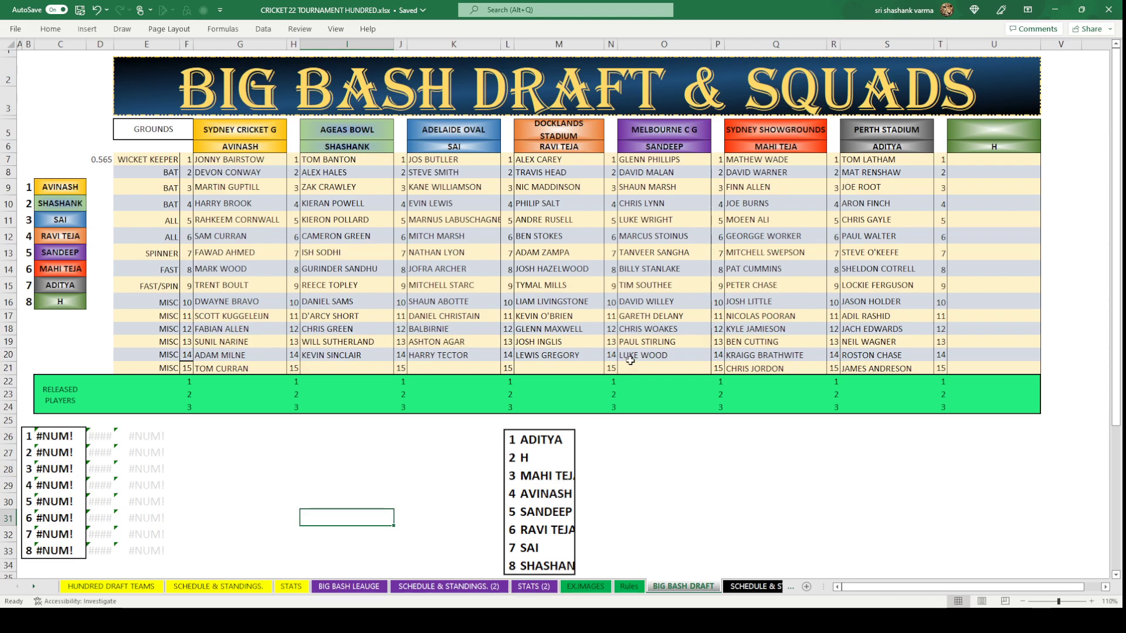
Enter MATT HENRY in Docklands Stadium's 15th slot and type JAMES NEESHAM for Ageas Bowl.
{"action": "left_click", "coordinate": [665, 370]}
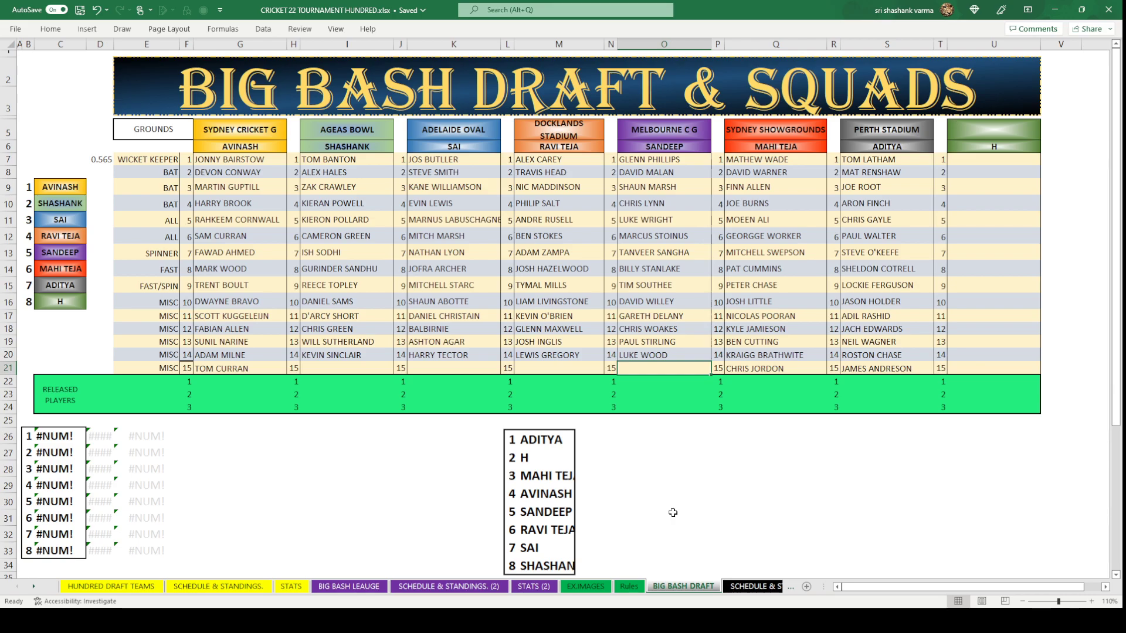
{"action": "left_click", "coordinate": [585, 369]}
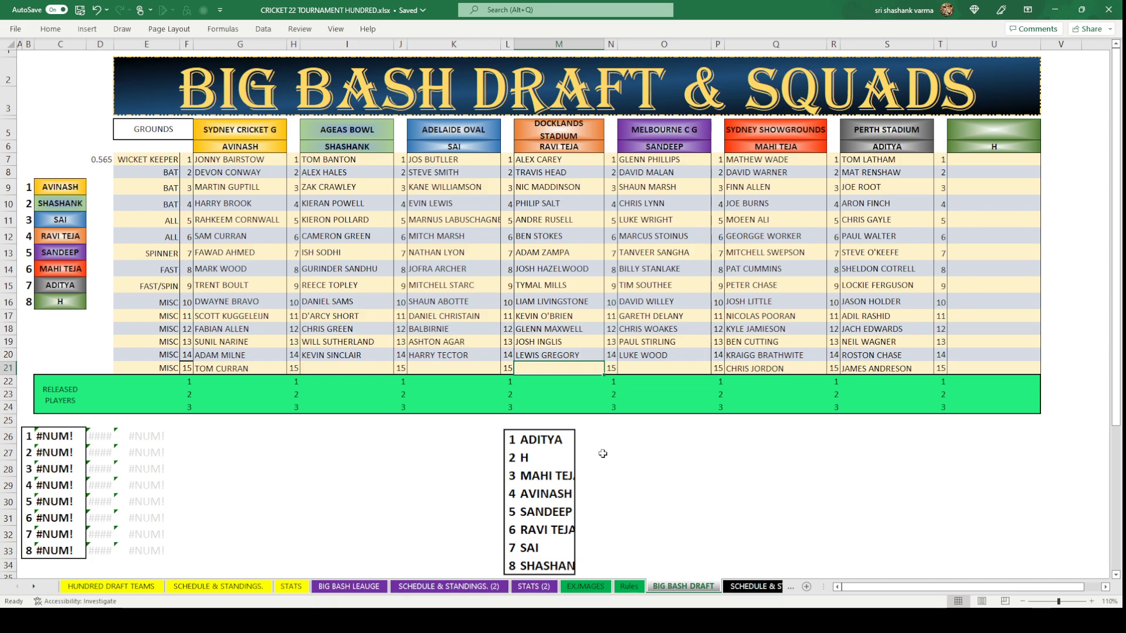
{"action": "type", "text": "MATT"}
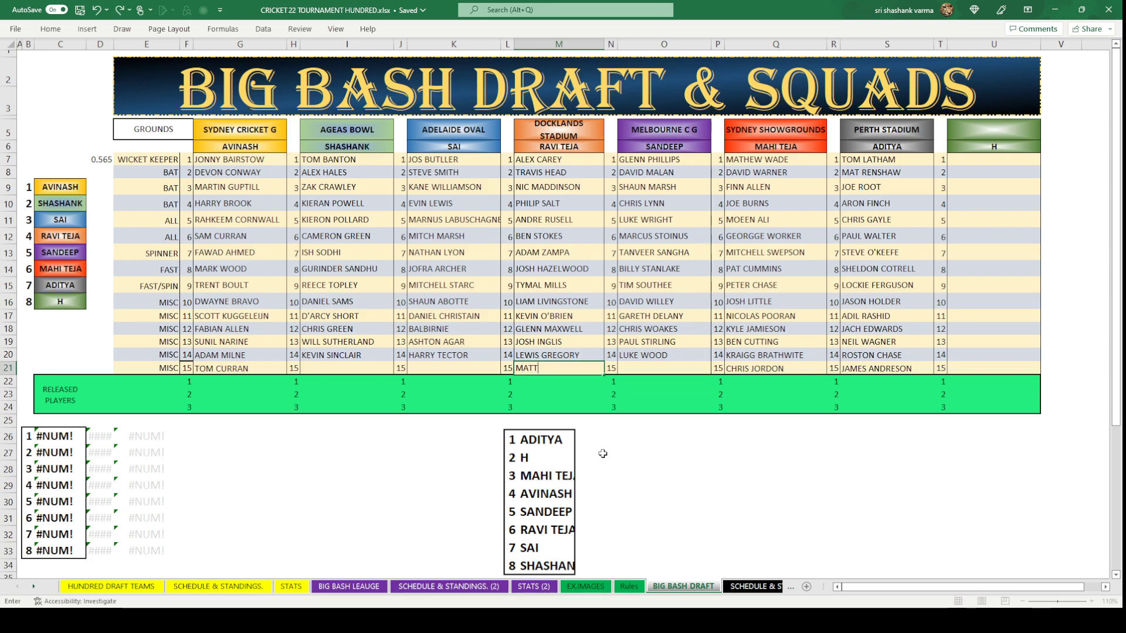
{"action": "type", "text": " HENRY"}
{"action": "left_click", "coordinate": [603, 453]}
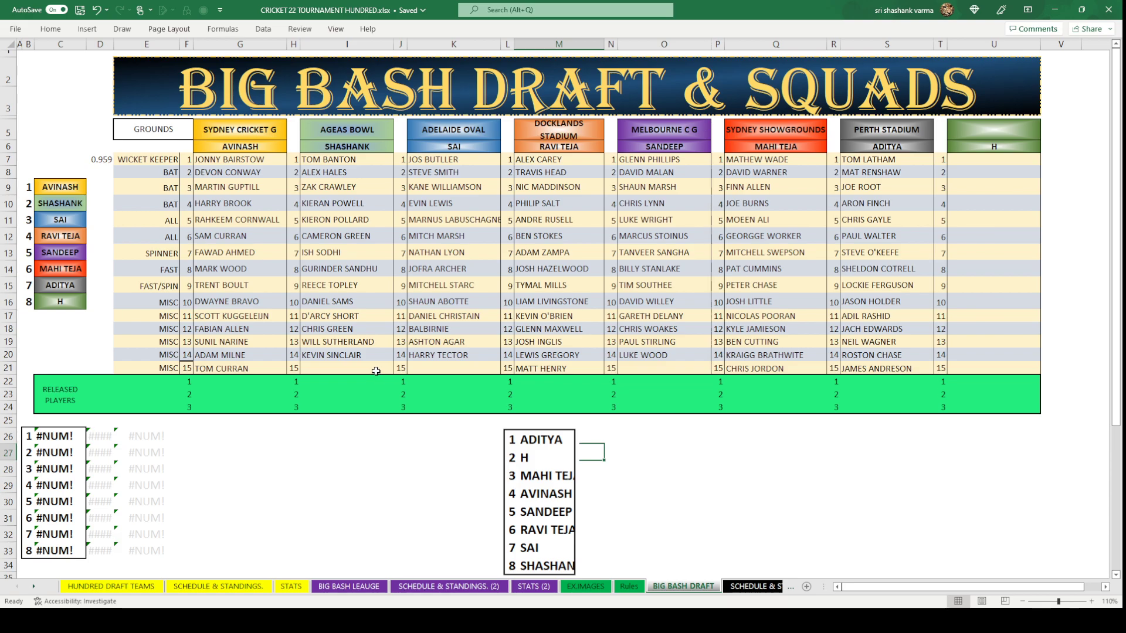
{"action": "left_click", "coordinate": [375, 370]}
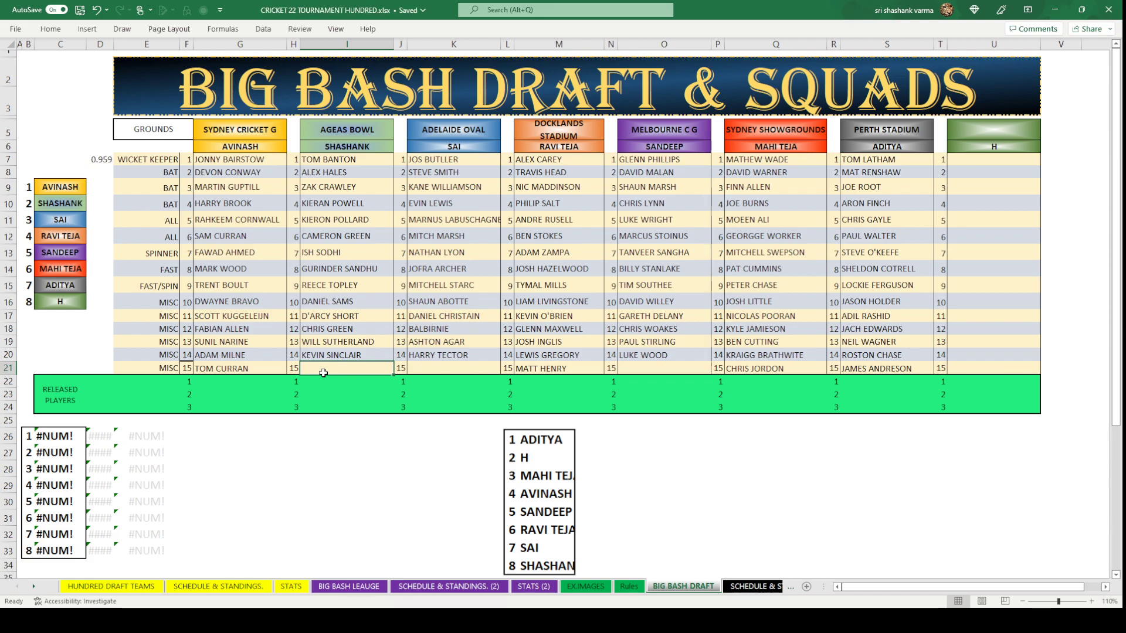
{"action": "type", "text": "JAMES"}
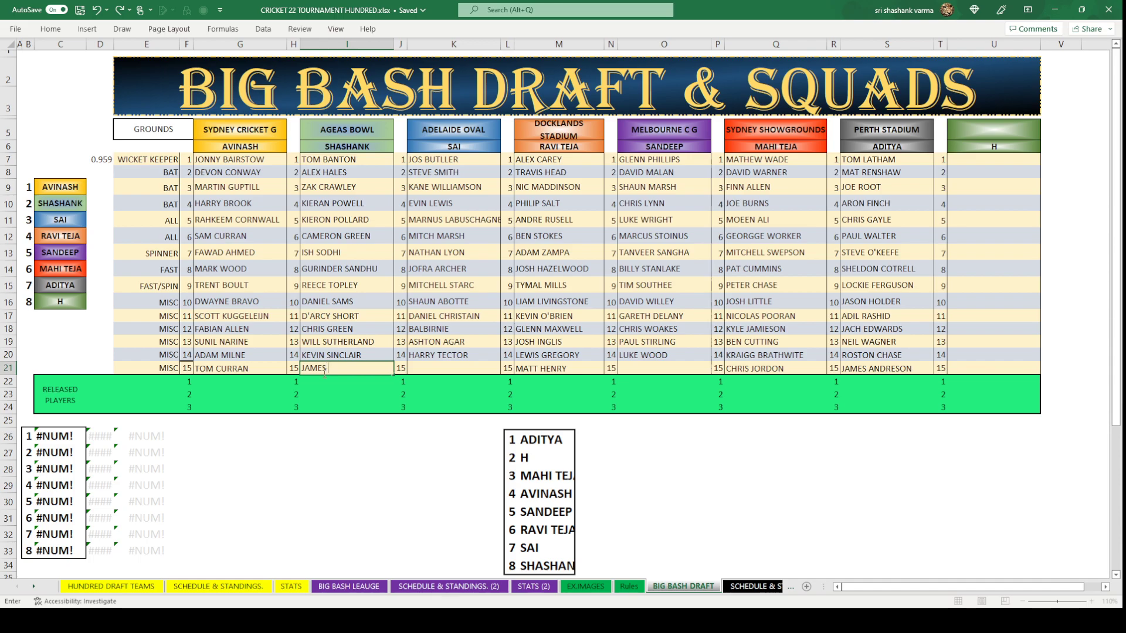
{"action": "type", "text": " NEESHA"}
{"action": "type", "text": "M"}
{"action": "left_click", "coordinate": [392, 481]}
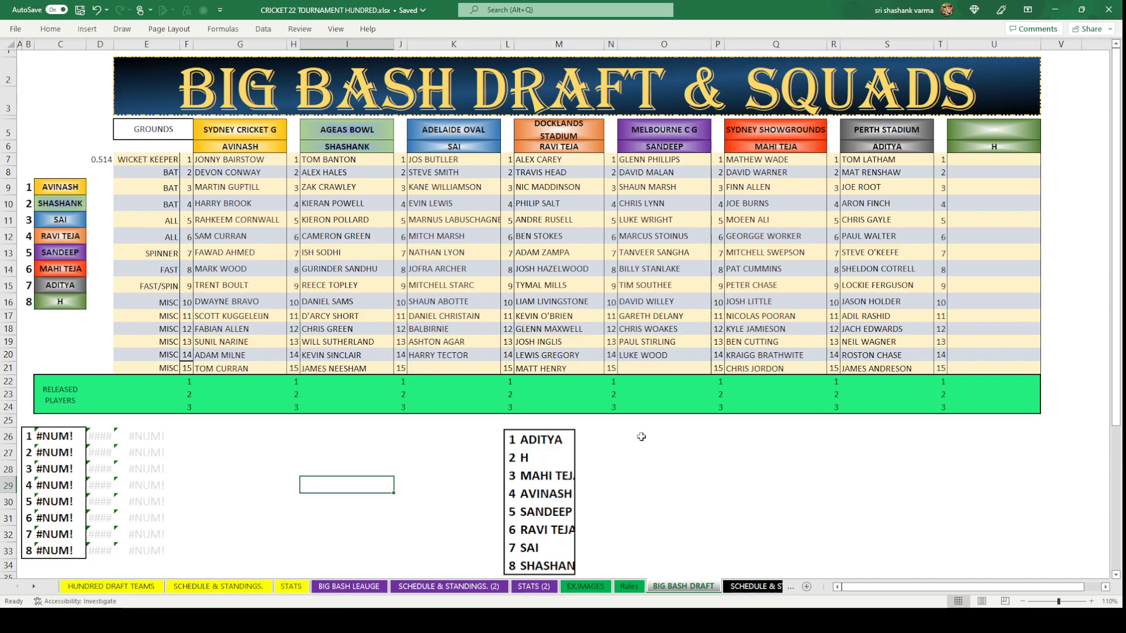
{"action": "left_click", "coordinate": [661, 369]}
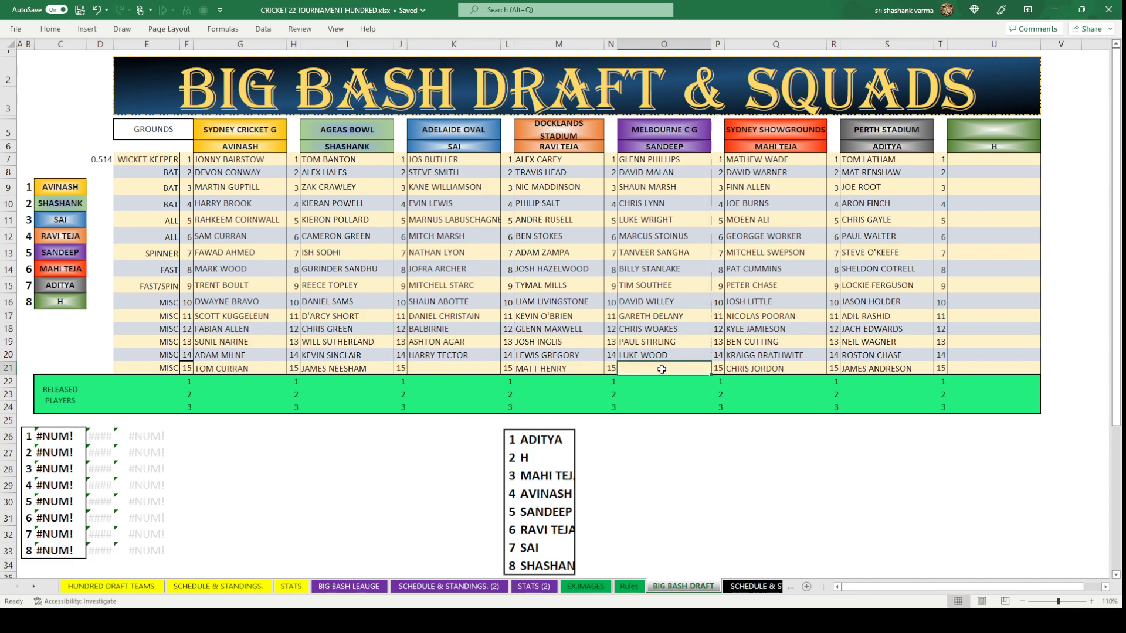
{"action": "type", "text": "SAMI"}
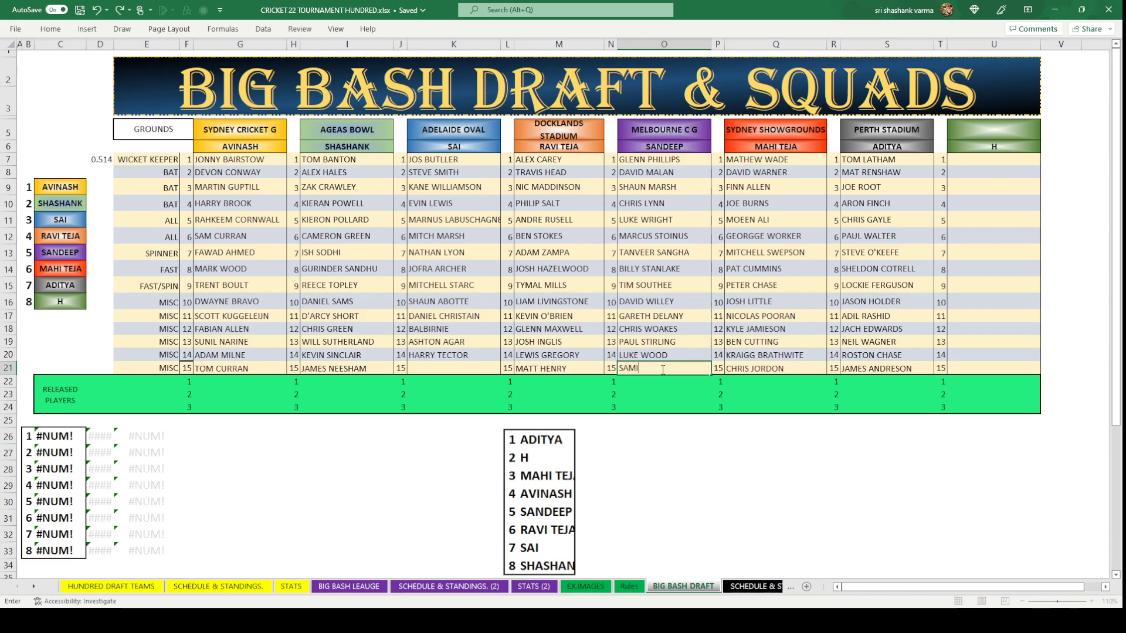
{"action": "type", "text": "TH PATEL"}
{"action": "left_click", "coordinate": [744, 452]}
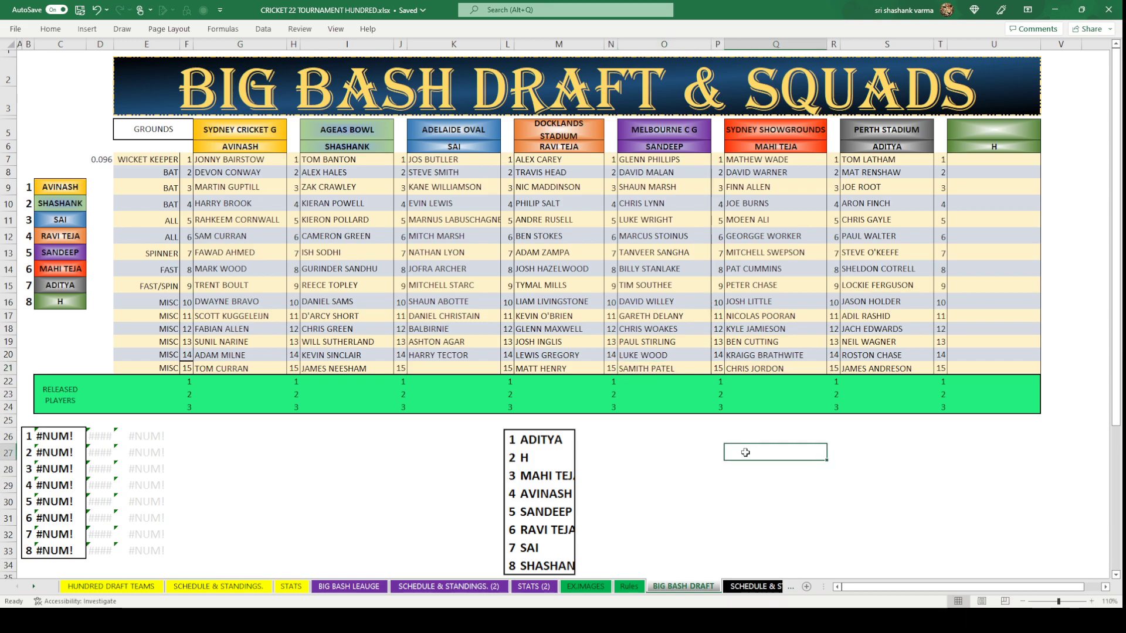
{"action": "left_click", "coordinate": [557, 468]}
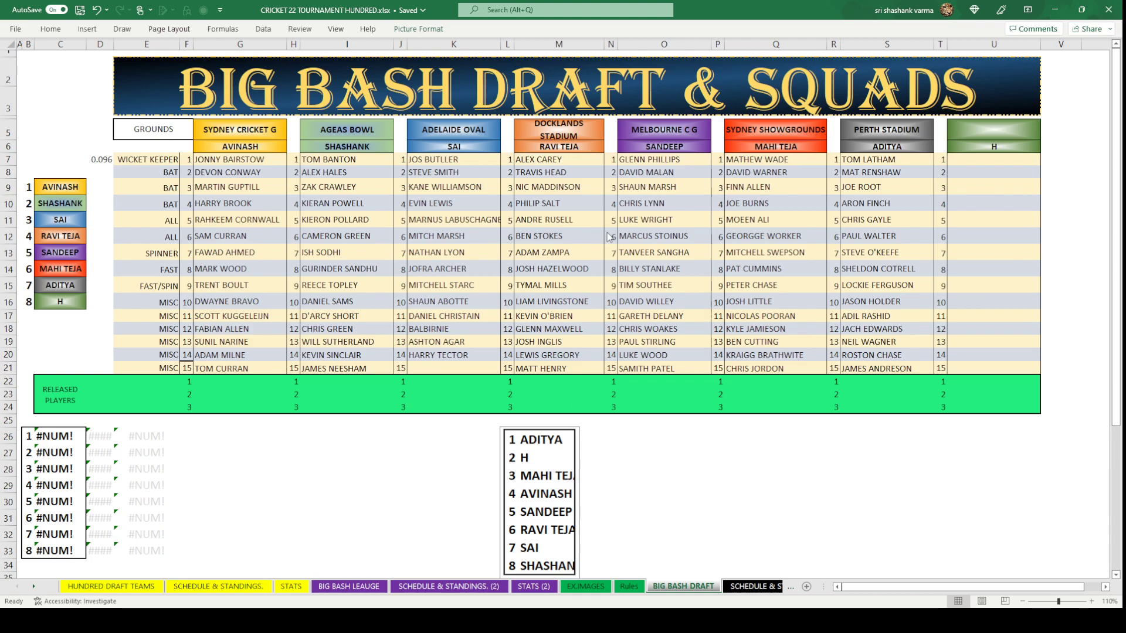
Paste a copy of the ranking picture into the empty 16th slot at T50.
{"action": "left_click", "coordinate": [775, 452]}
{"action": "scroll", "coordinate": [1056, 410], "scroll_direction": "down", "scroll_amount": 8}
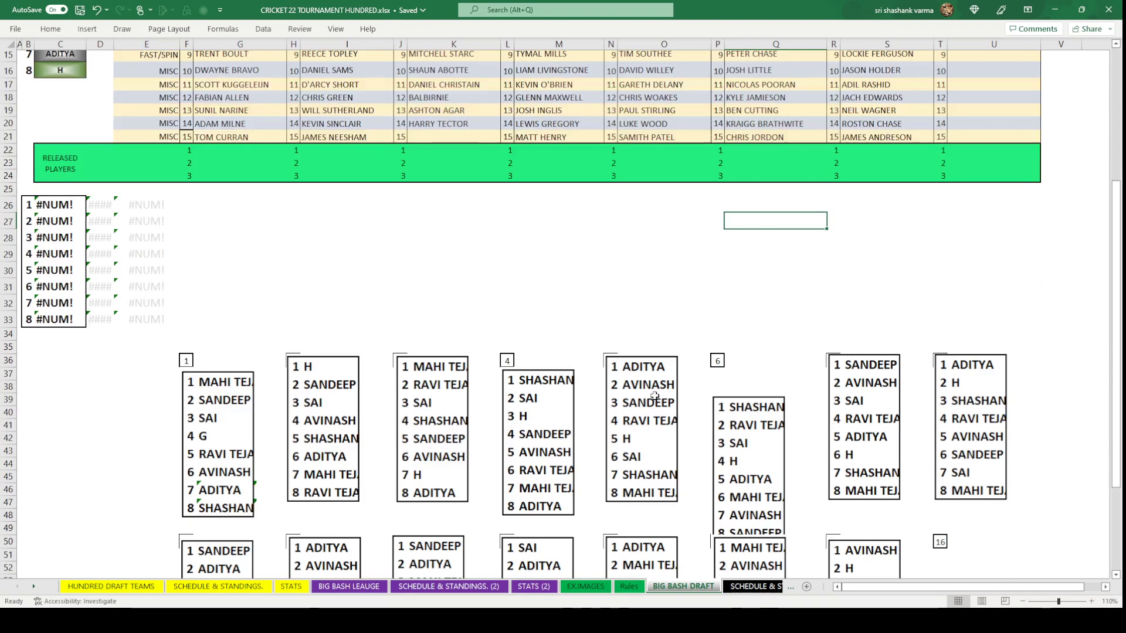
{"action": "left_click", "coordinate": [944, 390]}
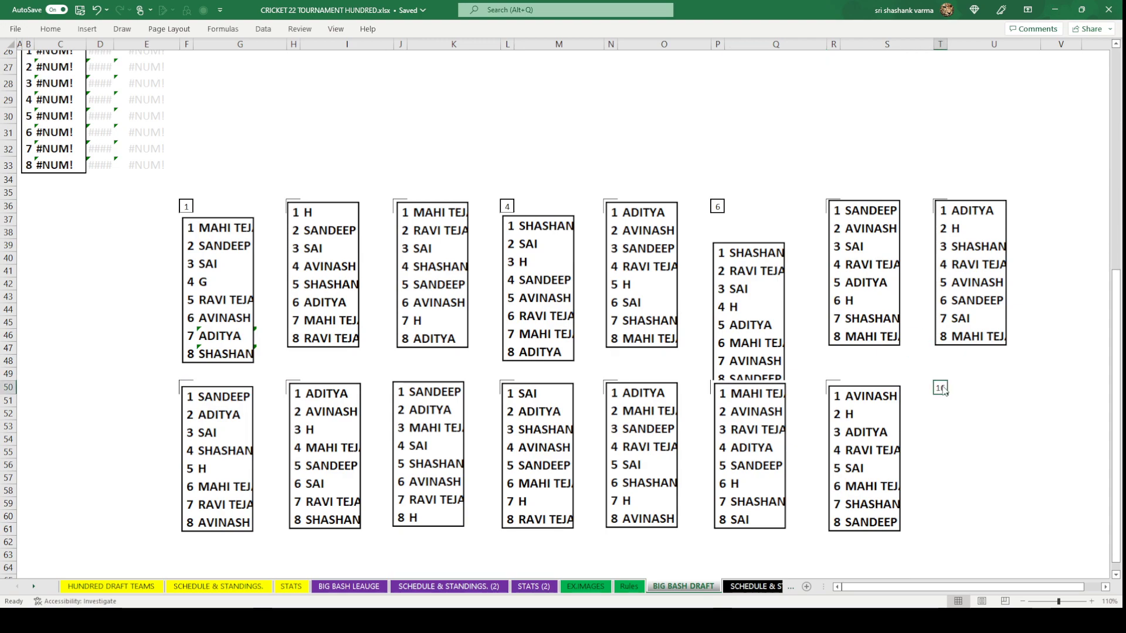
{"action": "key", "text": "ctrl+v"}
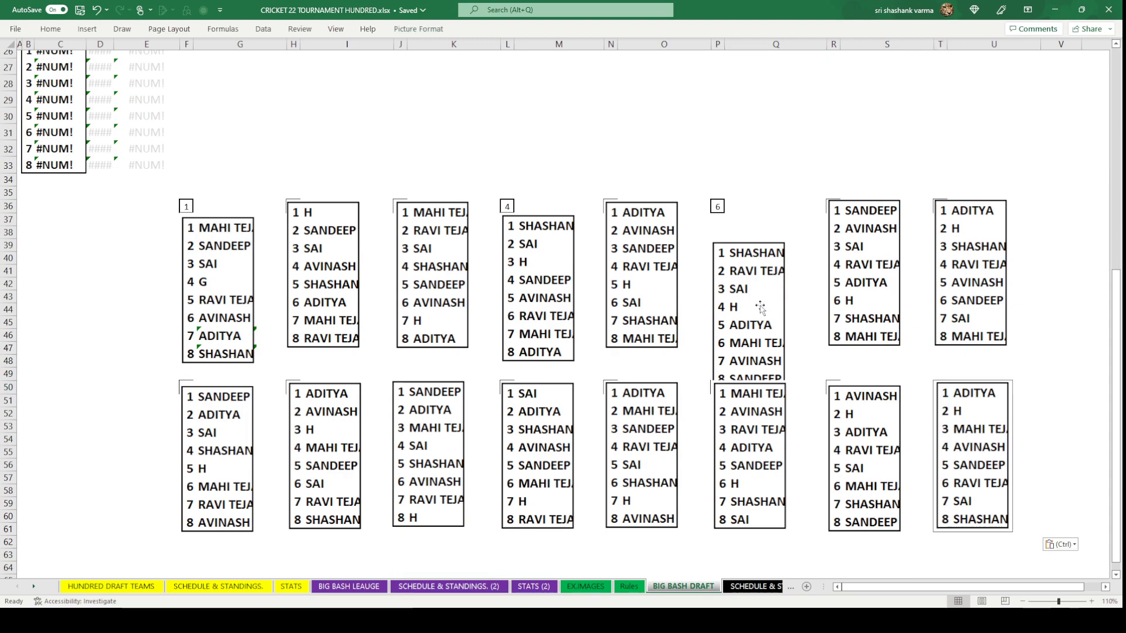
Move ranking boxes 6 and 4 up level with the top row.
{"action": "left_click_drag", "start_coordinate": [759, 306], "coordinate": [758, 267]}
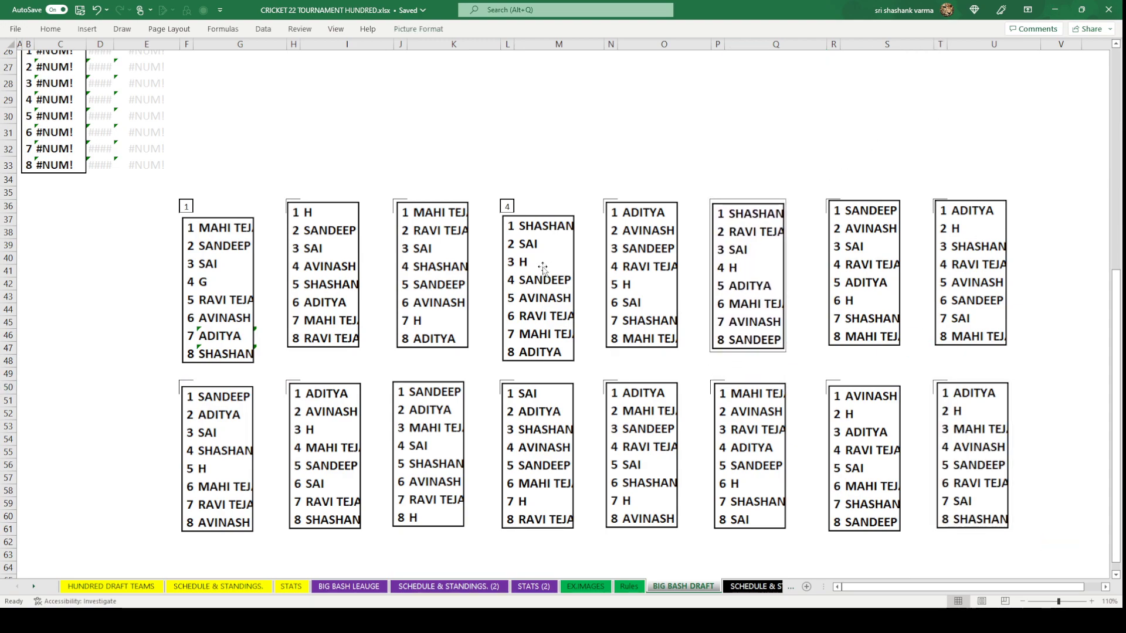
{"action": "left_click_drag", "start_coordinate": [540, 267], "coordinate": [540, 250]}
{"action": "scroll", "coordinate": [540, 250], "scroll_direction": "up", "scroll_amount": 8}
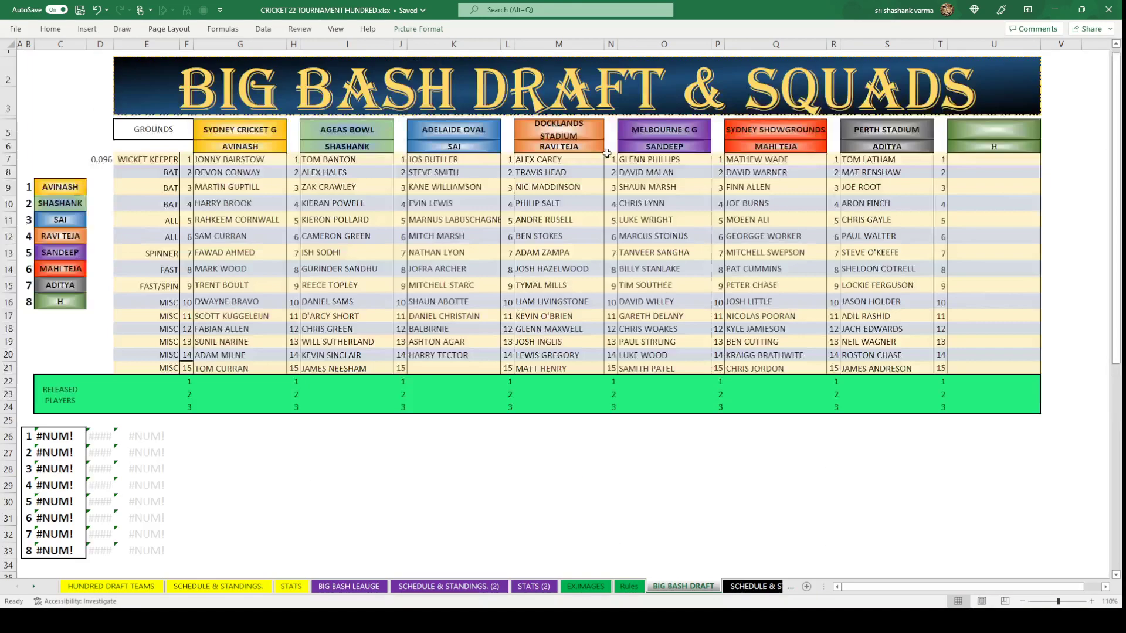
{"action": "double_click", "coordinate": [646, 369]}
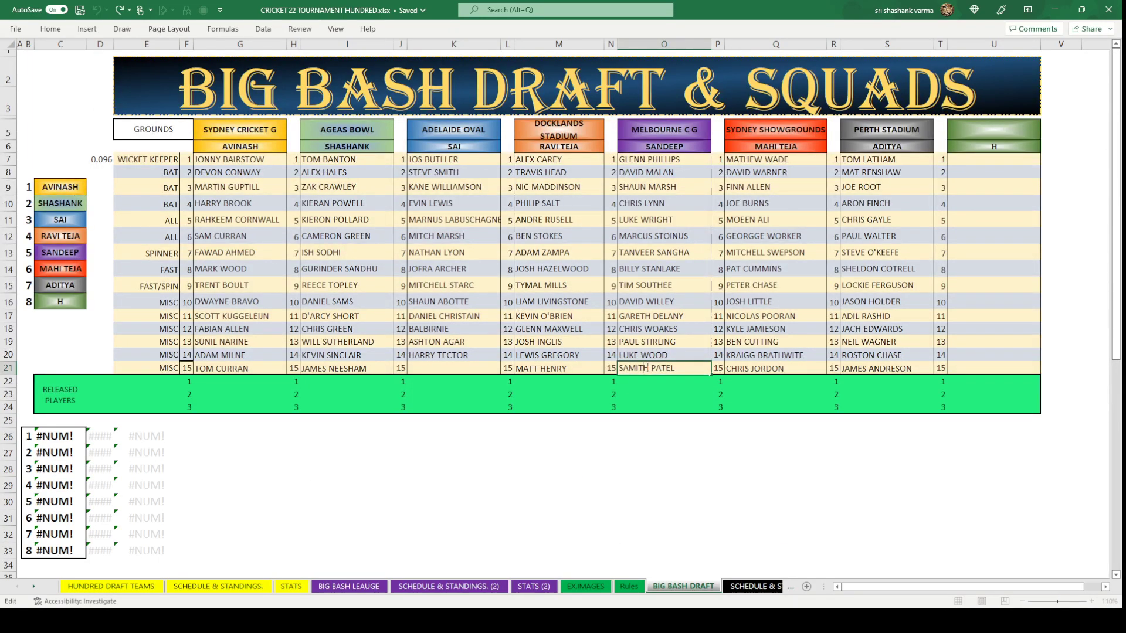
{"action": "key", "text": "BackSpace"}
{"action": "left_click", "coordinate": [690, 484]}
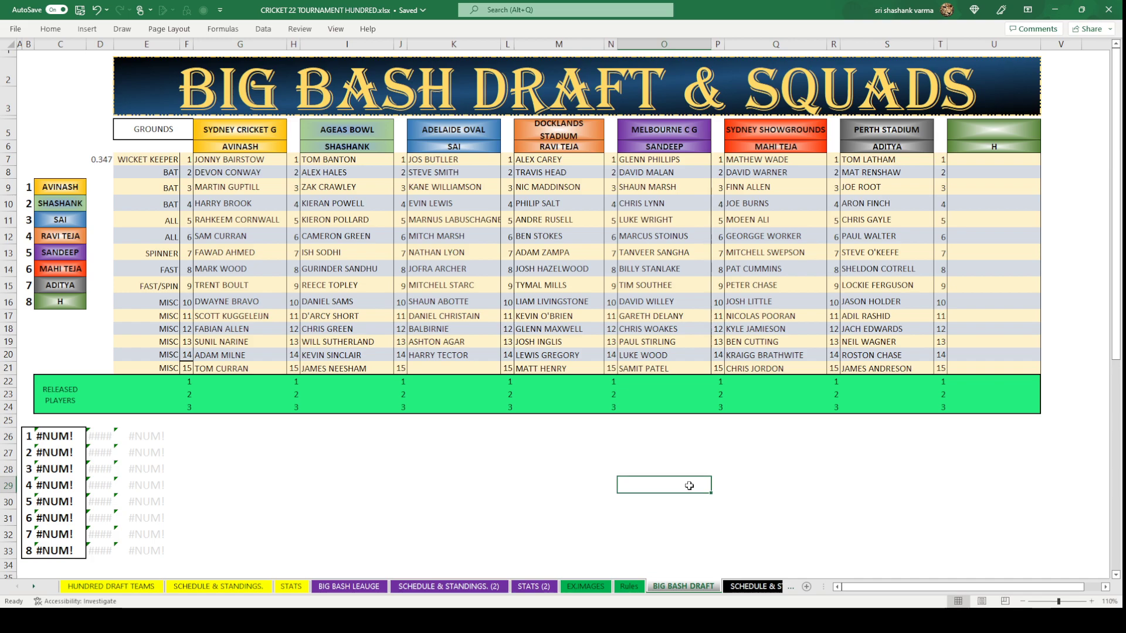
{"action": "left_click", "coordinate": [562, 515]}
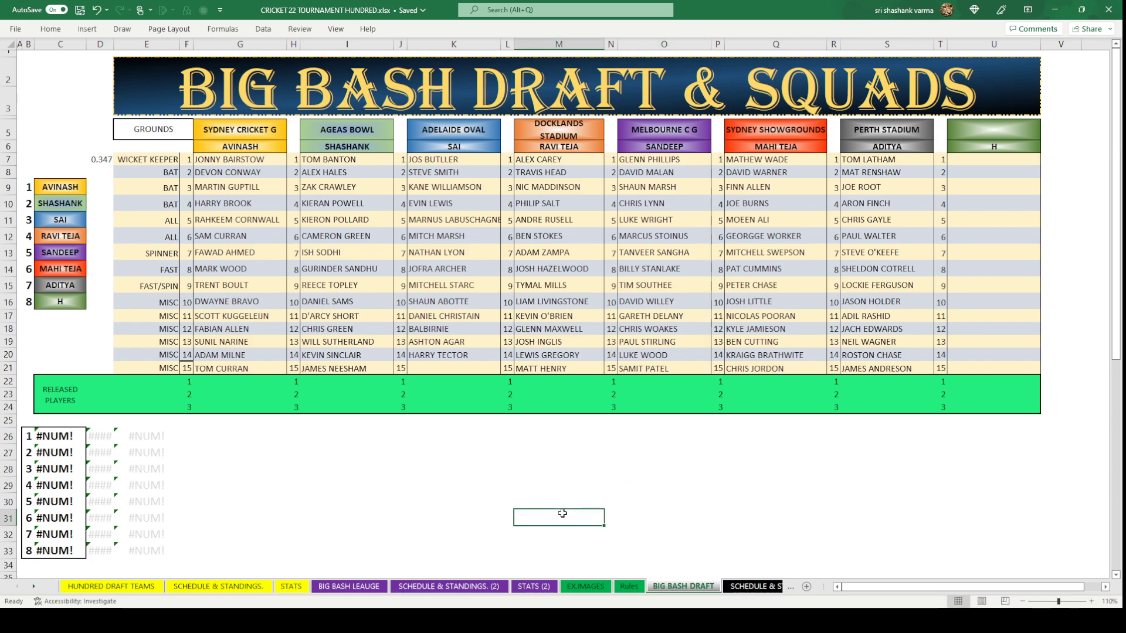
{"action": "left_click", "coordinate": [762, 587]}
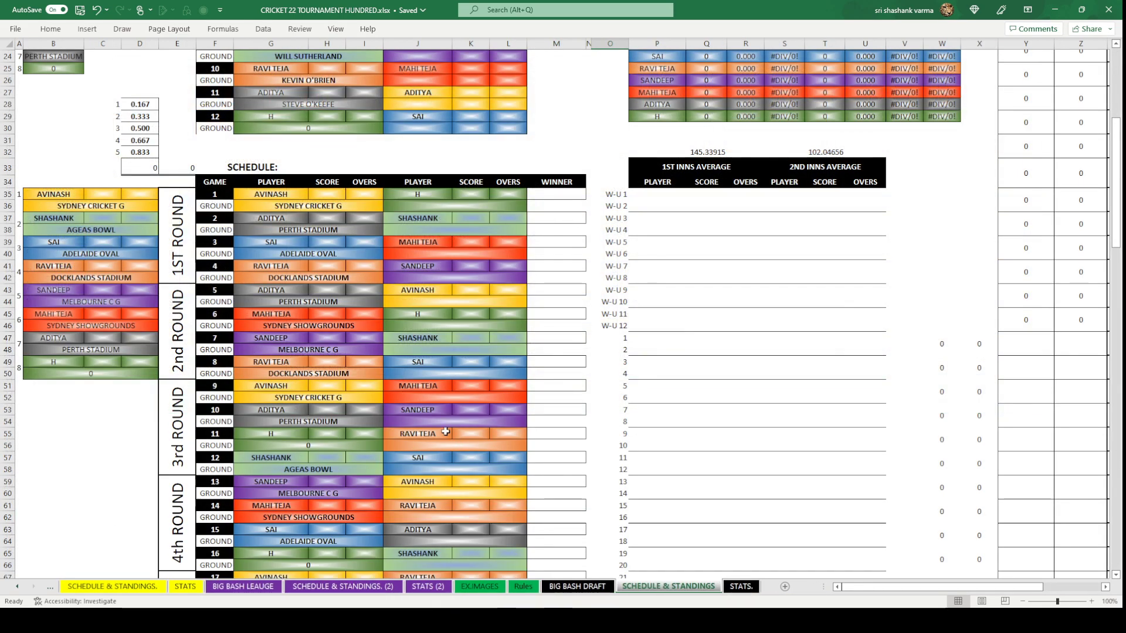
{"action": "scroll", "coordinate": [445, 432], "scroll_direction": "up", "scroll_amount": 7}
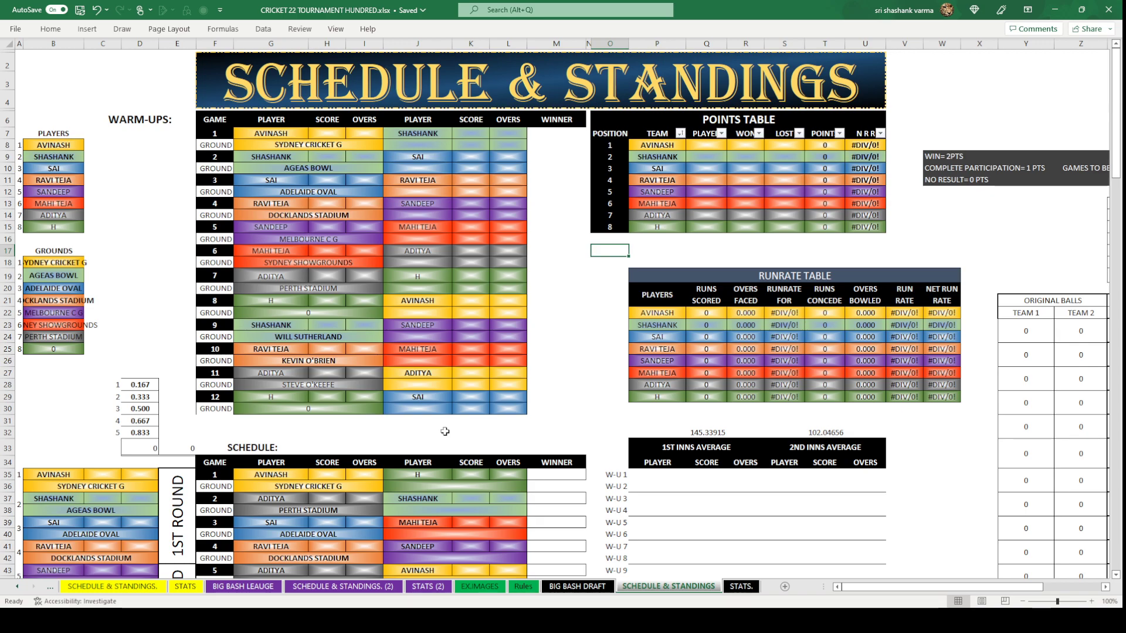
{"action": "scroll", "coordinate": [445, 432], "scroll_direction": "down", "scroll_amount": 8}
{"action": "scroll", "coordinate": [445, 432], "scroll_direction": "down", "scroll_amount": 20}
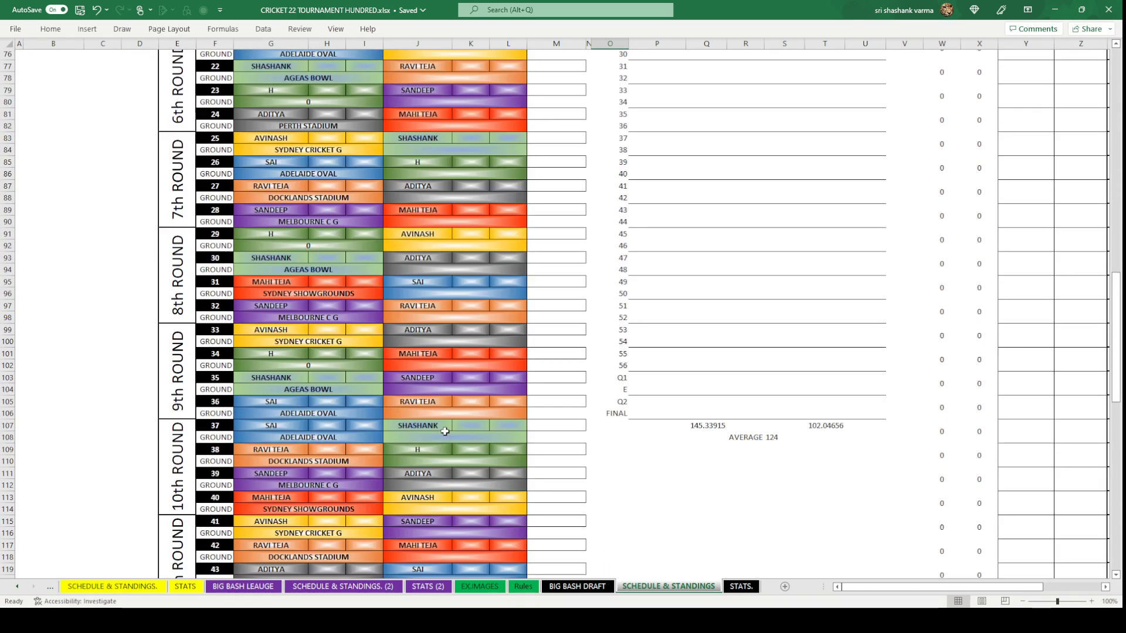
{"action": "scroll", "coordinate": [445, 432], "scroll_direction": "down", "scroll_amount": 6}
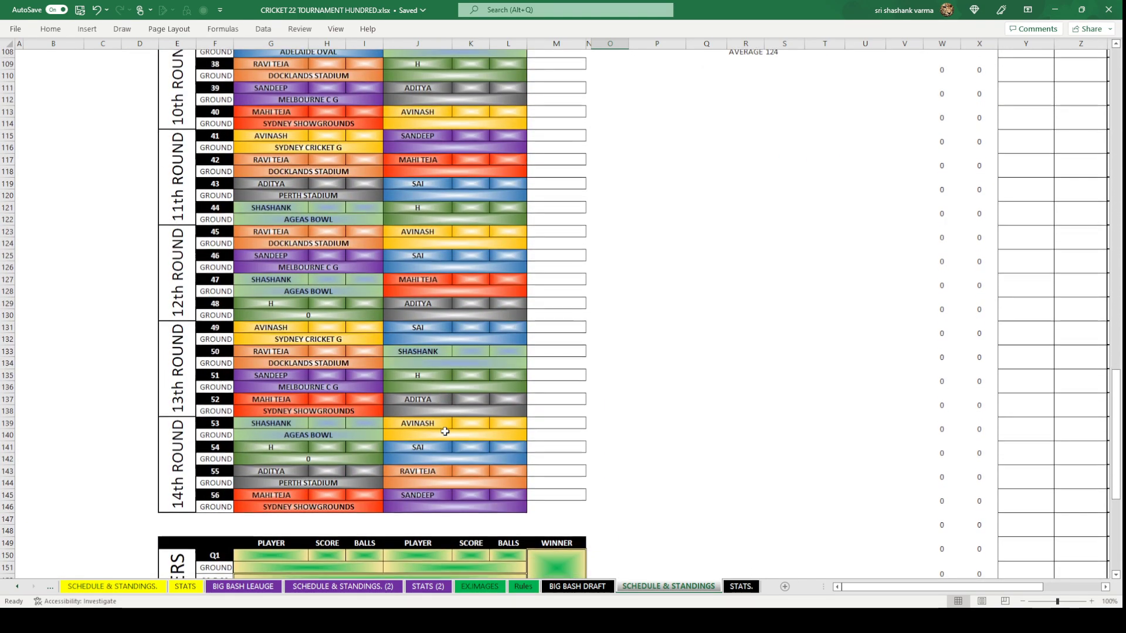
{"action": "scroll", "coordinate": [445, 432], "scroll_direction": "down", "scroll_amount": 3}
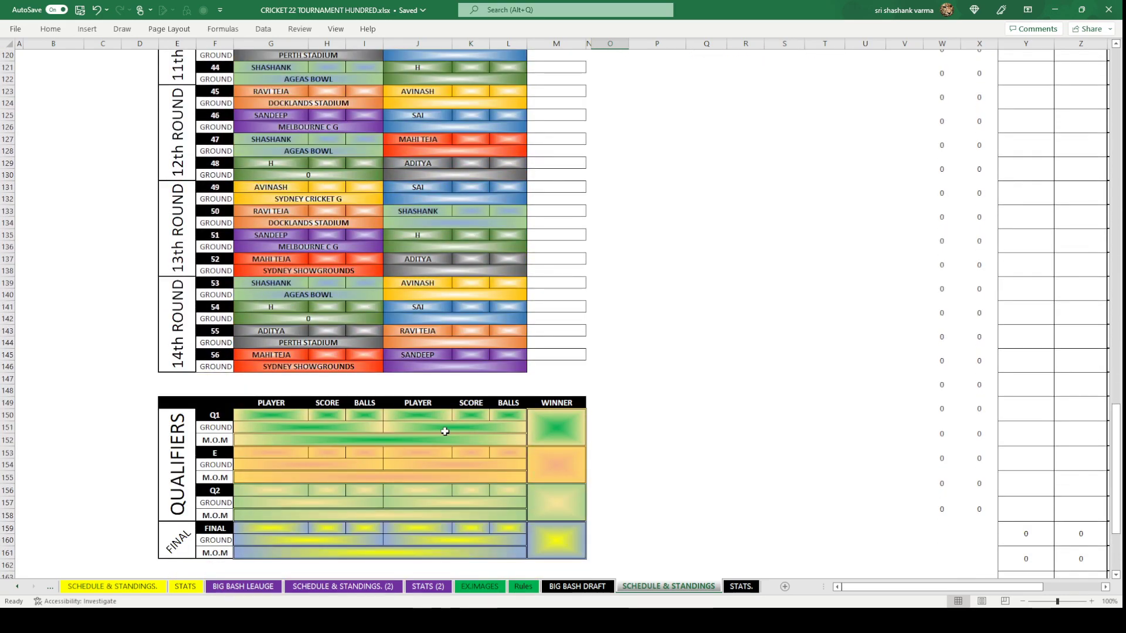
{"action": "scroll", "coordinate": [445, 431], "scroll_direction": "up", "scroll_amount": 12}
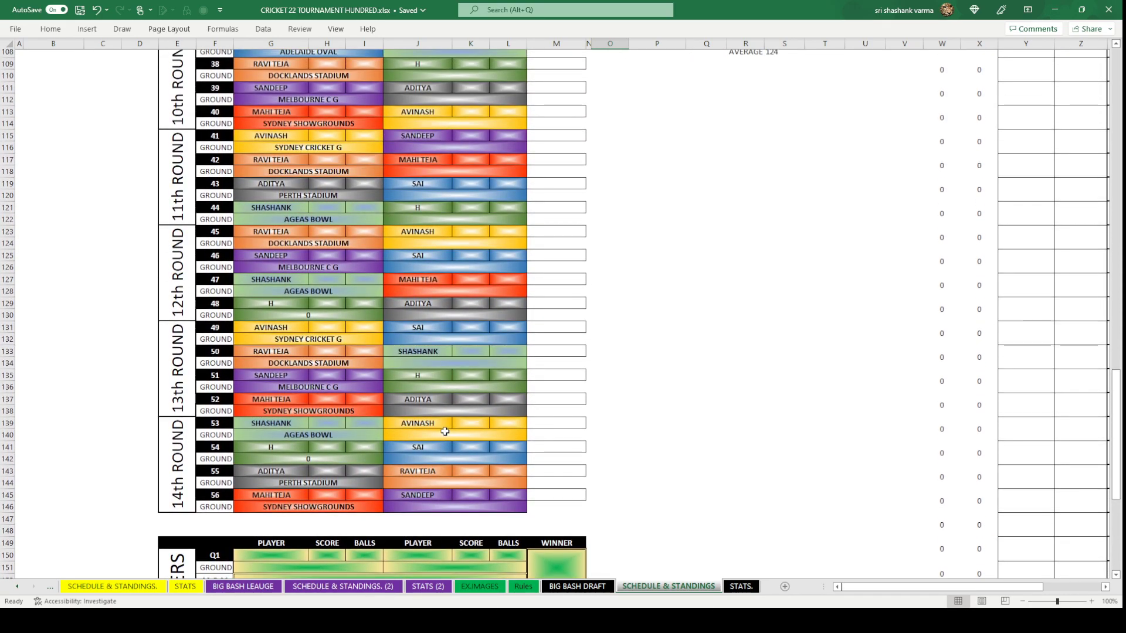
{"action": "scroll", "coordinate": [445, 432], "scroll_direction": "up", "scroll_amount": 20}
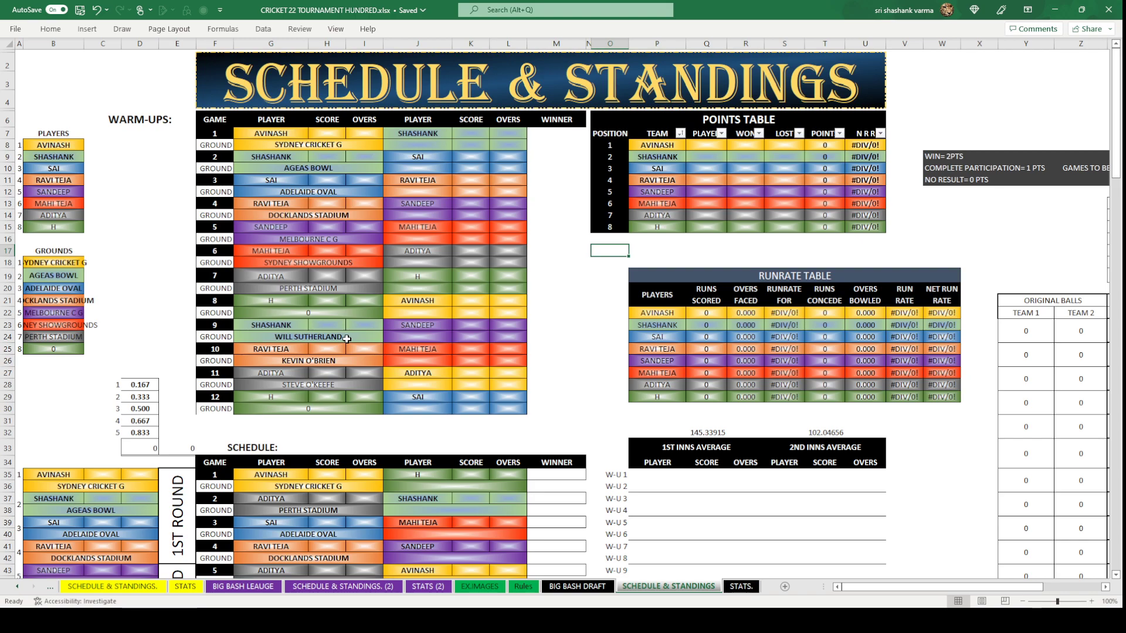
{"action": "left_click", "coordinate": [347, 338]}
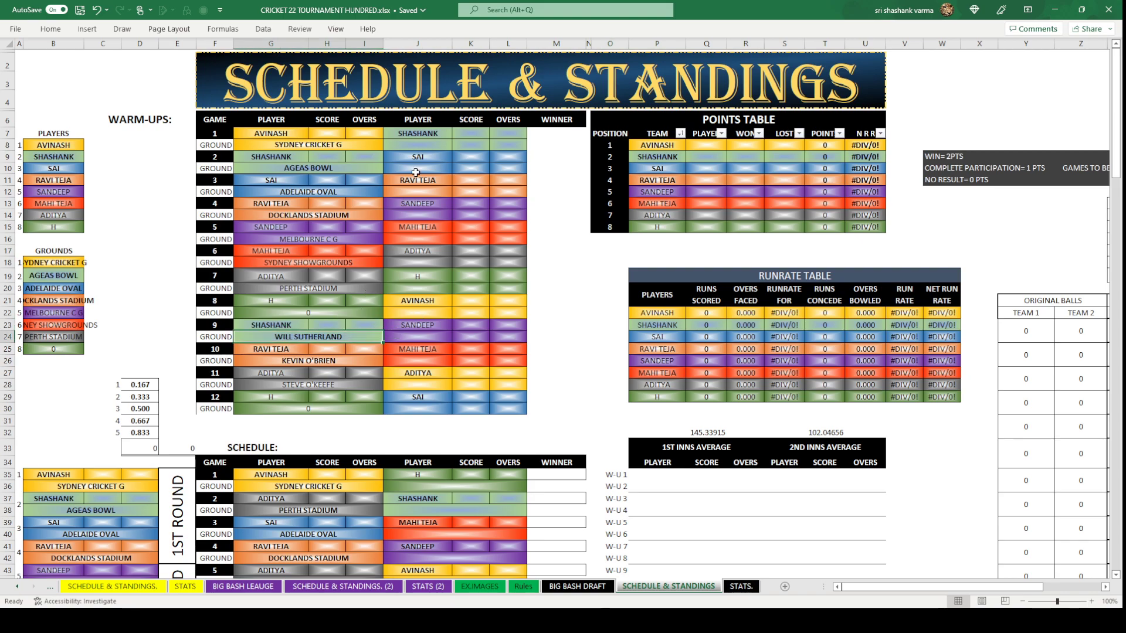
Return to the BIG BASH DRAFT sheet, check the draft-order boxes, and select Adelaide Oval's empty K21.
{"action": "left_click", "coordinate": [577, 587]}
{"action": "left_click", "coordinate": [626, 449]}
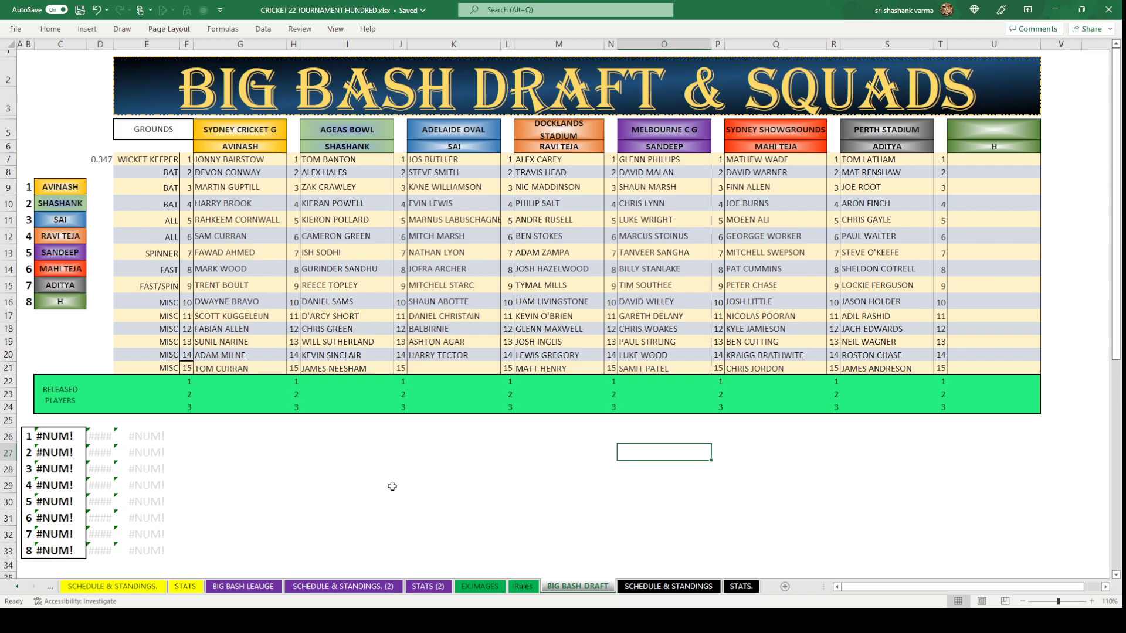
{"action": "scroll", "coordinate": [393, 486], "scroll_direction": "down", "scroll_amount": 1}
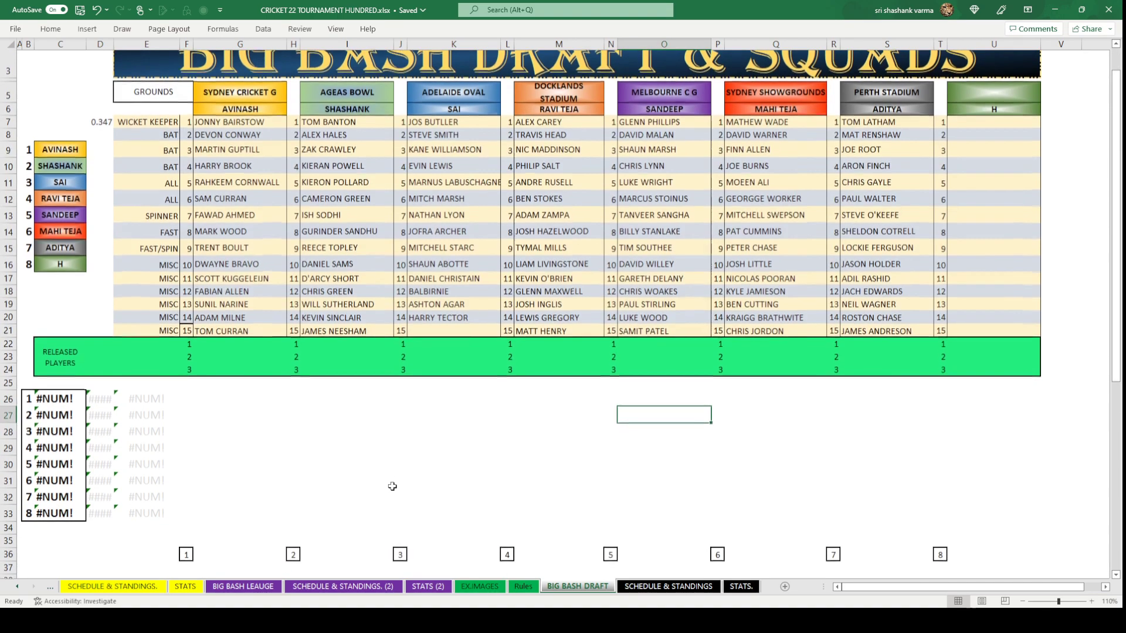
{"action": "scroll", "coordinate": [392, 486], "scroll_direction": "up", "scroll_amount": 1}
{"action": "scroll", "coordinate": [393, 486], "scroll_direction": "down", "scroll_amount": 2}
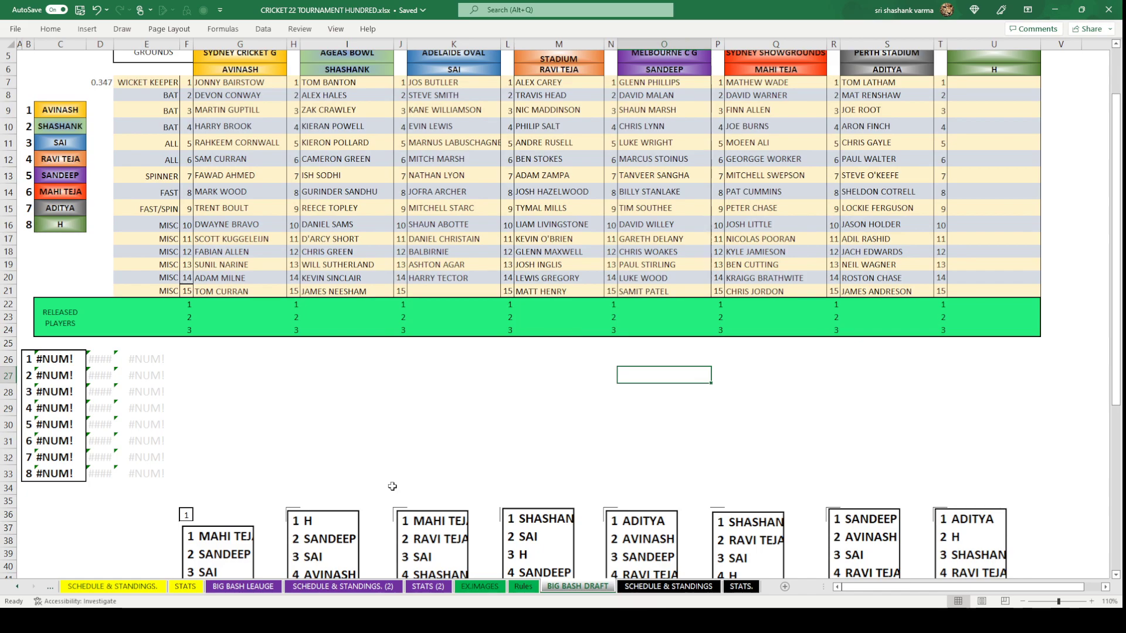
{"action": "scroll", "coordinate": [392, 486], "scroll_direction": "up", "scroll_amount": 2}
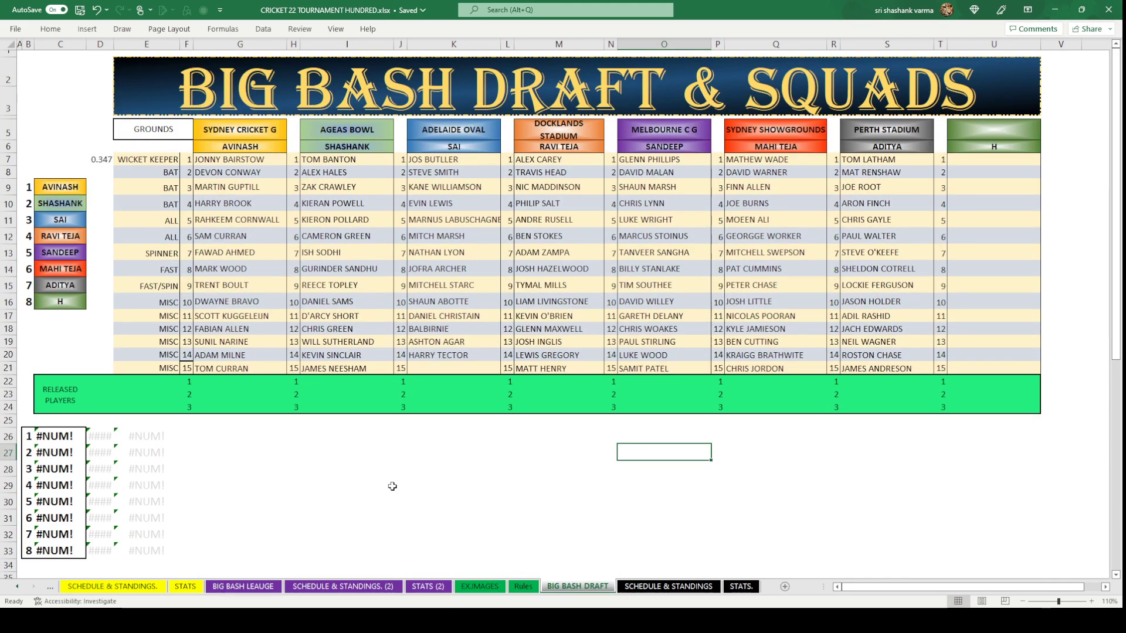
{"action": "left_click", "coordinate": [453, 365]}
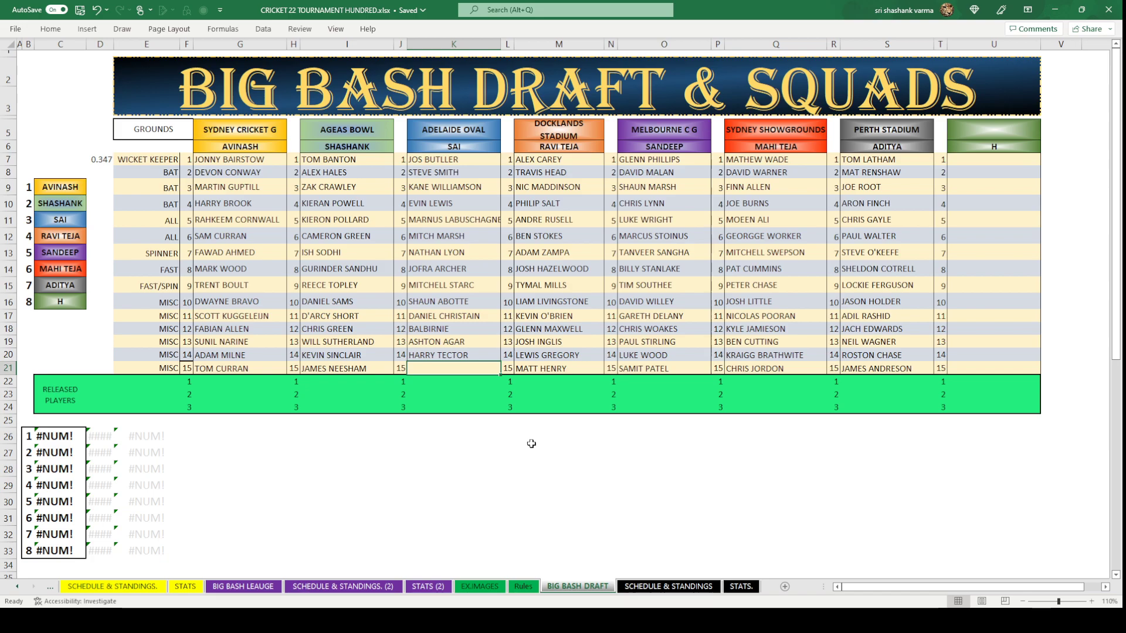
{"action": "left_click", "coordinate": [232, 587]}
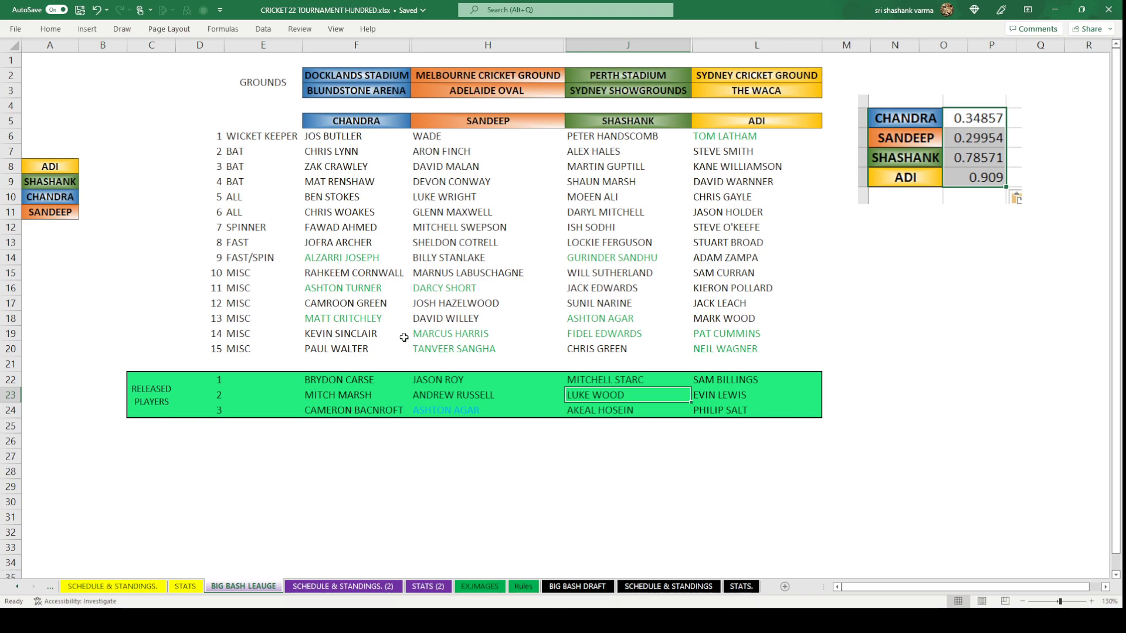
{"action": "left_click", "coordinate": [577, 587]}
{"action": "left_click", "coordinate": [462, 462]}
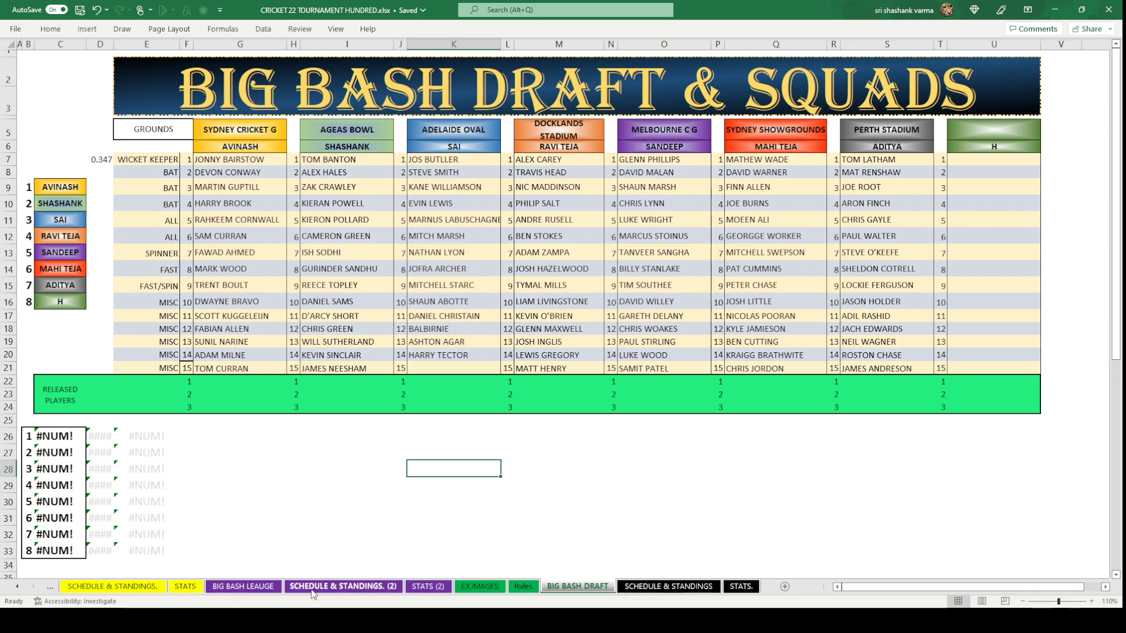
{"action": "left_click", "coordinate": [243, 586]}
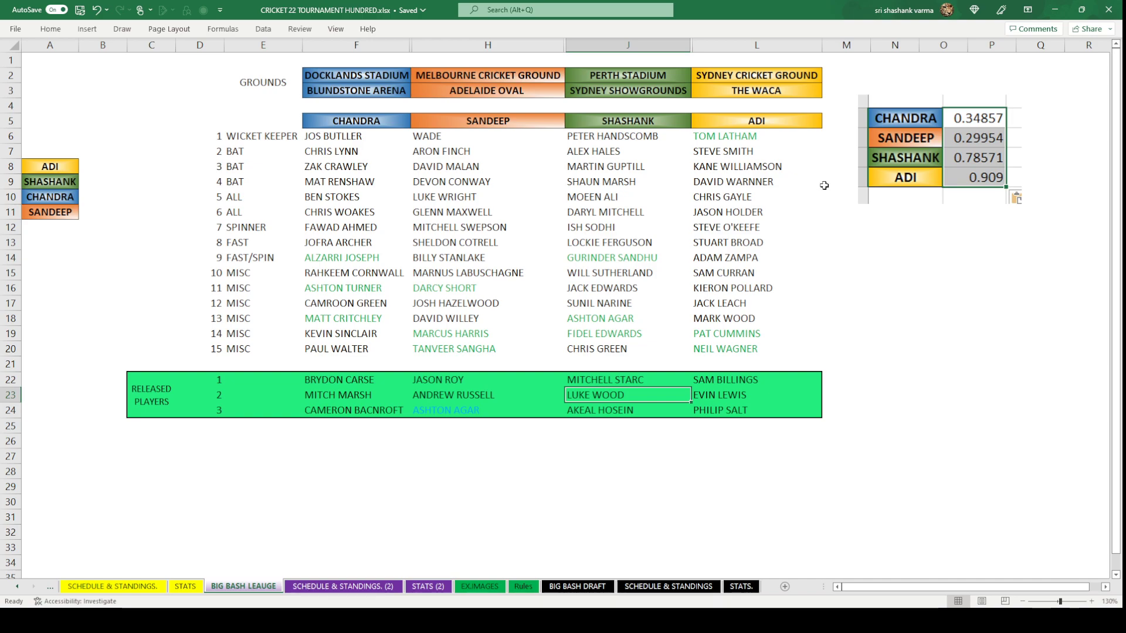
{"action": "left_click", "coordinate": [907, 314]}
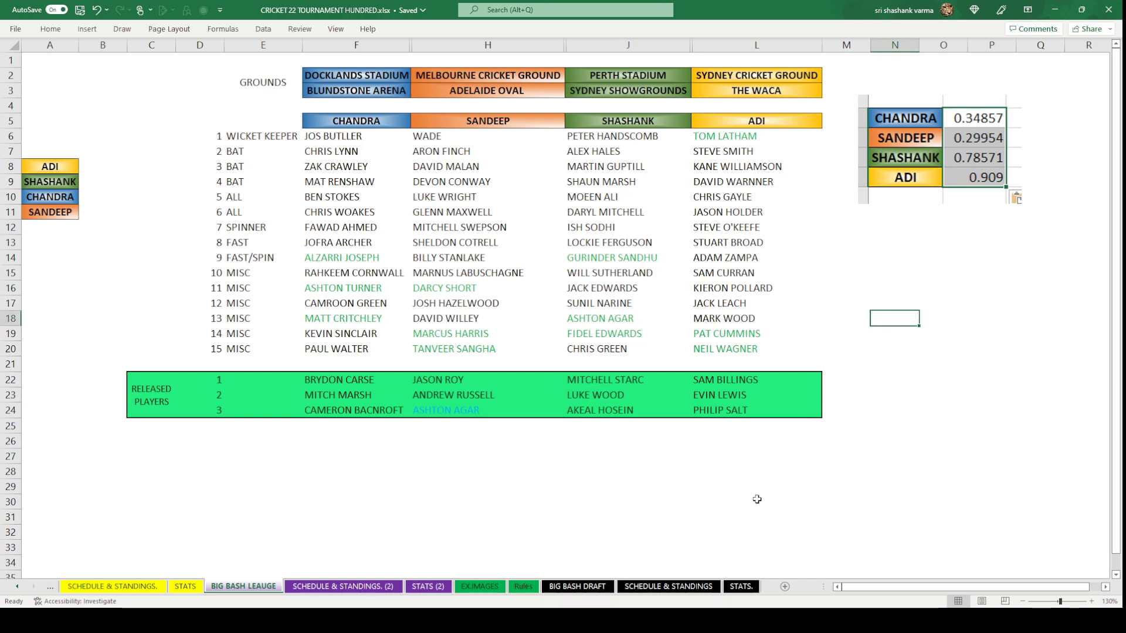
{"action": "left_click", "coordinate": [577, 588]}
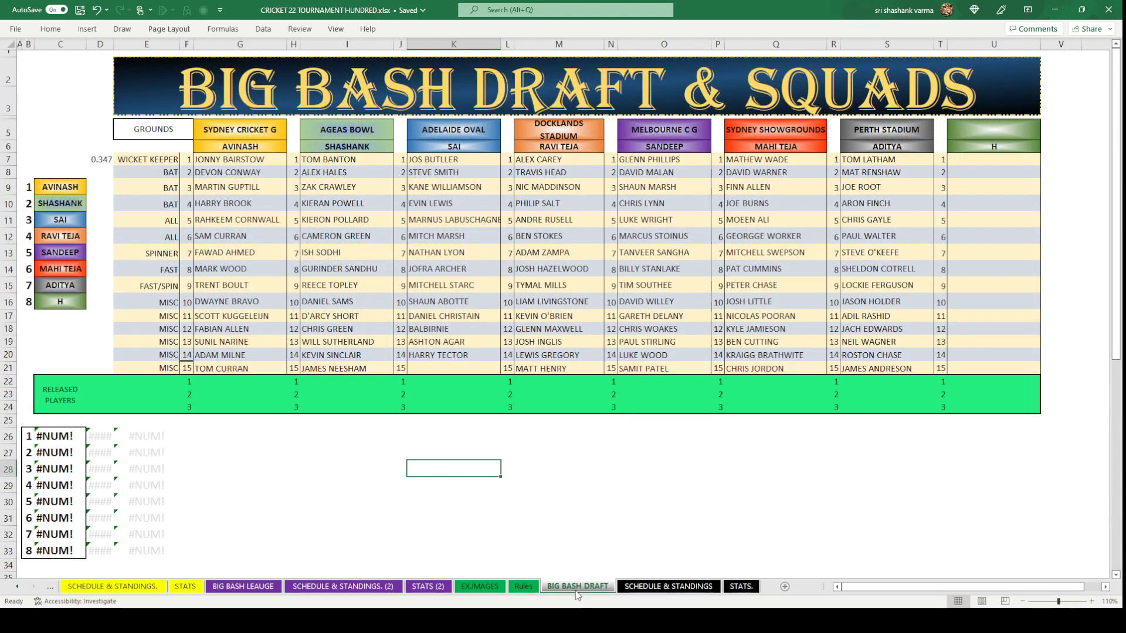
Start a list in K26 with TURNER and ROY beneath it.
{"action": "left_click", "coordinate": [444, 437]}
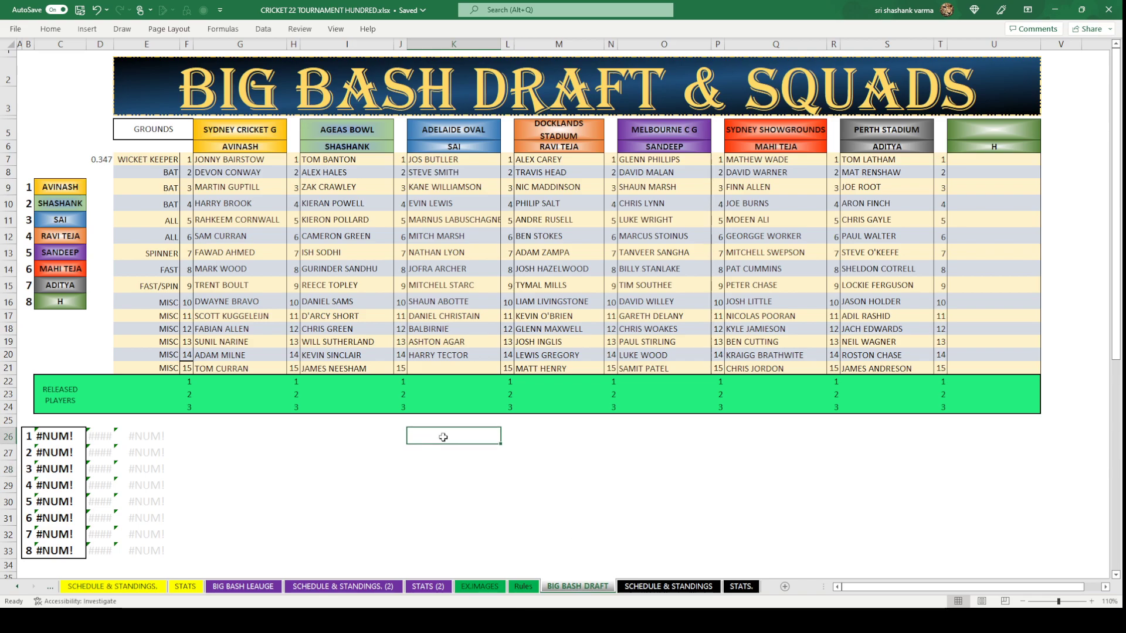
{"action": "type", "text": "TURNER"}
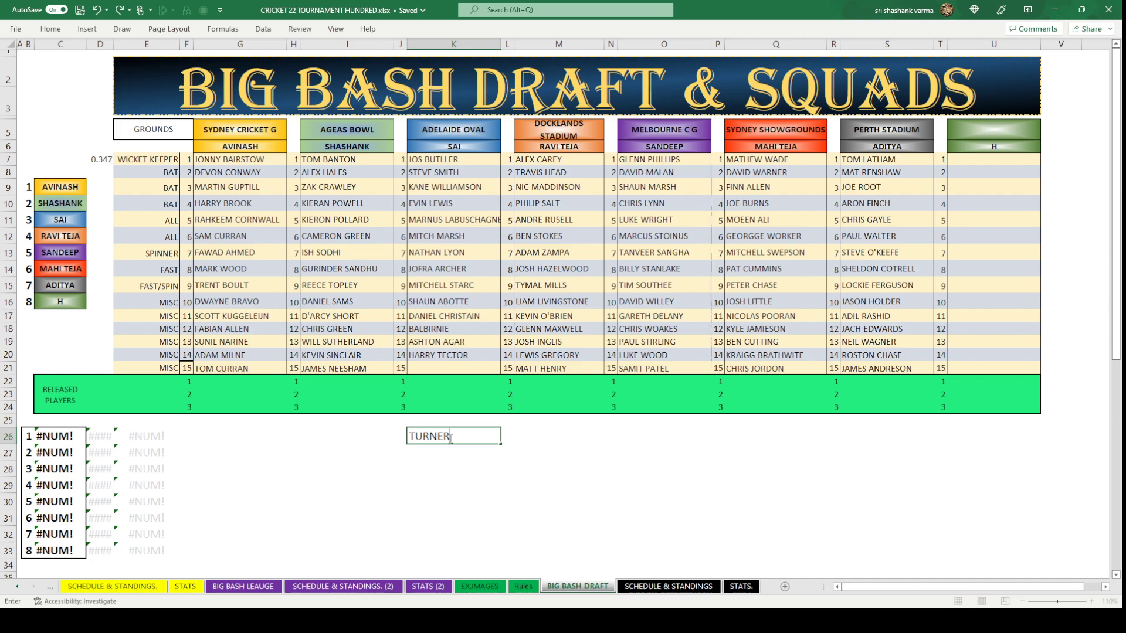
{"action": "left_click", "coordinate": [456, 457]}
{"action": "type", "text": "ROY"}
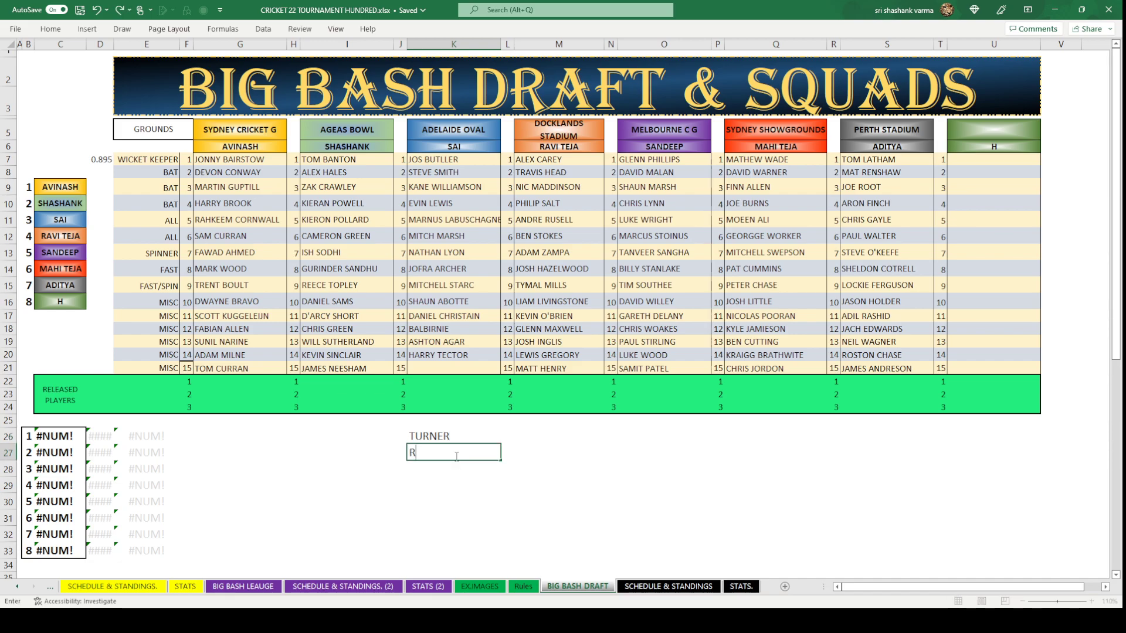
{"action": "left_click", "coordinate": [460, 470]}
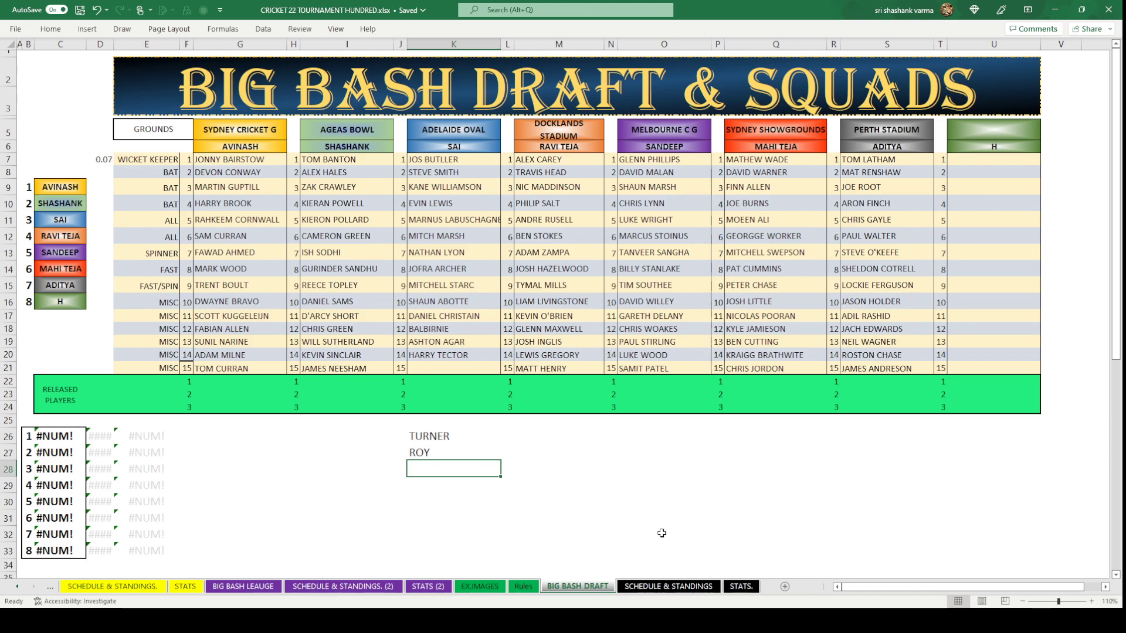
After checking the league squads sheet, add BILLING in K28 below ROY.
{"action": "left_click", "coordinate": [244, 586]}
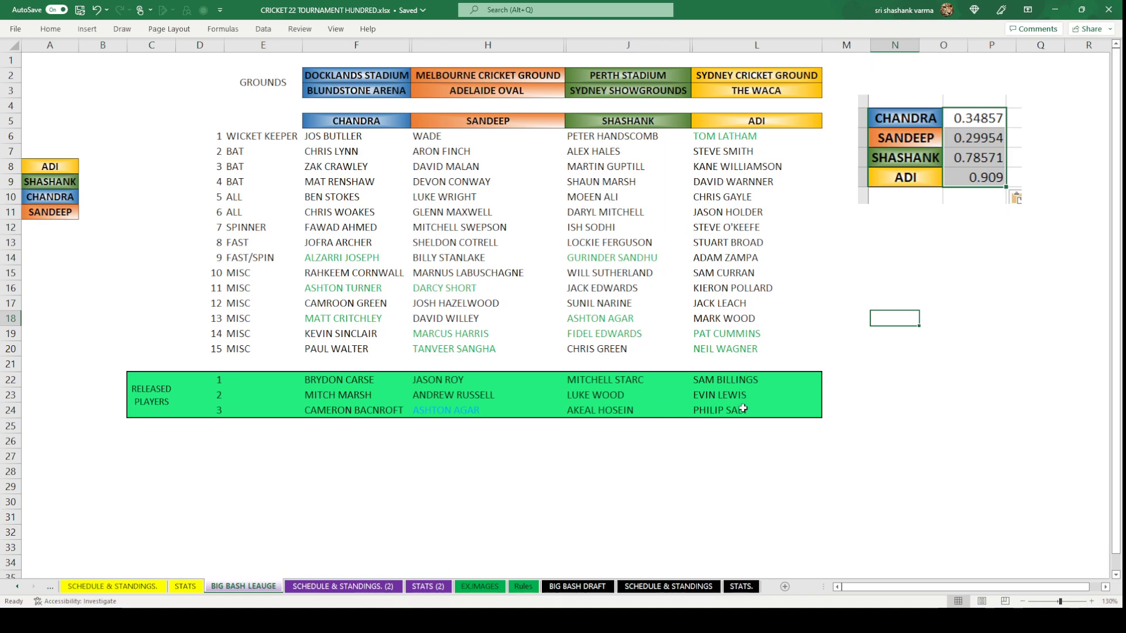
{"action": "left_click", "coordinate": [578, 587]}
{"action": "type", "text": "B"}
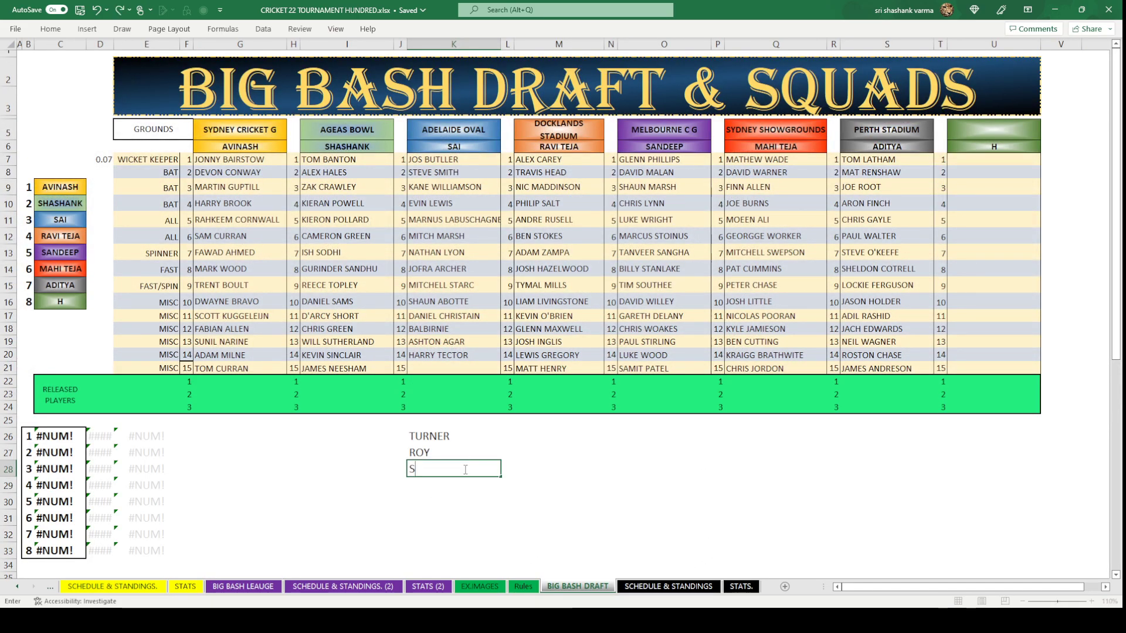
{"action": "type", "text": "I"}
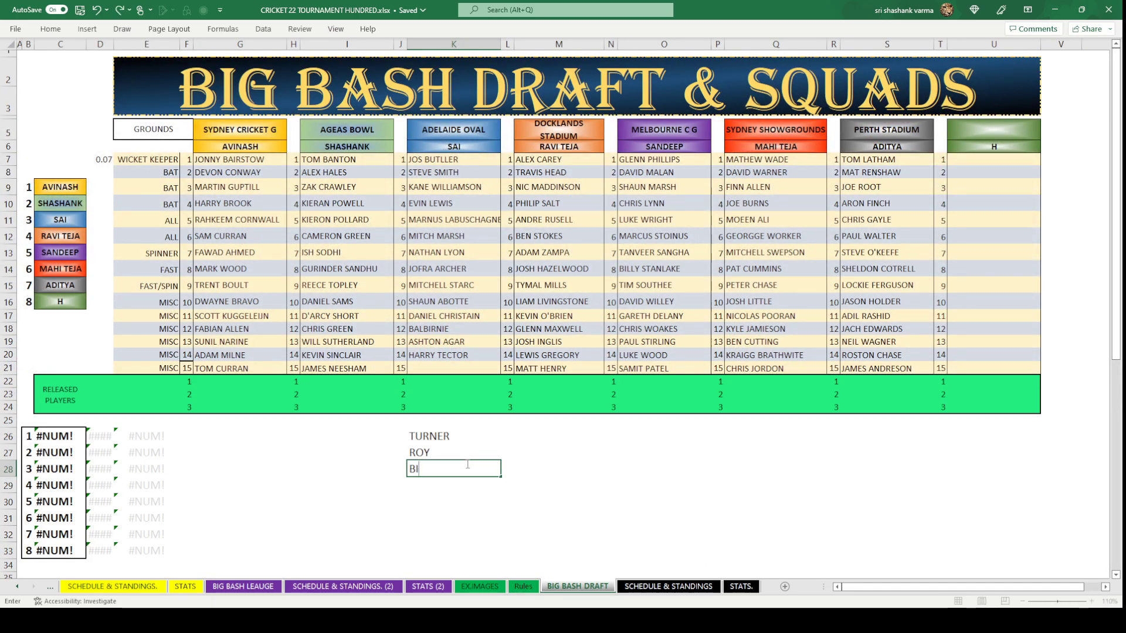
{"action": "type", "text": "LLING"}
{"action": "left_click", "coordinate": [425, 489]}
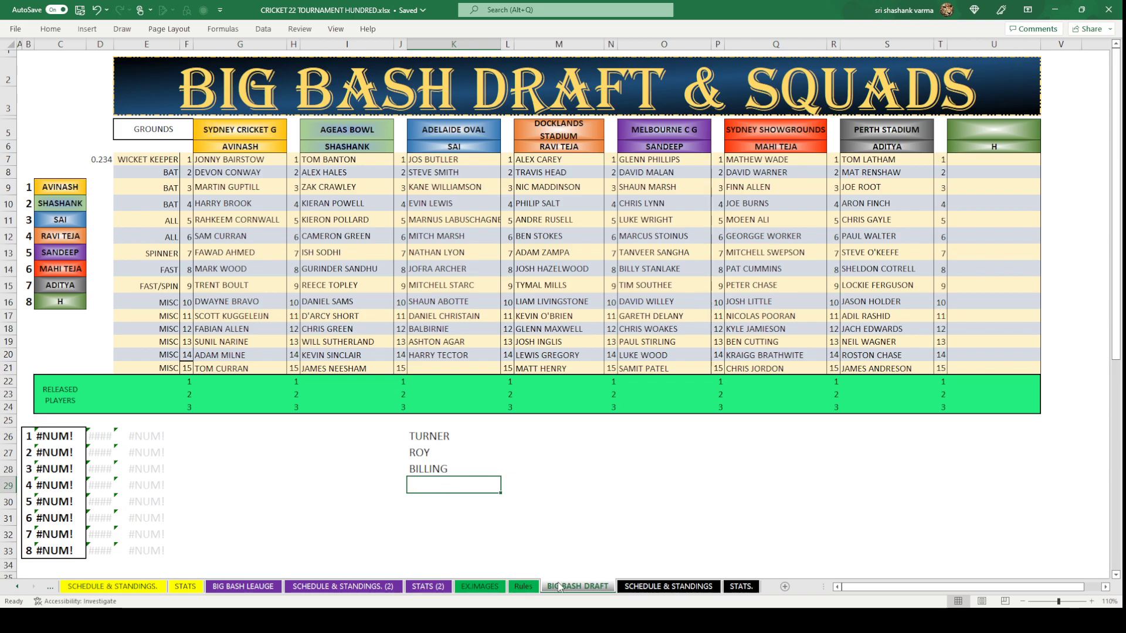
{"action": "left_click", "coordinate": [224, 588]}
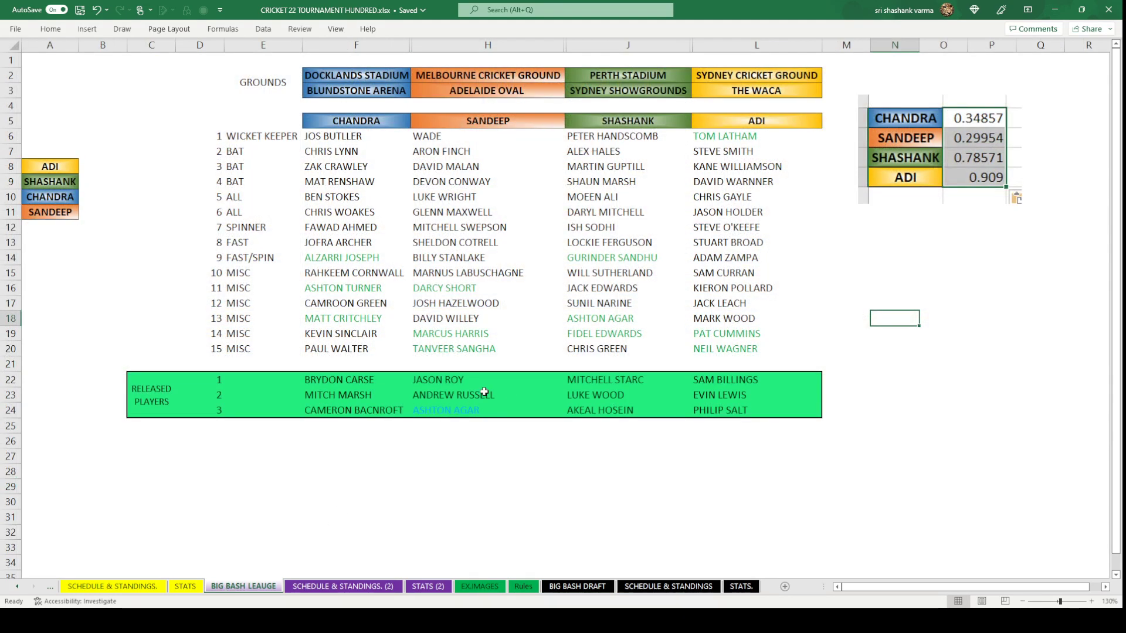
Copy MARCUS HARRIS from the league sheet into K29 below BILLING.
{"action": "left_click", "coordinate": [472, 334]}
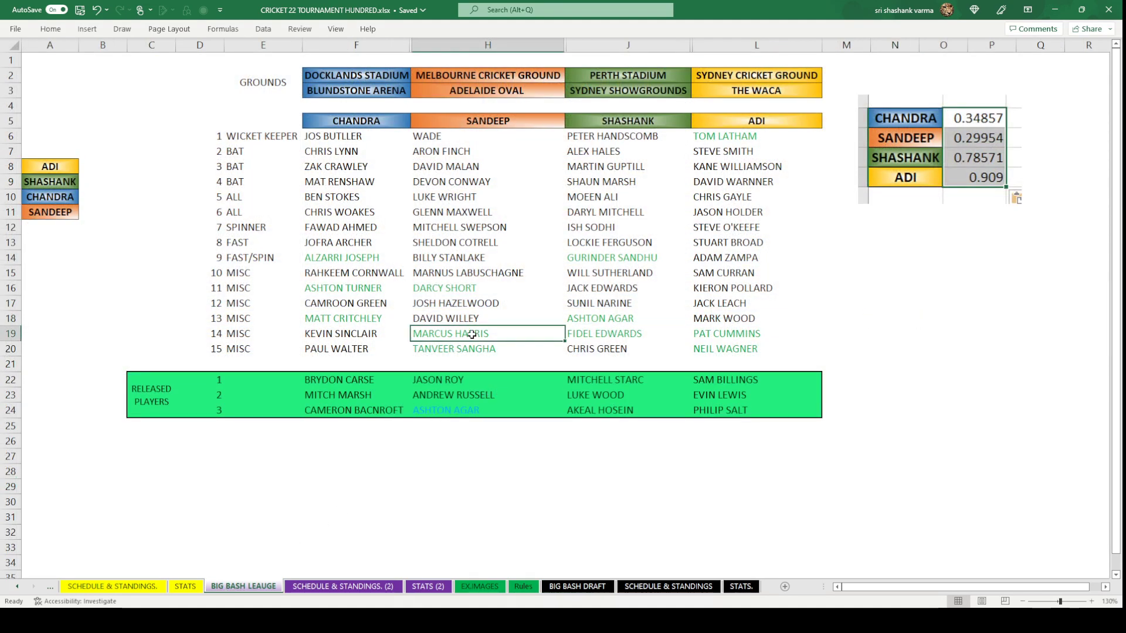
{"action": "key", "text": "ctrl+c"}
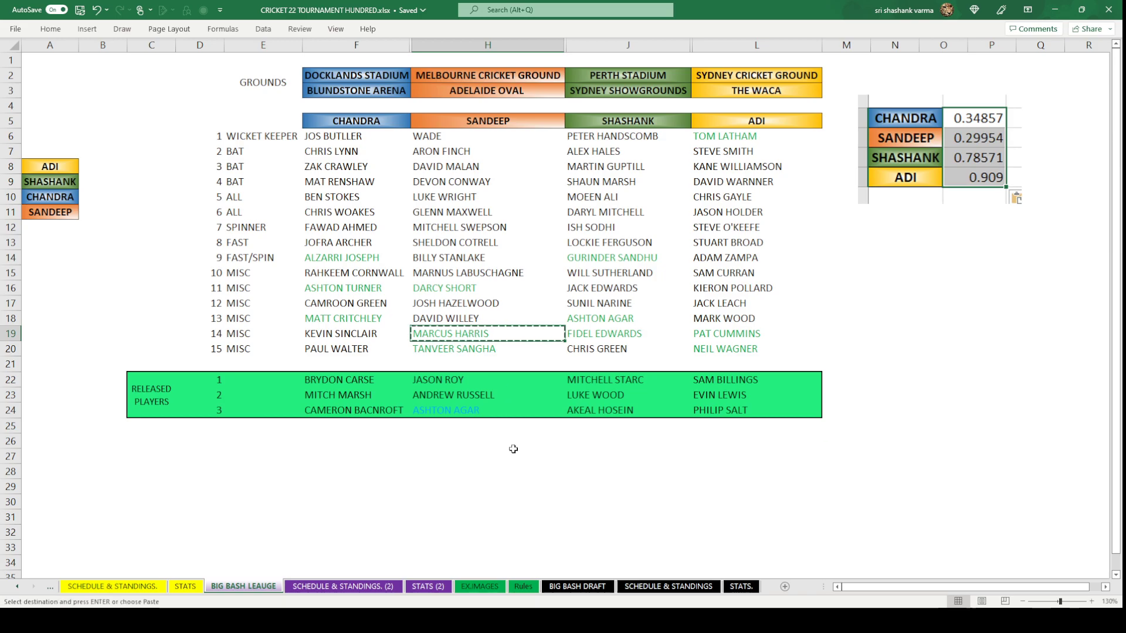
{"action": "left_click", "coordinate": [606, 588]}
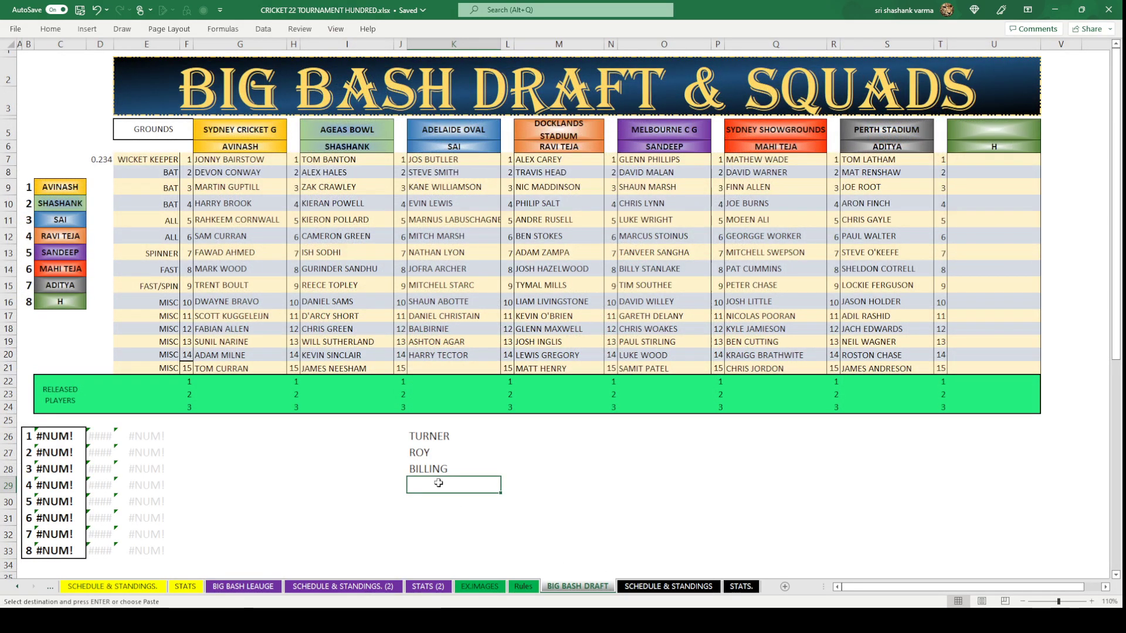
{"action": "key", "text": "ctrl+v"}
{"action": "left_click", "coordinate": [621, 516]}
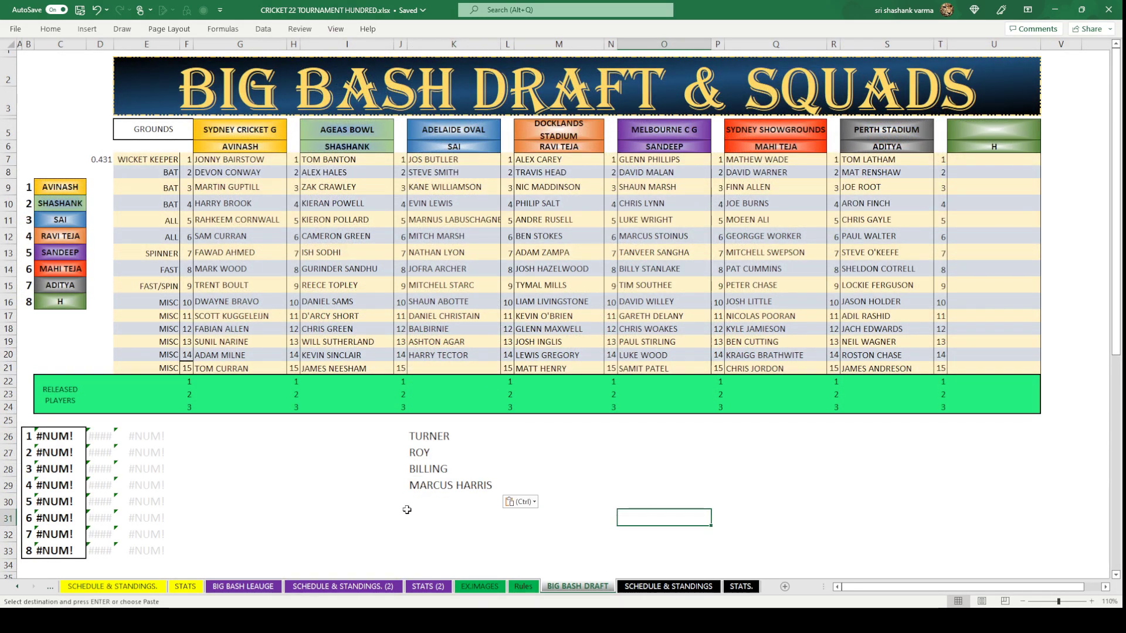
{"action": "left_click", "coordinate": [427, 497]}
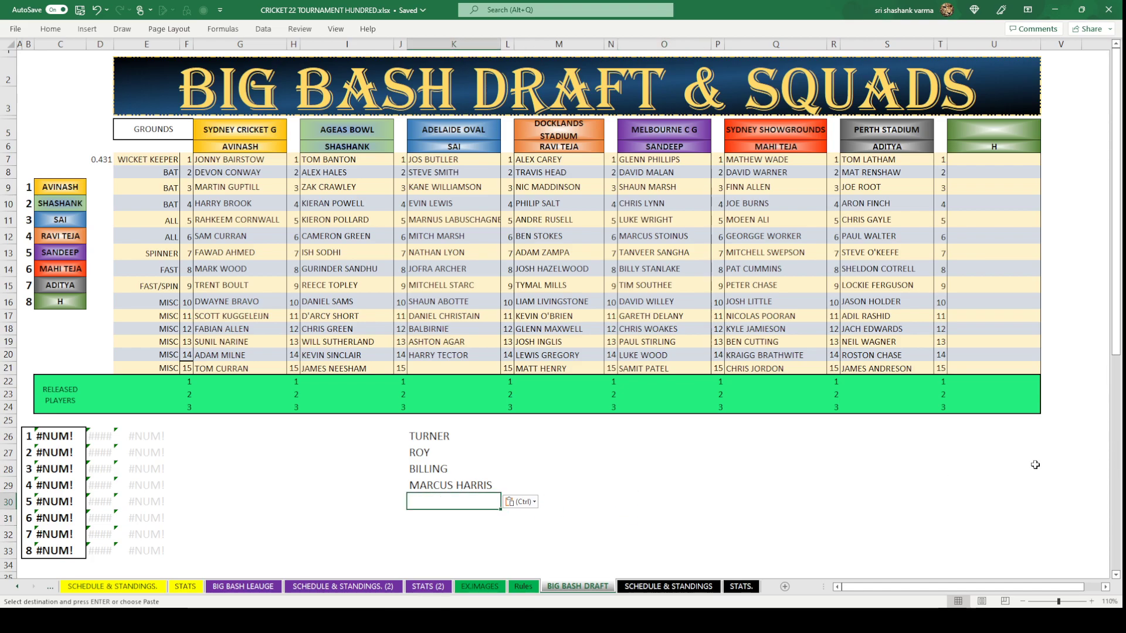
Copy released player CAMERON BACNROFT into K30, then select all five candidate names.
{"action": "left_click", "coordinate": [242, 586]}
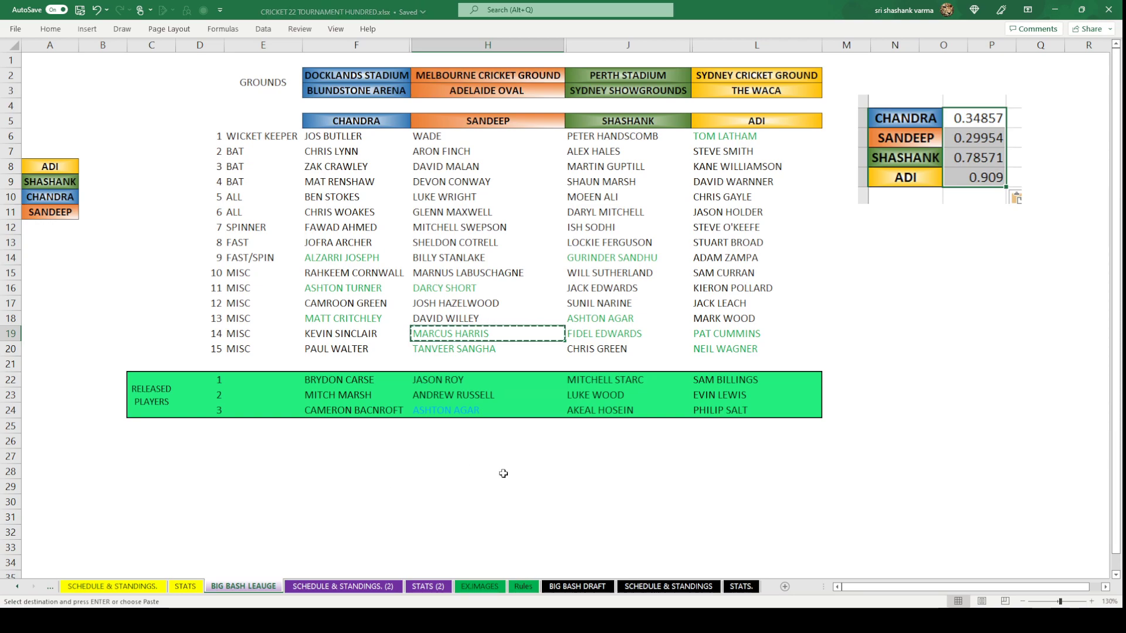
{"action": "left_click", "coordinate": [379, 410]}
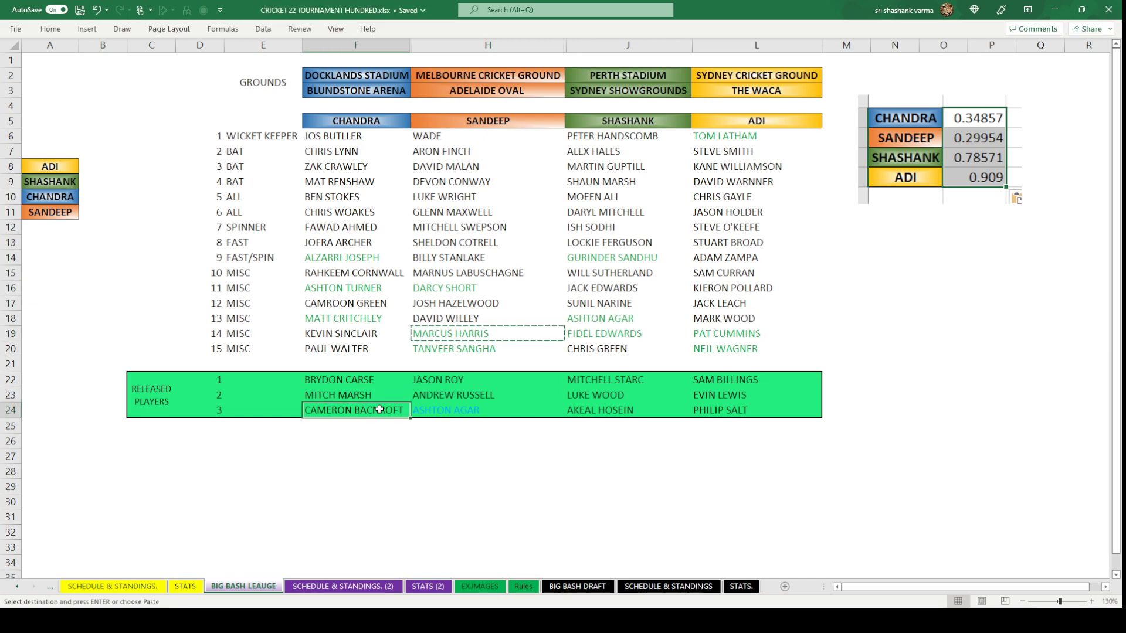
{"action": "key", "text": "ctrl+c"}
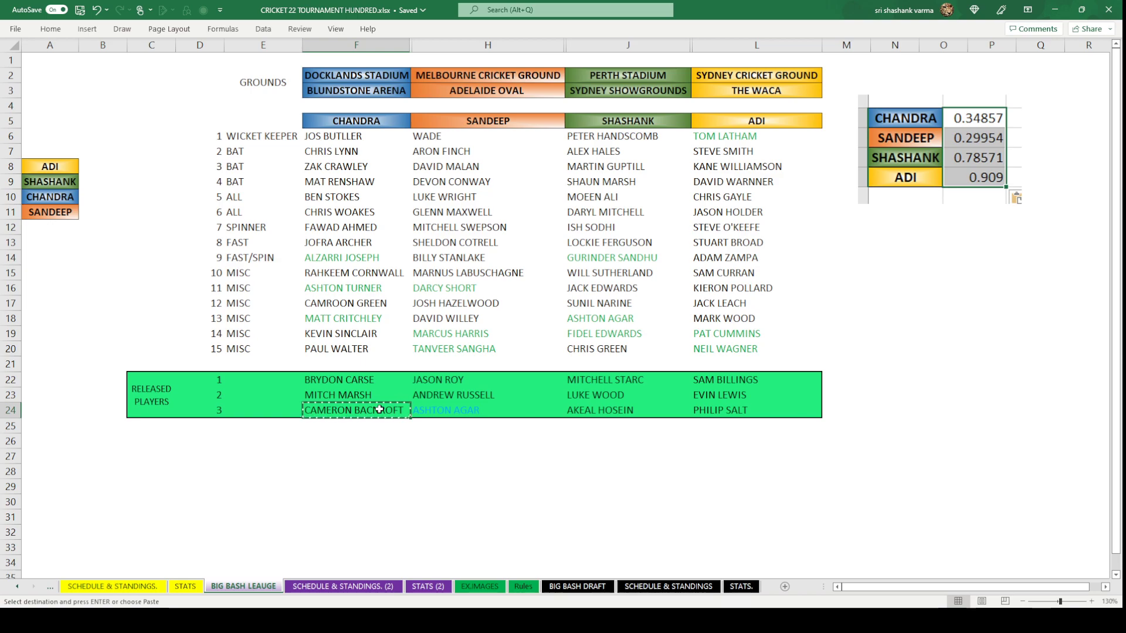
{"action": "left_click", "coordinate": [367, 318]}
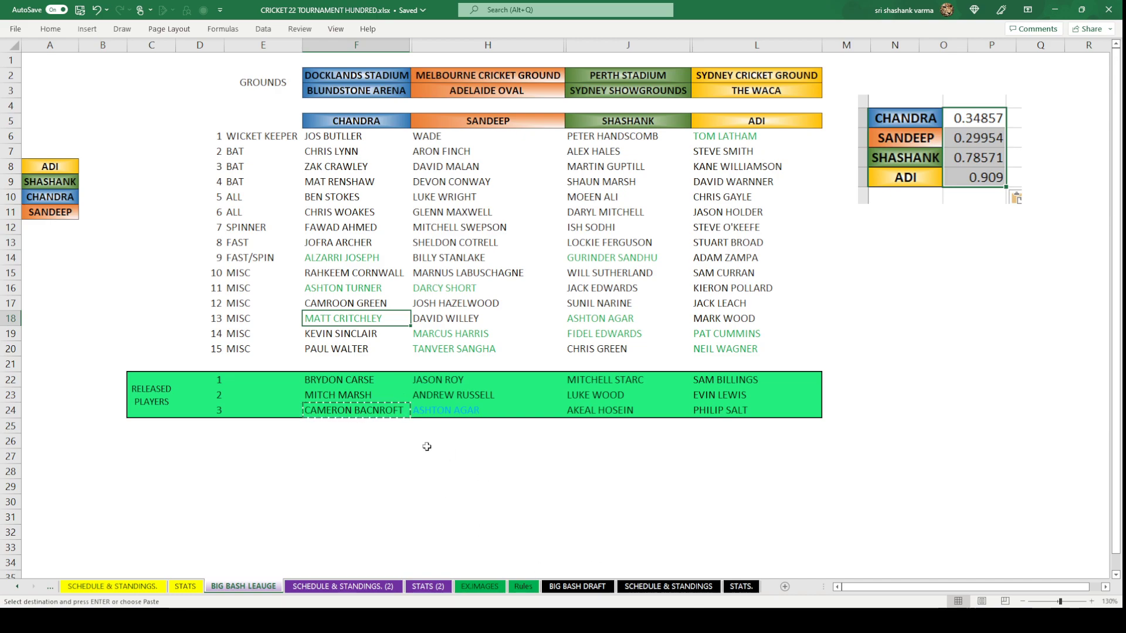
{"action": "left_click", "coordinate": [355, 410]}
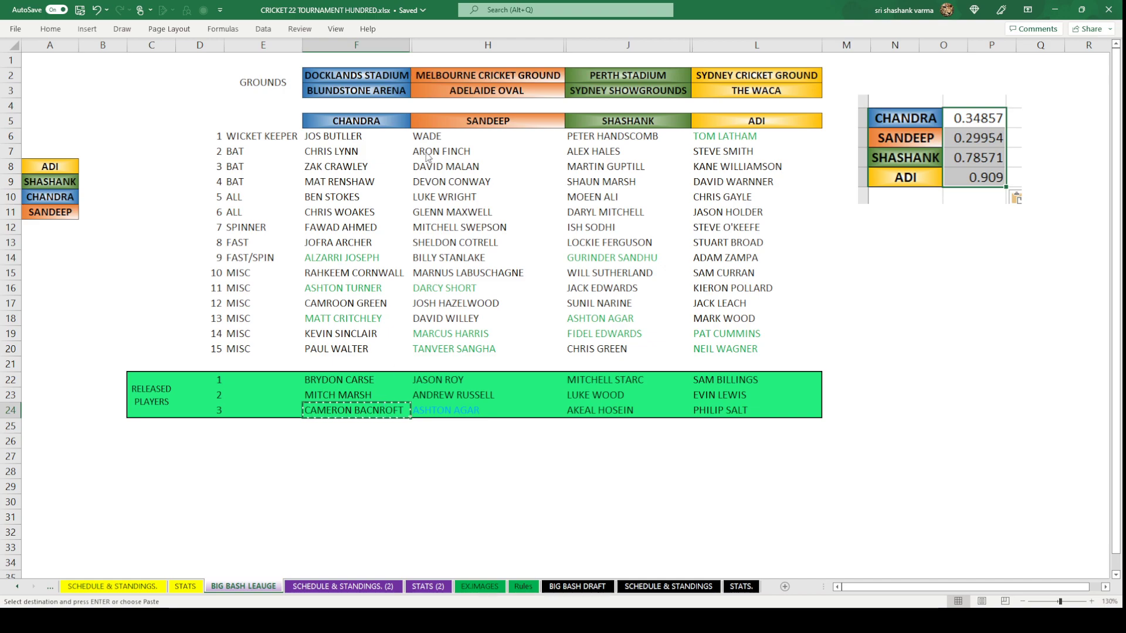
{"action": "left_click", "coordinate": [578, 586]}
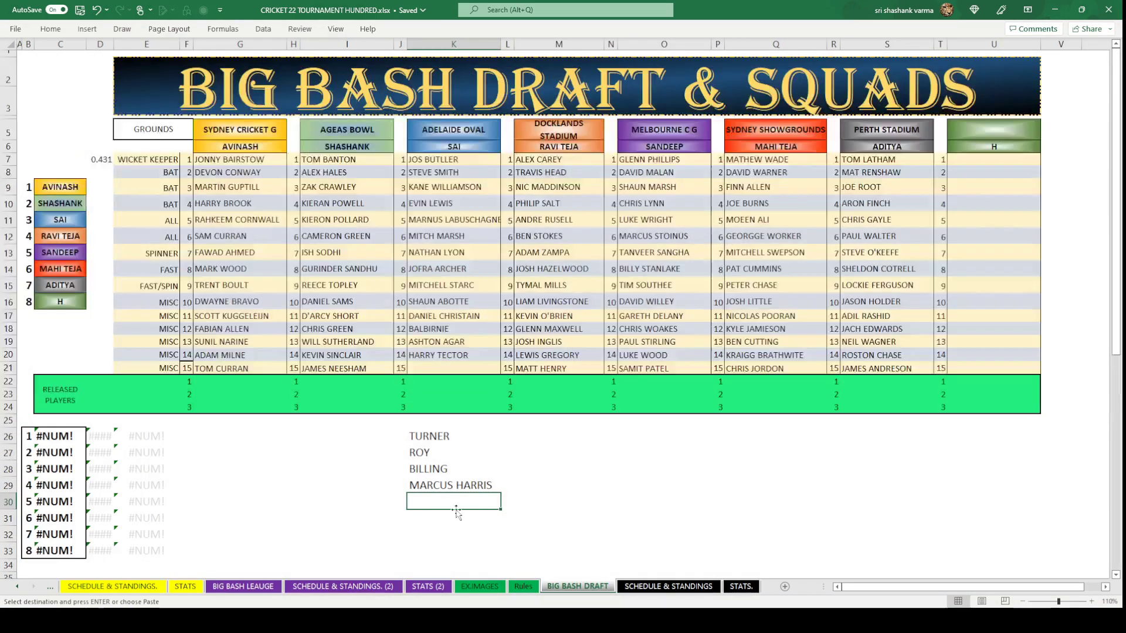
{"action": "key", "text": "ctrl+v"}
{"action": "left_click", "coordinate": [663, 517]}
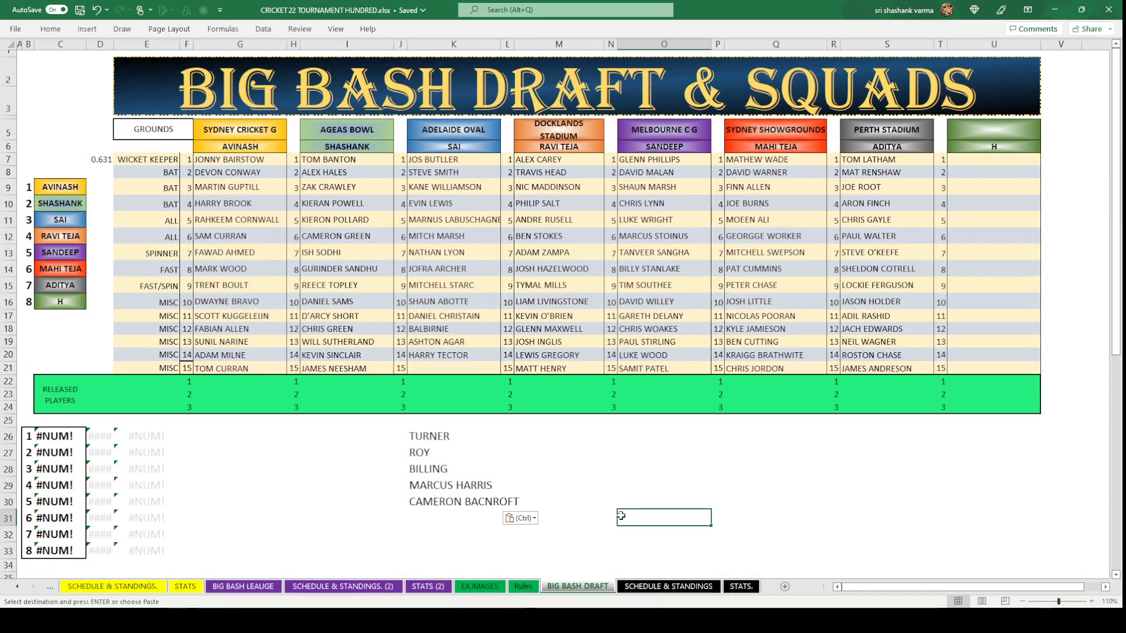
{"action": "left_click_drag", "start_coordinate": [437, 430], "coordinate": [438, 506]}
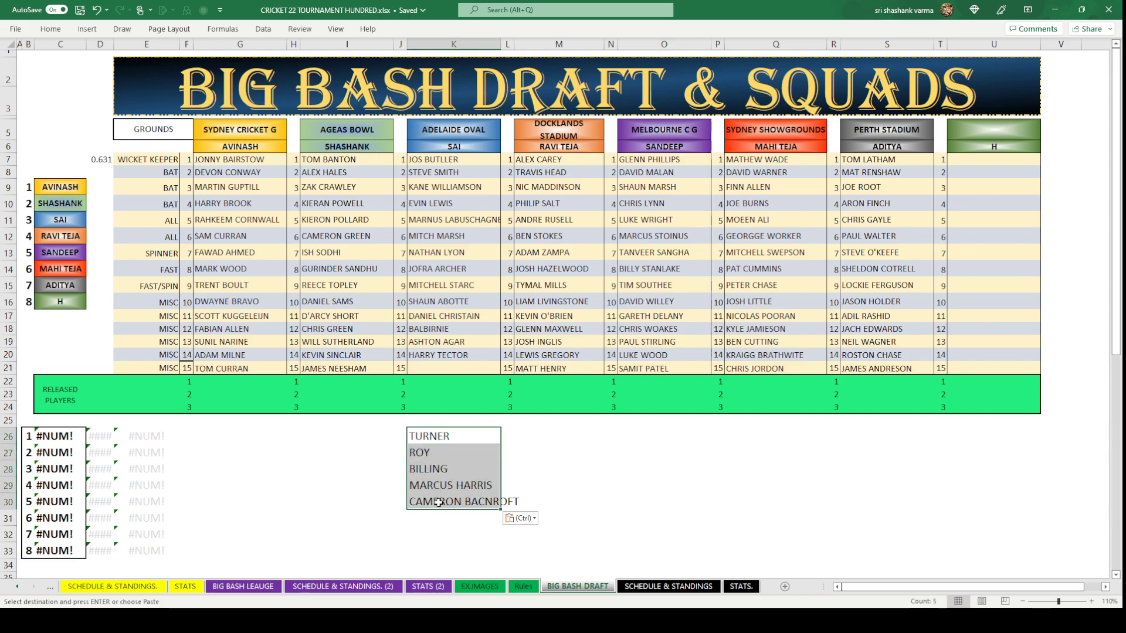
Copy the RAND formula from D7 into M26:M30 beside the five candidates.
{"action": "left_click", "coordinate": [336, 507]}
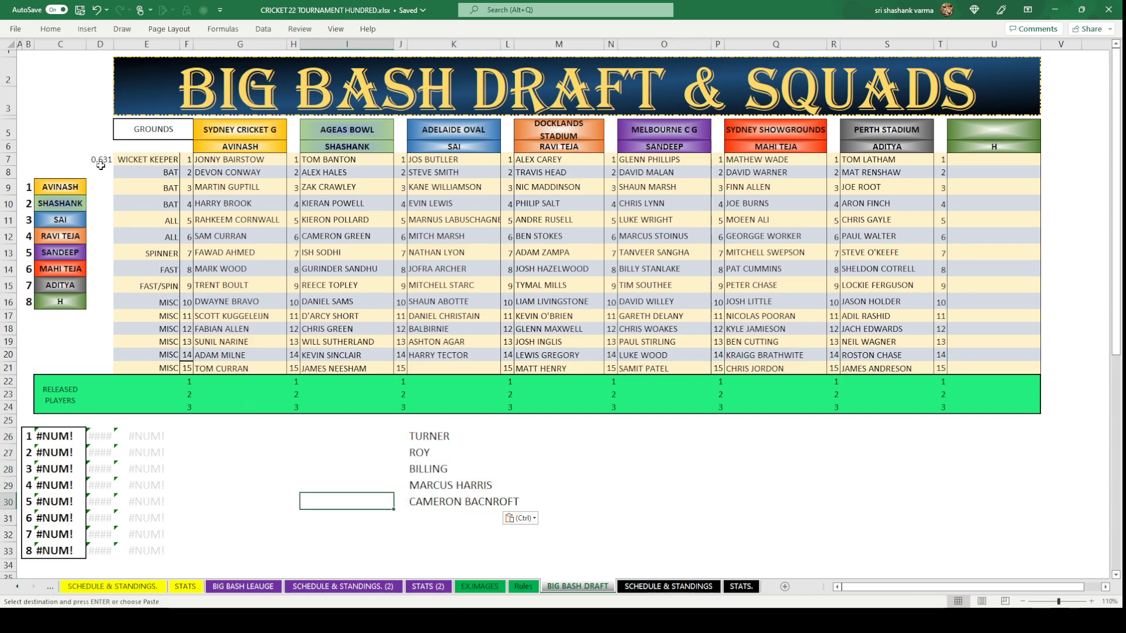
{"action": "left_click", "coordinate": [103, 158]}
{"action": "key", "text": "ctrl+c"}
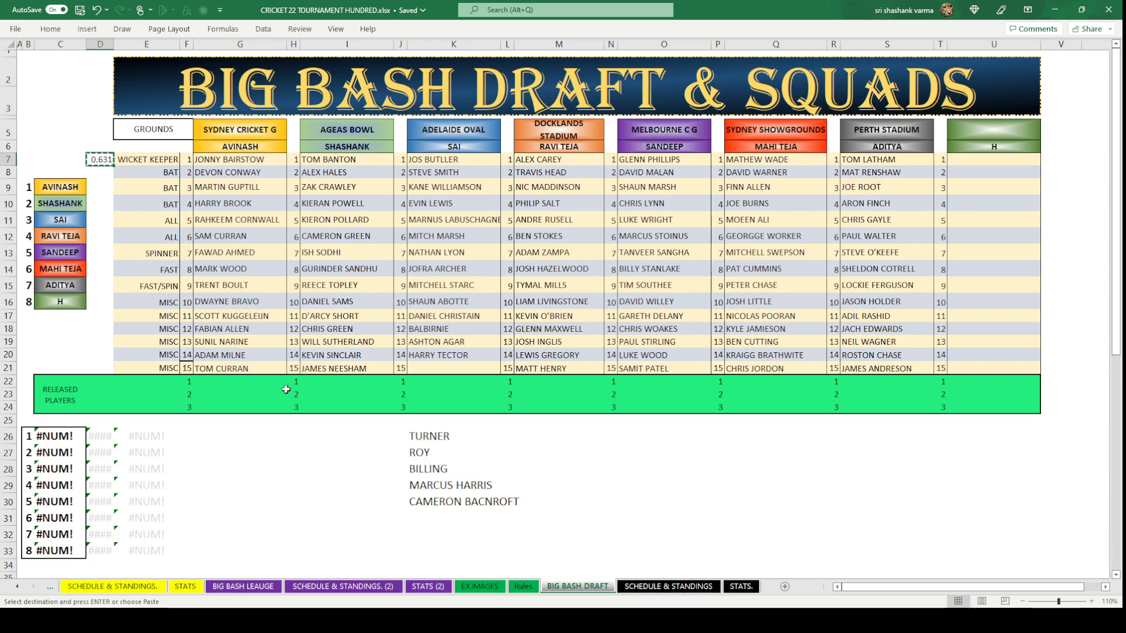
{"action": "left_click_drag", "start_coordinate": [371, 438], "coordinate": [386, 482]}
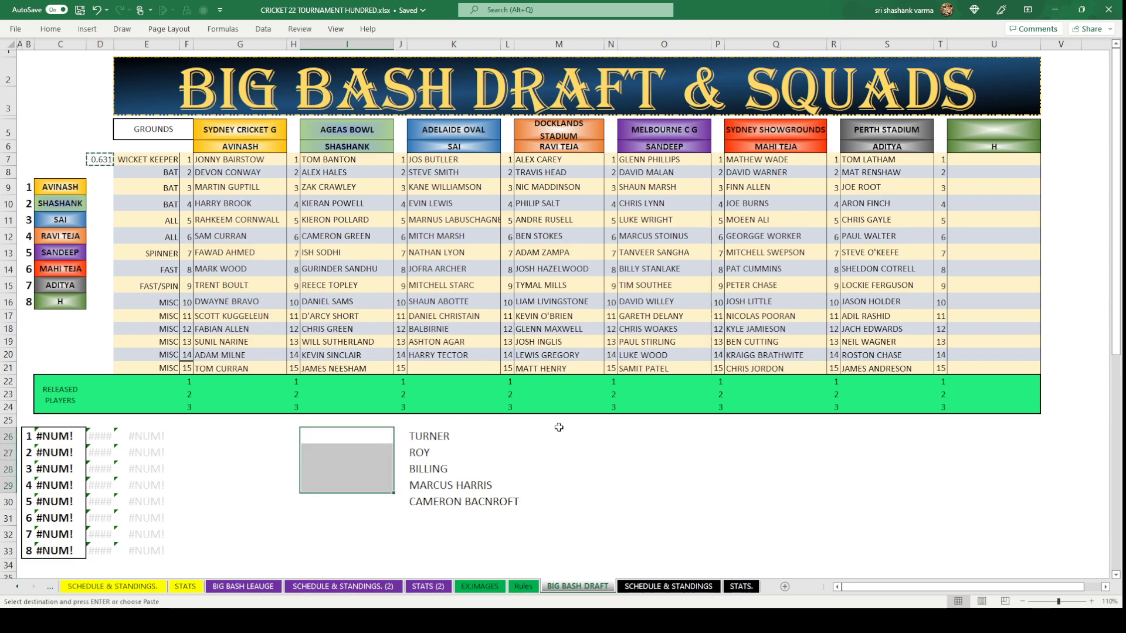
{"action": "left_click_drag", "start_coordinate": [544, 438], "coordinate": [556, 501]}
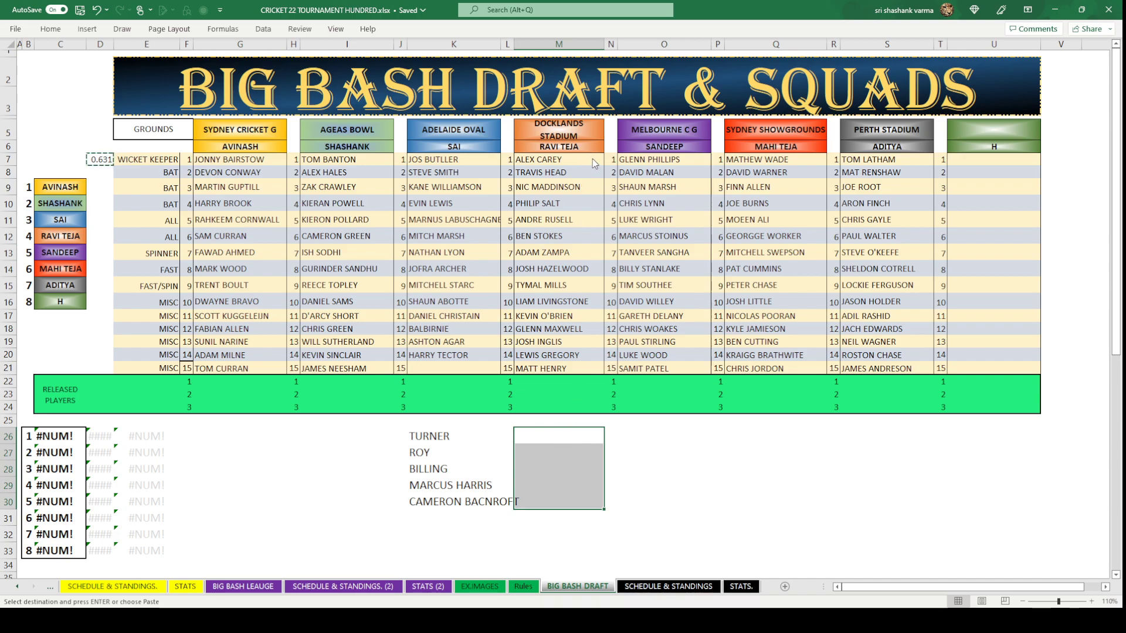
{"action": "key", "text": "ctrl+v"}
{"action": "left_click", "coordinate": [729, 481]}
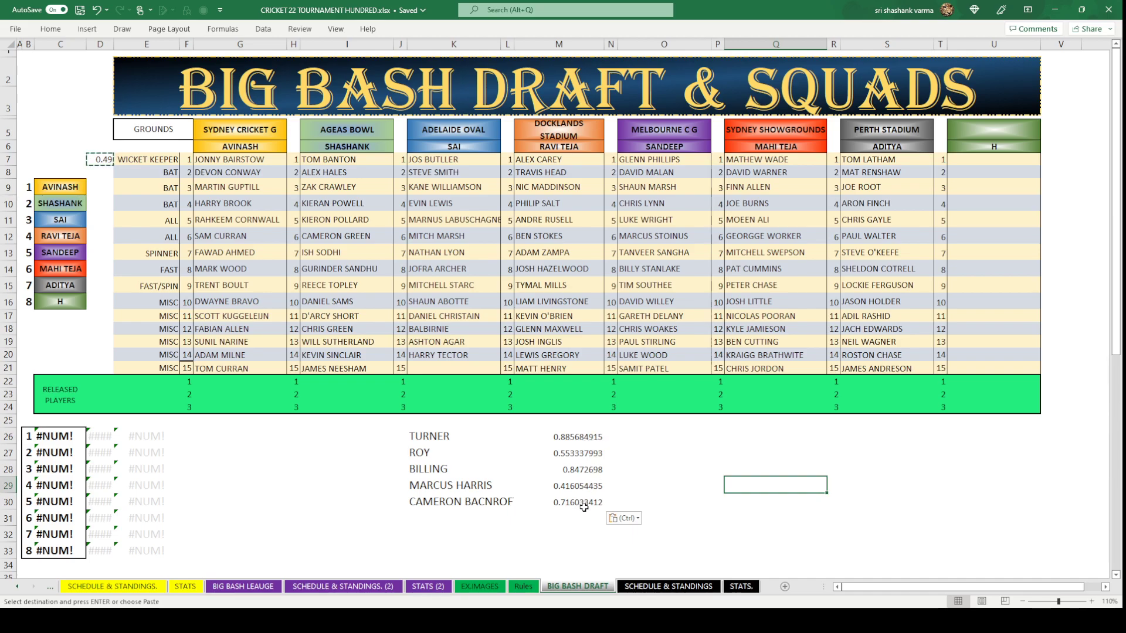
Copy ASHTON TURNER from the league sheet into Adelaide Oval's 15th slot K21.
{"action": "left_click", "coordinate": [457, 367]}
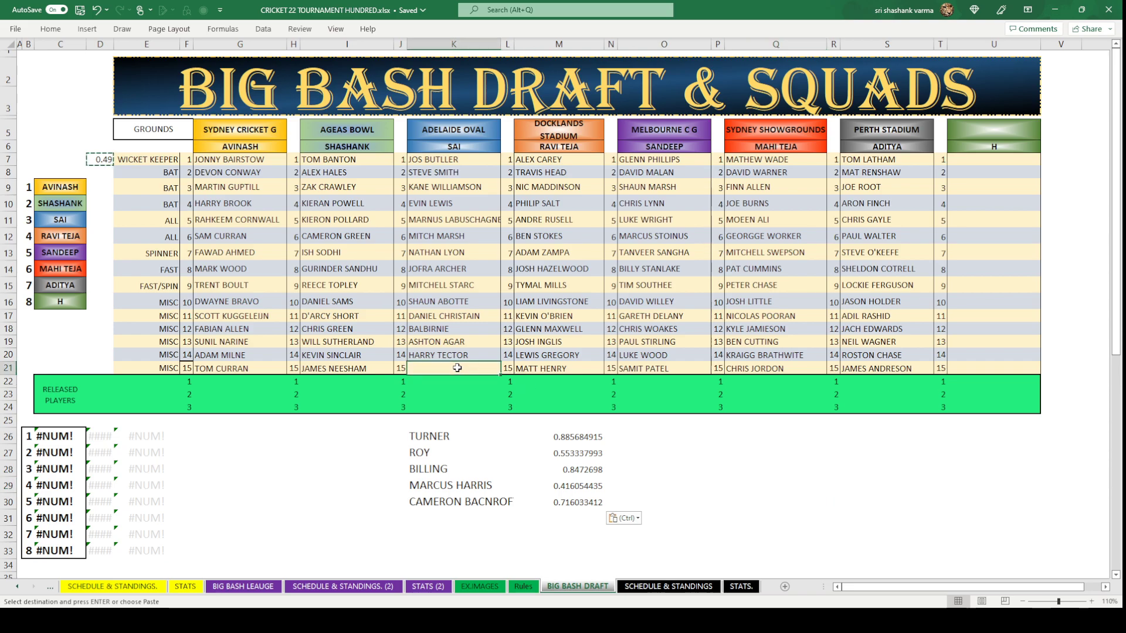
{"action": "left_click", "coordinate": [251, 587]}
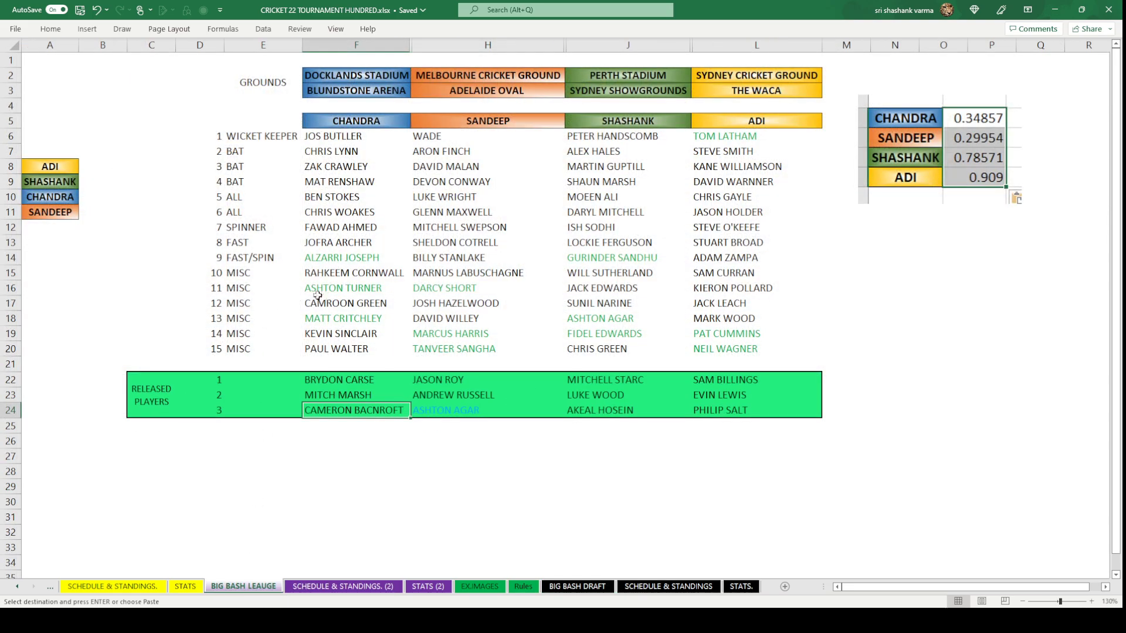
{"action": "left_click", "coordinate": [326, 291]}
{"action": "key", "text": "ctrl+c"}
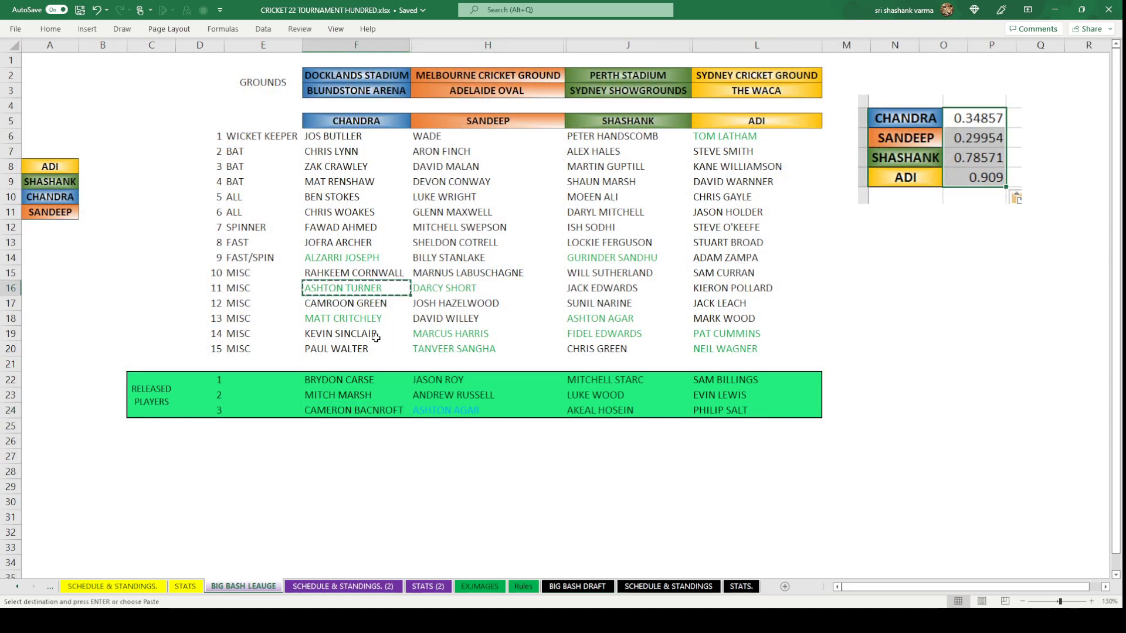
{"action": "left_click", "coordinate": [577, 587]}
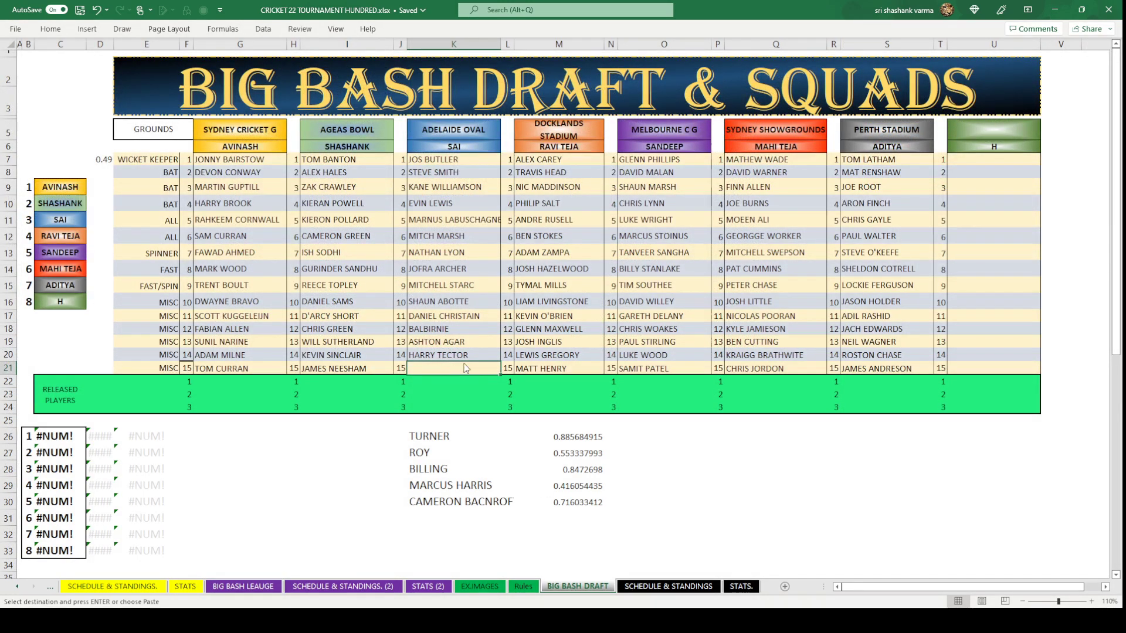
{"action": "key", "text": "ctrl+v"}
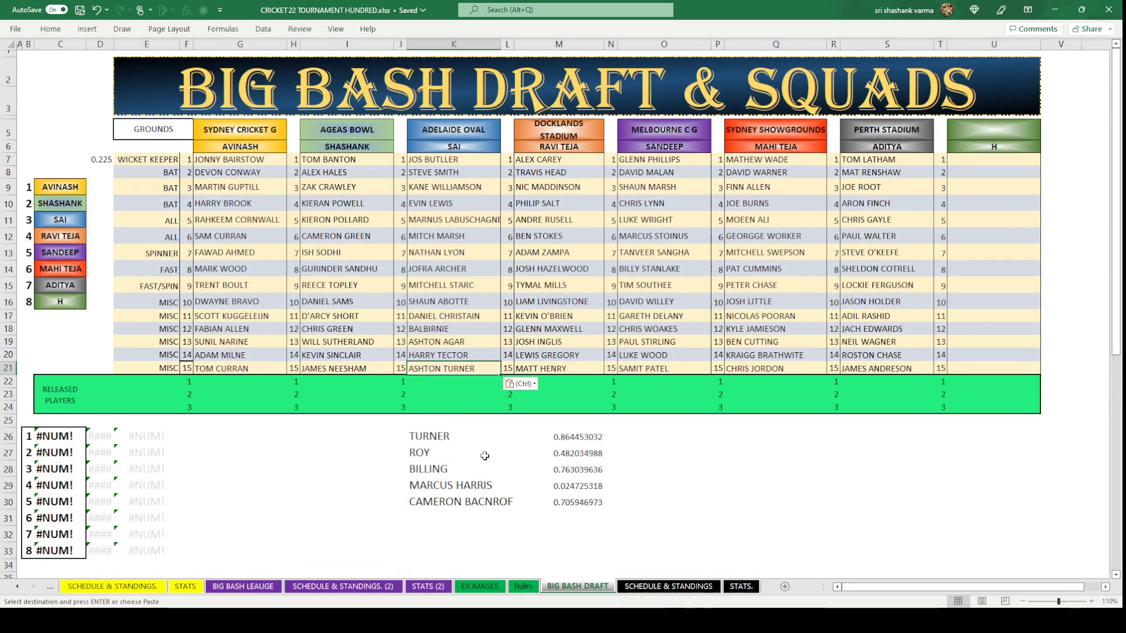
Clear the candidate names and random numbers in K26:M30.
{"action": "left_click", "coordinate": [427, 453]}
{"action": "left_click_drag", "start_coordinate": [425, 437], "coordinate": [561, 498]}
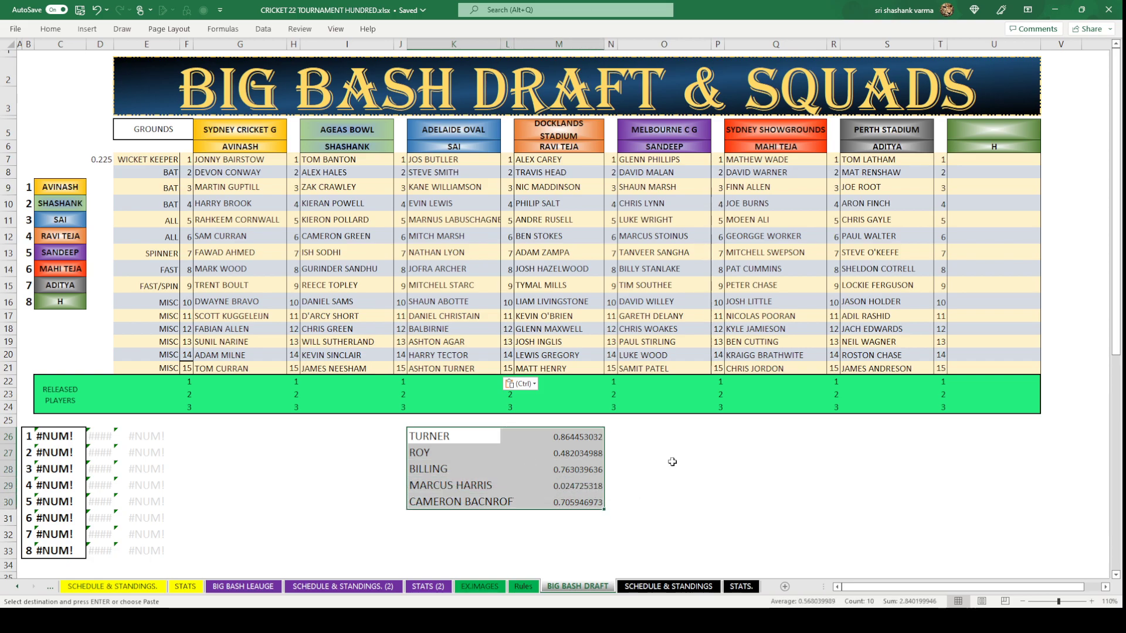
{"action": "key", "text": "Delete"}
{"action": "left_click", "coordinate": [706, 463]}
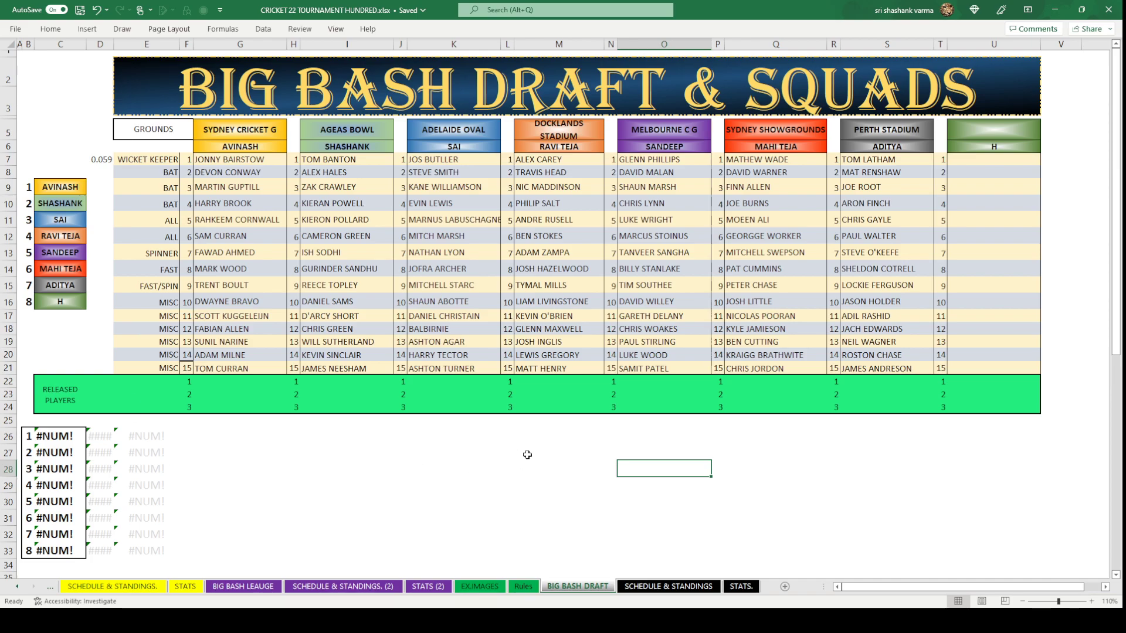
Save the workbook with all eight 15-player squads using Ctrl+S.
{"action": "left_click", "coordinate": [545, 468]}
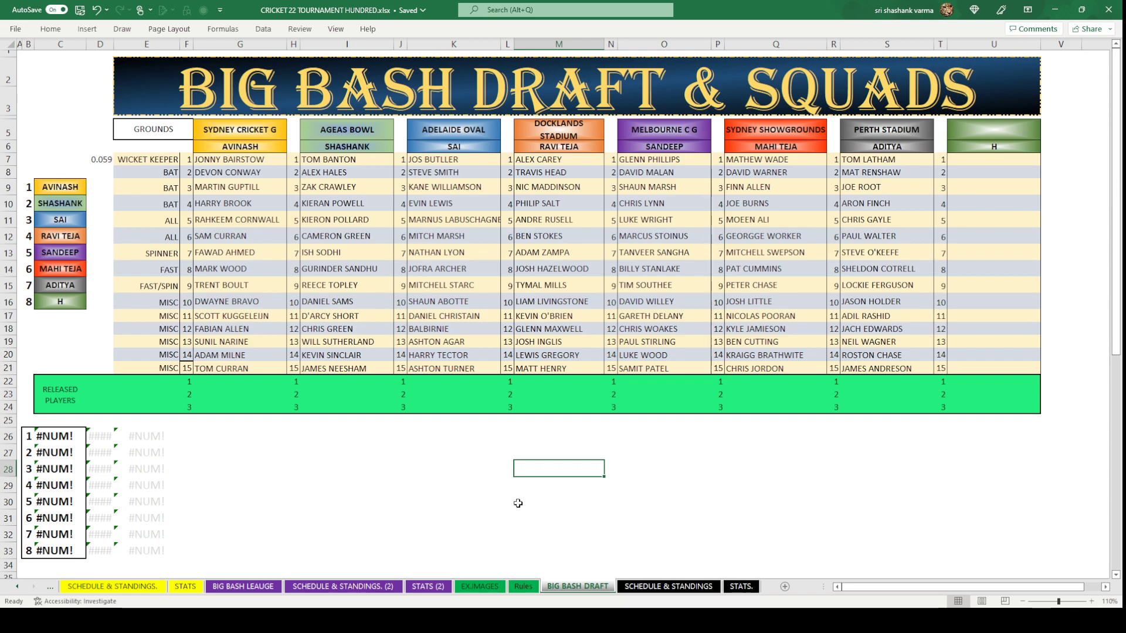
{"action": "key", "text": "ctrl+s"}
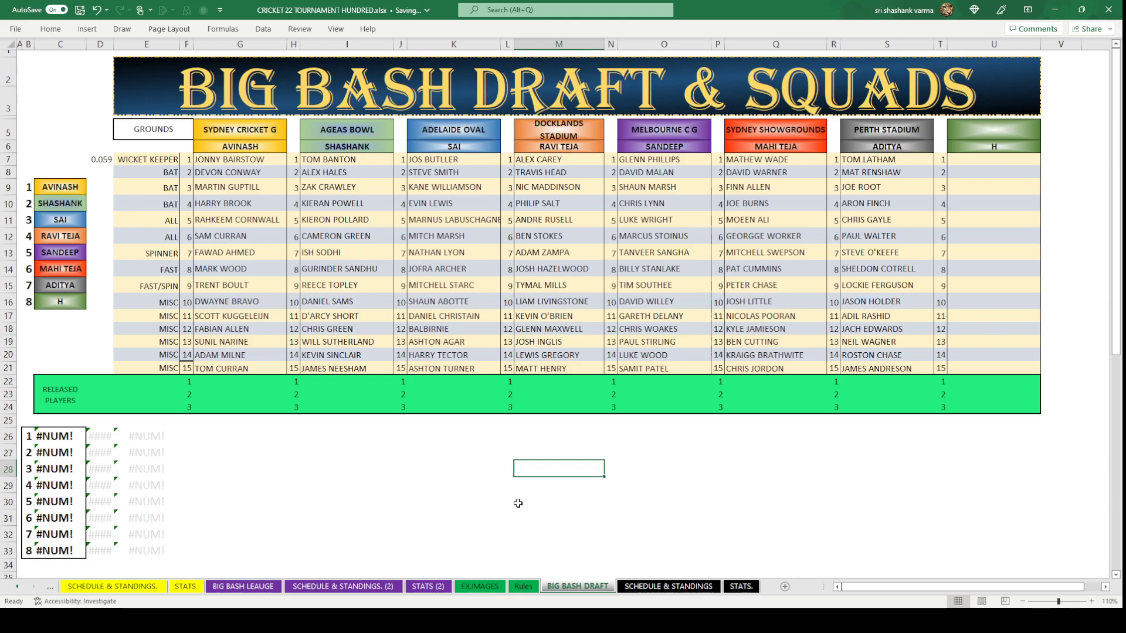
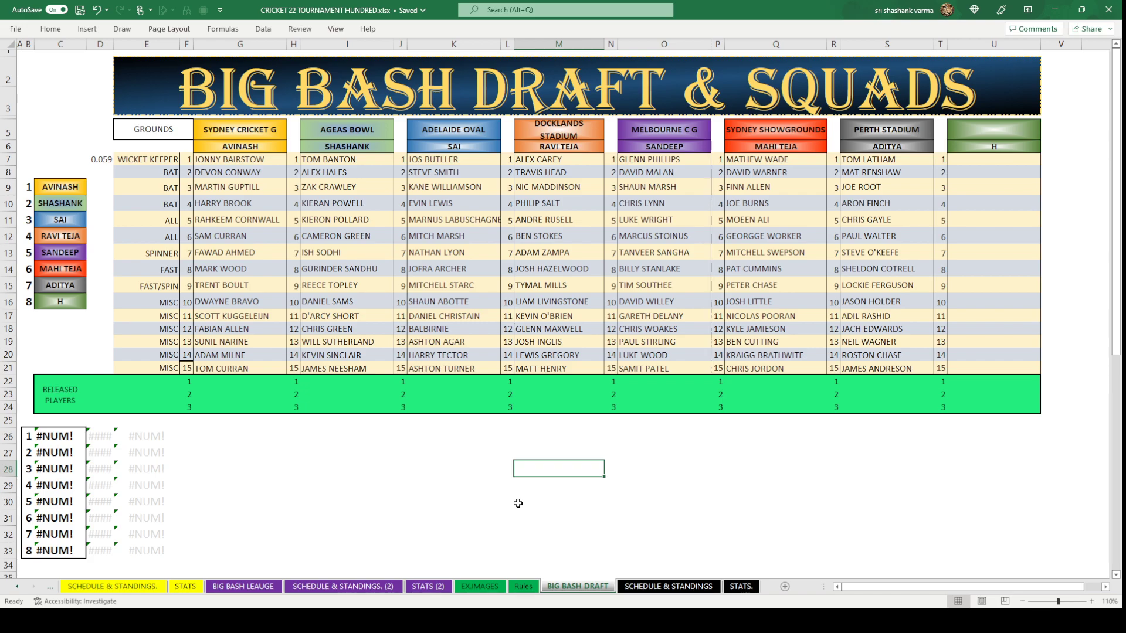
Nudge the first draft-order box slightly upward, then clear the selection.
{"action": "left_click", "coordinate": [459, 450]}
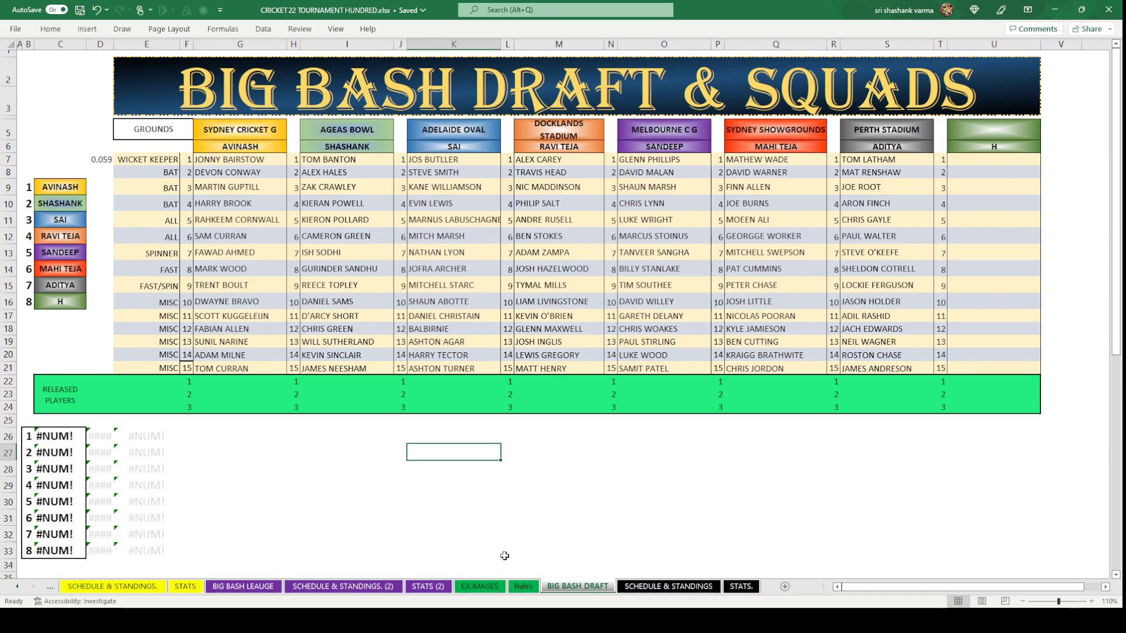
{"action": "scroll", "coordinate": [504, 556], "scroll_direction": "down", "scroll_amount": 3}
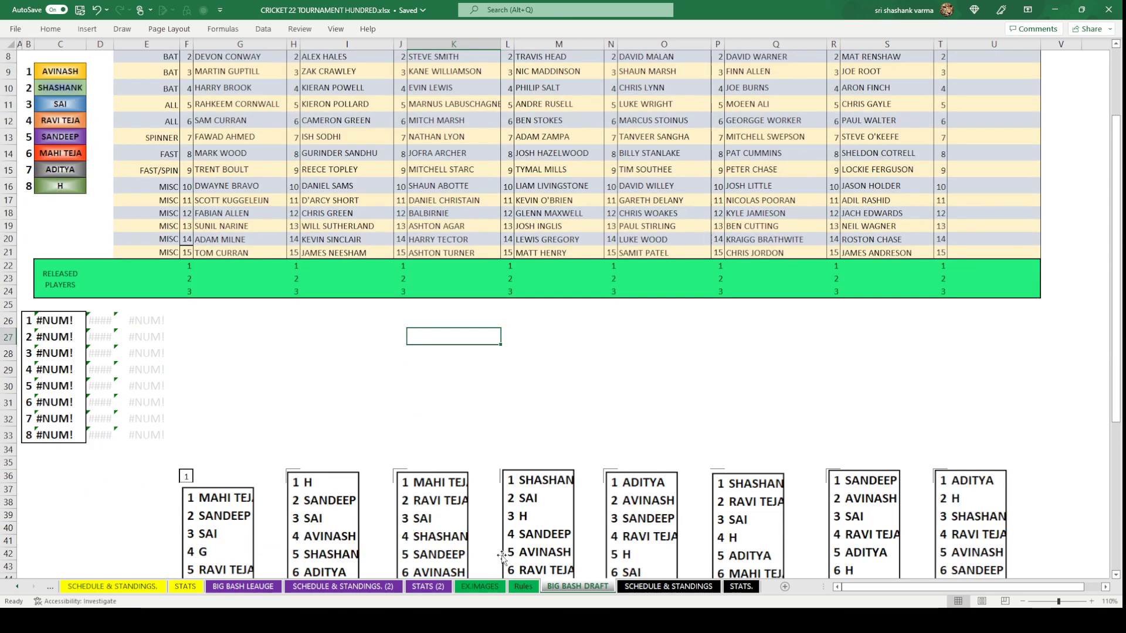
{"action": "scroll", "coordinate": [430, 560], "scroll_direction": "down", "scroll_amount": 1}
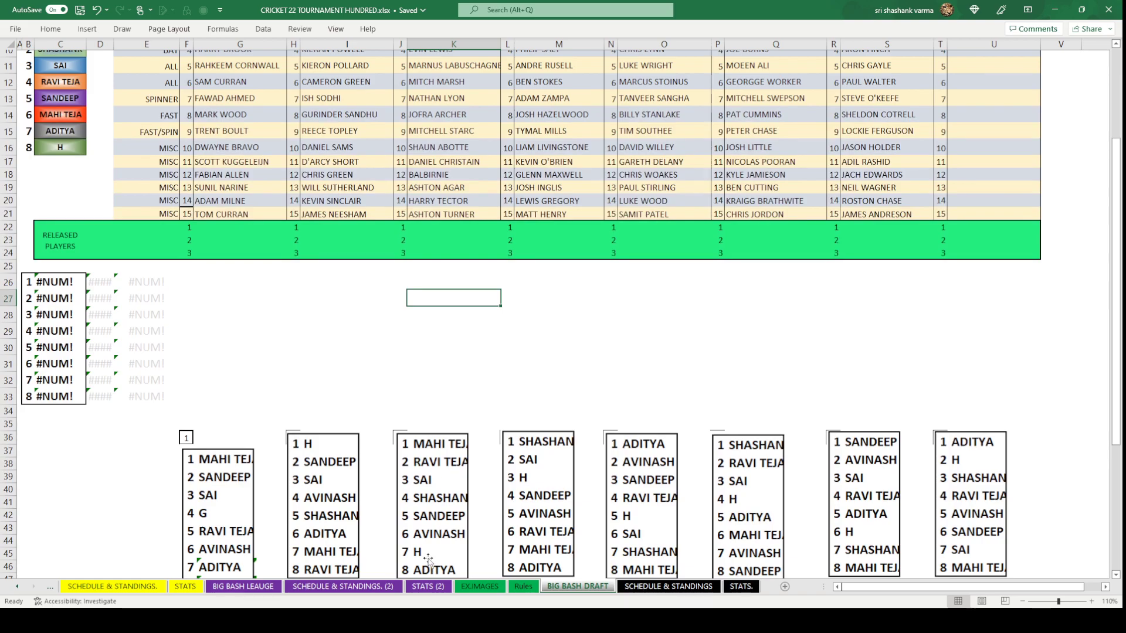
{"action": "scroll", "coordinate": [362, 500], "scroll_direction": "up", "scroll_amount": 1}
{"action": "left_click_drag", "start_coordinate": [198, 528], "coordinate": [200, 515]}
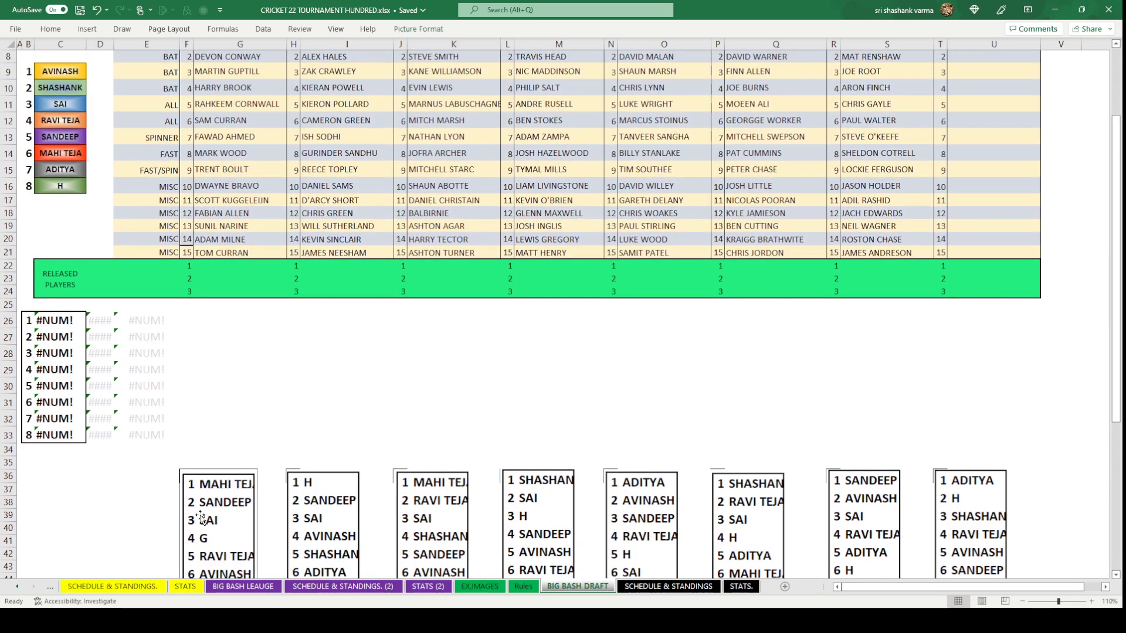
{"action": "left_click", "coordinate": [362, 401]}
{"action": "scroll", "coordinate": [366, 401], "scroll_direction": "down", "scroll_amount": 4}
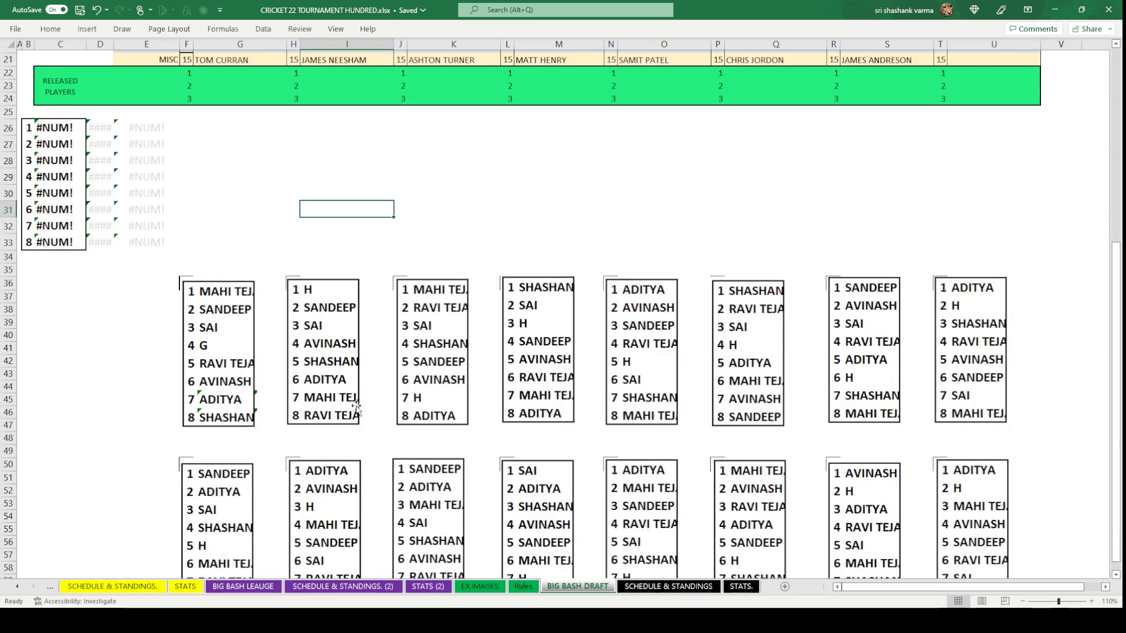
{"action": "left_click", "coordinate": [215, 371]}
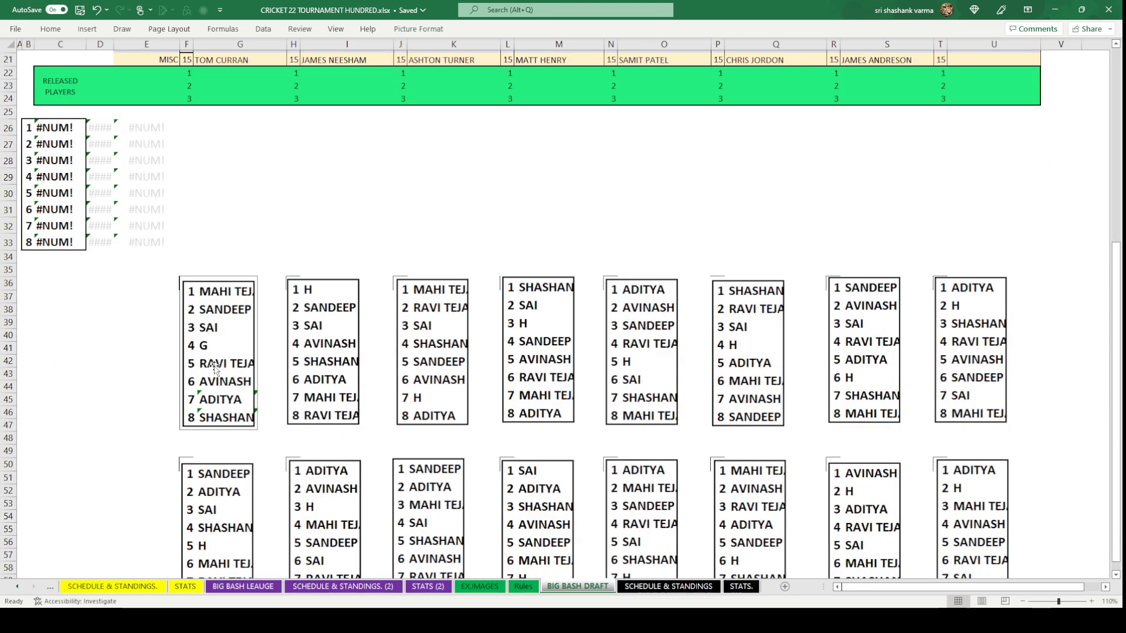
{"action": "left_click", "coordinate": [107, 385]}
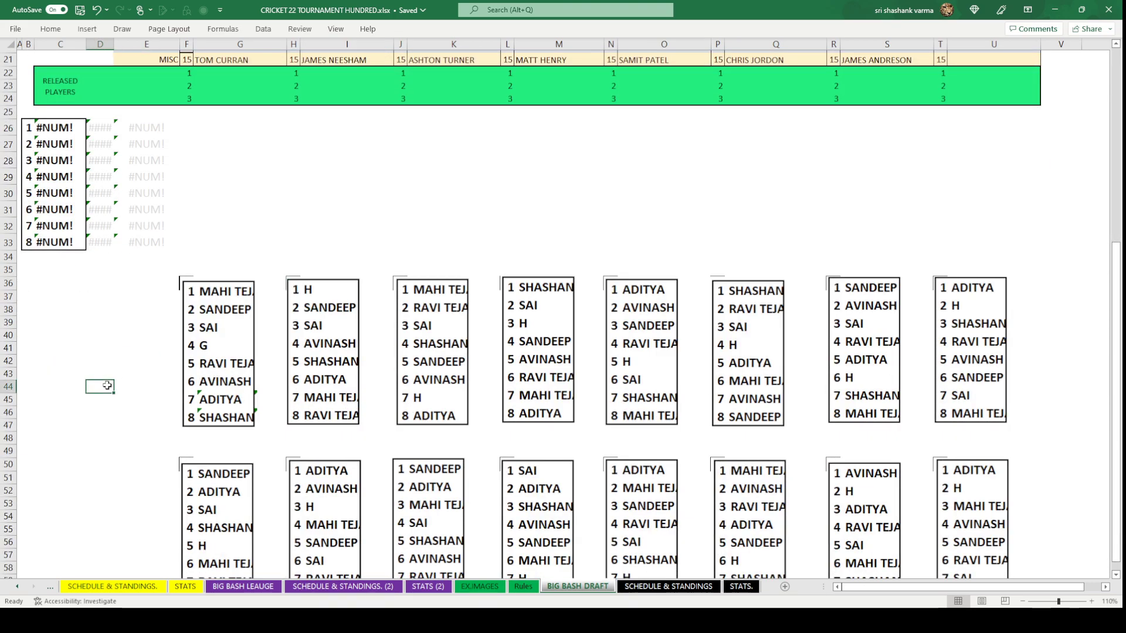
Select the top eight draft-order boxes together and move them down below labels 1–8.
{"action": "left_click", "coordinate": [210, 362]}
{"action": "left_click", "coordinate": [319, 349], "text": "ctrl"}
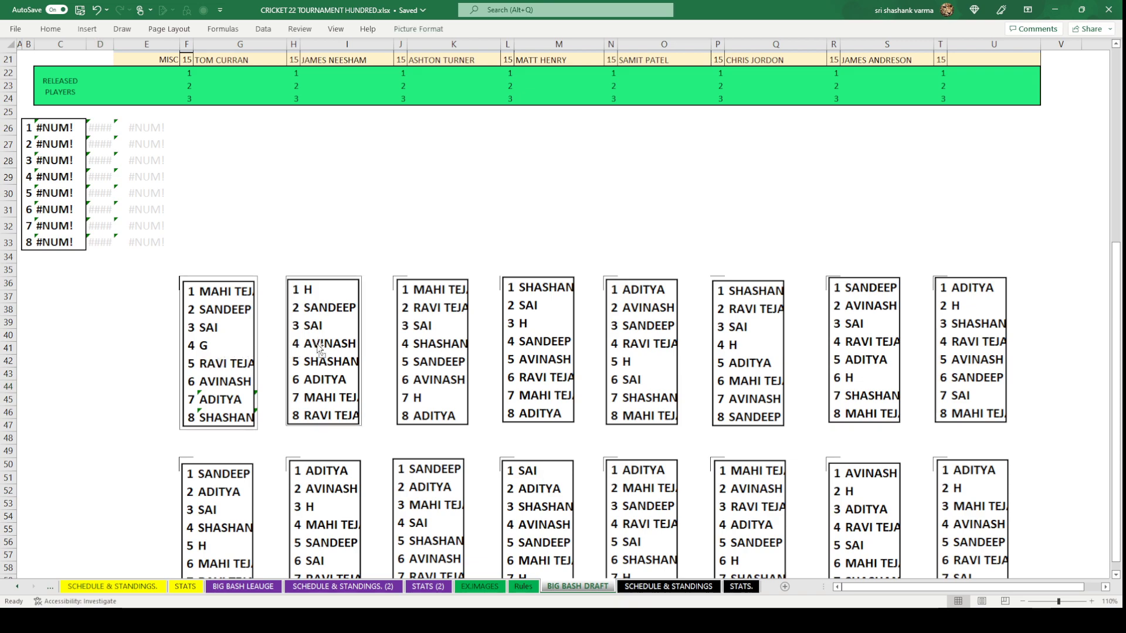
{"action": "left_click", "coordinate": [426, 359], "text": "ctrl"}
{"action": "left_click", "coordinate": [538, 367], "text": "ctrl"}
{"action": "left_click", "coordinate": [650, 378], "text": "ctrl"}
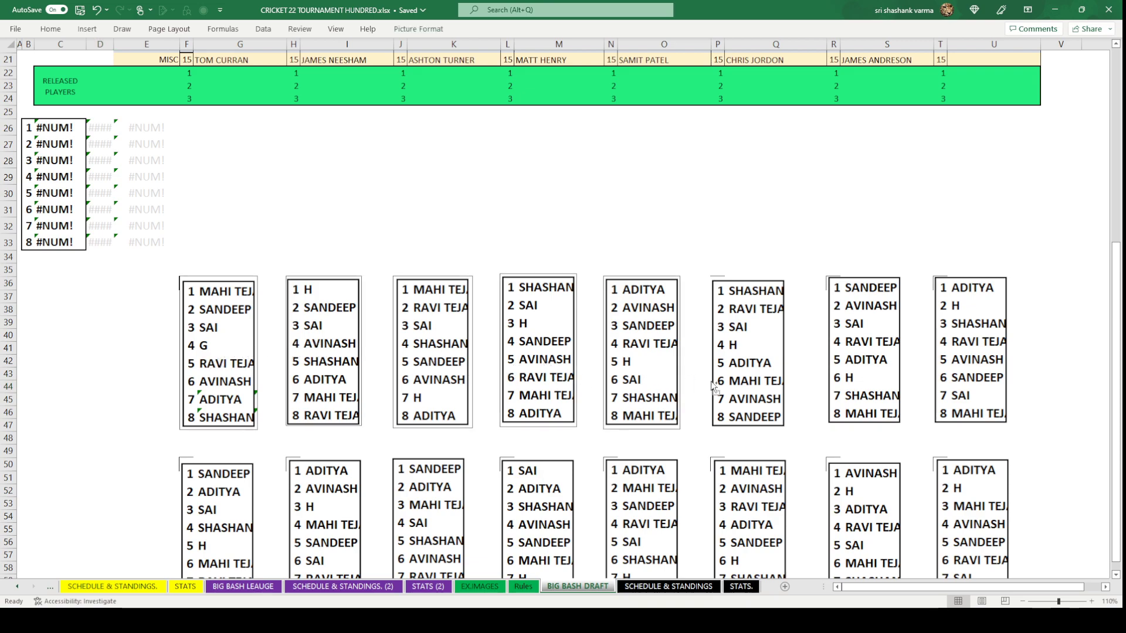
{"action": "left_click", "coordinate": [755, 384], "text": "ctrl"}
{"action": "left_click", "coordinate": [851, 376], "text": "ctrl"}
{"action": "left_click", "coordinate": [969, 378], "text": "ctrl"}
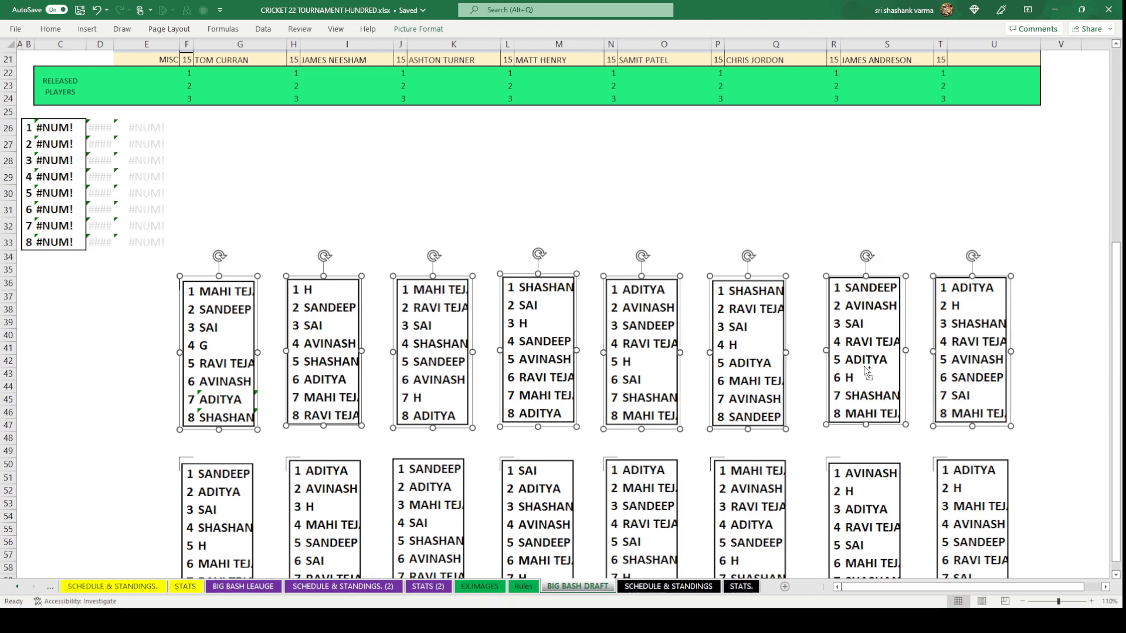
{"action": "left_click_drag", "start_coordinate": [870, 363], "coordinate": [871, 380]}
Select the lower eight draft-order boxes and move them down below labels 9–16.
{"action": "scroll", "coordinate": [242, 399], "scroll_direction": "down", "scroll_amount": 3}
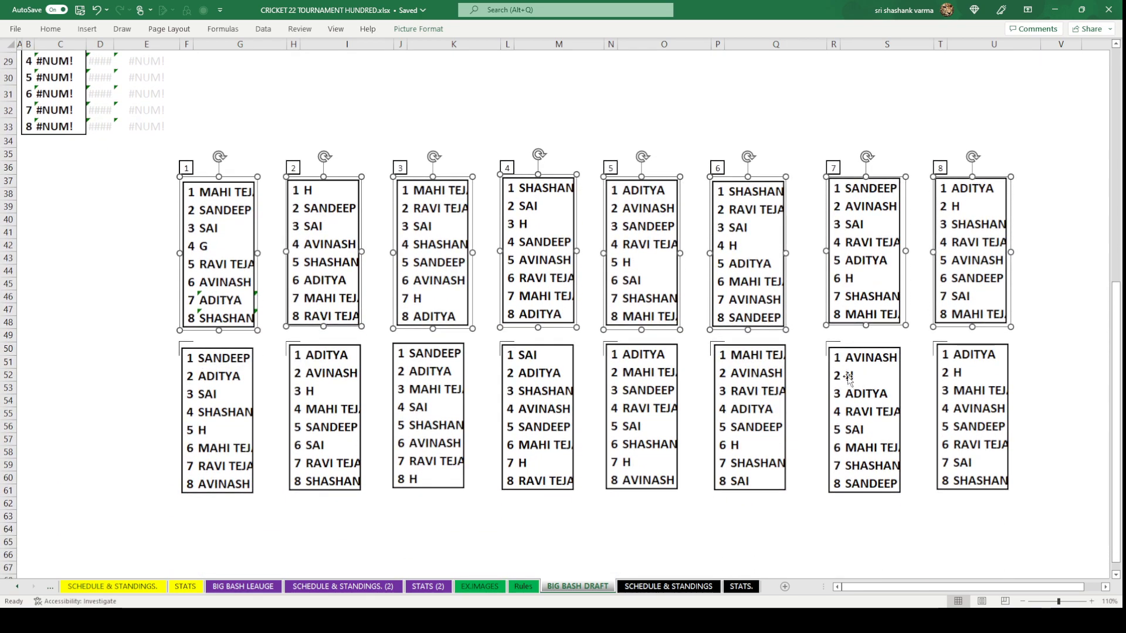
{"action": "left_click", "coordinate": [231, 410]}
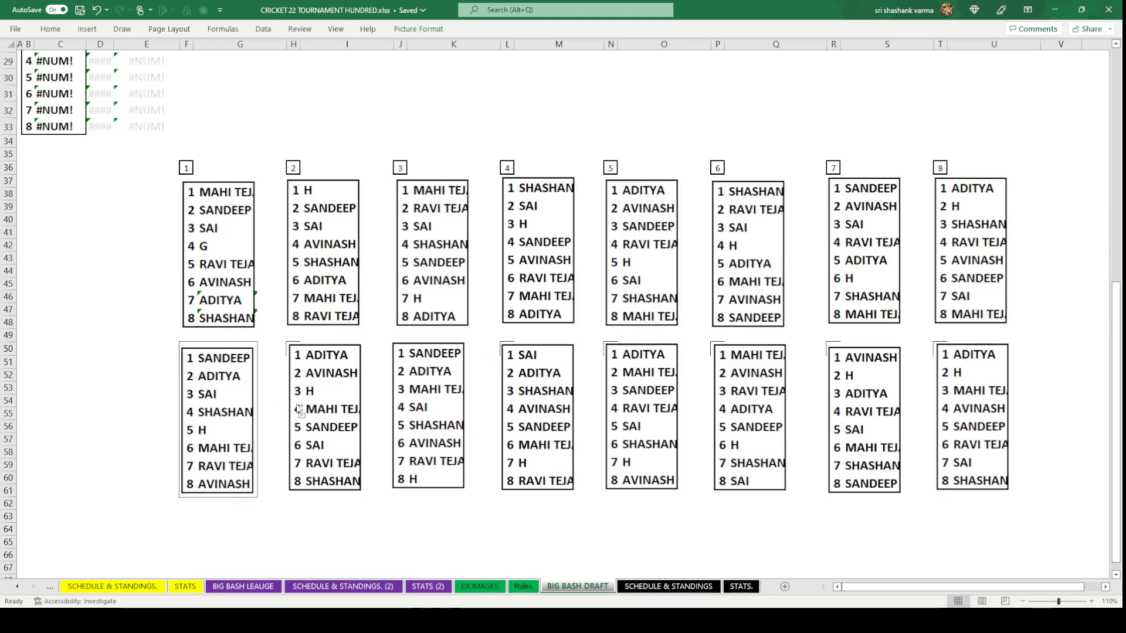
{"action": "left_click", "coordinate": [305, 409], "text": "ctrl"}
{"action": "left_click", "coordinate": [415, 408], "text": "ctrl"}
{"action": "left_click", "coordinate": [560, 414], "text": "ctrl"}
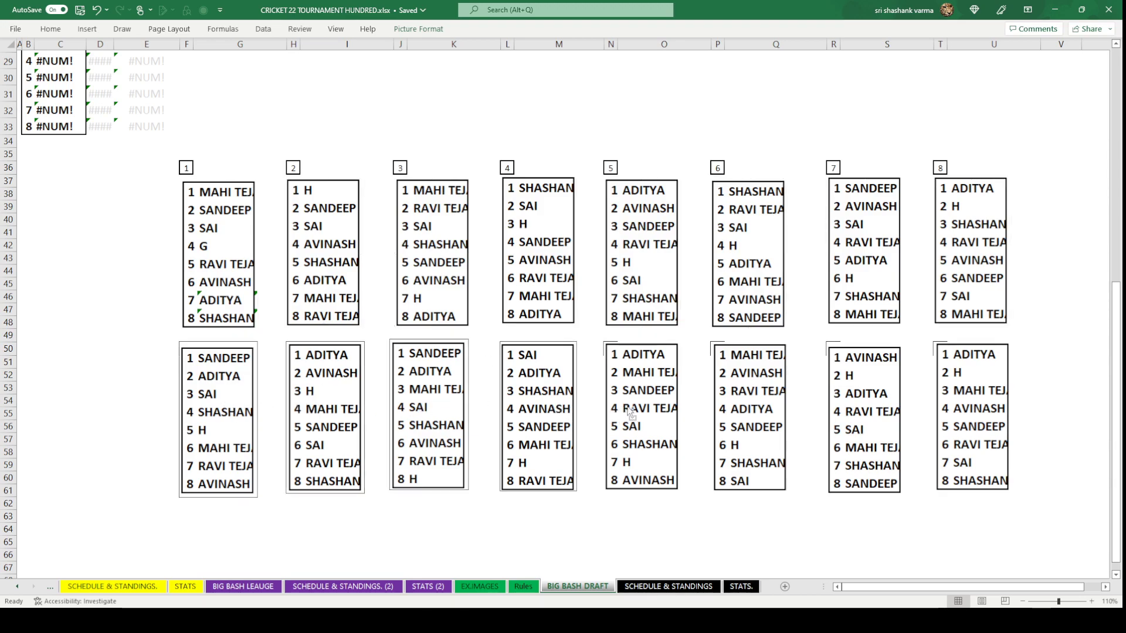
{"action": "left_click", "coordinate": [632, 413], "text": "ctrl"}
{"action": "left_click", "coordinate": [747, 411], "text": "ctrl"}
{"action": "left_click", "coordinate": [887, 423], "text": "ctrl"}
{"action": "left_click", "coordinate": [950, 408], "text": "ctrl"}
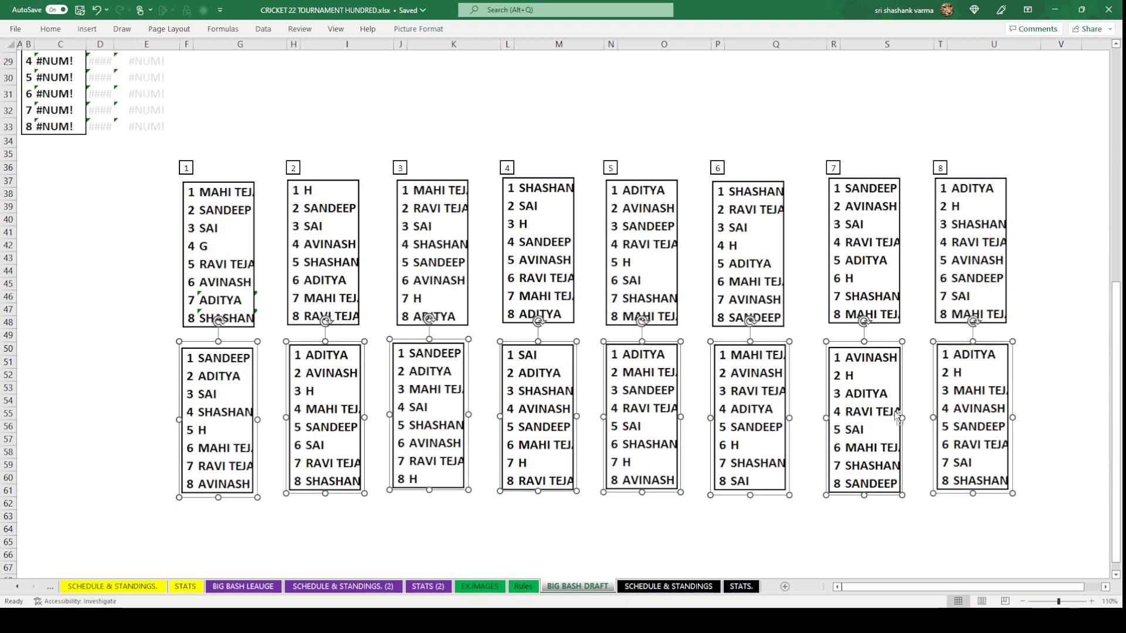
{"action": "left_click_drag", "start_coordinate": [870, 408], "coordinate": [871, 423]}
{"action": "left_click", "coordinate": [75, 414]}
{"action": "scroll", "coordinate": [76, 423], "scroll_direction": "up", "scroll_amount": 9}
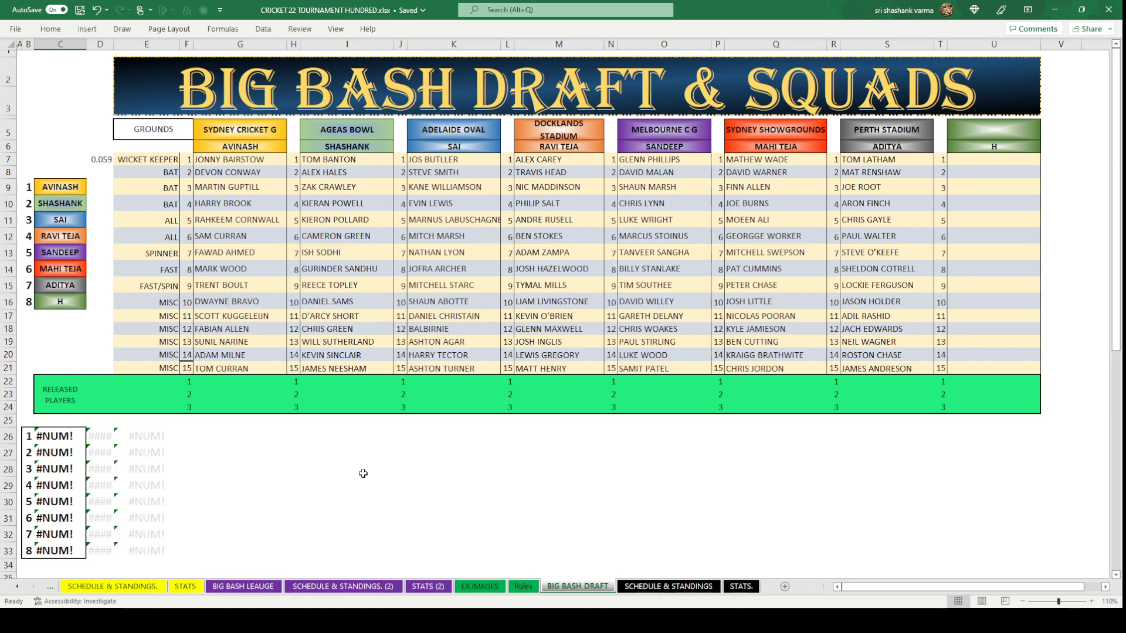
{"action": "scroll", "coordinate": [363, 473], "scroll_direction": "down", "scroll_amount": 9}
{"action": "scroll", "coordinate": [364, 475], "scroll_direction": "up", "scroll_amount": 9}
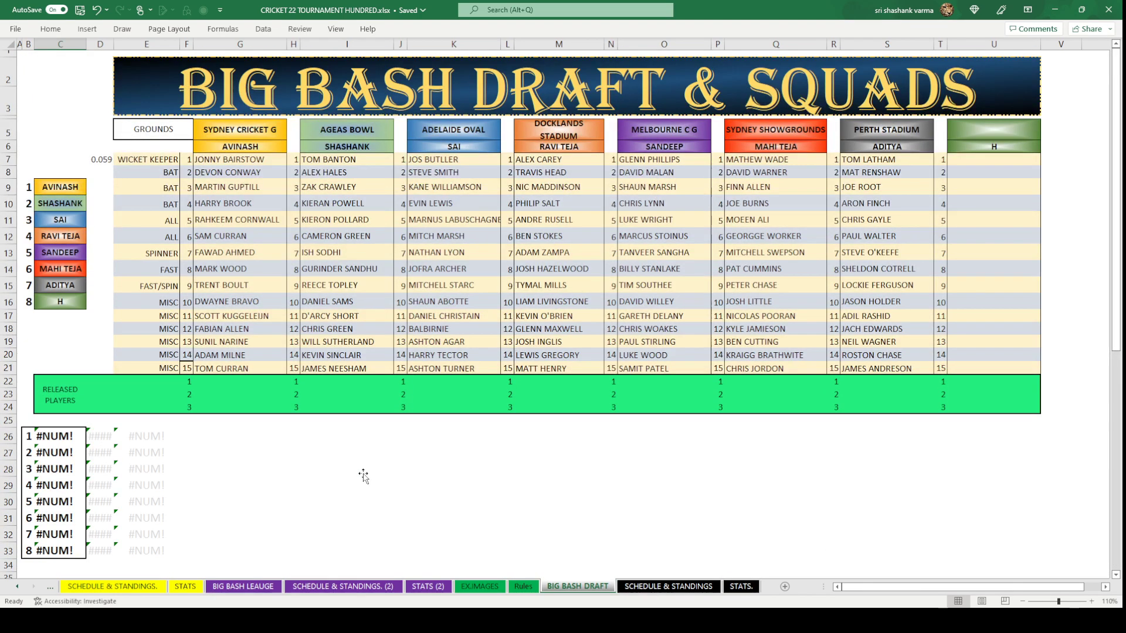
{"action": "left_click", "coordinate": [363, 473]}
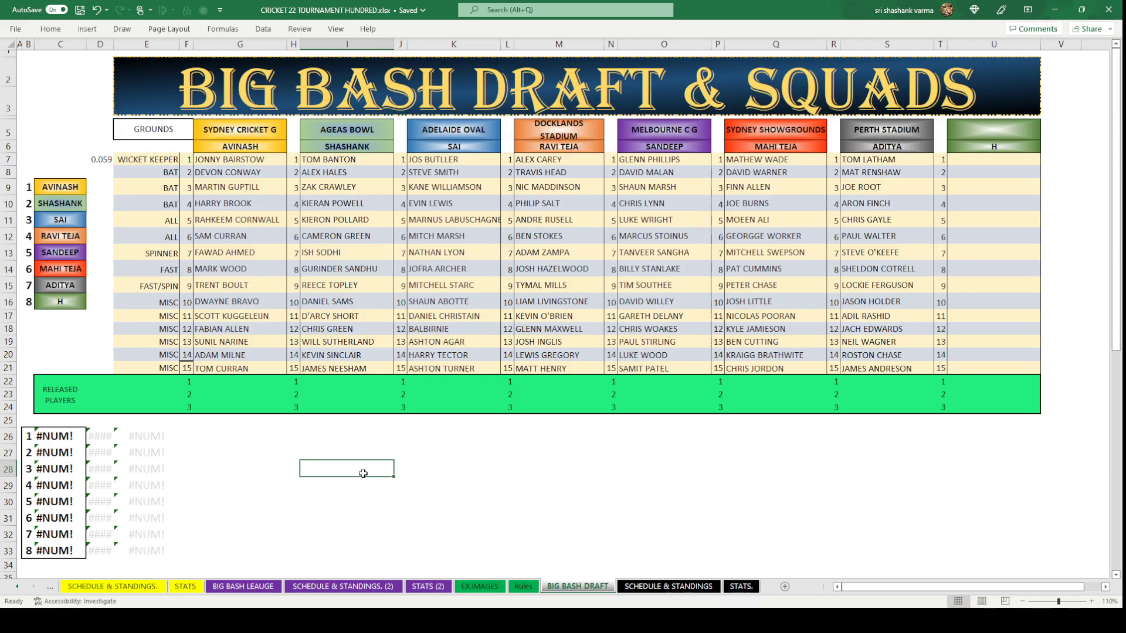
{"action": "scroll", "coordinate": [363, 473], "scroll_direction": "down", "scroll_amount": 5}
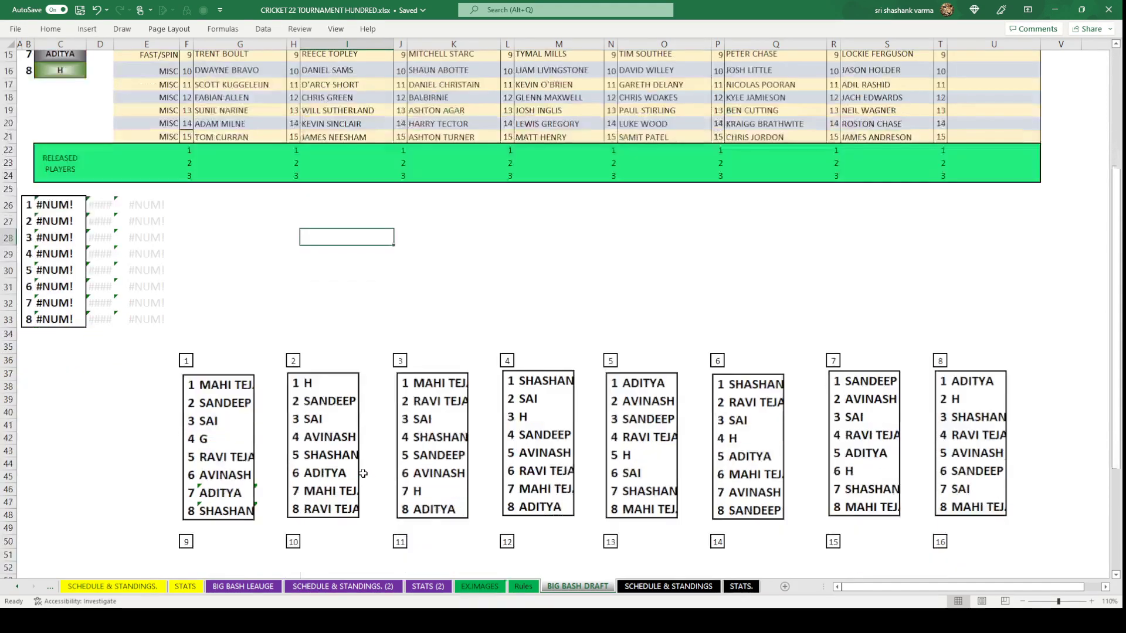
{"action": "scroll", "coordinate": [363, 475], "scroll_direction": "up", "scroll_amount": 5}
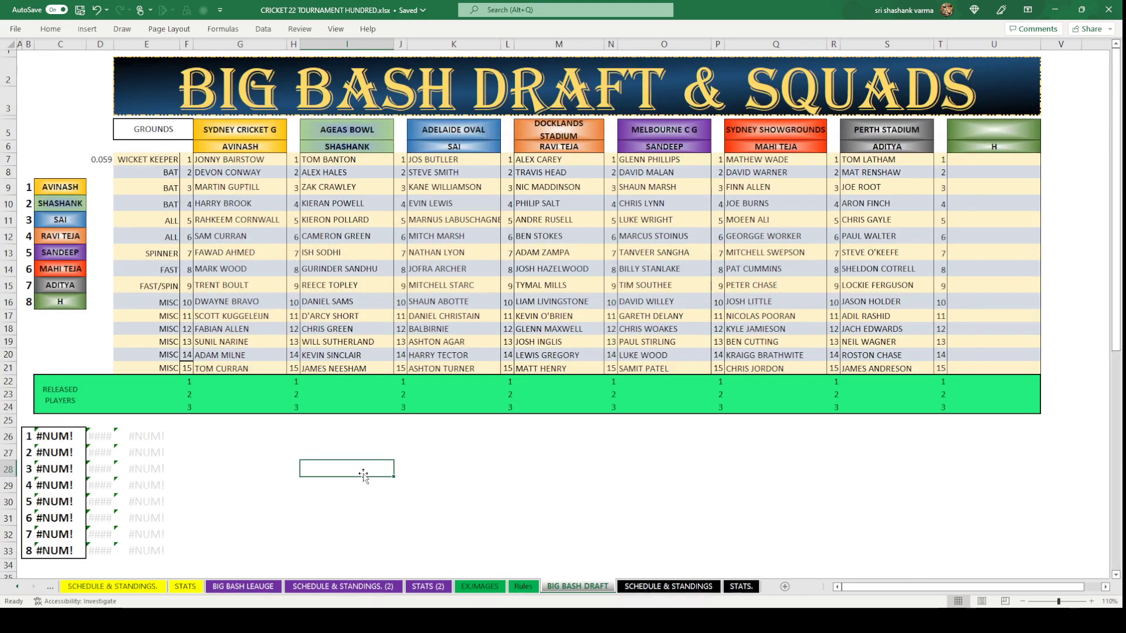
{"action": "scroll", "coordinate": [363, 475], "scroll_direction": "down", "scroll_amount": 5}
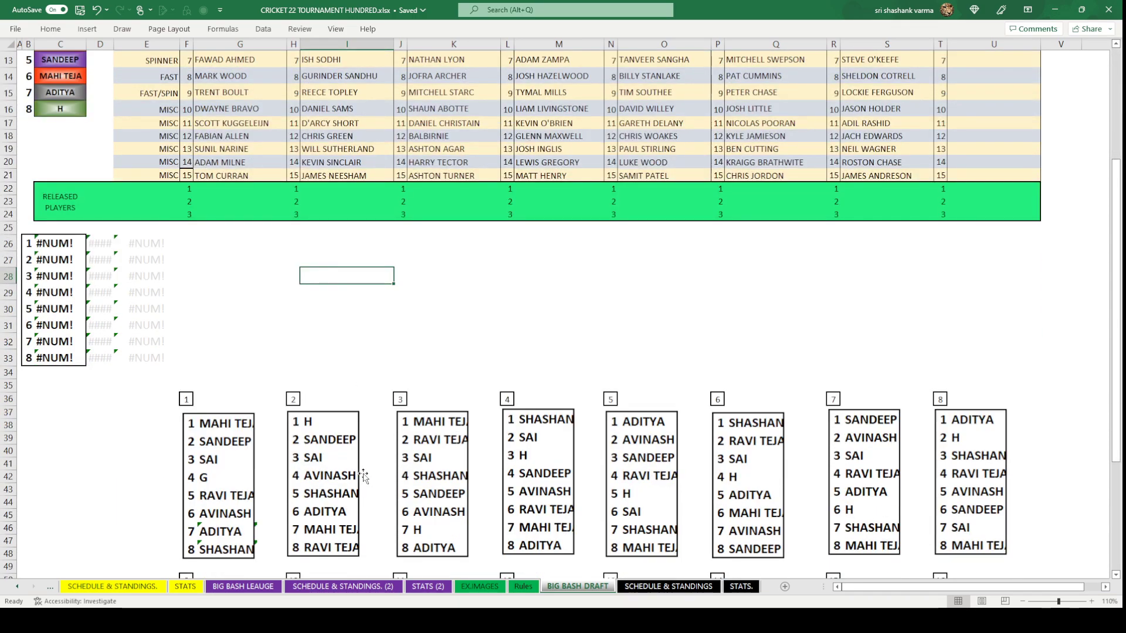
{"action": "scroll", "coordinate": [363, 475], "scroll_direction": "up", "scroll_amount": 5}
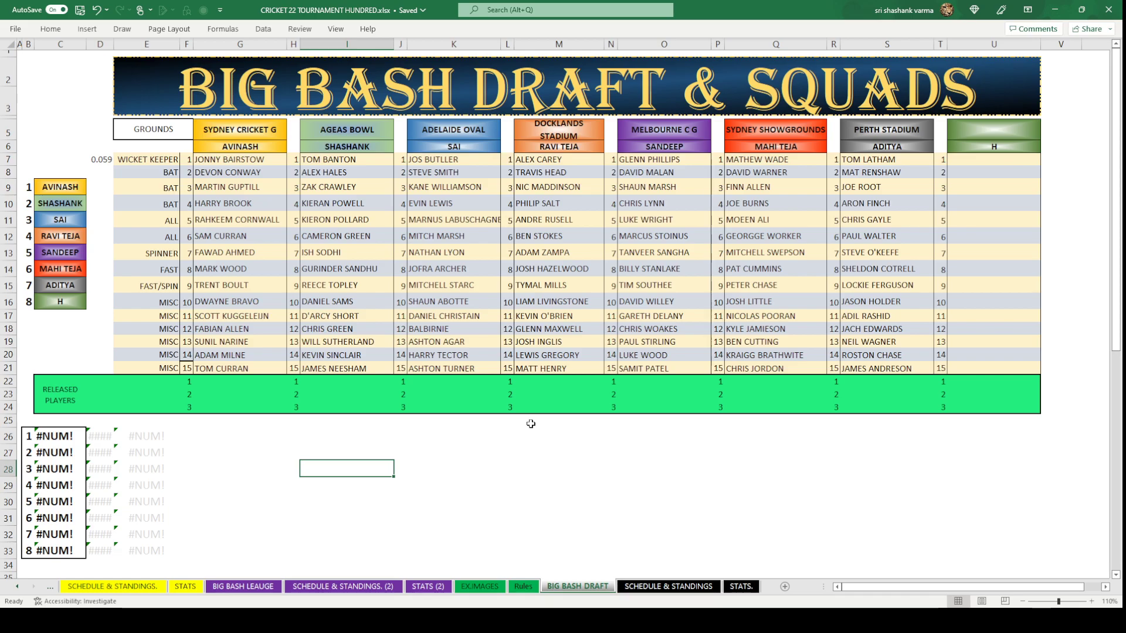
{"action": "scroll", "coordinate": [531, 423], "scroll_direction": "down", "scroll_amount": 1}
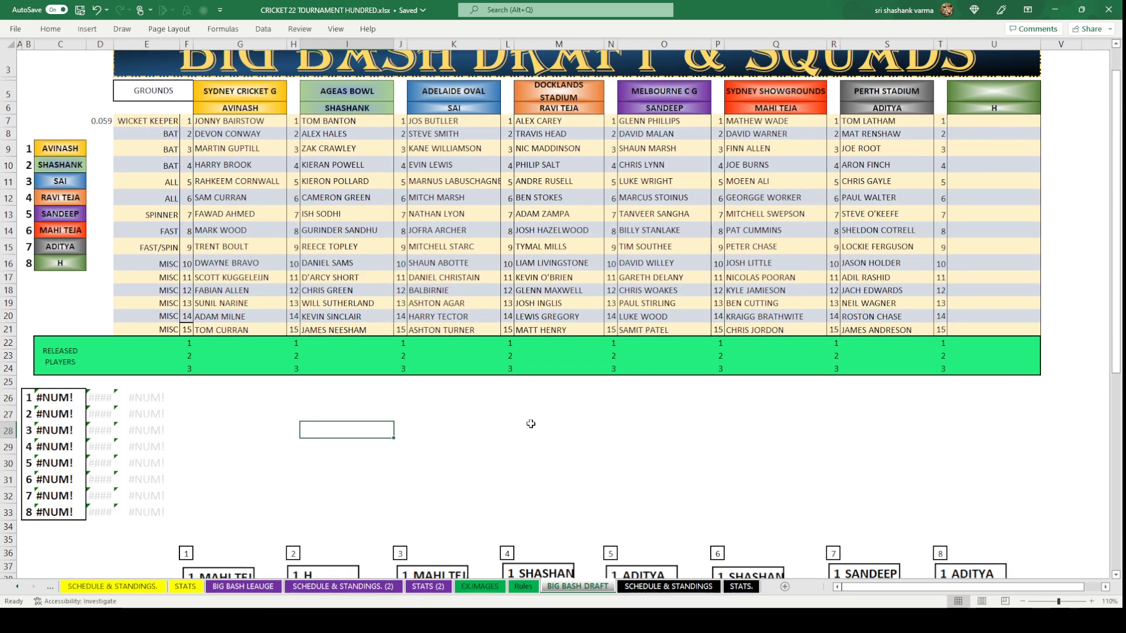
{"action": "scroll", "coordinate": [531, 423], "scroll_direction": "down", "scroll_amount": 4}
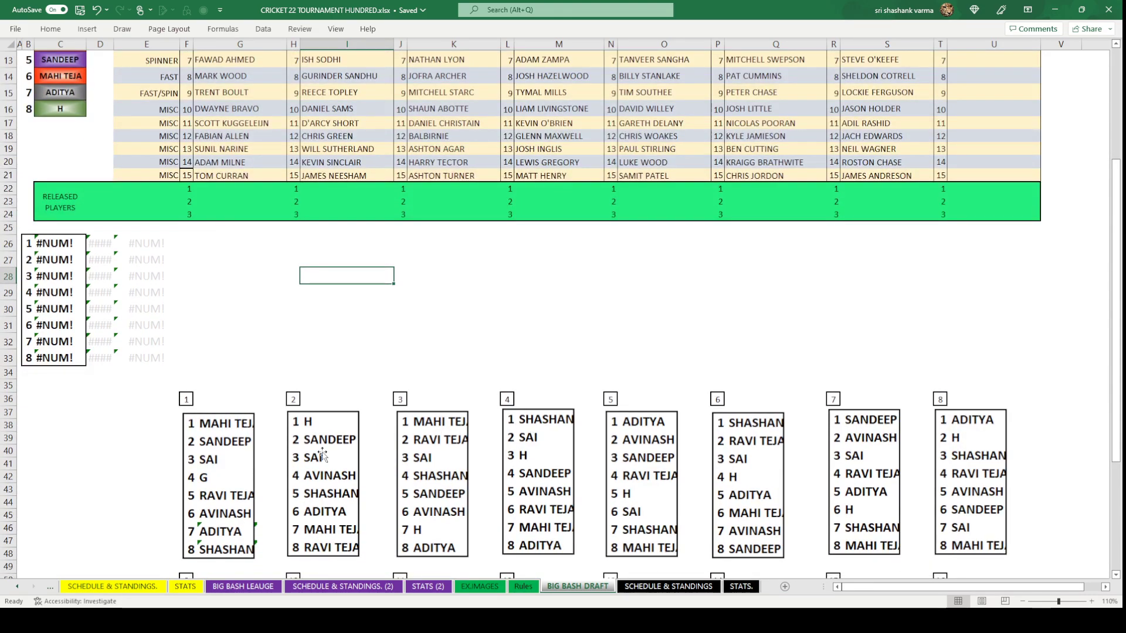
{"action": "scroll", "coordinate": [344, 470], "scroll_direction": "up", "scroll_amount": 4}
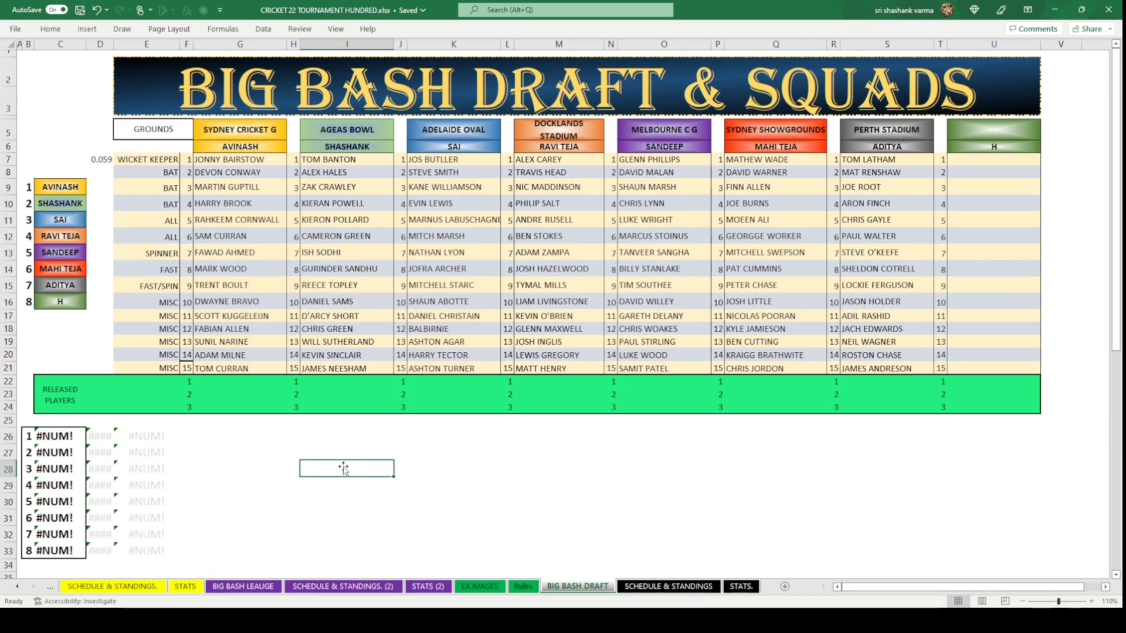
{"action": "scroll", "coordinate": [345, 469], "scroll_direction": "down", "scroll_amount": 4}
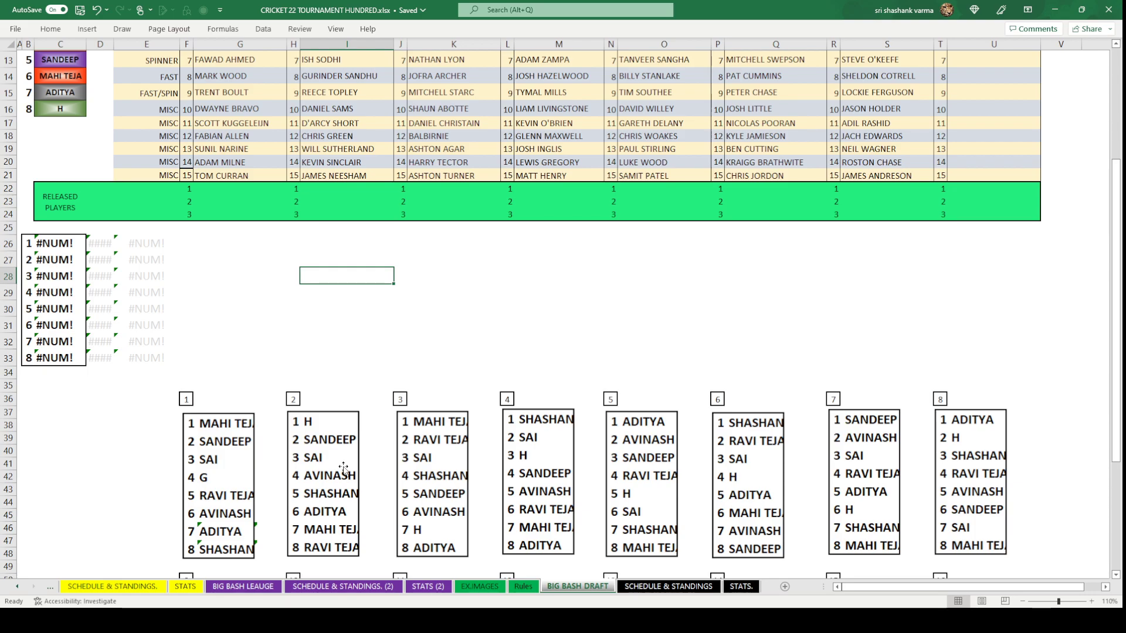
{"action": "scroll", "coordinate": [344, 468], "scroll_direction": "up", "scroll_amount": 3}
{"action": "scroll", "coordinate": [343, 472], "scroll_direction": "down", "scroll_amount": 4}
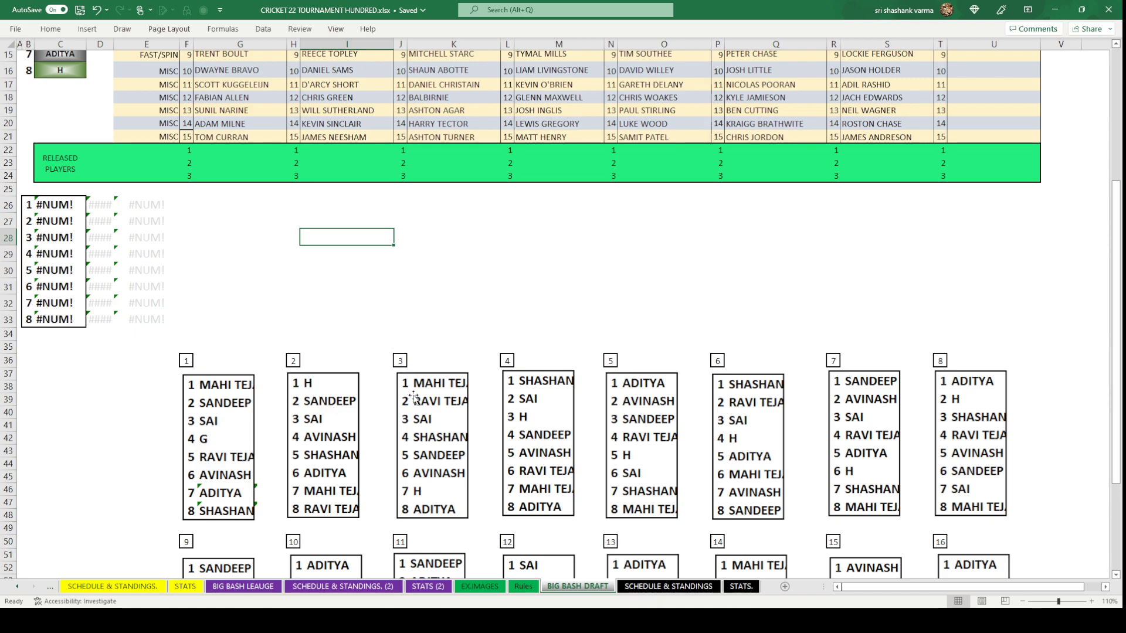
{"action": "scroll", "coordinate": [418, 419], "scroll_direction": "up", "scroll_amount": 2}
{"action": "scroll", "coordinate": [418, 419], "scroll_direction": "up", "scroll_amount": 2}
{"action": "scroll", "coordinate": [418, 419], "scroll_direction": "down", "scroll_amount": 2}
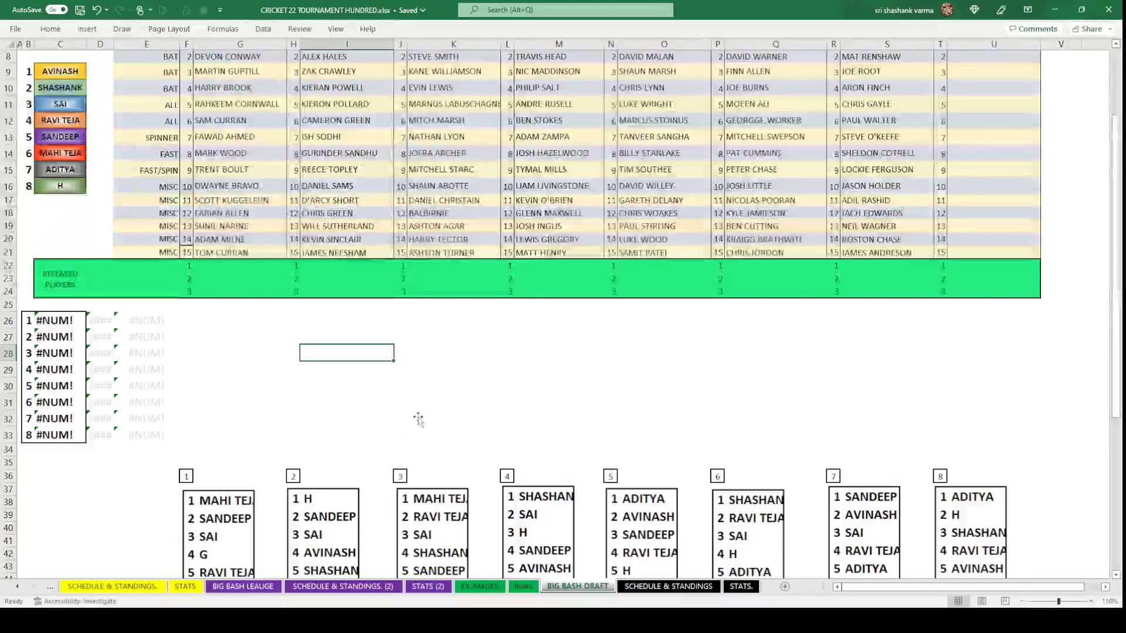
{"action": "scroll", "coordinate": [418, 419], "scroll_direction": "up", "scroll_amount": 1}
{"action": "scroll", "coordinate": [418, 419], "scroll_direction": "down", "scroll_amount": 1}
{"action": "scroll", "coordinate": [418, 419], "scroll_direction": "up", "scroll_amount": 2}
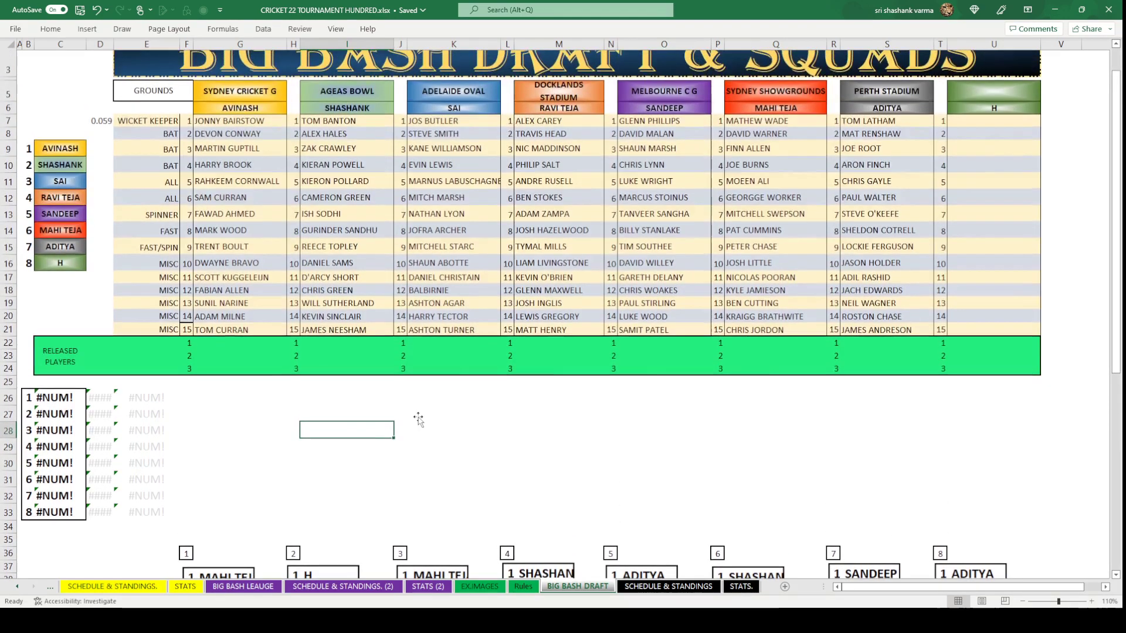
{"action": "scroll", "coordinate": [418, 419], "scroll_direction": "down", "scroll_amount": 2}
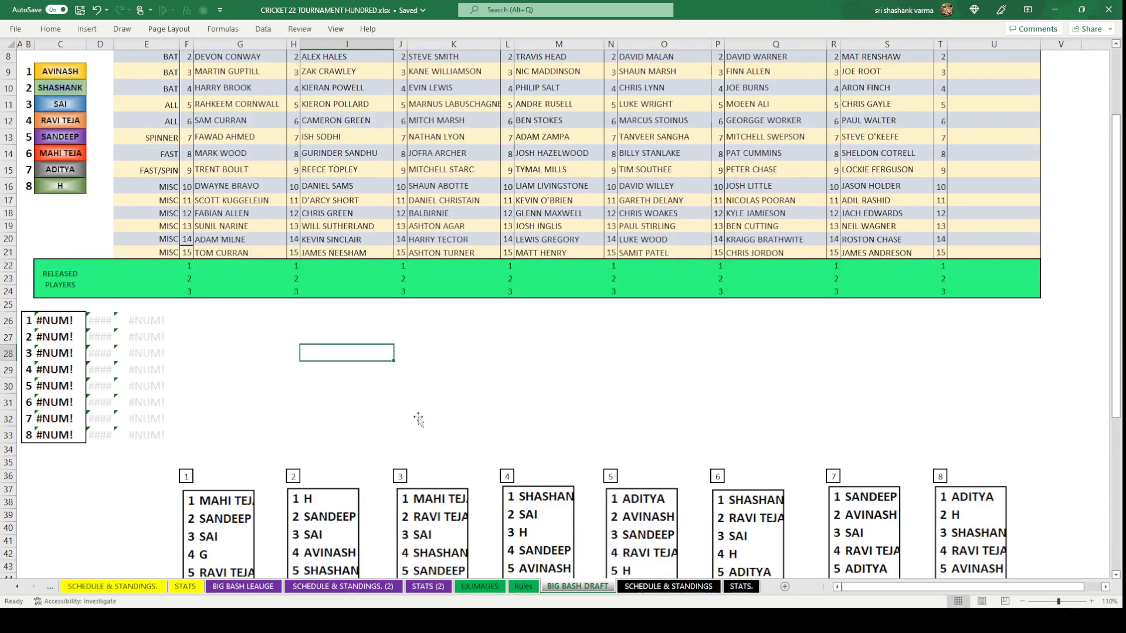
{"action": "scroll", "coordinate": [418, 419], "scroll_direction": "up", "scroll_amount": 3}
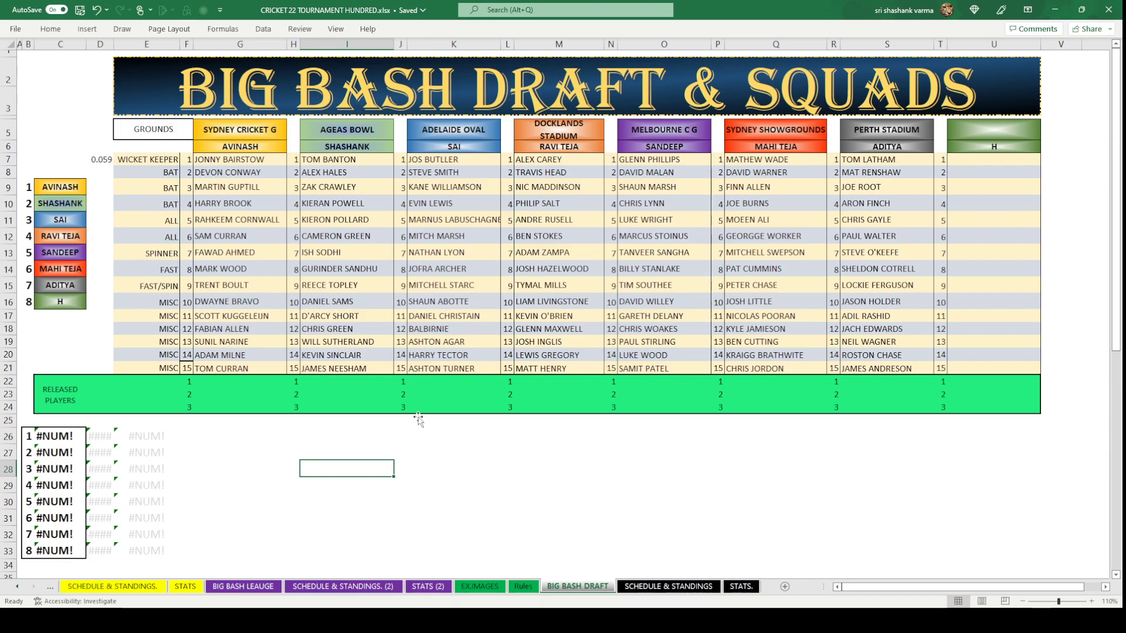
{"action": "scroll", "coordinate": [420, 428], "scroll_direction": "down", "scroll_amount": 3}
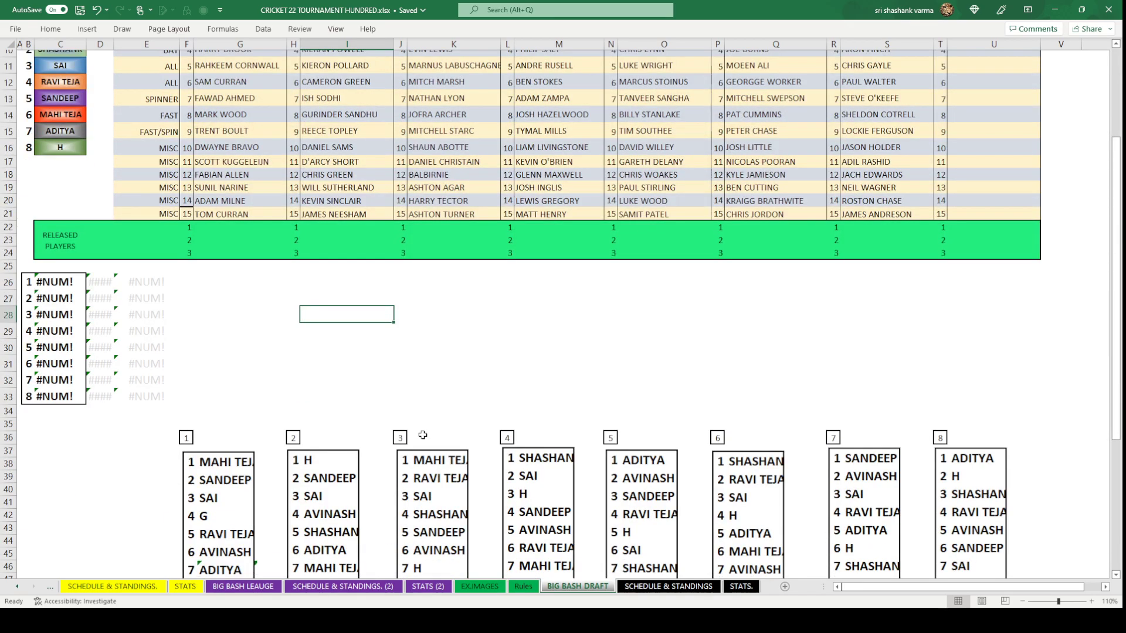
{"action": "scroll", "coordinate": [423, 435], "scroll_direction": "up", "scroll_amount": 3}
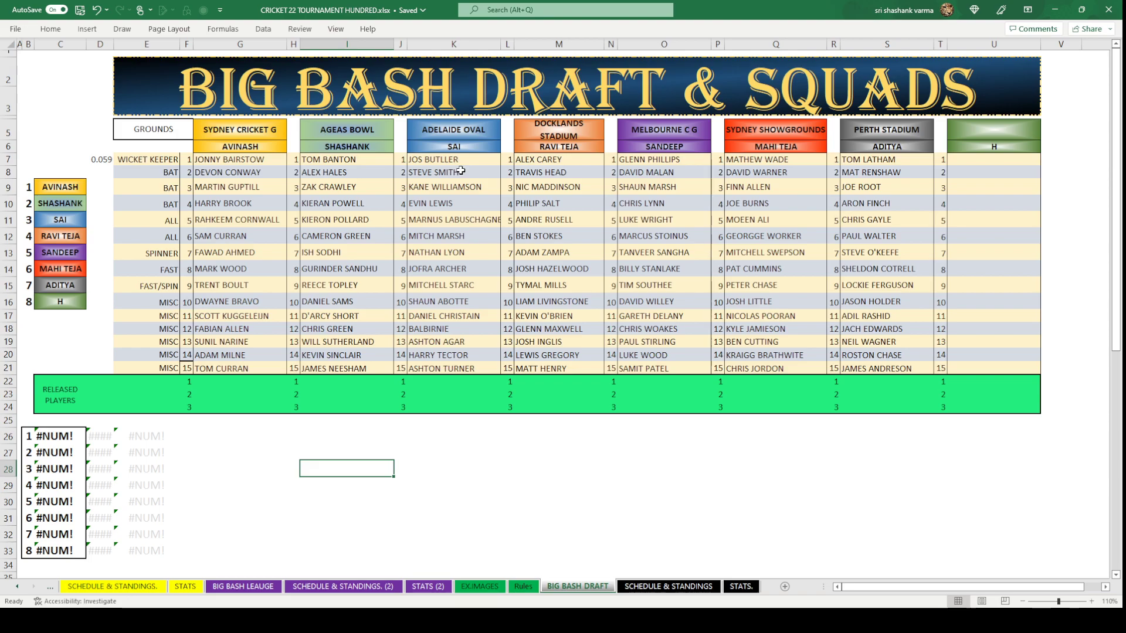
{"action": "scroll", "coordinate": [366, 176], "scroll_direction": "down", "scroll_amount": 4}
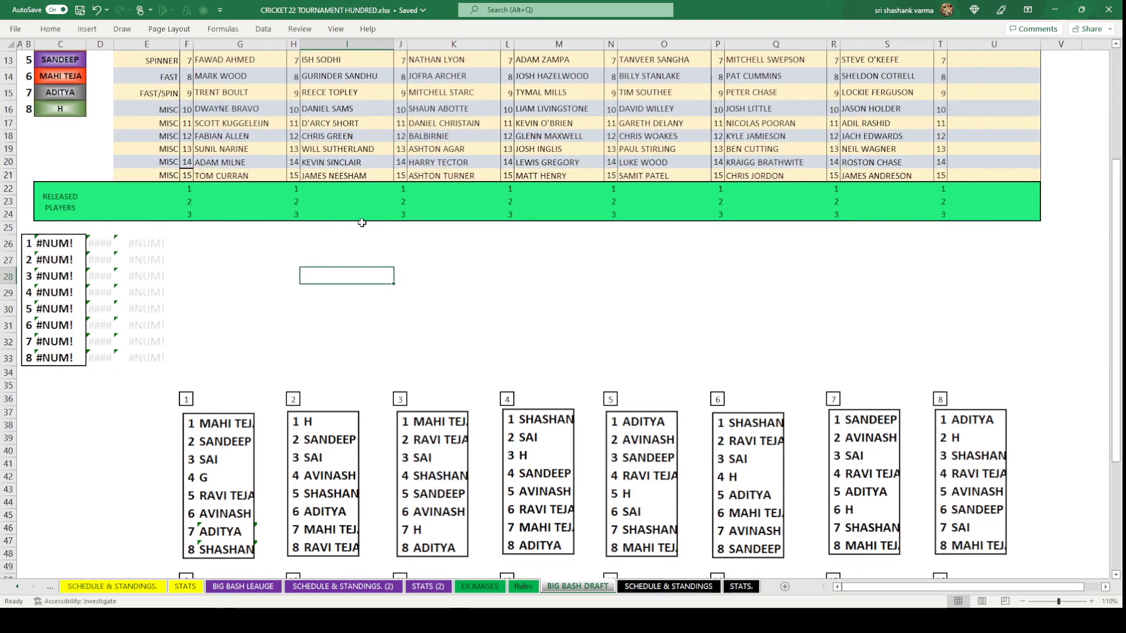
{"action": "scroll", "coordinate": [360, 269], "scroll_direction": "up", "scroll_amount": 4}
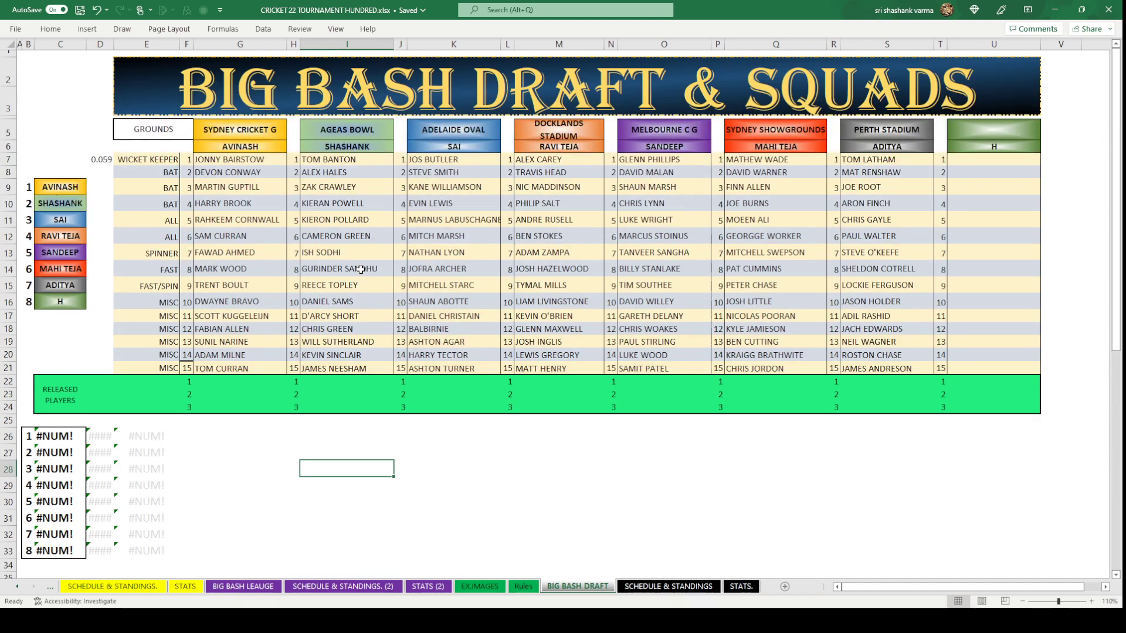
{"action": "left_click", "coordinate": [525, 481]}
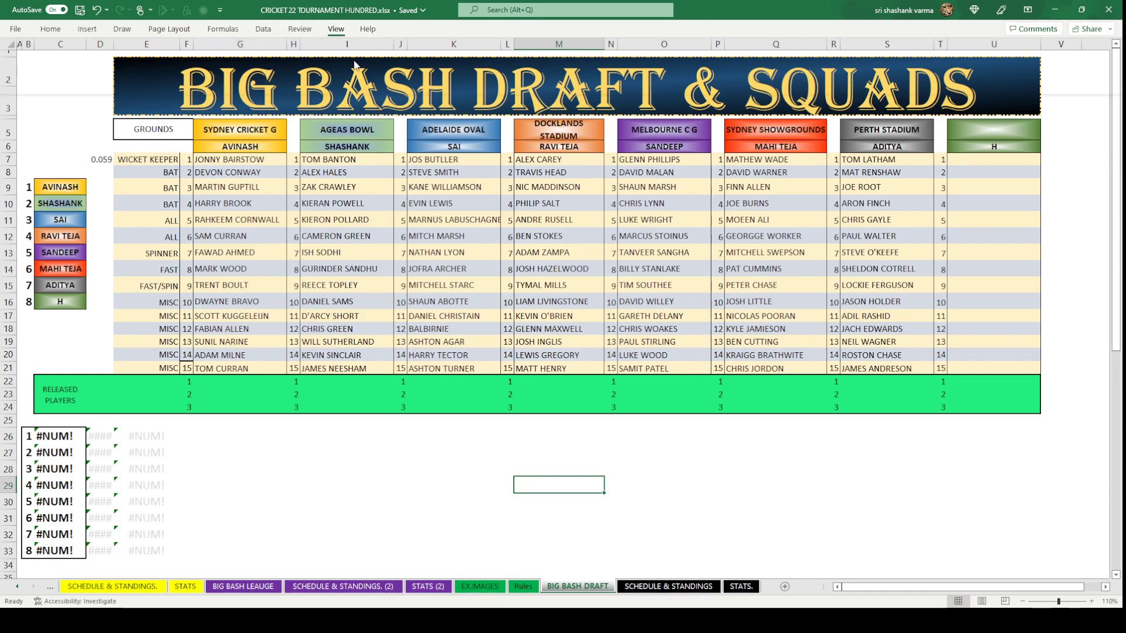
Show the formula bar and keep the Home ribbon permanently expanded.
{"action": "key", "text": "alt+w"}
{"action": "key", "text": "v"}
{"action": "key", "text": "f"}
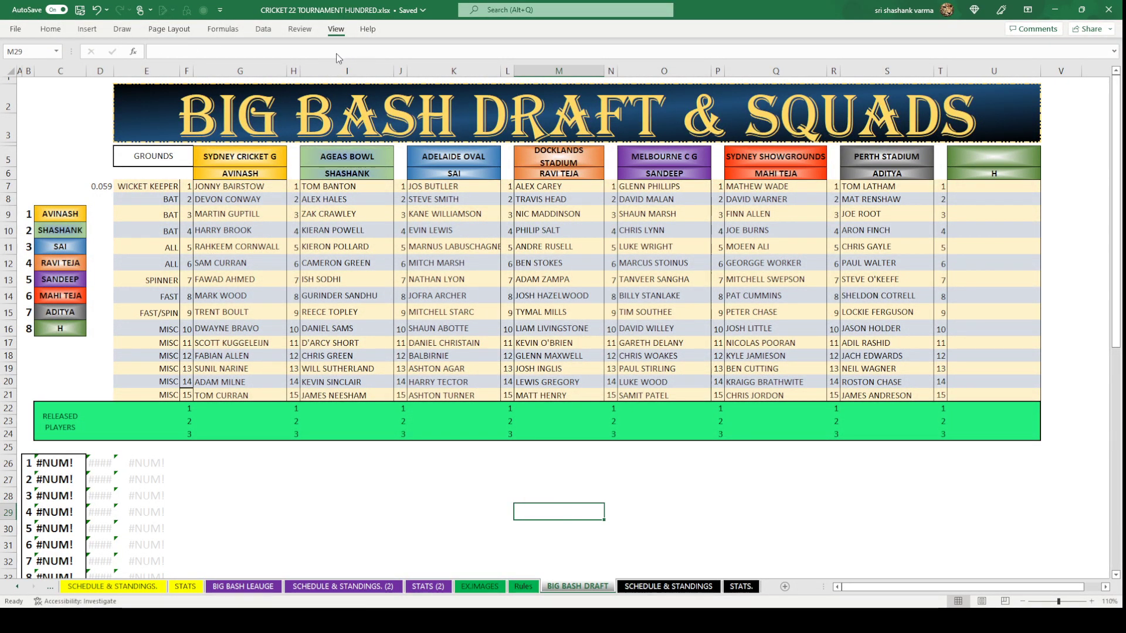
{"action": "left_click", "coordinate": [50, 30]}
{"action": "key", "text": "ctrl+F1"}
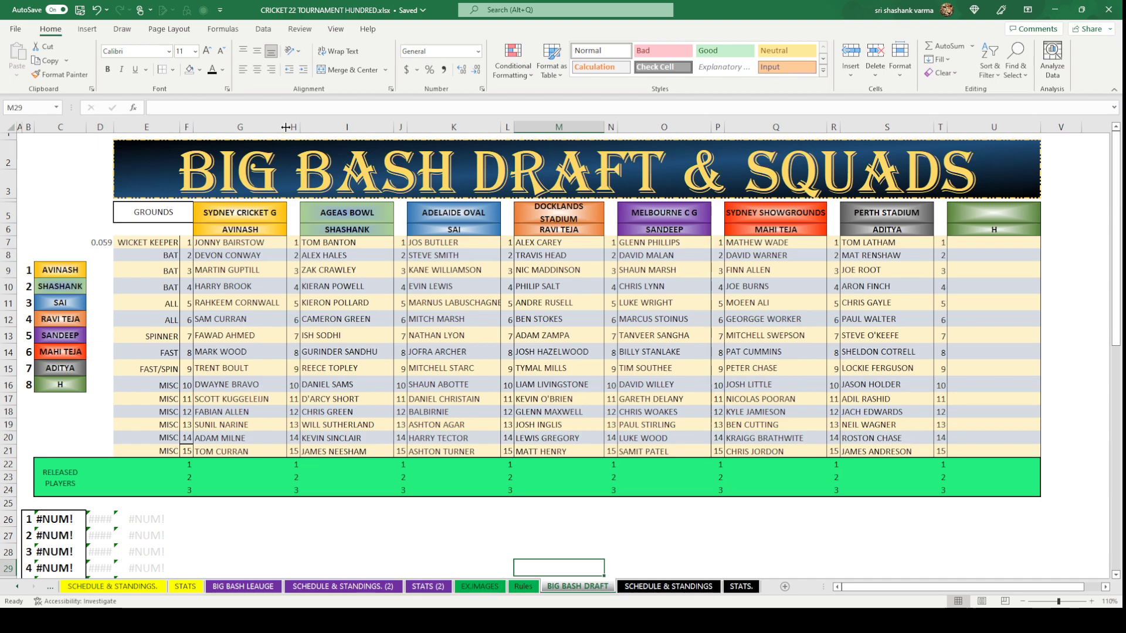
Even out team columns G–S, autofitting K and Q and widening M for DOCKLANDS STADIUM.
{"action": "left_click_drag", "start_coordinate": [285, 127], "coordinate": [283, 127]}
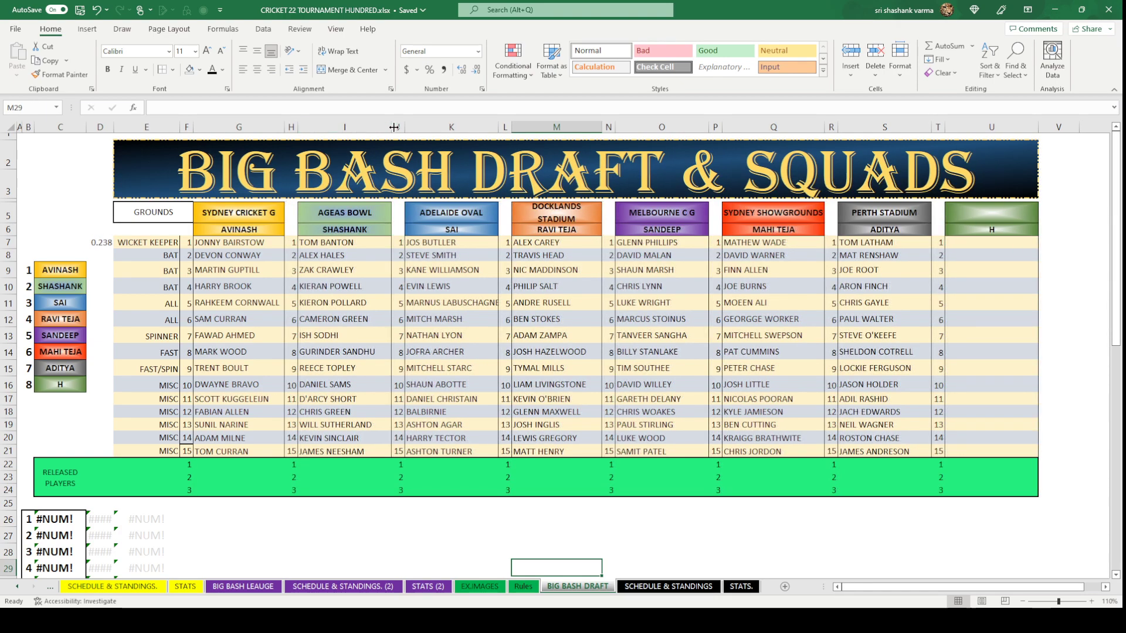
{"action": "left_click_drag", "start_coordinate": [394, 127], "coordinate": [384, 128]}
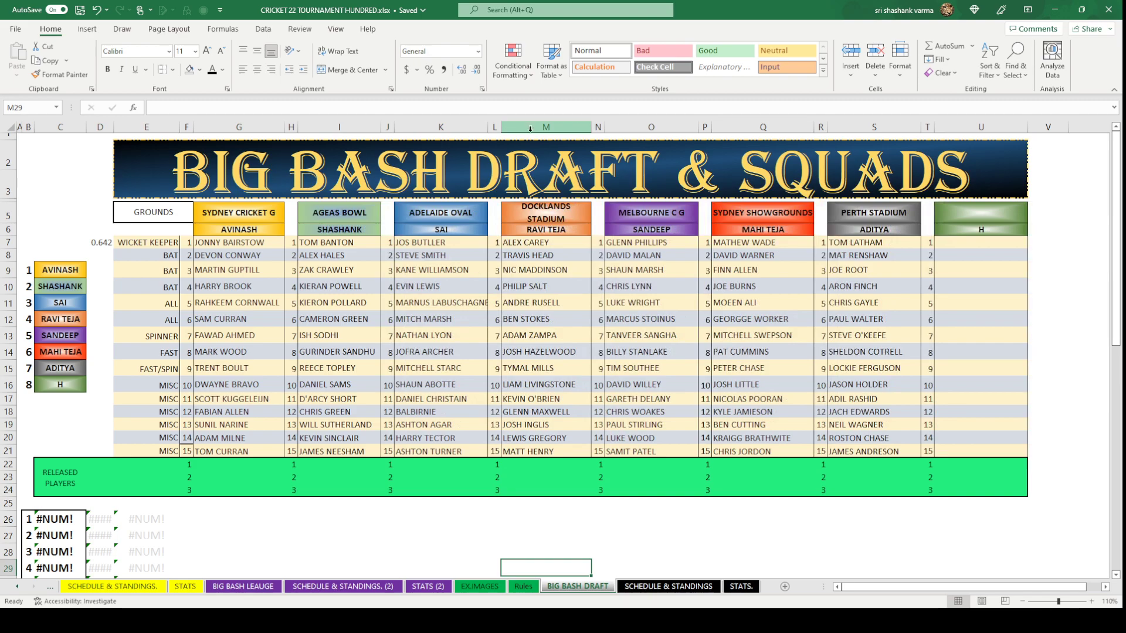
{"action": "double_click", "coordinate": [488, 127]}
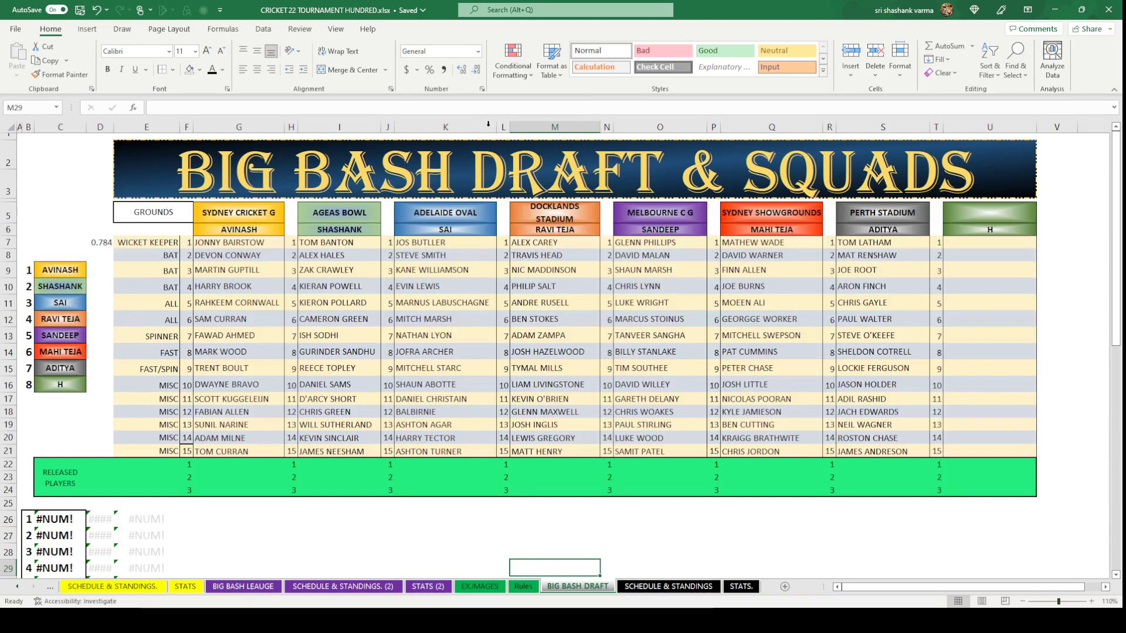
{"action": "left_click_drag", "start_coordinate": [498, 127], "coordinate": [490, 126]}
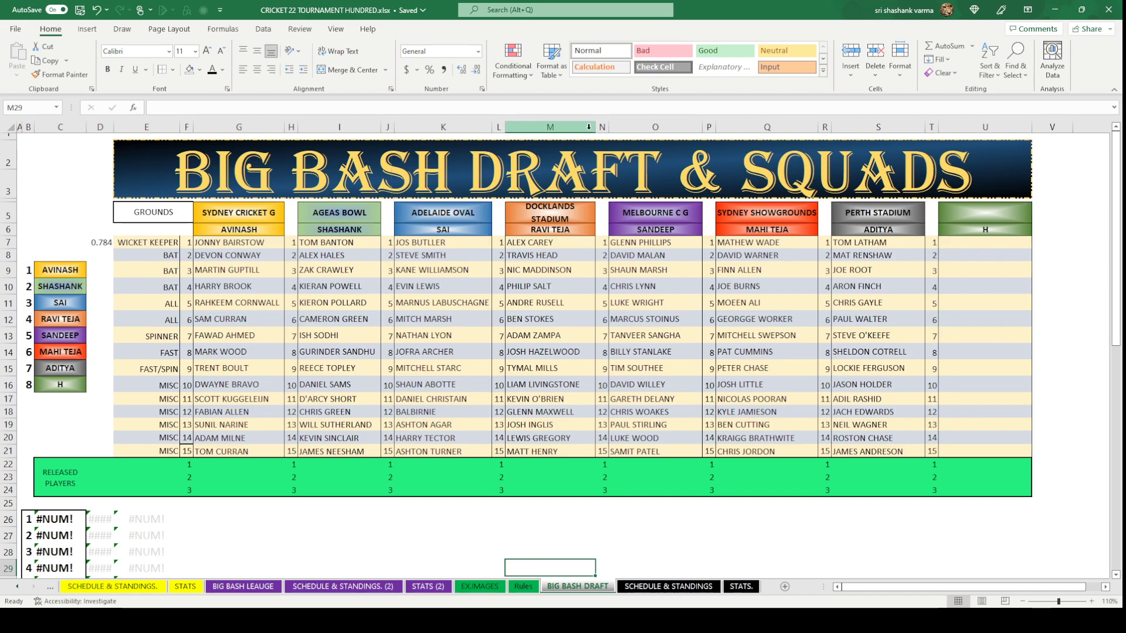
{"action": "left_click_drag", "start_coordinate": [595, 127], "coordinate": [600, 127]}
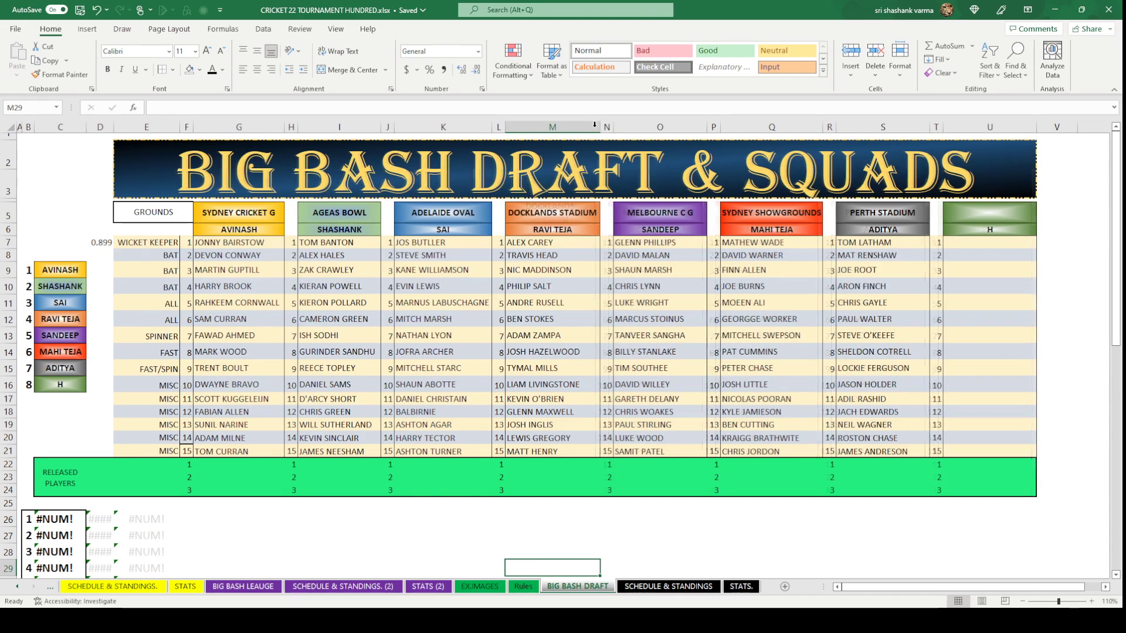
{"action": "left_click_drag", "start_coordinate": [704, 129], "coordinate": [690, 129]}
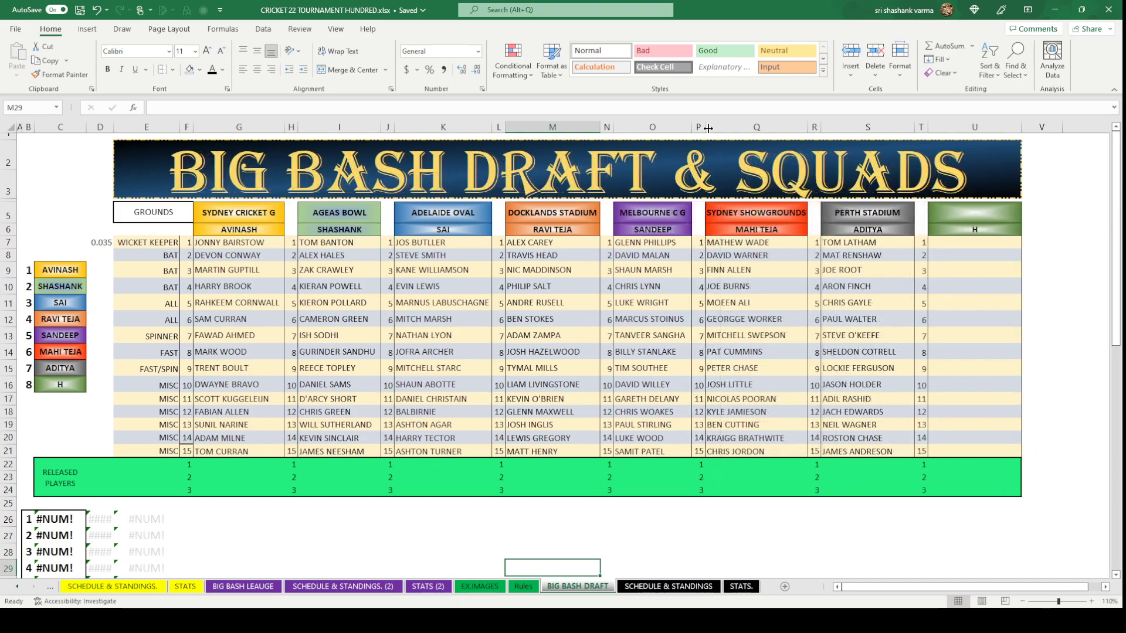
{"action": "double_click", "coordinate": [808, 127]}
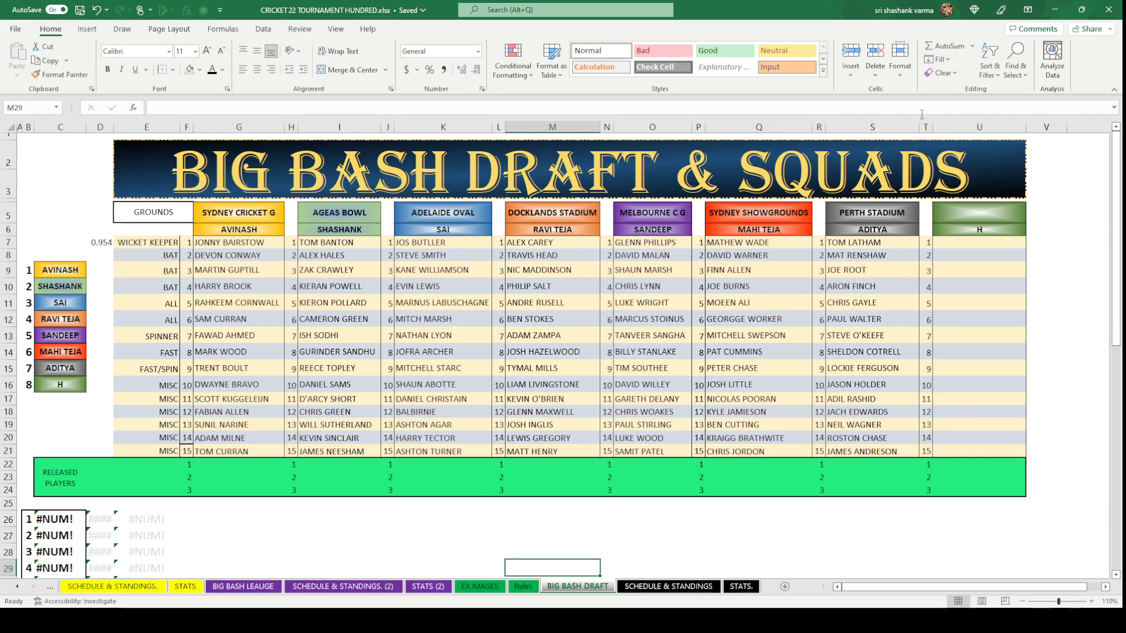
{"action": "left_click_drag", "start_coordinate": [919, 127], "coordinate": [909, 126]}
{"action": "left_click", "coordinate": [1059, 258]}
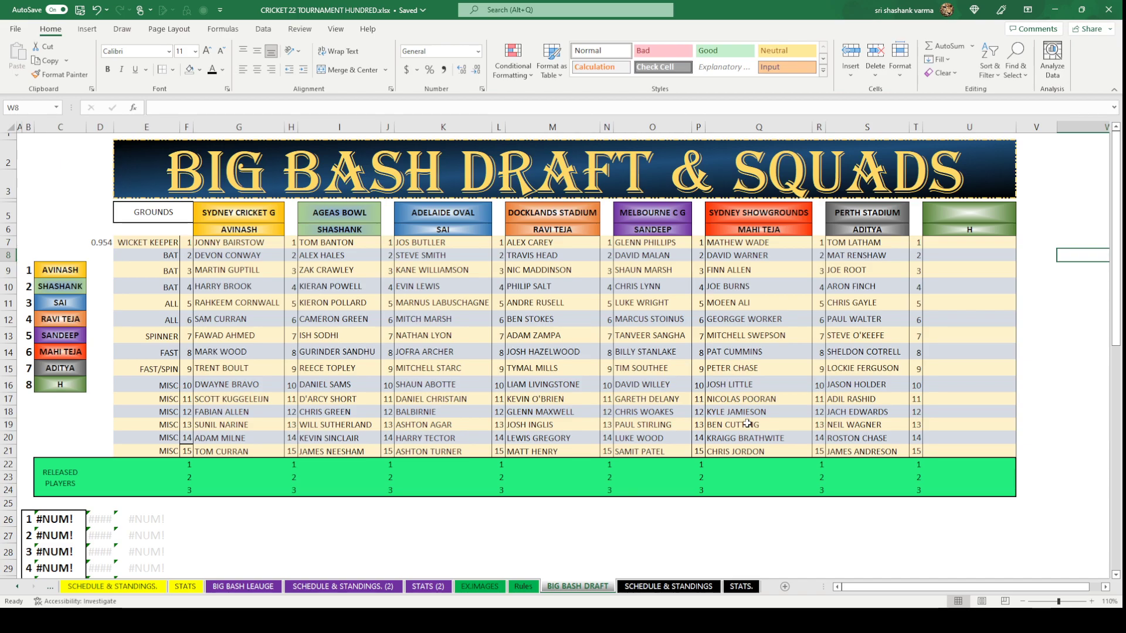
Erase the unwanted border at the squad table's bottom edge around cell F21.
{"action": "scroll", "coordinate": [746, 421], "scroll_direction": "down", "scroll_amount": 1}
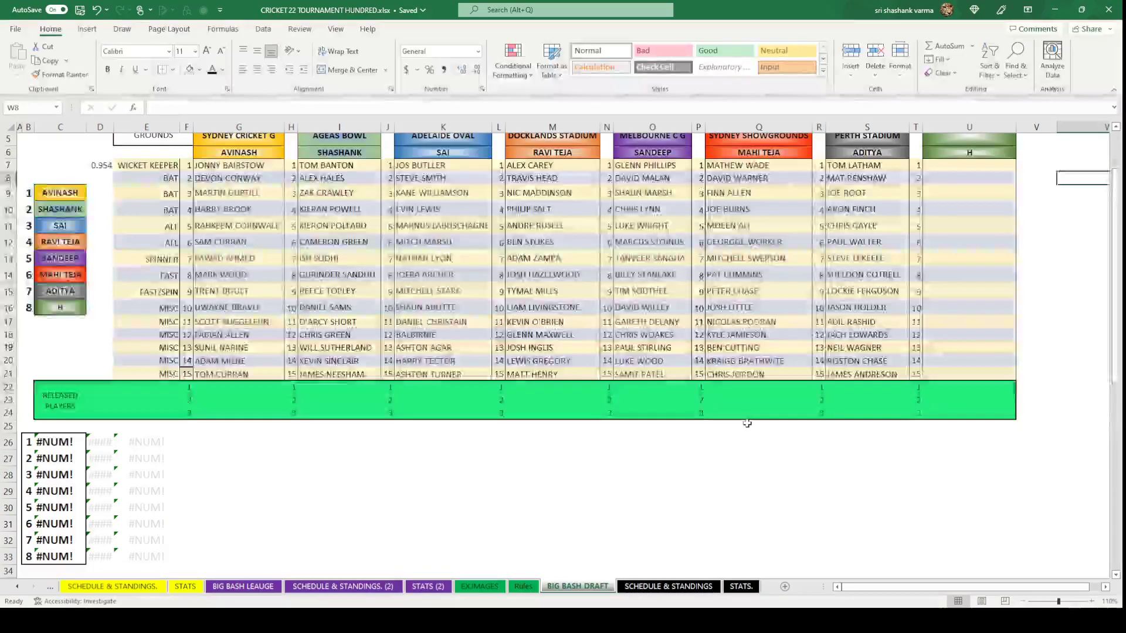
{"action": "scroll", "coordinate": [745, 419], "scroll_direction": "up", "scroll_amount": 1}
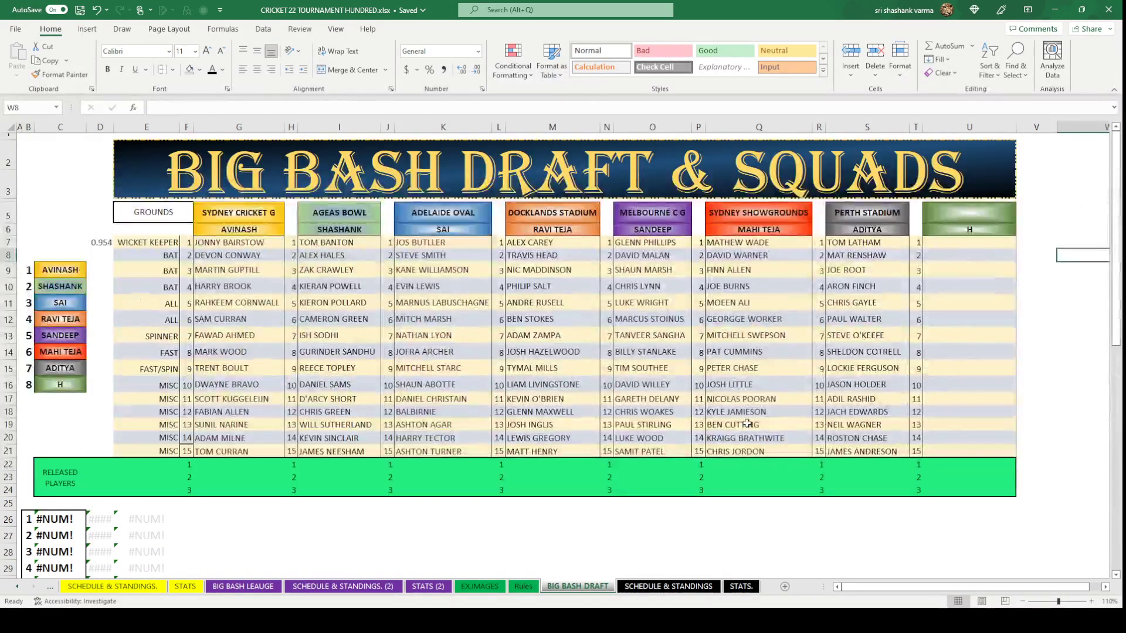
{"action": "left_click", "coordinate": [186, 449]}
{"action": "left_click", "coordinate": [172, 68]}
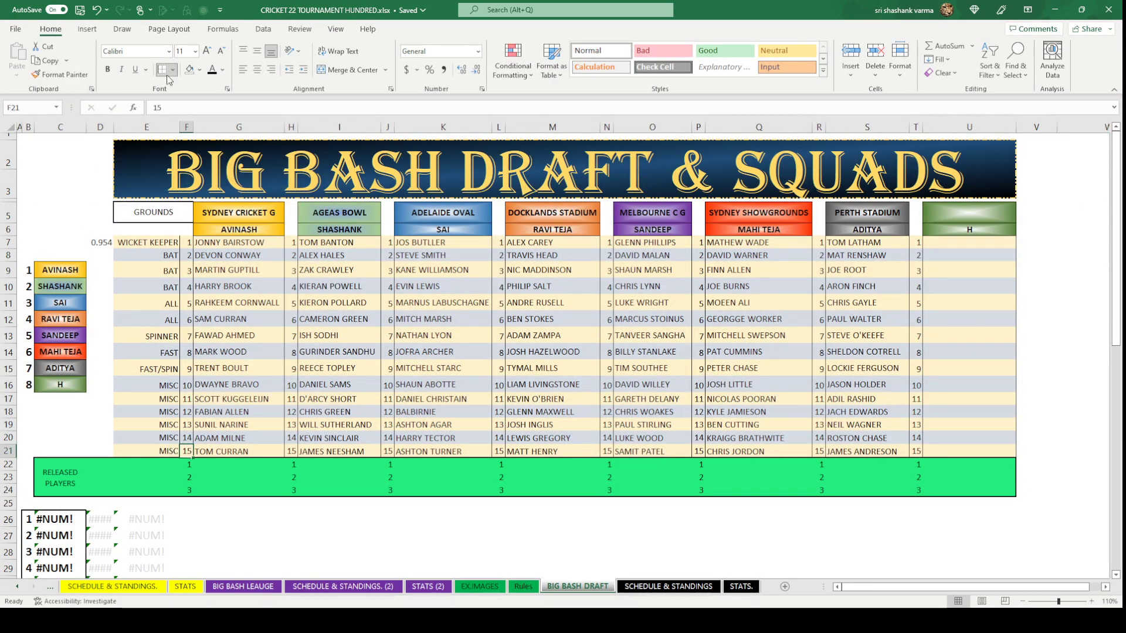
{"action": "left_click", "coordinate": [189, 440]}
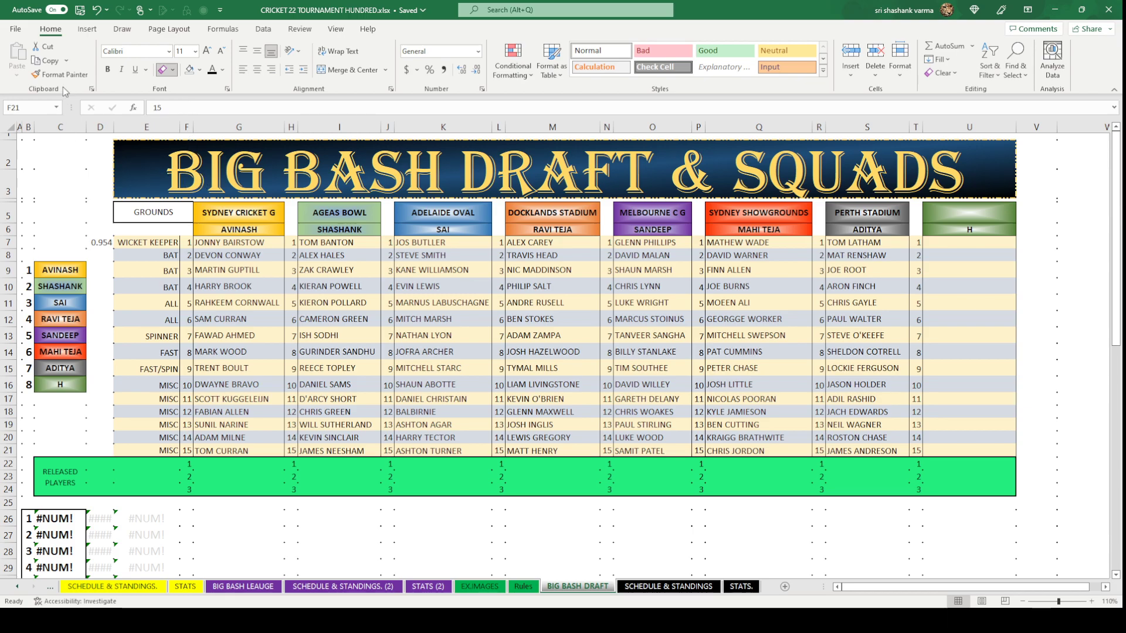
{"action": "left_click", "coordinate": [1095, 263]}
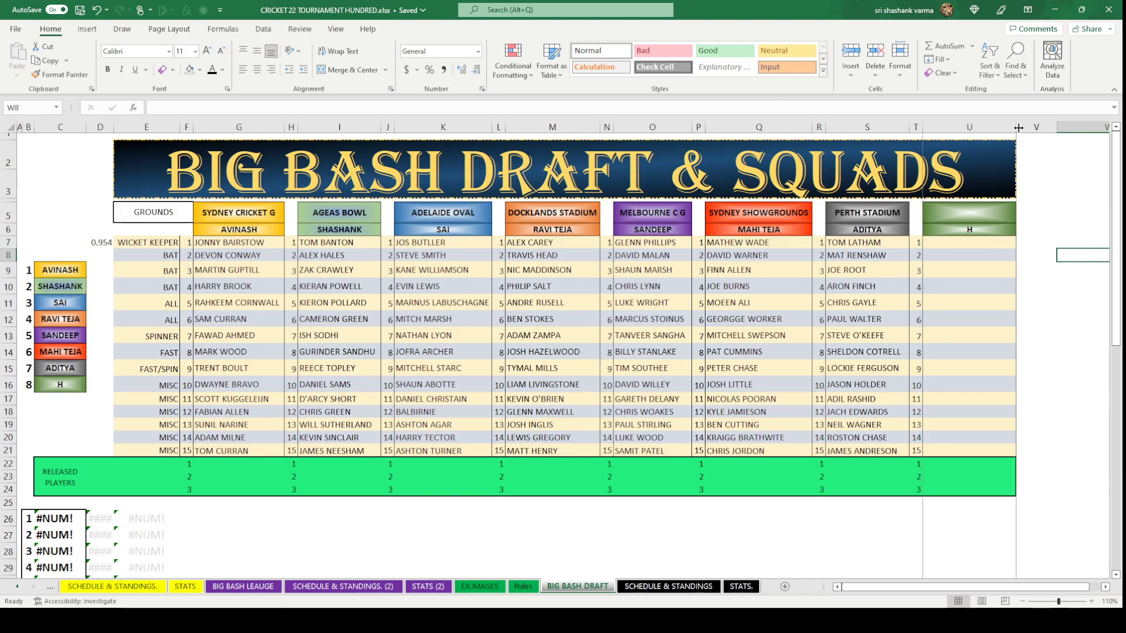
Make column U, the H team's column, much narrower.
{"action": "left_click_drag", "start_coordinate": [1019, 128], "coordinate": [963, 128]}
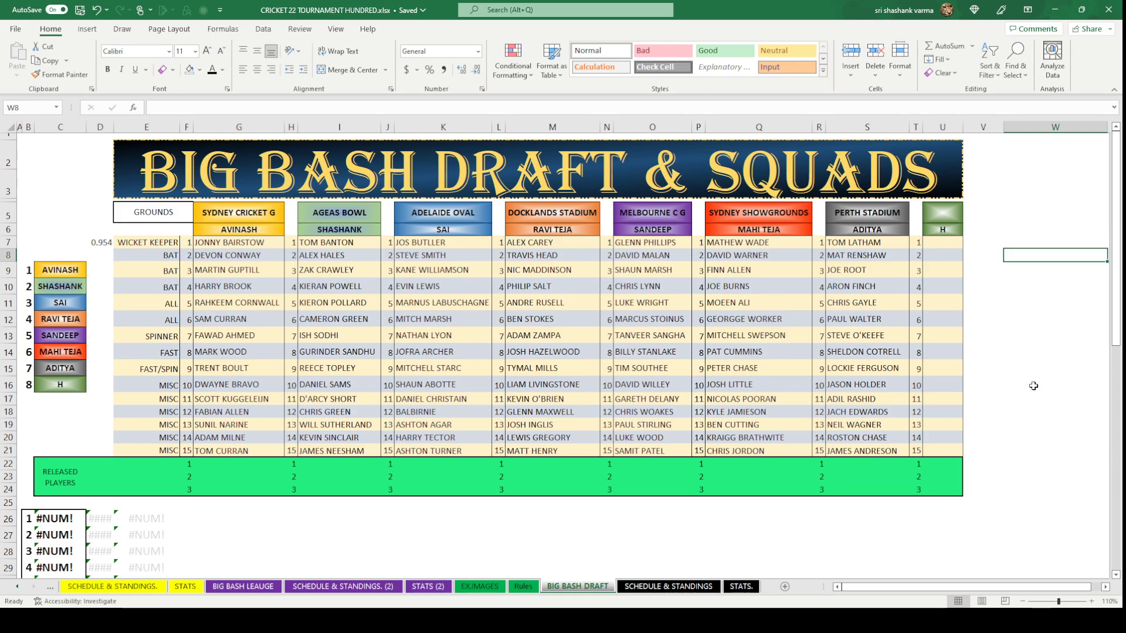
{"action": "scroll", "coordinate": [1033, 386], "scroll_direction": "down", "scroll_amount": 2}
{"action": "scroll", "coordinate": [1033, 386], "scroll_direction": "up", "scroll_amount": 1}
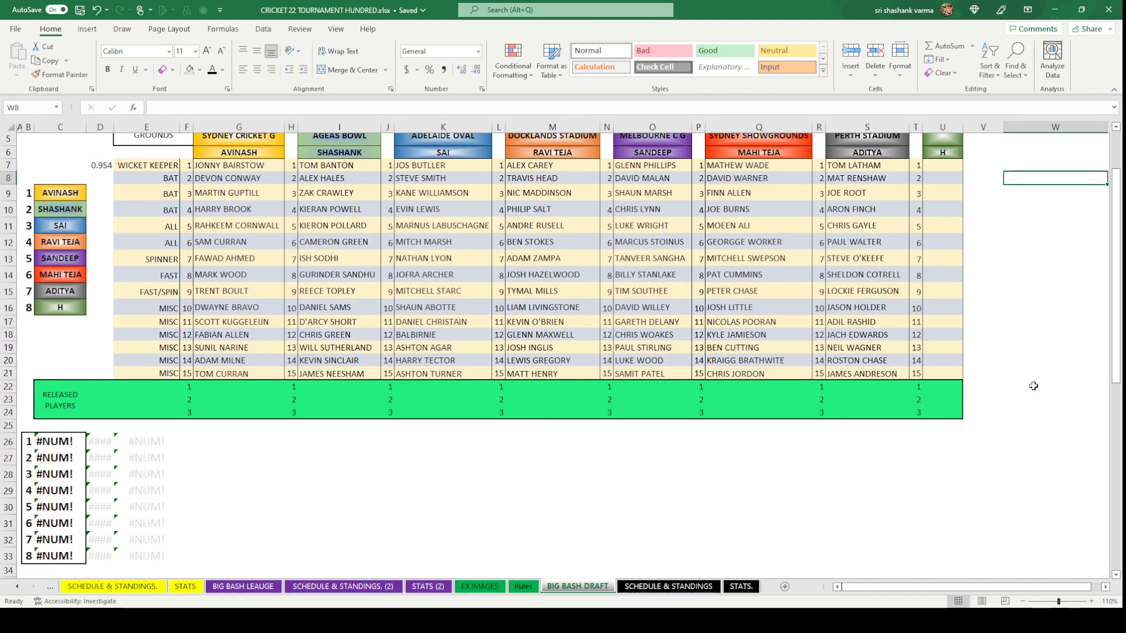
{"action": "scroll", "coordinate": [1033, 386], "scroll_direction": "up", "scroll_amount": 2}
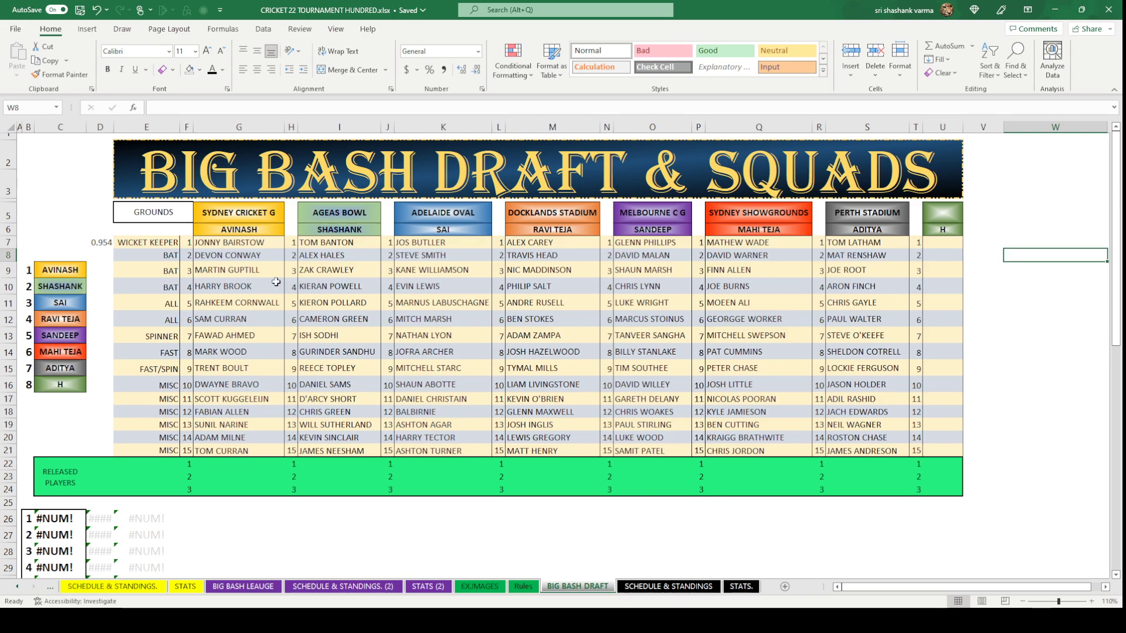
Zoom in to about 120% so the squads table fills the window.
{"action": "left_click", "coordinate": [1091, 601]}
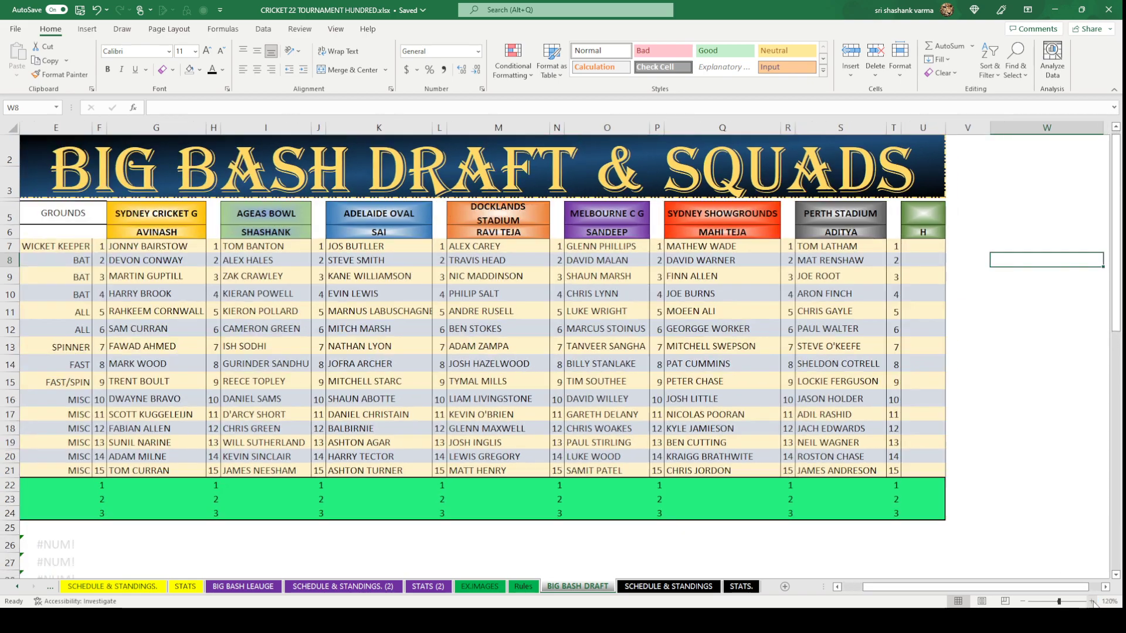
{"action": "left_click", "coordinate": [1091, 601]}
{"action": "left_click", "coordinate": [1092, 601]}
{"action": "left_click_drag", "start_coordinate": [1086, 588], "coordinate": [1044, 596]}
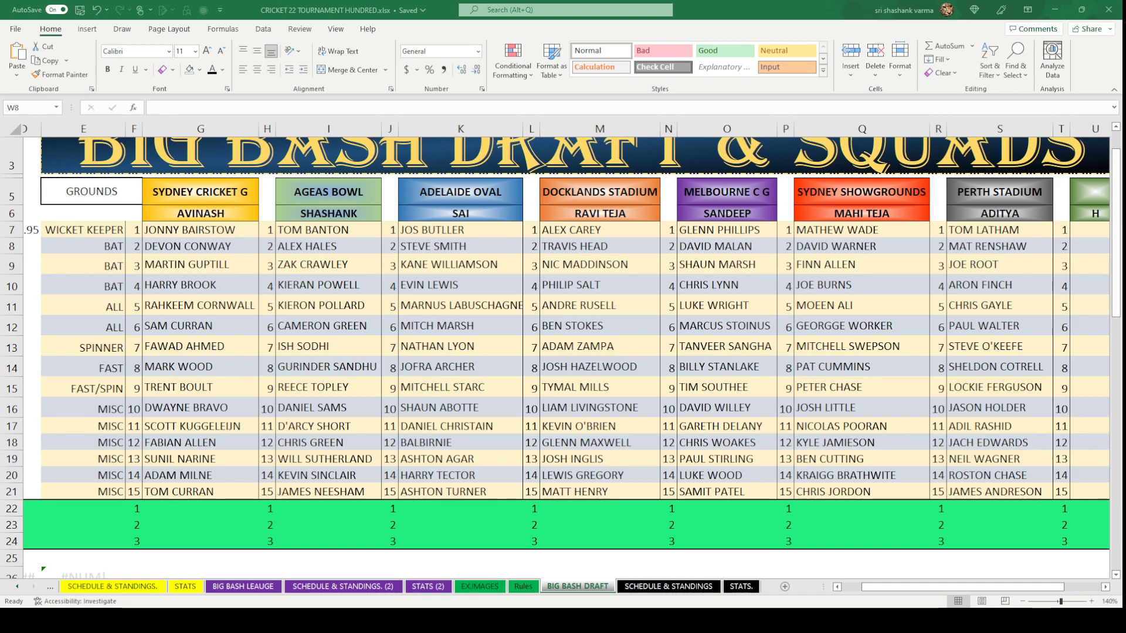
Look through the BIG BASH LEAUGE and HUNDRED DRAFT TEAMS sheets, then scroll STATS to its top-left leaderboards.
{"action": "left_click", "coordinate": [244, 587]}
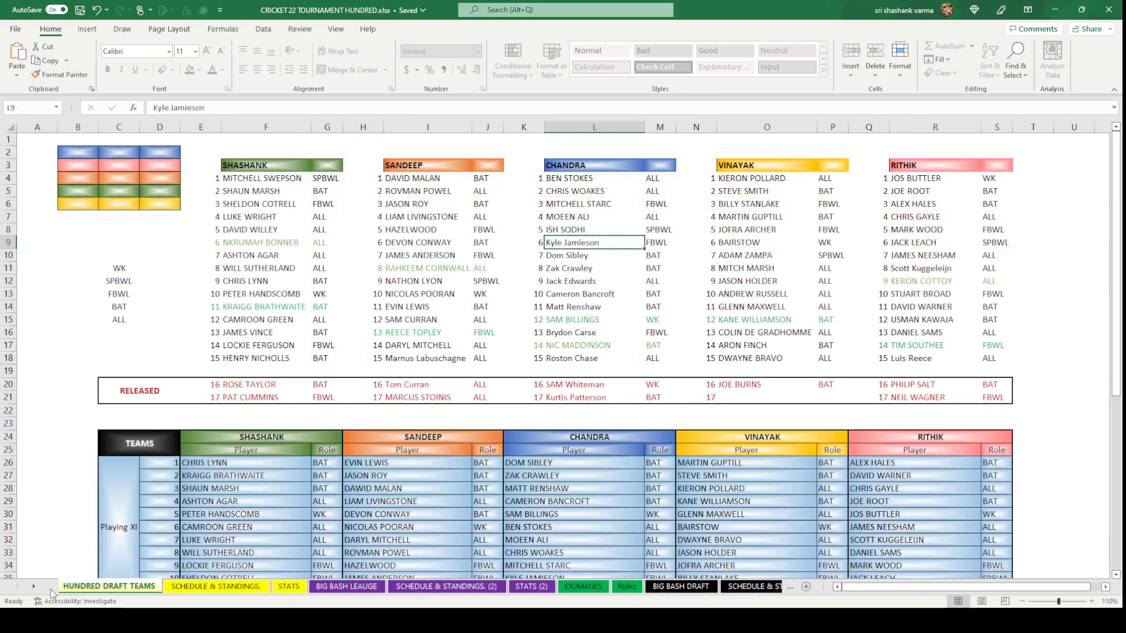
{"action": "left_click", "coordinate": [49, 586]}
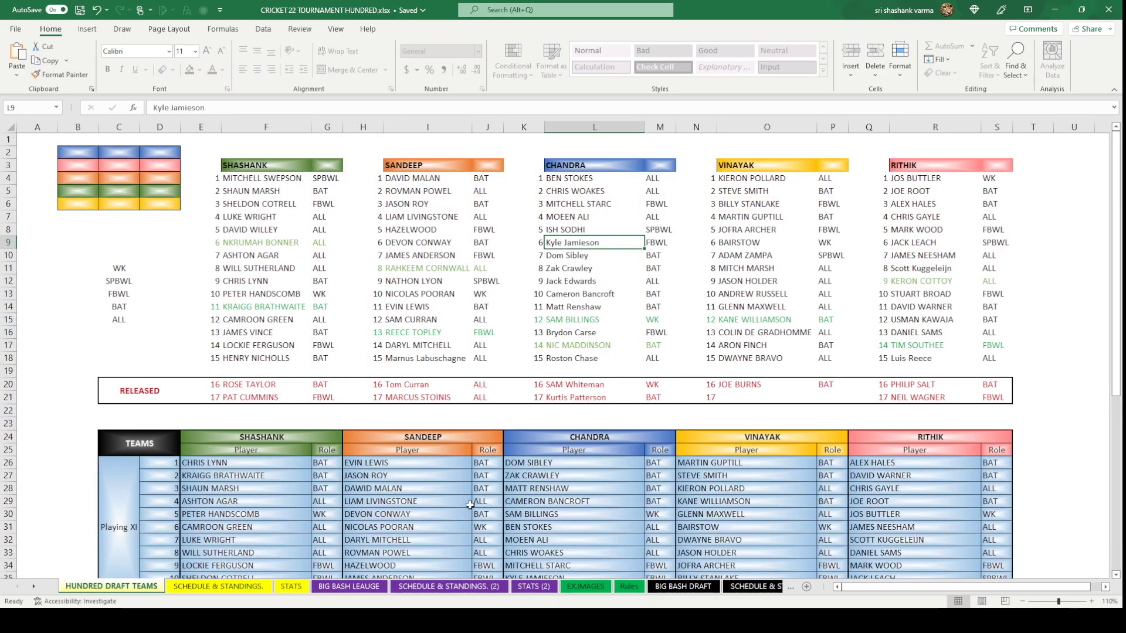
{"action": "left_click", "coordinate": [287, 587]}
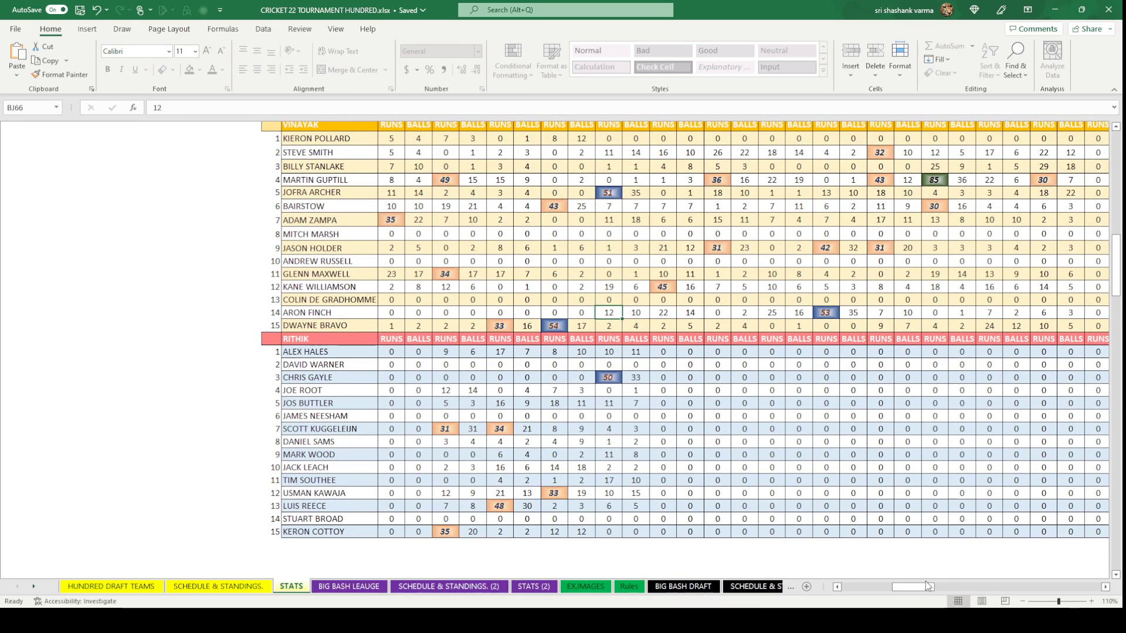
{"action": "left_click_drag", "start_coordinate": [923, 585], "coordinate": [817, 588]}
{"action": "scroll", "coordinate": [531, 543], "scroll_direction": "up", "scroll_amount": 10}
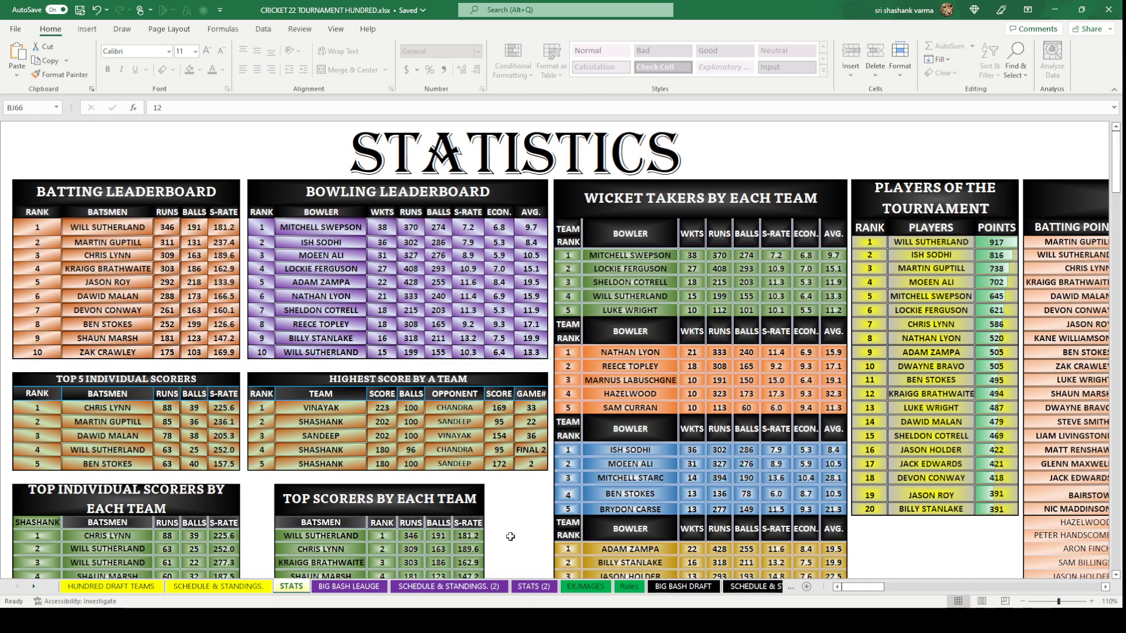
{"action": "scroll", "coordinate": [510, 537], "scroll_direction": "down", "scroll_amount": 2}
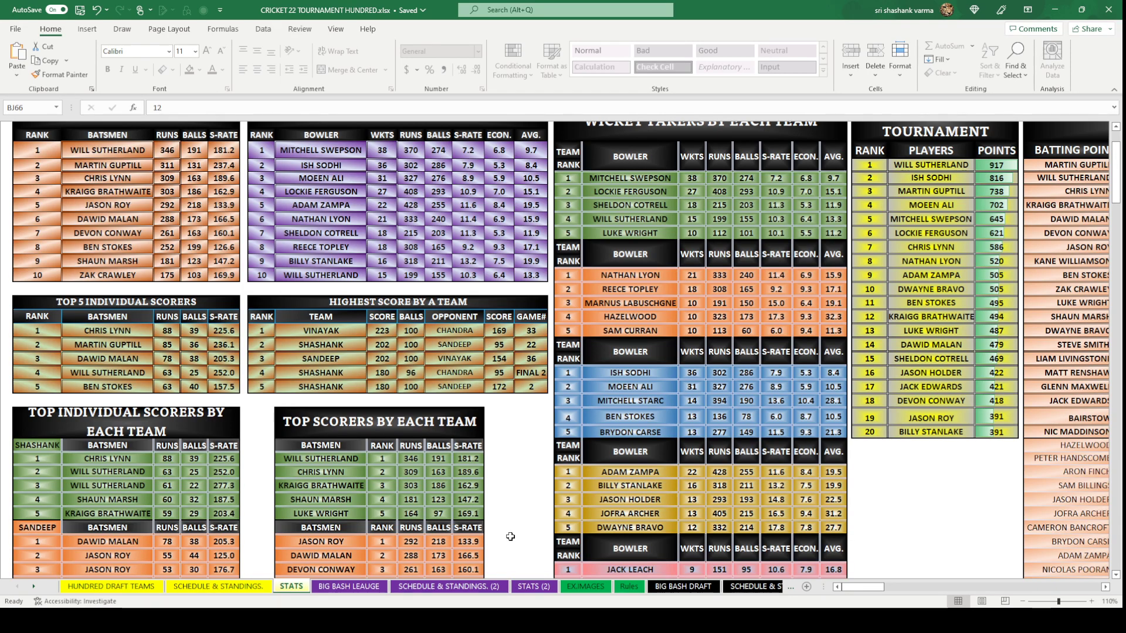
{"action": "scroll", "coordinate": [510, 537], "scroll_direction": "down", "scroll_amount": 1}
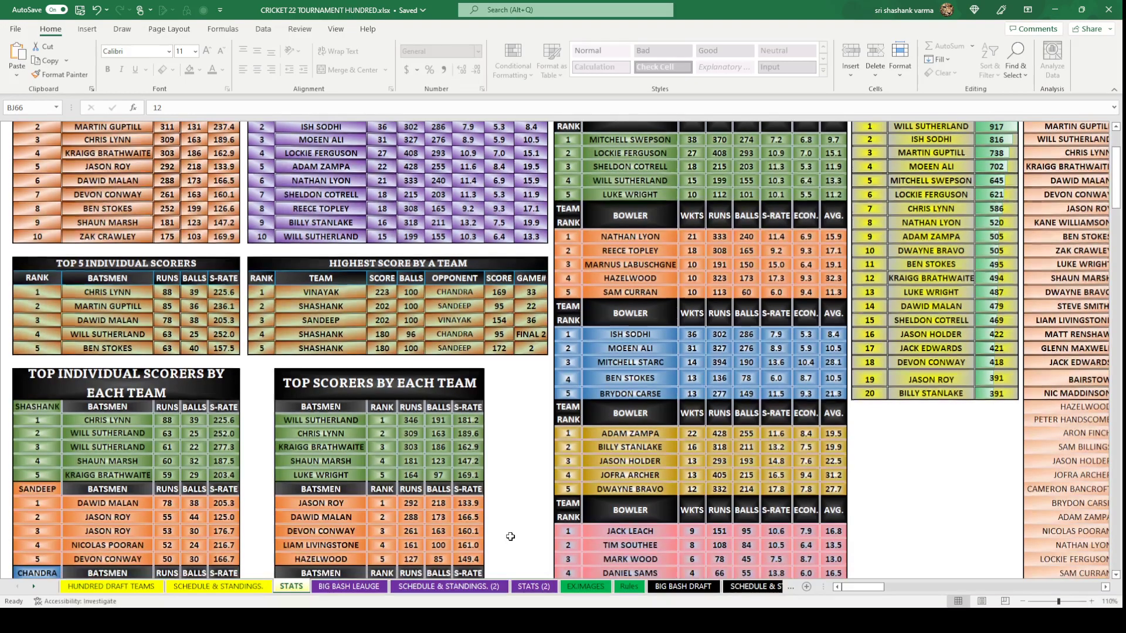
{"action": "scroll", "coordinate": [510, 536], "scroll_direction": "up", "scroll_amount": 3}
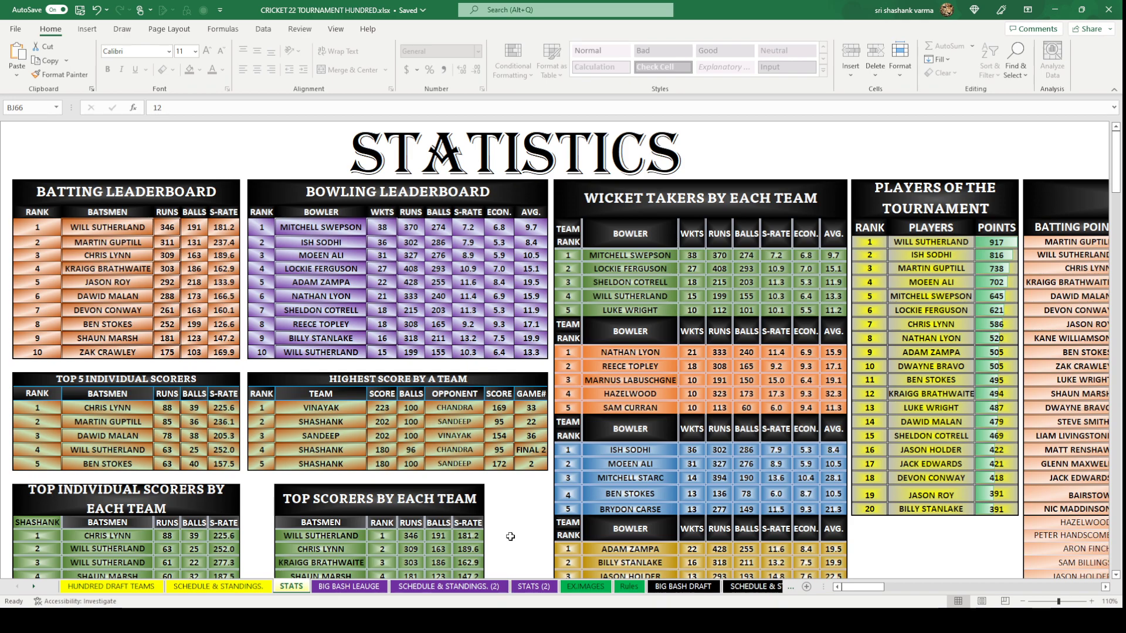
Move from BIG BASH LEAUGE to STATS (2) and scroll through its leaderboard tables.
{"action": "left_click", "coordinate": [348, 587]}
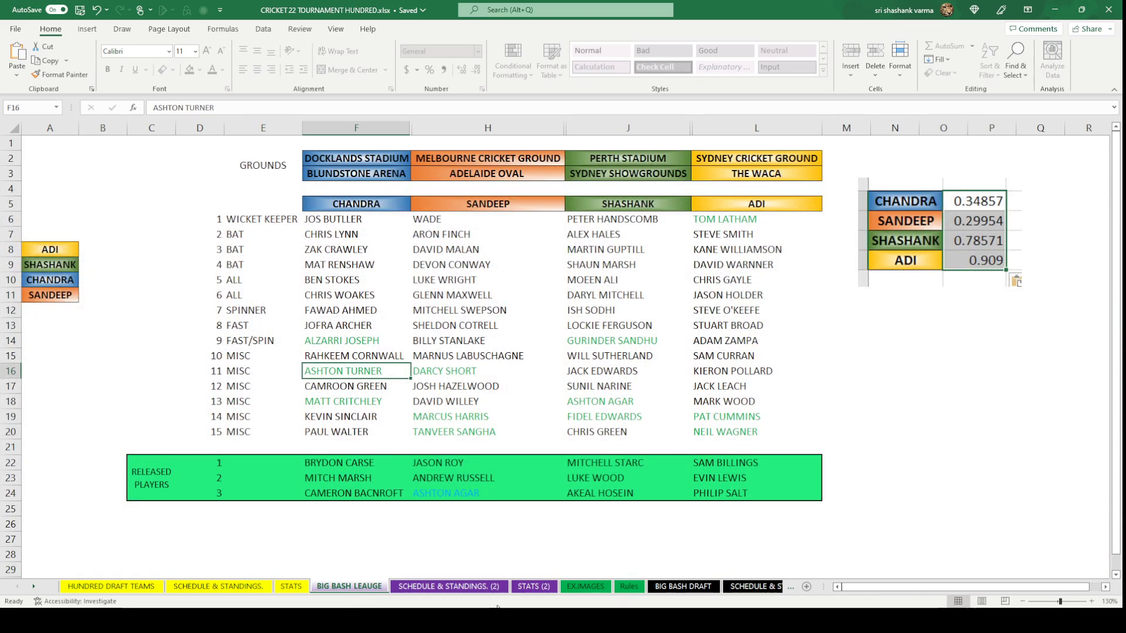
{"action": "left_click", "coordinate": [528, 590]}
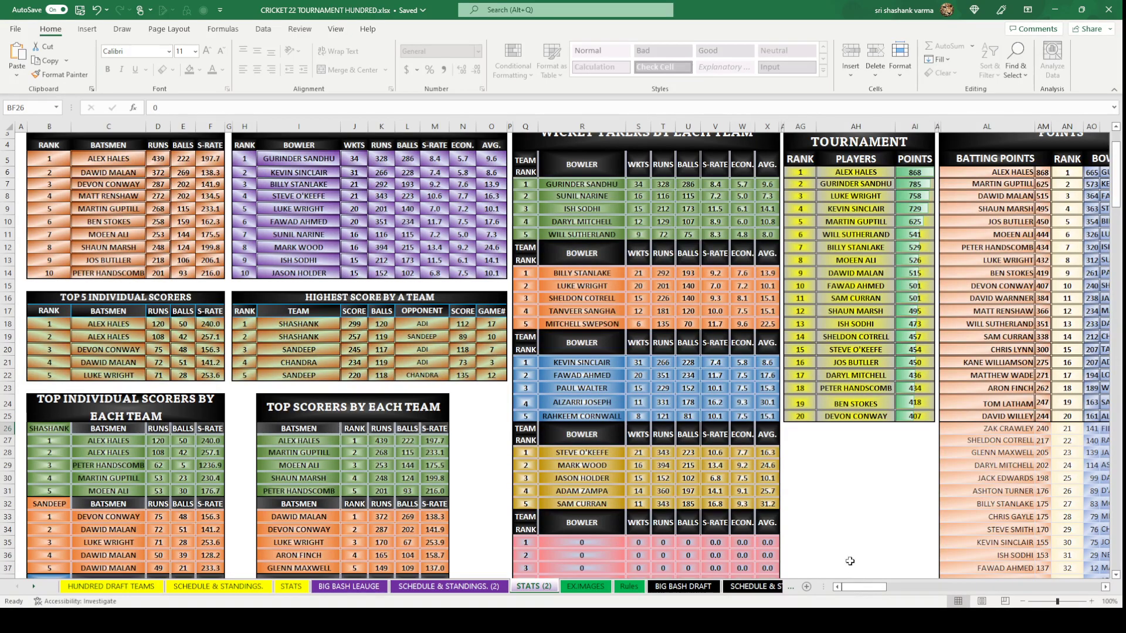
{"action": "scroll", "coordinate": [847, 560], "scroll_direction": "up", "scroll_amount": 1}
{"action": "scroll", "coordinate": [834, 531], "scroll_direction": "down", "scroll_amount": 4}
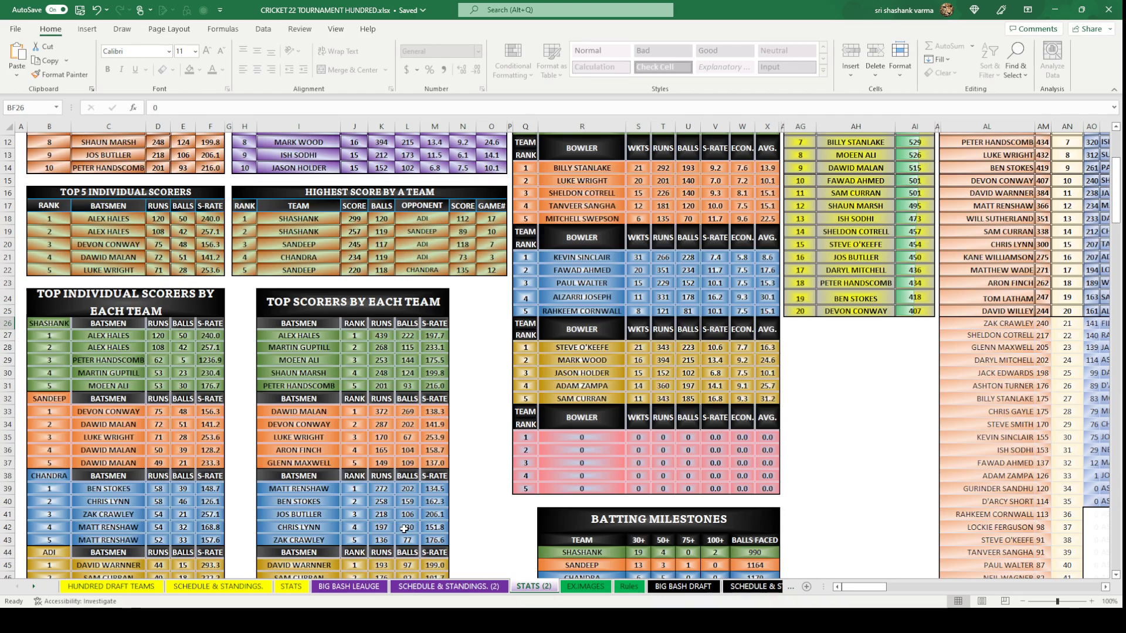
{"action": "scroll", "coordinate": [410, 527], "scroll_direction": "up", "scroll_amount": 4}
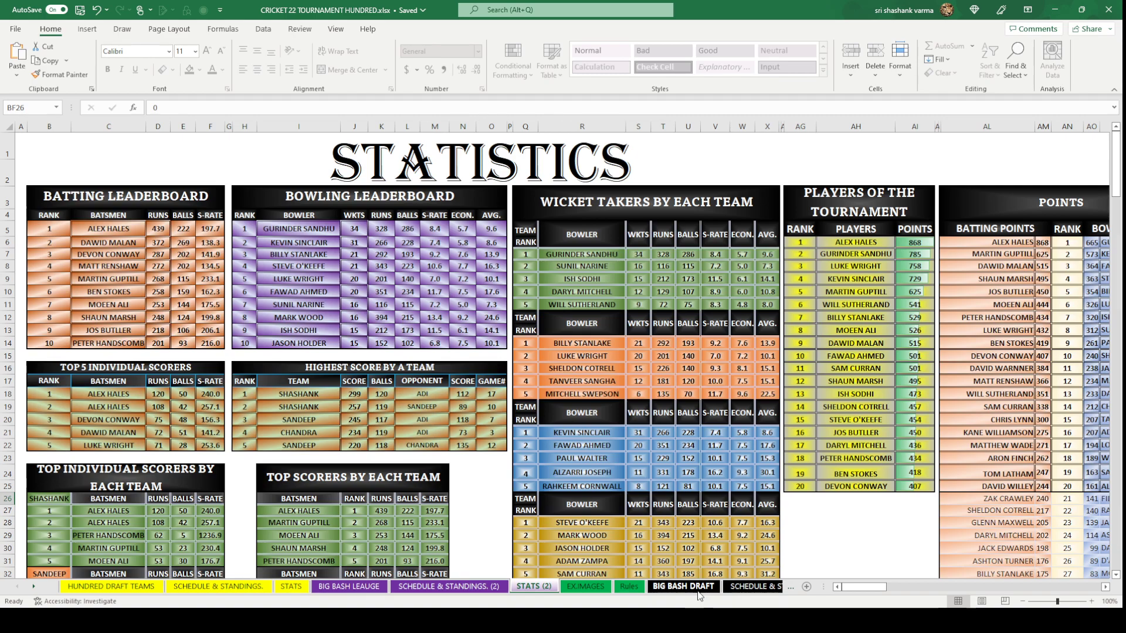
Return to BIG BASH DRAFT, zoom out to 120%, and select empty cell M26.
{"action": "left_click", "coordinate": [693, 587]}
{"action": "scroll", "coordinate": [404, 488], "scroll_direction": "up", "scroll_amount": 2}
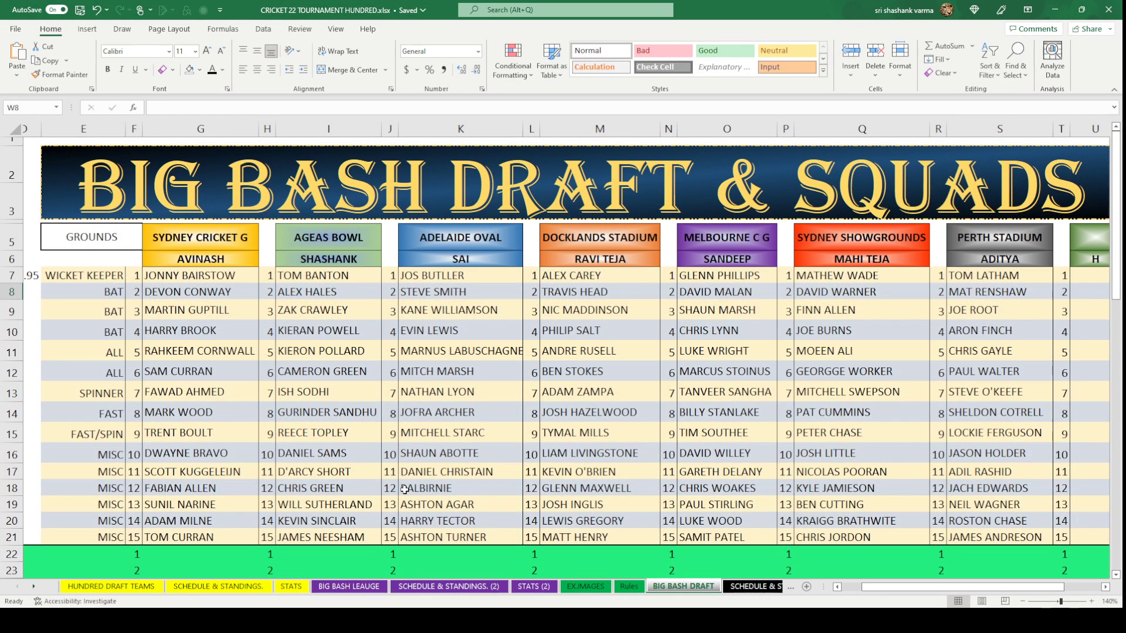
{"action": "scroll", "coordinate": [405, 489], "scroll_direction": "down", "scroll_amount": 1}
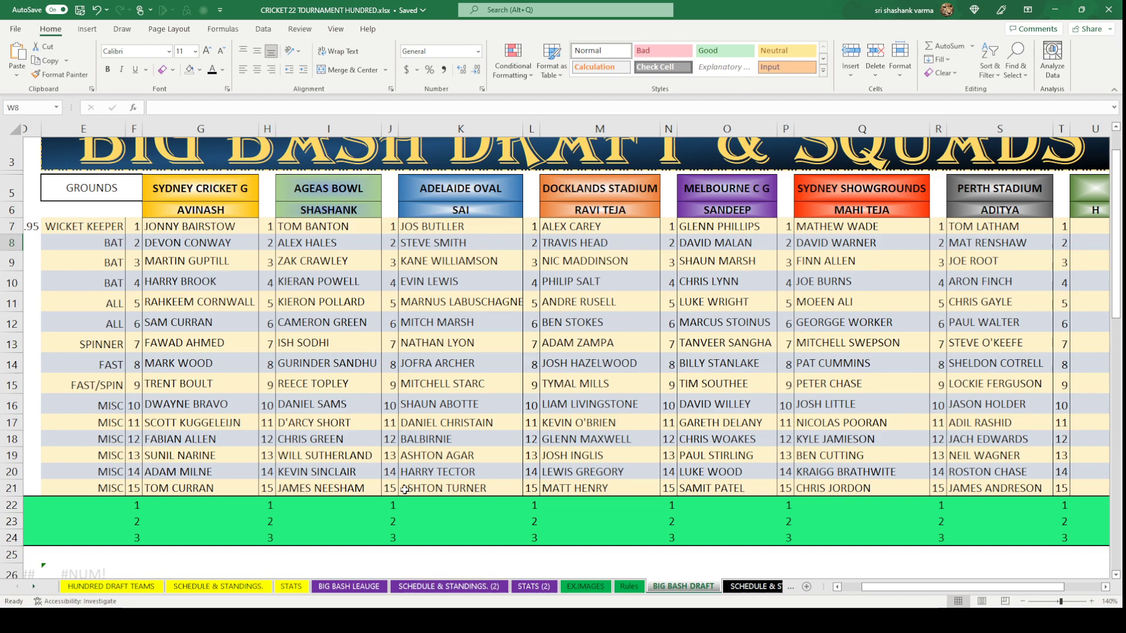
{"action": "left_click", "coordinate": [1023, 601]}
{"action": "left_click", "coordinate": [1023, 601]}
{"action": "left_click", "coordinate": [1024, 601]}
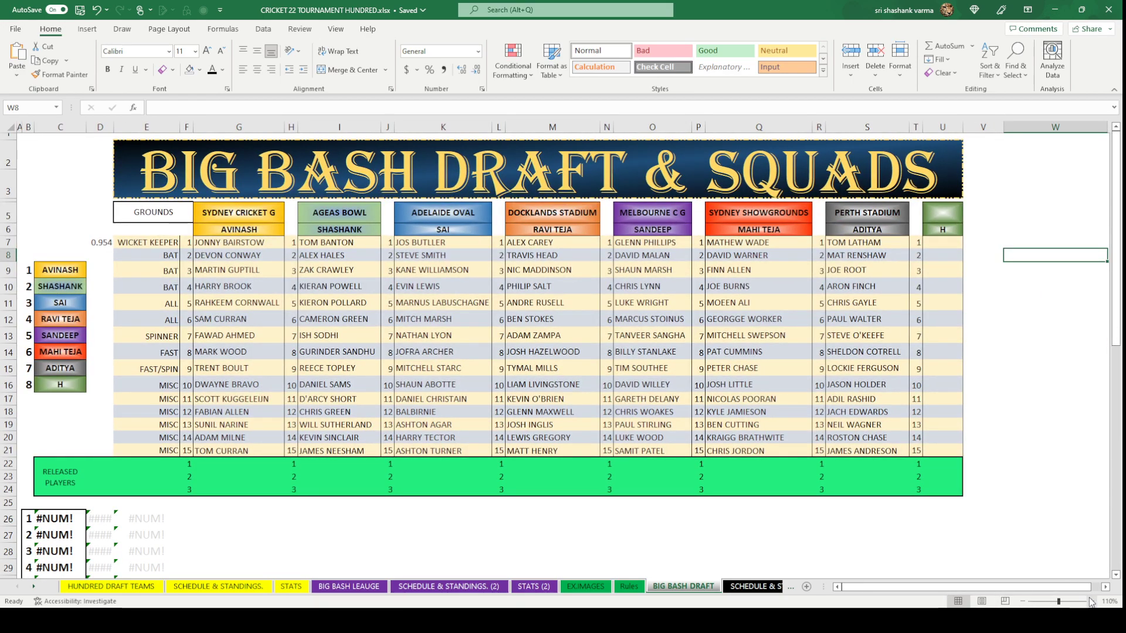
{"action": "scroll", "coordinate": [1072, 593], "scroll_direction": "up", "scroll_amount": 2}
{"action": "scroll", "coordinate": [1067, 593], "scroll_direction": "down", "scroll_amount": 3}
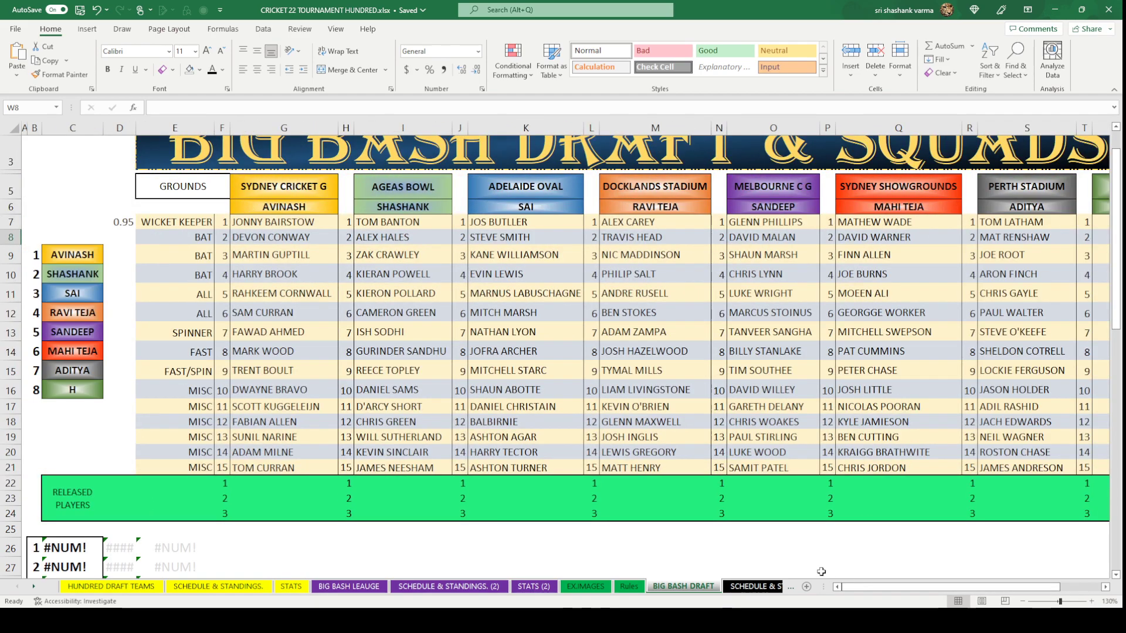
{"action": "scroll", "coordinate": [1018, 604], "scroll_direction": "up", "scroll_amount": 2}
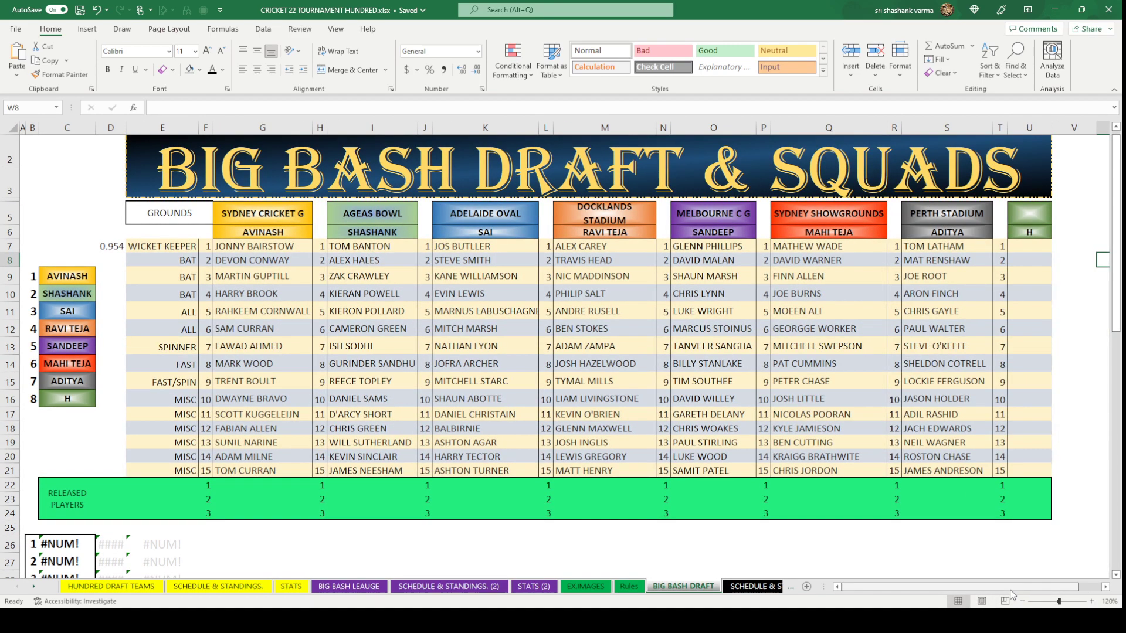
{"action": "scroll", "coordinate": [624, 554], "scroll_direction": "up", "scroll_amount": 1}
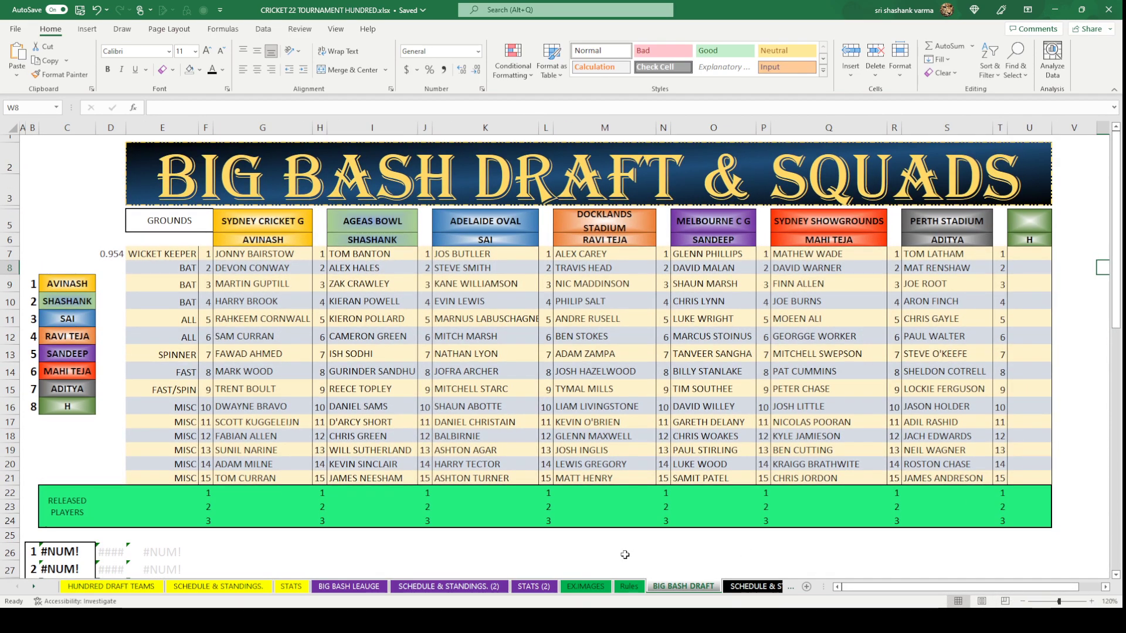
{"action": "left_click", "coordinate": [625, 554]}
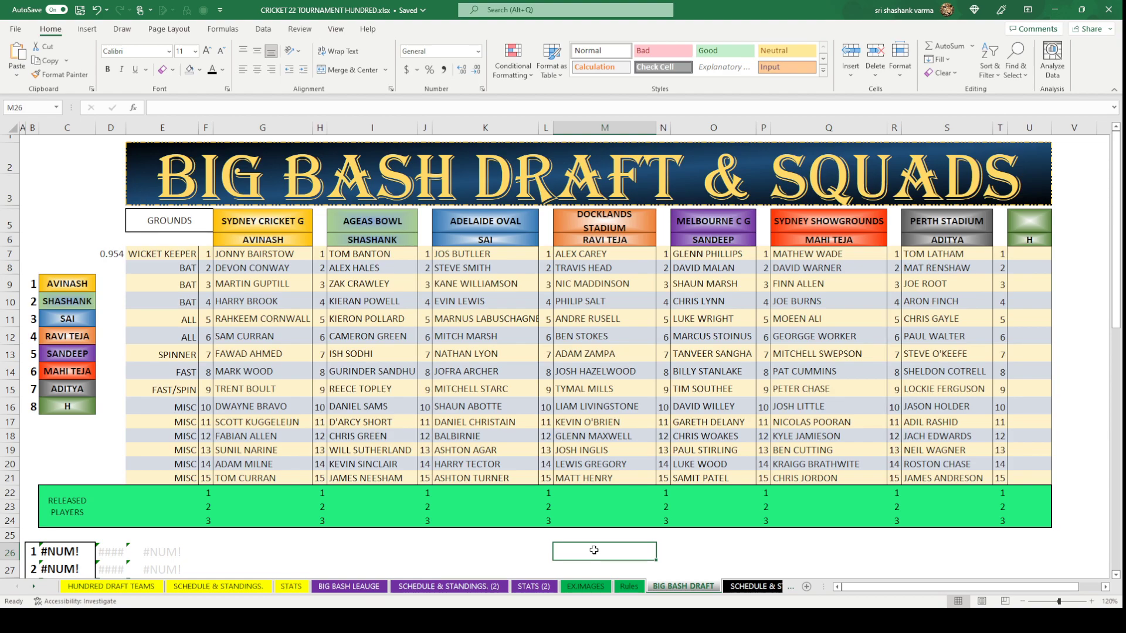
{"action": "scroll", "coordinate": [297, 492], "scroll_direction": "down", "scroll_amount": 4}
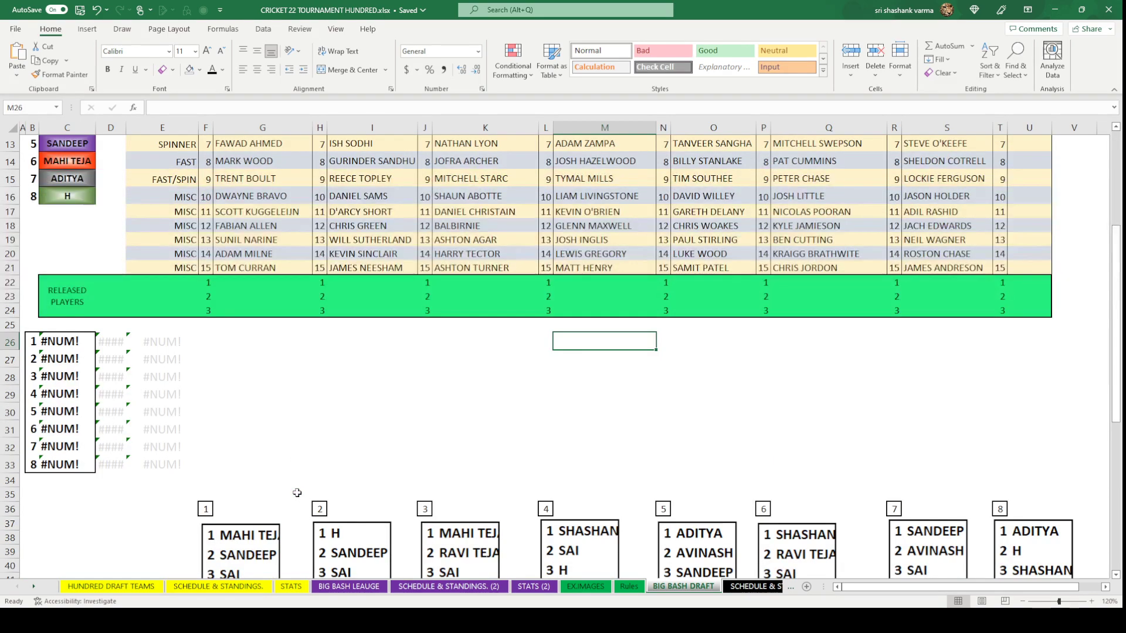
{"action": "scroll", "coordinate": [297, 493], "scroll_direction": "down", "scroll_amount": 7}
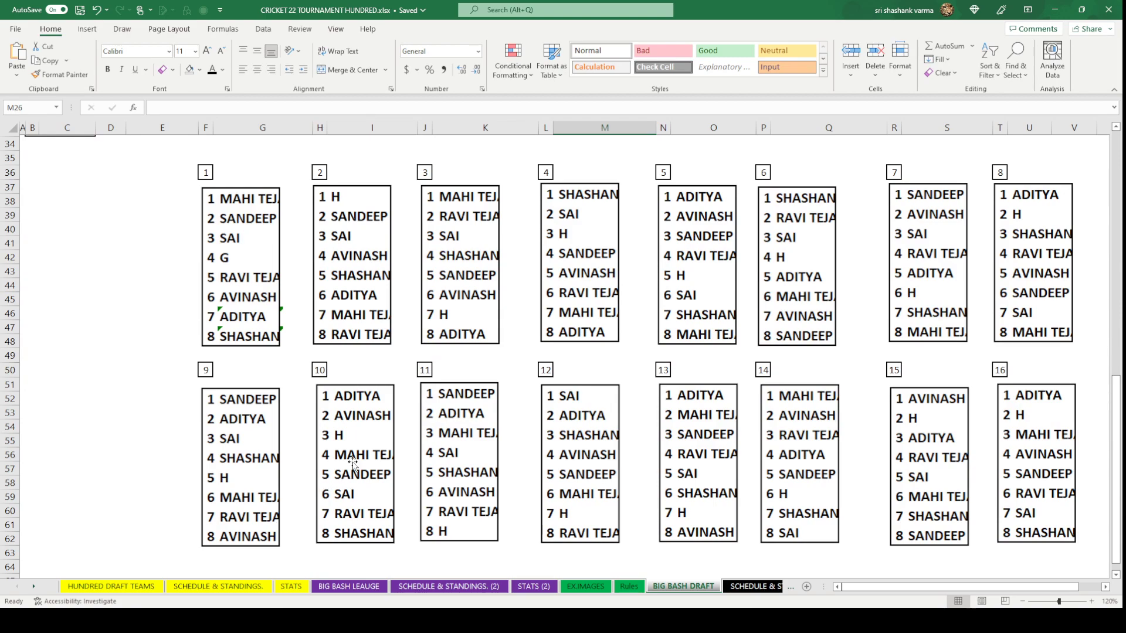
{"action": "scroll", "coordinate": [355, 440], "scroll_direction": "up", "scroll_amount": 9}
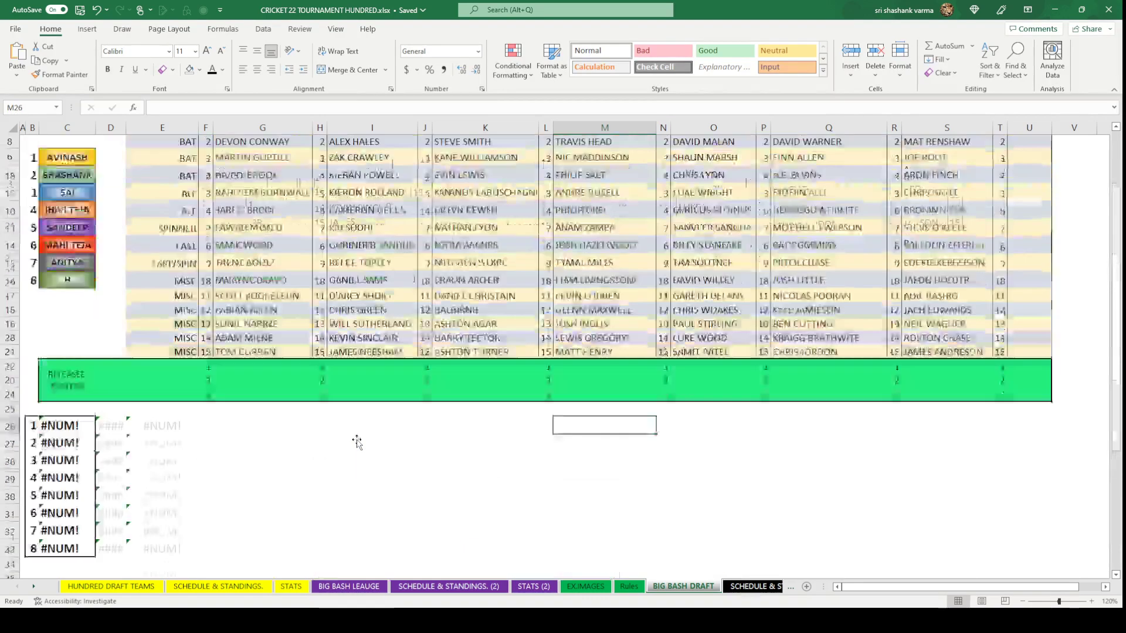
{"action": "scroll", "coordinate": [357, 443], "scroll_direction": "up", "scroll_amount": 3}
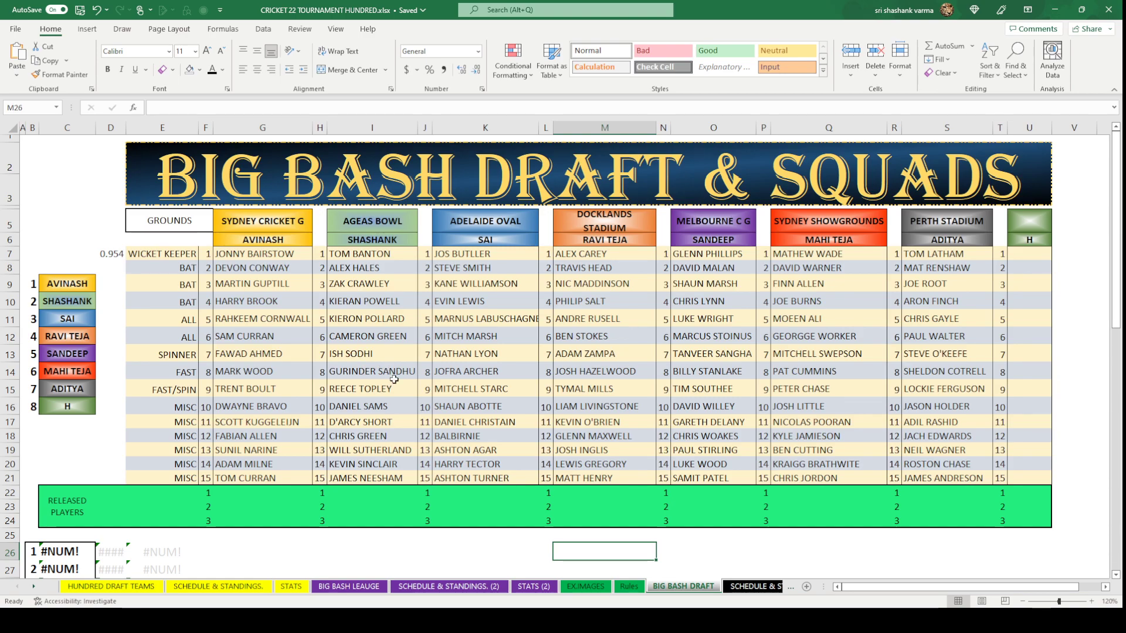
{"action": "scroll", "coordinate": [384, 366], "scroll_direction": "down", "scroll_amount": 8}
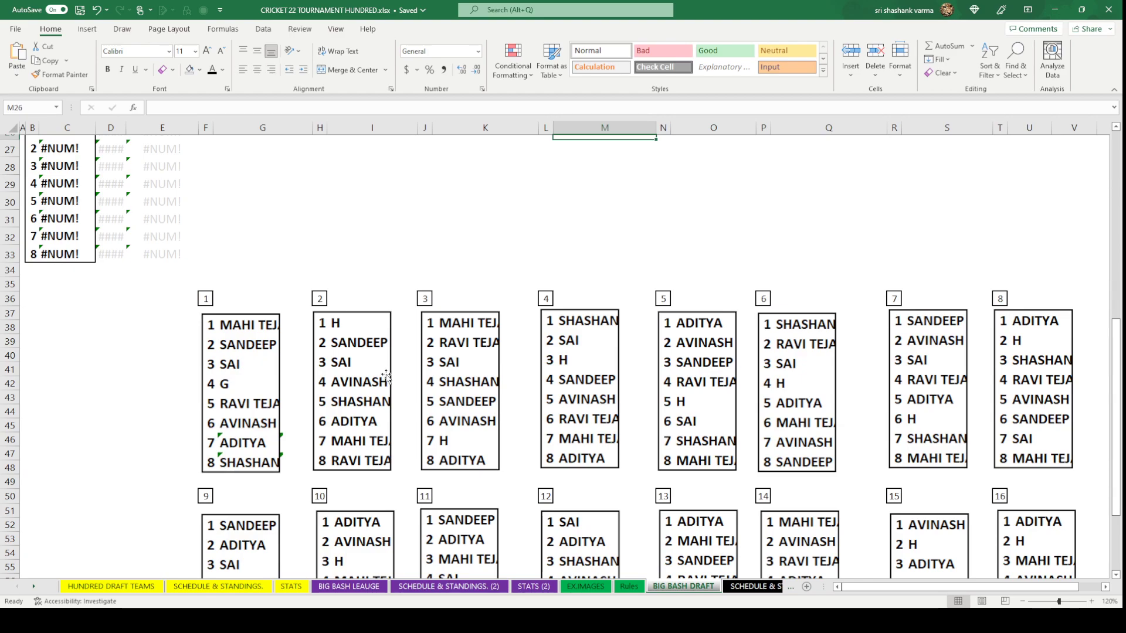
{"action": "scroll", "coordinate": [386, 375], "scroll_direction": "up", "scroll_amount": 4}
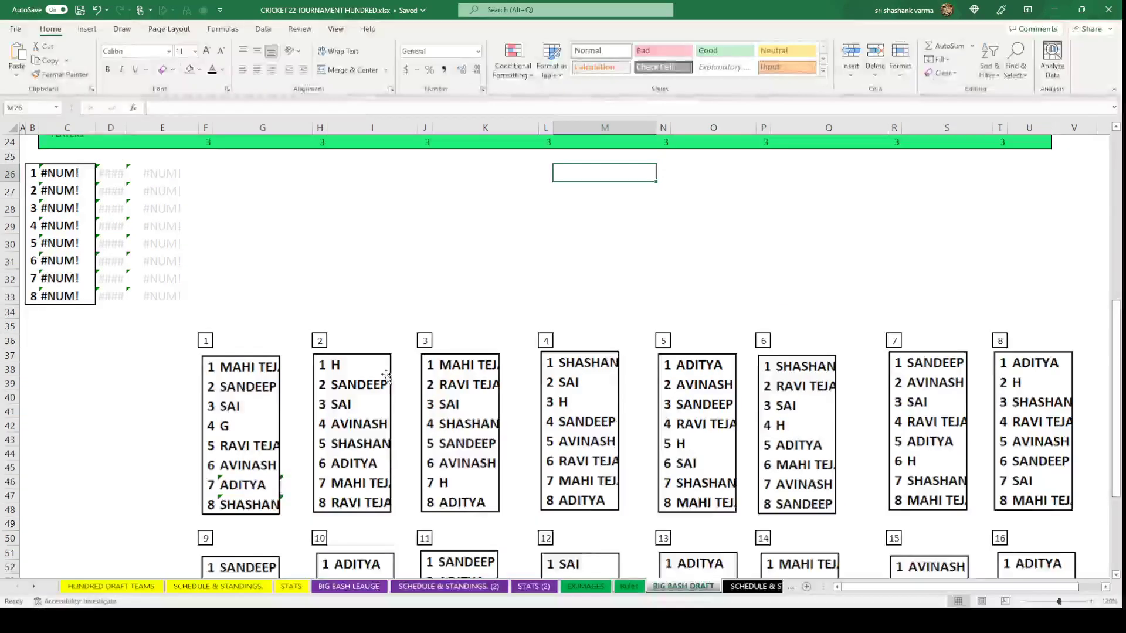
{"action": "scroll", "coordinate": [386, 375], "scroll_direction": "down", "scroll_amount": 3}
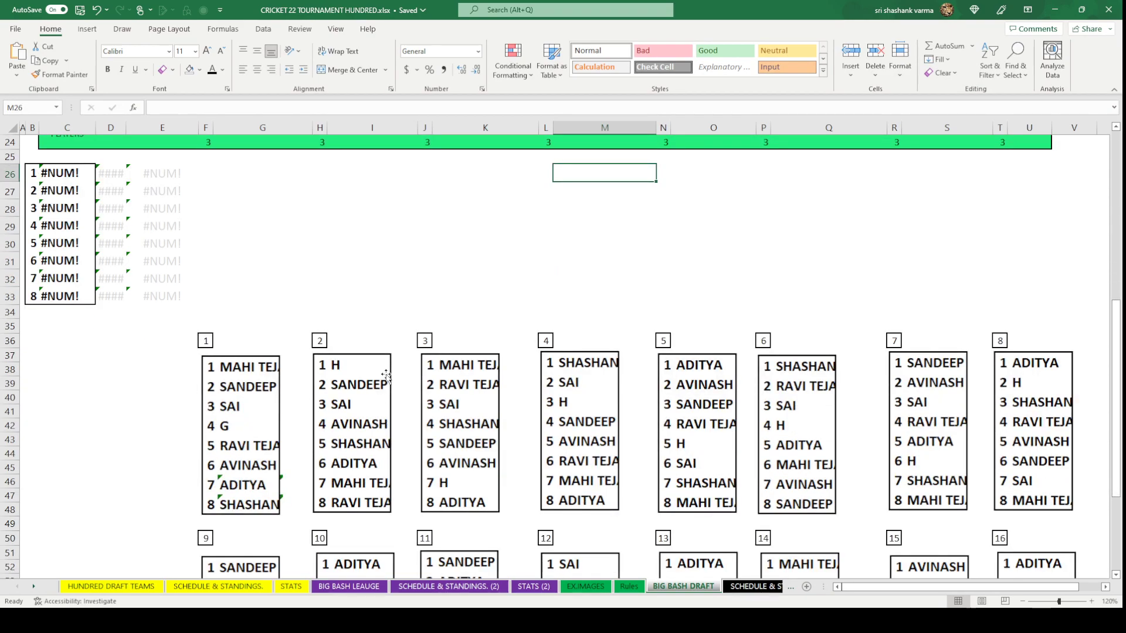
{"action": "scroll", "coordinate": [386, 375], "scroll_direction": "up", "scroll_amount": 8}
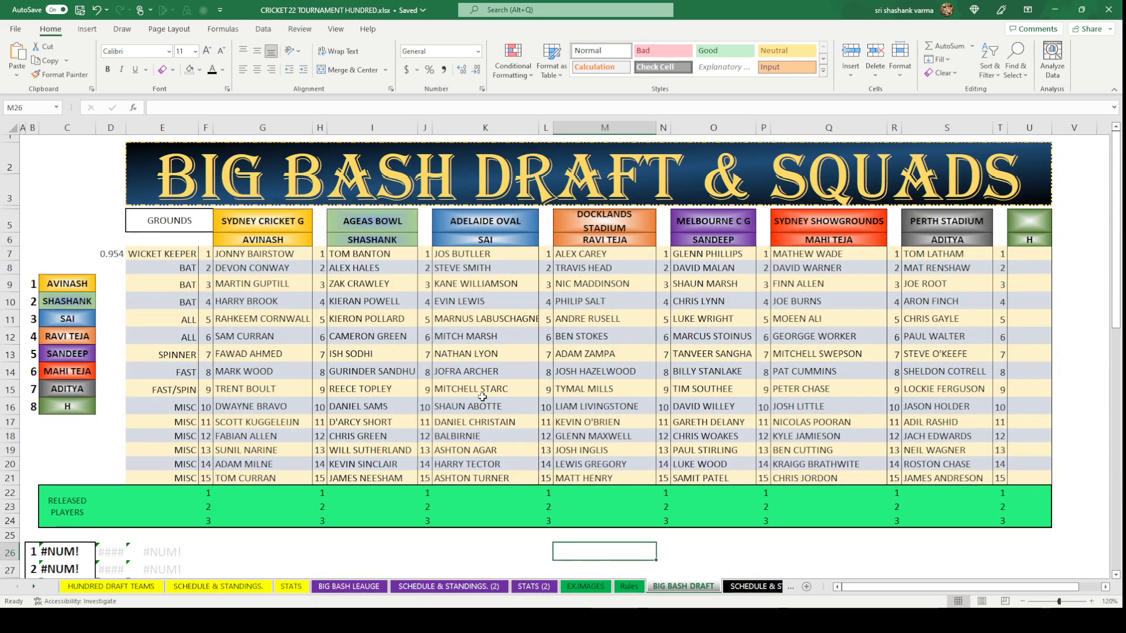
{"action": "scroll", "coordinate": [482, 397], "scroll_direction": "down", "scroll_amount": 4}
{"action": "scroll", "coordinate": [679, 428], "scroll_direction": "up", "scroll_amount": 1}
{"action": "scroll", "coordinate": [749, 427], "scroll_direction": "down", "scroll_amount": 2}
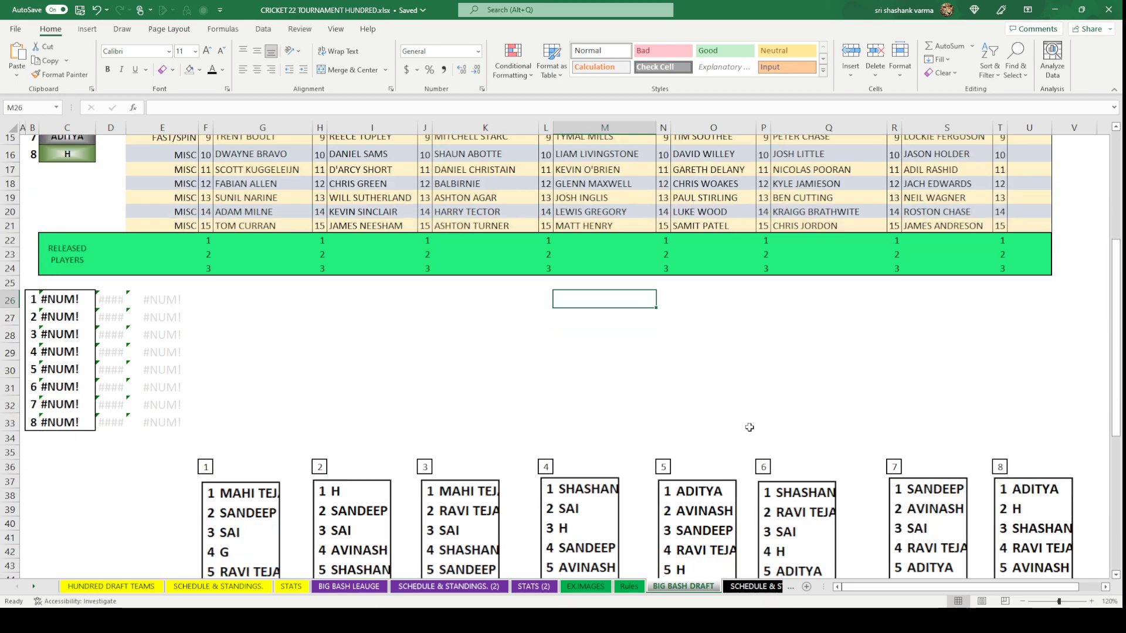
{"action": "scroll", "coordinate": [1053, 519], "scroll_direction": "down", "scroll_amount": 2}
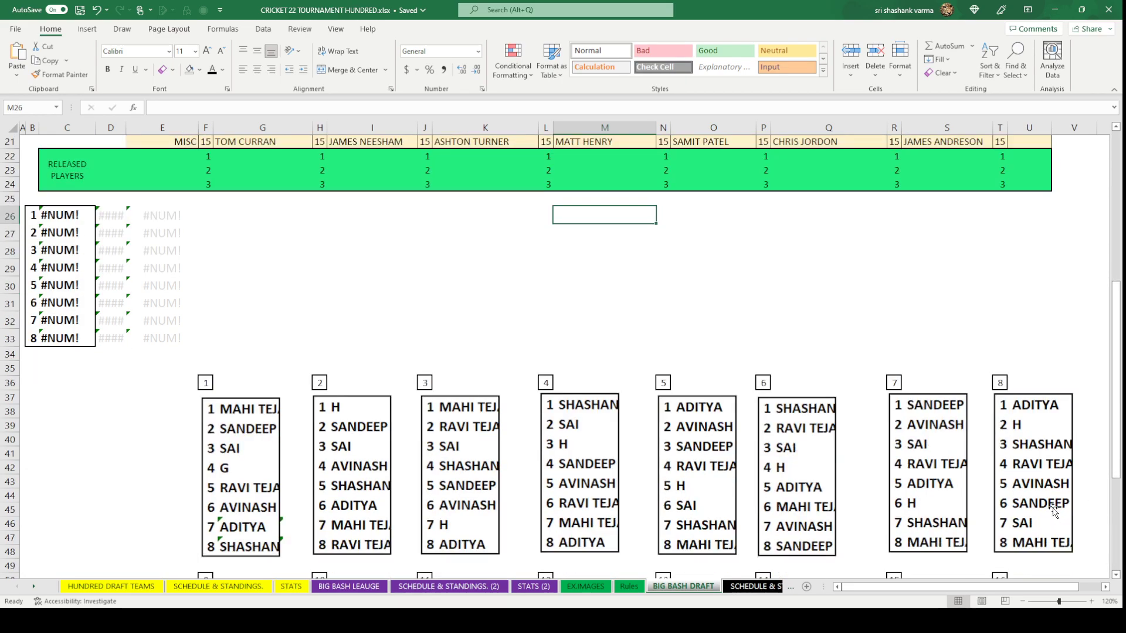
{"action": "scroll", "coordinate": [1045, 469], "scroll_direction": "up", "scroll_amount": 7}
{"action": "scroll", "coordinate": [1045, 469], "scroll_direction": "down", "scroll_amount": 4}
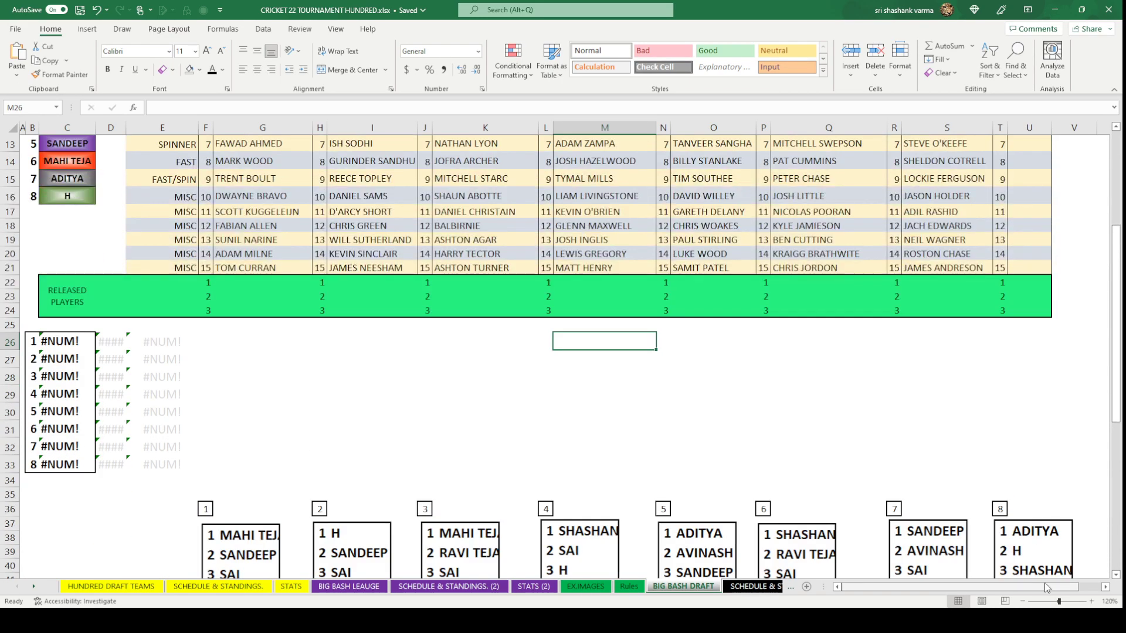
{"action": "scroll", "coordinate": [837, 470], "scroll_direction": "up", "scroll_amount": 3}
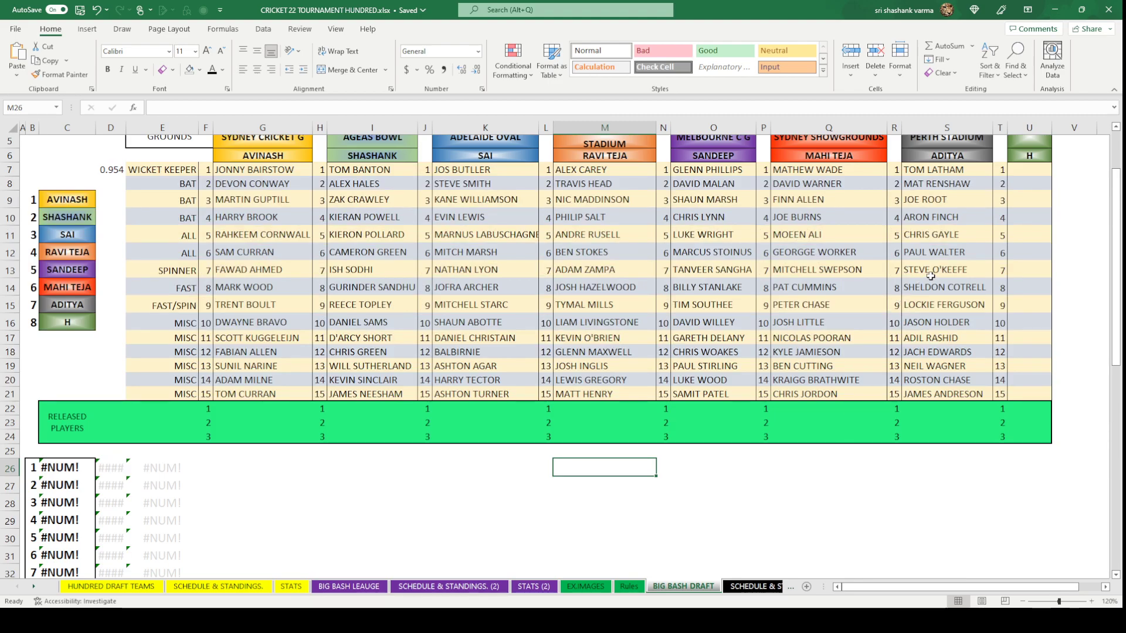